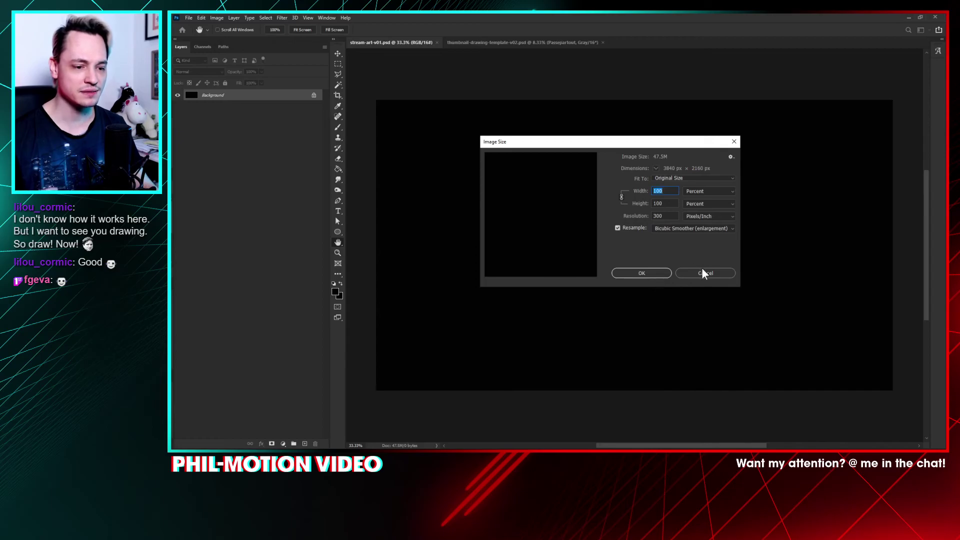
Step: Cancel resizing stream-art-v01.psd, open the thumbnail-drawing-template-v02.psd document and check its image size
left_click(700, 273)
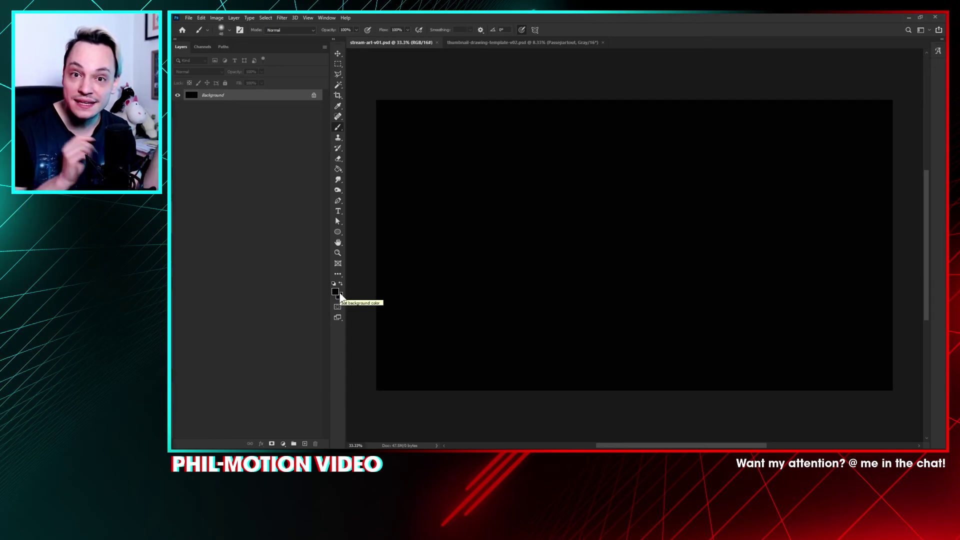
left_click(499, 42)
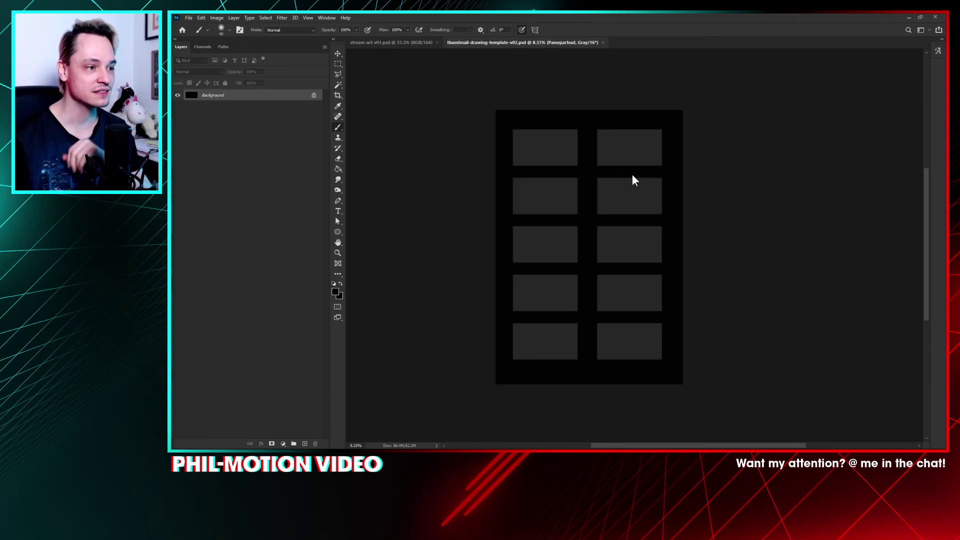
scroll(633, 177, "up", 1)
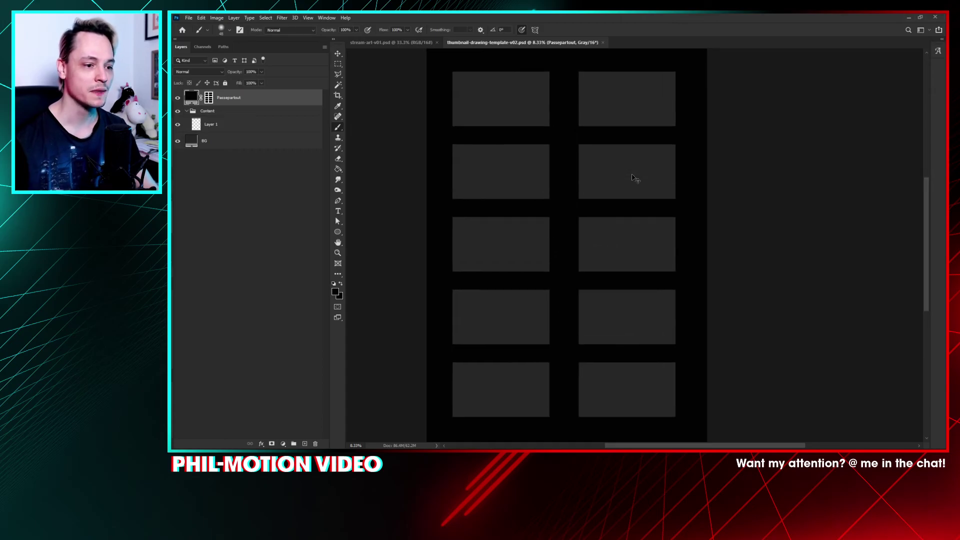
left_click_drag(436, 158, 422, 180)
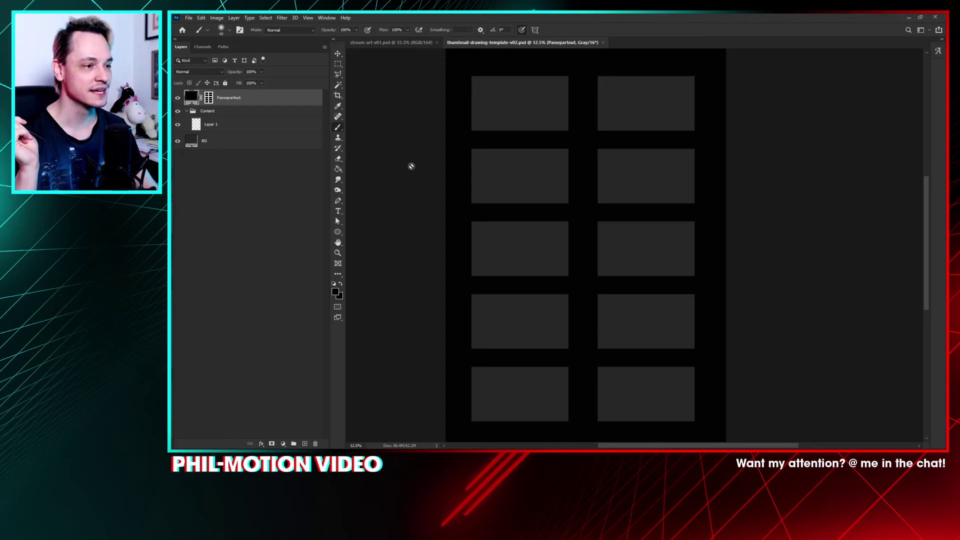
mouse_move(544, 220)
left_mouse_down()
mouse_move(530, 187)
mouse_move(531, 214)
left_mouse_up()
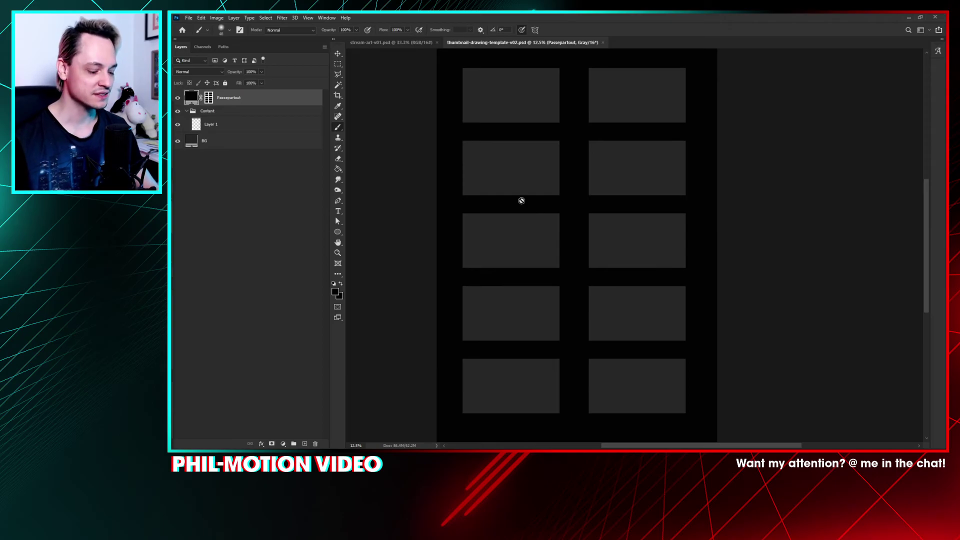
key("ctrl+alt+i")
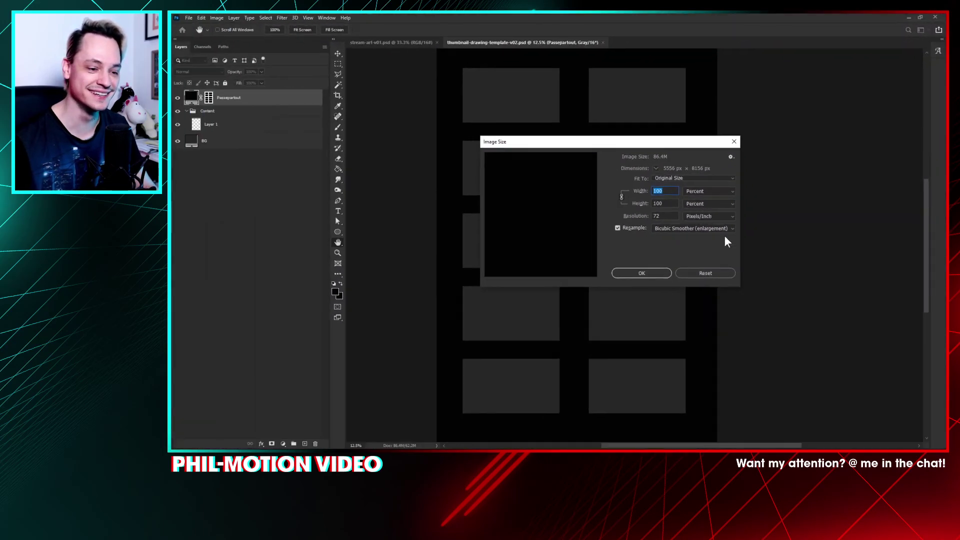
left_click(646, 272)
key("b")
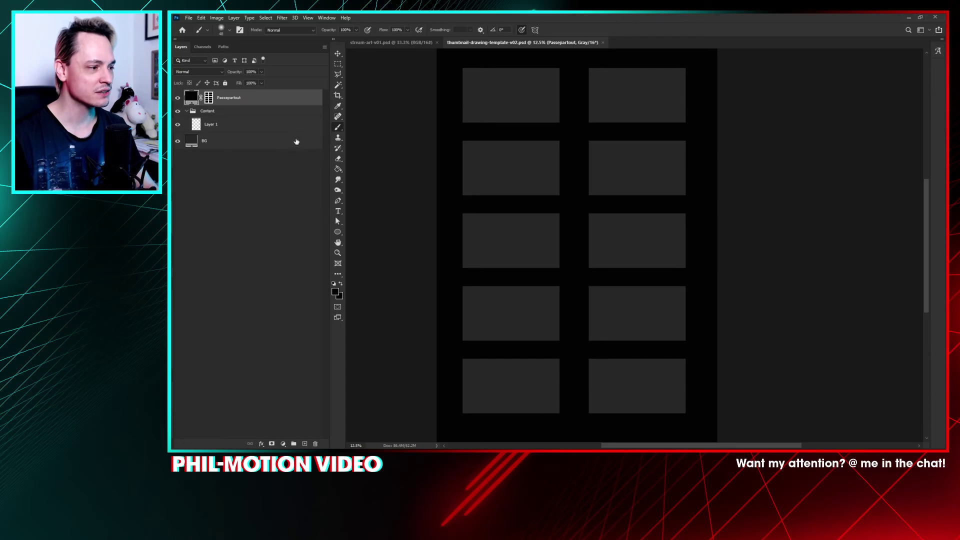
Step: Select the template's BG layer and toggle its visibility off and back on
left_click(212, 140)
left_click(177, 141)
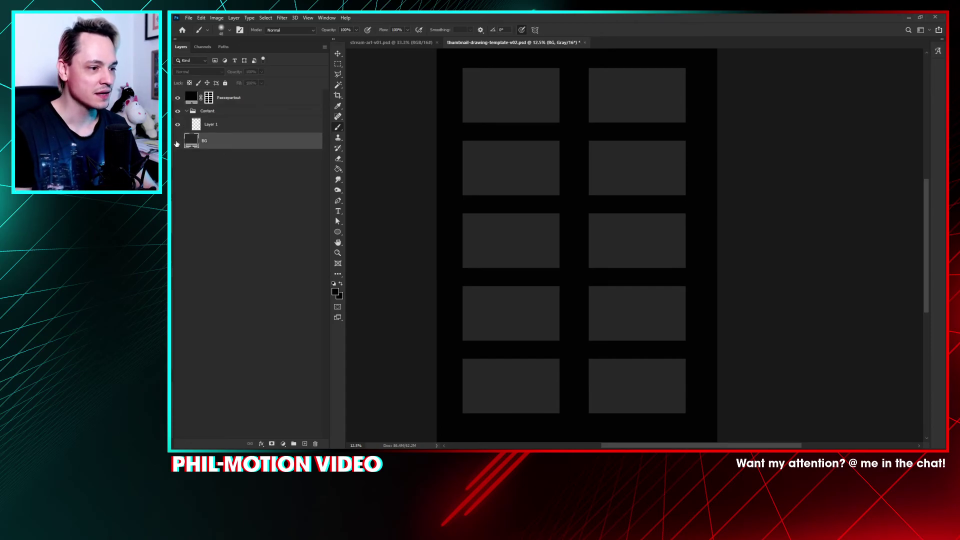
left_click(177, 141)
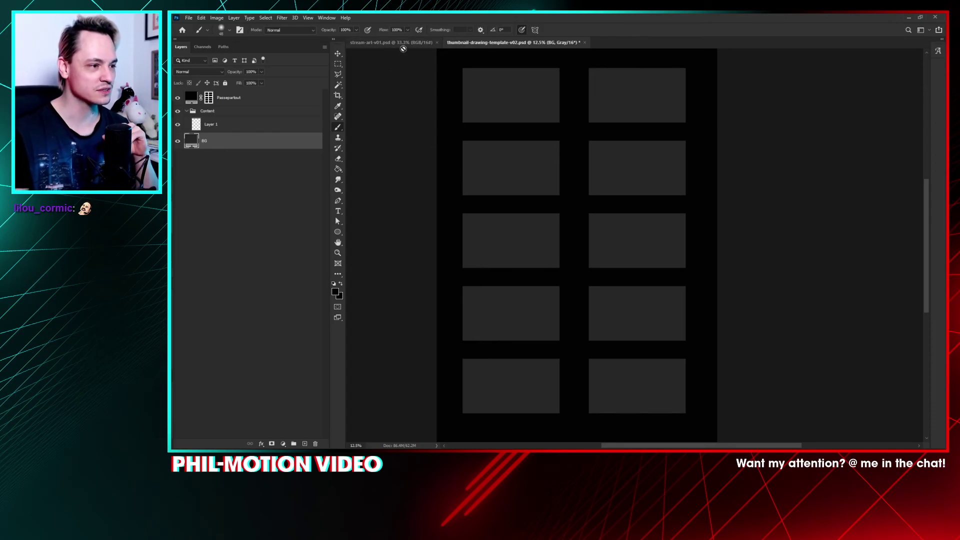
Step: Return to the stream-art-v01.psd document, add a new empty layer and make white the foreground color
left_click(395, 43)
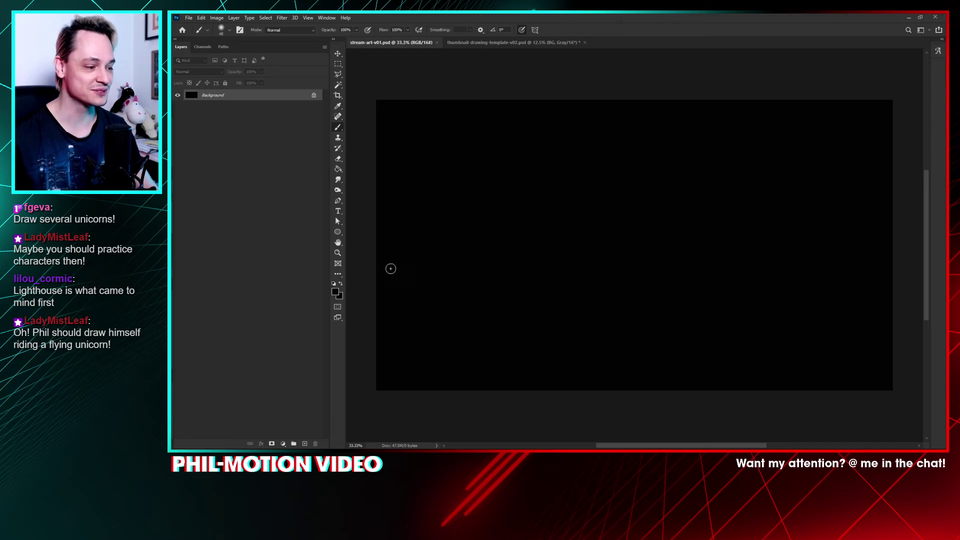
left_click(306, 444)
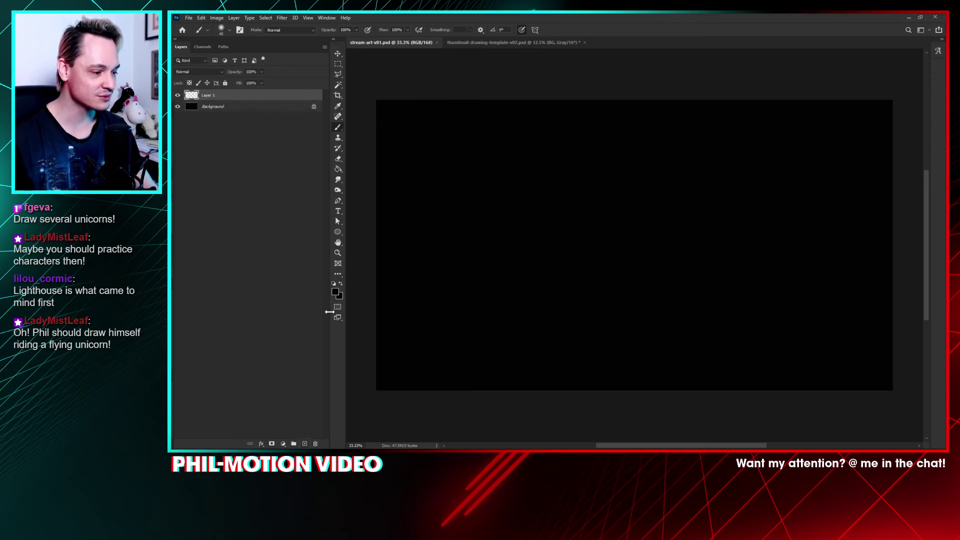
left_click(340, 284)
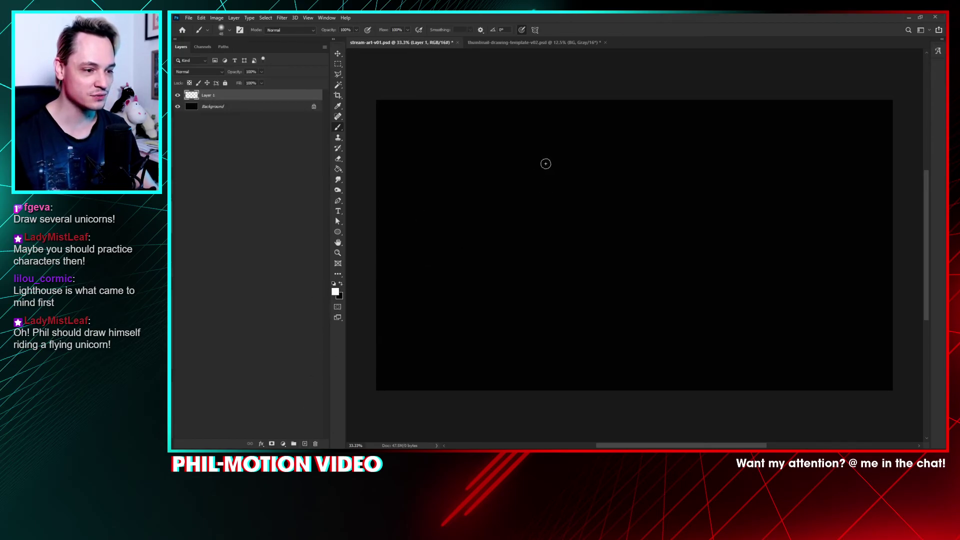
Step: Brush a simple white figure with a round head, long robe-like body, two raised arms and two feet
mouse_move(544, 163)
left_mouse_down()
mouse_move(551, 183)
mouse_move(564, 166)
mouse_move(543, 169)
mouse_move(540, 272)
left_mouse_up()
left_click_drag(558, 185, 581, 272)
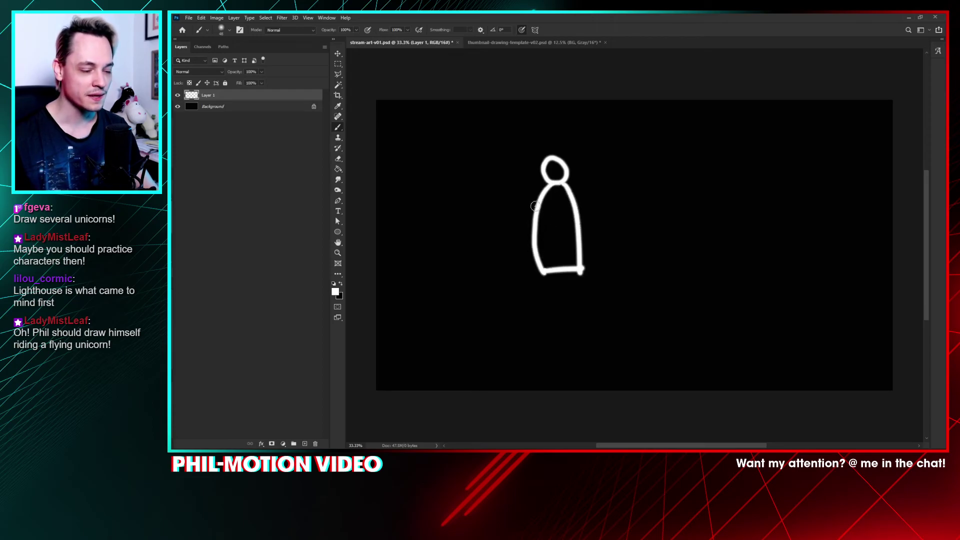
left_click_drag(534, 206, 534, 177)
left_click_drag(577, 205, 584, 184)
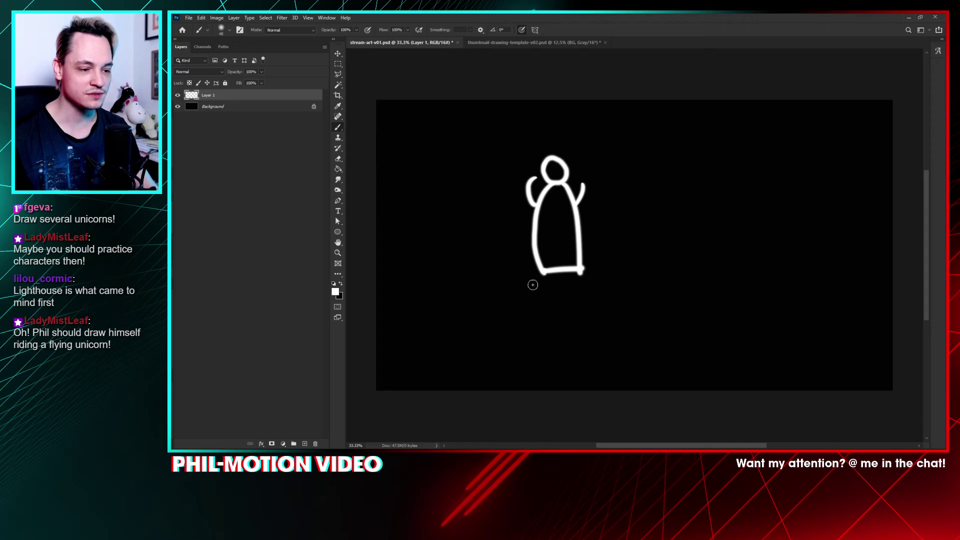
left_click_drag(550, 273, 540, 278)
left_click_drag(564, 272, 579, 281)
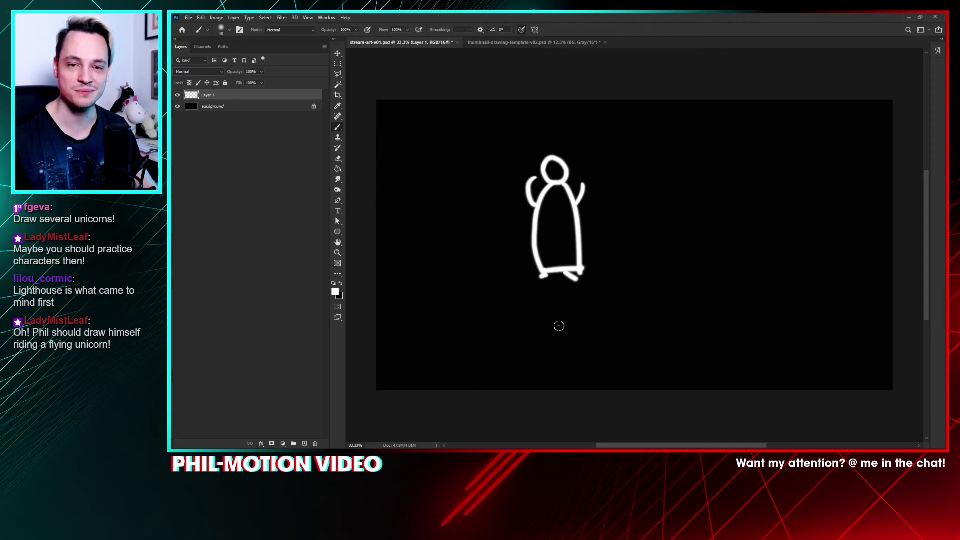
Step: Dot two eyes on the figure's face and brush swept-back strands of hair above the head
left_click(551, 170)
left_click(559, 171)
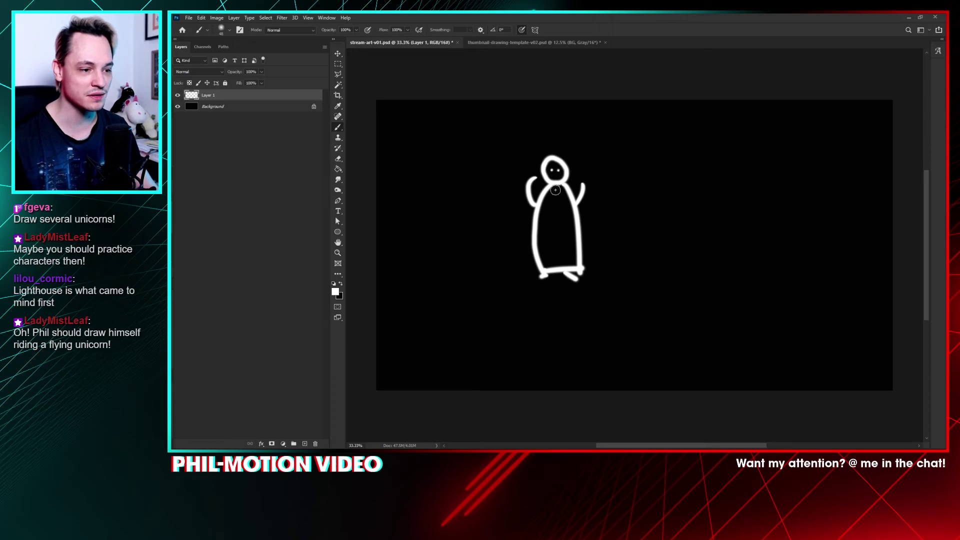
mouse_move(542, 161)
left_mouse_down()
mouse_move(552, 142)
mouse_move(581, 144)
left_mouse_up()
mouse_move(574, 152)
left_mouse_down()
mouse_move(584, 153)
mouse_move(580, 169)
left_mouse_up()
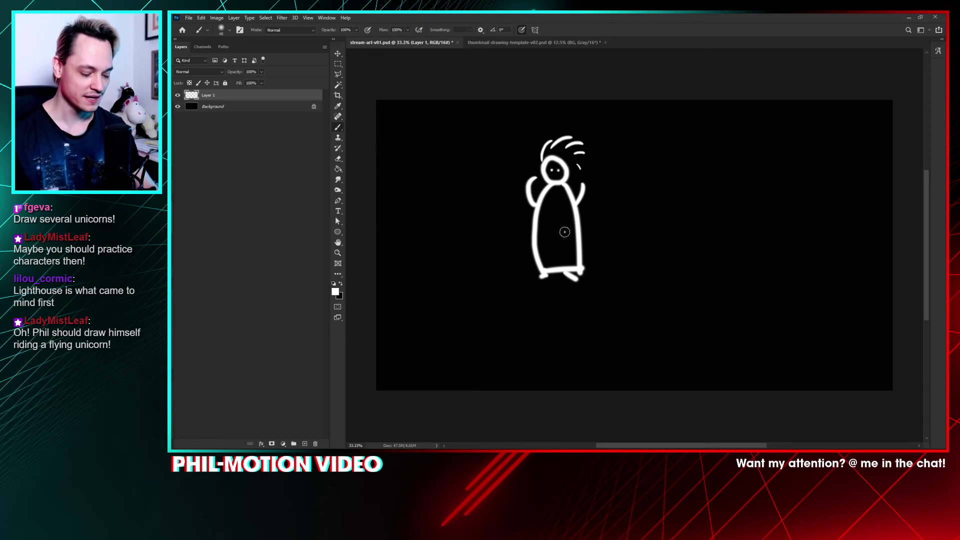
Step: Select the whole figure with a rectangular marquee and delete it from the layer
key("m")
left_click_drag(622, 326, 484, 100)
key("Delete")
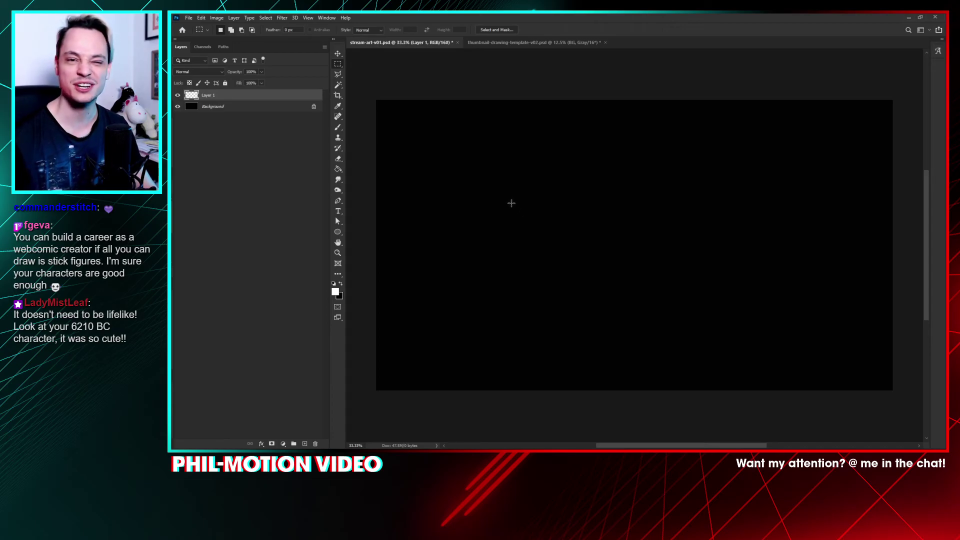
Step: Brush the rider's small round head with two eyes and both arms raised, ending in spread fingers
key("b")
mouse_move(591, 173)
left_mouse_down()
mouse_move(583, 167)
mouse_move(593, 178)
mouse_move(619, 162)
mouse_move(575, 154)
mouse_move(581, 142)
mouse_move(630, 155)
left_mouse_up()
left_click(591, 171)
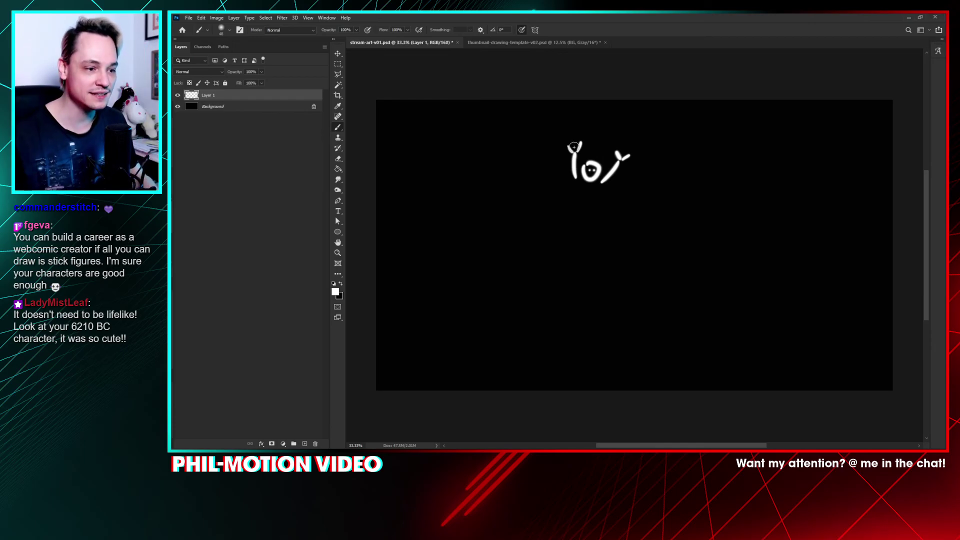
mouse_move(574, 153)
left_mouse_down()
mouse_move(575, 143)
mouse_move(567, 147)
mouse_move(630, 159)
left_mouse_up()
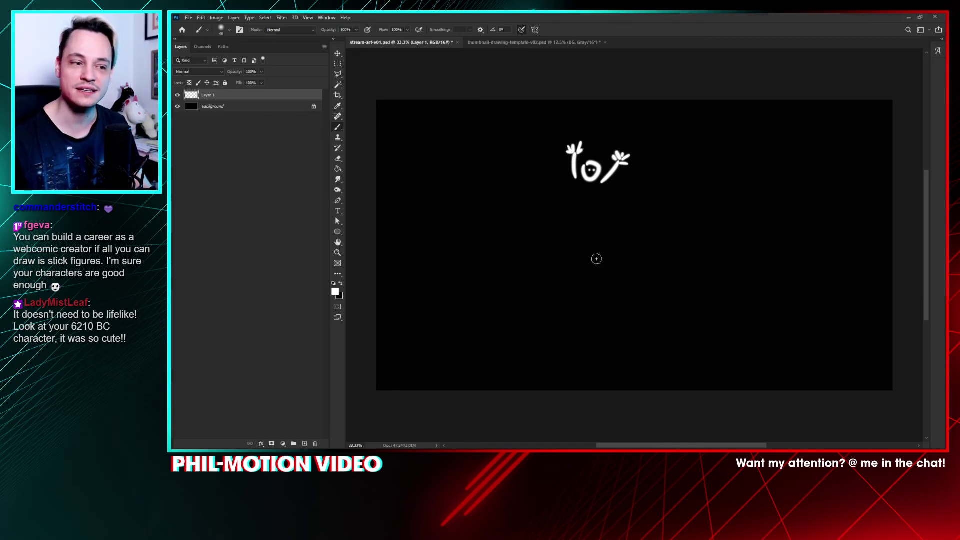
Step: Draw the rider's torso and leg, and beneath them a leaping unicorn with head, horn, mane, legs and tail
left_click_drag(574, 181, 574, 215)
mouse_move(599, 183)
left_mouse_down()
mouse_move(585, 229)
mouse_move(601, 268)
left_mouse_up()
mouse_move(582, 226)
left_mouse_down()
mouse_move(550, 196)
mouse_move(544, 214)
left_mouse_up()
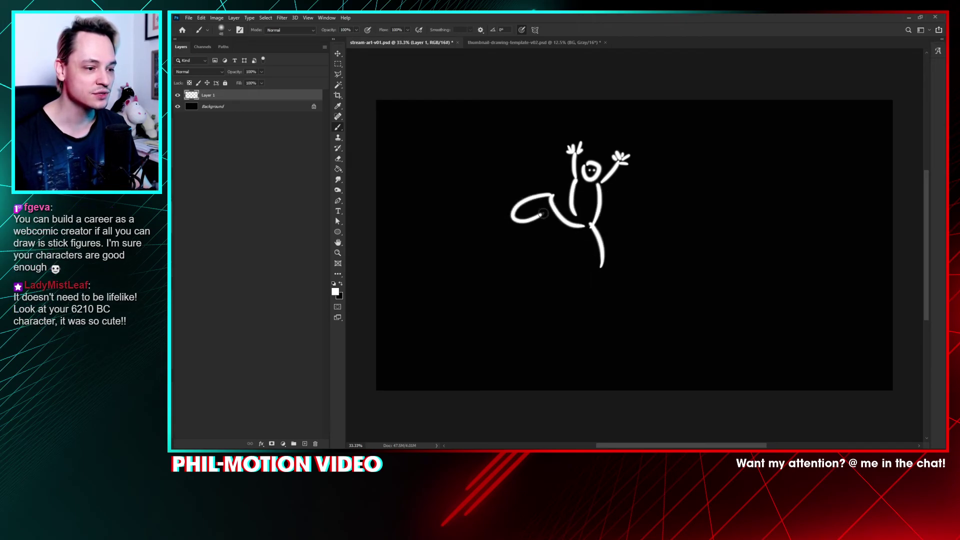
mouse_move(537, 170)
left_mouse_down()
mouse_move(540, 197)
mouse_move(570, 228)
mouse_move(535, 245)
mouse_move(548, 258)
mouse_move(529, 236)
mouse_move(595, 248)
mouse_move(619, 236)
mouse_move(625, 258)
left_mouse_up()
mouse_move(595, 217)
left_mouse_down()
mouse_move(620, 235)
mouse_move(630, 251)
mouse_move(619, 254)
mouse_move(644, 235)
mouse_move(646, 252)
left_mouse_up()
mouse_move(625, 220)
left_mouse_down()
mouse_move(638, 210)
mouse_move(647, 247)
left_mouse_up()
Step: Dot a wavy flight trail behind the unicorn and move the whole drawing slightly left and down
left_click(671, 204)
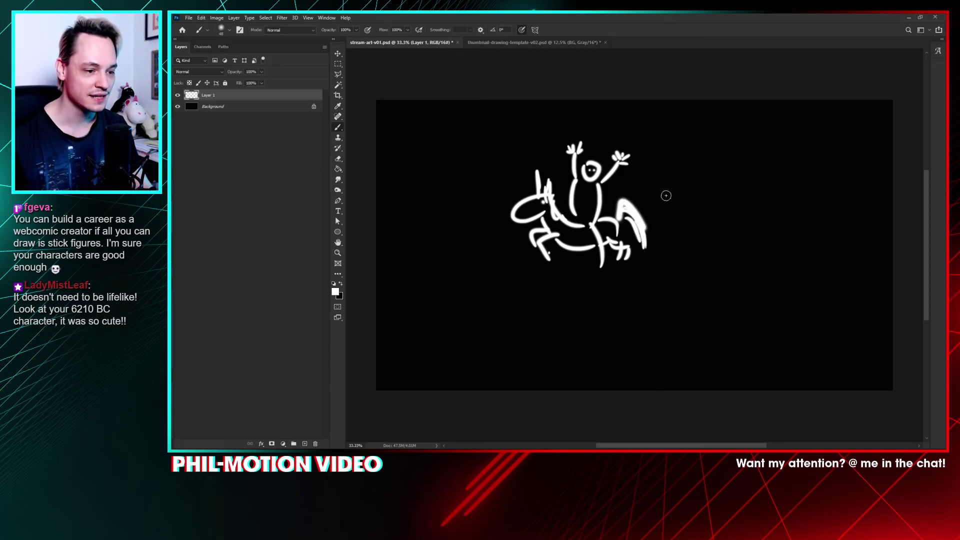
left_click(696, 203)
left_click(719, 205)
left_click(745, 191)
left_click(761, 180)
left_click(793, 175)
left_click(824, 176)
left_click(838, 187)
left_click_drag(700, 187, 654, 203)
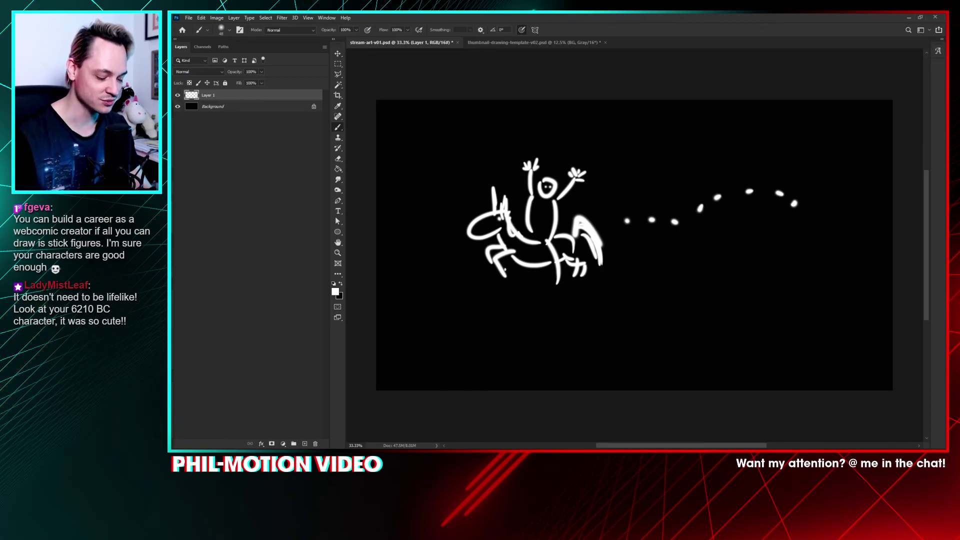
Step: Save the drawing as stream-art-v01-unicorn.psd and duplicate the image as "stream-art-v01-unicorn copy"
key("Return")
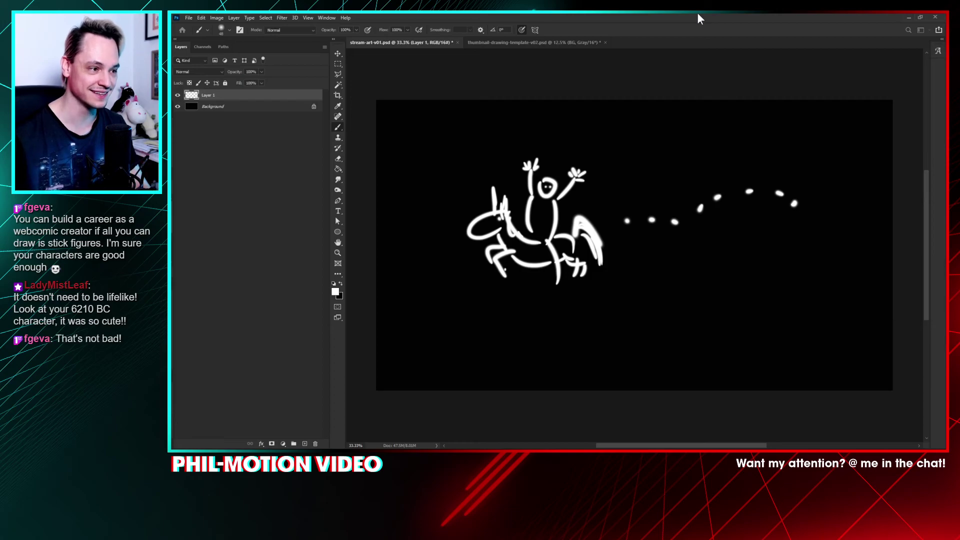
key("ctrl+alt+shift+d")
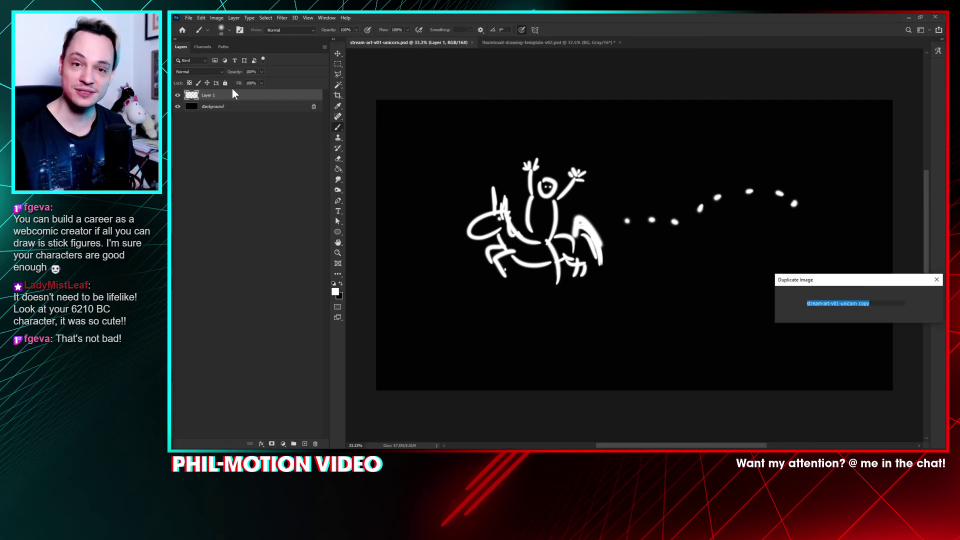
key("Return")
Step: Close the original unicorn document and delete Layer 1 from the duplicate, leaving only the black Background
left_click(472, 42)
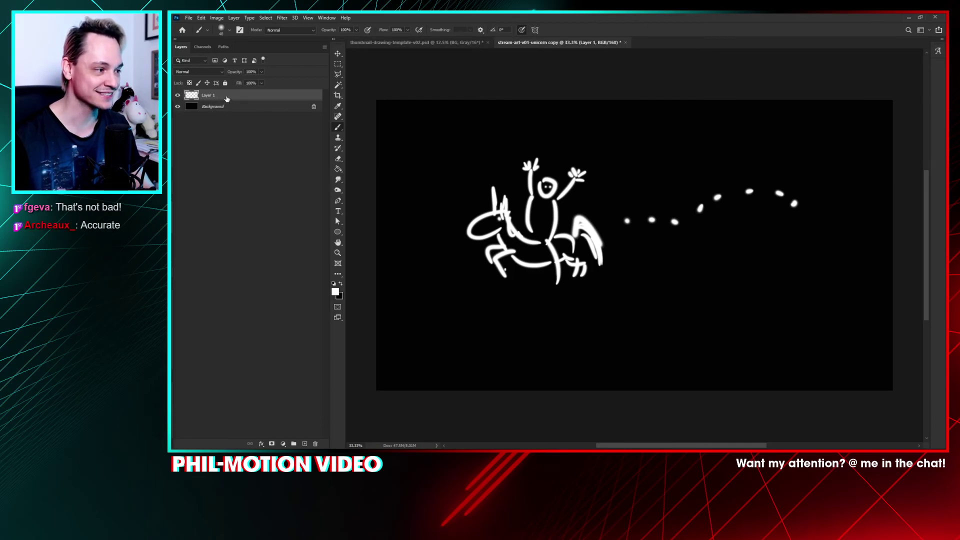
left_click_drag(267, 447, 315, 444)
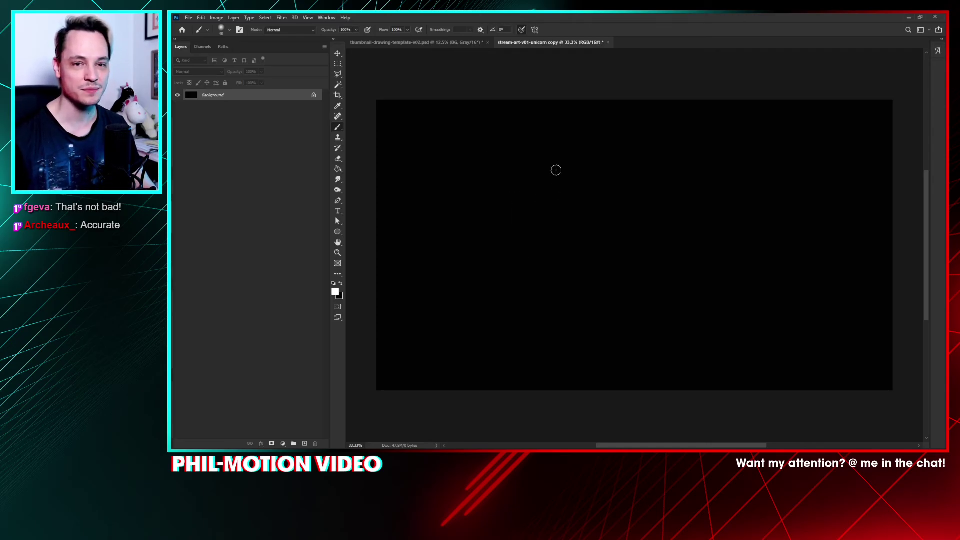
Step: Brush a simple white figure on the Background with a round head, tapered body and two detached hands
mouse_move(544, 256)
left_mouse_down()
mouse_move(546, 199)
mouse_move(566, 256)
mouse_move(543, 256)
left_mouse_up()
mouse_move(557, 186)
left_mouse_down()
mouse_move(544, 168)
mouse_move(523, 209)
mouse_move(528, 202)
left_mouse_up()
left_click_drag(583, 193, 584, 194)
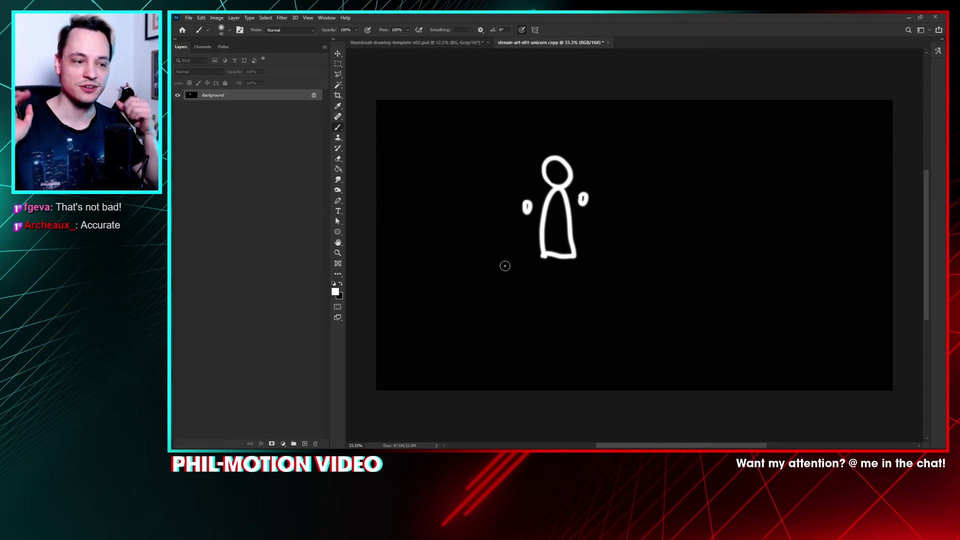
Step: Select a rectangular area around the figure and fill it with the white foreground color at 100% opacity
key("m")
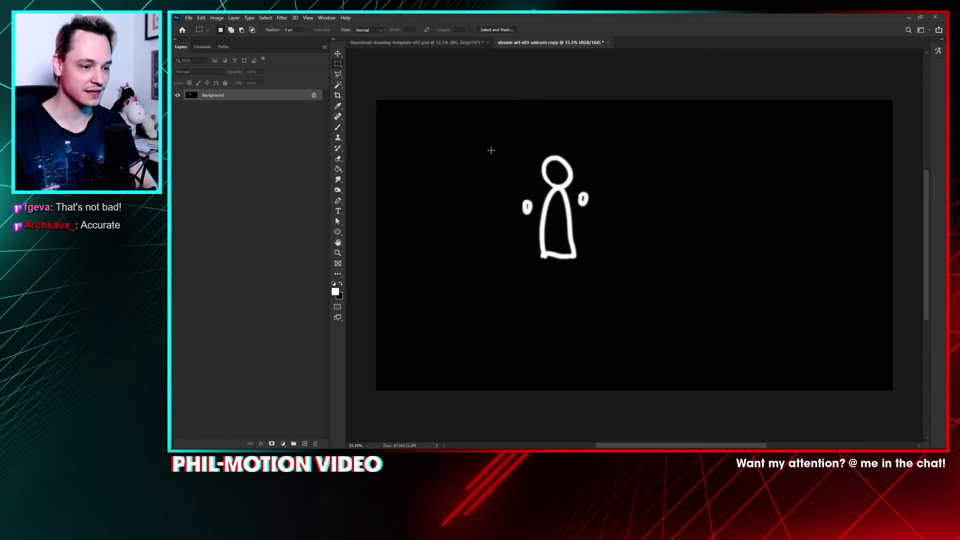
key("F2")
key("Return")
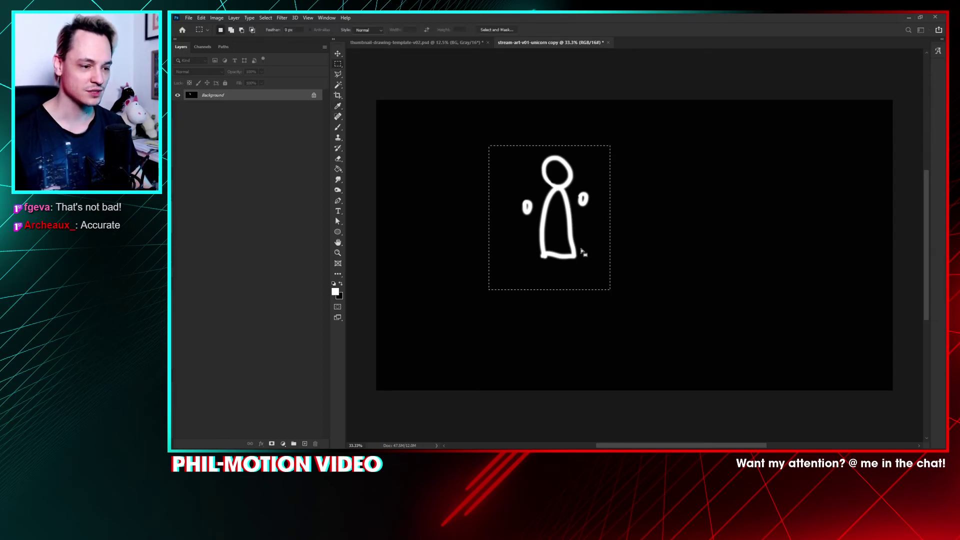
left_click_drag(587, 251, 592, 242)
key("shift+F5")
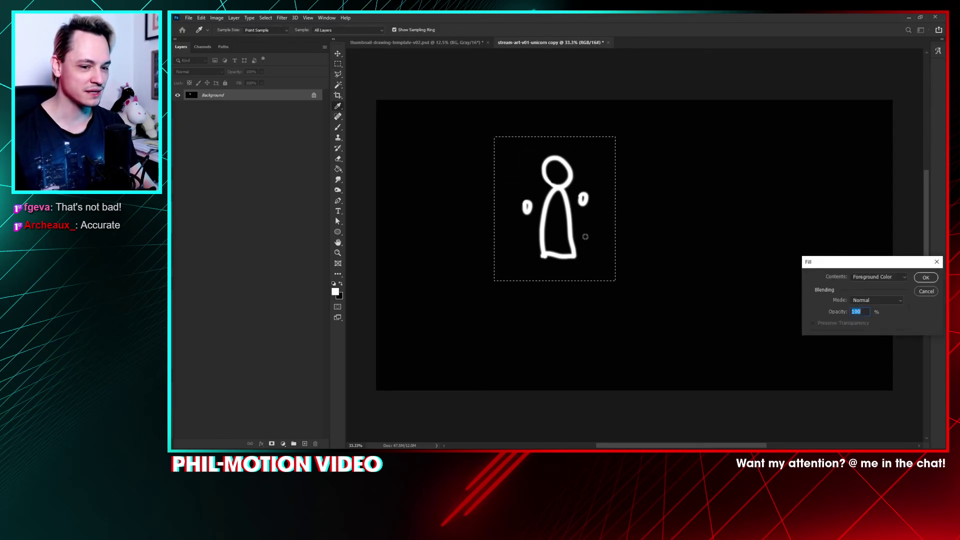
left_click(925, 277)
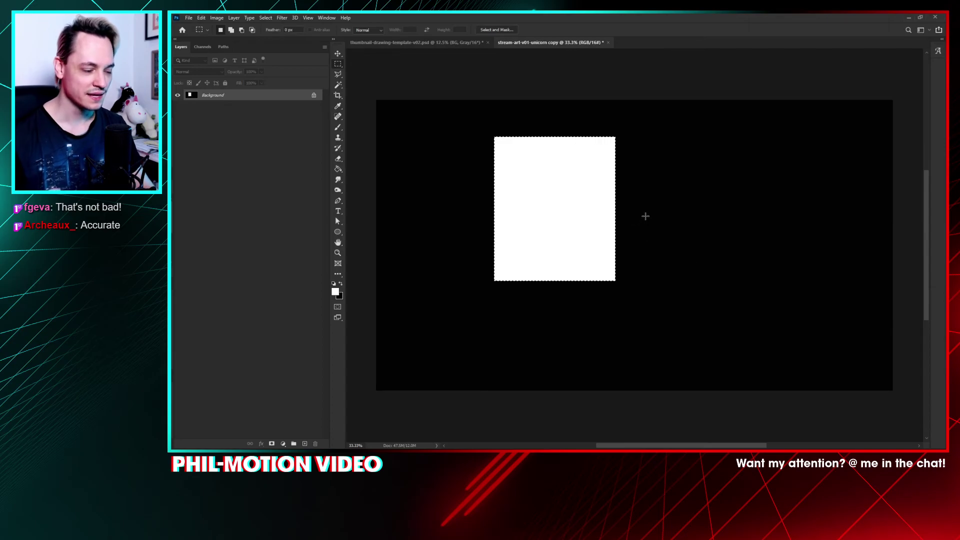
Step: Make black the foreground color, fill the selected white rectangle with the Paint Bucket and deselect
left_click(341, 284)
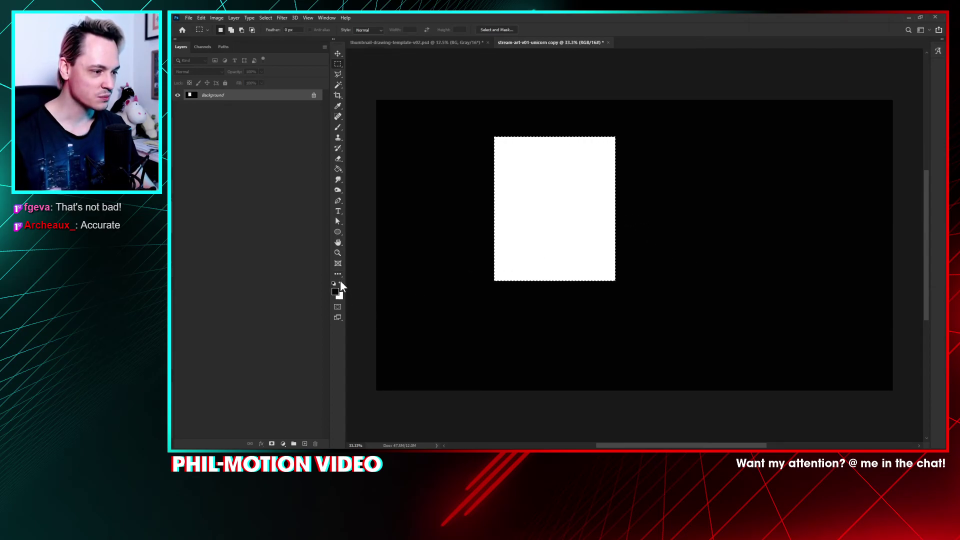
left_click(338, 169)
left_click(547, 217)
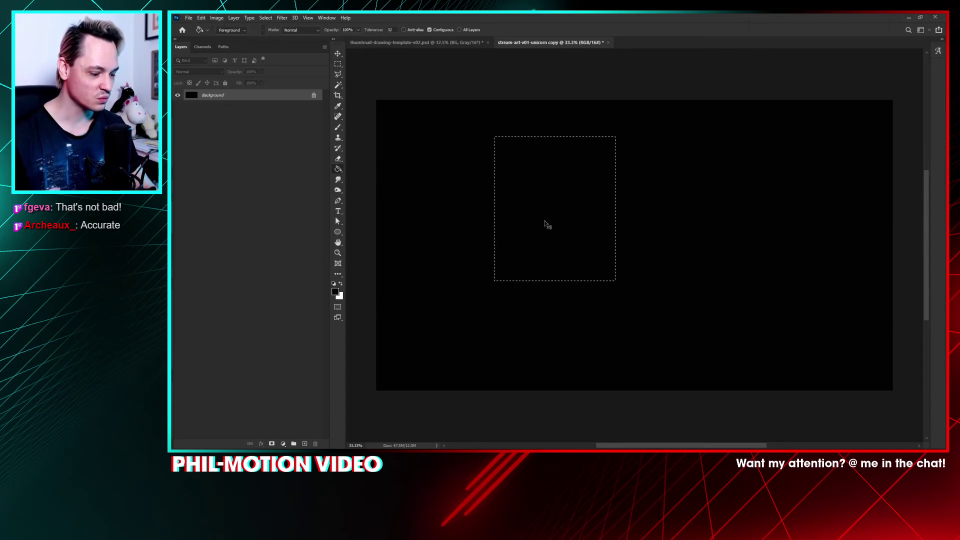
key("ctrl+d")
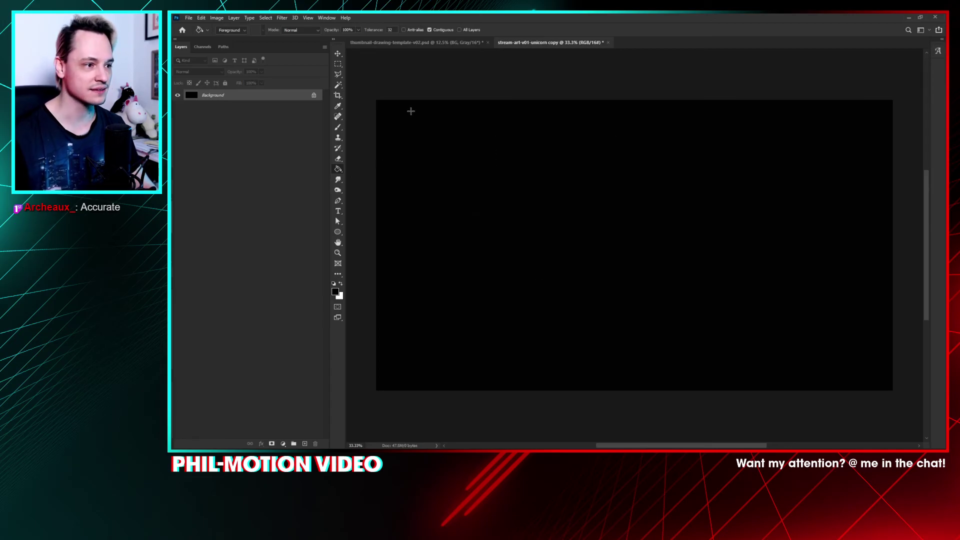
Step: Add a new layer above Background in the unicorn copy and set up a white brush using the Phil's Pencil 2019 preset
left_click_drag(447, 42, 520, 43)
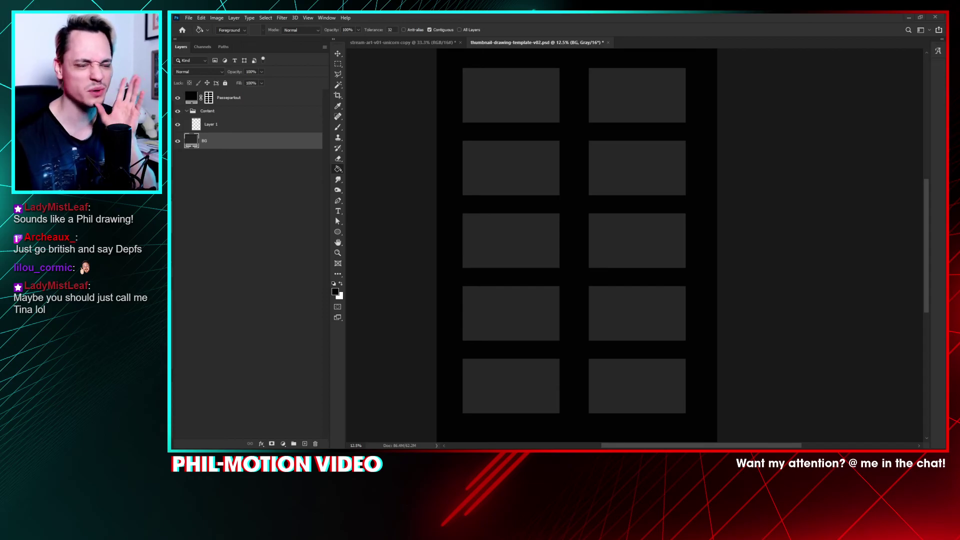
left_click(363, 43)
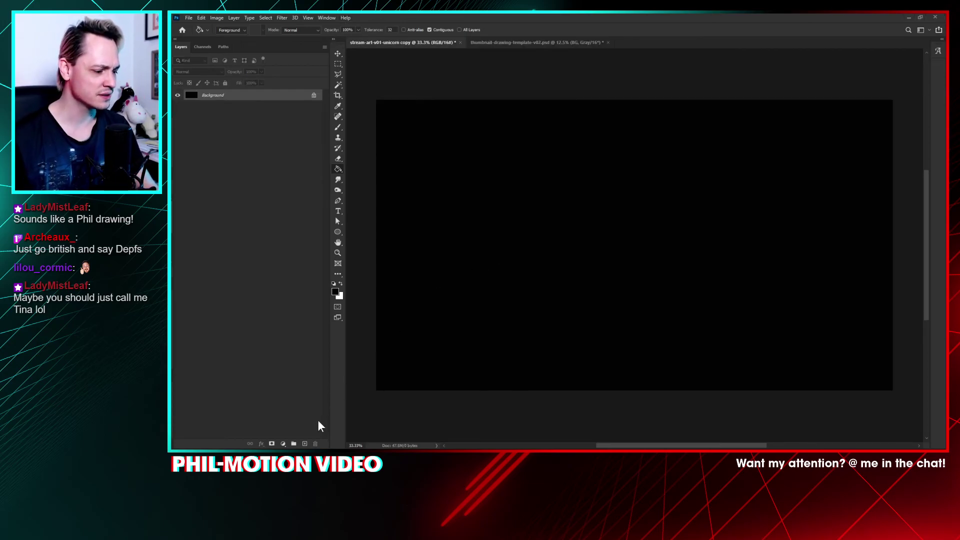
left_click(305, 444)
key("b")
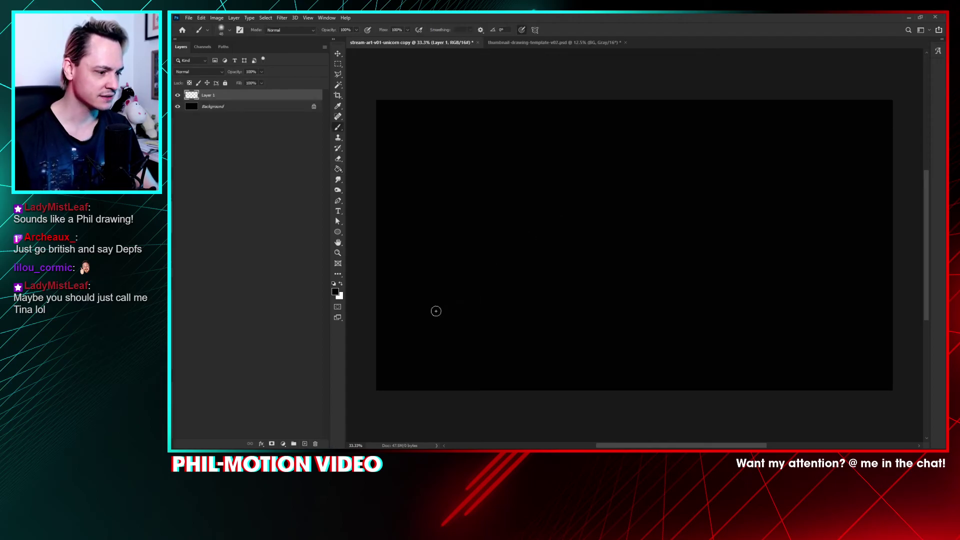
key("x")
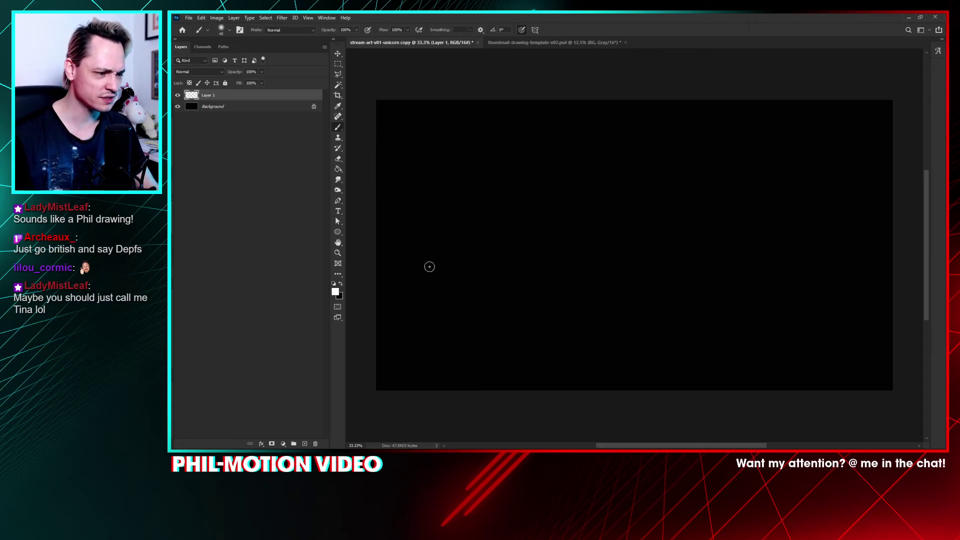
right_click(529, 146)
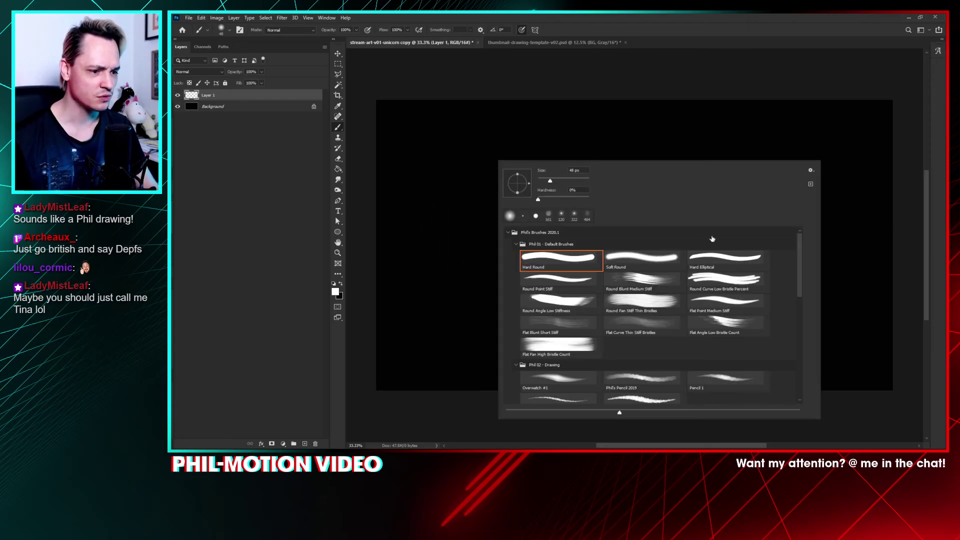
left_click_drag(800, 249, 796, 296)
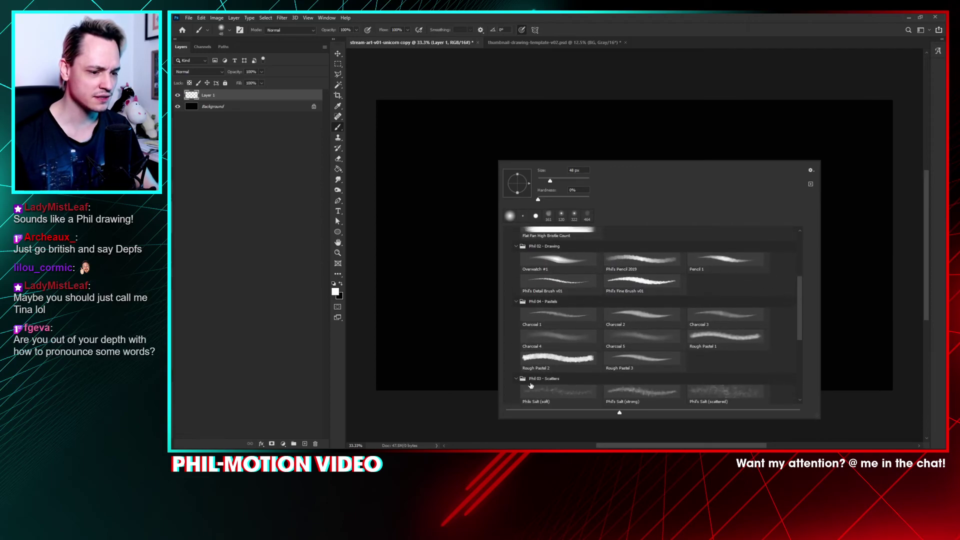
left_click(641, 266)
left_click(567, 135)
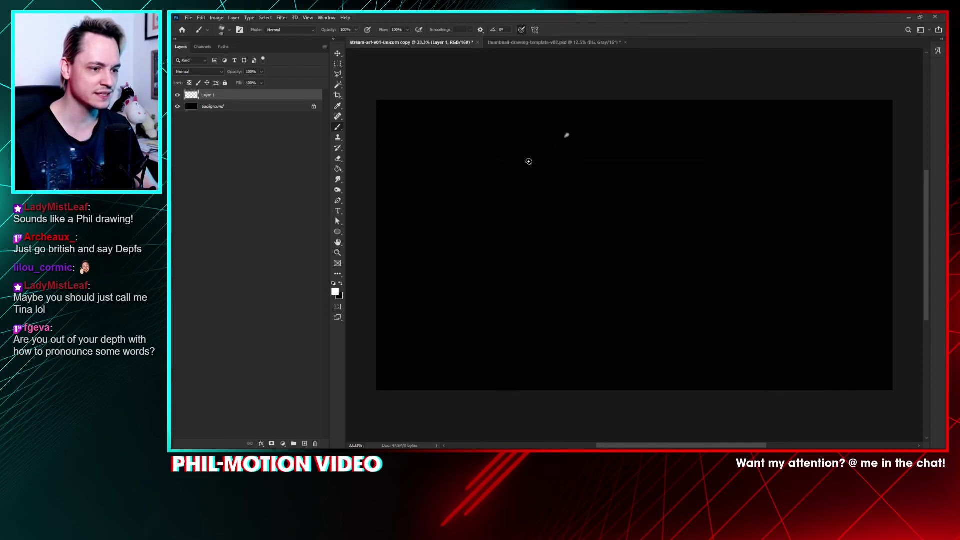
left_click_drag(560, 176, 529, 231)
left_click_drag(581, 274, 585, 190)
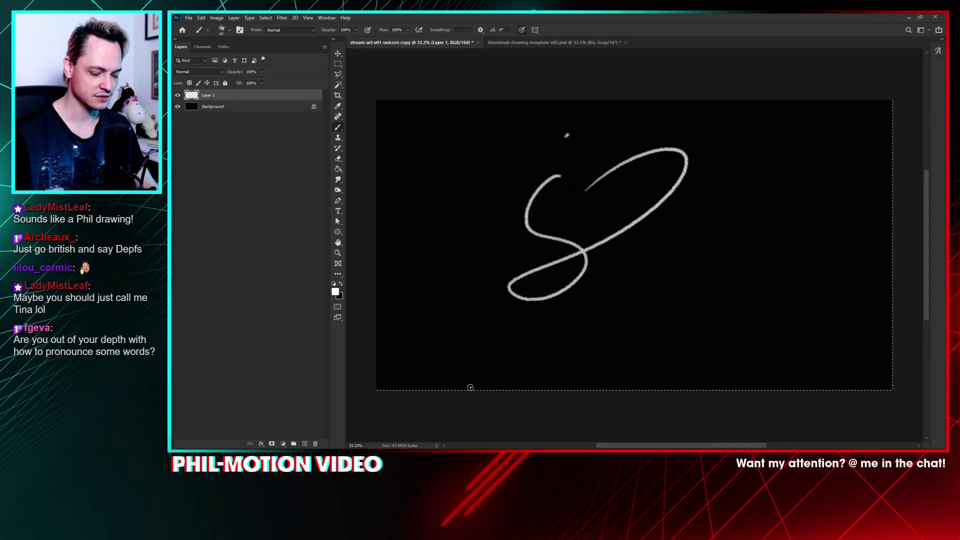
key("ctrl+a")
key("Delete")
key("ctrl+d")
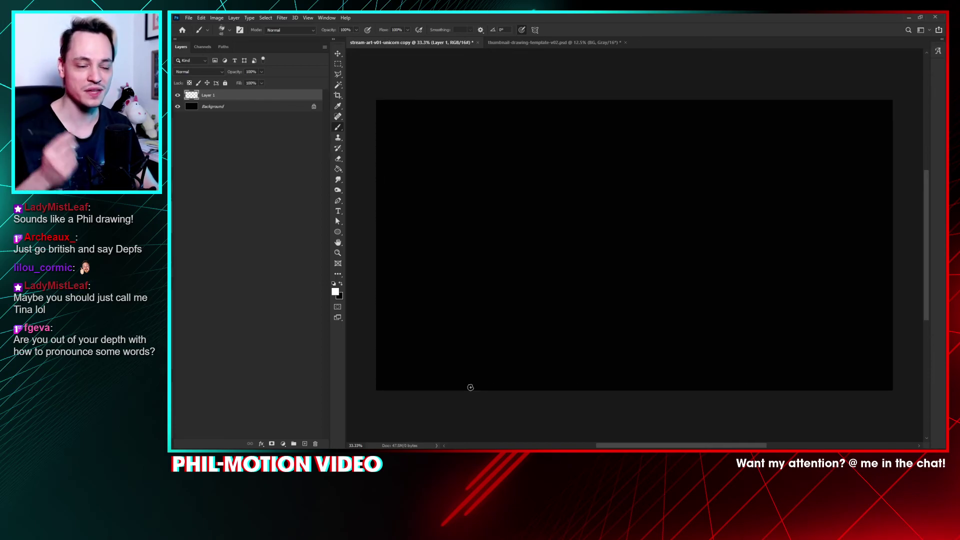
Step: Brush a straight white horizon line across the full width of the canvas, slightly below mid-height
left_click_drag(568, 152, 564, 176)
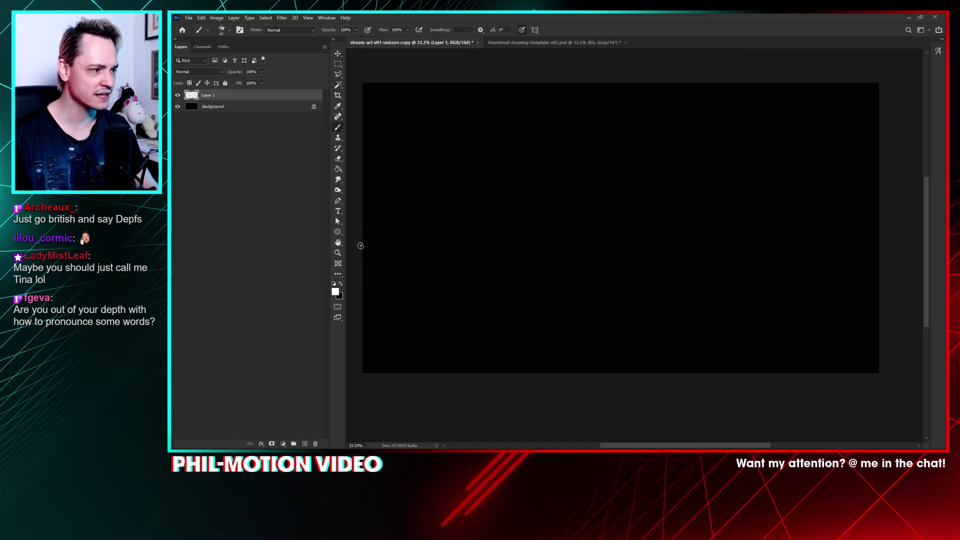
mouse_move(360, 245)
left_mouse_down()
mouse_move(934, 248)
mouse_move(938, 270)
left_mouse_up()
left_click_drag(533, 239, 551, 240)
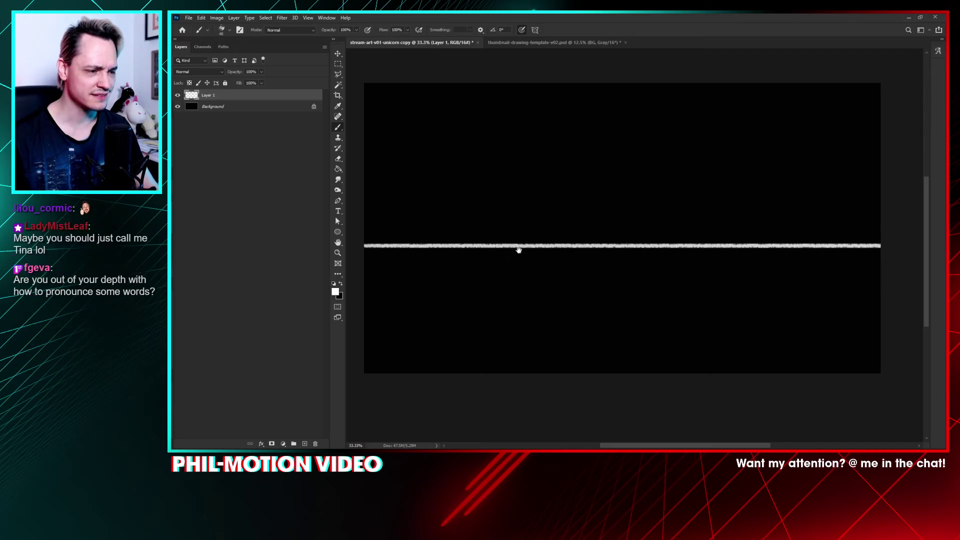
left_click_drag(518, 250, 518, 260)
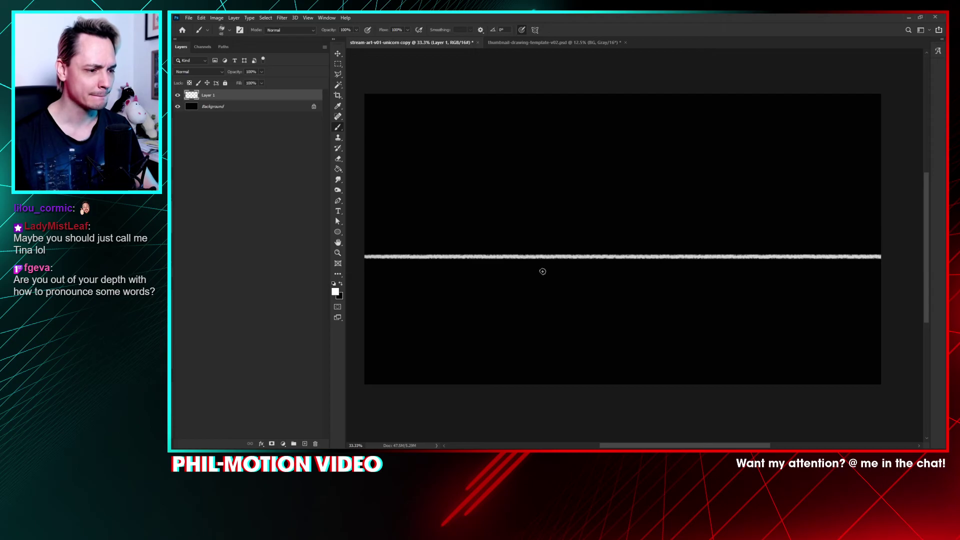
left_click_drag(517, 240, 519, 247)
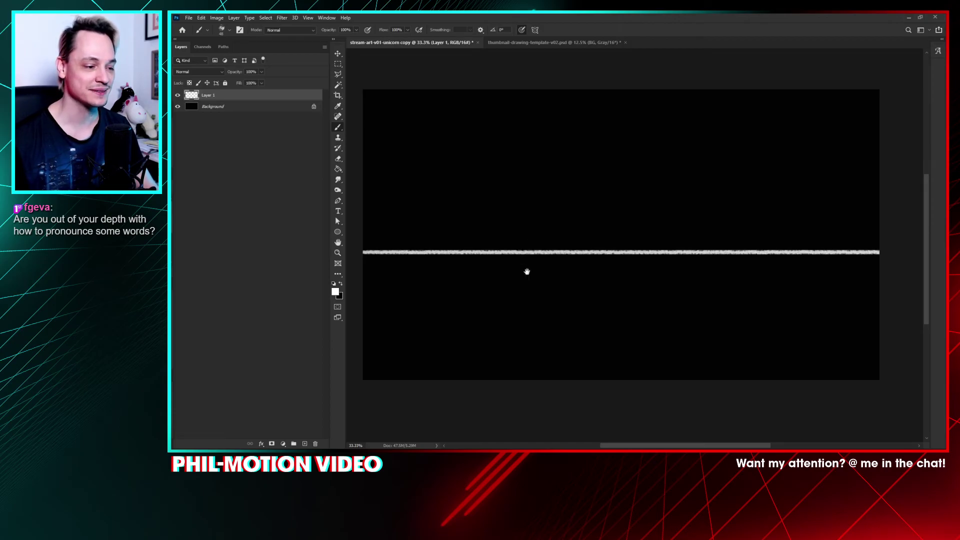
Step: Paint a small round white vanishing point on the horizon line, near the canvas's left side
mouse_move(527, 270)
left_mouse_down()
mouse_move(536, 287)
mouse_move(472, 275)
left_mouse_up()
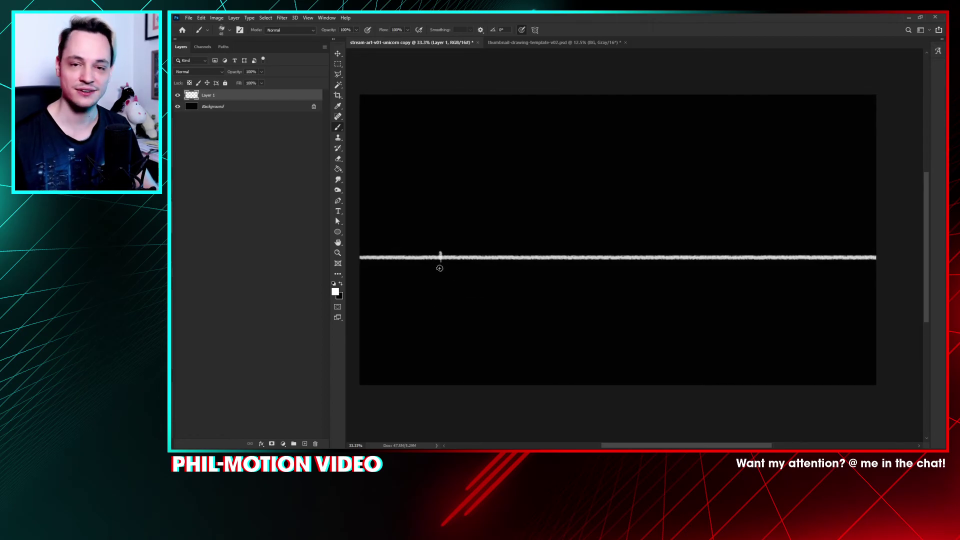
left_click_drag(435, 280, 437, 270)
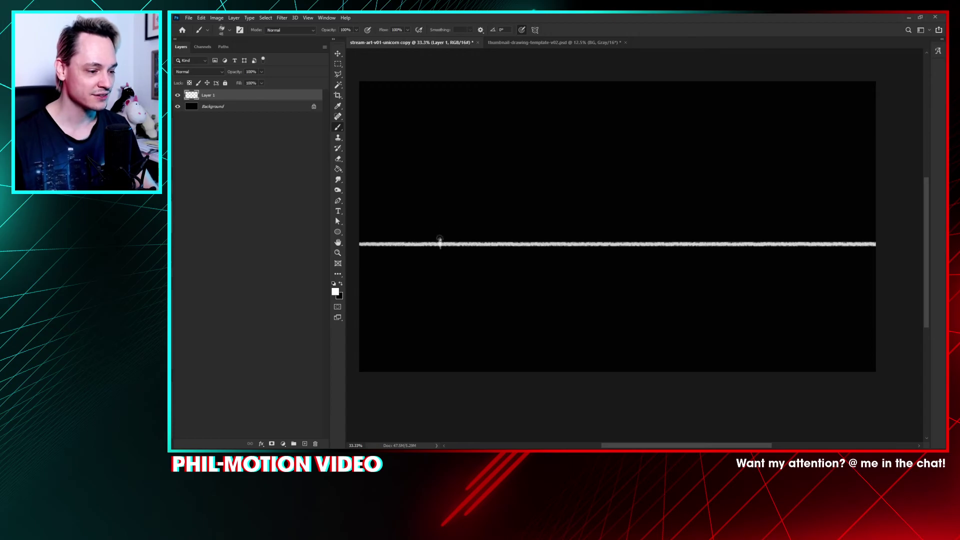
left_click(439, 242)
left_click_drag(450, 243, 443, 261)
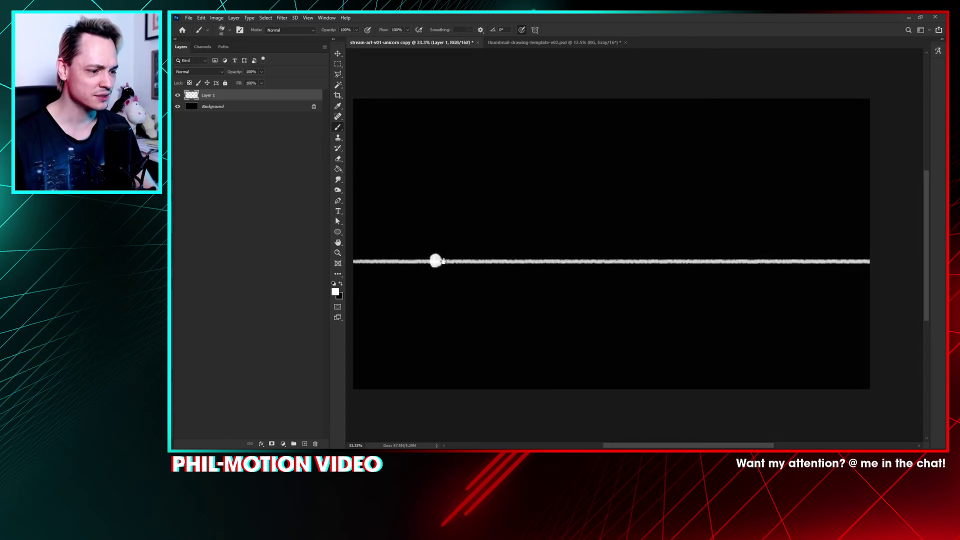
Step: Draw two straight perspective lines fanning out rightward from the vanishing point, one past the canvas's upper edge and one past its lower edge
left_click(436, 258)
left_click(668, 87, "shift")
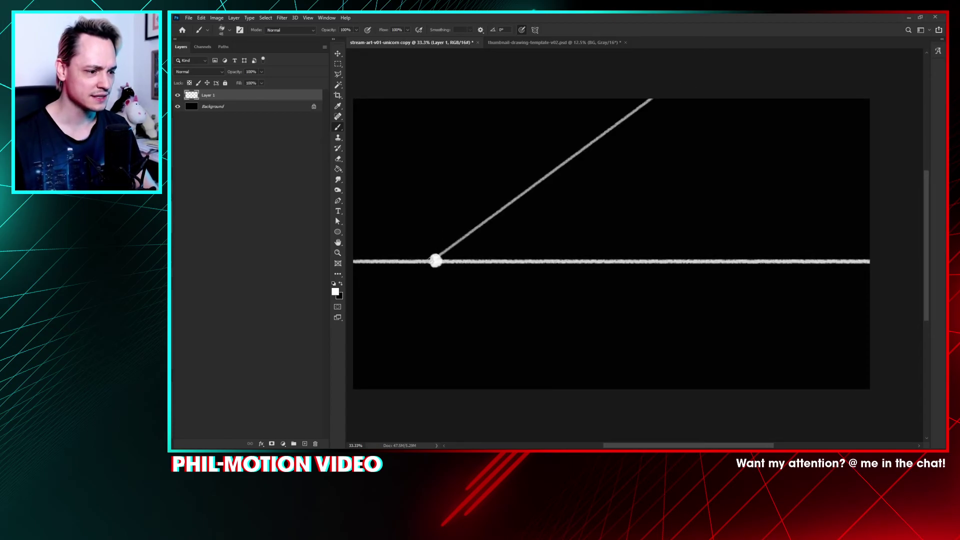
left_click(640, 397, "shift")
mouse_move(517, 317)
left_mouse_down()
mouse_move(536, 272)
mouse_move(607, 319)
left_mouse_up()
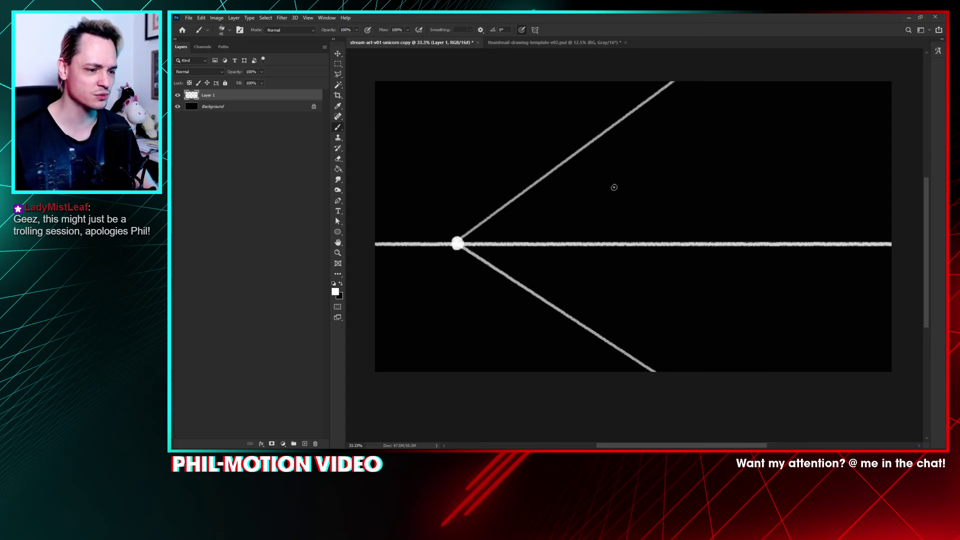
Step: Sketch a cliff headland with a foreground shoreline running to the lower edge, and a lighthouse casting a beam leftward from the cliff top
mouse_move(578, 257)
left_mouse_down()
mouse_move(587, 227)
mouse_move(613, 209)
mouse_move(841, 229)
mouse_move(753, 250)
mouse_move(814, 237)
mouse_move(690, 311)
mouse_move(470, 374)
mouse_move(371, 381)
left_mouse_up()
mouse_move(574, 276)
left_mouse_down()
mouse_move(695, 260)
mouse_move(677, 283)
mouse_move(716, 280)
mouse_move(713, 300)
left_mouse_up()
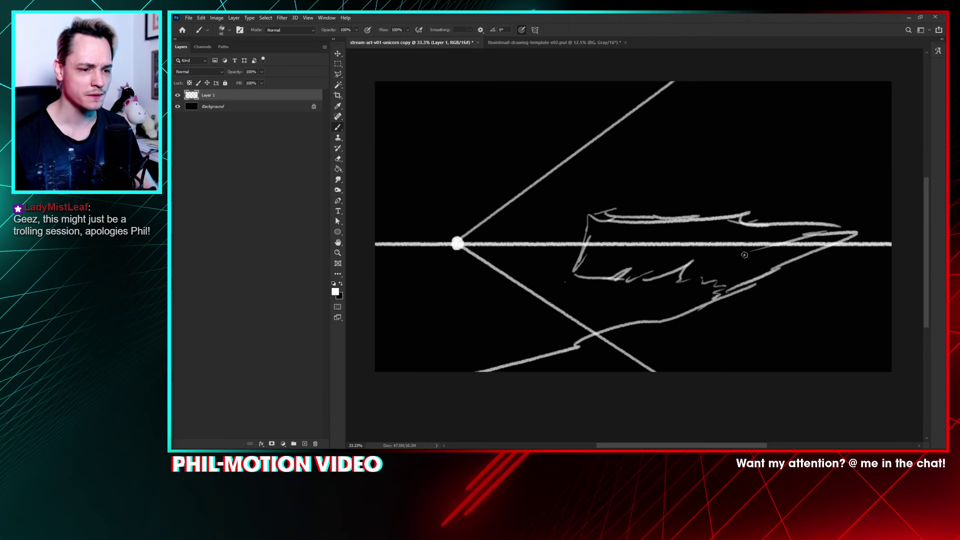
mouse_move(619, 182)
left_mouse_down()
mouse_move(624, 154)
mouse_move(556, 181)
mouse_move(593, 168)
mouse_move(632, 171)
mouse_move(624, 206)
mouse_move(624, 152)
mouse_move(621, 207)
mouse_move(612, 205)
mouse_move(629, 196)
mouse_move(633, 215)
mouse_move(611, 206)
mouse_move(776, 207)
left_mouse_up()
mouse_move(640, 206)
left_mouse_down()
mouse_move(881, 210)
mouse_move(635, 202)
mouse_move(653, 196)
mouse_move(631, 208)
mouse_move(838, 215)
left_mouse_up()
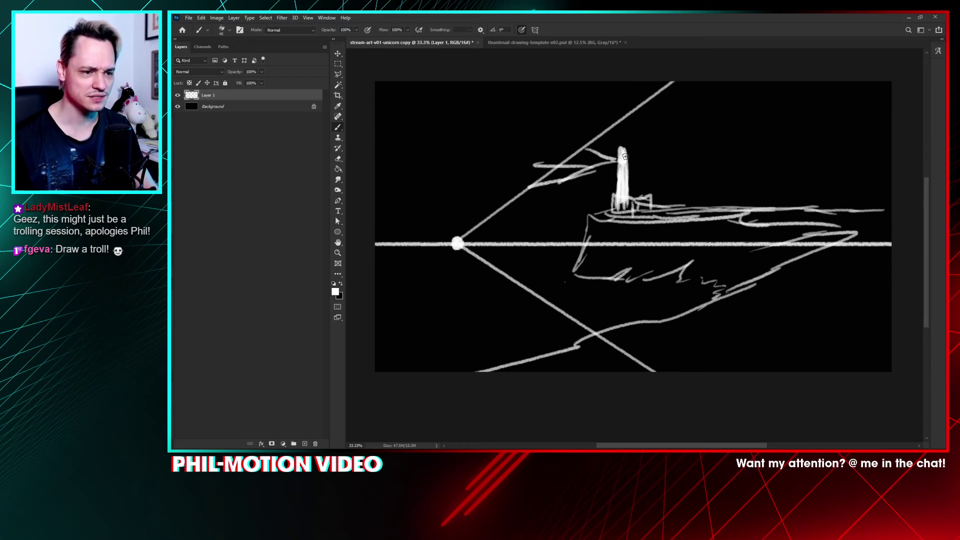
Step: Reinforce the cliff top with long horizontal strokes and extend it into a rising slope at the canvas's right edge
mouse_move(733, 204)
left_mouse_down()
mouse_move(846, 203)
mouse_move(895, 188)
left_mouse_up()
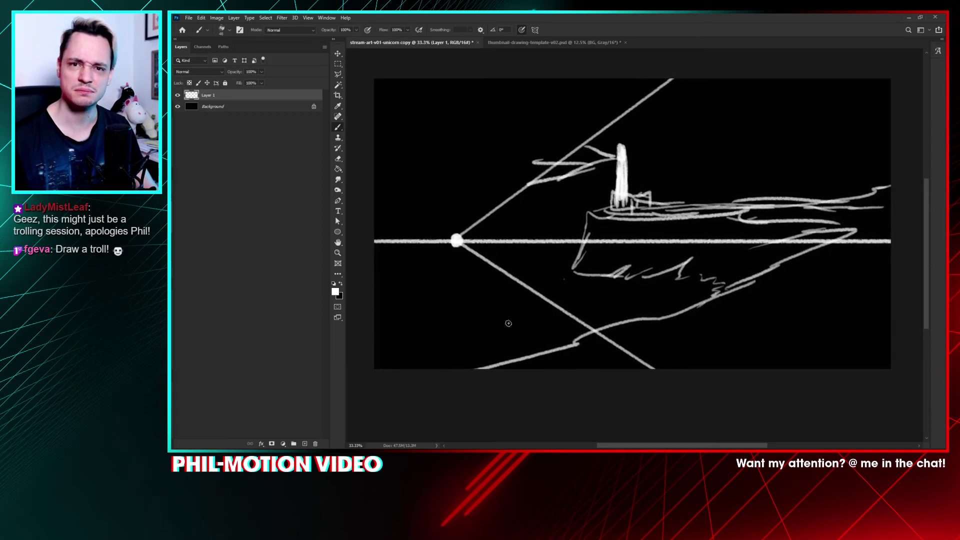
left_click_drag(528, 277, 520, 277)
mouse_move(590, 219)
left_mouse_down()
mouse_move(658, 217)
mouse_move(600, 212)
mouse_move(654, 208)
mouse_move(738, 214)
mouse_move(883, 204)
left_mouse_up()
mouse_move(802, 206)
left_mouse_down()
mouse_move(895, 167)
mouse_move(850, 205)
mouse_move(808, 206)
left_mouse_up()
Step: Erase the rising slope above the cliff top with the Rough Pastel 2 eraser and brush low distant hills in its place
key("e")
scroll(692, 198, "right", 3)
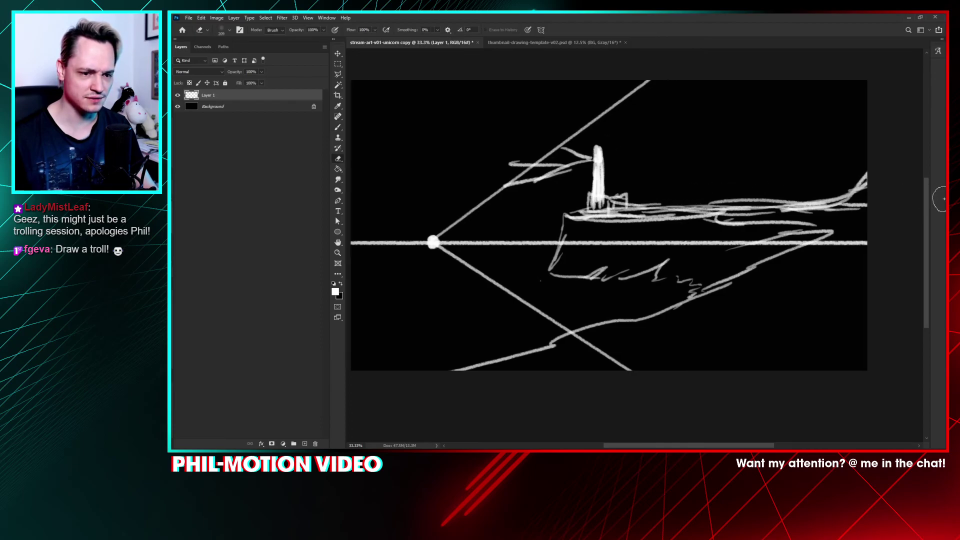
left_click_drag(688, 193, 777, 192)
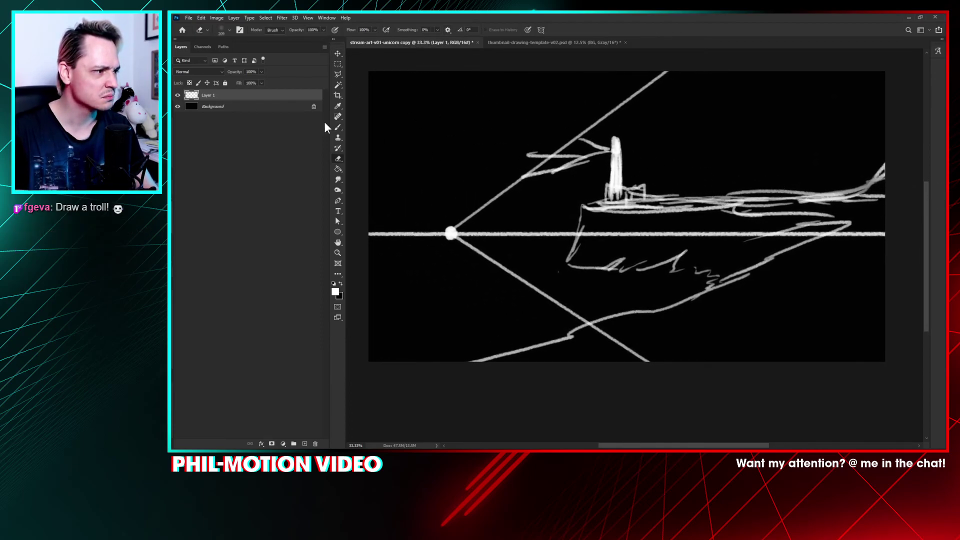
left_click(227, 29)
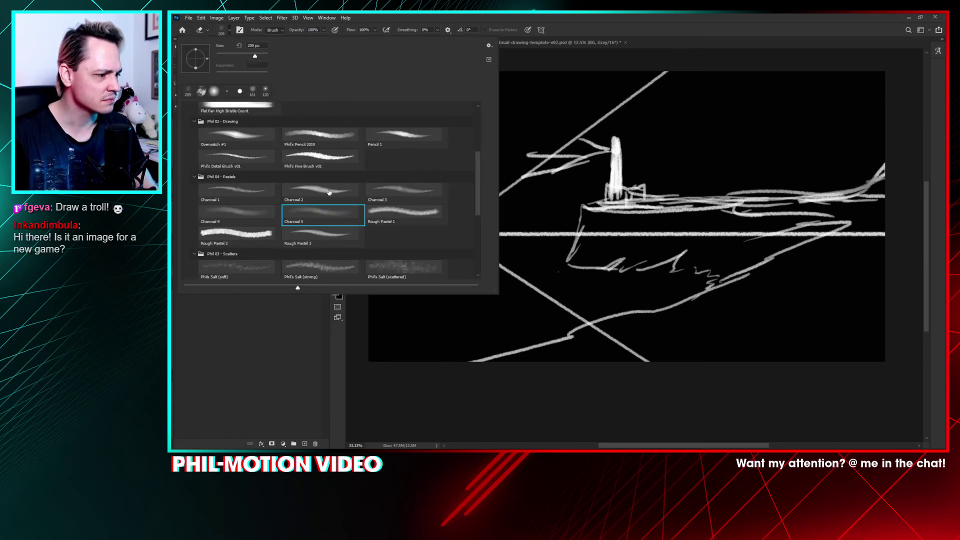
left_click(278, 239)
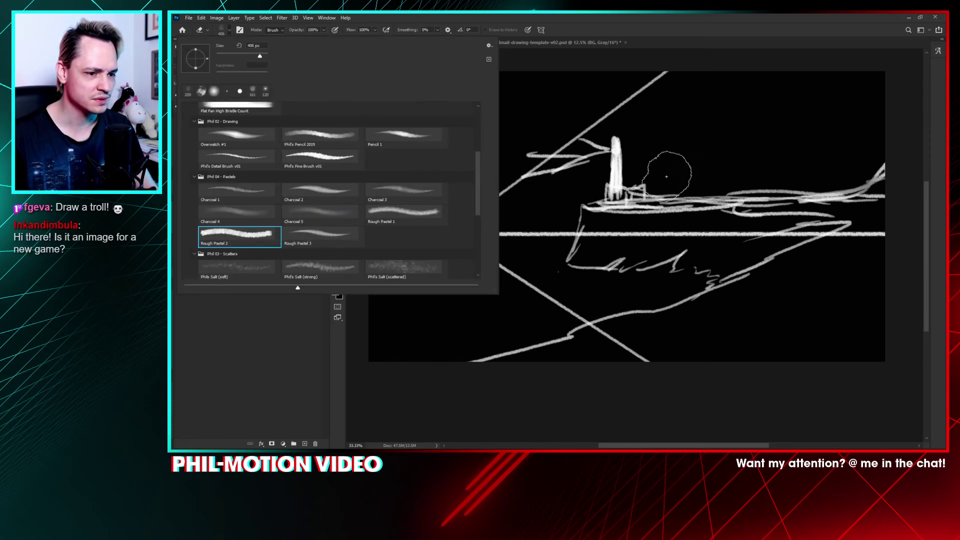
left_click(664, 171)
mouse_move(664, 171)
left_mouse_down()
mouse_move(900, 176)
mouse_move(747, 172)
mouse_move(901, 168)
mouse_move(661, 178)
mouse_move(862, 182)
mouse_move(780, 181)
mouse_move(680, 213)
mouse_move(637, 201)
mouse_move(894, 196)
mouse_move(758, 205)
mouse_move(770, 197)
mouse_move(723, 195)
mouse_move(836, 191)
mouse_move(859, 185)
mouse_move(774, 175)
mouse_move(880, 171)
left_mouse_up()
key("b")
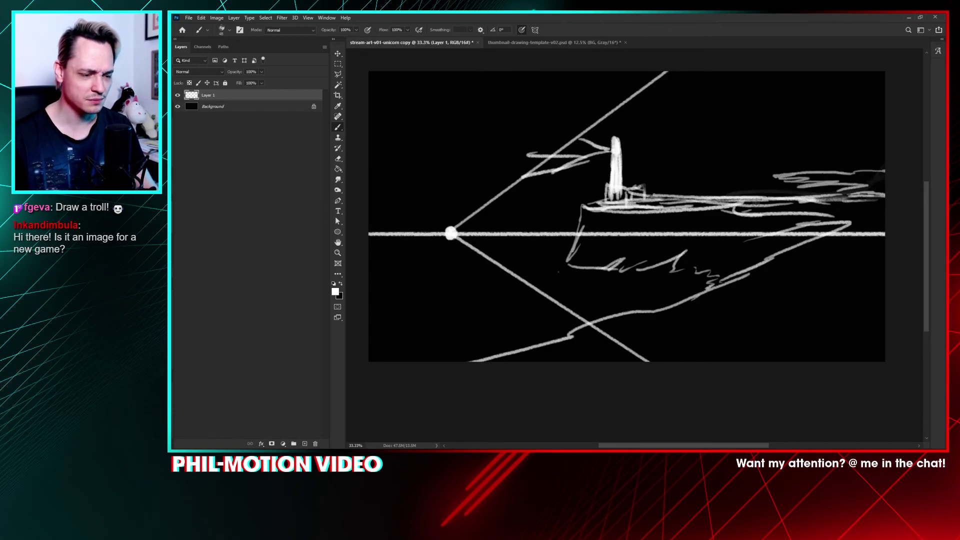
Step: Fade the perspective lines, vanishing point, distant hills and the horizon behind the cliff with the Eraser
key("e")
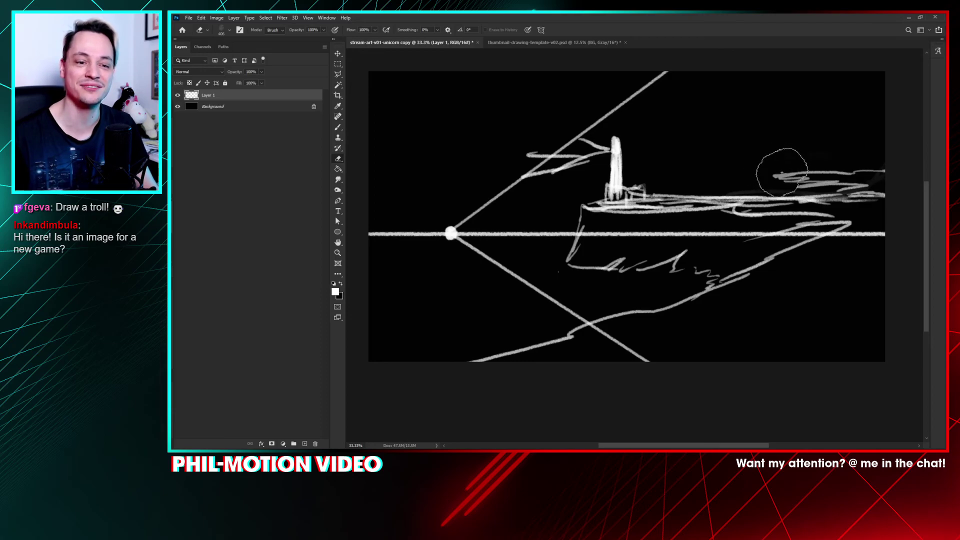
mouse_move(775, 175)
left_mouse_down()
mouse_move(835, 169)
mouse_move(804, 182)
mouse_move(828, 174)
mouse_move(865, 219)
mouse_move(847, 236)
mouse_move(872, 232)
mouse_move(851, 243)
mouse_move(661, 235)
mouse_move(575, 236)
left_mouse_up()
mouse_move(546, 297)
left_mouse_down()
mouse_move(523, 281)
mouse_move(704, 388)
mouse_move(516, 211)
mouse_move(469, 213)
mouse_move(682, 75)
left_mouse_up()
mouse_move(544, 132)
left_mouse_down()
mouse_move(475, 197)
mouse_move(607, 293)
left_mouse_up()
Step: Redraw the faded shoreline, cliff edge and cliff top with white strokes and add a thin shape along the horizon at the vanishing point
key("b")
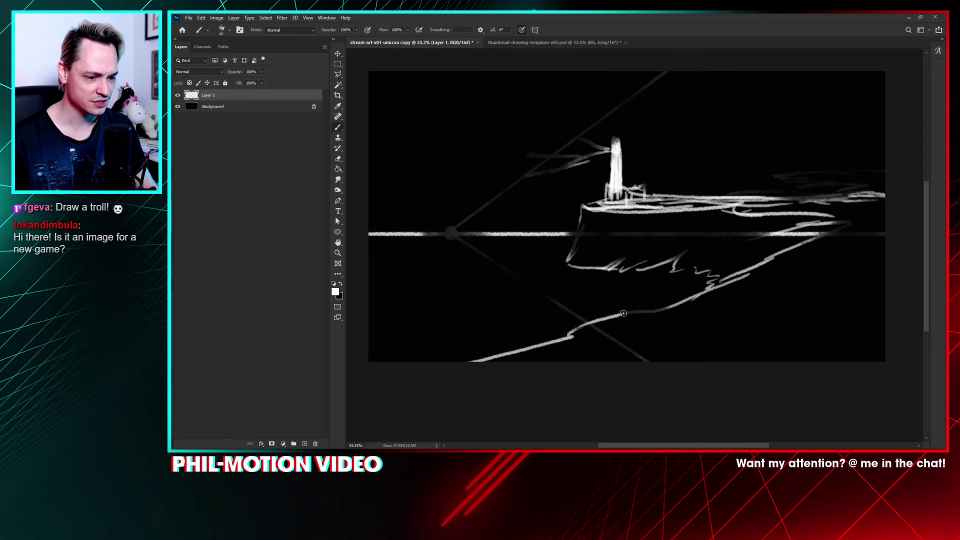
left_click_drag(426, 237, 492, 234)
left_click_drag(582, 206, 567, 259)
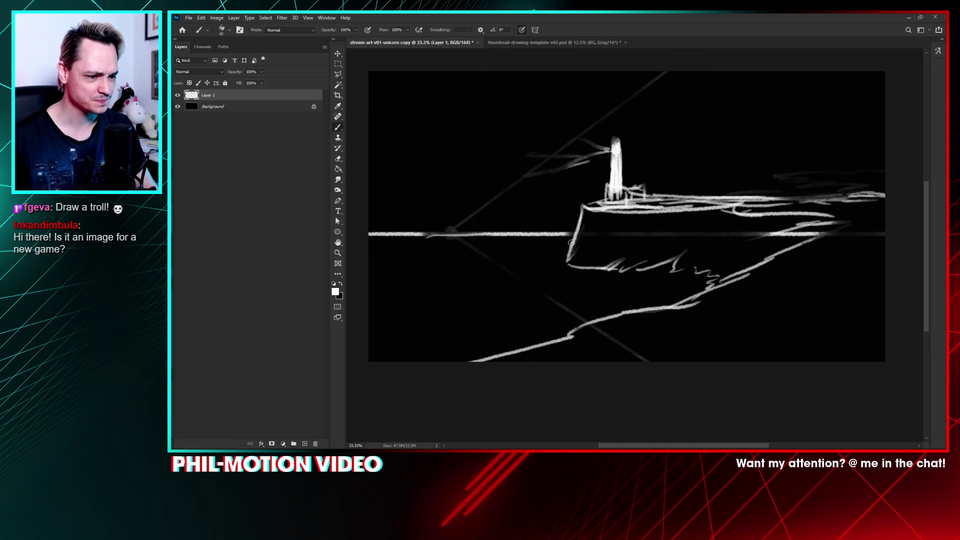
left_click_drag(415, 241, 485, 237)
left_click_drag(702, 201, 883, 199)
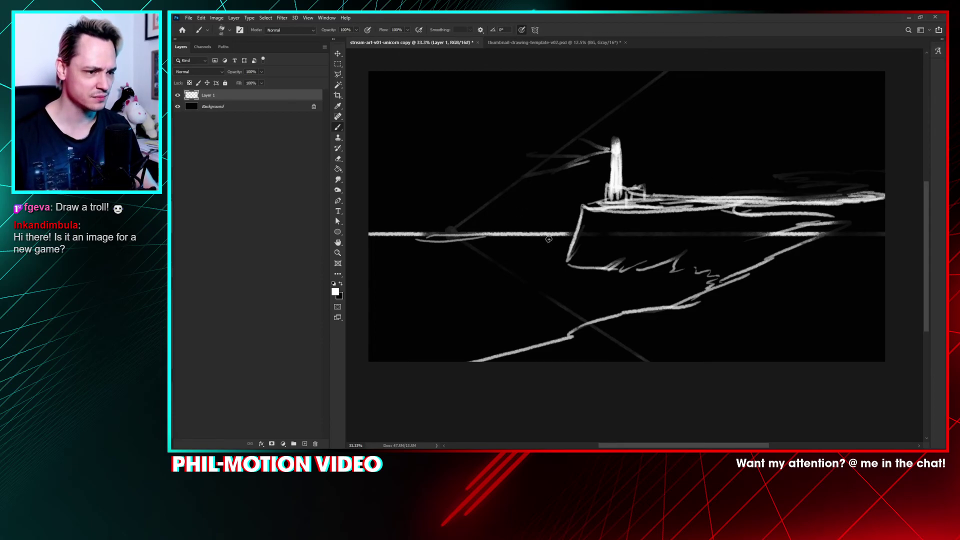
left_click_drag(418, 237, 495, 233)
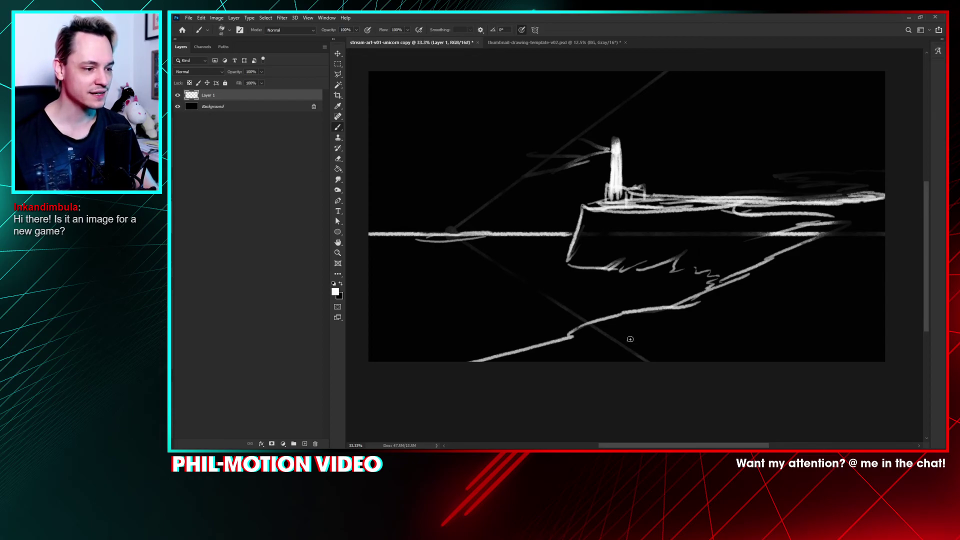
Step: Fade the upper perspective line further with the Eraser and return to the Brush
key("e")
left_click_drag(498, 200, 670, 47)
key("b")
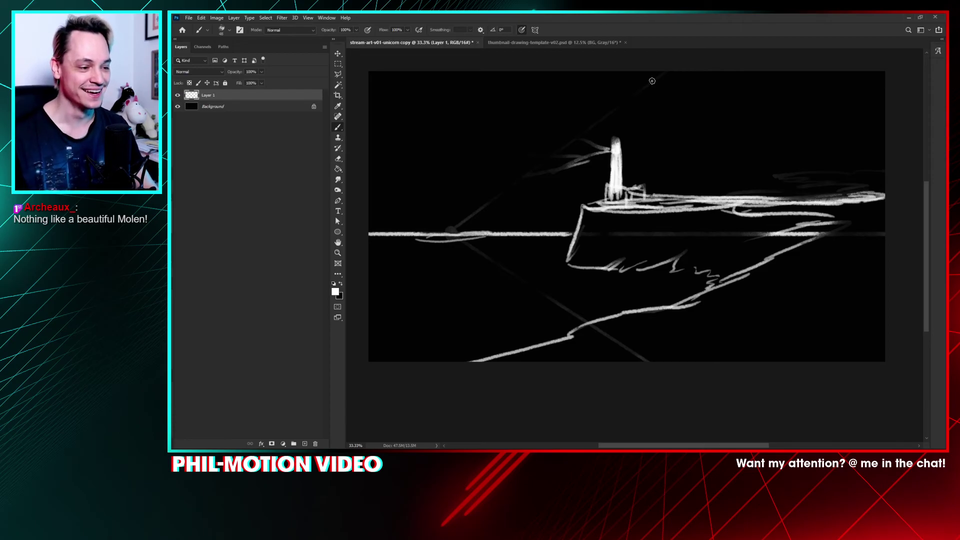
left_click_drag(484, 347, 480, 341)
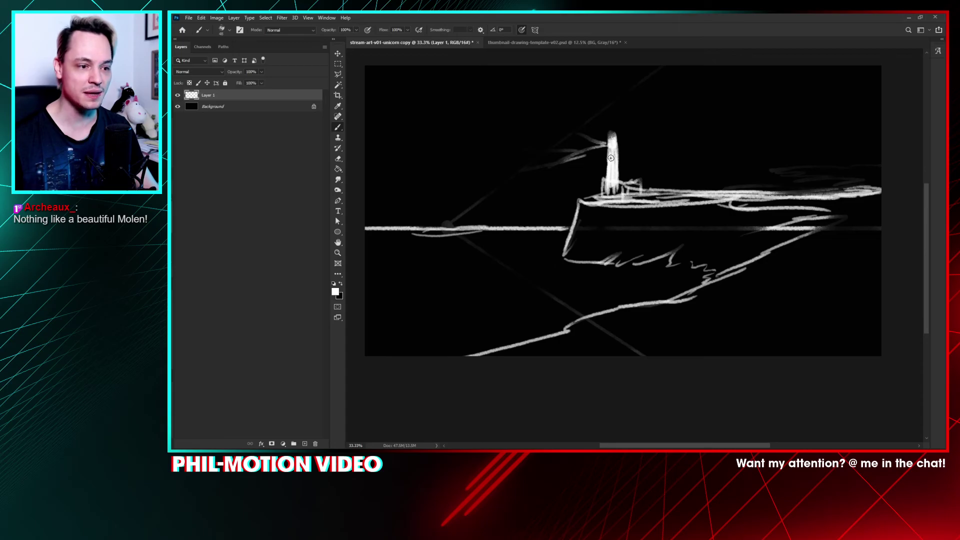
left_click_drag(610, 194, 615, 194)
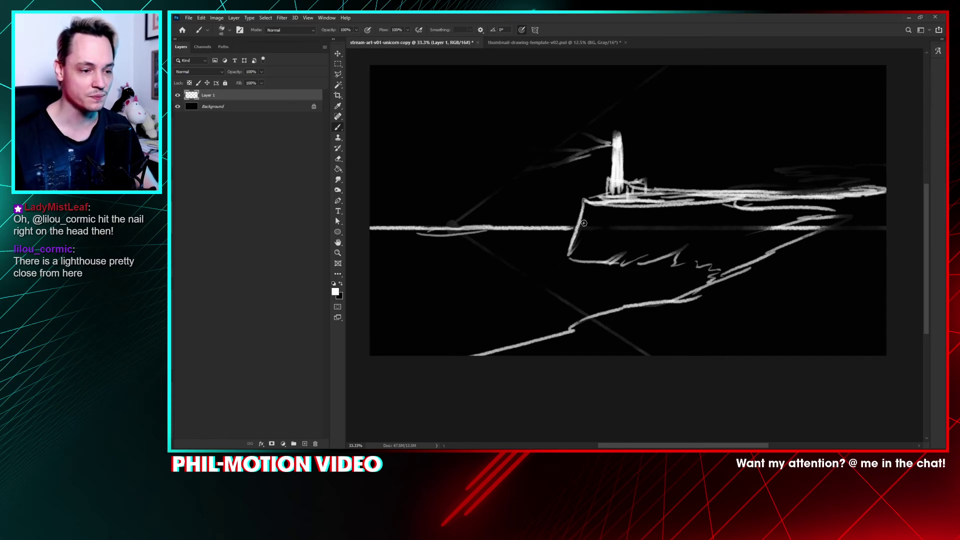
left_click_drag(583, 224, 579, 229)
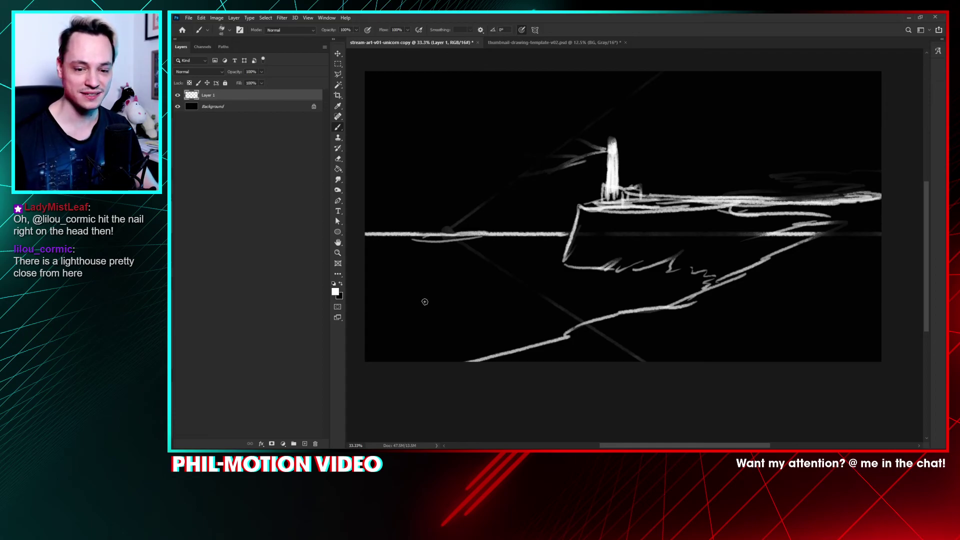
Step: Reinforce the cliff-top line with white brush strokes running from beside the lighthouse out to the canvas edge
left_click_drag(495, 242, 495, 250)
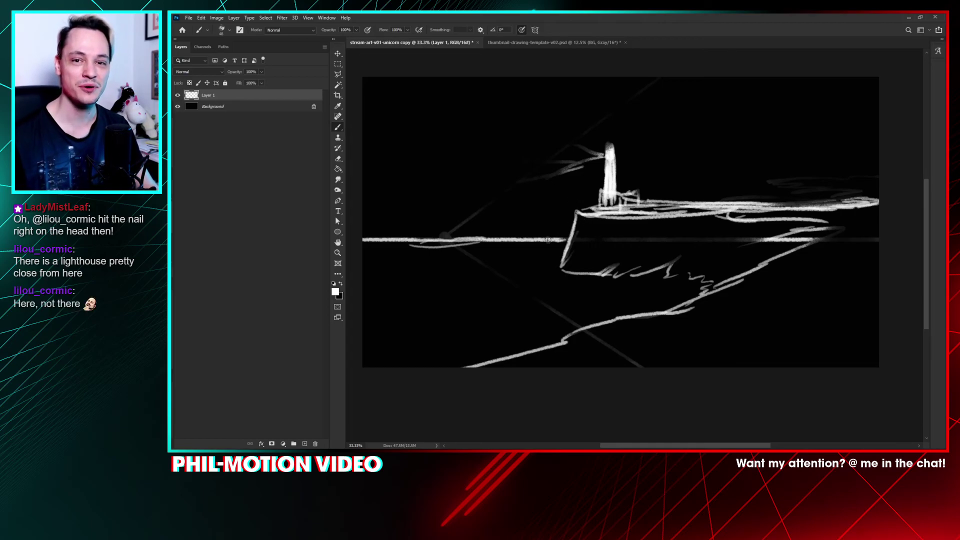
scroll(568, 190, "down", 1)
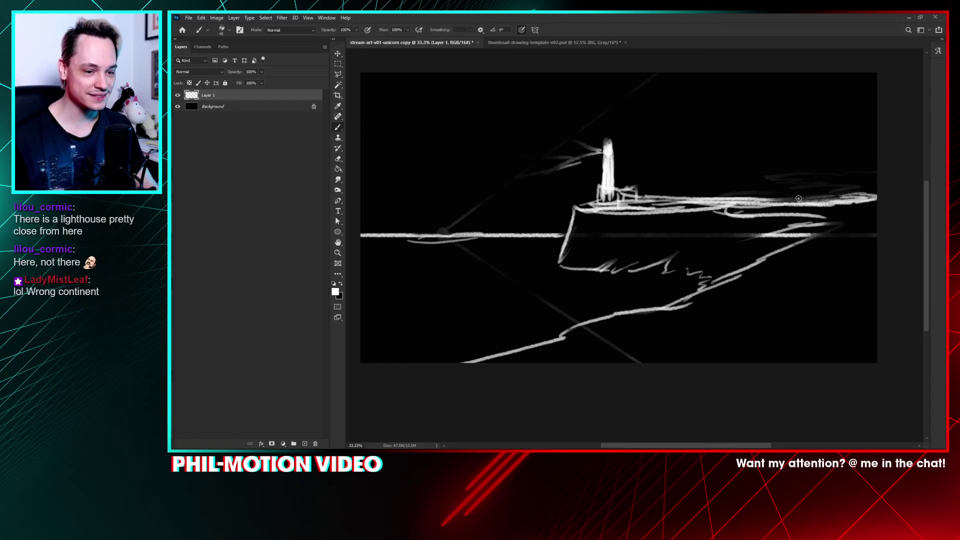
left_click_drag(620, 200, 897, 207)
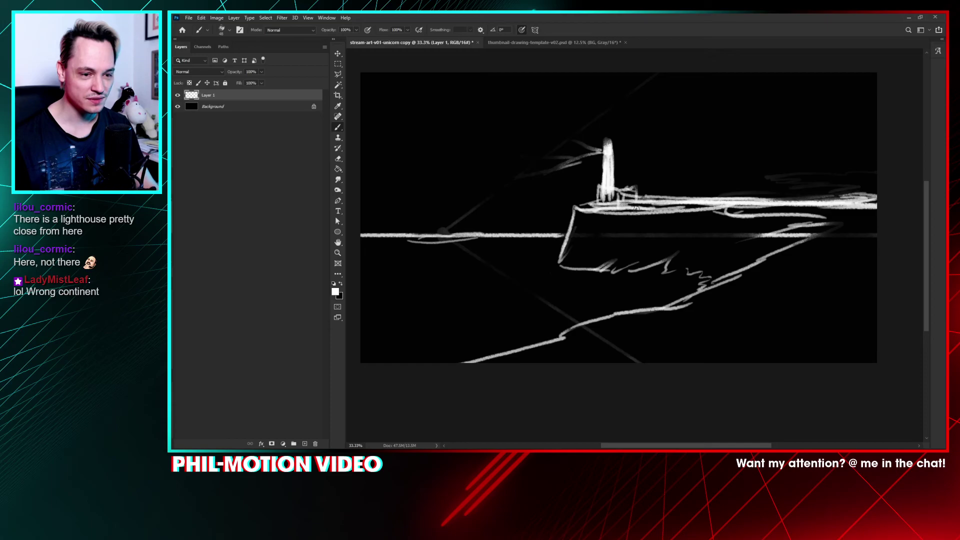
Step: Move the lighthouse sketch down and to the right, scale it up to about 128% with Free Transform and reposition it
left_click_drag(786, 242, 834, 295, "ctrl")
key("ctrl+t")
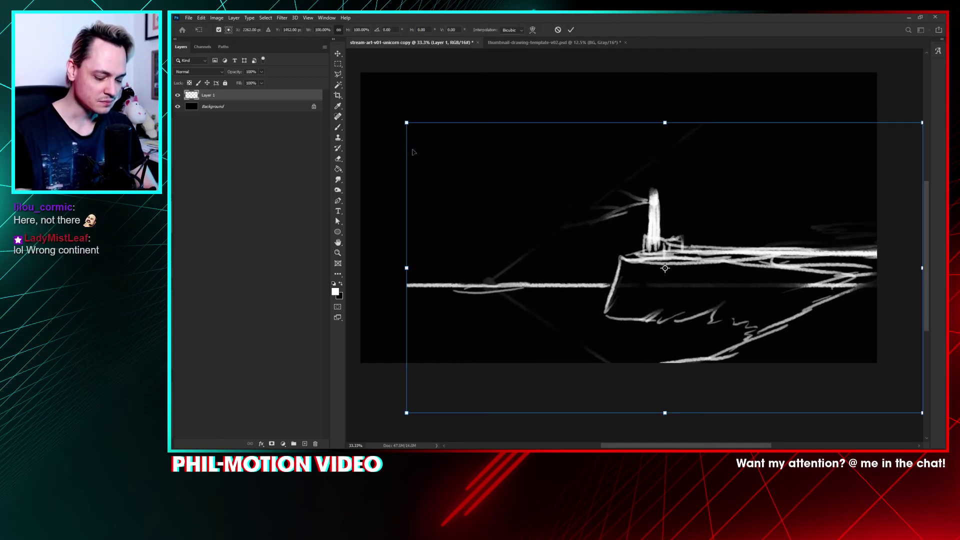
key("ctrl+minus")
mouse_move(460, 155)
left_mouse_down()
mouse_move(392, 55)
mouse_move(375, 47)
left_mouse_up()
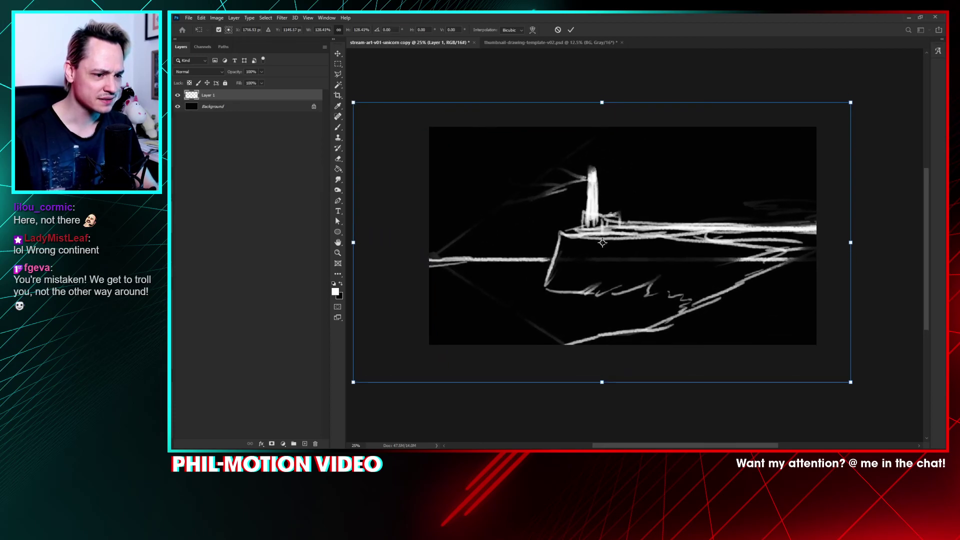
mouse_move(601, 220)
left_mouse_down()
mouse_move(665, 218)
mouse_move(671, 241)
left_mouse_up()
key("Return")
mouse_move(635, 284)
left_mouse_down()
mouse_move(621, 246)
mouse_move(623, 262)
left_mouse_up()
key("Return")
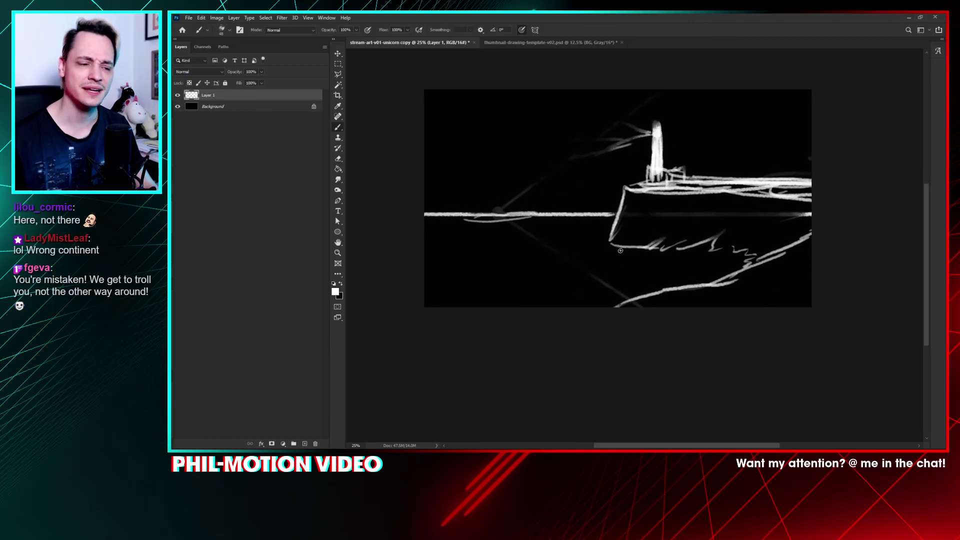
Step: Add a new layer above the sketch, and shift the lighthouse drawing on Layer 1 further right and slightly down
left_click(306, 443)
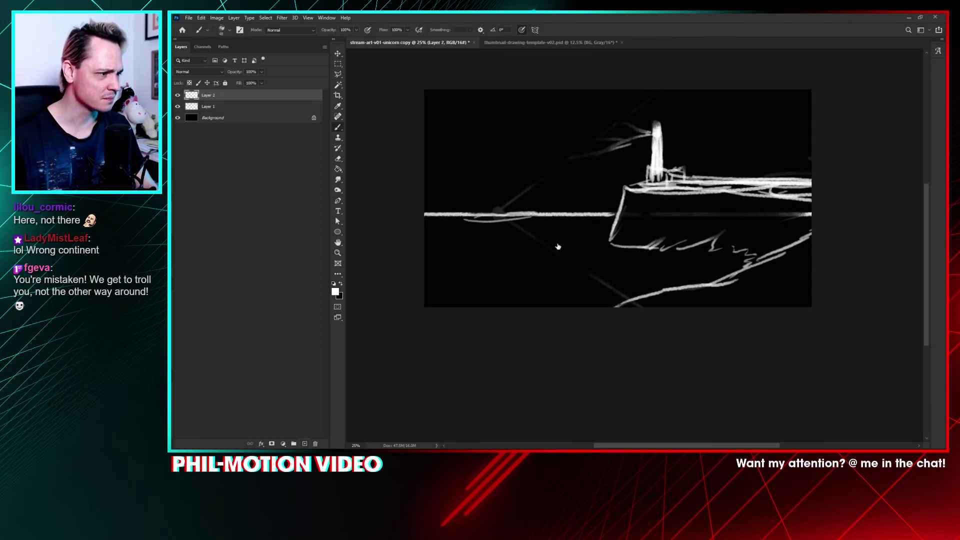
left_click_drag(557, 246, 543, 268)
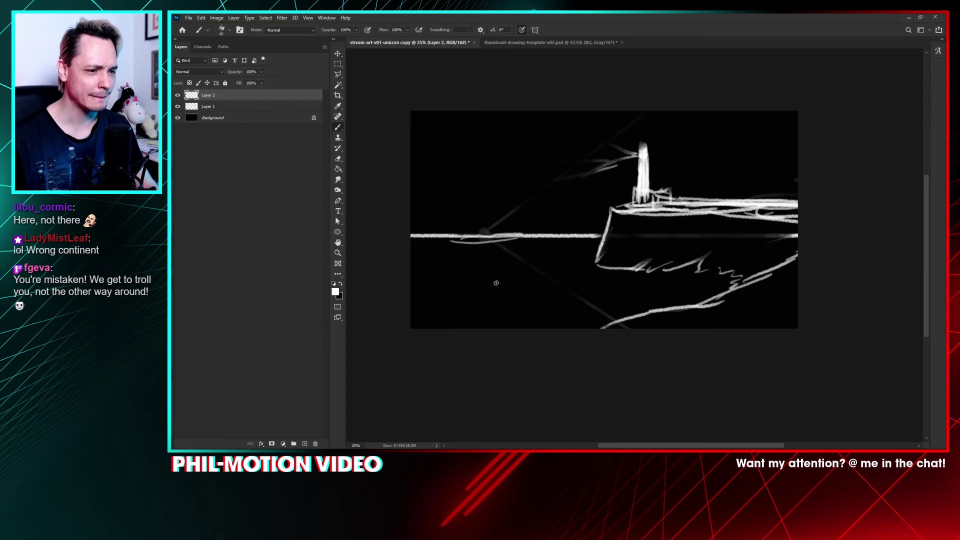
left_click(210, 108)
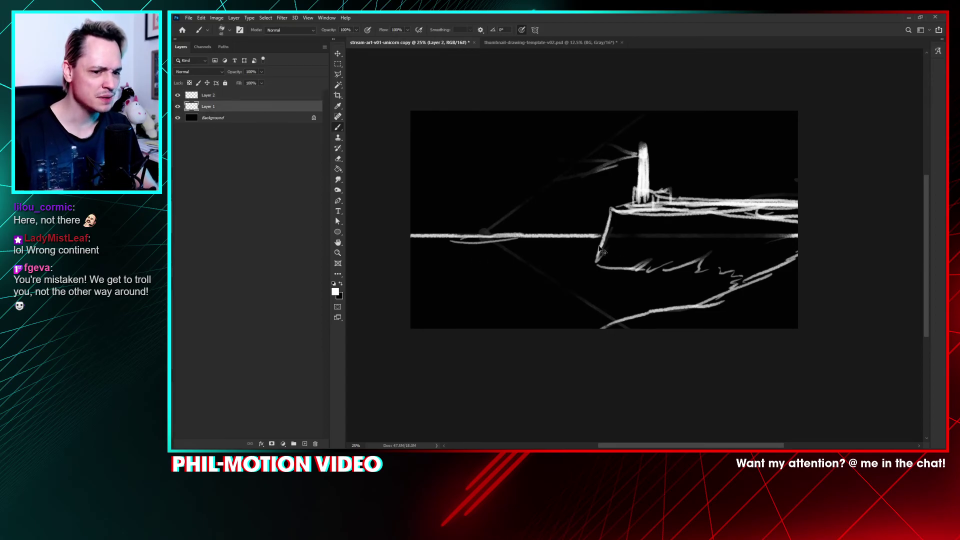
left_click_drag(602, 251, 653, 255)
scroll(354, 258, "left", 1)
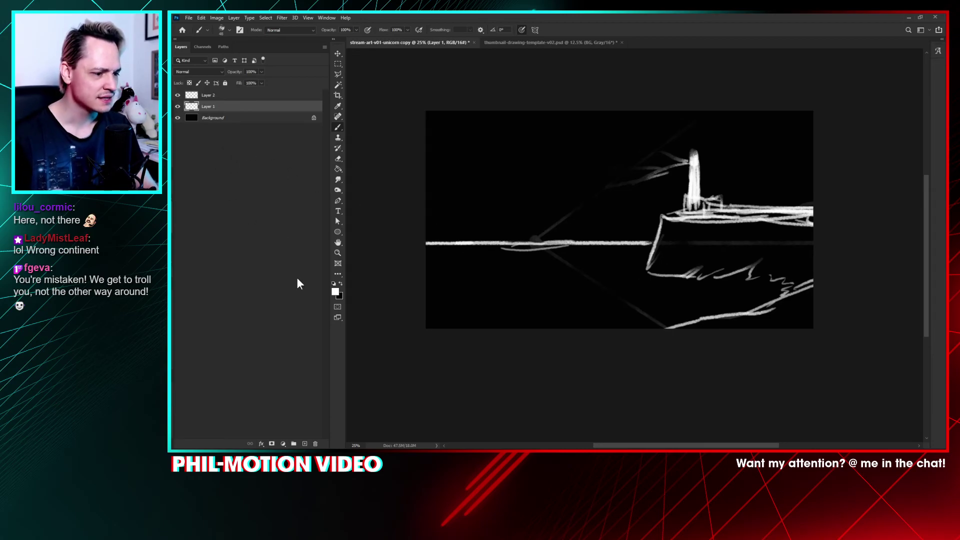
scroll(542, 276, "right", 2)
scroll(542, 274, "up", 1)
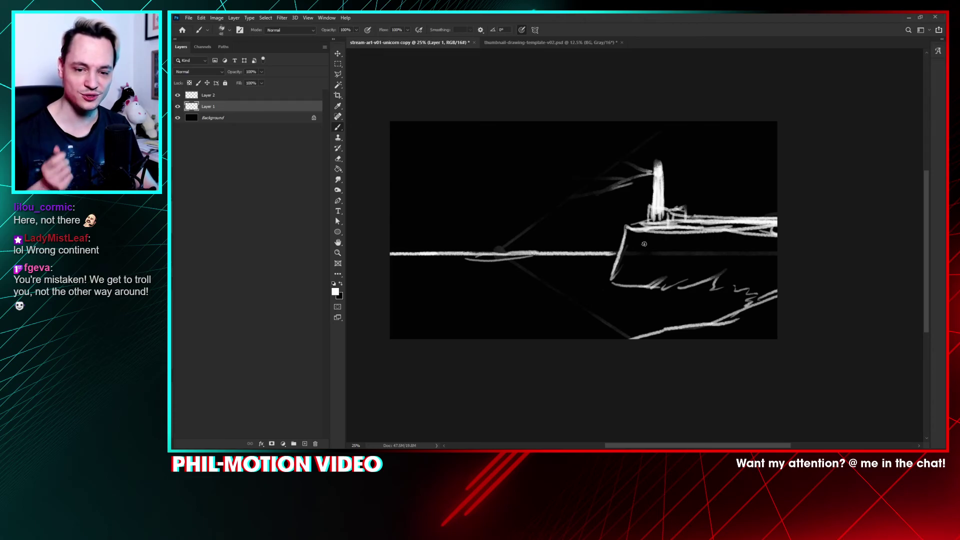
left_click_drag(555, 232, 552, 241)
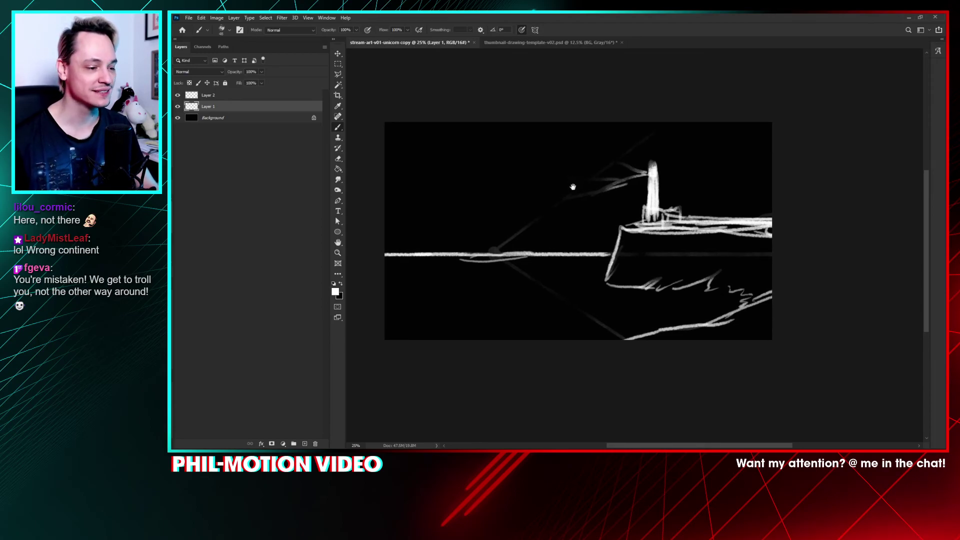
mouse_move(572, 187)
left_mouse_down()
mouse_move(566, 224)
mouse_move(562, 212)
left_mouse_up()
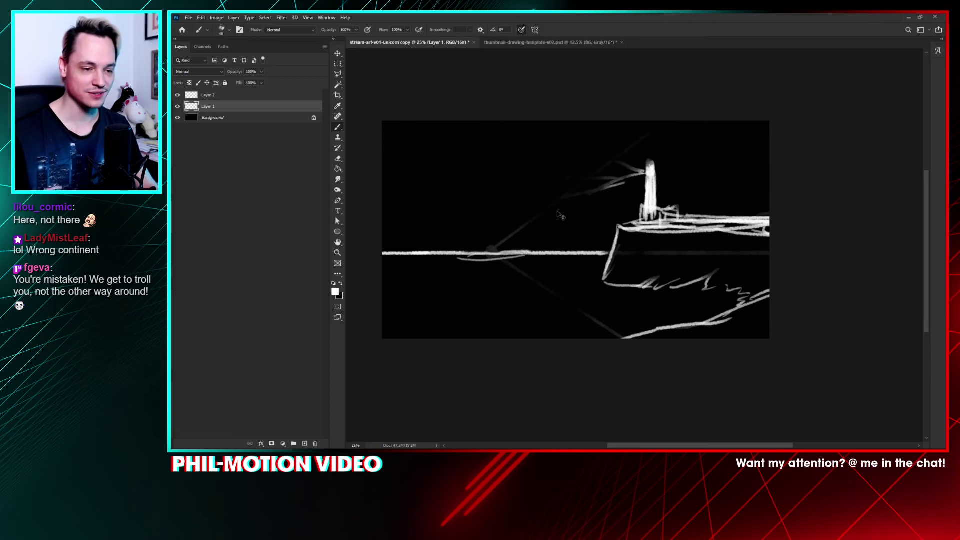
key("ctrl+plus")
left_click_drag(514, 242, 595, 248)
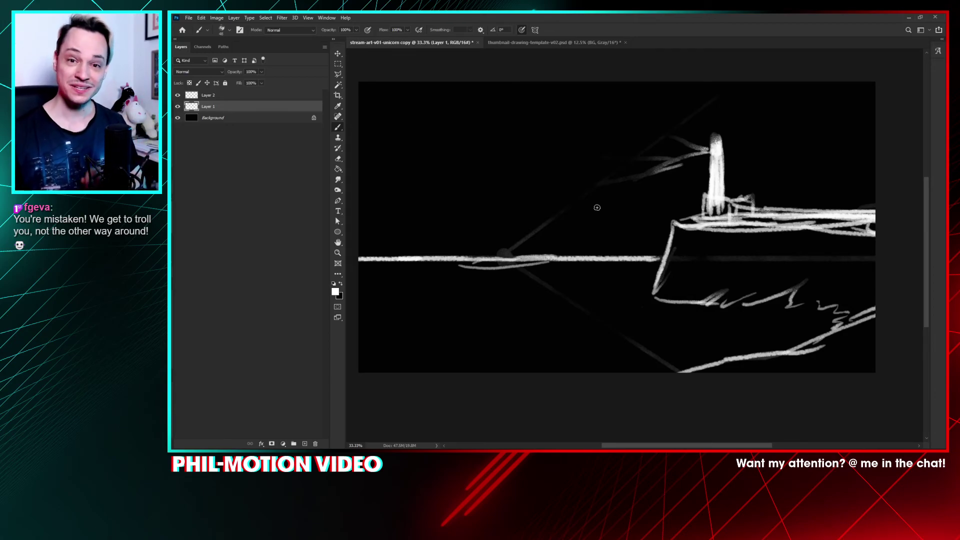
left_click_drag(579, 188, 557, 230)
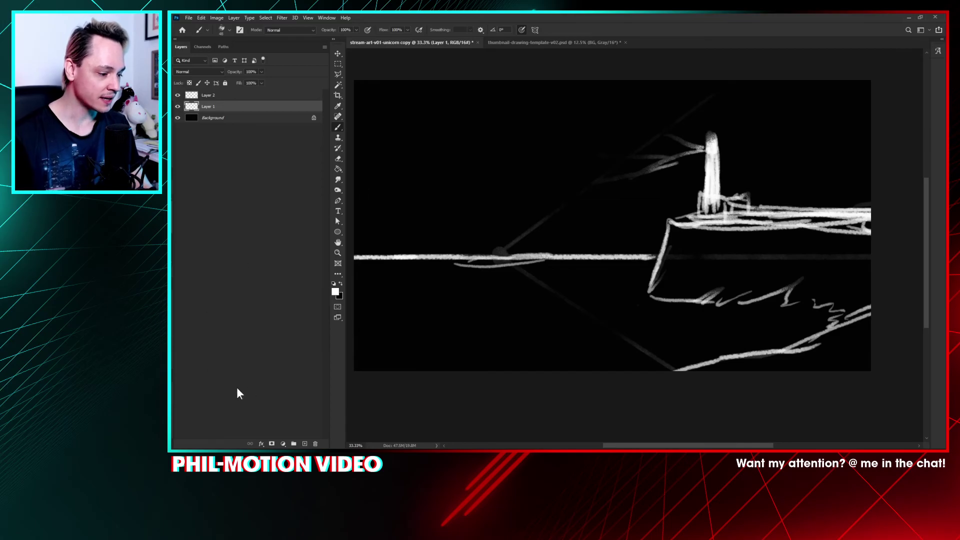
Step: Set the foreground color to a dark muted green and return to the Brush tool
left_click(334, 292)
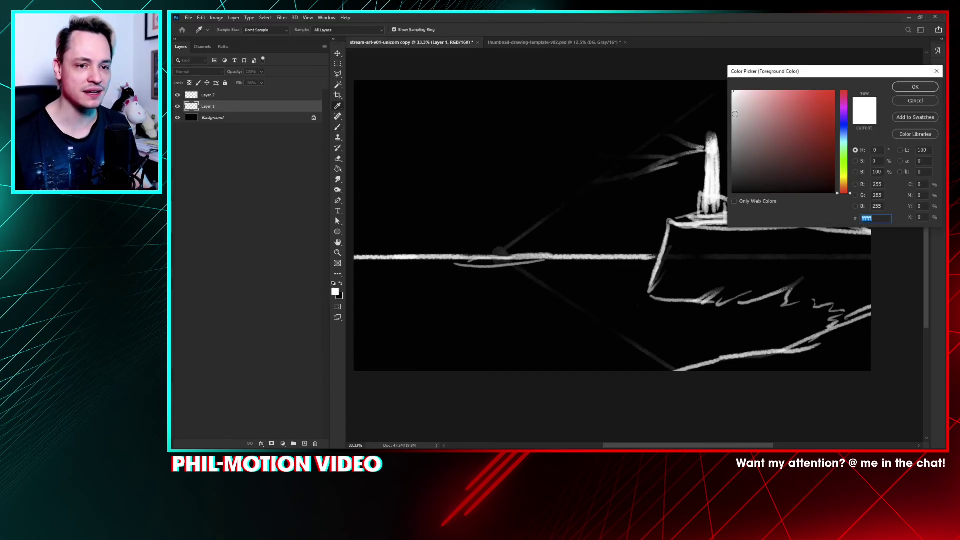
left_click_drag(816, 74, 642, 83)
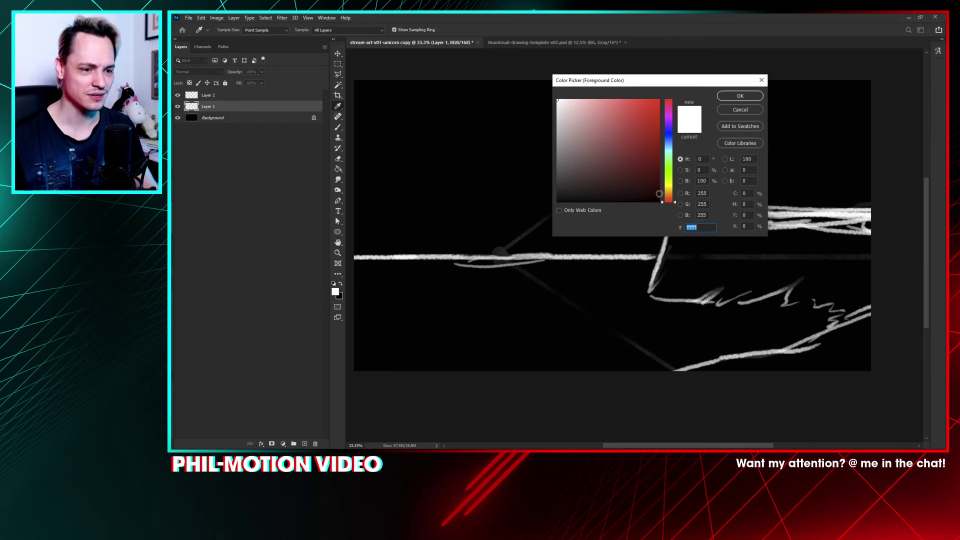
left_click(669, 129)
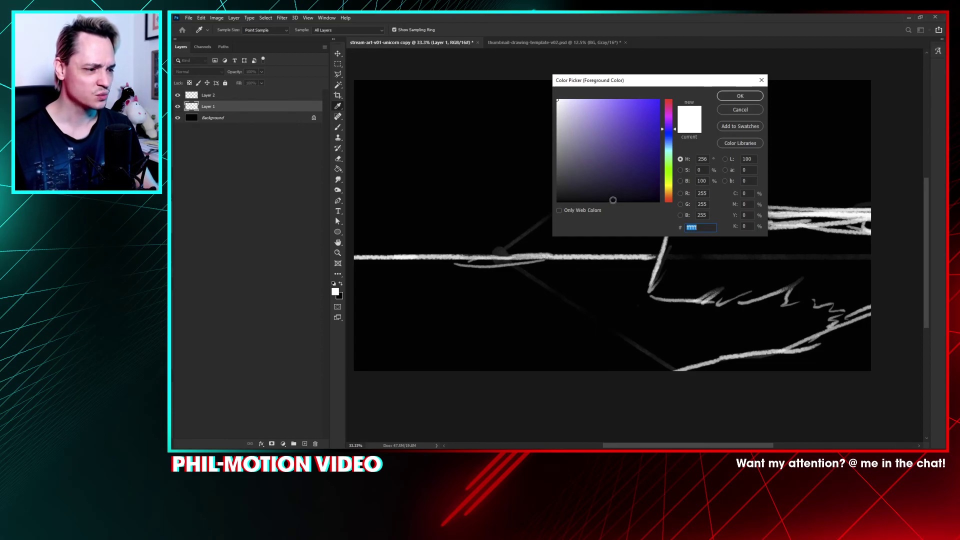
left_click_drag(668, 128, 669, 100)
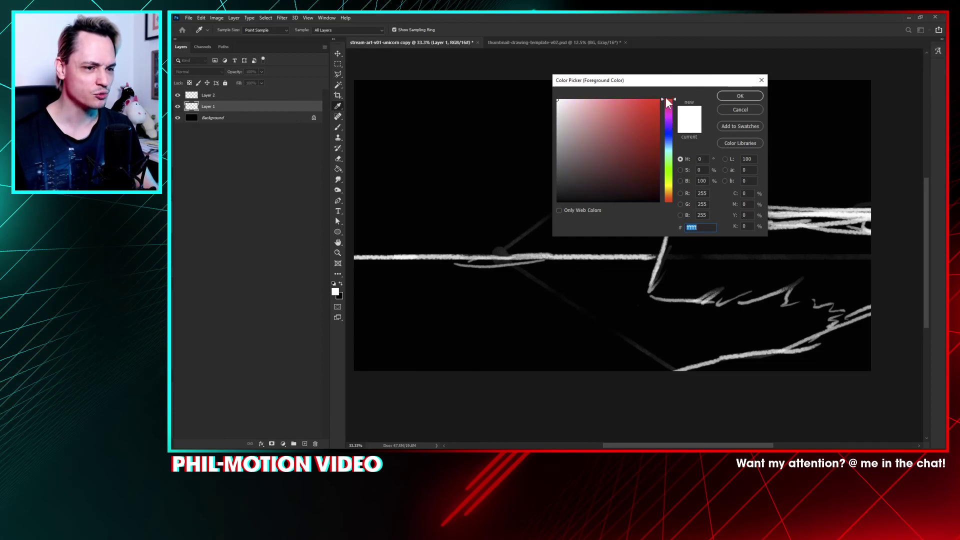
left_click(610, 147)
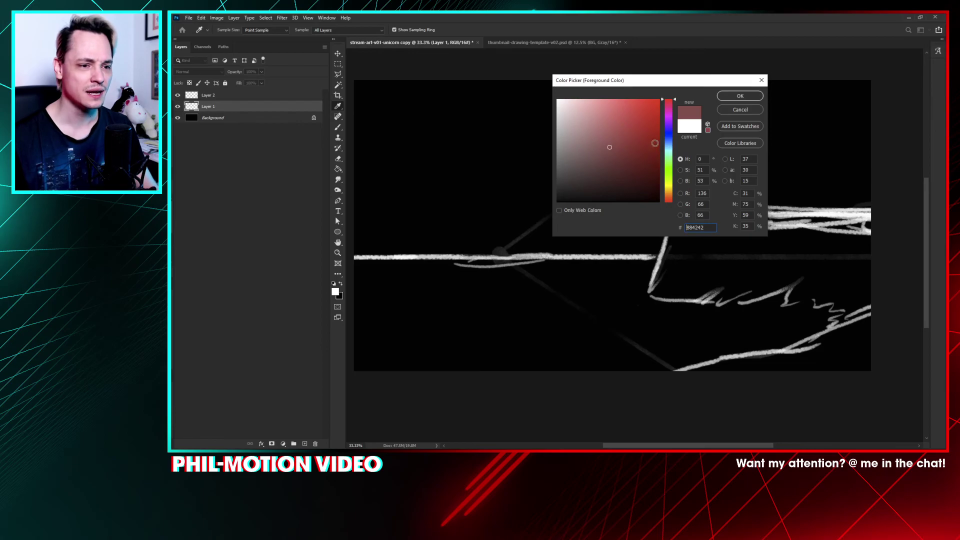
left_click_drag(673, 134, 650, 164)
left_click(636, 162)
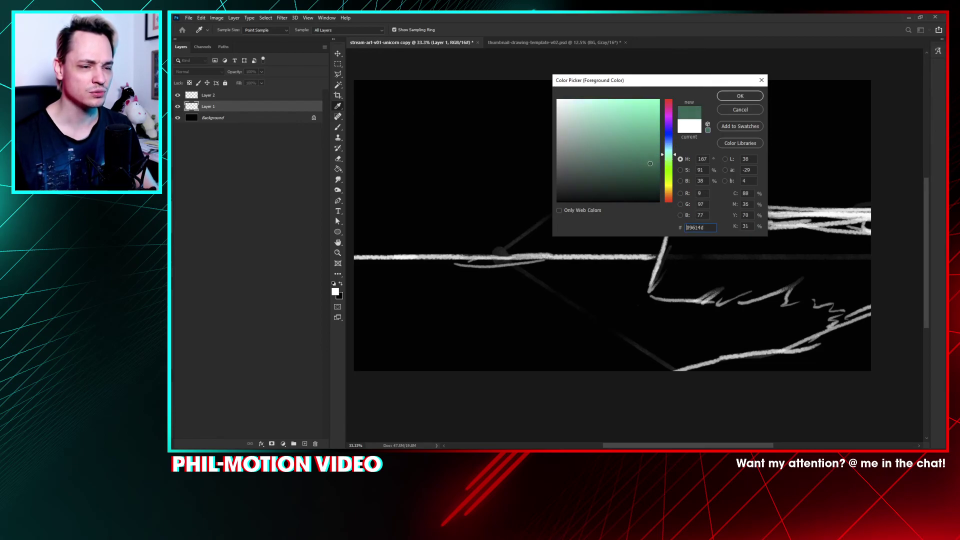
left_click(742, 97)
key("b")
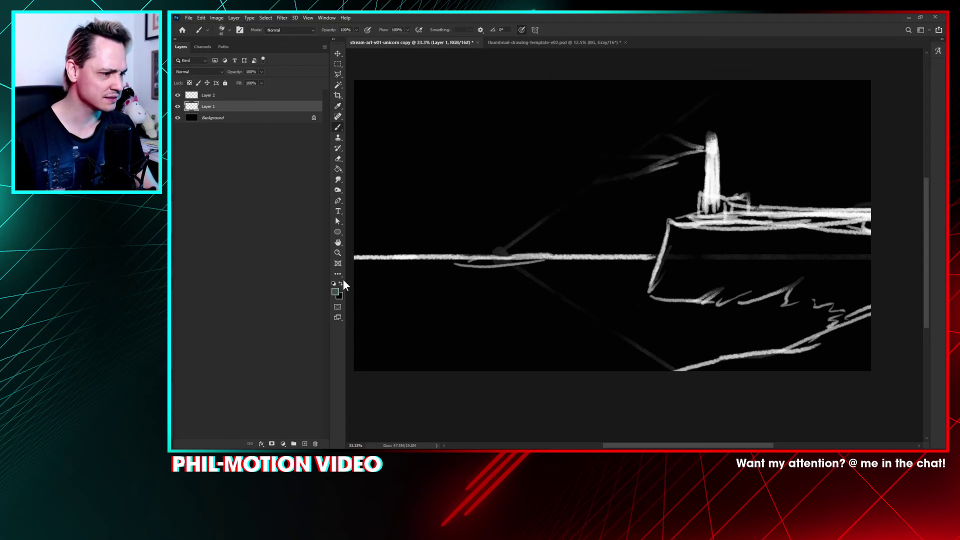
Step: Look through the scatter, star and watercolor brush presets and choose Charcoal 4 from the Phil 04 - Pastels group
right_click(457, 158)
right_click(557, 109)
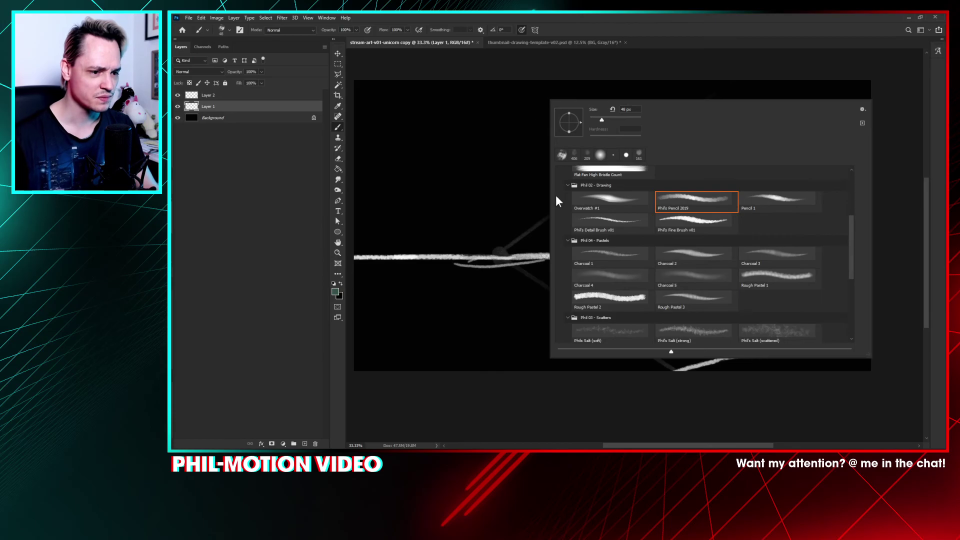
right_click(459, 94)
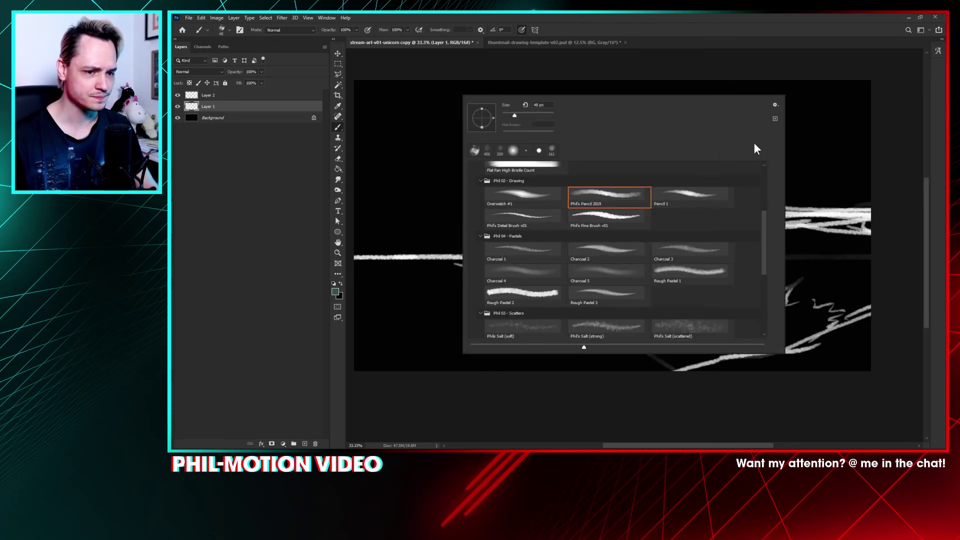
left_click_drag(763, 229, 766, 289)
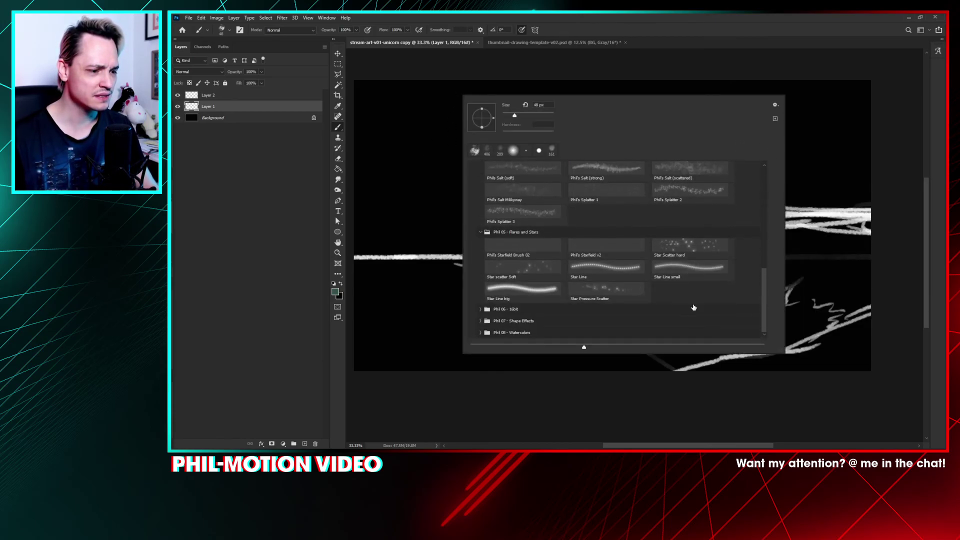
left_click(478, 334)
mouse_move(764, 239)
left_mouse_down()
mouse_move(770, 299)
mouse_move(763, 291)
left_mouse_up()
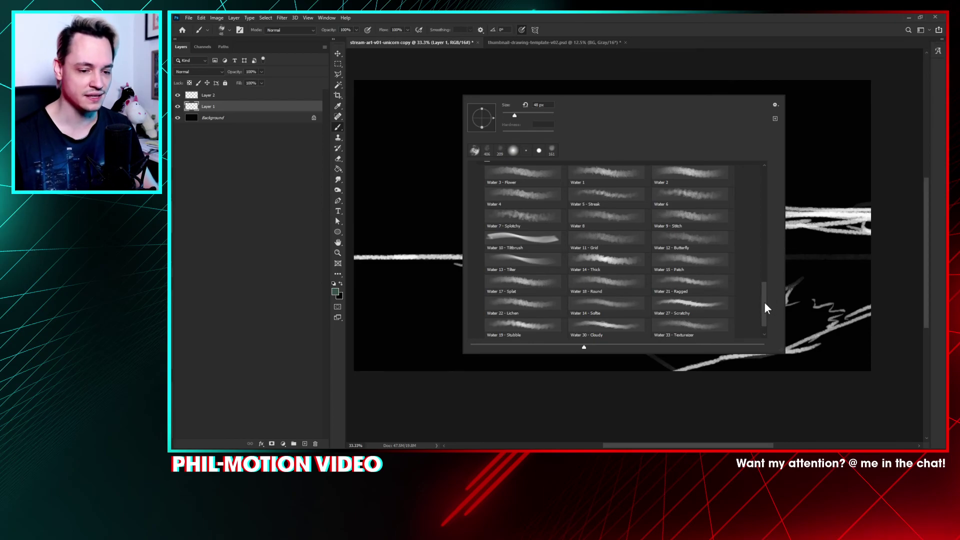
mouse_move(765, 302)
left_mouse_down()
mouse_move(765, 314)
mouse_move(768, 287)
left_mouse_up()
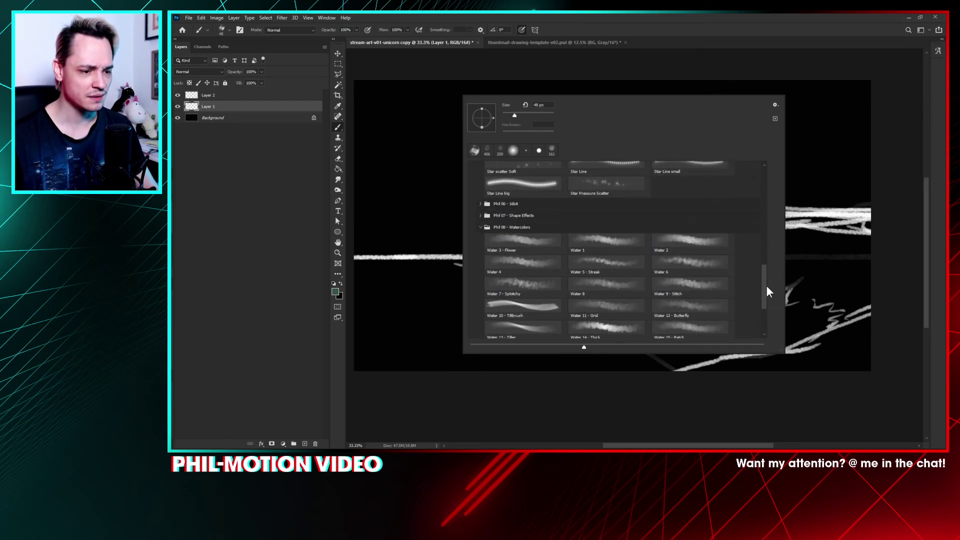
left_click(481, 227)
left_click_drag(765, 274, 766, 244)
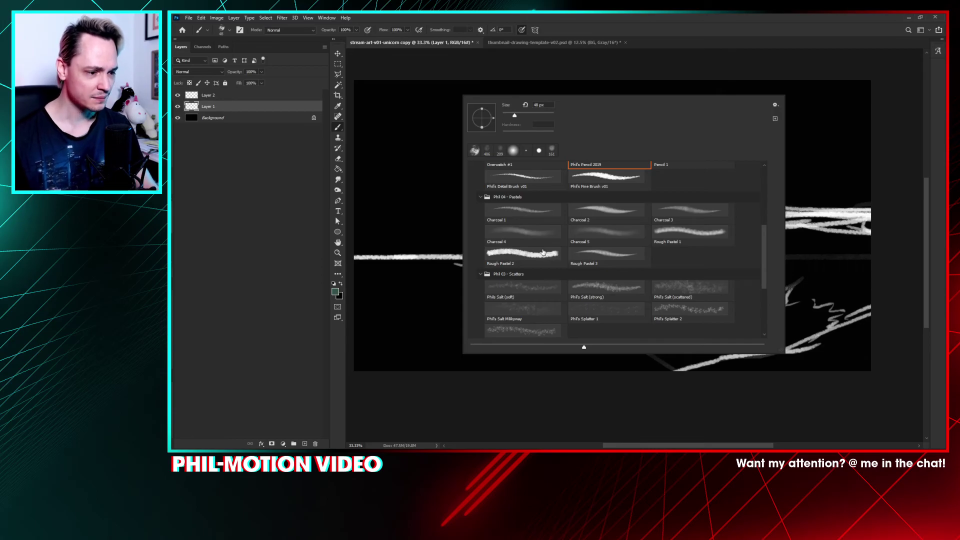
left_click(528, 229)
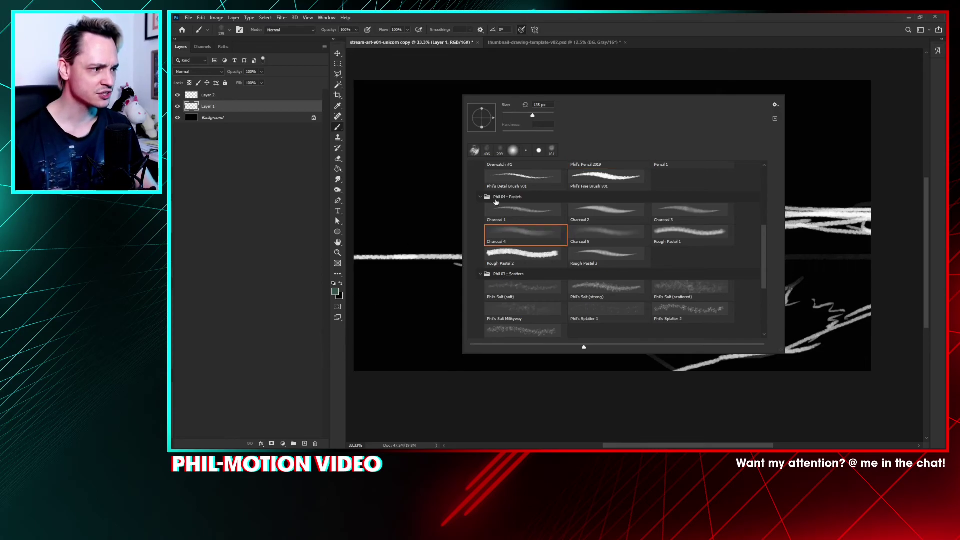
Step: Try green Charcoal 4 strokes in the sky, raise the brush size to 306 px and undo the test marks
left_click(418, 197)
mouse_move(474, 188)
left_mouse_down()
mouse_move(509, 194)
mouse_move(483, 209)
mouse_move(578, 172)
mouse_move(605, 150)
left_mouse_up()
right_click(574, 199)
left_click_drag(574, 199, 590, 199)
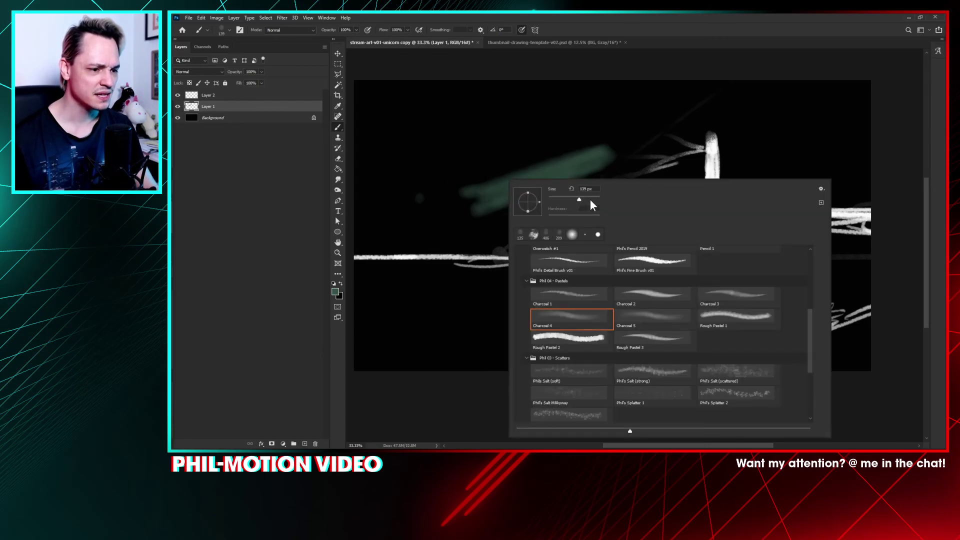
left_click(582, 89)
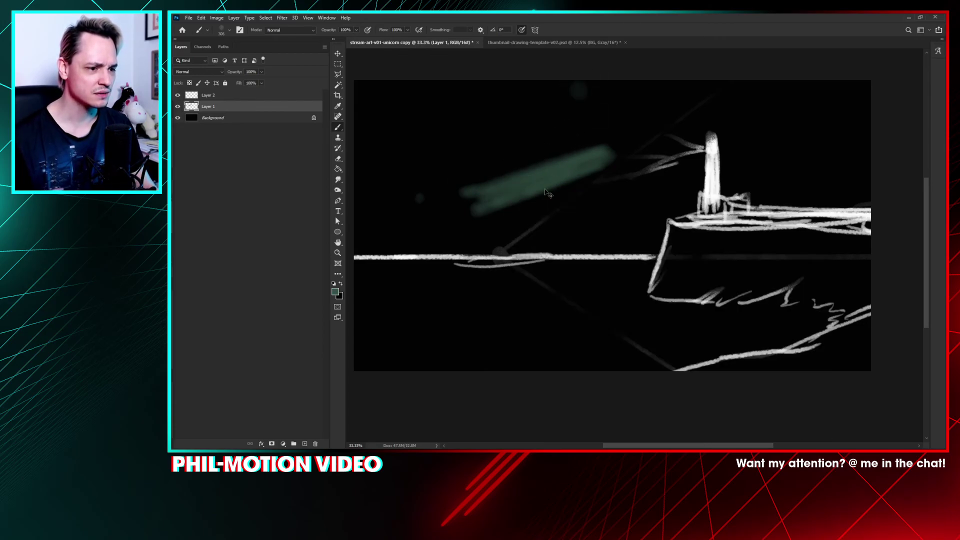
key("ctrl+z")
key("ctrl+z")
Step: Enlarge the brush to 464 px and paint the whole sky dark green on Layer 1, down over the horizon line
right_click(567, 163)
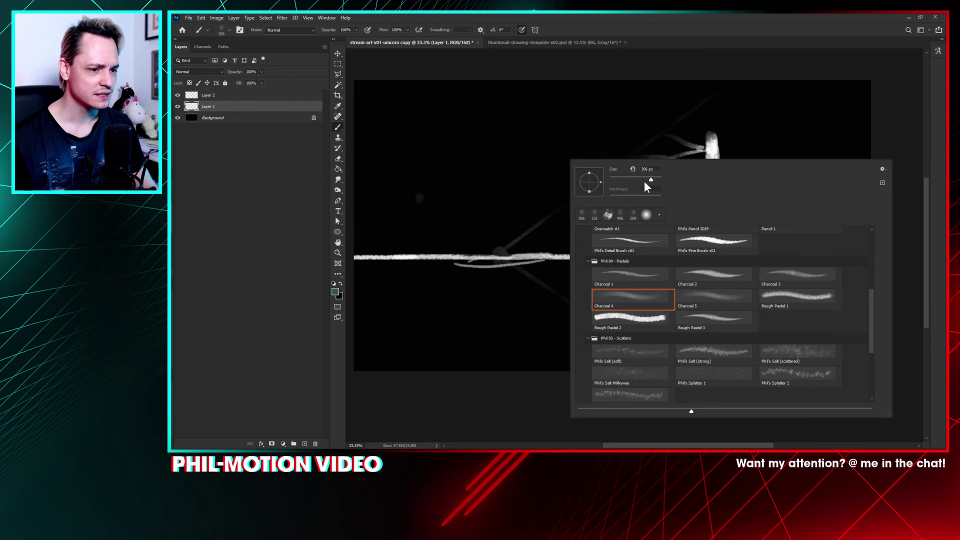
left_click_drag(651, 180, 655, 184)
key("Return")
mouse_move(415, 103)
left_mouse_down()
mouse_move(840, 101)
mouse_move(667, 107)
mouse_move(457, 156)
mouse_move(899, 171)
mouse_move(405, 215)
mouse_move(437, 229)
mouse_move(767, 236)
mouse_move(804, 222)
left_mouse_up()
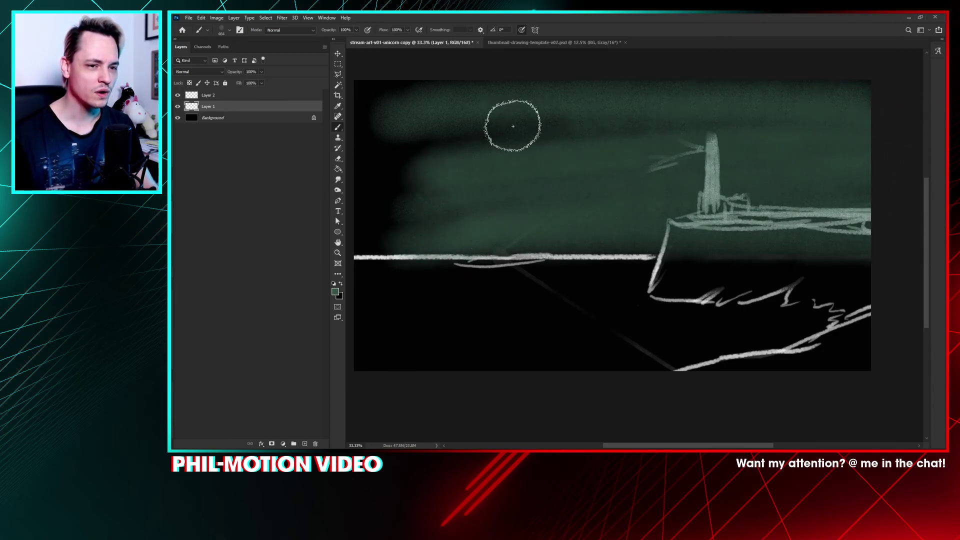
mouse_move(894, 82)
left_mouse_down()
mouse_move(431, 99)
mouse_move(443, 88)
mouse_move(324, 104)
mouse_move(394, 83)
mouse_move(485, 102)
mouse_move(370, 165)
mouse_move(594, 128)
mouse_move(296, 196)
mouse_move(497, 200)
mouse_move(360, 243)
mouse_move(601, 223)
mouse_move(389, 246)
left_mouse_up()
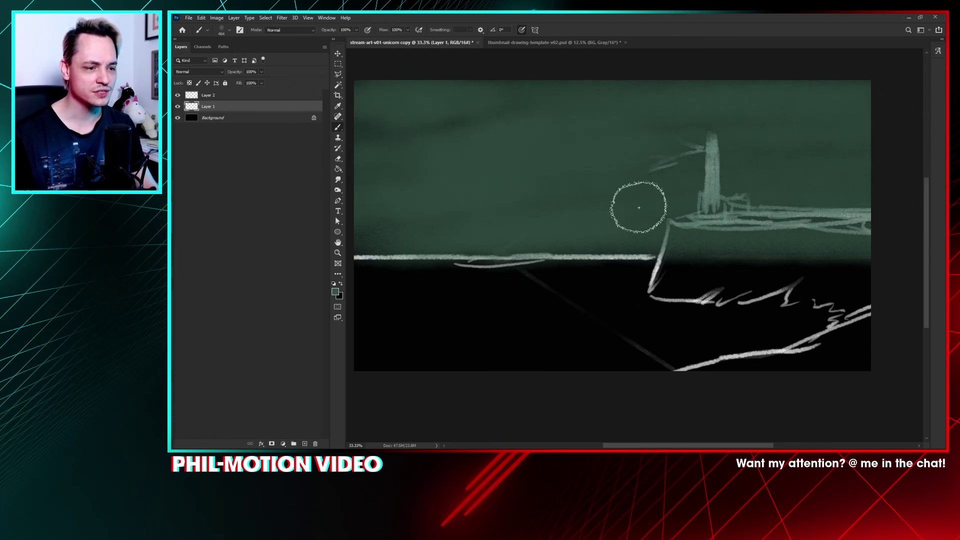
left_click_drag(395, 258, 878, 257)
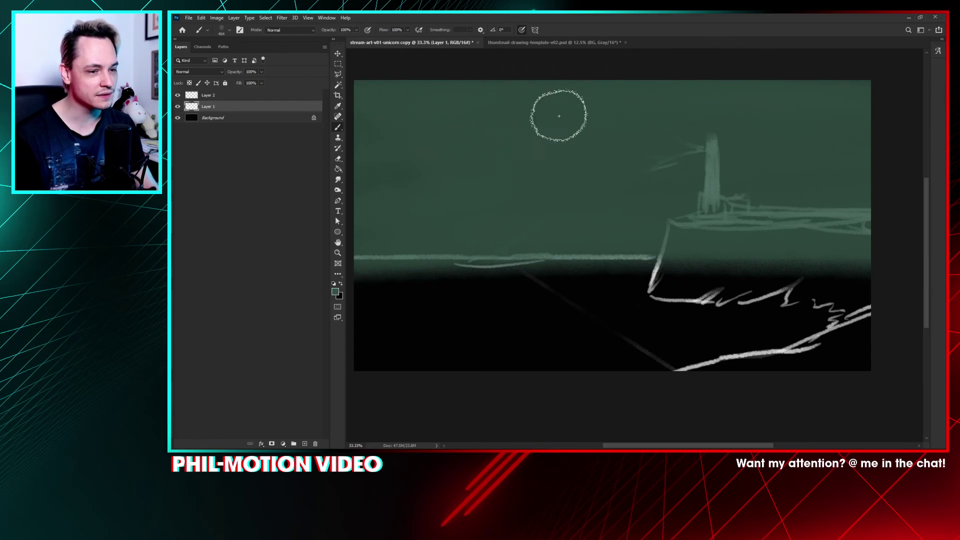
Step: Paint the area below the horizon dark green on Layer 1 and darken the layer with a Curves adjustment
mouse_move(780, 280)
left_mouse_down()
mouse_move(900, 279)
mouse_move(380, 295)
left_mouse_up()
mouse_move(660, 291)
left_mouse_down()
mouse_move(368, 343)
mouse_move(816, 371)
mouse_move(697, 326)
mouse_move(358, 318)
mouse_move(561, 275)
mouse_move(855, 272)
mouse_move(422, 275)
mouse_move(525, 288)
mouse_move(857, 283)
mouse_move(476, 257)
mouse_move(413, 306)
mouse_move(801, 339)
mouse_move(678, 295)
mouse_move(388, 306)
mouse_move(619, 322)
mouse_move(364, 285)
mouse_move(415, 332)
mouse_move(590, 317)
mouse_move(820, 341)
mouse_move(538, 375)
mouse_move(864, 353)
mouse_move(668, 332)
mouse_move(794, 347)
left_mouse_up()
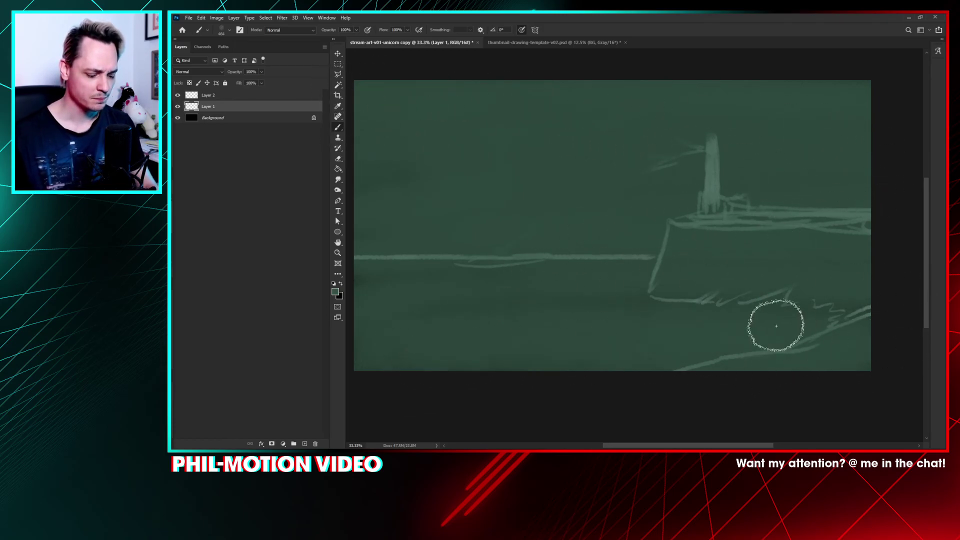
key("ctrl+m")
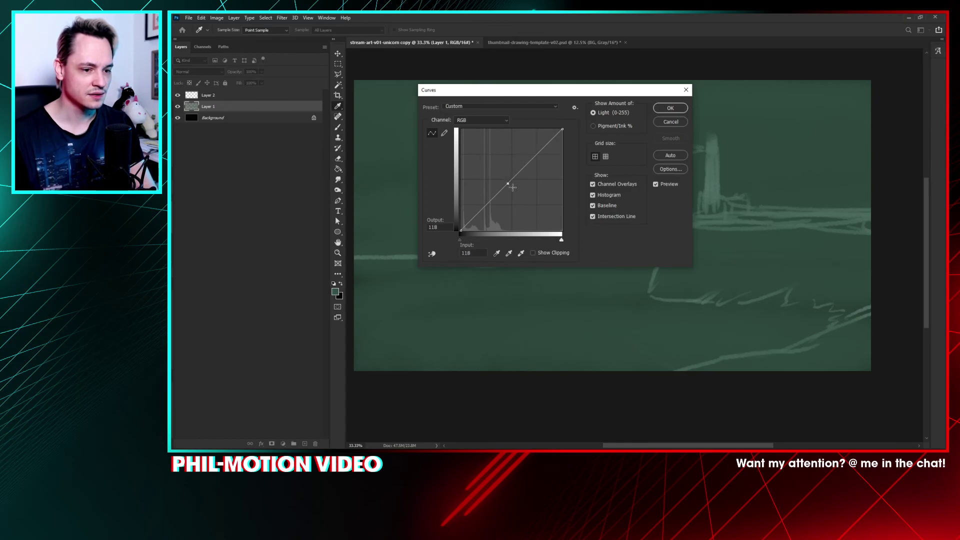
left_click_drag(513, 187, 538, 161)
left_click_drag(517, 195, 514, 183)
key("Return")
key("b")
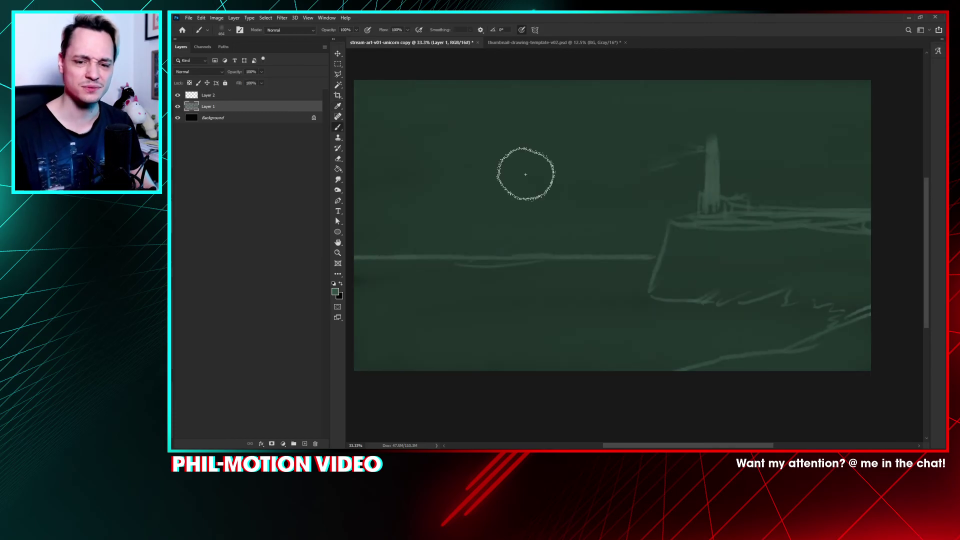
Step: Duplicate Layer 1 and merge the copy back into it to make the green paint more solid and even
left_click_drag(634, 182, 632, 205)
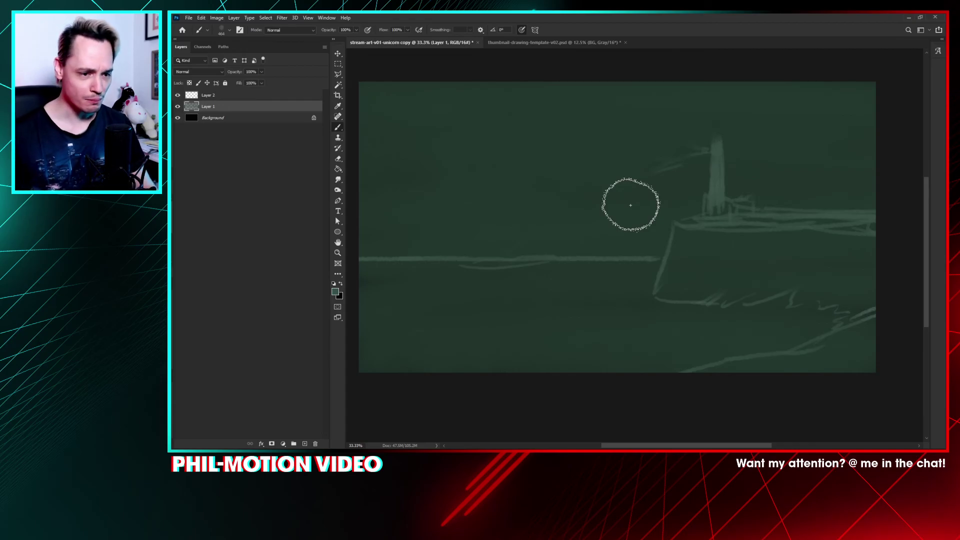
left_click_drag(562, 204, 555, 203)
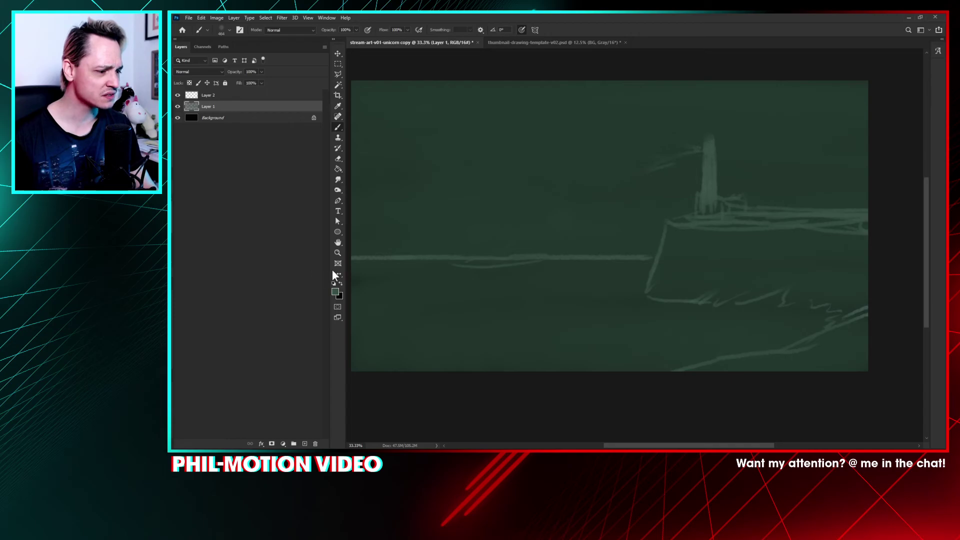
left_click_drag(227, 107, 304, 444)
key("ctrl+z")
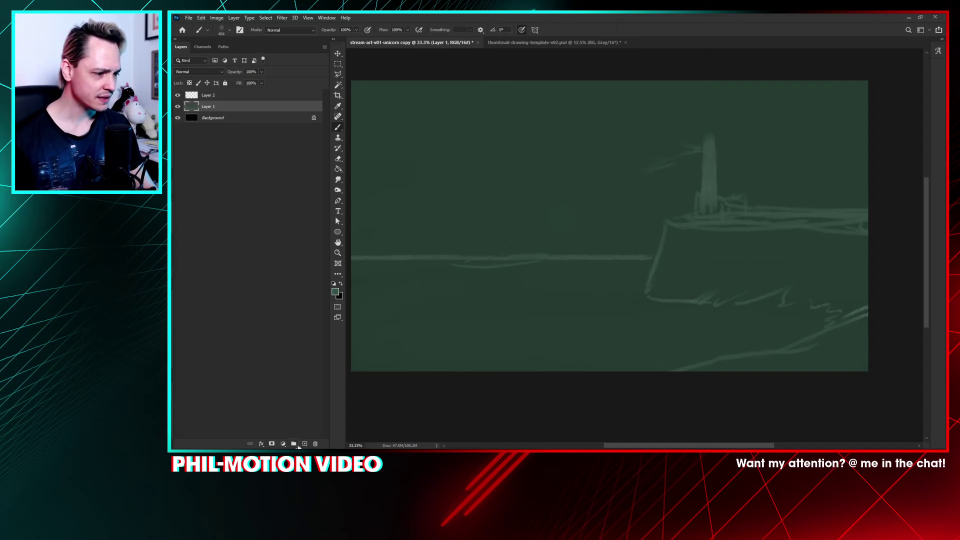
Step: Set the foreground color to bright red, #ff2c31
left_click(335, 292)
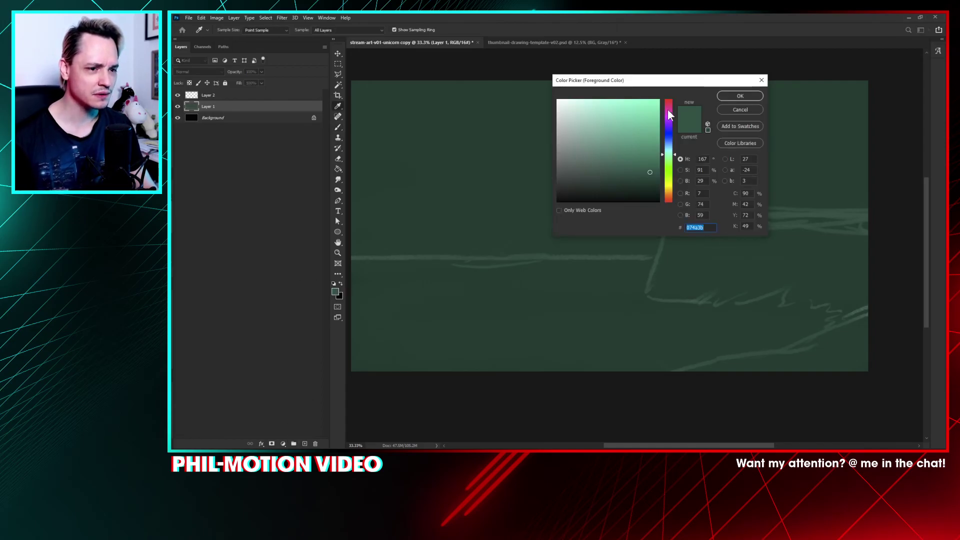
mouse_move(670, 115)
left_mouse_down()
mouse_move(669, 99)
mouse_move(640, 92)
left_mouse_up()
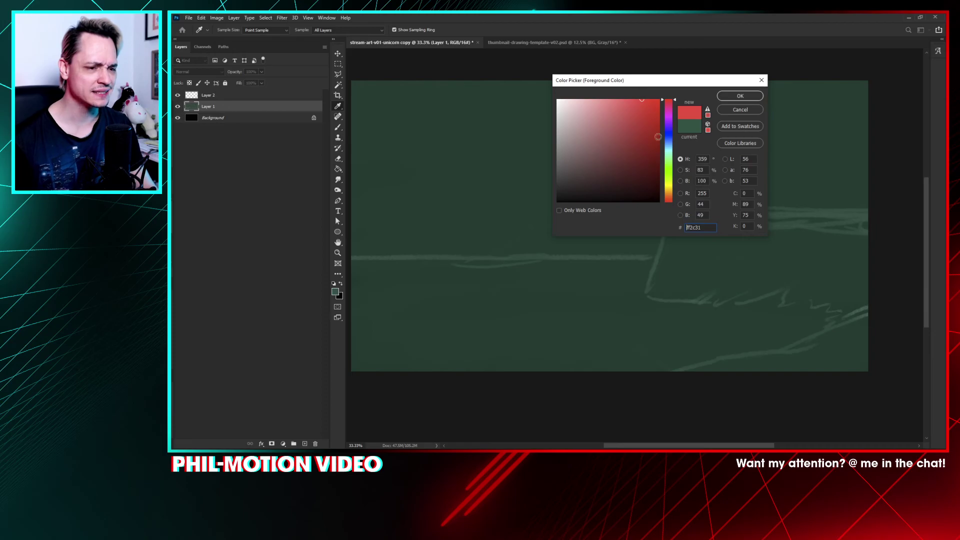
left_click(740, 95)
Step: Move the Charcoal 4 preset beside Charcoal 1 in the Phil 04 - Pastels group and use it at 70 px
right_click(525, 193)
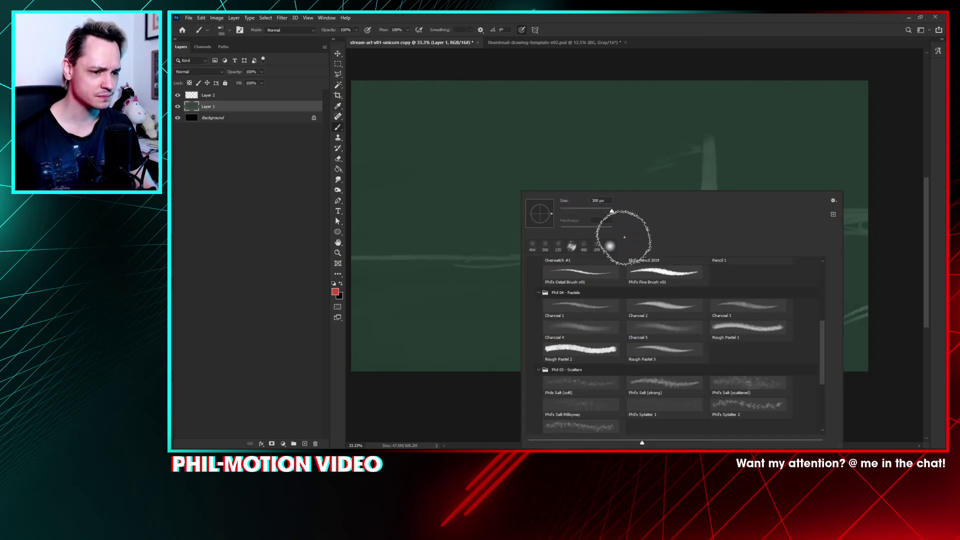
double_click(607, 216)
right_click(608, 216)
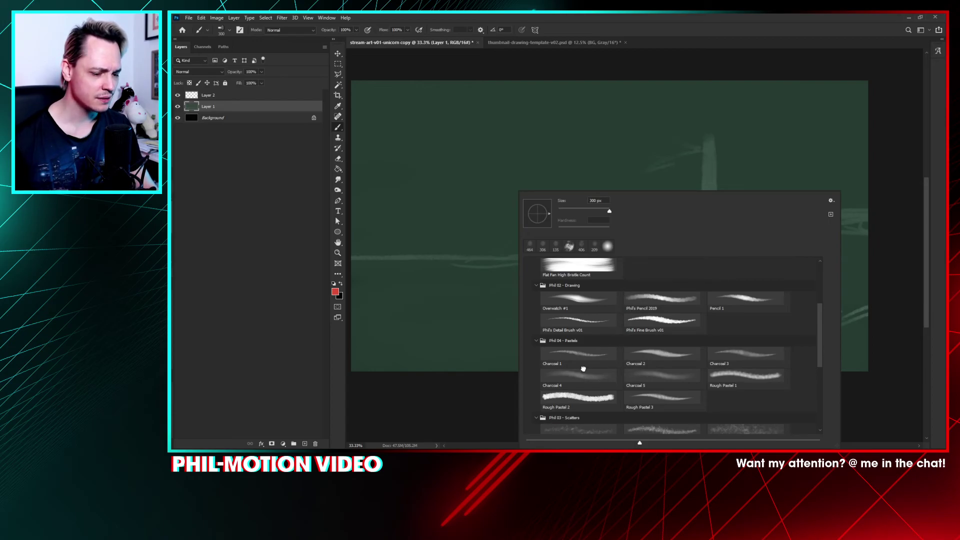
left_click_drag(583, 368, 626, 356)
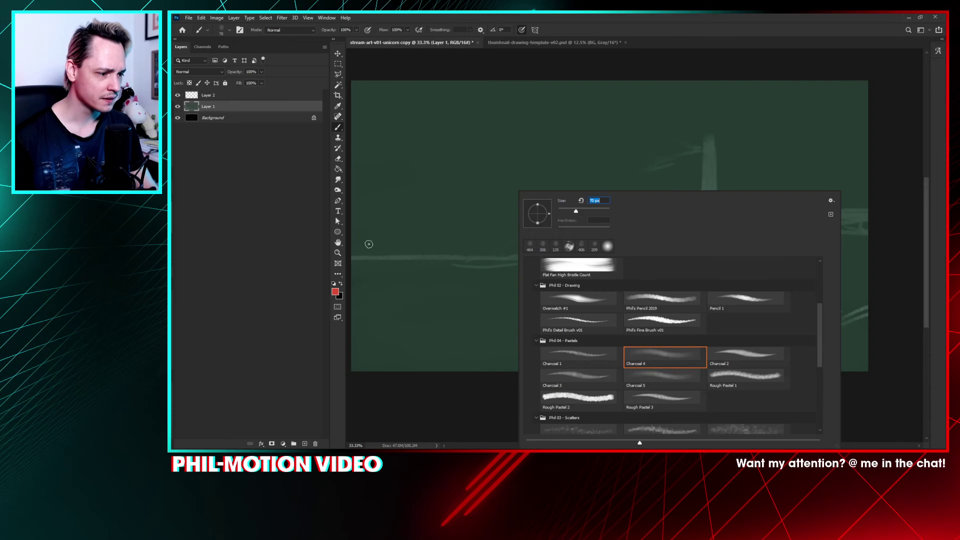
key("Return")
Step: Undo a stray red mark and paint a red band along the horizon from the canvas's left edge to the cliff
mouse_move(521, 238)
left_mouse_down()
mouse_move(365, 244)
mouse_move(539, 252)
left_mouse_up()
key("ctrl+z")
scroll(500, 250, "left", 1)
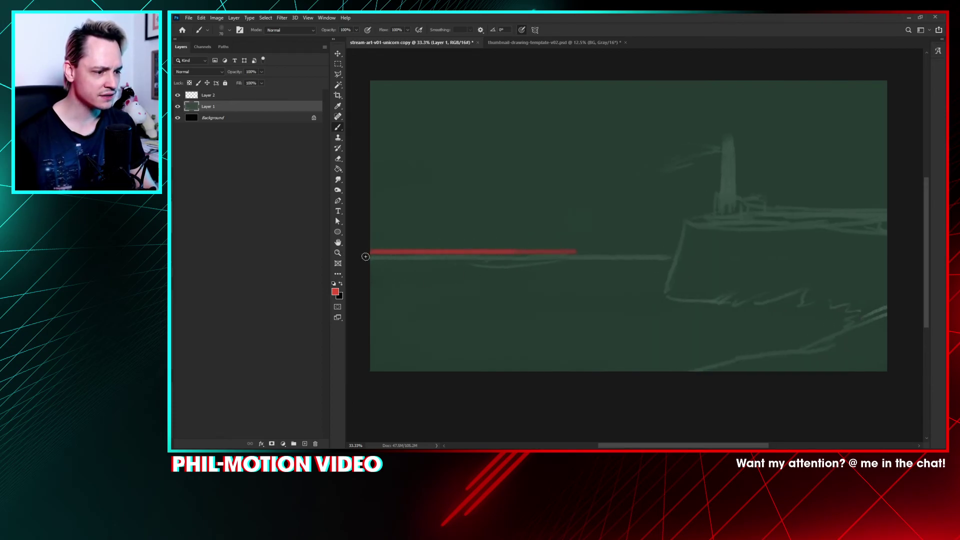
scroll(609, 253, "left", 4)
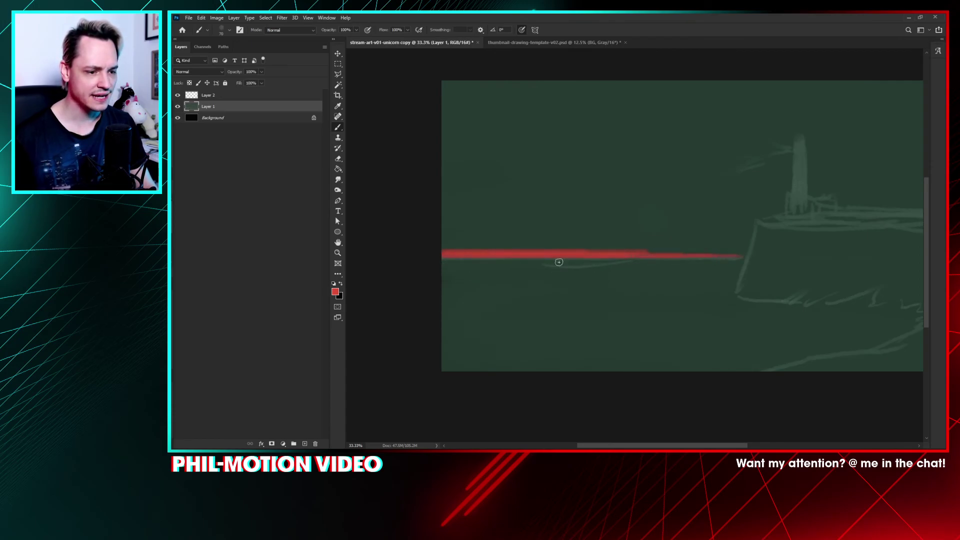
Step: Enlarge the brush to 94 px and on to 149 px, and layer red streaks in the sky above the horizon
right_click(439, 243)
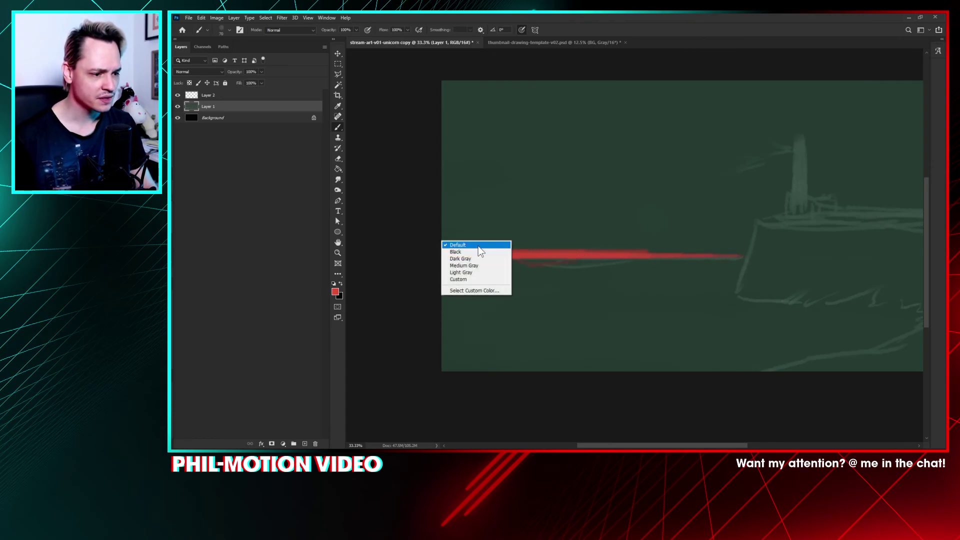
left_click(601, 243)
right_click(591, 246)
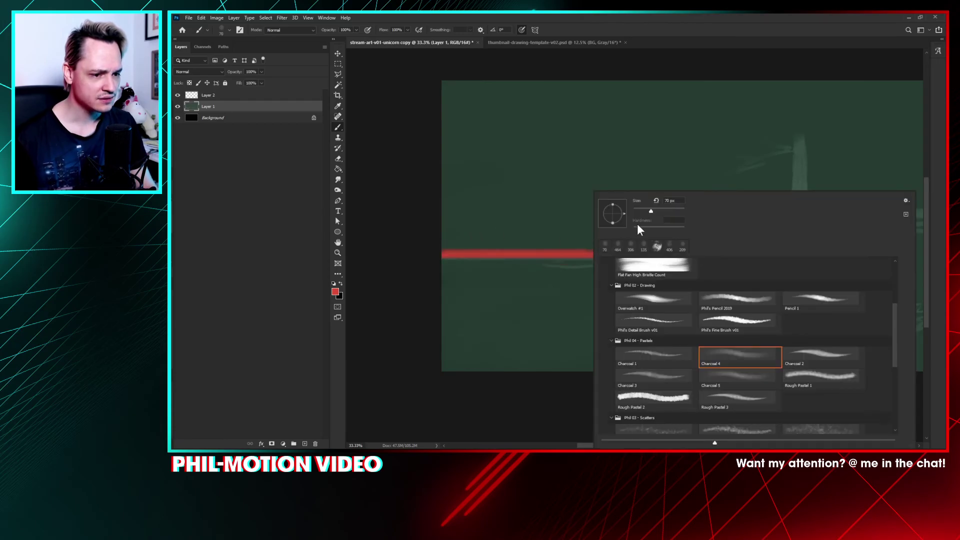
left_click(450, 251)
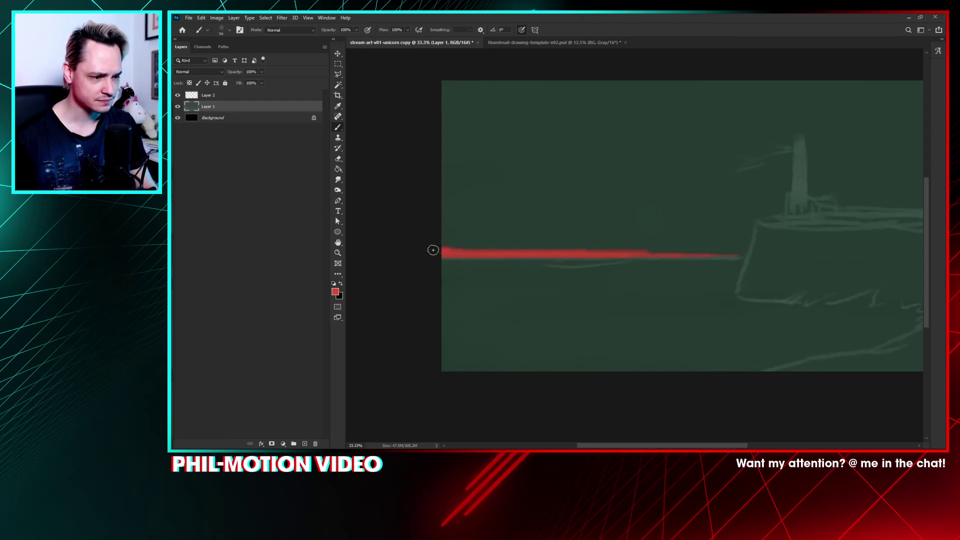
right_click(549, 248)
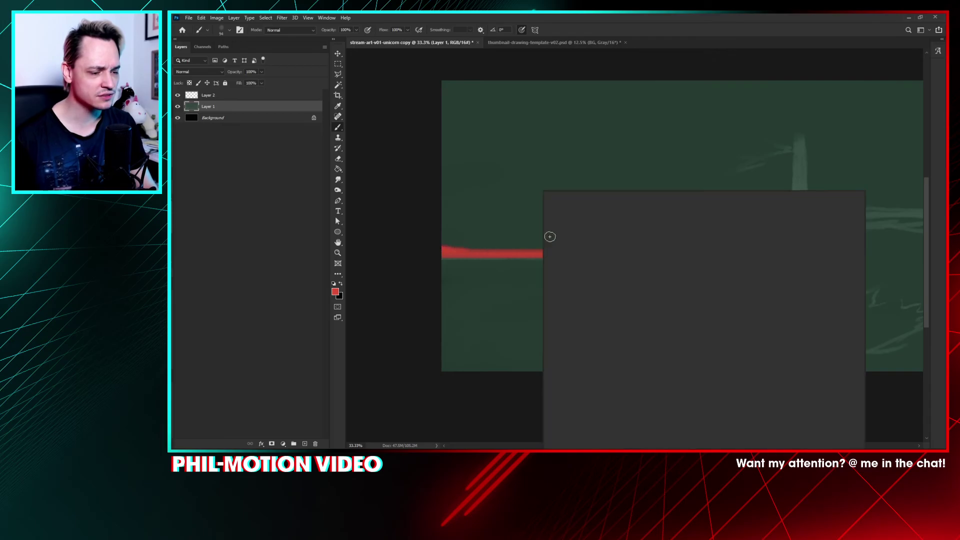
left_click(452, 252)
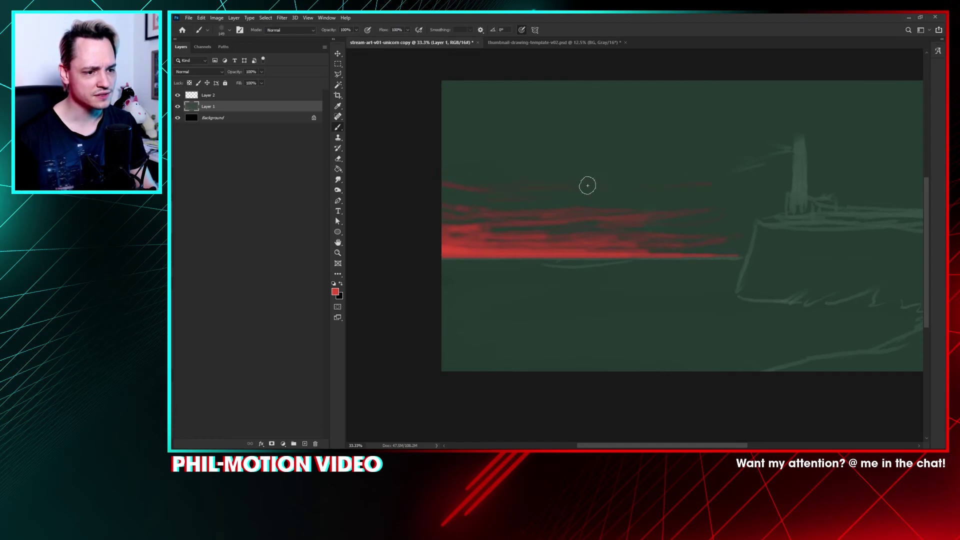
Step: Try a bristle brush with one red mark in the sky and return to the Charcoal 4 preset
right_click(600, 146)
double_click(747, 324)
left_click(681, 183)
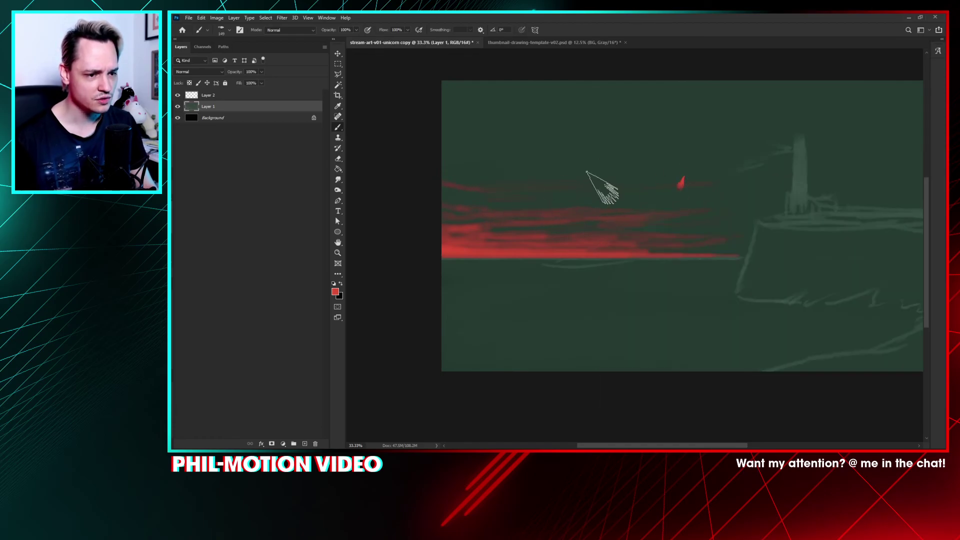
right_click(602, 187)
left_click(733, 400)
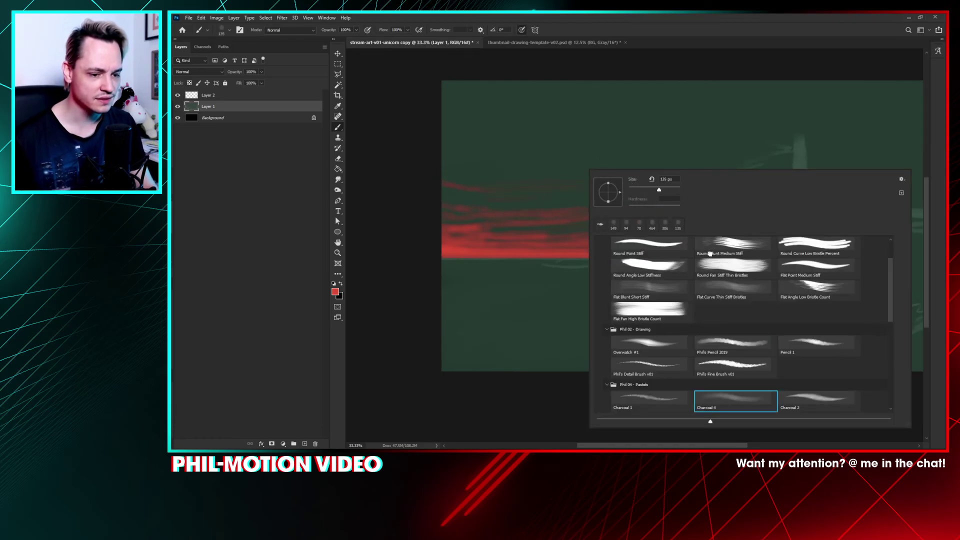
key("Return")
Step: Paint broader, fainter red cloud streaks higher in the sky and across behind the lighthouse toward the right
mouse_move(621, 182)
left_mouse_down()
mouse_move(730, 187)
mouse_move(485, 183)
mouse_move(764, 176)
mouse_move(705, 181)
left_mouse_up()
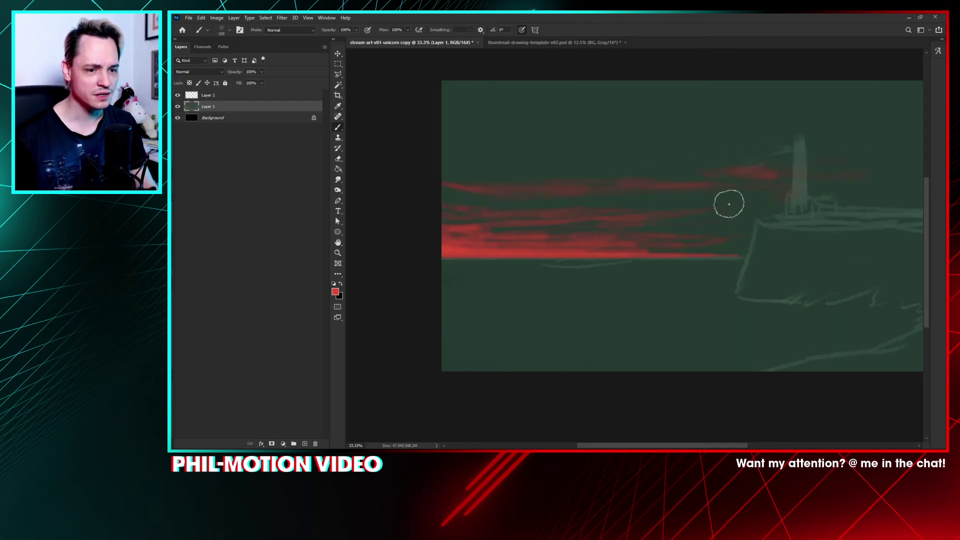
left_click_drag(783, 190, 688, 195)
mouse_move(559, 223)
left_mouse_down()
mouse_move(712, 205)
mouse_move(598, 219)
mouse_move(728, 190)
mouse_move(674, 175)
mouse_move(819, 151)
mouse_move(683, 164)
mouse_move(769, 165)
left_mouse_up()
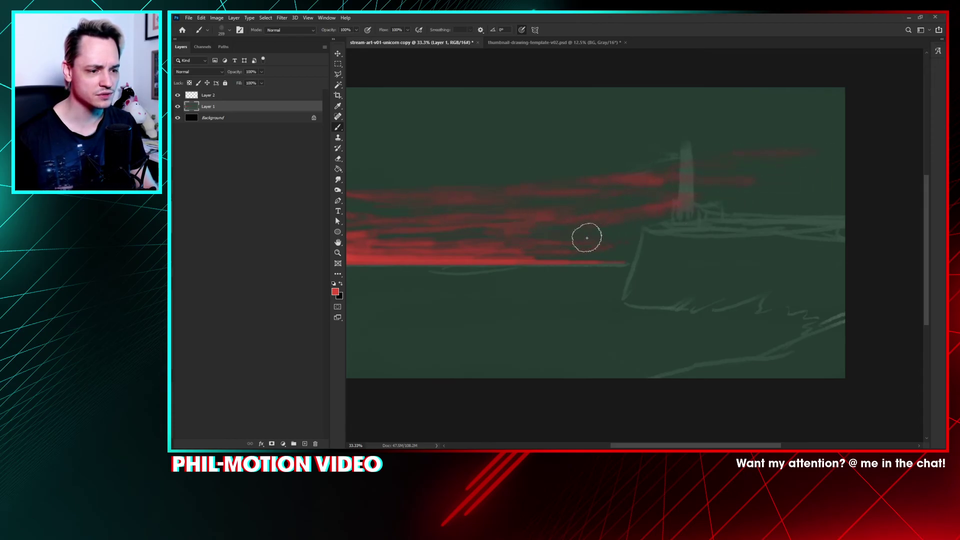
left_click_drag(562, 252, 614, 238)
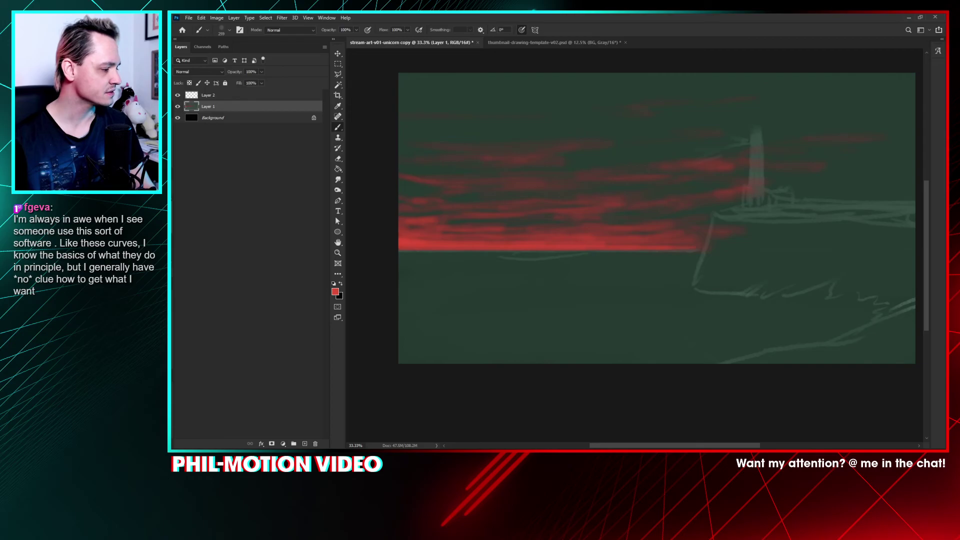
Step: Check how the red sky composition reads at small scale in the Navigator and zoomed out to 8.33%
left_click_drag(718, 275, 470, 159)
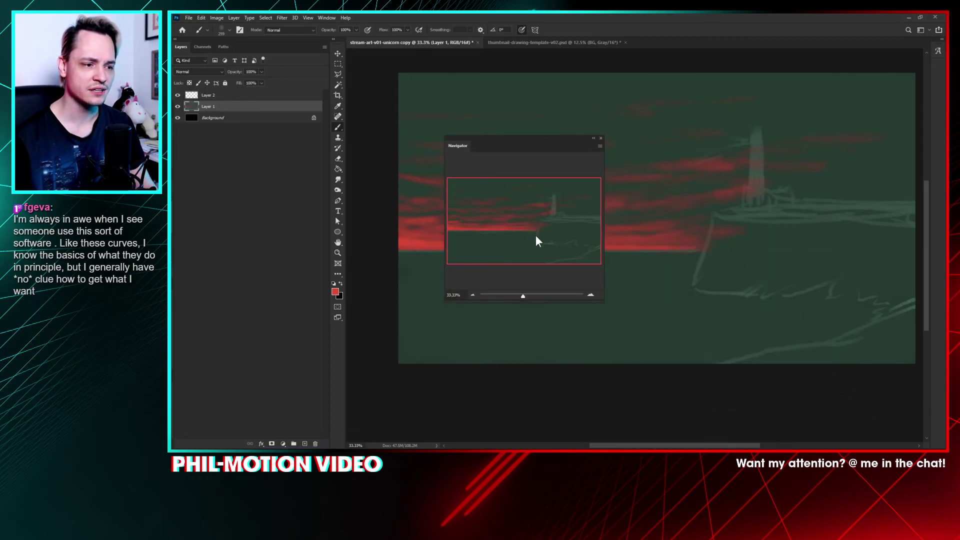
left_click(600, 138)
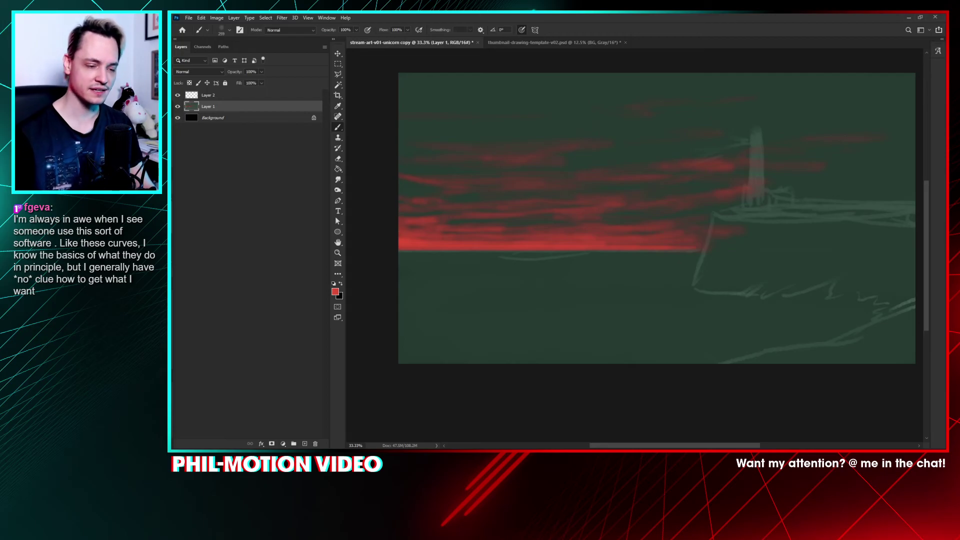
key("ctrl+minus")
key("ctrl+minus")
key("ctrl+minus")
key("ctrl+minus")
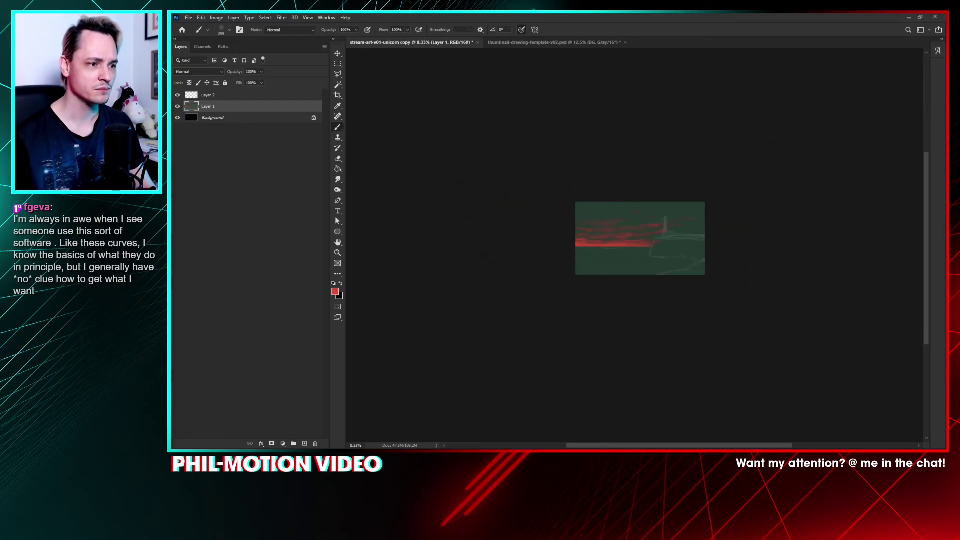
Step: Glance at the thumbnail-drawing template document, return to the painting and check it at 5% before restoring the 33.3% view
left_click(521, 41)
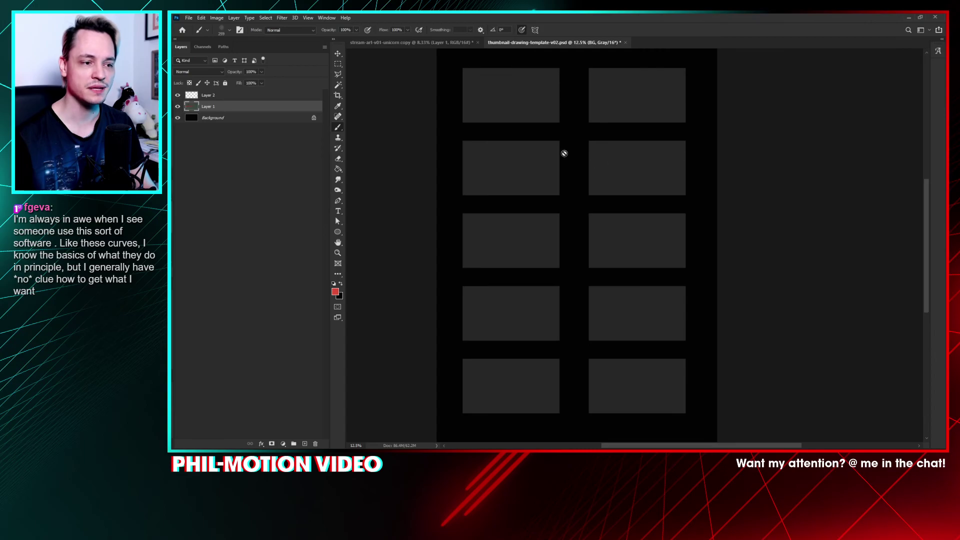
left_click(408, 44)
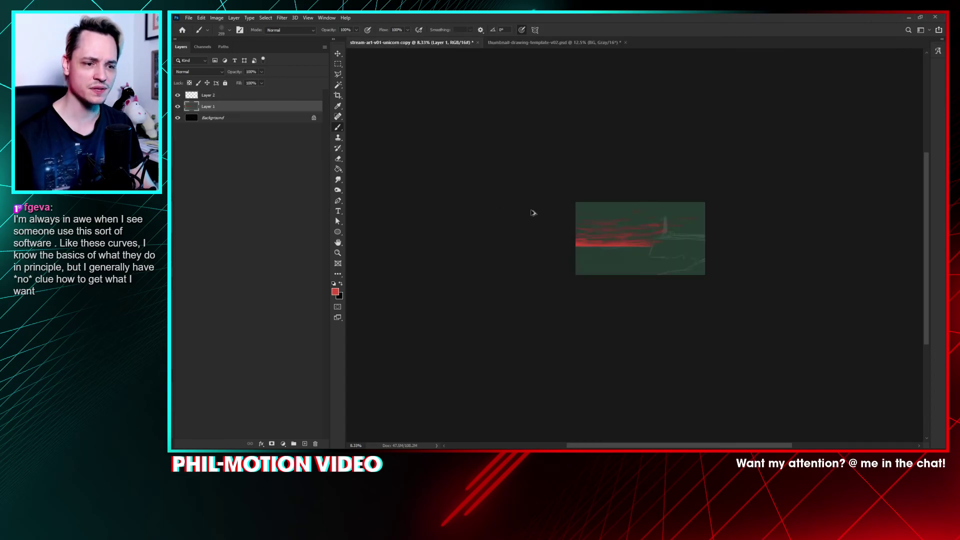
key("ctrl+minus")
key("ctrl+plus")
key("ctrl+plus")
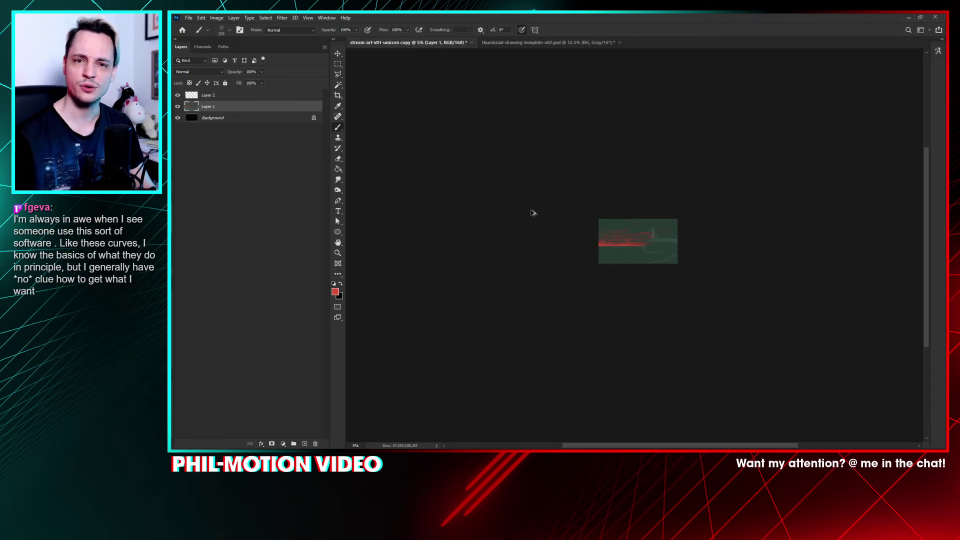
key("ctrl+plus")
key("ctrl+plus")
key("ctrl+plus")
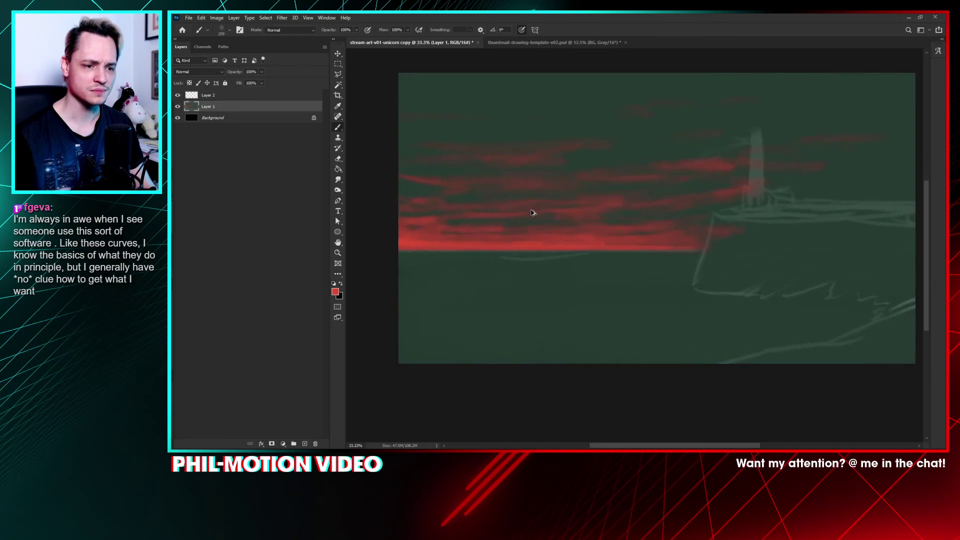
left_click_drag(695, 220, 675, 227)
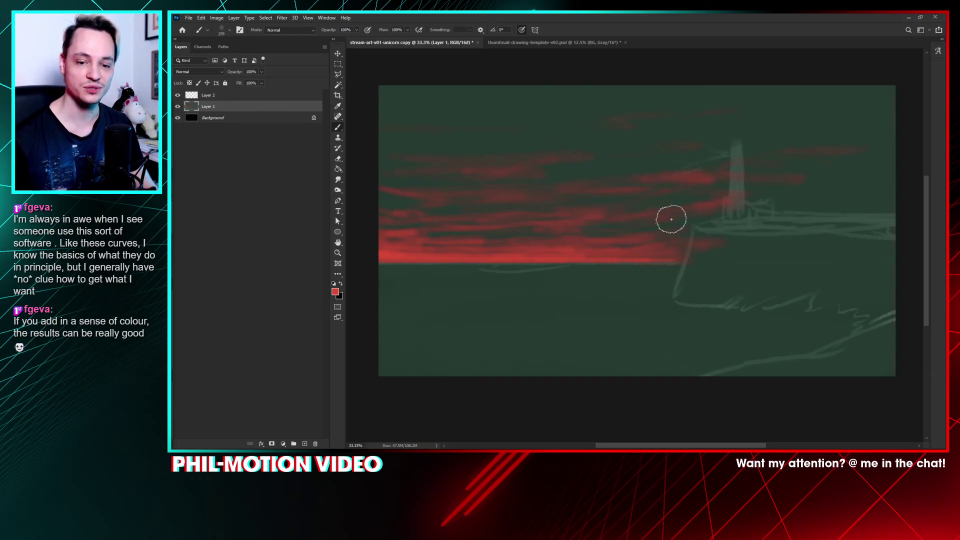
mouse_move(473, 255)
left_mouse_down()
mouse_move(482, 248)
mouse_move(473, 255)
left_mouse_up()
left_click(338, 64)
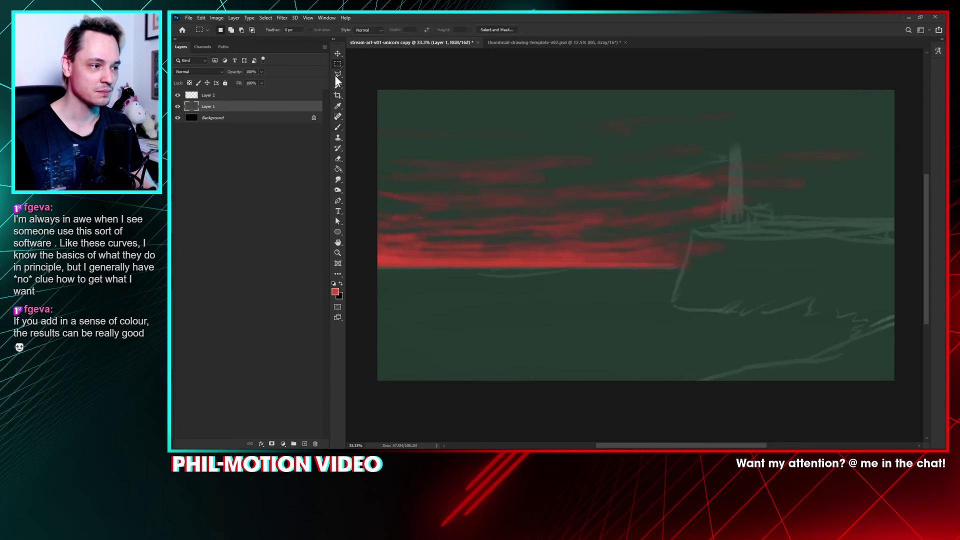
key("b")
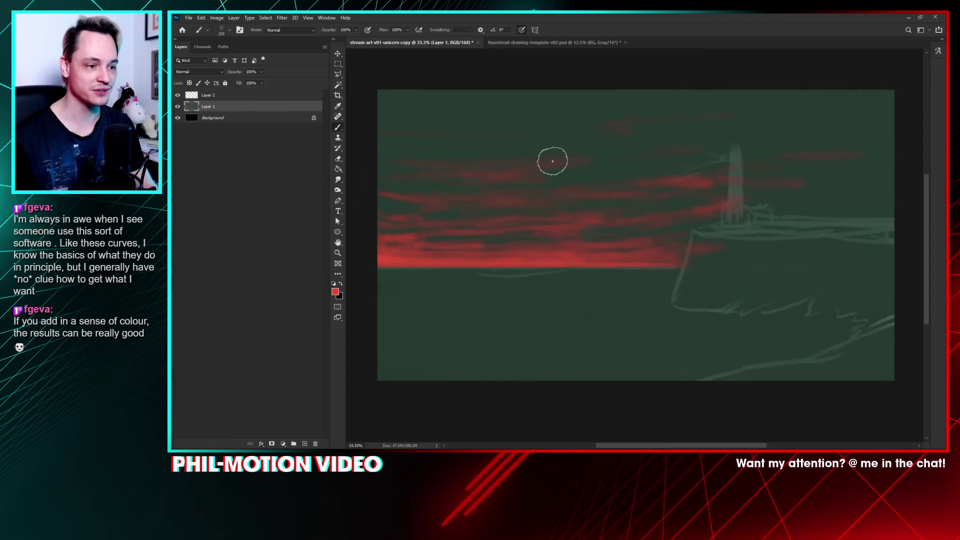
key("ctrl+m")
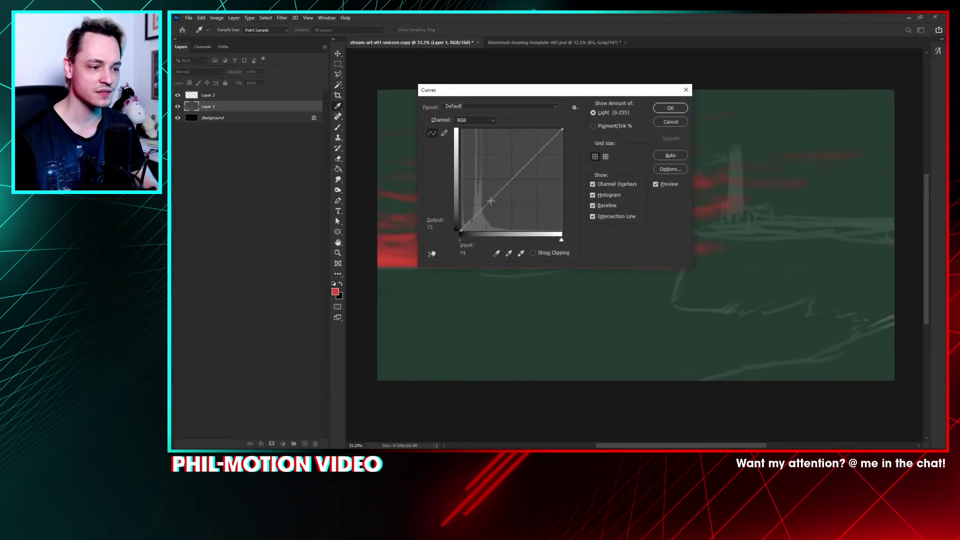
left_click(489, 201)
left_click_drag(489, 201, 491, 227)
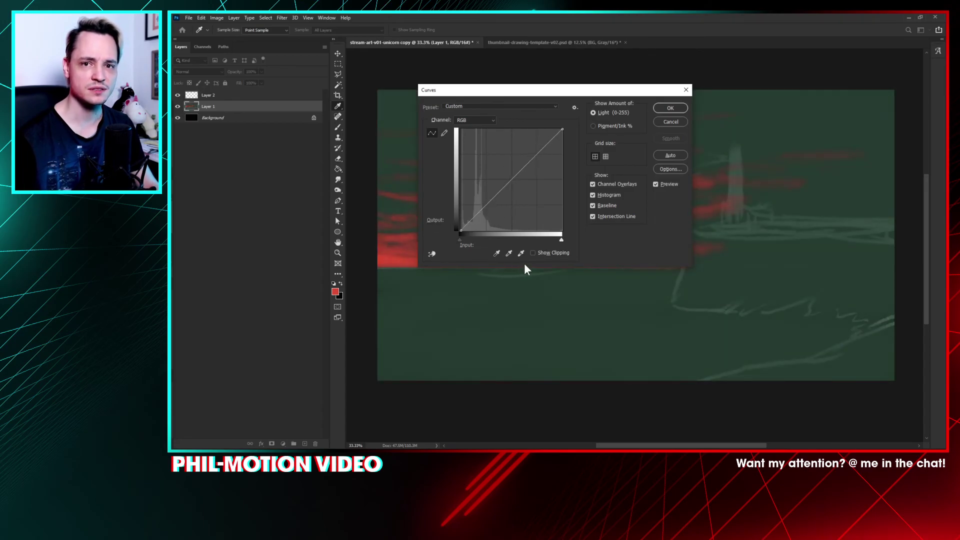
left_click_drag(483, 203, 493, 212)
left_click_drag(550, 145, 535, 148)
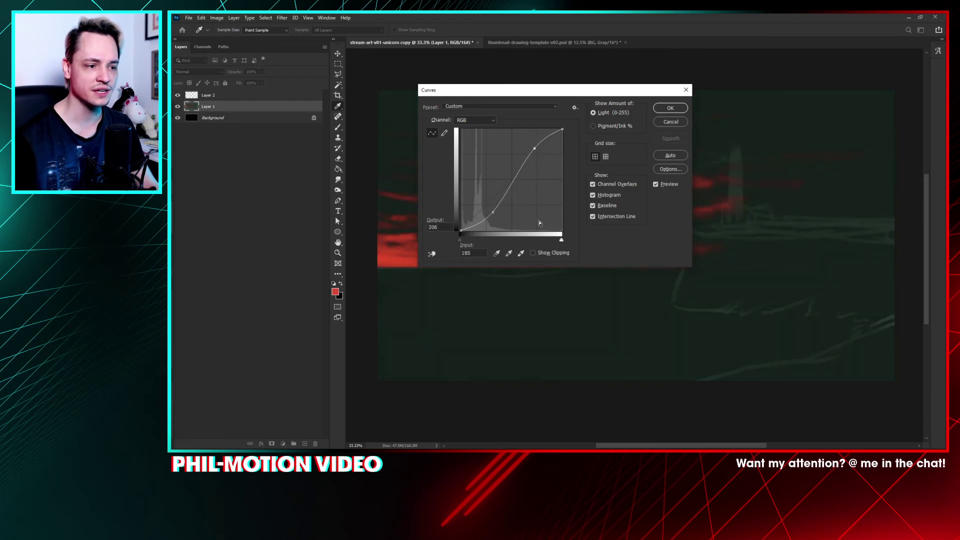
left_click_drag(492, 210, 484, 185)
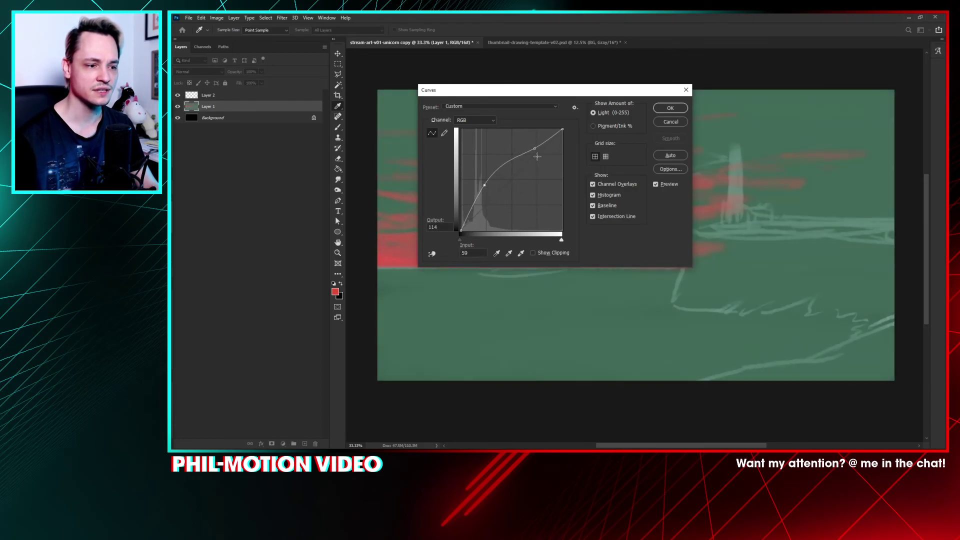
left_click_drag(535, 148, 480, 198)
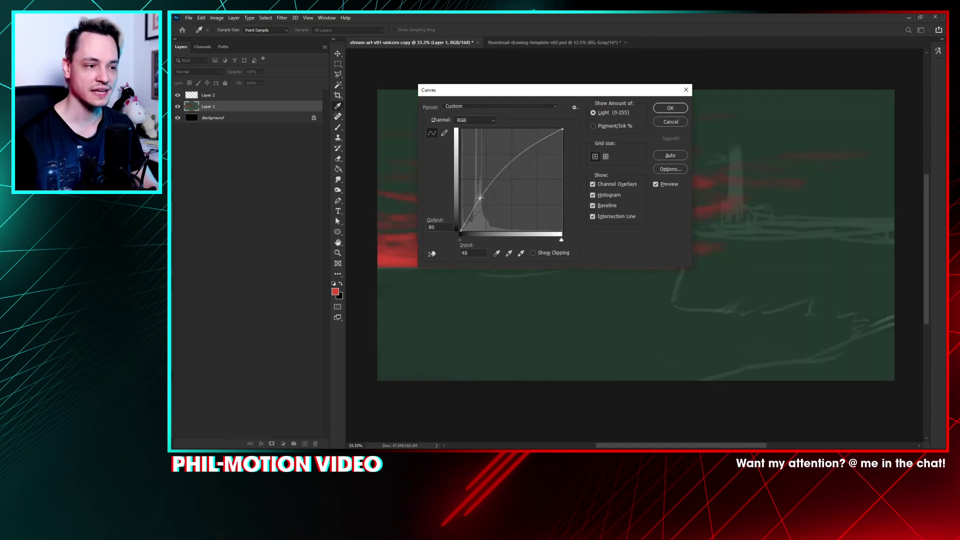
left_click(670, 122)
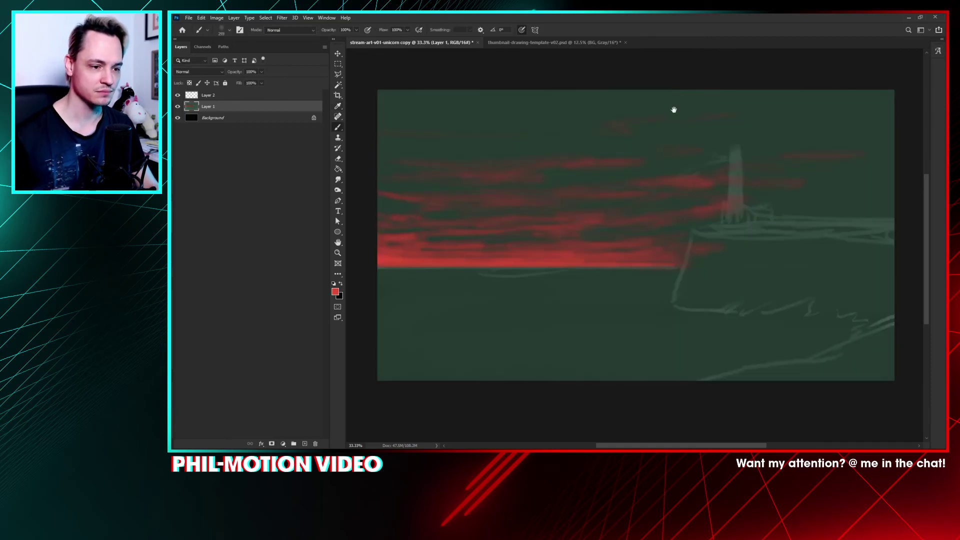
Step: Check Layer 1 by toggling its visibility off and on, and hide Layer 2
left_click_drag(610, 242, 587, 212)
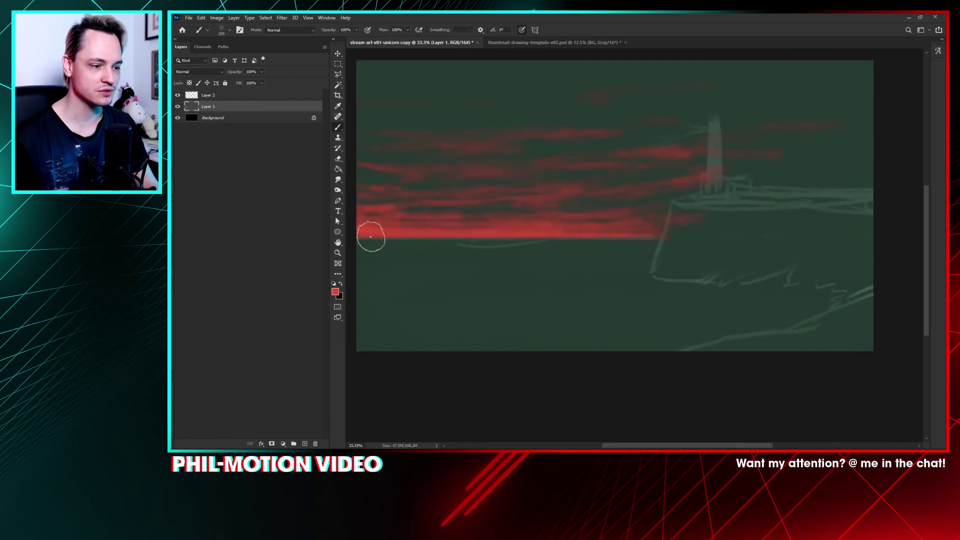
left_click(177, 107)
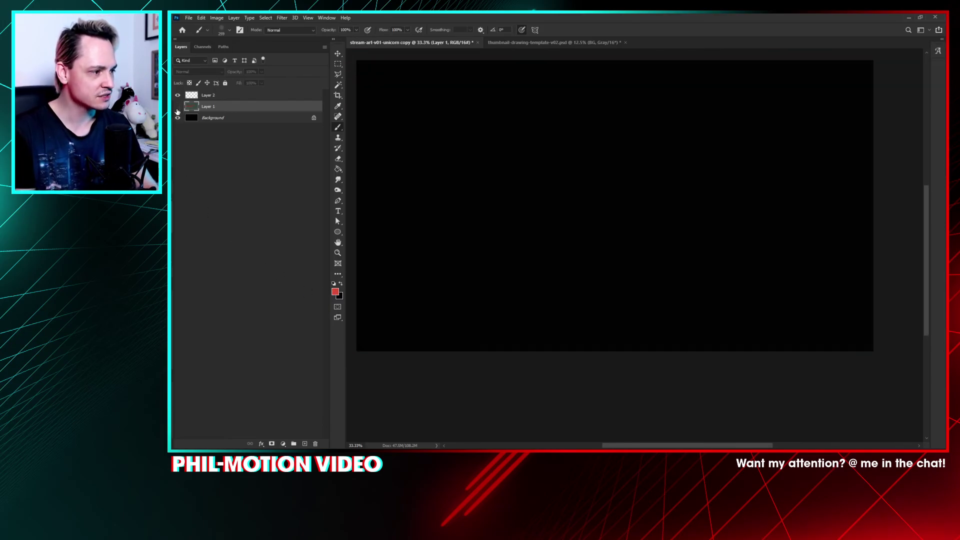
left_click(178, 106)
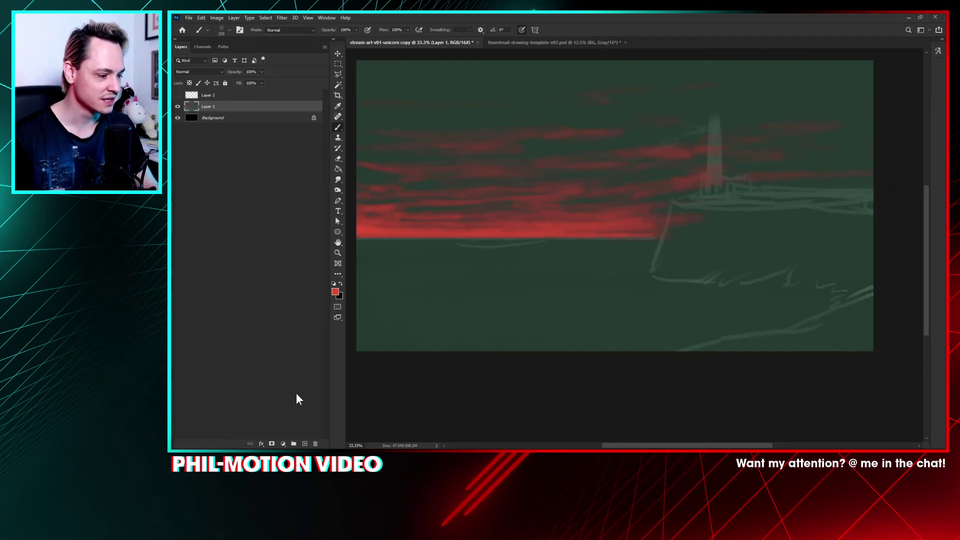
Step: Set up the Phil's Pencil 2019 brush at 17 px in white and add a new layer above Layer 2 for line work
left_click(224, 96)
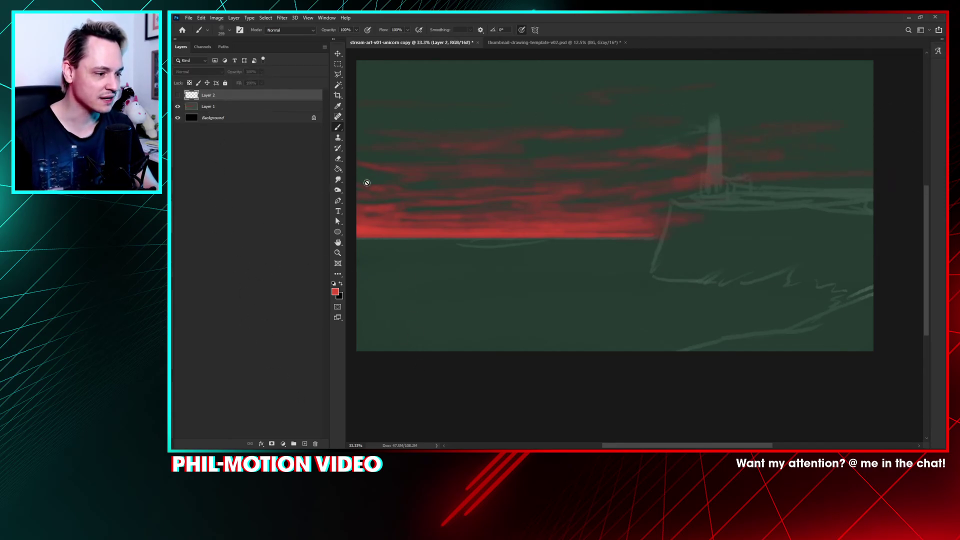
right_click(512, 227)
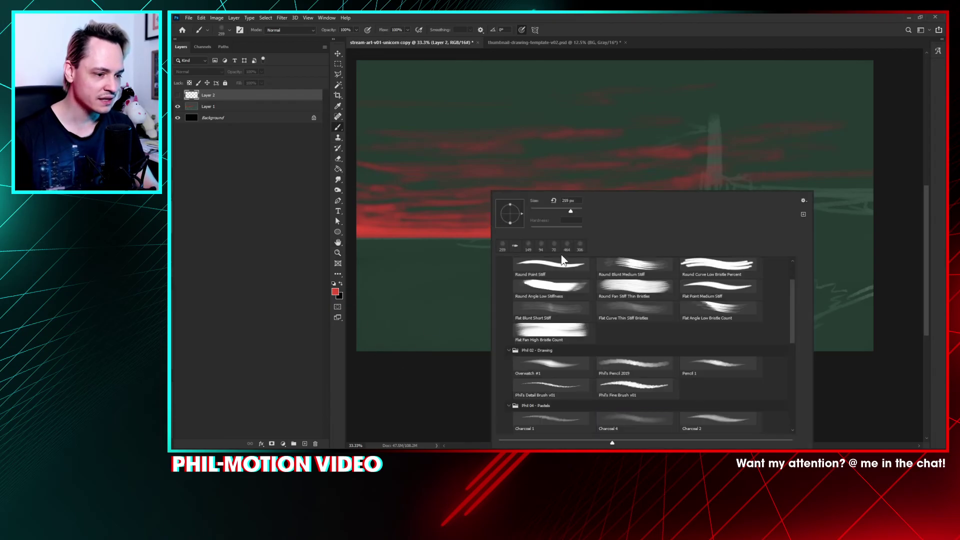
left_click_drag(789, 283, 790, 264)
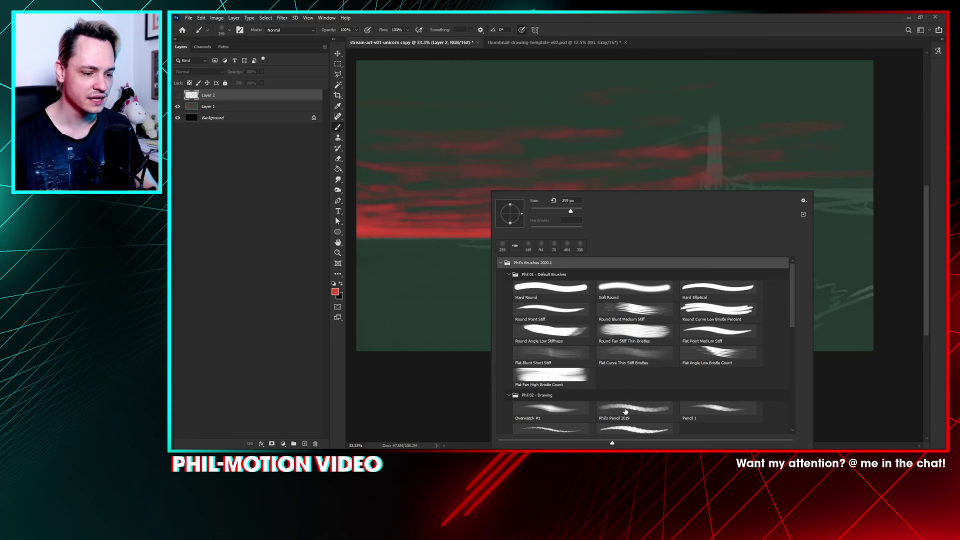
left_click(632, 409)
left_click(708, 136, "alt")
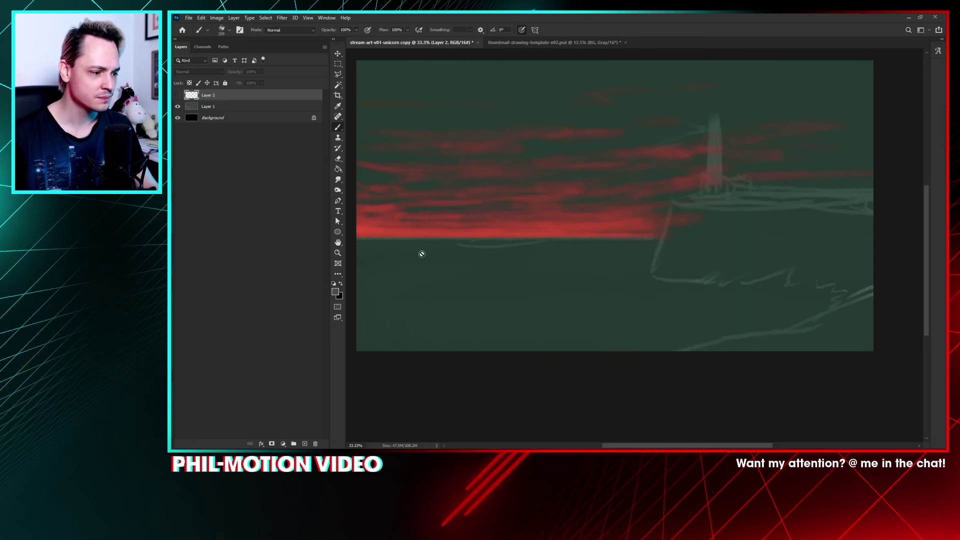
key("d")
key("x")
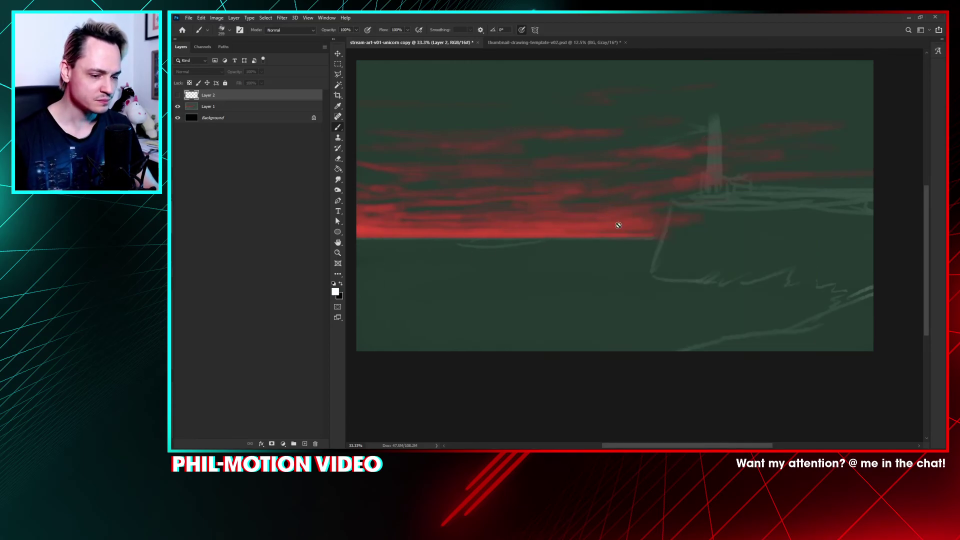
left_click(304, 444)
right_click(664, 325)
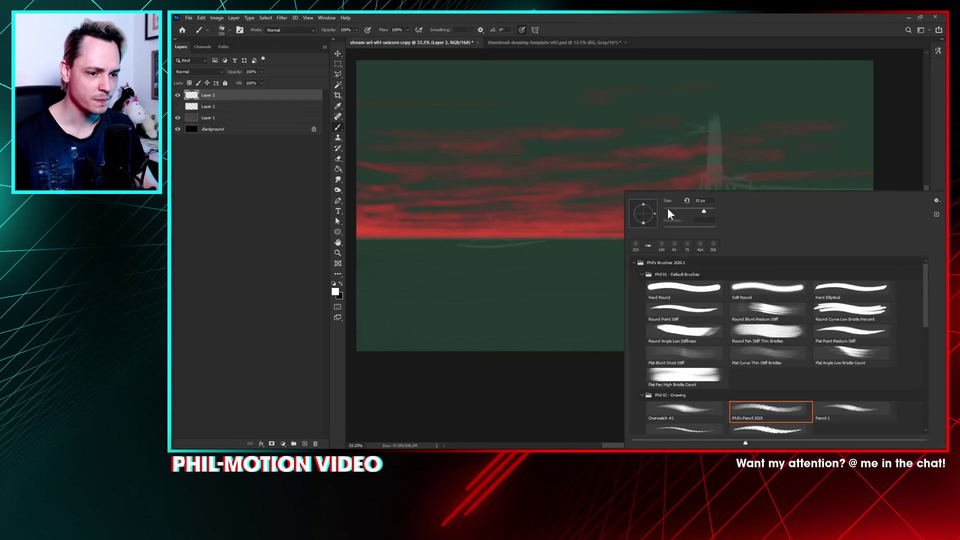
left_click(680, 345)
Step: Sketch thin white outlines over the foreground shoreline, the cliff's base and front edge, and the tapered lighthouse tower
mouse_move(676, 350)
left_mouse_down()
mouse_move(863, 286)
mouse_move(817, 292)
mouse_move(728, 280)
left_mouse_up()
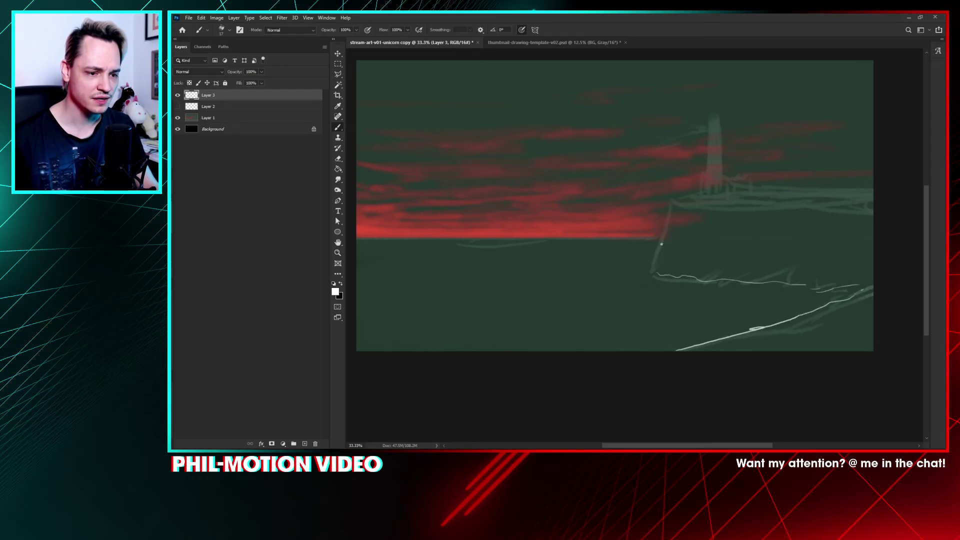
mouse_move(669, 223)
left_mouse_down()
mouse_move(646, 270)
mouse_move(668, 218)
left_mouse_up()
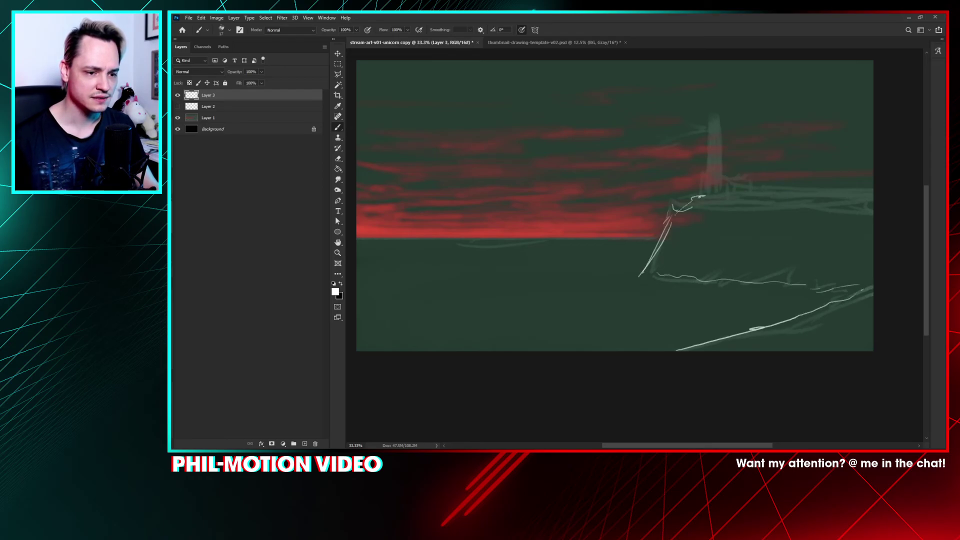
mouse_move(713, 120)
left_mouse_down()
mouse_move(702, 183)
mouse_move(719, 196)
left_mouse_up()
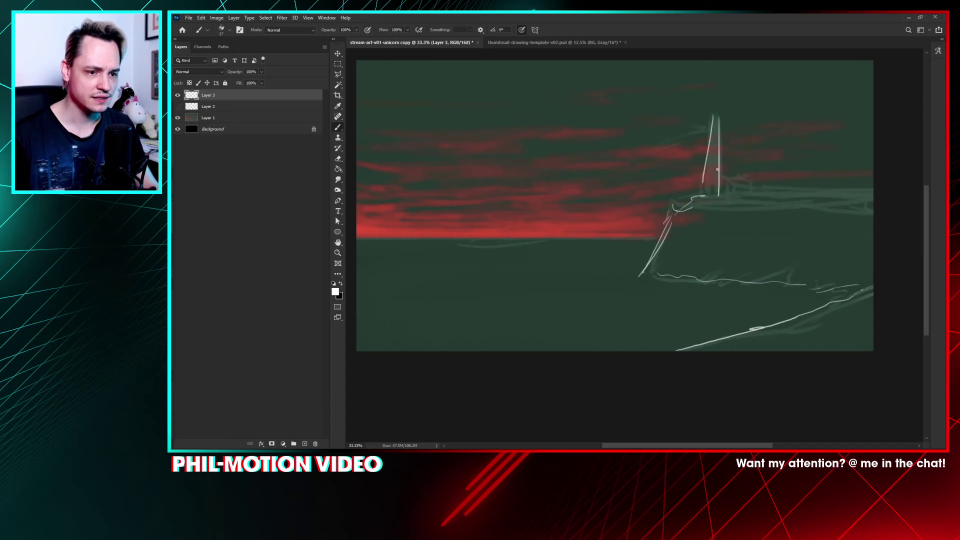
left_click_drag(721, 129, 722, 195)
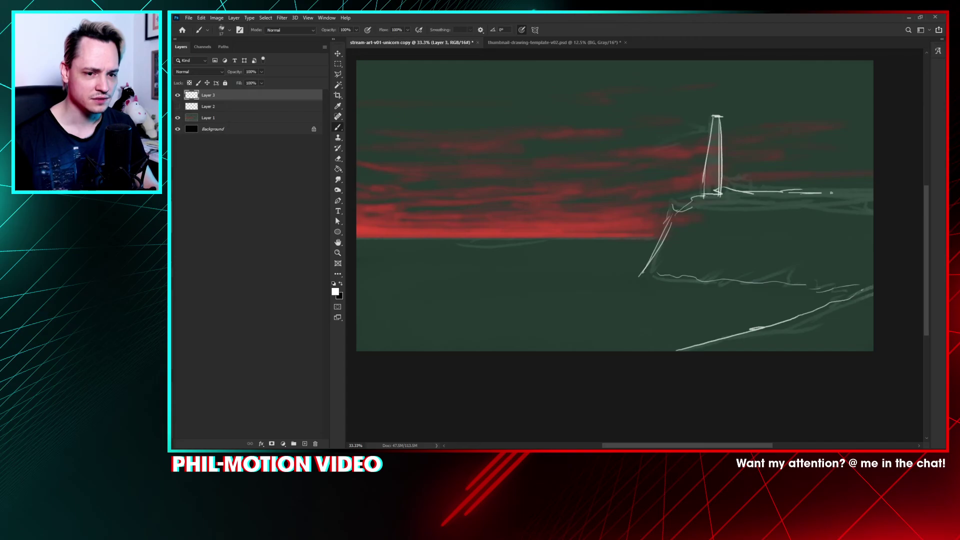
Step: Outline the upper and lower edges of the cliff plateau and add short slanted strokes defining the cliff face's planes
left_click_drag(832, 192, 866, 192)
left_click_drag(689, 203, 873, 220)
left_click_drag(663, 274, 700, 256)
left_click_drag(717, 261, 697, 281)
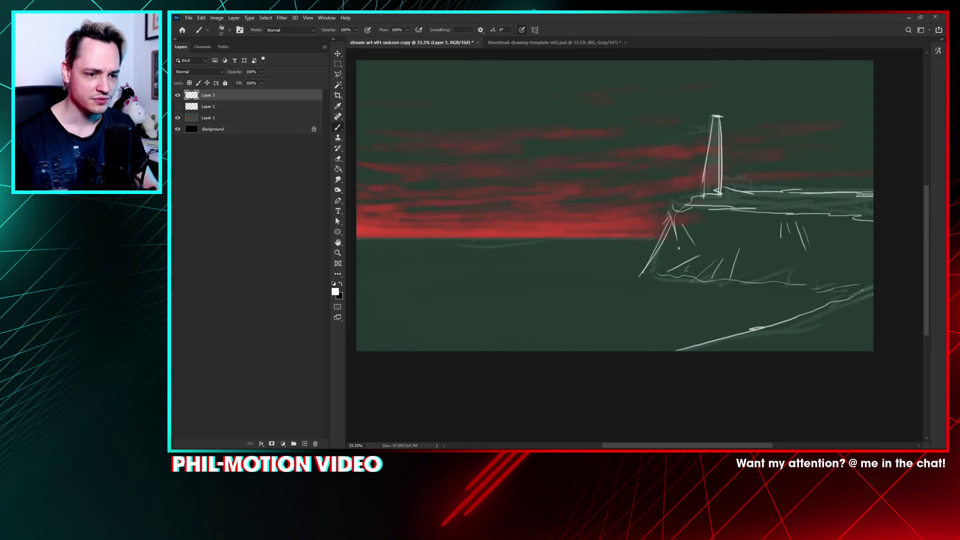
left_click_drag(674, 228, 686, 270)
mouse_move(673, 210)
left_mouse_down()
mouse_move(697, 283)
mouse_move(688, 261)
left_mouse_up()
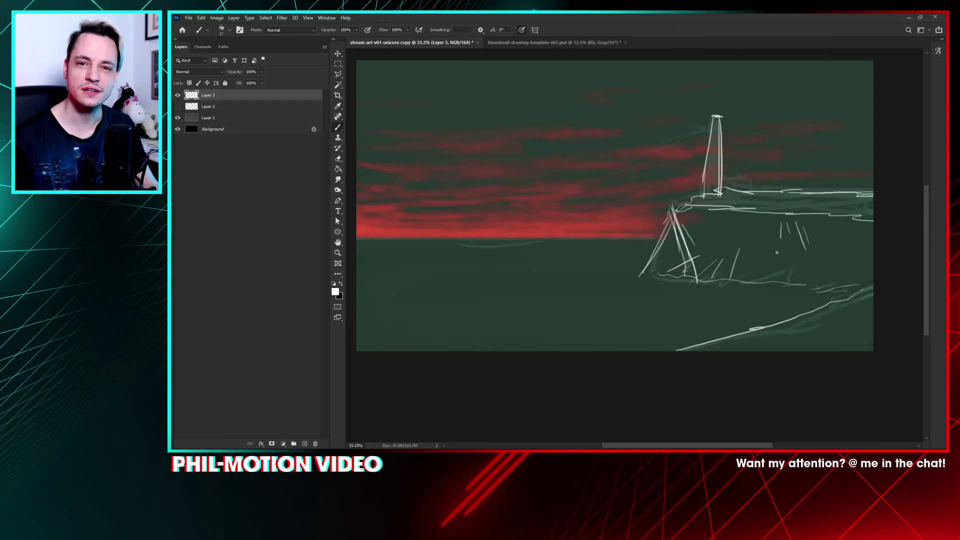
Step: Try reinforcing the foreground shoreline with overlapping white strokes, undoing the doodle drawn above it
mouse_move(857, 284)
left_mouse_down()
mouse_move(814, 317)
mouse_move(665, 346)
left_mouse_up()
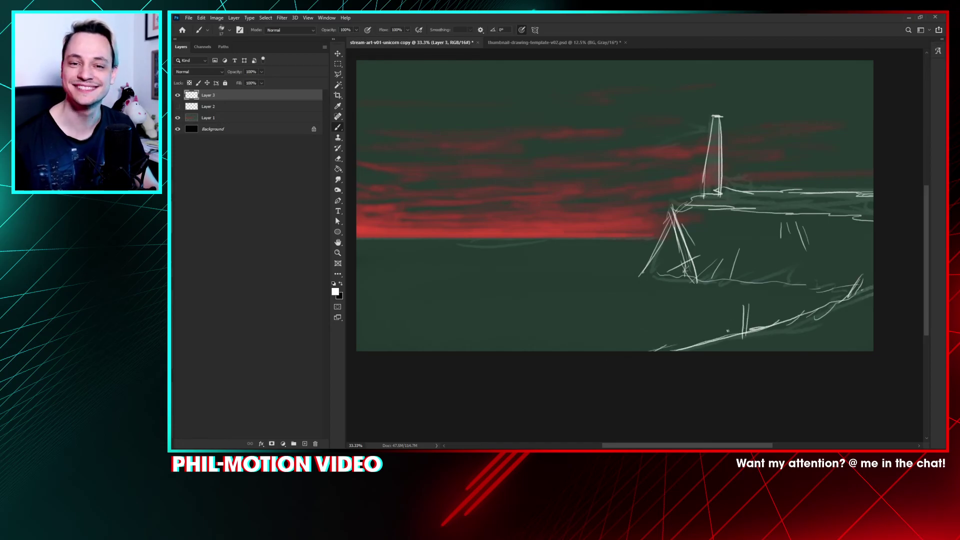
left_click_drag(757, 284, 730, 328)
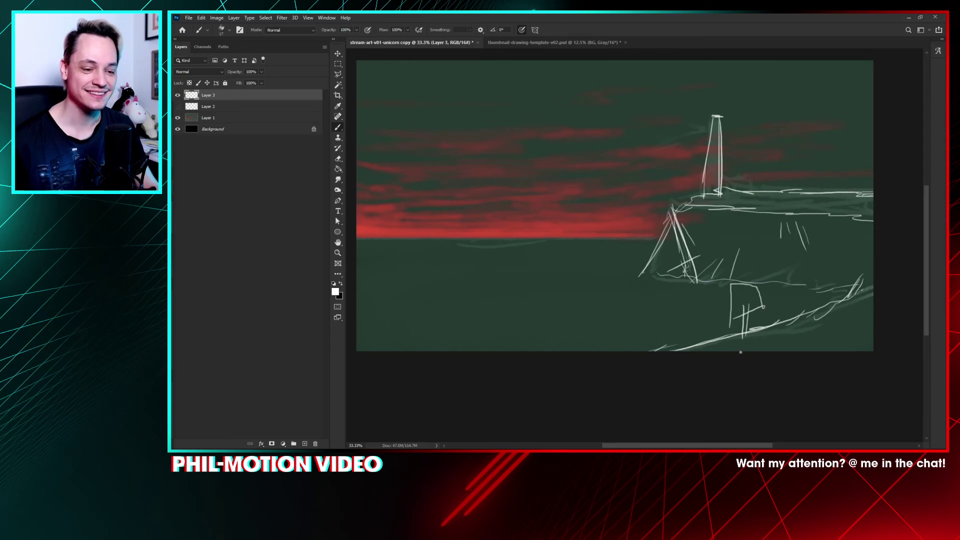
key("ctrl+z")
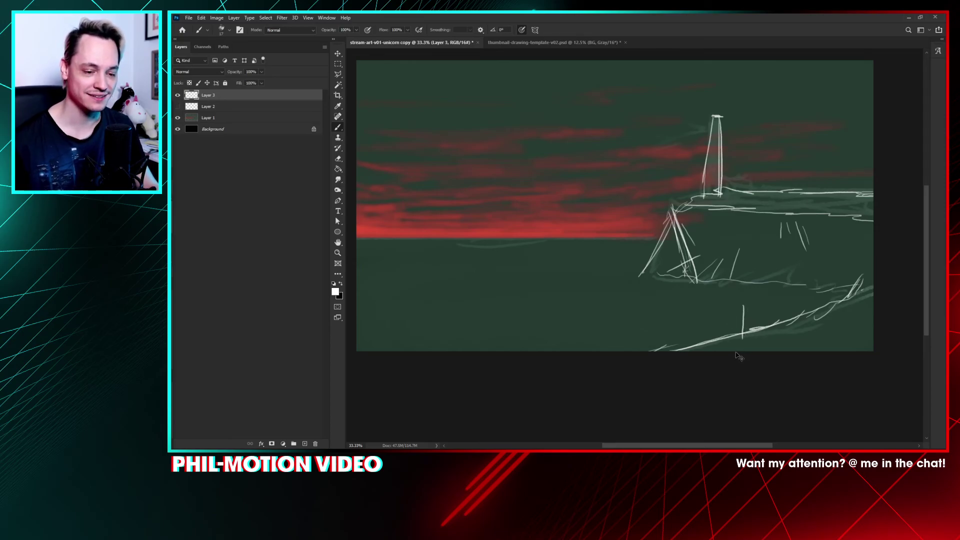
key("ctrl+z")
left_click_drag(863, 288, 678, 342)
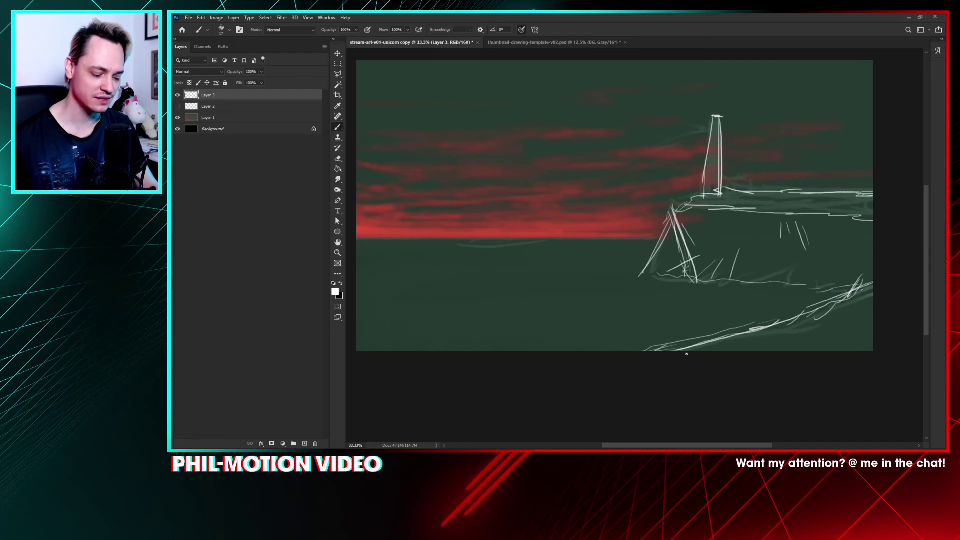
Step: Erase the white foreground shoreline and redraw it sweeping from the cliff base's far end down to the canvas's lower edge
key("e")
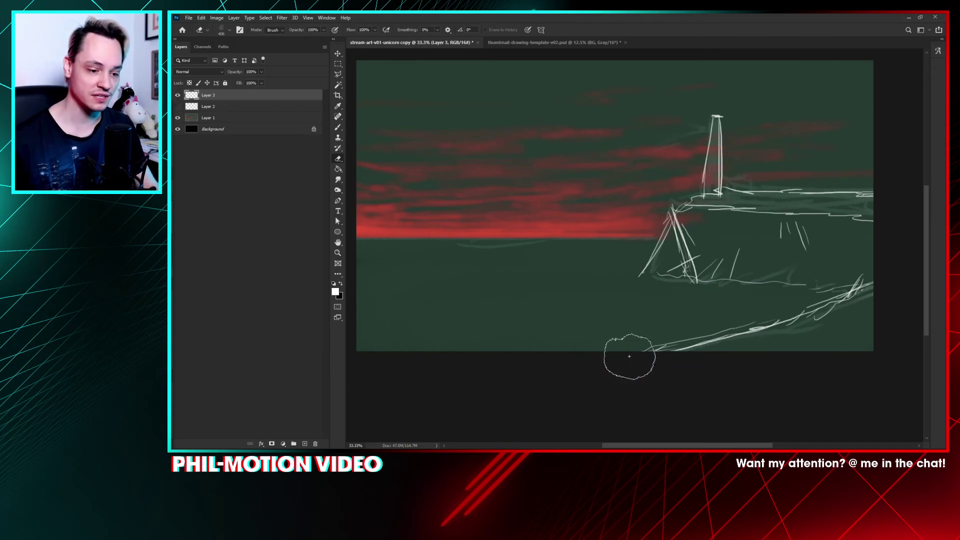
mouse_move(628, 354)
left_mouse_down()
mouse_move(772, 327)
mouse_move(765, 318)
mouse_move(869, 286)
left_mouse_up()
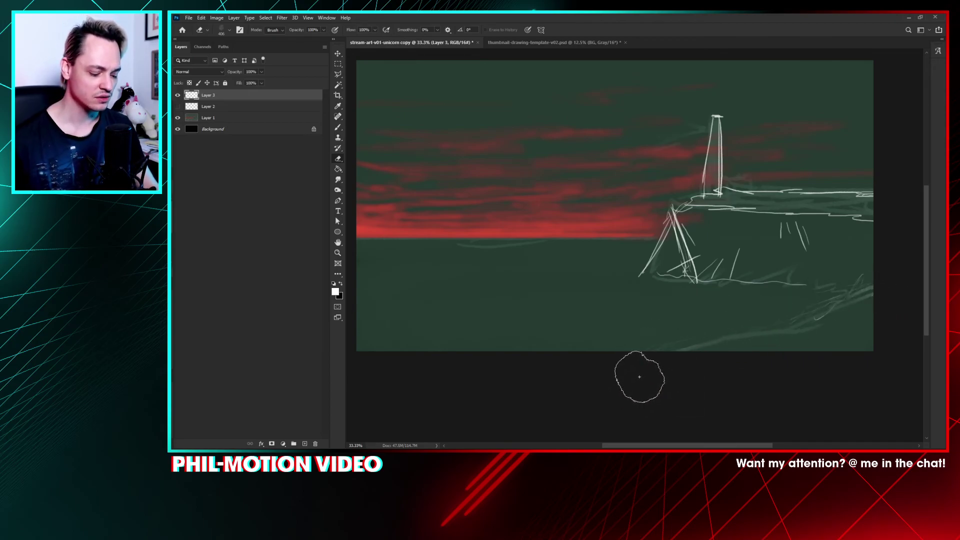
key("b")
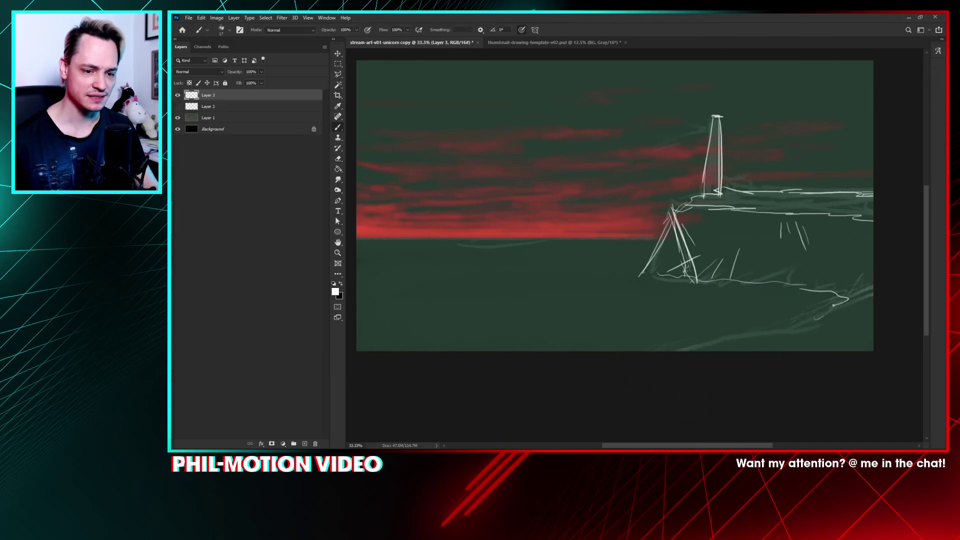
left_click_drag(873, 283, 687, 329)
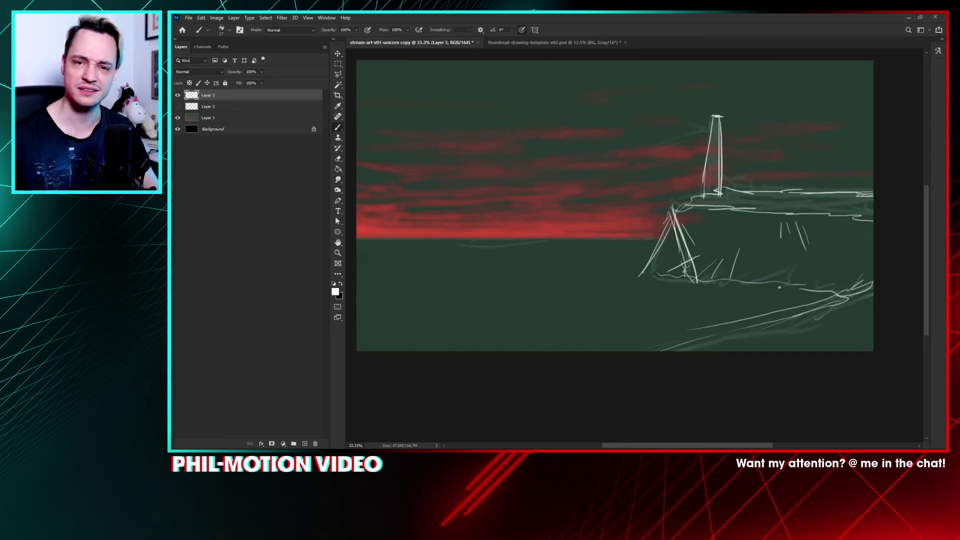
left_click_drag(829, 294, 656, 345)
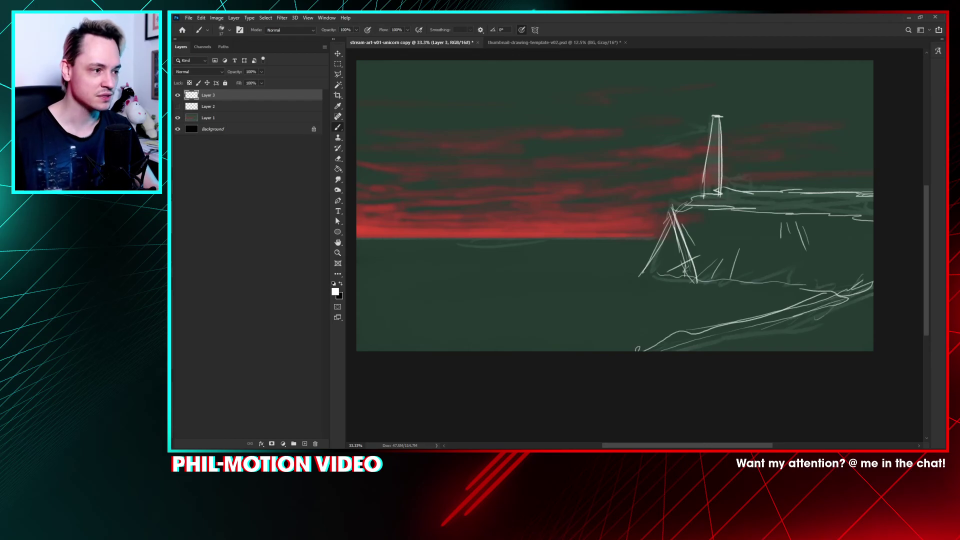
Step: Compare the painting with Layer 3 off and on, and draw a straight white horizon line from the cliff to the canvas's left edge
left_click(178, 95)
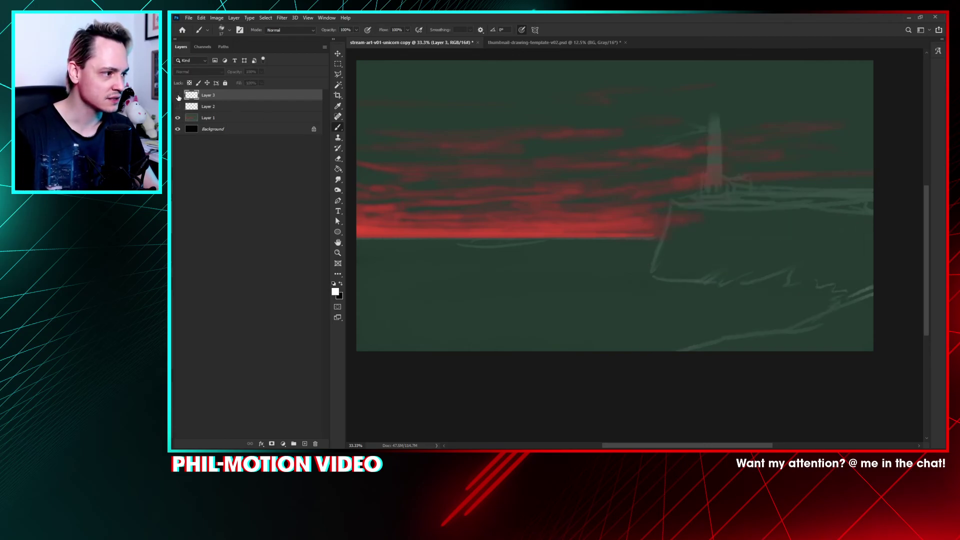
left_click(177, 95)
mouse_move(666, 237)
left_mouse_down()
mouse_move(444, 248)
mouse_move(353, 238)
left_mouse_up()
scroll(359, 210, "left", 2)
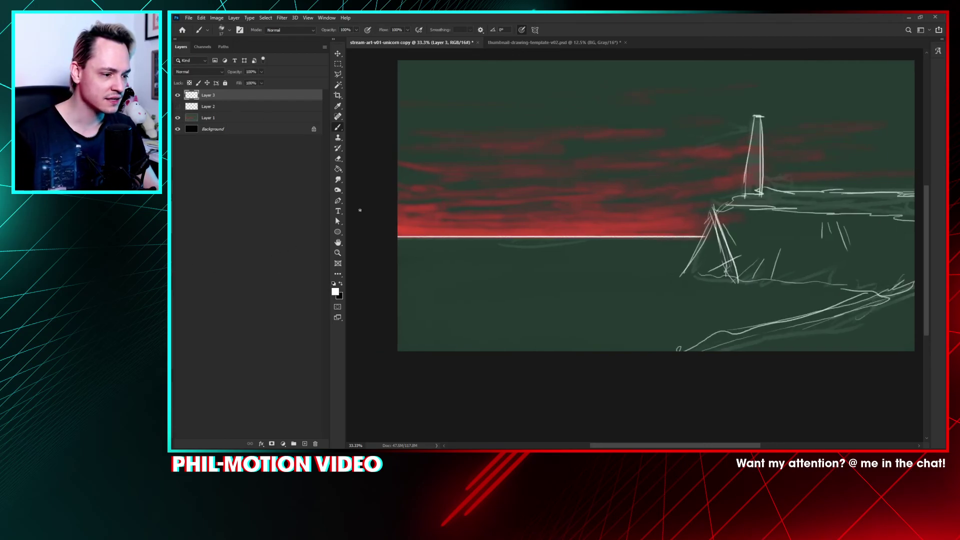
scroll(515, 204, "right", 2)
Step: Hide Layer 3, select Layer 1, and sample the dark green to clean up the sunset's lower edge along the horizon
left_click(178, 95)
left_click(207, 117)
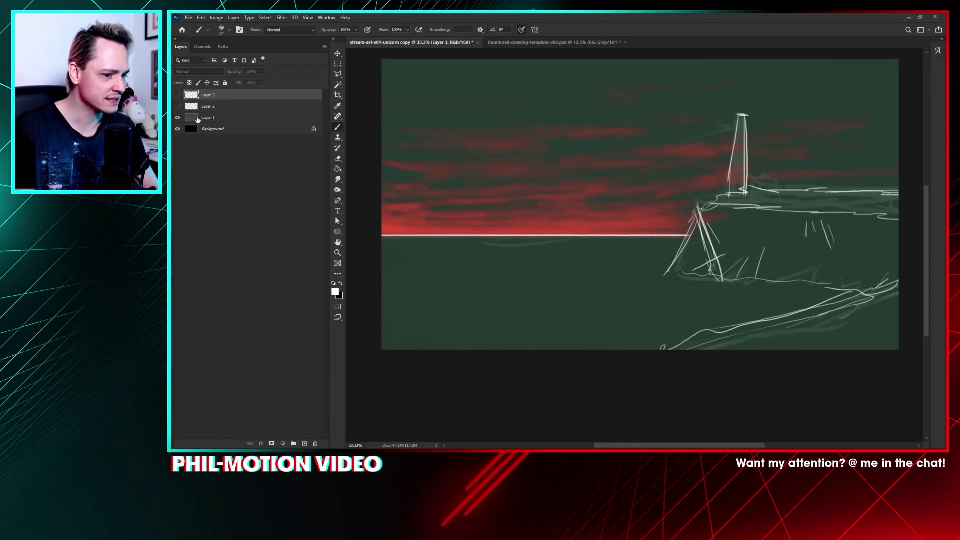
right_click(590, 268)
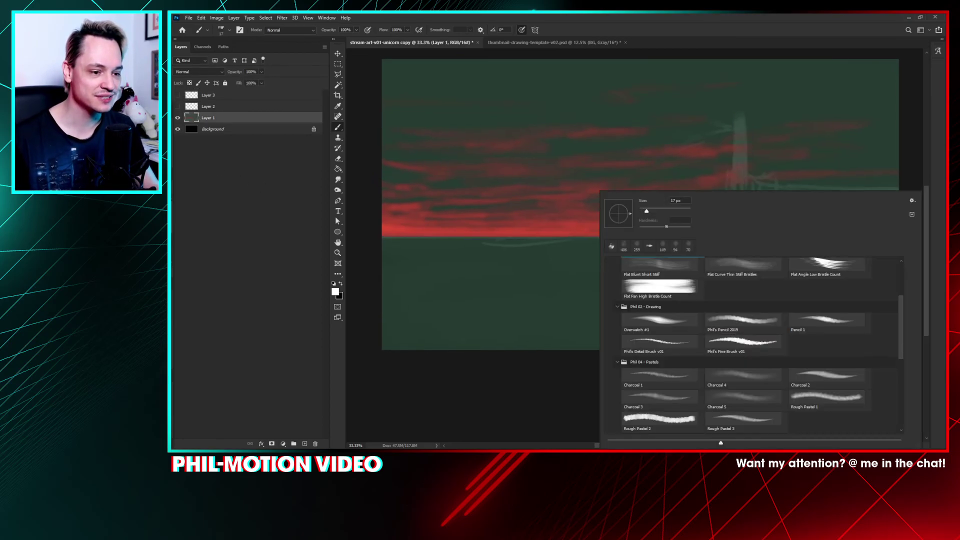
double_click(652, 219)
left_click(638, 268, "alt")
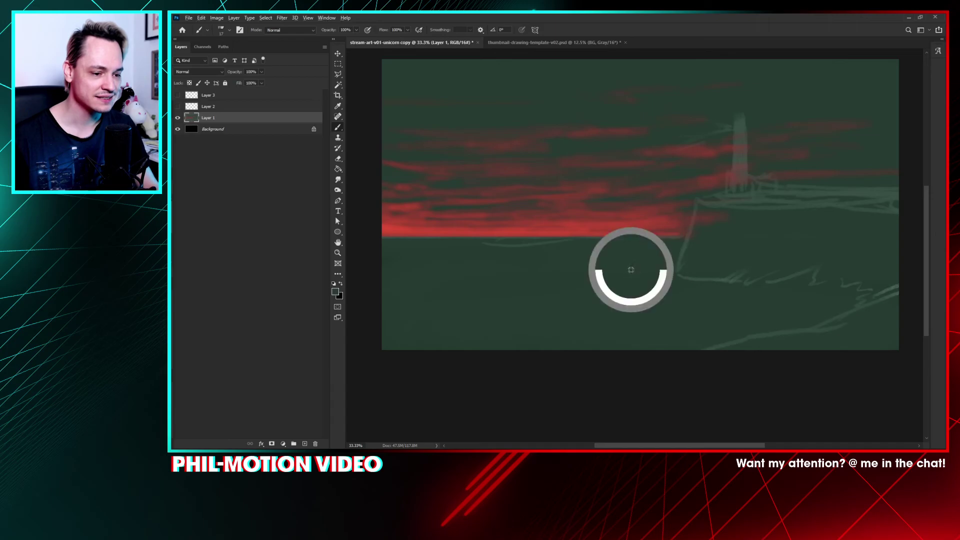
mouse_move(475, 242)
left_mouse_down()
mouse_move(684, 241)
mouse_move(322, 274)
left_mouse_up()
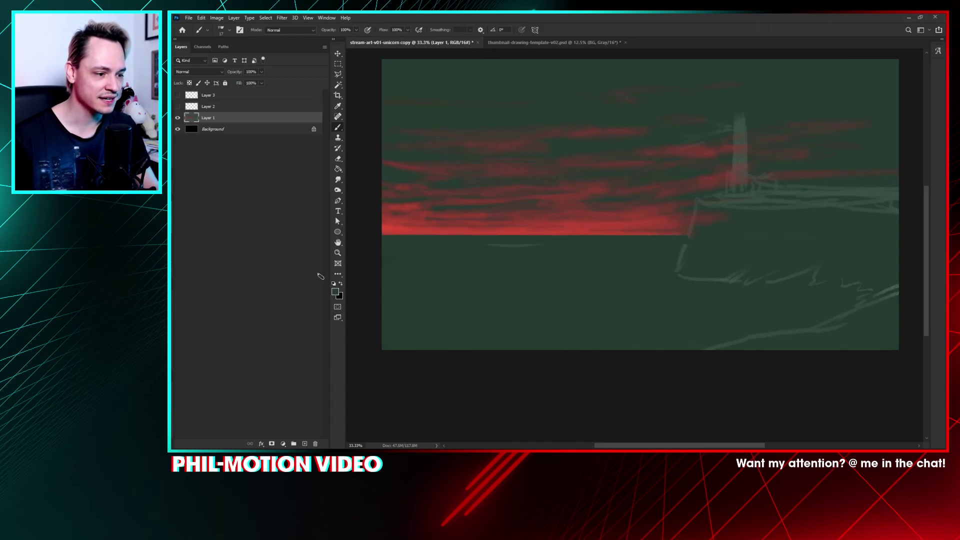
Step: Paint dark green over the faint cliff outline and plateau lines, enlarging the Round Angle Low Stiffness brush for wider coverage
scroll(576, 252, "right", 3)
scroll(576, 253, "up", 1)
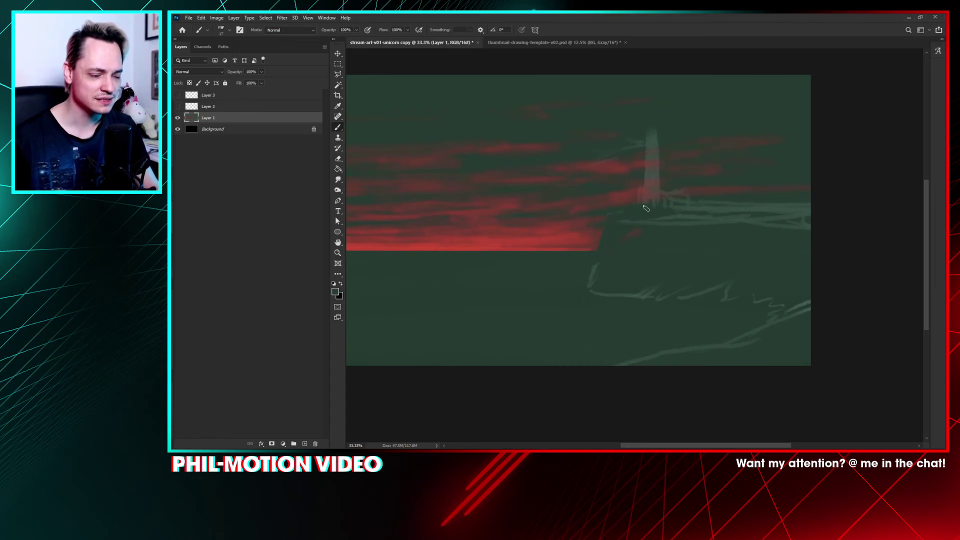
mouse_move(646, 208)
left_mouse_down()
mouse_move(777, 216)
mouse_move(631, 221)
left_mouse_up()
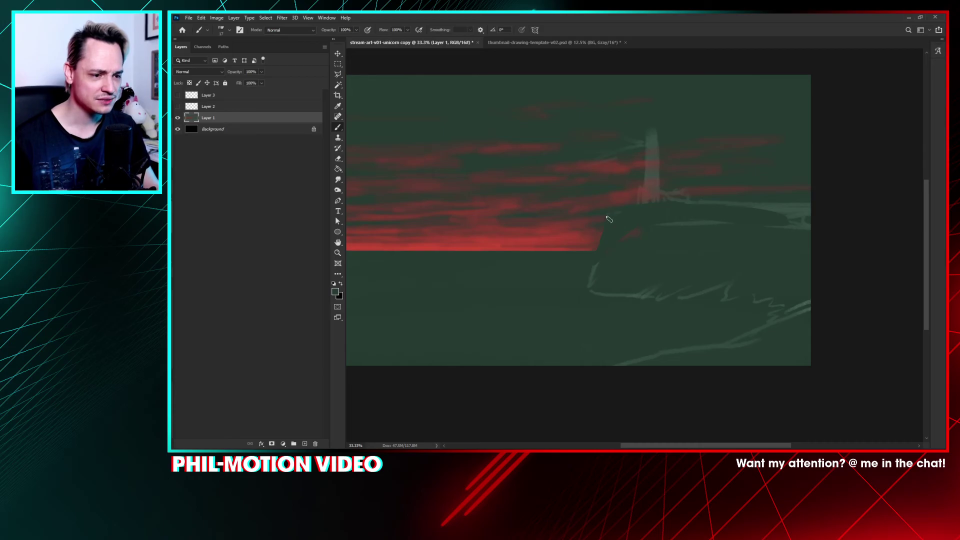
right_click(607, 275)
key("Escape")
right_click(610, 288)
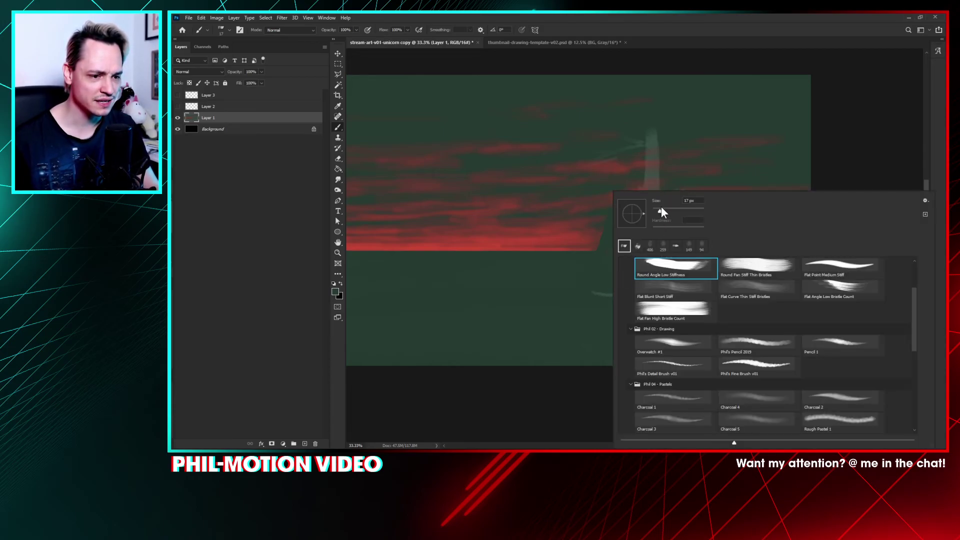
key("Return")
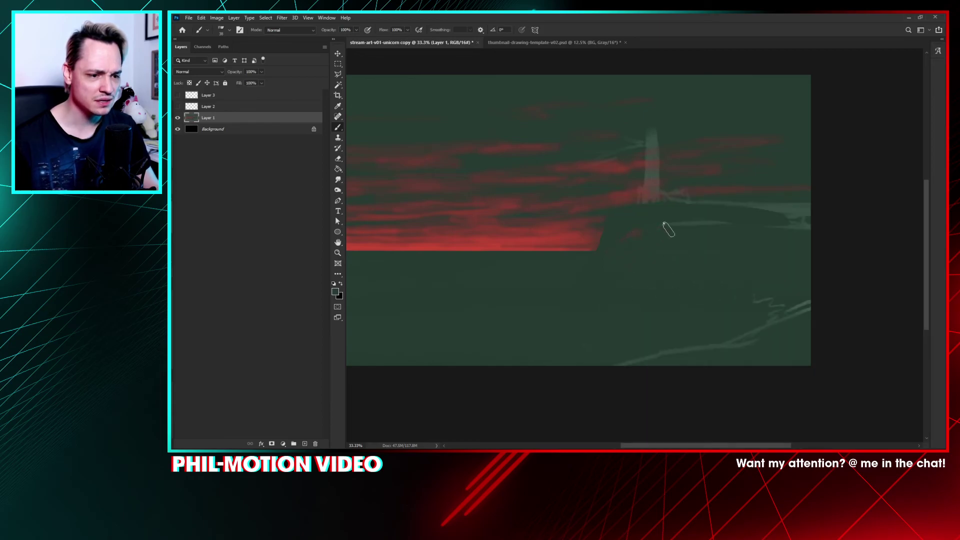
mouse_move(713, 210)
left_mouse_down()
mouse_move(842, 207)
mouse_move(685, 210)
mouse_move(797, 216)
left_mouse_up()
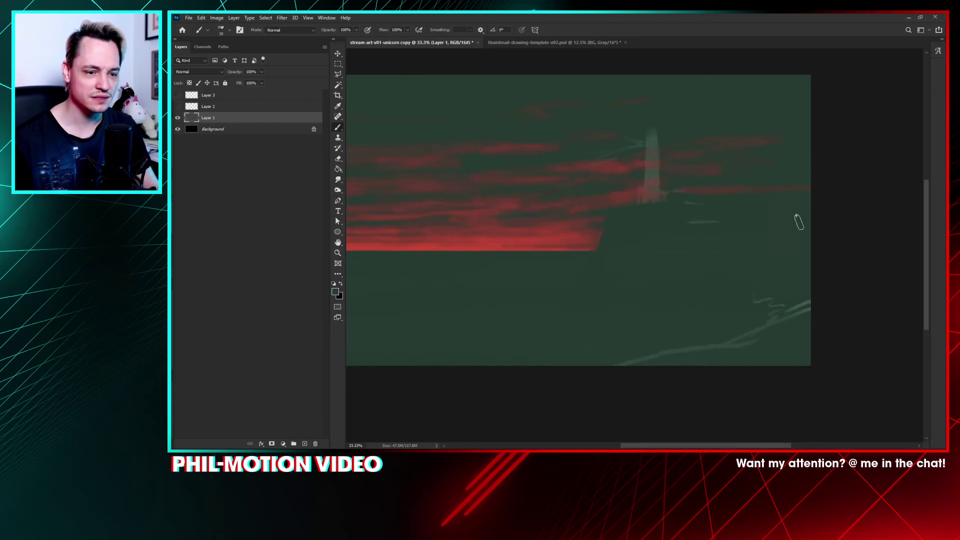
mouse_move(668, 202)
left_mouse_down()
mouse_move(764, 205)
mouse_move(682, 220)
mouse_move(724, 212)
mouse_move(687, 199)
mouse_move(684, 219)
left_mouse_up()
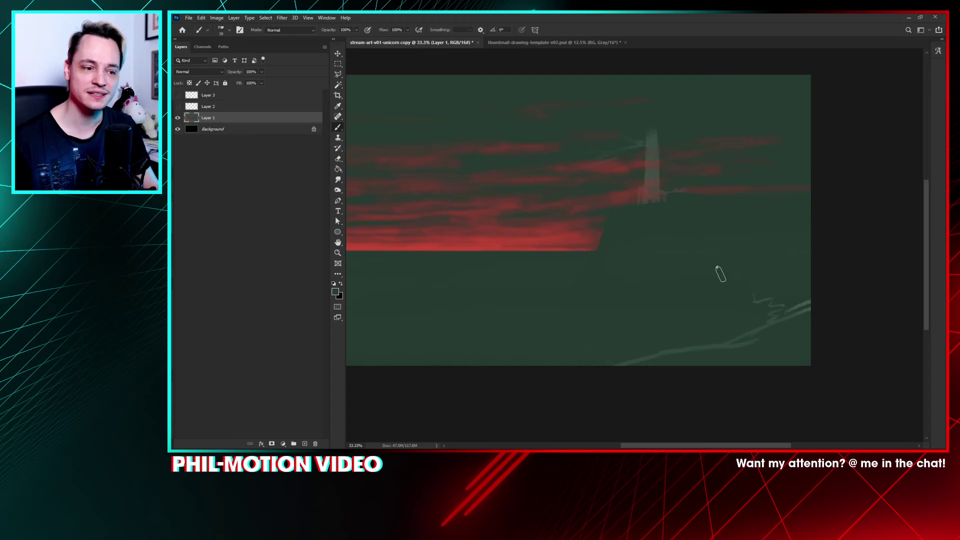
Step: Switch to a larger Flat Curve Thin Stiff Bristles brush and cover the faint lighthouse with dark green
right_click(625, 235)
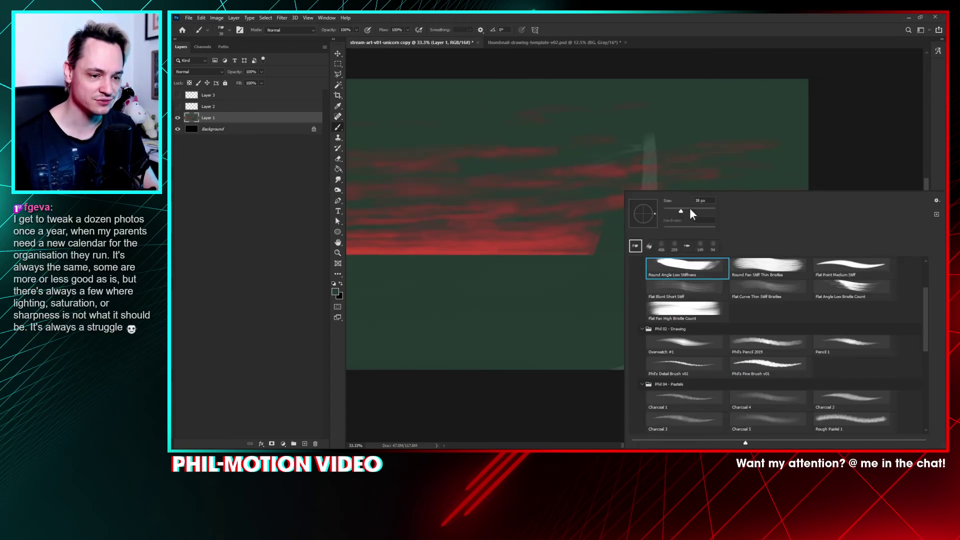
left_click(774, 296)
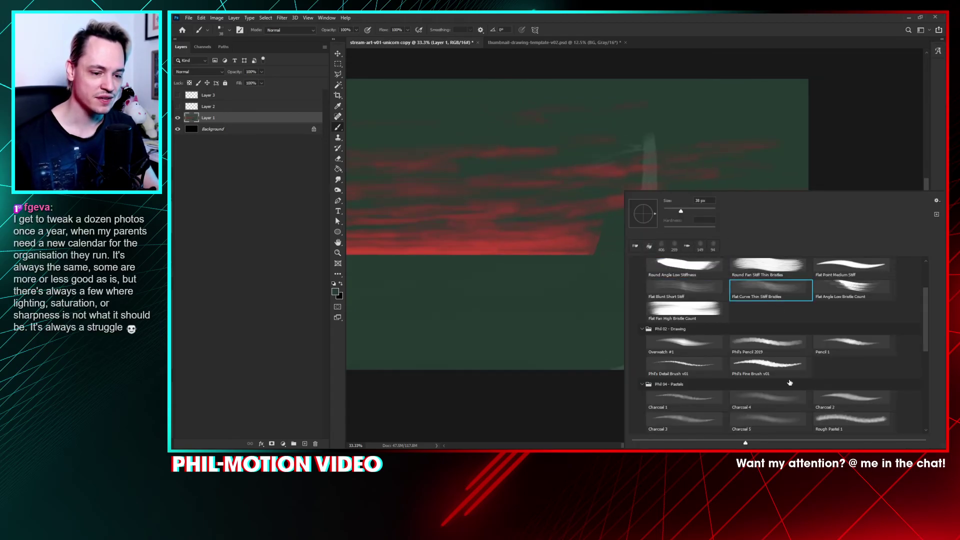
left_click(829, 385)
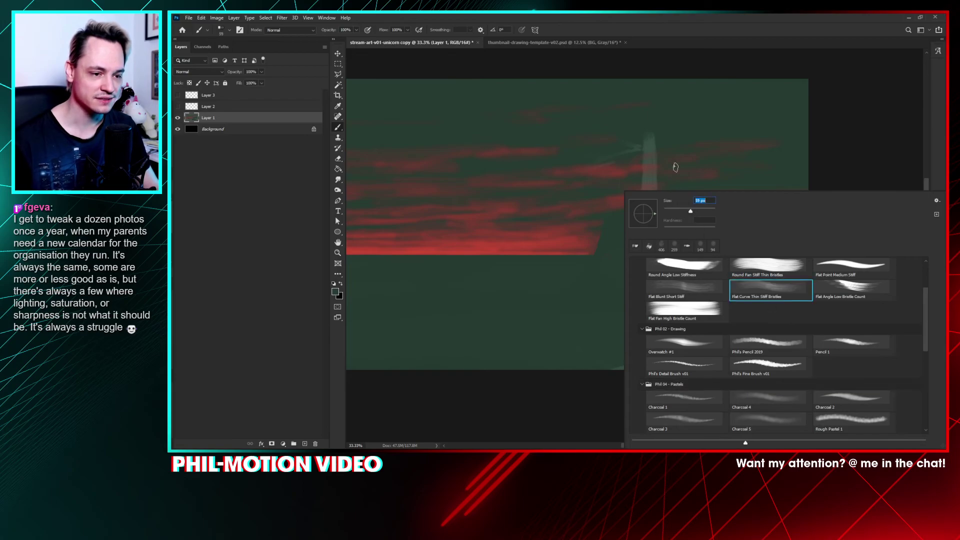
left_click(650, 140)
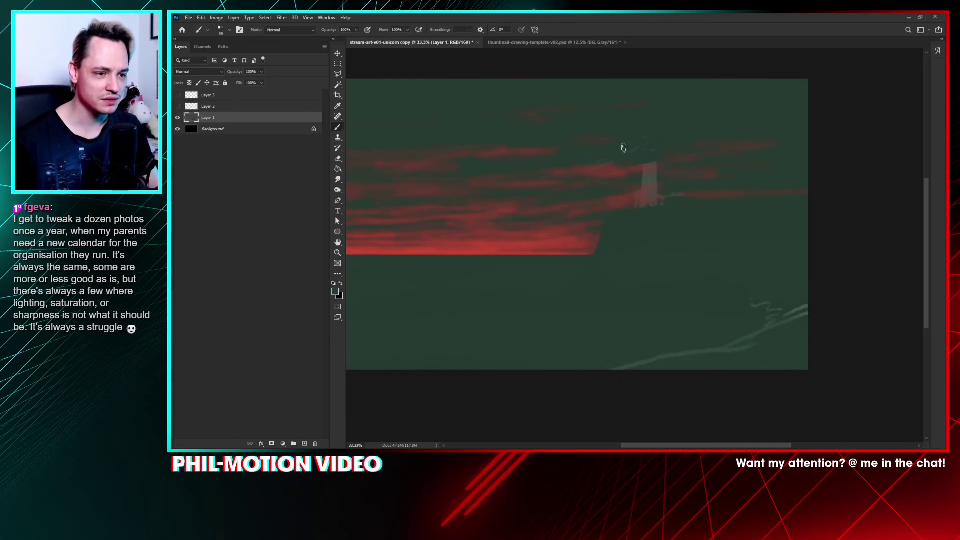
mouse_move(652, 148)
left_mouse_down()
mouse_move(625, 188)
mouse_move(661, 168)
mouse_move(634, 162)
left_mouse_up()
mouse_move(658, 176)
left_mouse_down()
mouse_move(649, 202)
mouse_move(707, 200)
left_mouse_up()
Step: Paint over the remaining foreground shoreline in dark green with an enlarged Flat Blunt Short Stiff brush
right_click(667, 262)
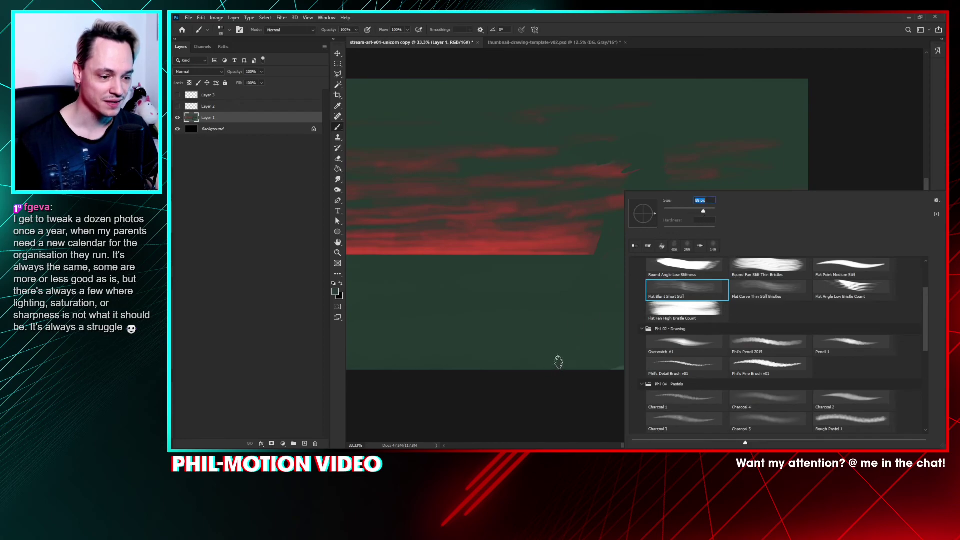
mouse_move(555, 360)
left_mouse_down()
mouse_move(659, 361)
mouse_move(757, 338)
mouse_move(750, 341)
mouse_move(762, 330)
mouse_move(736, 317)
mouse_move(765, 294)
left_mouse_up()
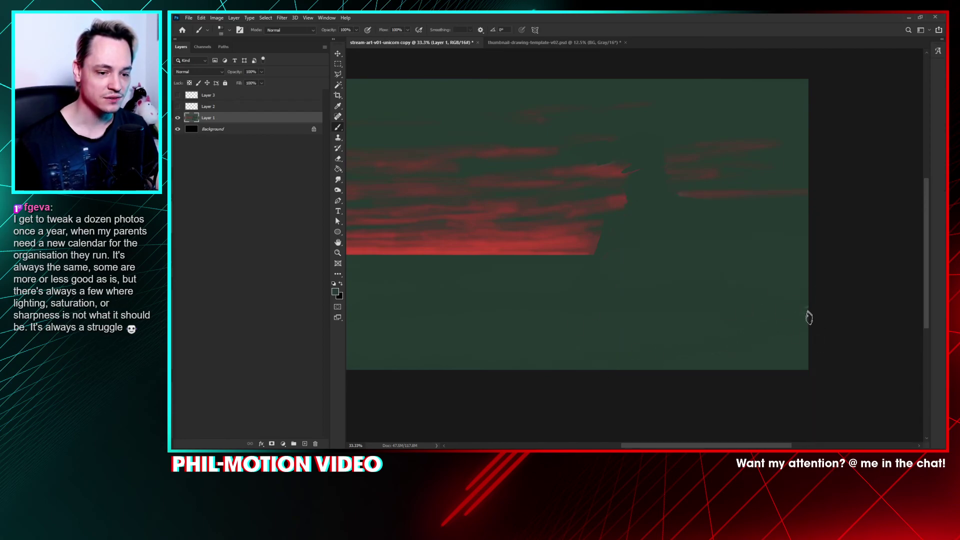
left_click_drag(628, 291, 660, 287)
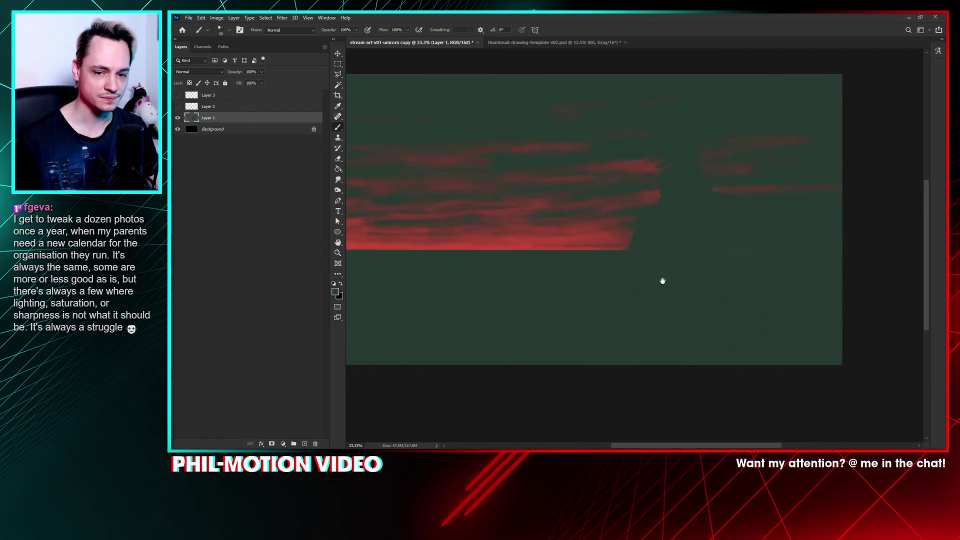
Step: Stamp the painting into a new layer above Layer 1, and repeatedly duplicate and merge it until it is fully opaque
key("ctrl+minus")
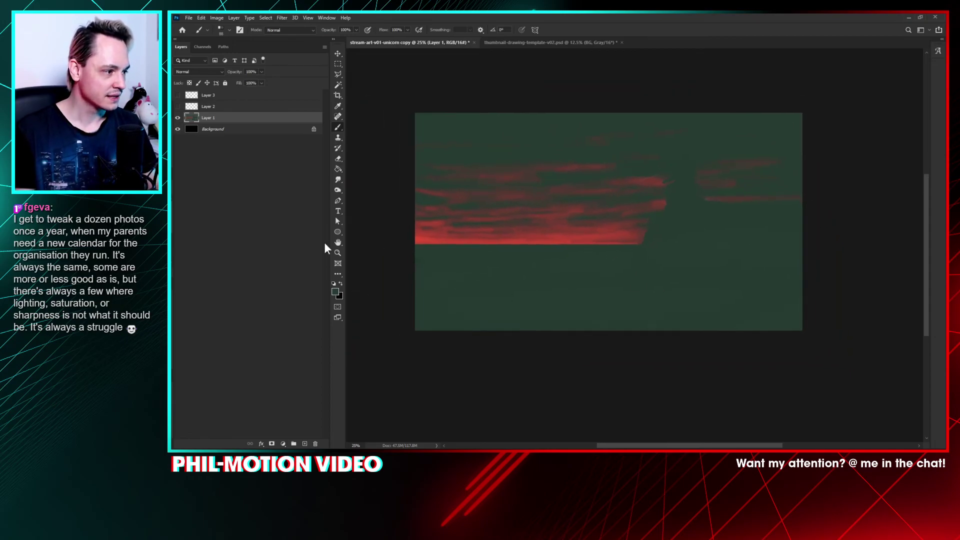
key("ctrl+shift+alt+e")
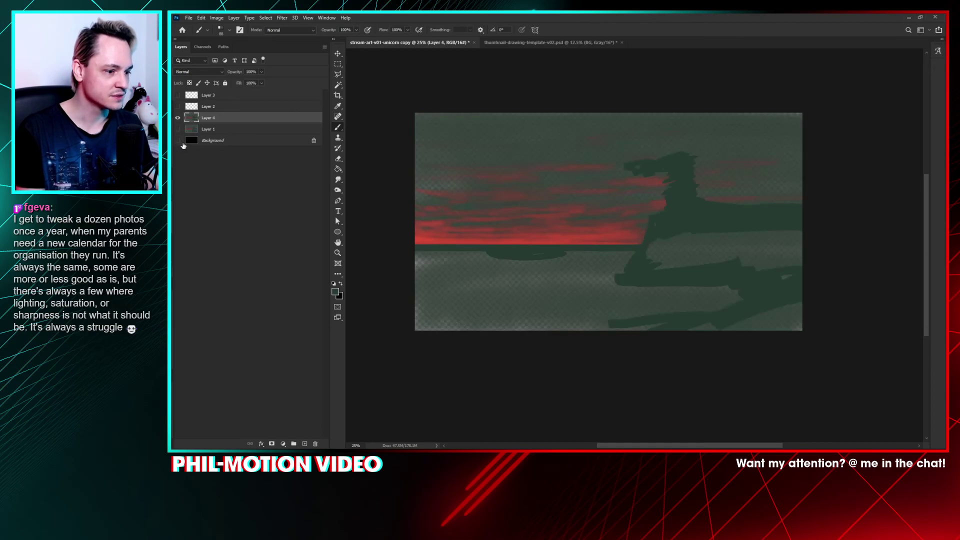
left_click_drag(199, 122, 304, 444)
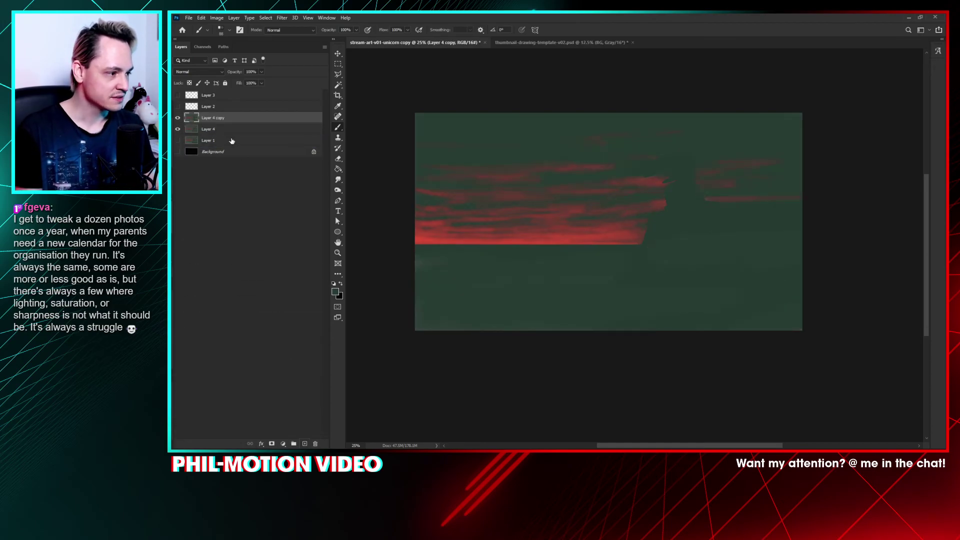
key("ctrl+z")
left_click_drag(226, 120, 305, 443)
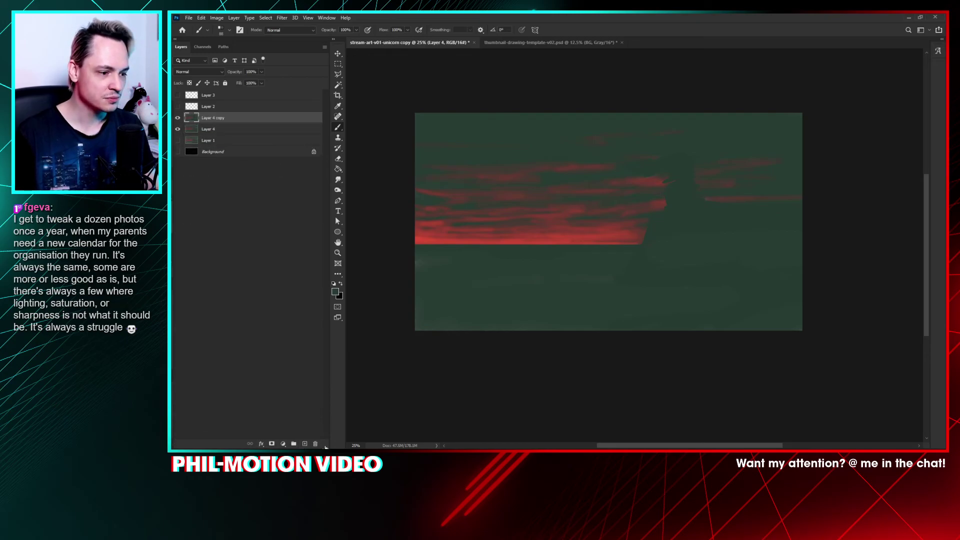
key("ctrl+z")
left_click_drag(249, 128, 304, 442)
key("ctrl+z")
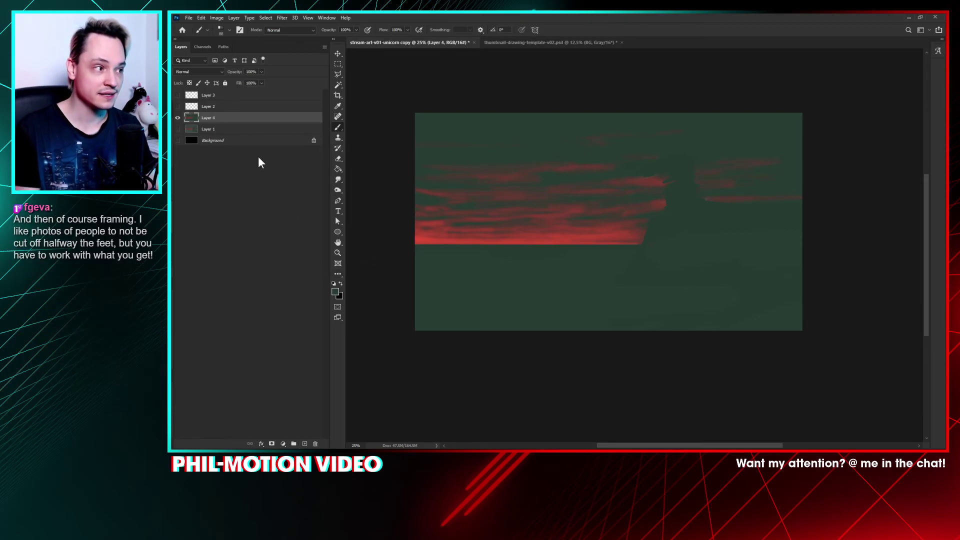
Step: Show and select only the Red channel of Layer 4
left_click(203, 46)
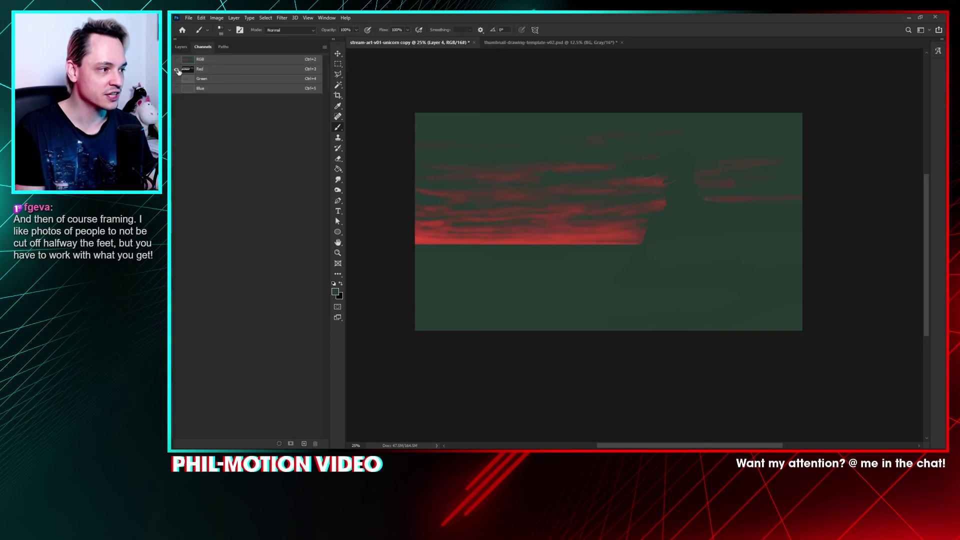
left_click(177, 78)
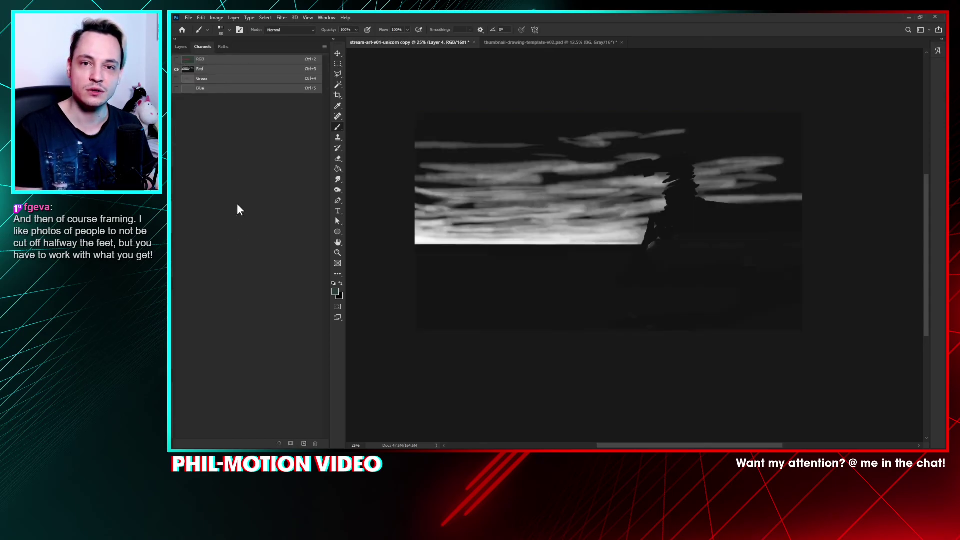
left_click(265, 70)
Step: Apply Levels to the Red channel with the black input level set to 6, turning the dark areas pure black
key("i")
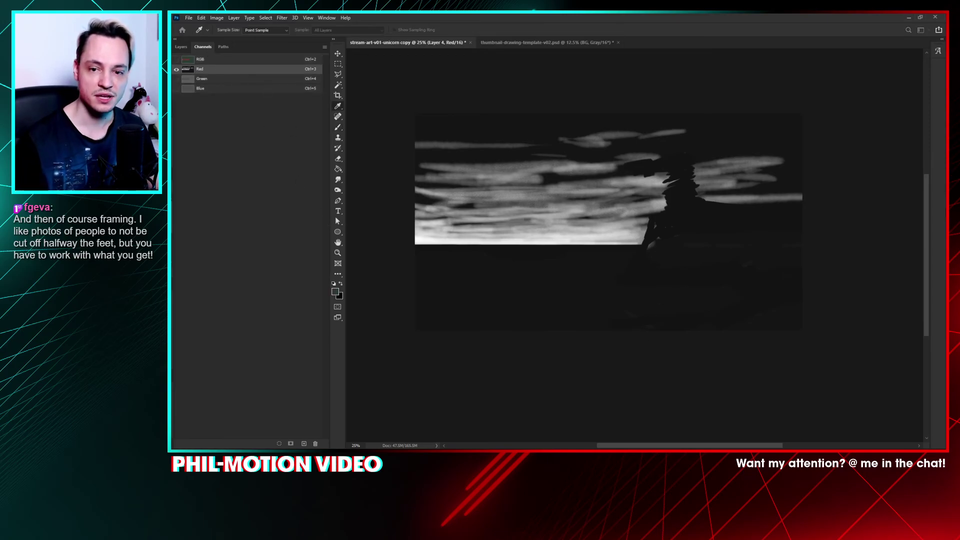
key("ctrl+l")
left_click_drag(489, 186, 680, 152)
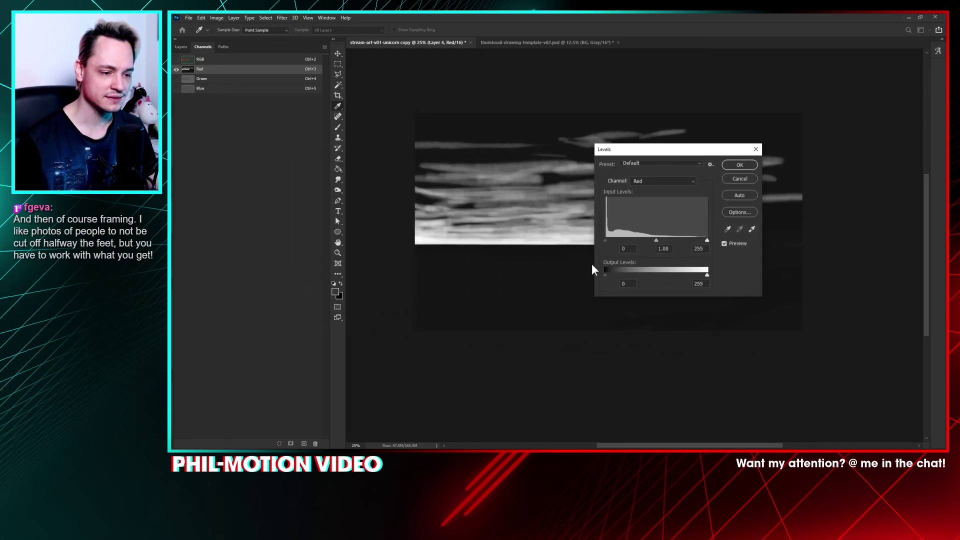
key("ctrl+plus")
key("ctrl+plus")
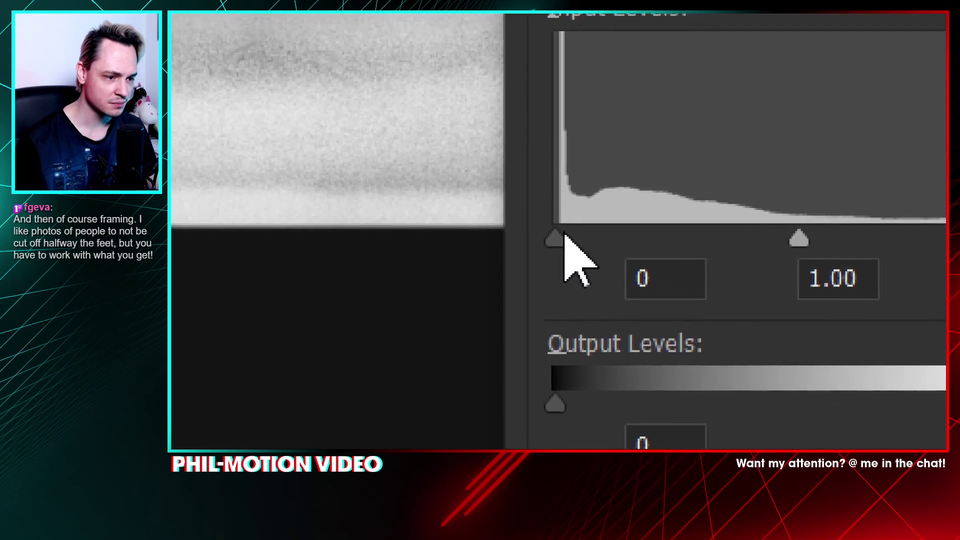
left_click_drag(560, 235, 569, 234)
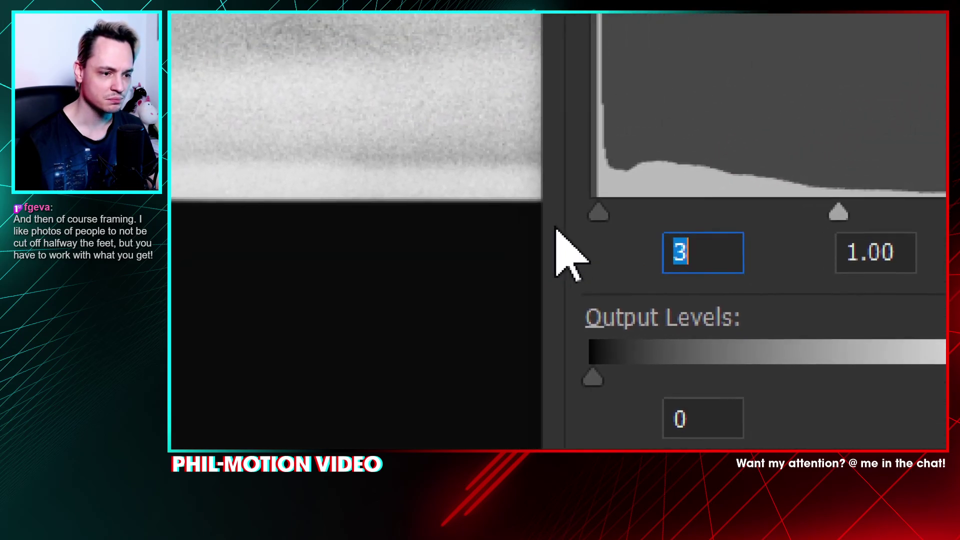
left_click_drag(559, 236, 568, 238)
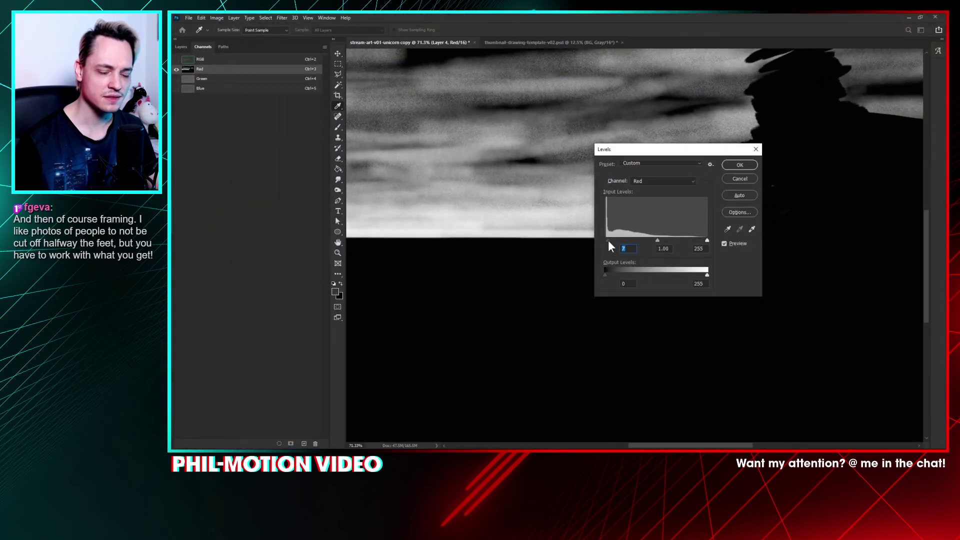
mouse_move(611, 240)
left_mouse_down()
mouse_move(650, 241)
mouse_move(607, 241)
left_mouse_up()
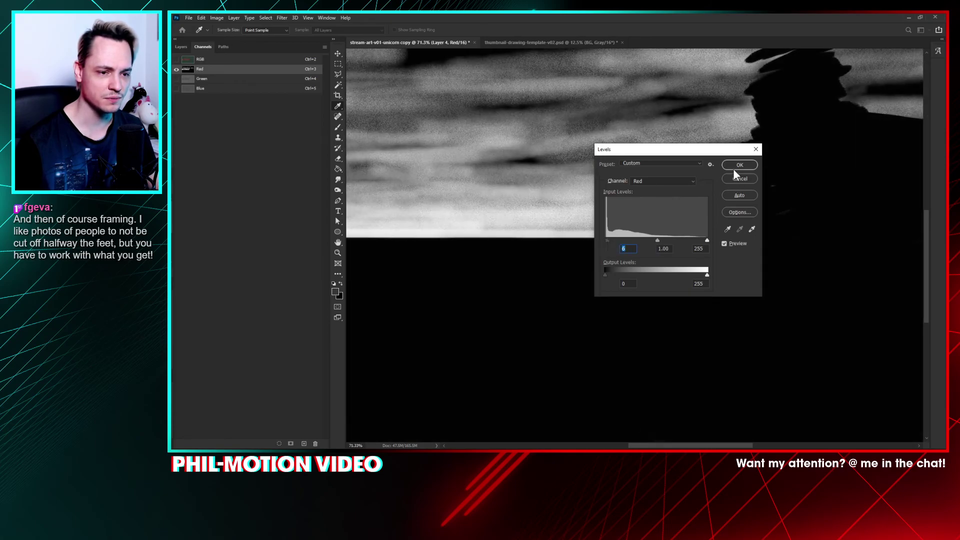
mouse_move(707, 241)
left_mouse_down()
mouse_move(665, 241)
mouse_move(708, 241)
left_mouse_up()
left_click(750, 166)
key("b")
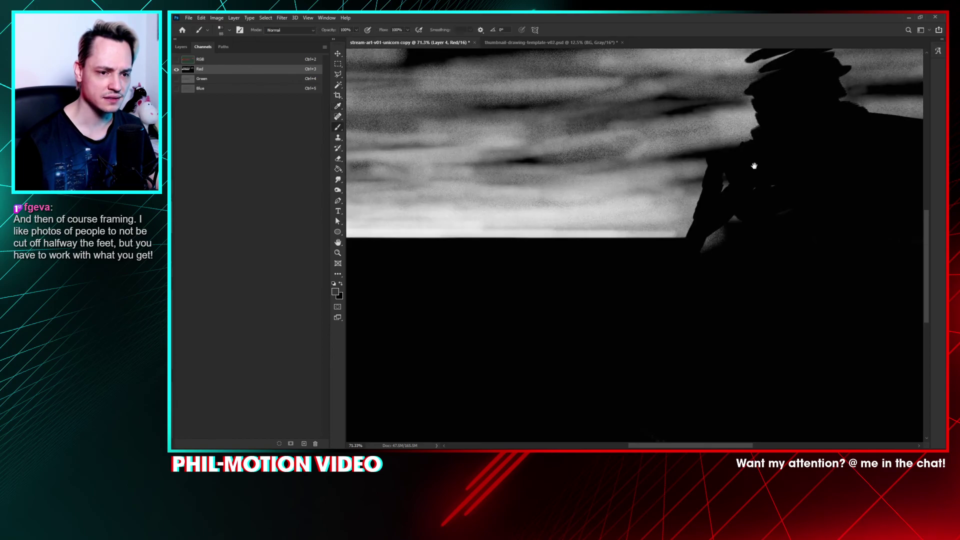
scroll(754, 165, "down", 1)
scroll(705, 192, "down", 3)
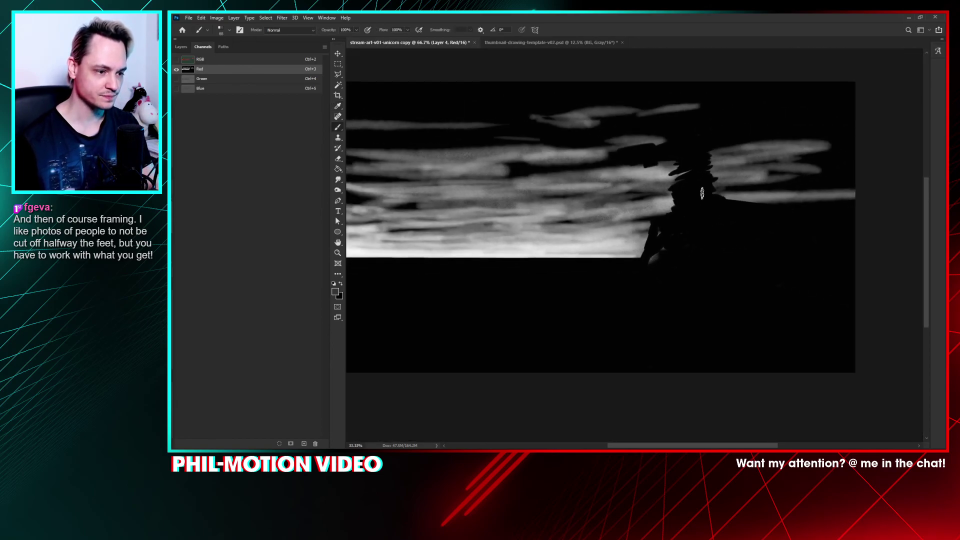
key("ctrl+a")
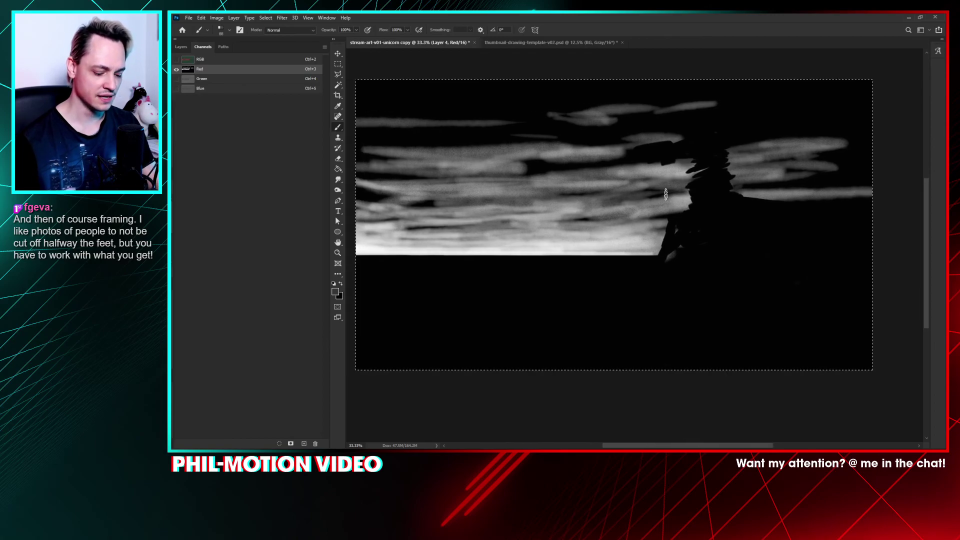
scroll(666, 194, "down", 1)
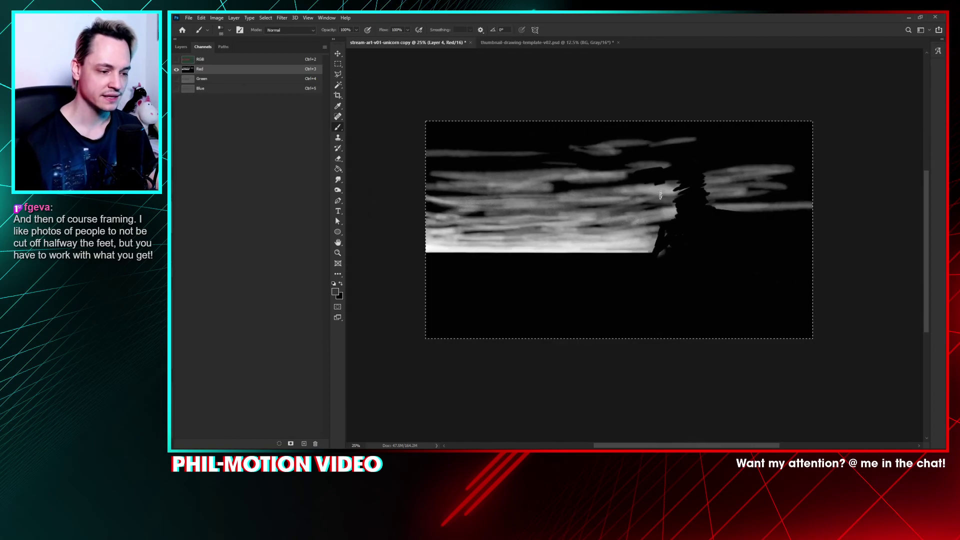
key("ctrl+d")
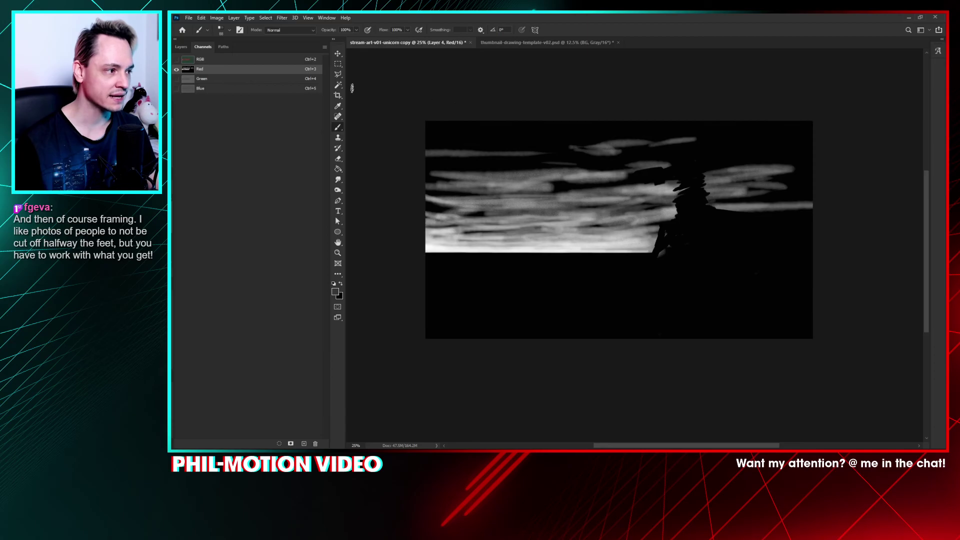
Step: Hide Layer 4 and add a bright red (dd0000) Solid Color fill layer above it
left_click(183, 46)
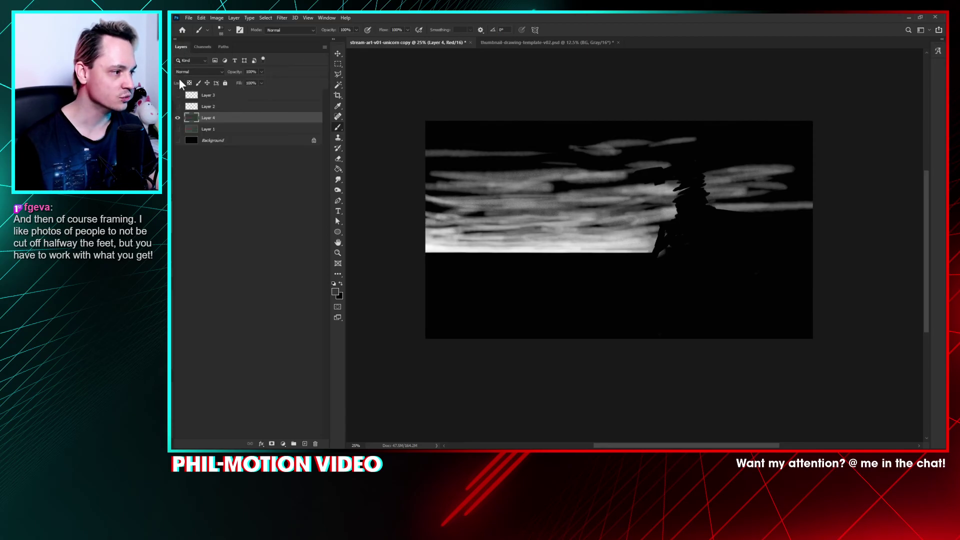
key("ctrl+comma")
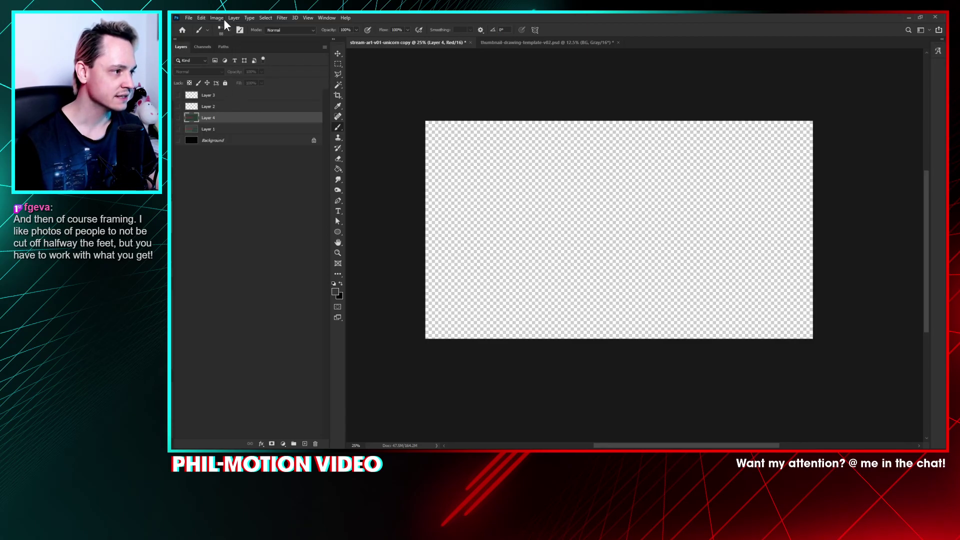
left_click(254, 17)
mouse_move(233, 18)
mouse_move(287, 98)
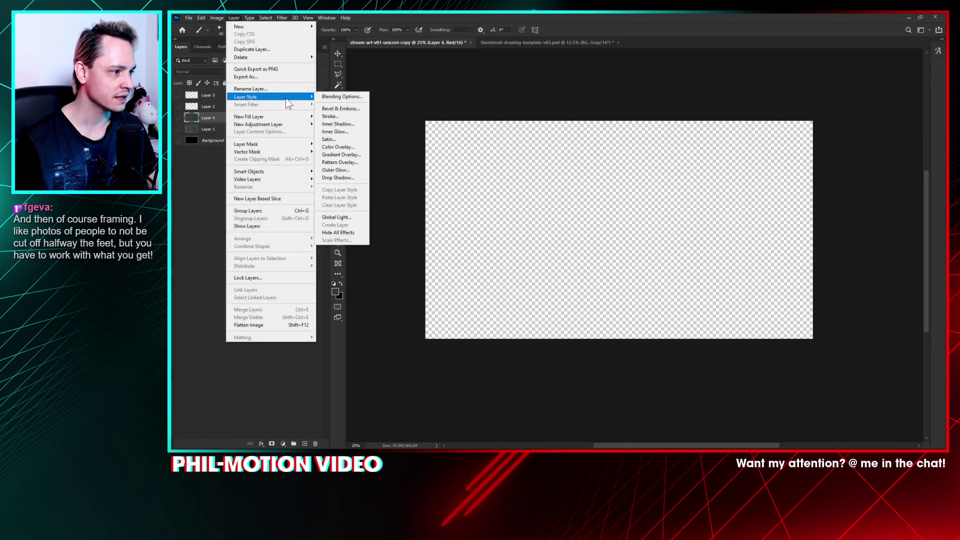
left_click(333, 116)
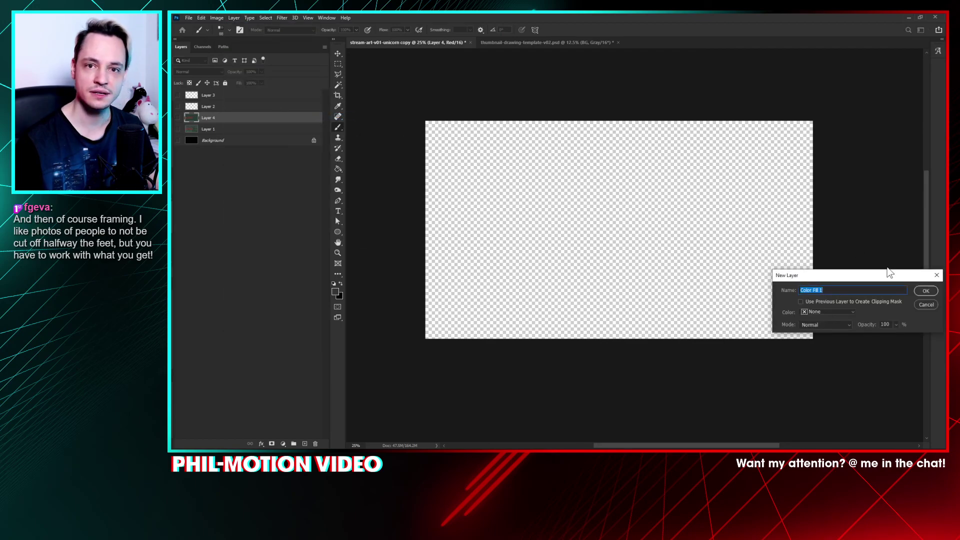
left_click(926, 292)
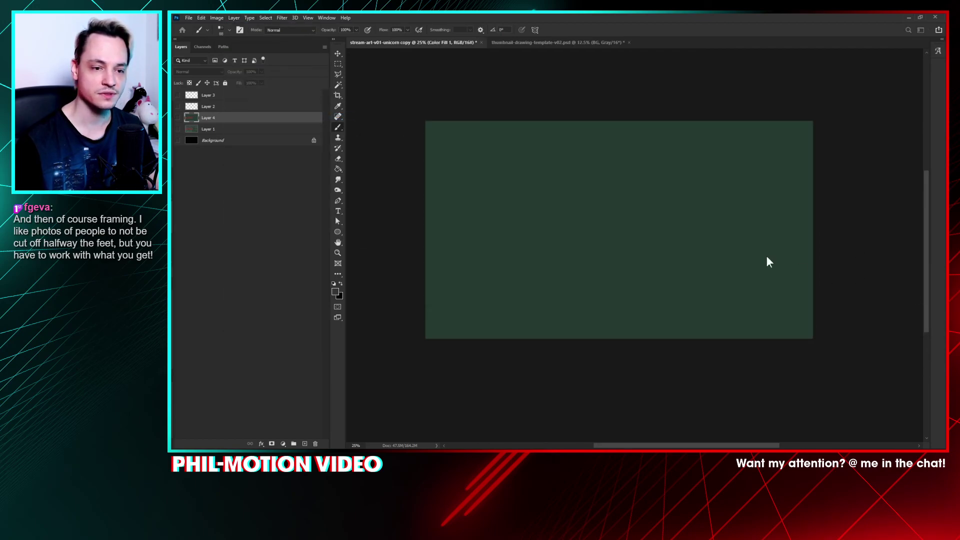
type("320404")
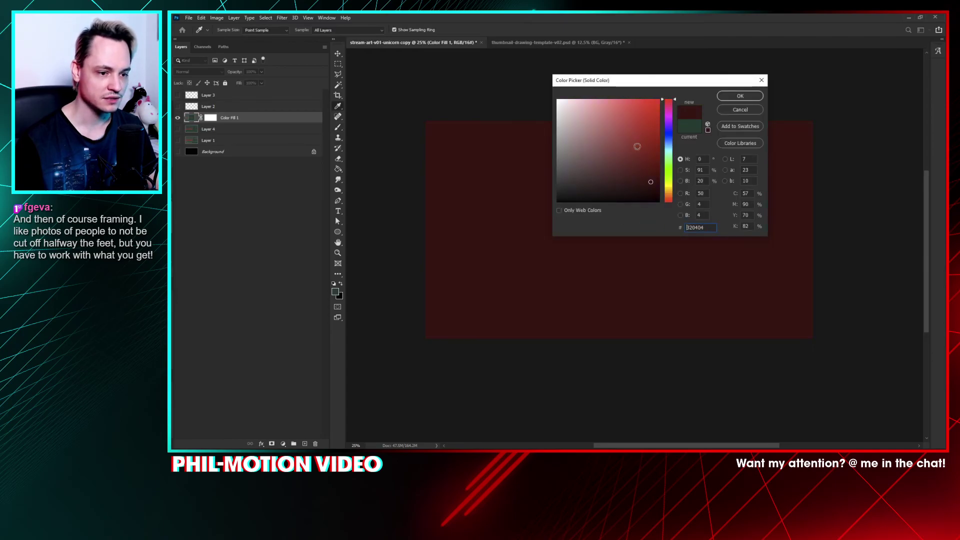
key("ctrl+v")
left_click(740, 95)
key("b")
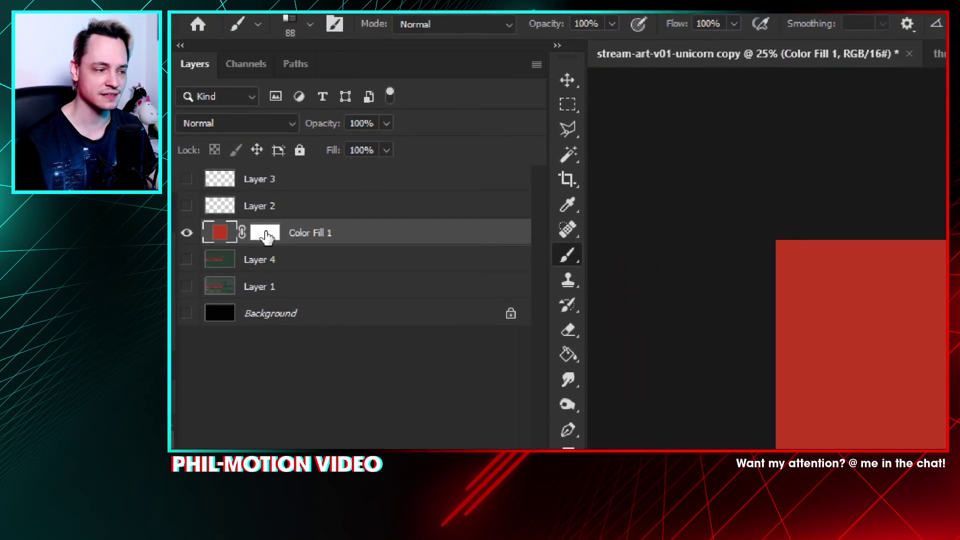
Step: Paste the copied Red channel image into Color Fill 1's layer mask and show the black Background layer
left_click(266, 234, "alt")
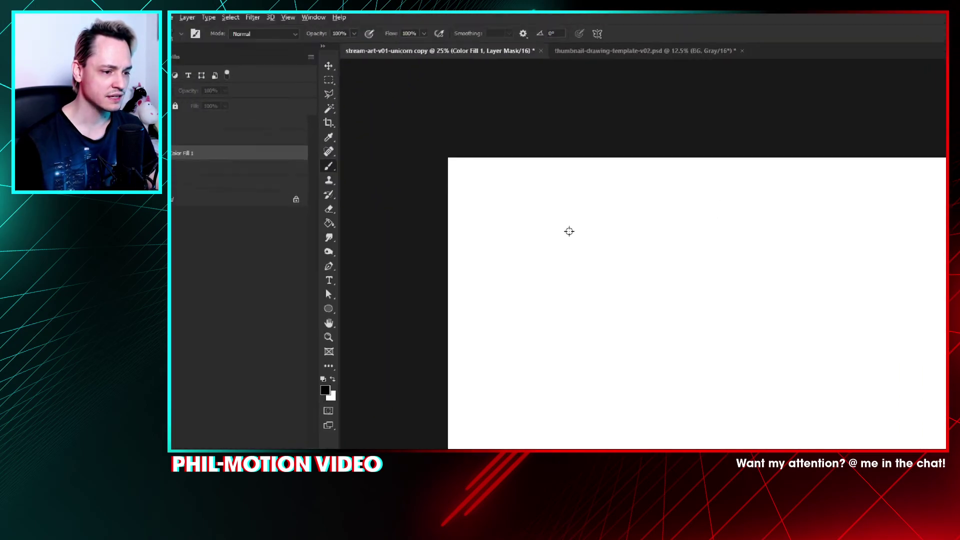
key("ctrl+v")
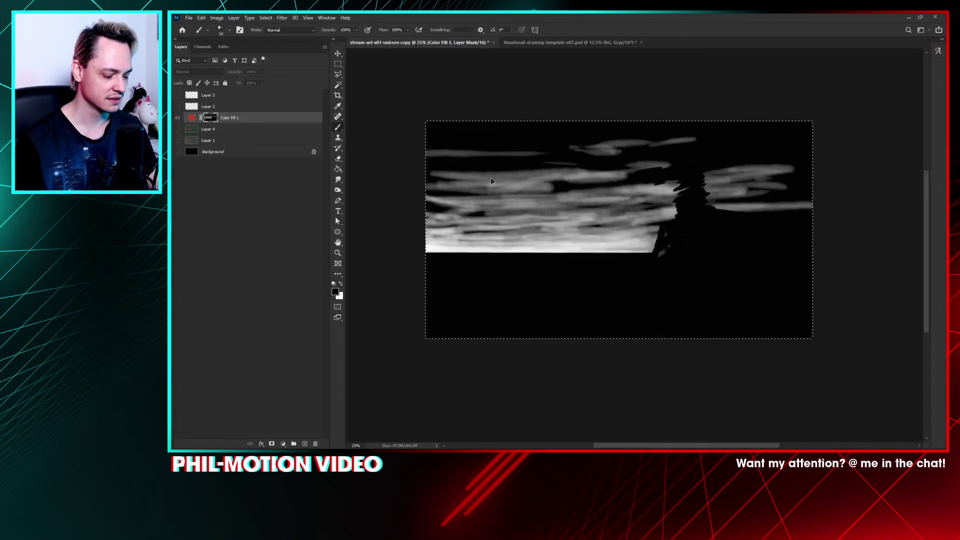
key("ctrl+d")
left_click(300, 222)
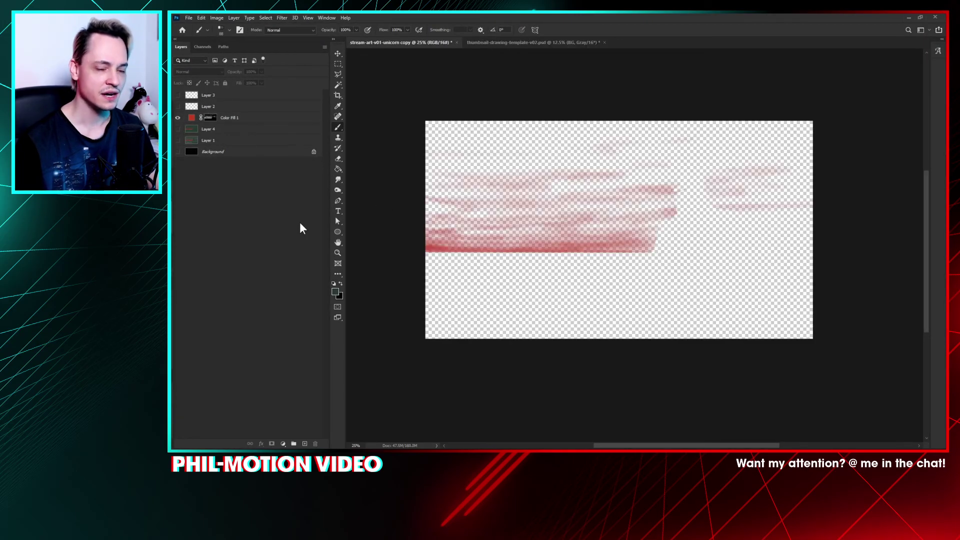
left_click(177, 152)
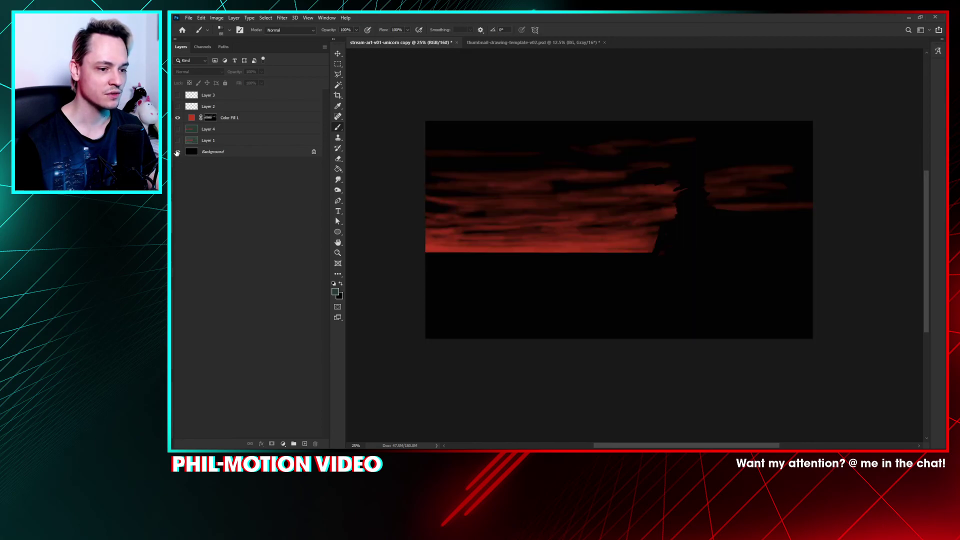
Step: Try a deep blue color for the Color Fill 1 layer
double_click(192, 118)
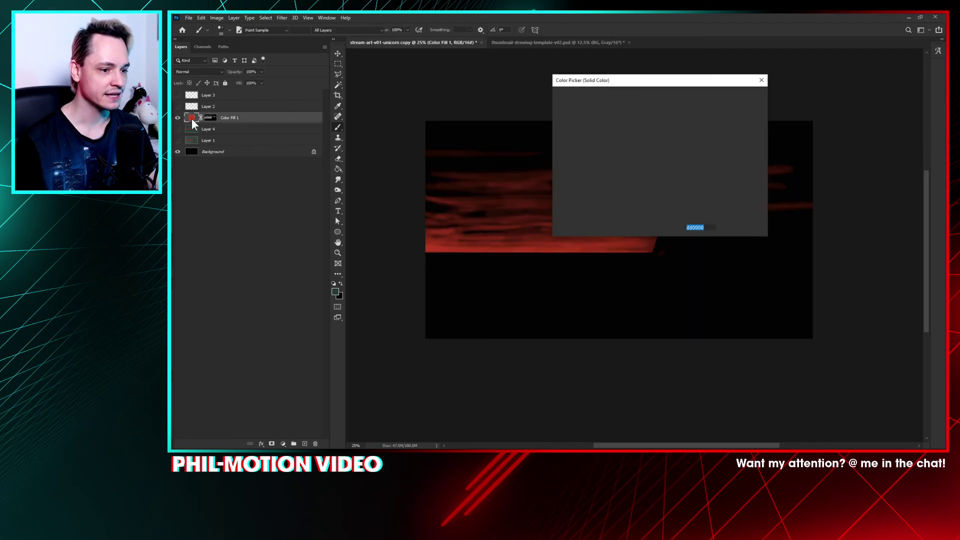
left_click_drag(585, 120, 654, 100)
left_click_drag(668, 150, 669, 134)
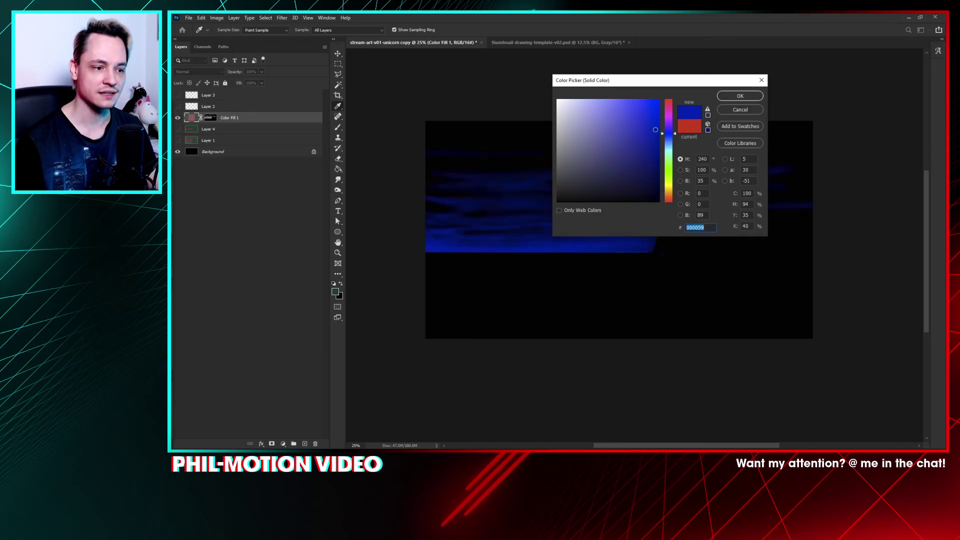
left_click(732, 110)
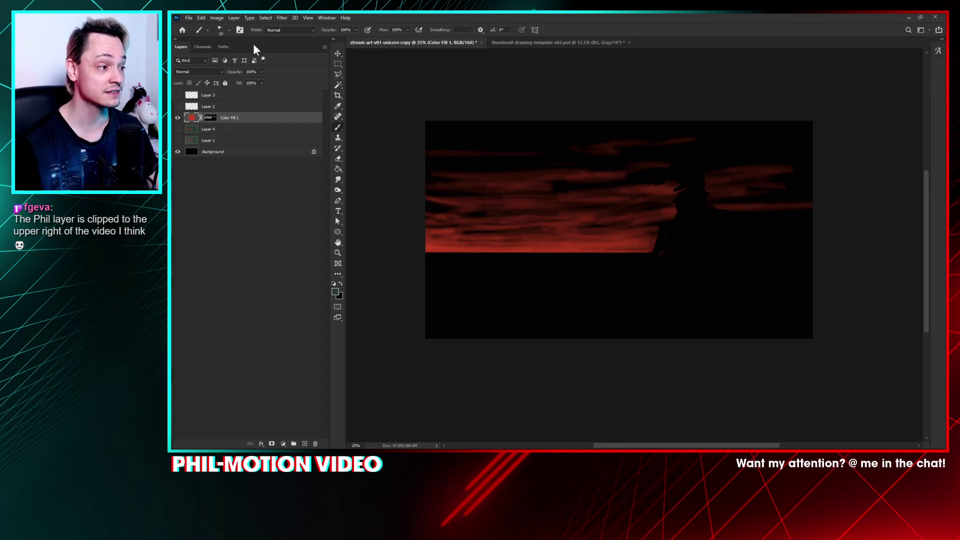
Step: Hide Color Fill 1, show and select Layer 4, and sample its dark green as the foreground color
left_click(211, 119, "alt")
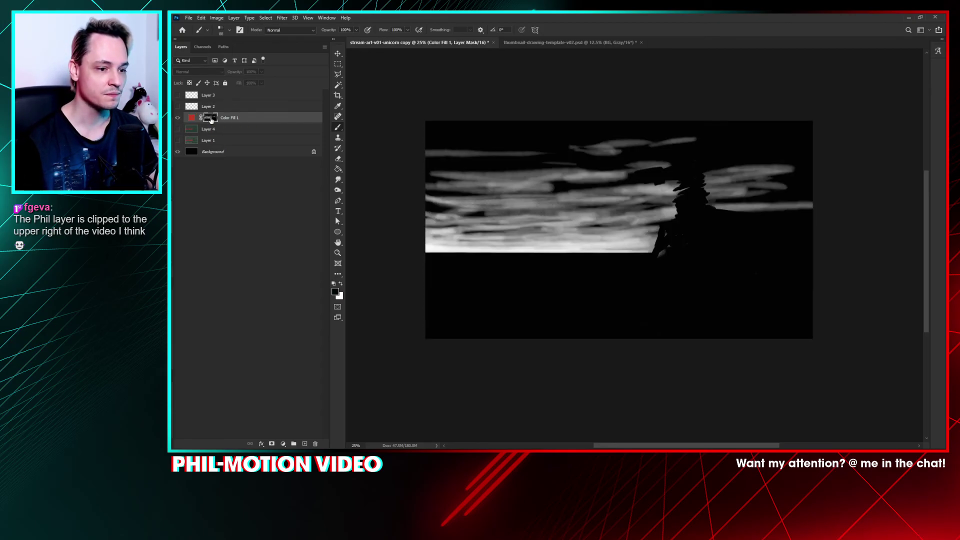
left_click(178, 117)
left_click(178, 129)
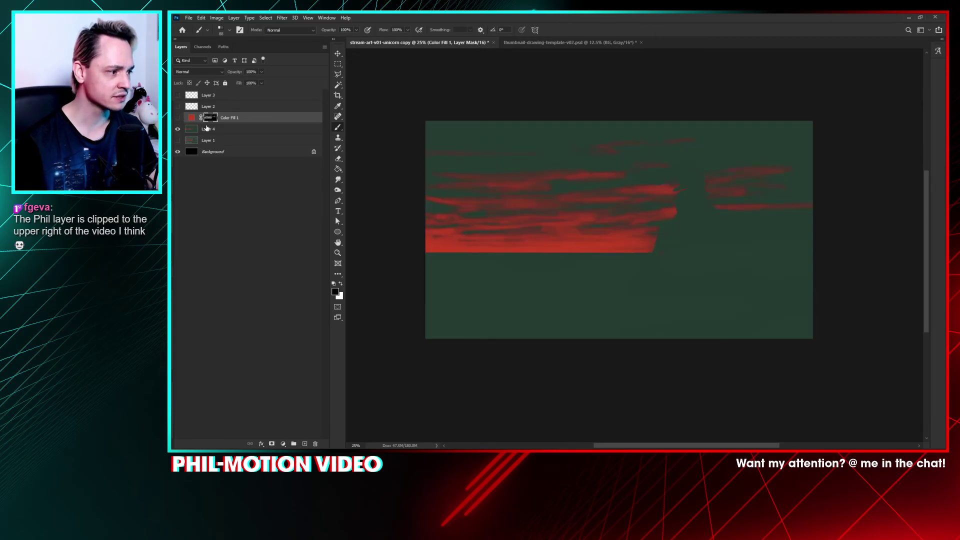
left_click(207, 129)
key("i")
left_click_drag(521, 145, 536, 134)
key("g")
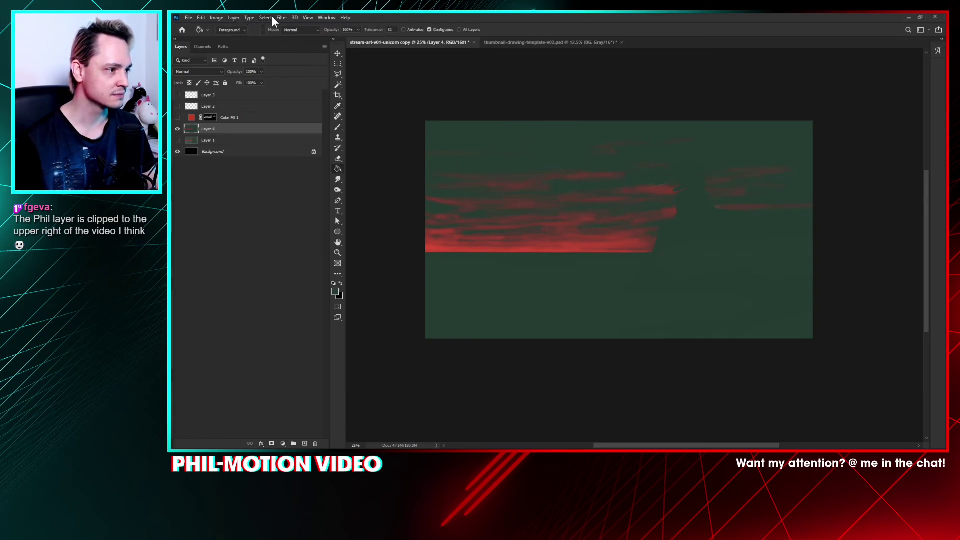
Step: Select the whole canvas and fill Layer 4 with the dark green foreground color at 100% opacity
left_click(337, 64)
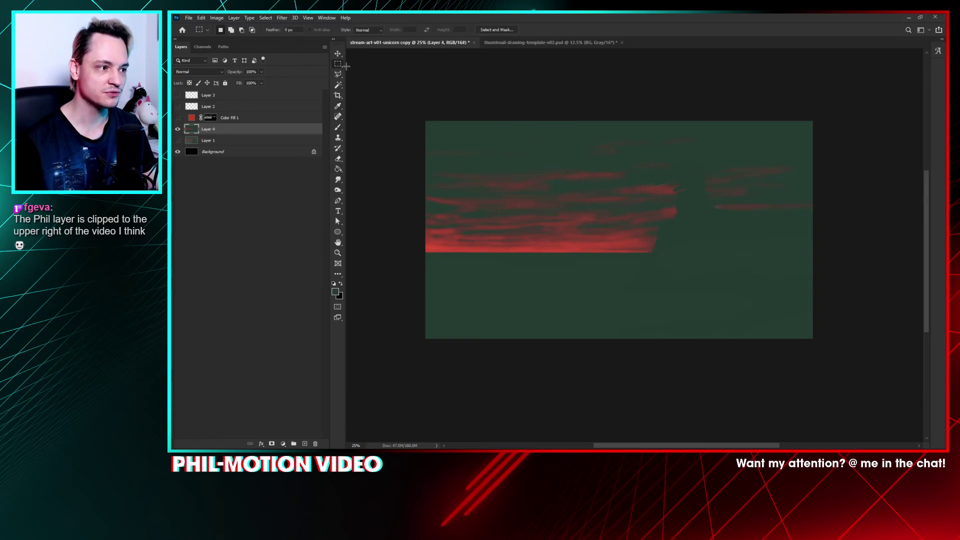
left_click_drag(426, 121, 816, 358)
right_click(678, 260)
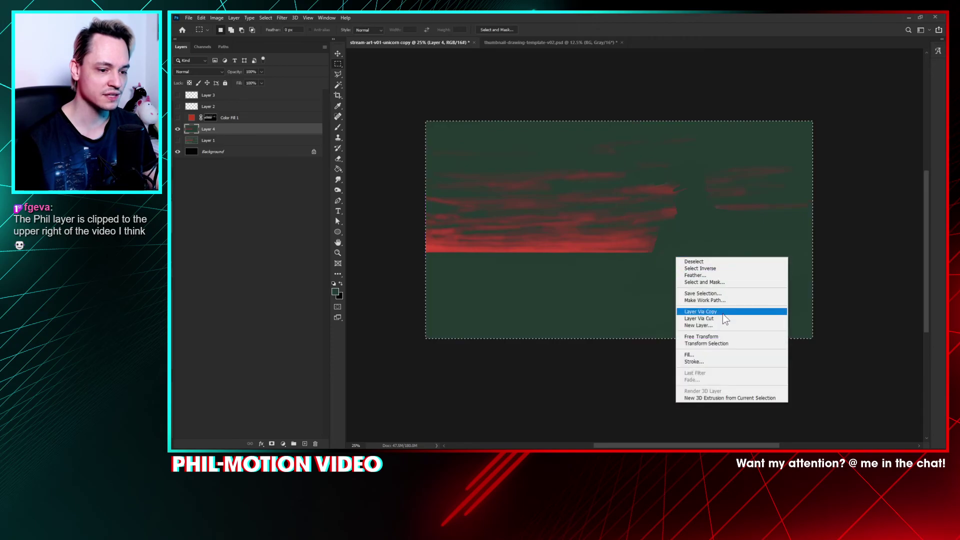
left_click(721, 356)
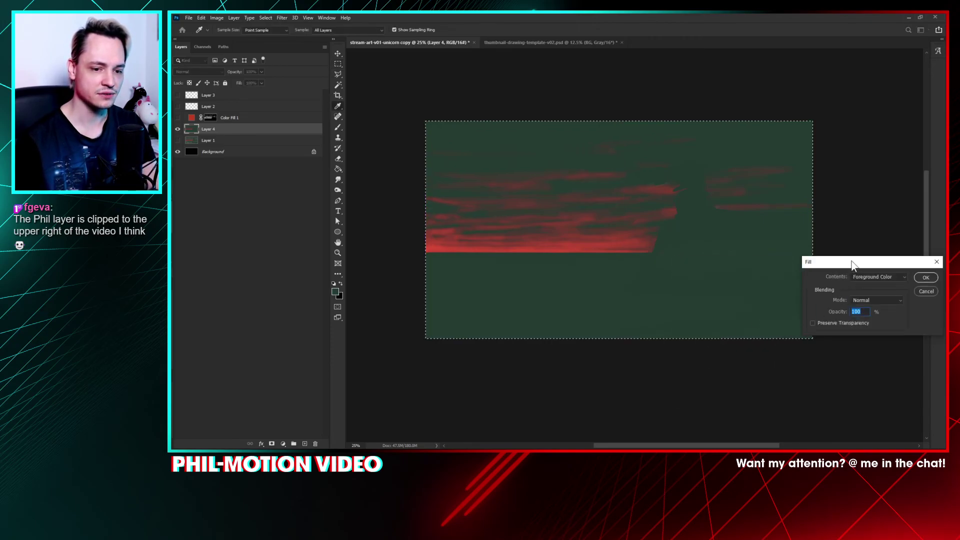
key("Return")
key("ctrl+d")
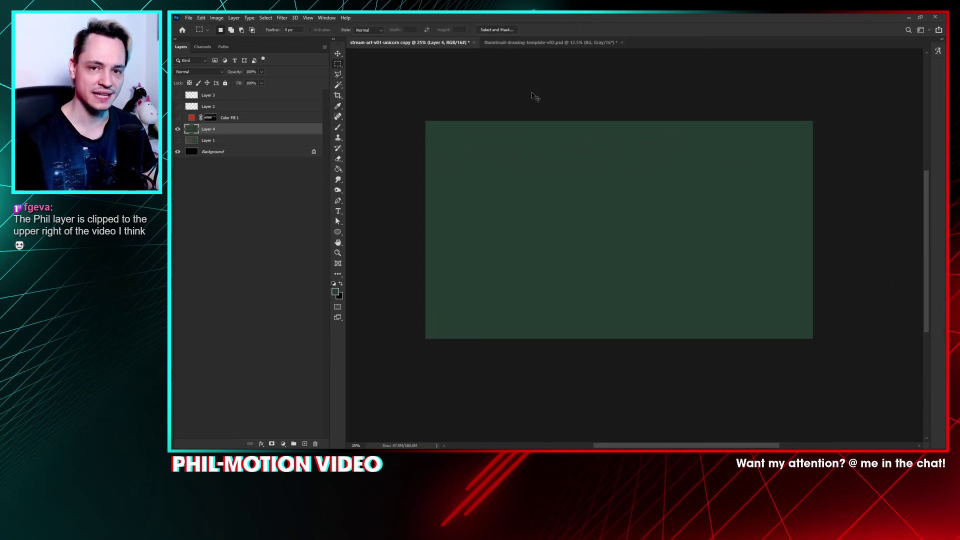
Step: Show Color Fill 1 over the green layer and delete Layer 1
left_click(177, 119)
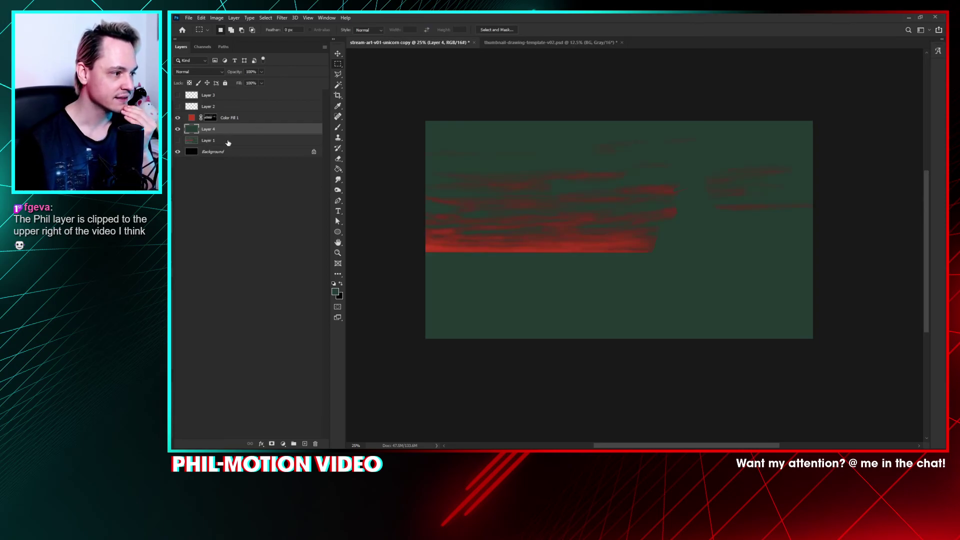
left_click_drag(228, 143, 317, 446)
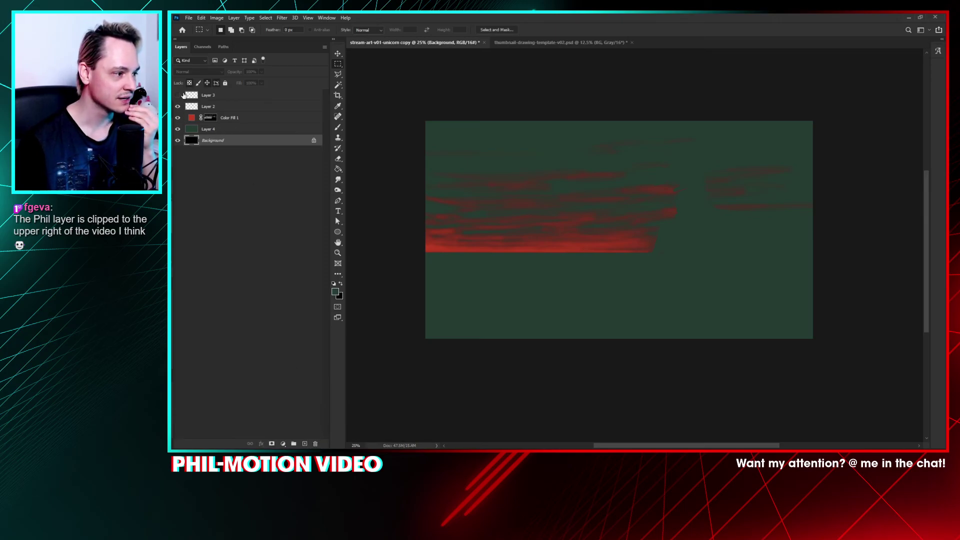
Step: Show Layer 3 with the white sketch lines, rename it guides, and delete Layer 2
double_click(209, 95)
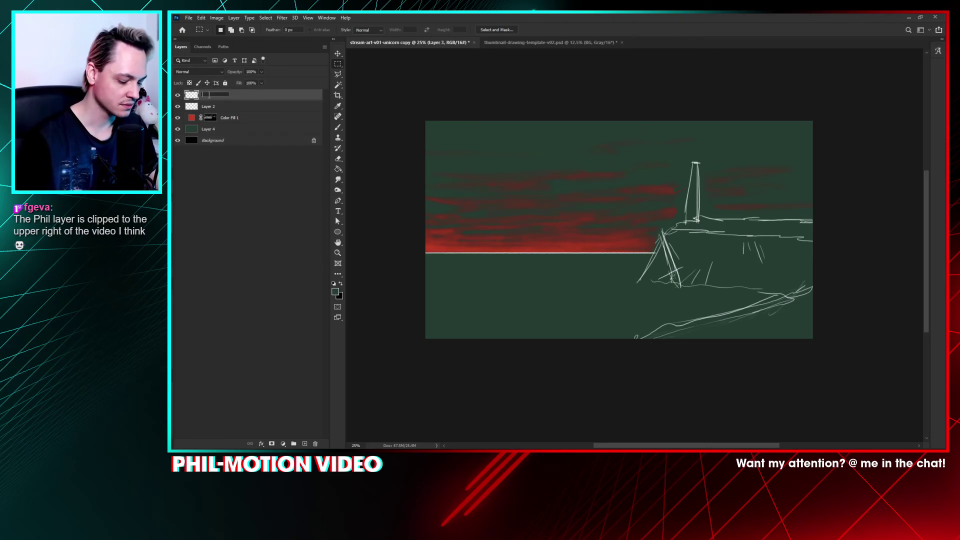
type("guides")
key("Return")
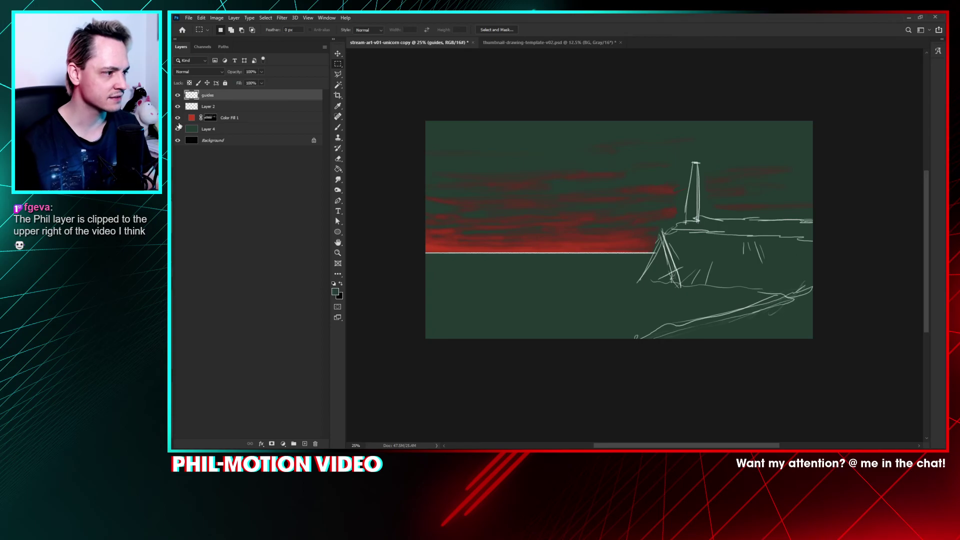
left_click_drag(208, 107, 315, 444)
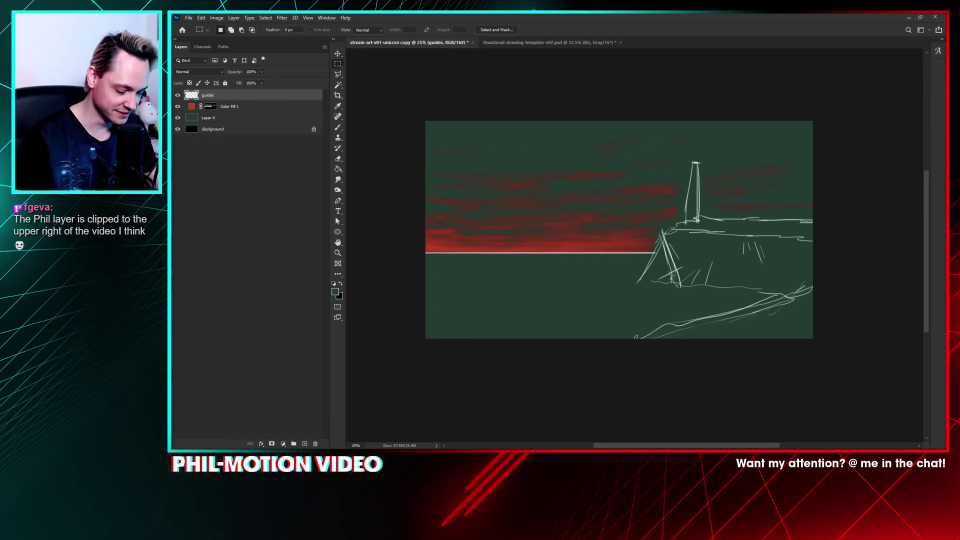
Step: Save the painting as stream-art-v02-lighthouse.psd with Maximize Compatibility on
key("ctrl+s")
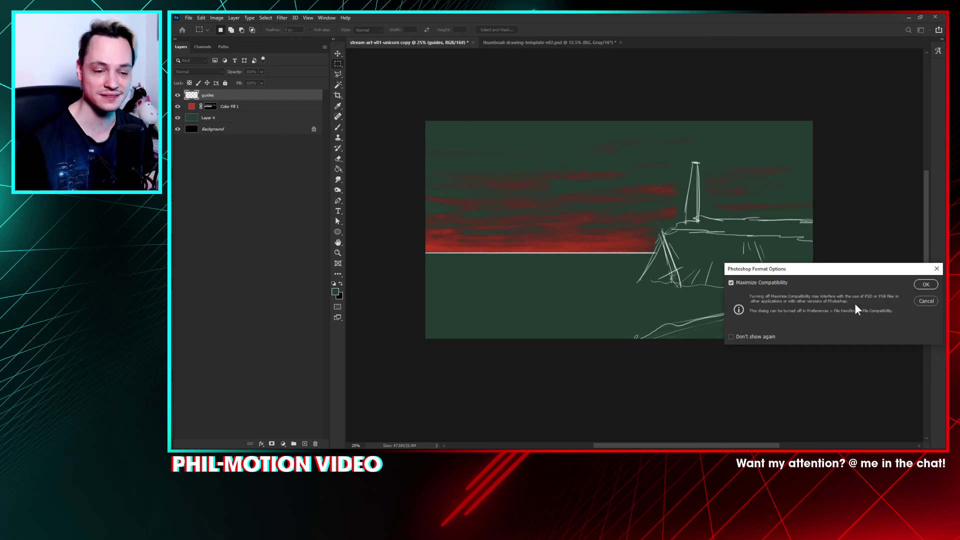
left_click(925, 284)
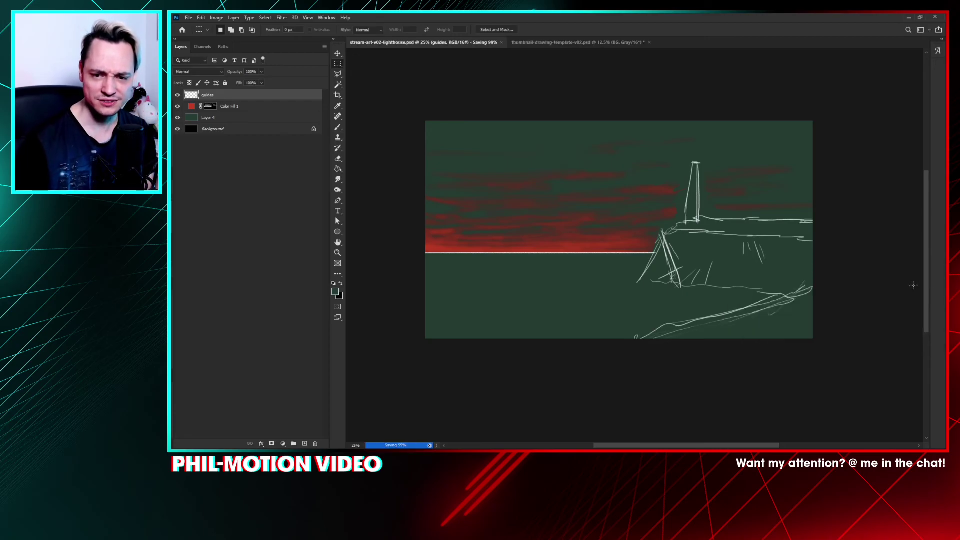
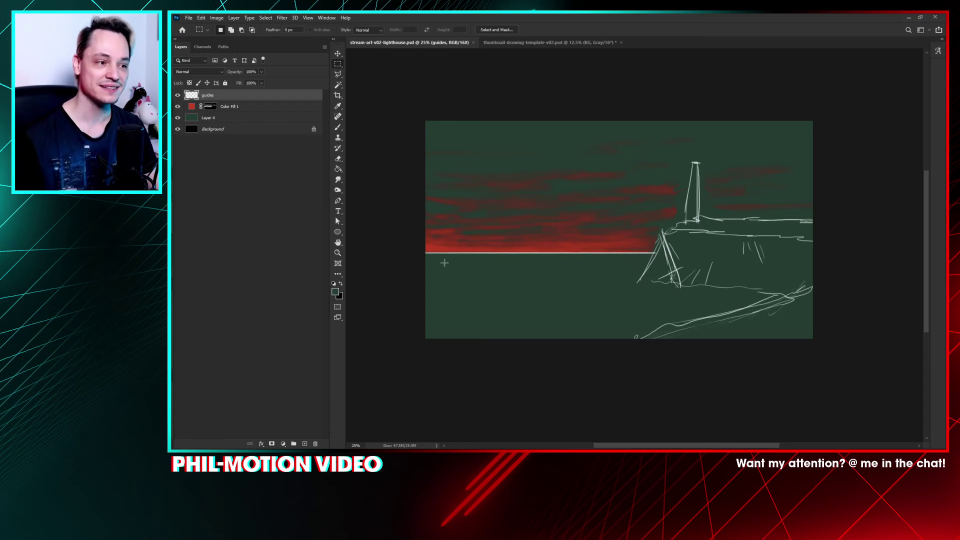
Step: In thumbnail-drawing-template-v02.psd, brush a simple white head-and-shoulders figure into the first frame on Layer 1 of the Content group
left_click(520, 43)
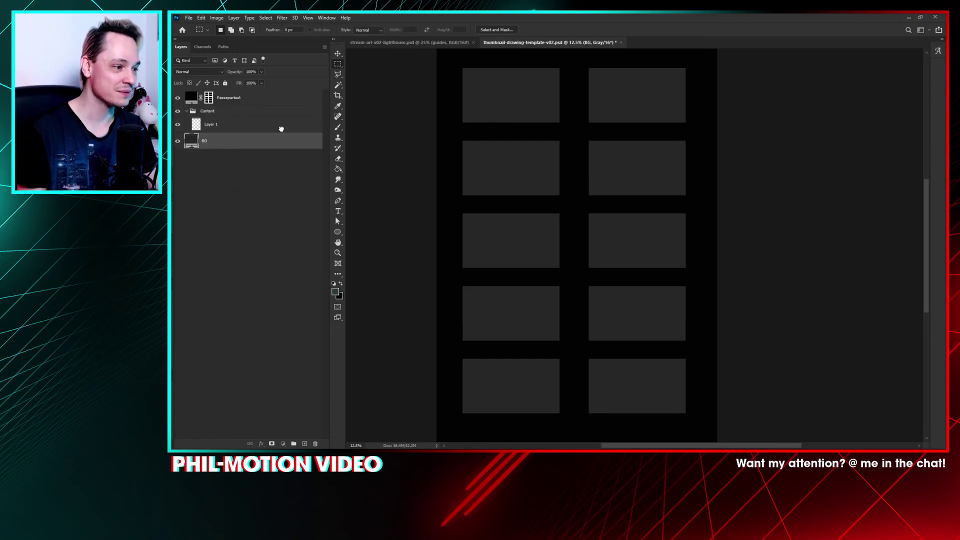
left_click(281, 128)
left_click(338, 127)
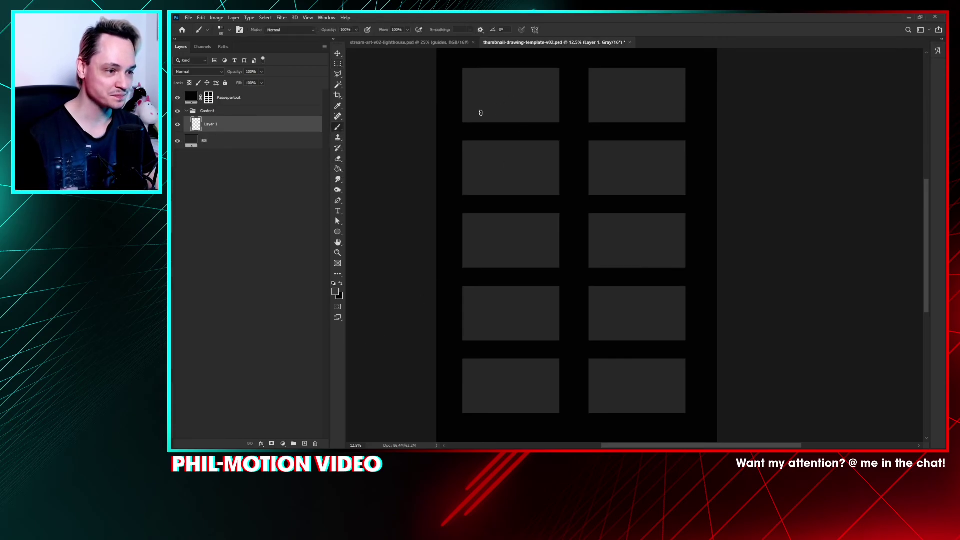
key("d")
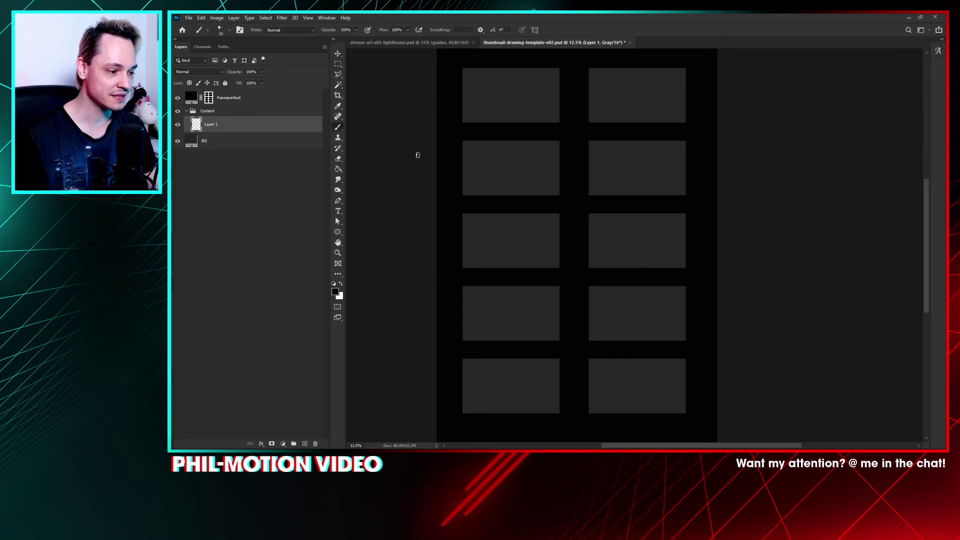
key("x")
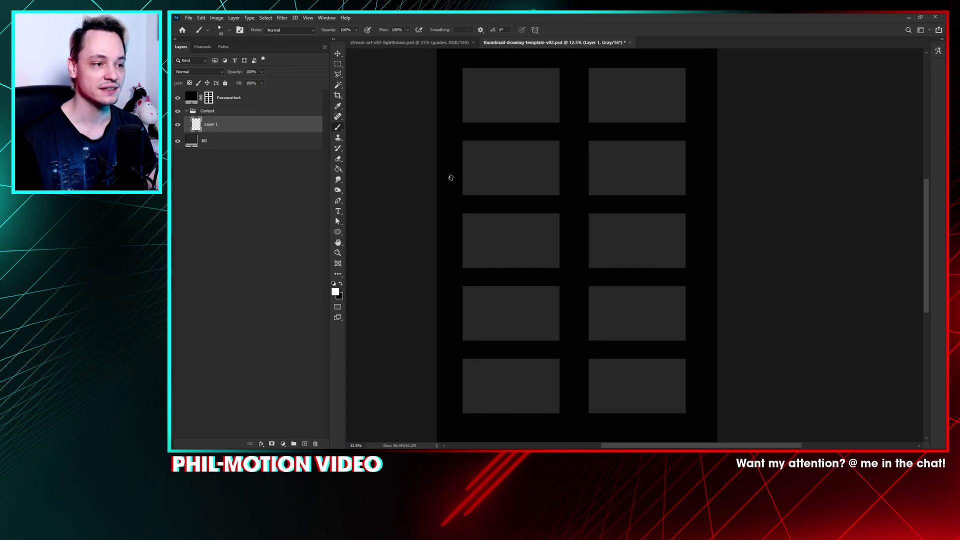
left_click_drag(462, 182, 466, 205)
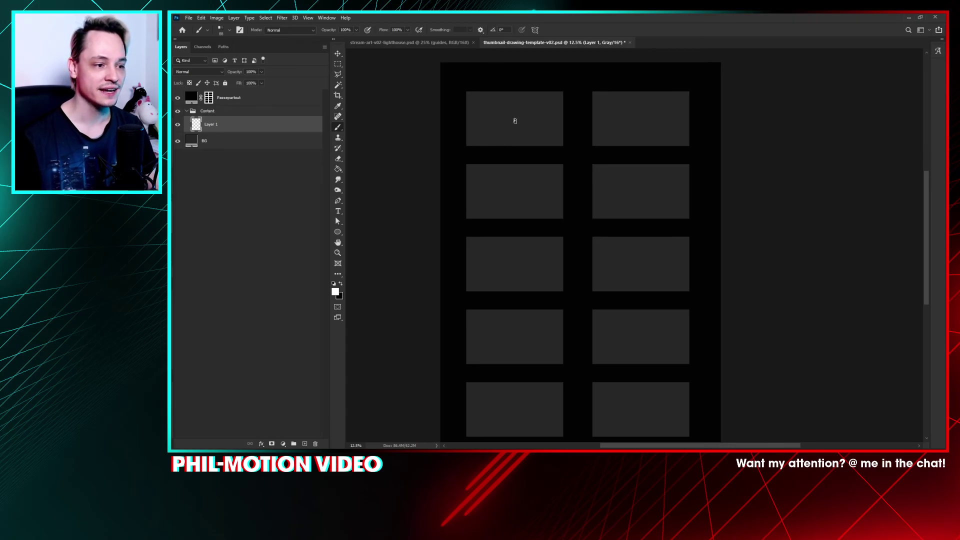
mouse_move(506, 114)
left_mouse_down()
mouse_move(502, 135)
mouse_move(520, 127)
mouse_move(520, 145)
mouse_move(510, 119)
left_mouse_up()
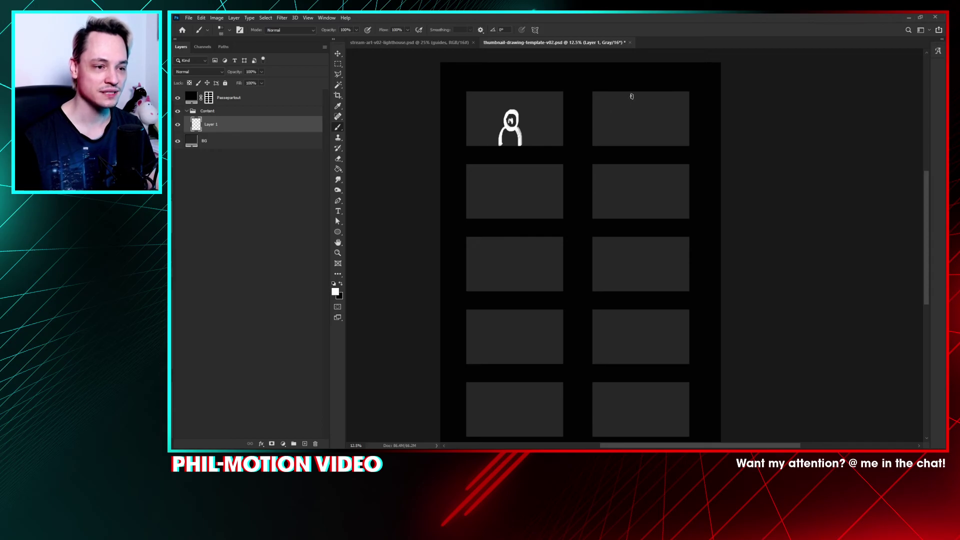
Step: Brush a larger white head-and-shoulders figure filling the second frame, and try a vertical stroke above the first figure's head, undoing it
mouse_move(629, 95)
left_mouse_down()
mouse_move(650, 109)
mouse_move(631, 94)
mouse_move(621, 146)
left_mouse_up()
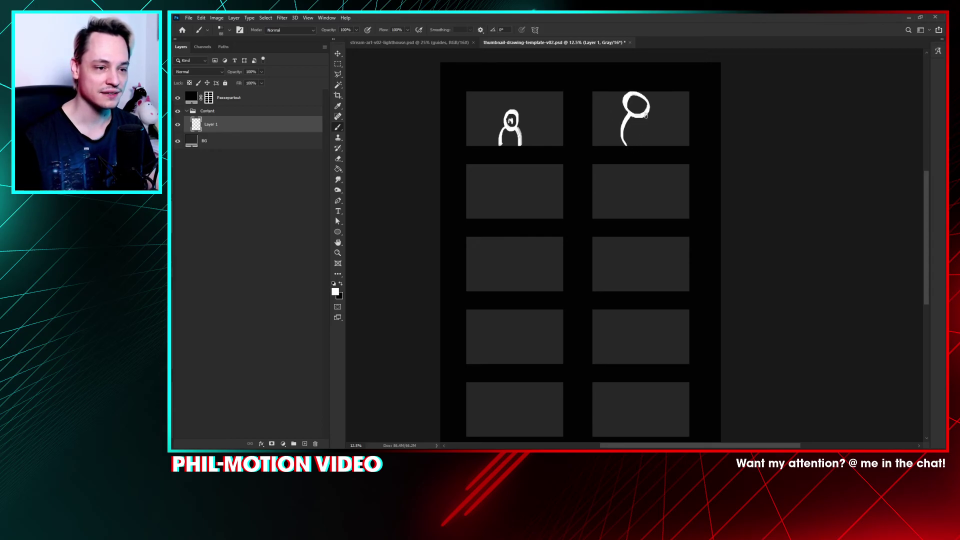
mouse_move(645, 113)
left_mouse_down()
mouse_move(651, 146)
mouse_move(620, 147)
left_mouse_up()
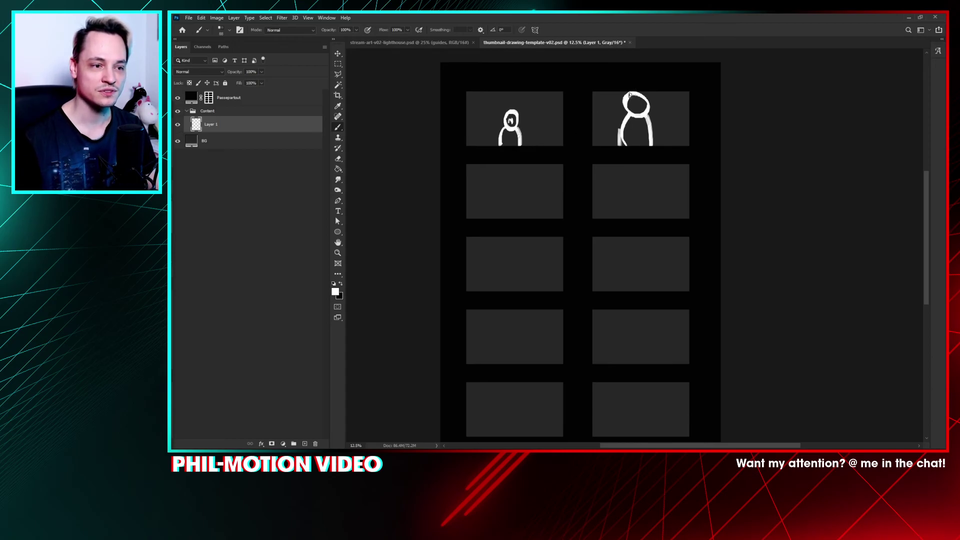
left_click_drag(629, 90, 646, 93)
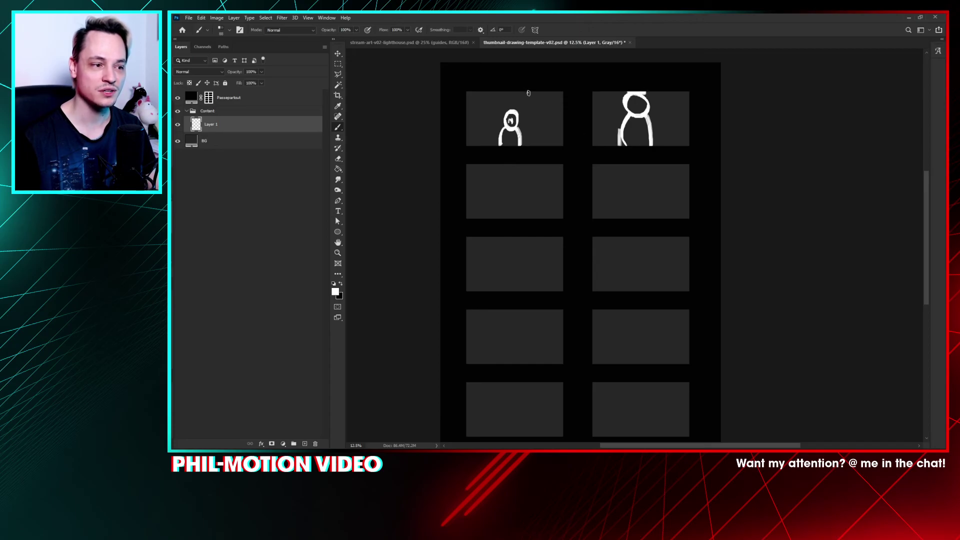
left_click_drag(511, 94, 511, 110)
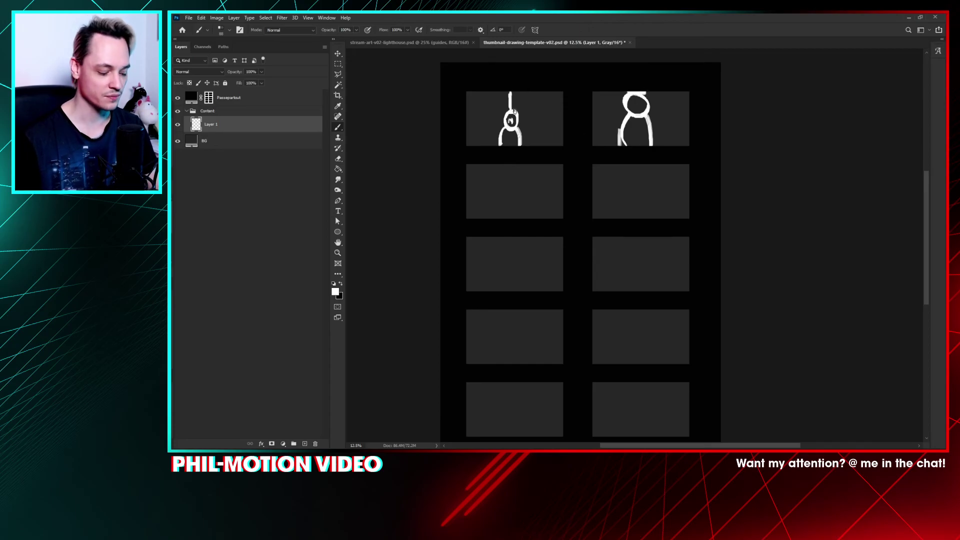
key("ctrl+z")
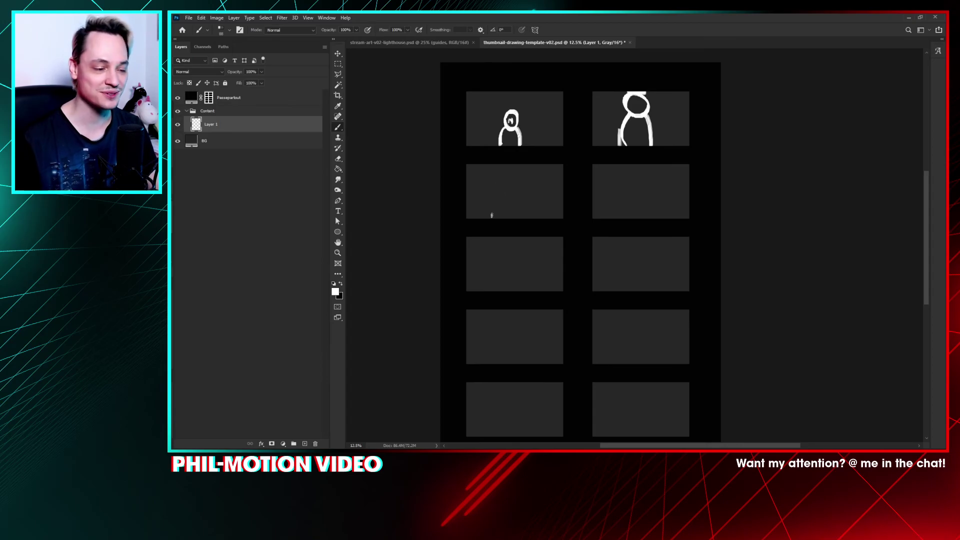
Step: Brush a crowd of small white figures in the first frame of the second row and outline it with a rough rectangle
mouse_move(489, 191)
left_mouse_down()
mouse_move(503, 181)
mouse_move(538, 189)
left_mouse_up()
mouse_move(485, 208)
left_mouse_down()
mouse_move(520, 196)
mouse_move(541, 199)
mouse_move(530, 222)
left_mouse_up()
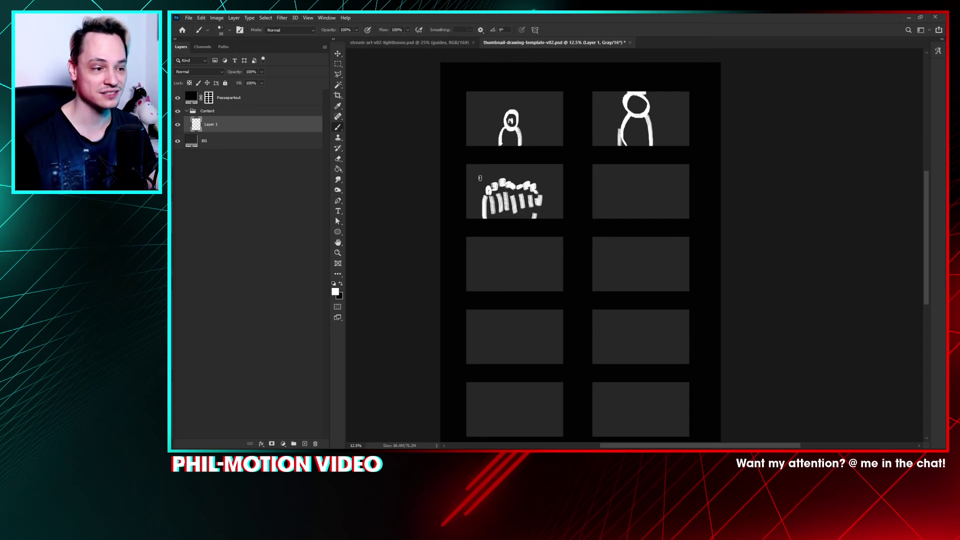
mouse_move(477, 217)
left_mouse_down()
mouse_move(476, 176)
mouse_move(544, 178)
mouse_move(542, 214)
left_mouse_up()
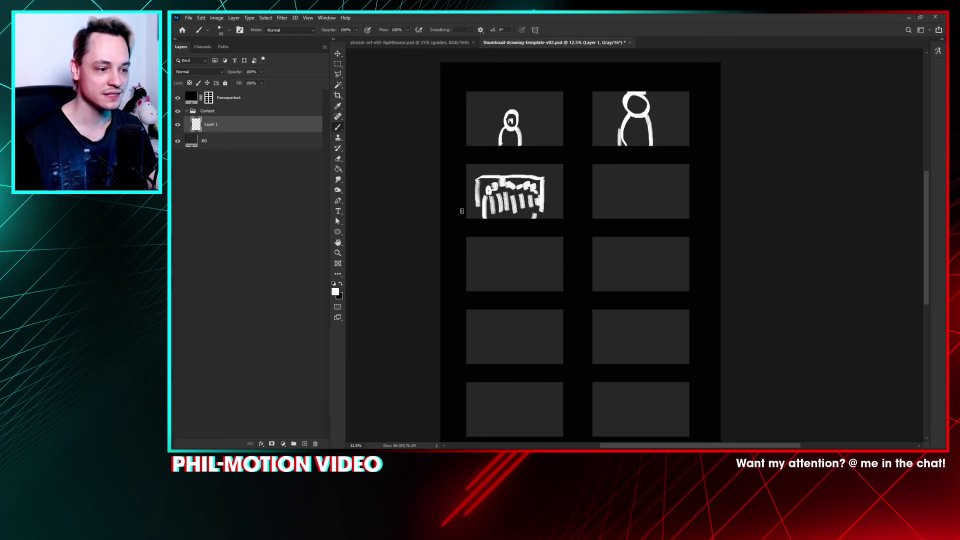
mouse_move(475, 202)
left_mouse_down()
mouse_move(506, 216)
mouse_move(540, 209)
left_mouse_up()
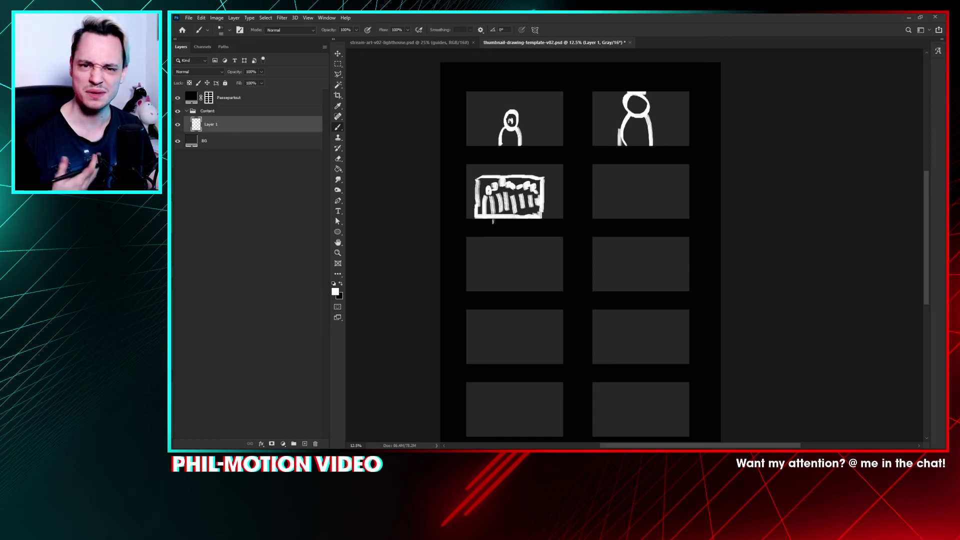
mouse_move(477, 181)
left_mouse_down()
mouse_move(476, 201)
mouse_move(491, 171)
left_mouse_up()
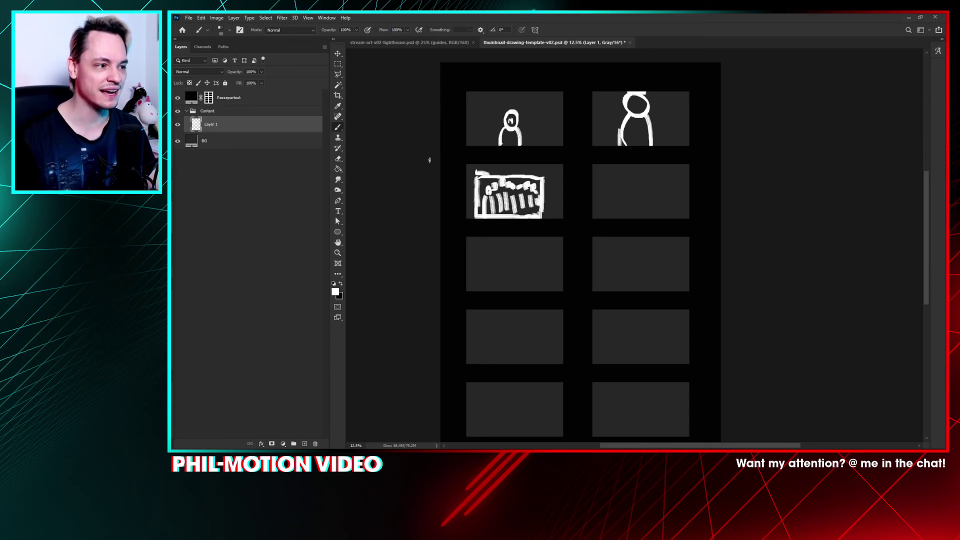
Step: Clear the crowd sketch and both figure sketches from Layer 1 using rectangular selections, leaving nothing selected
left_click(338, 64)
mouse_move(461, 158)
left_mouse_down()
mouse_move(545, 240)
mouse_move(548, 217)
left_mouse_up()
key("Delete")
key("ctrl+d")
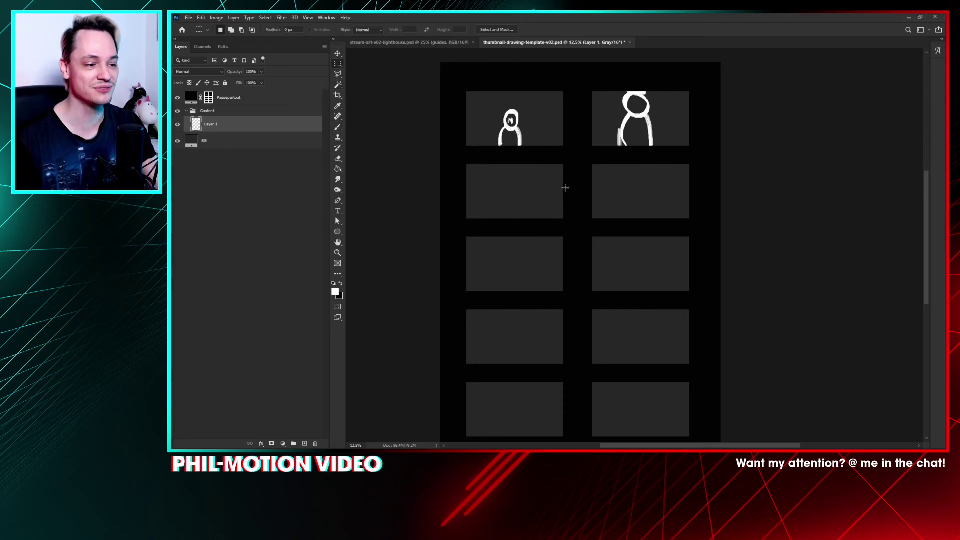
left_click_drag(675, 82, 463, 166)
key("Delete")
key("ctrl+d")
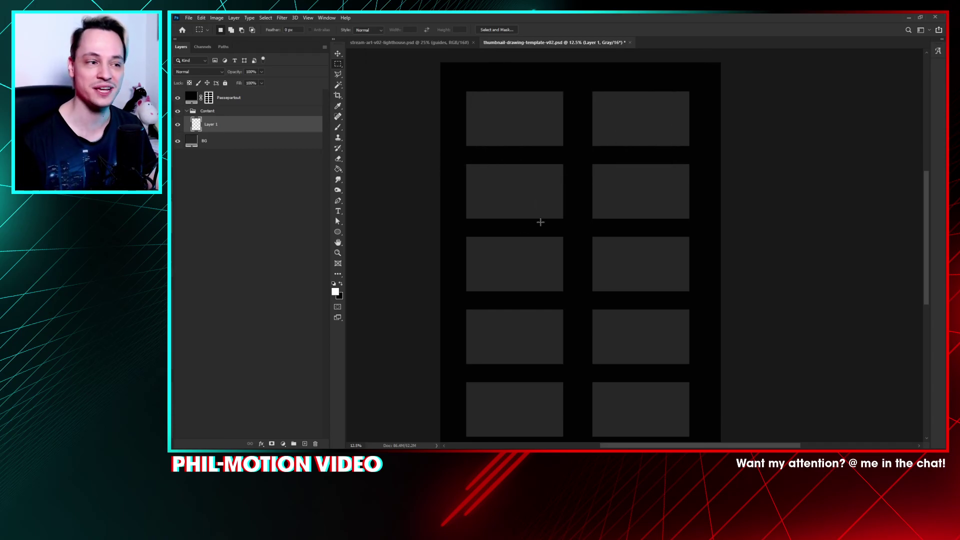
Step: Switch to stream-art-v02-lighthouse.psd, target the Color Fill 1 mask, and try a black brush stroke over the red horizon glow, undoing it
key("b")
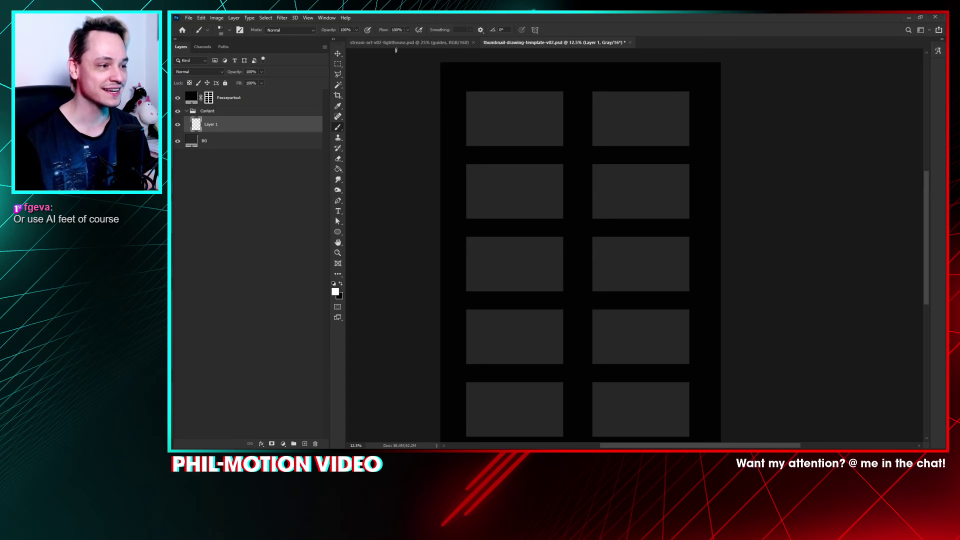
left_click(392, 44)
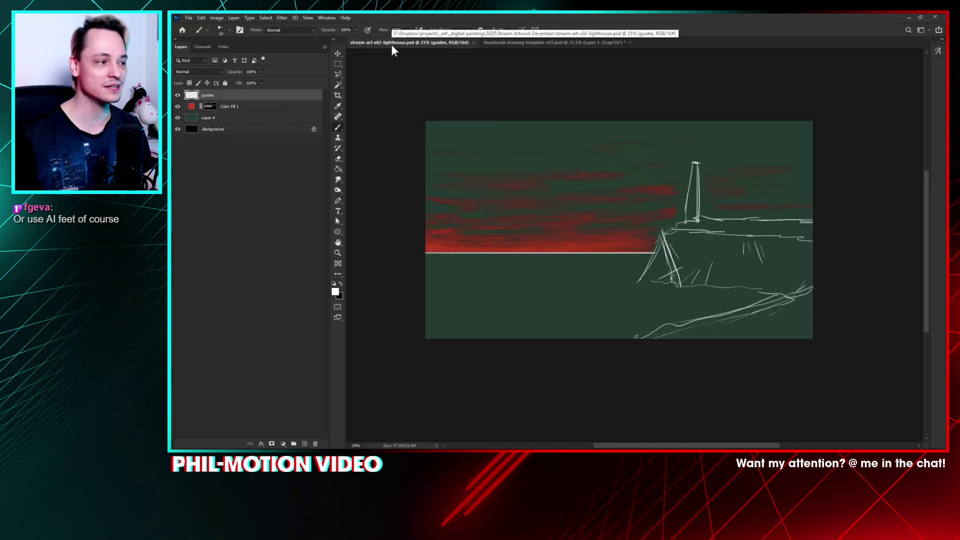
left_click(253, 106)
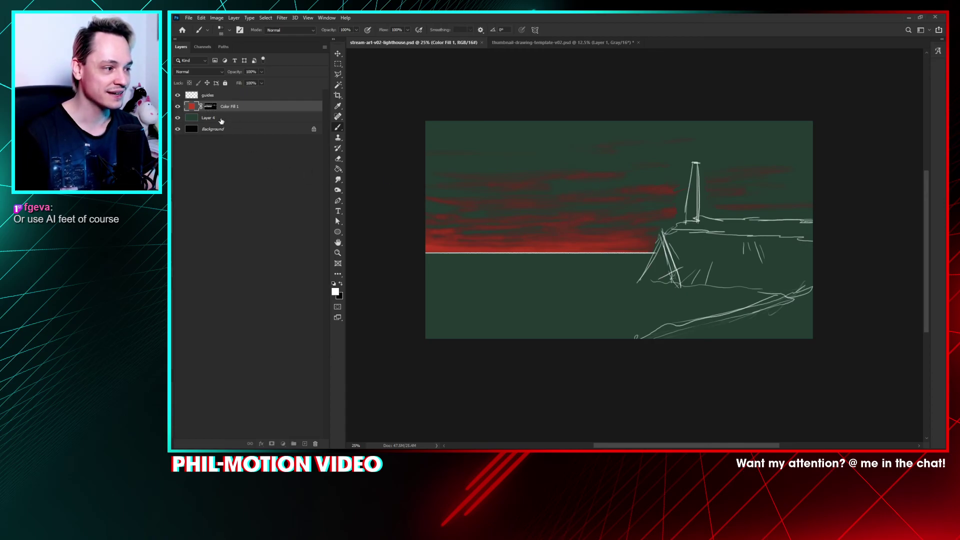
left_click(210, 106)
left_click_drag(484, 246, 519, 243)
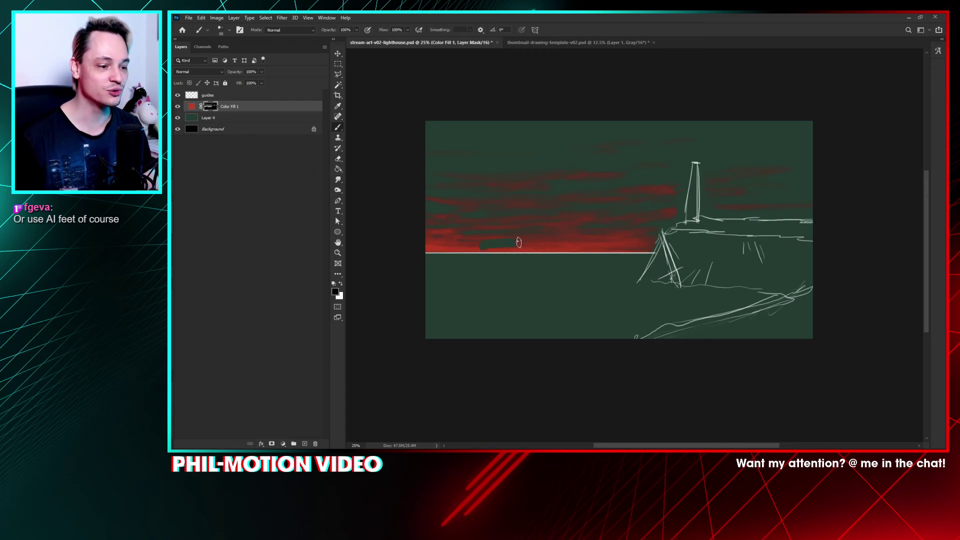
key("ctrl+z")
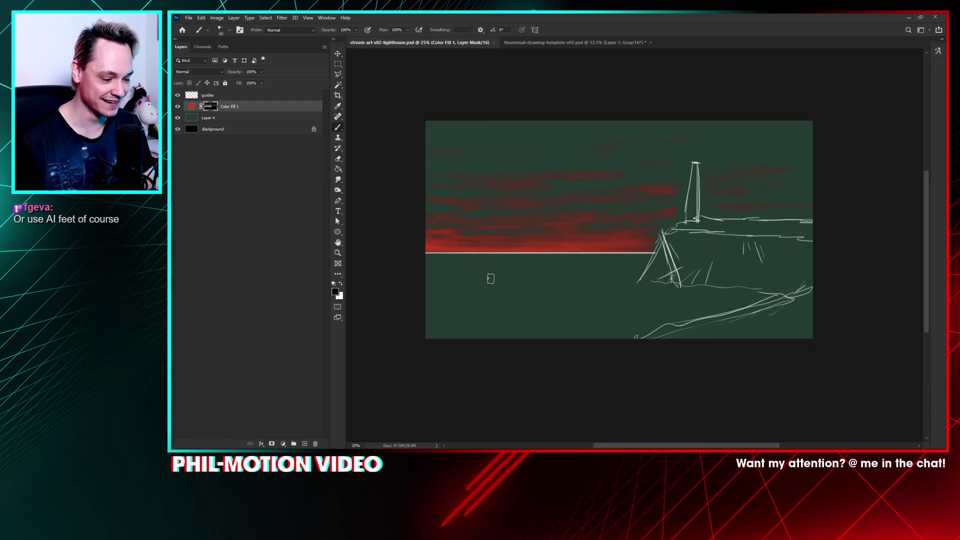
Step: With the Charcoal 4 brush and white, paint a red streak behind the lighthouse base on the Color Fill 1 mask
right_click(568, 214)
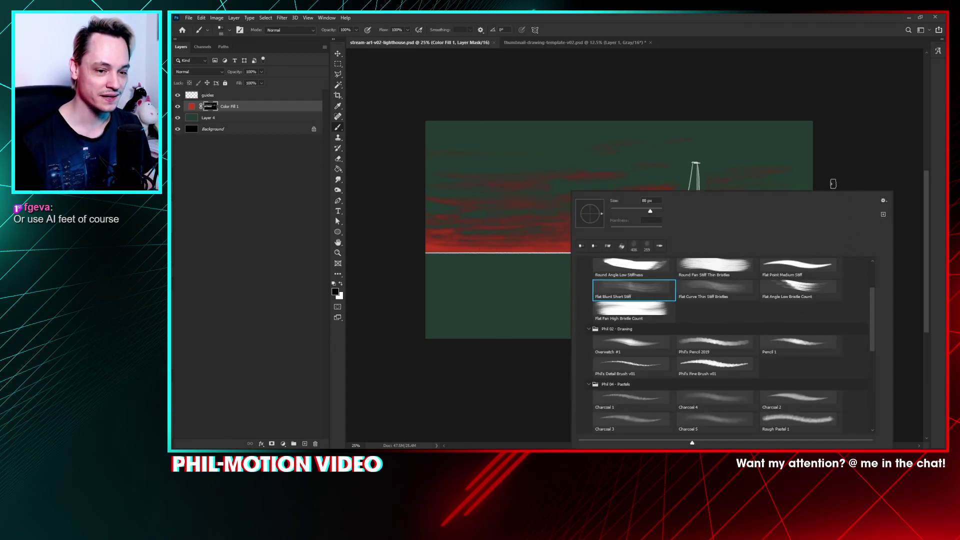
right_click(705, 142)
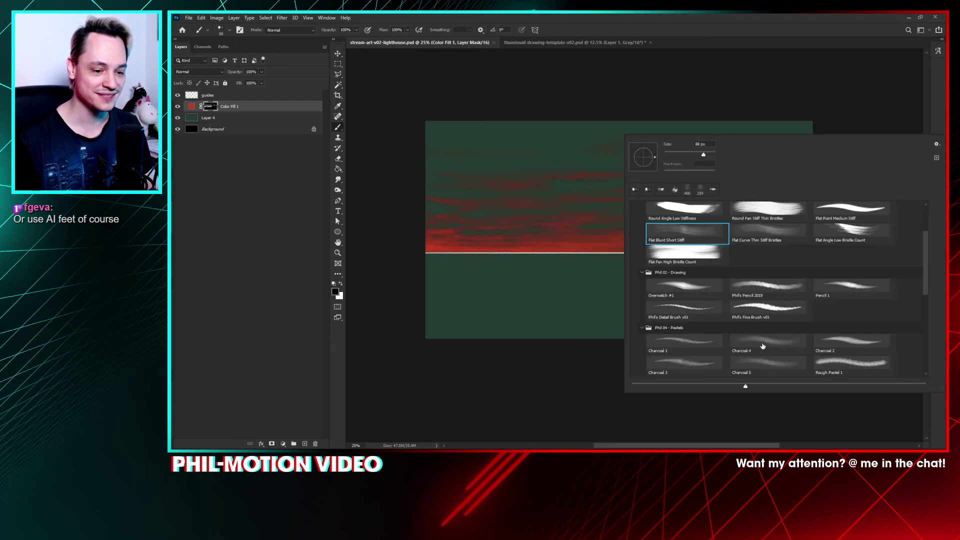
left_click(763, 346)
key("Escape")
key("x")
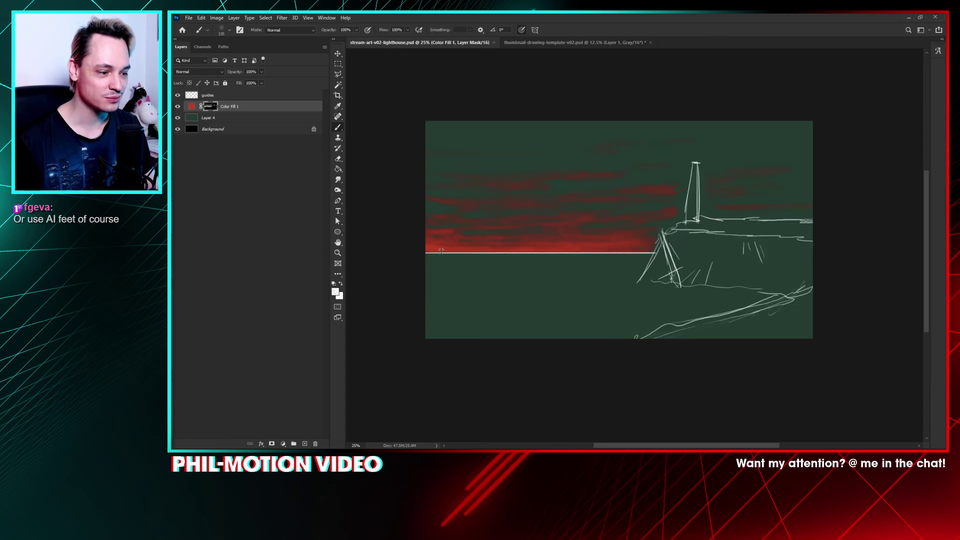
left_click(558, 230)
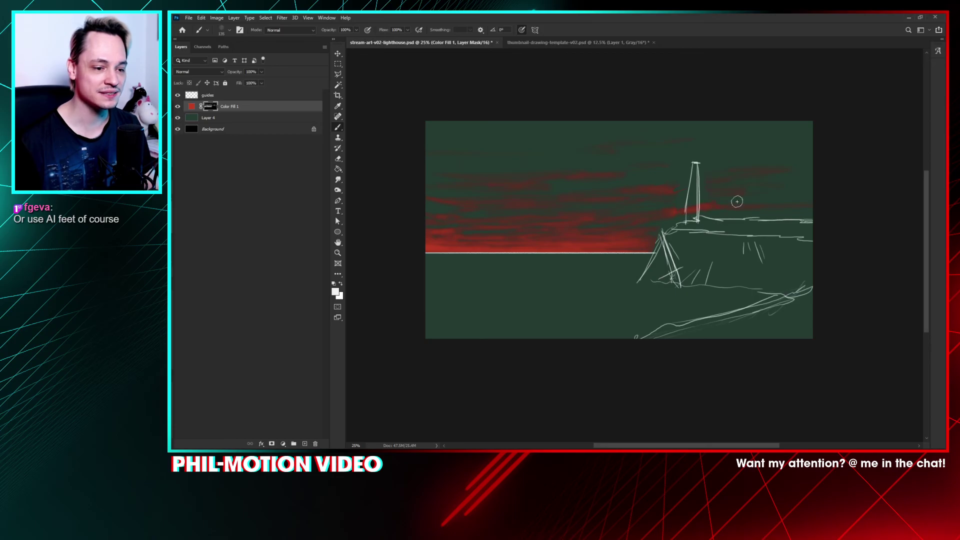
Step: Smudge the red streak behind the lighthouse outward to the right with a 67 px soft Smudge tool
key("r")
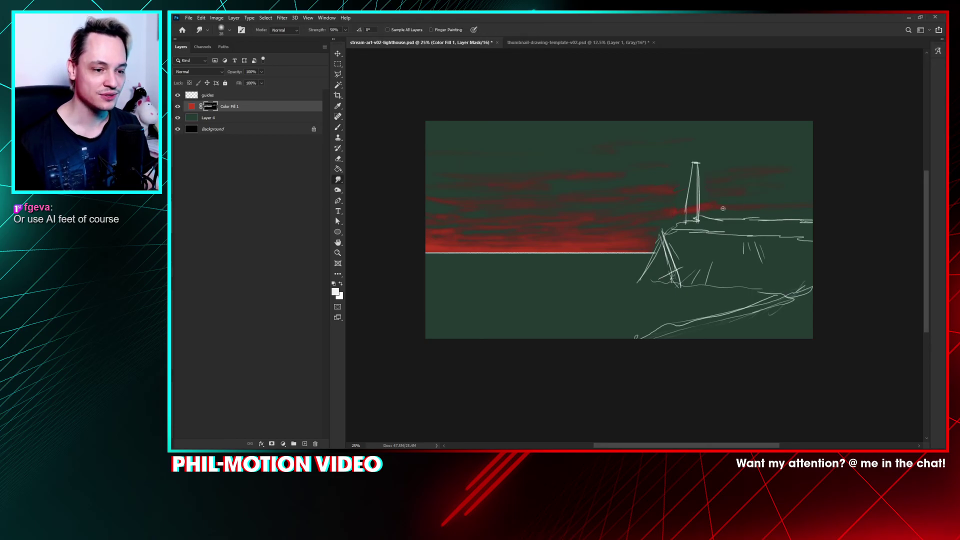
right_click(701, 194)
left_click_drag(670, 208, 676, 209)
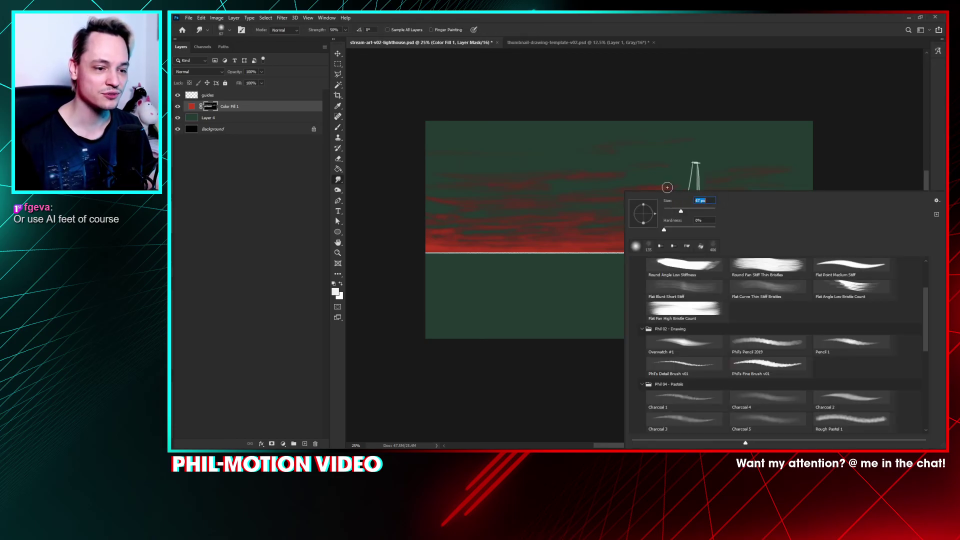
key("Return")
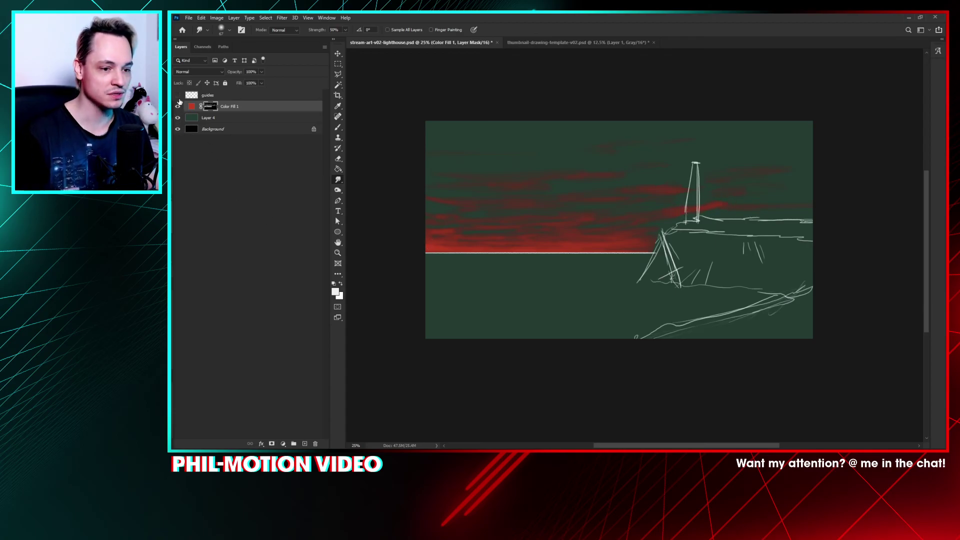
Step: Hide the guides layer and, using default colors, erase the red streaks in the right part of the sky on the Color Fill 1 mask
left_click(177, 95)
key("e")
left_click_drag(712, 208, 803, 205)
key("ctrl+z")
key("d")
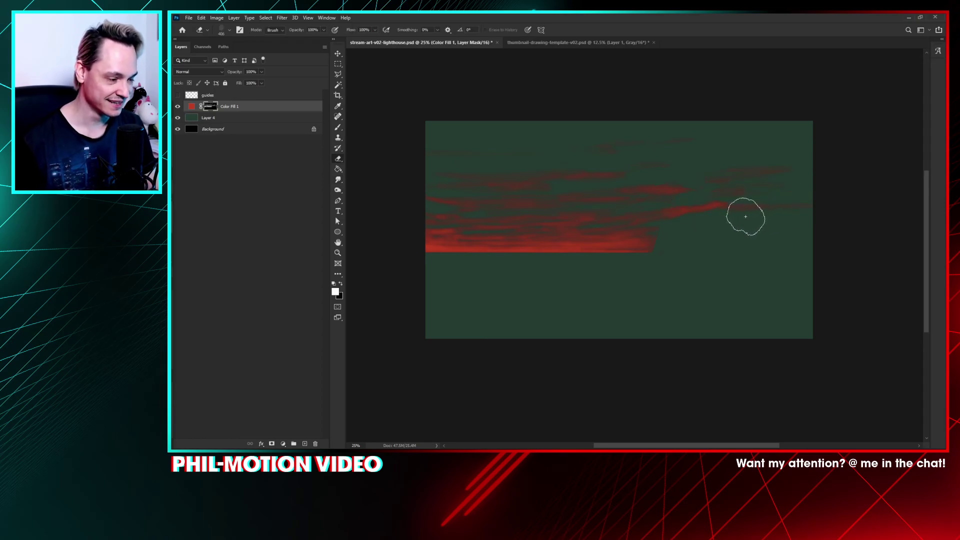
mouse_move(739, 214)
left_mouse_down()
mouse_move(800, 201)
mouse_move(715, 203)
mouse_move(738, 205)
left_mouse_up()
key("x")
key("ctrl+z")
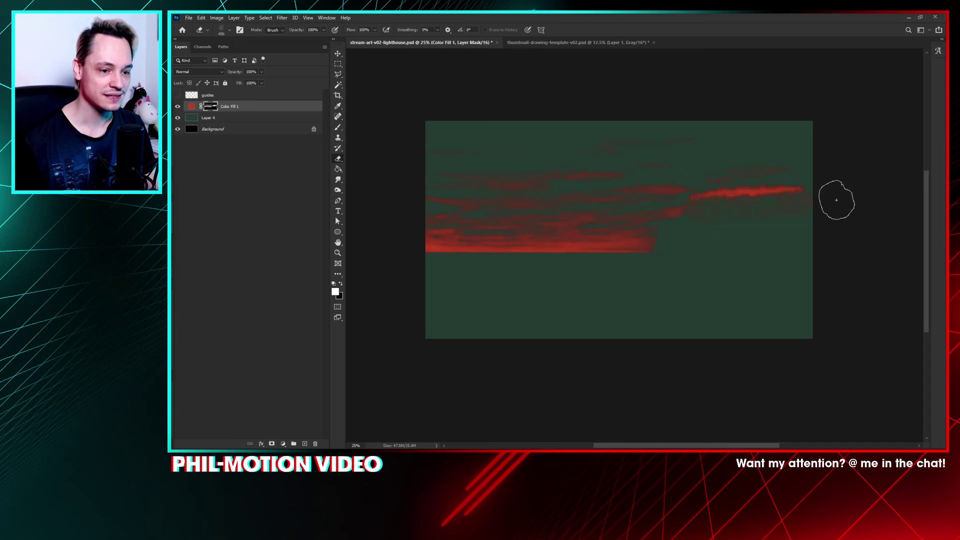
mouse_move(665, 185)
left_mouse_down()
mouse_move(746, 191)
mouse_move(686, 241)
mouse_move(796, 200)
mouse_move(699, 195)
mouse_move(663, 244)
mouse_move(725, 242)
left_mouse_up()
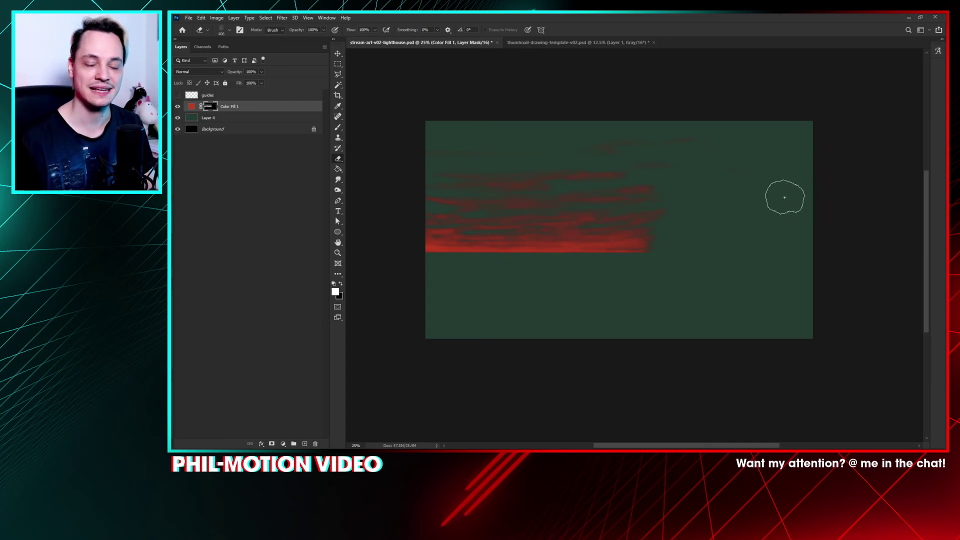
Step: Paint soft tapering red cloud streaks rightward from the horizon glow on the Color Fill 1 mask with the Charcoal 5 brush
key("b")
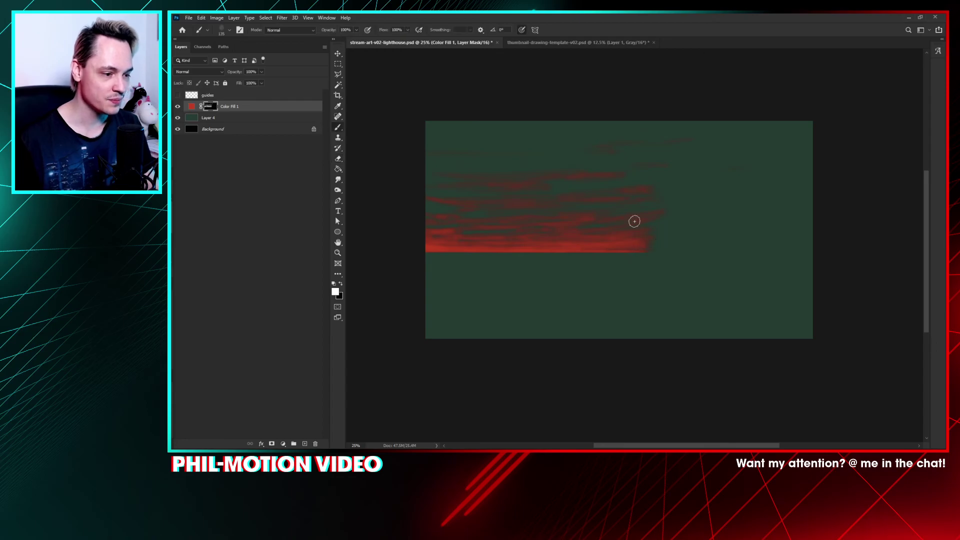
right_click(677, 246)
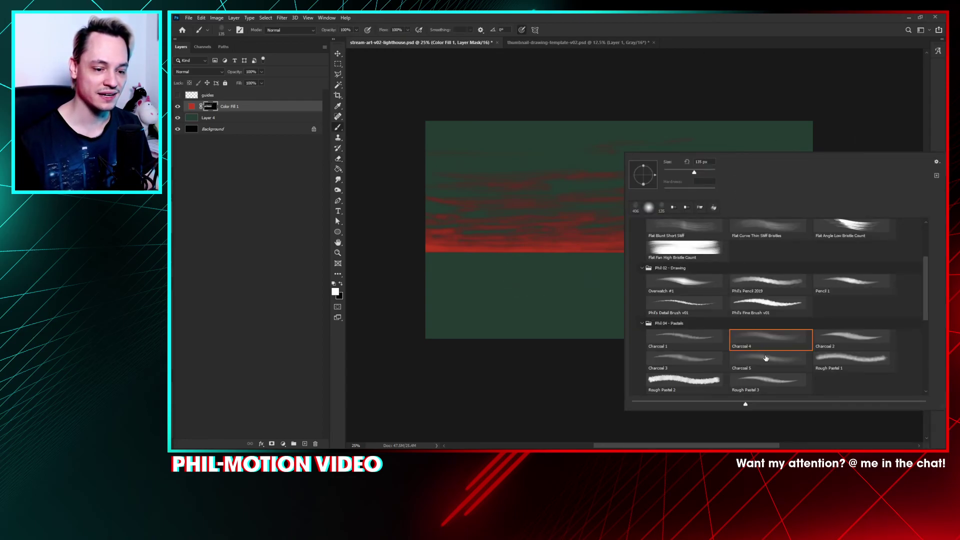
left_click(765, 358)
left_click(618, 242)
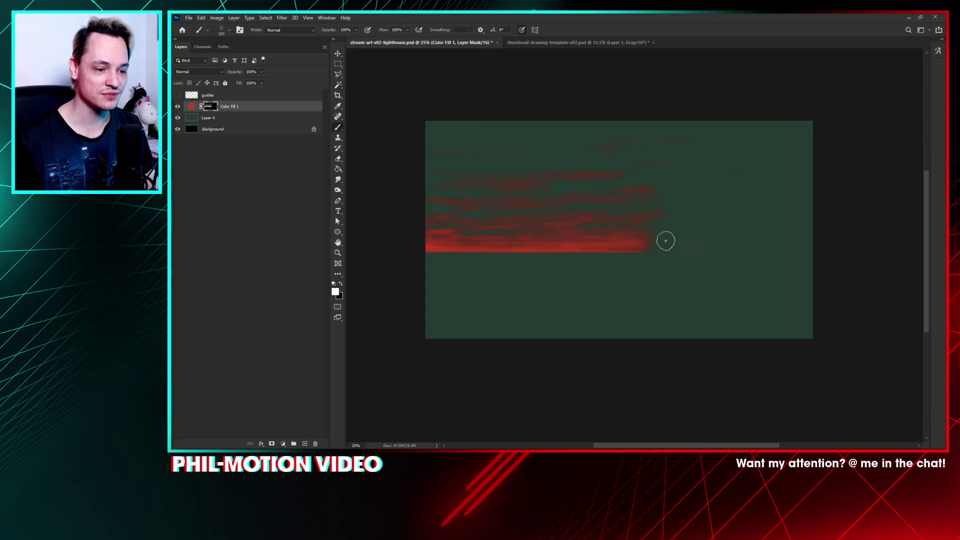
mouse_move(679, 247)
left_mouse_down()
mouse_move(648, 246)
mouse_move(679, 229)
mouse_move(635, 237)
mouse_move(678, 234)
mouse_move(633, 251)
mouse_move(698, 242)
mouse_move(651, 239)
mouse_move(728, 222)
mouse_move(672, 241)
mouse_move(716, 218)
mouse_move(631, 225)
mouse_move(722, 222)
mouse_move(650, 219)
mouse_move(703, 204)
mouse_move(664, 196)
mouse_move(721, 190)
mouse_move(648, 189)
mouse_move(703, 193)
mouse_move(647, 202)
mouse_move(642, 189)
mouse_move(687, 188)
mouse_move(638, 190)
mouse_move(701, 189)
mouse_move(599, 190)
mouse_move(717, 213)
mouse_move(654, 245)
mouse_move(580, 244)
left_mouse_up()
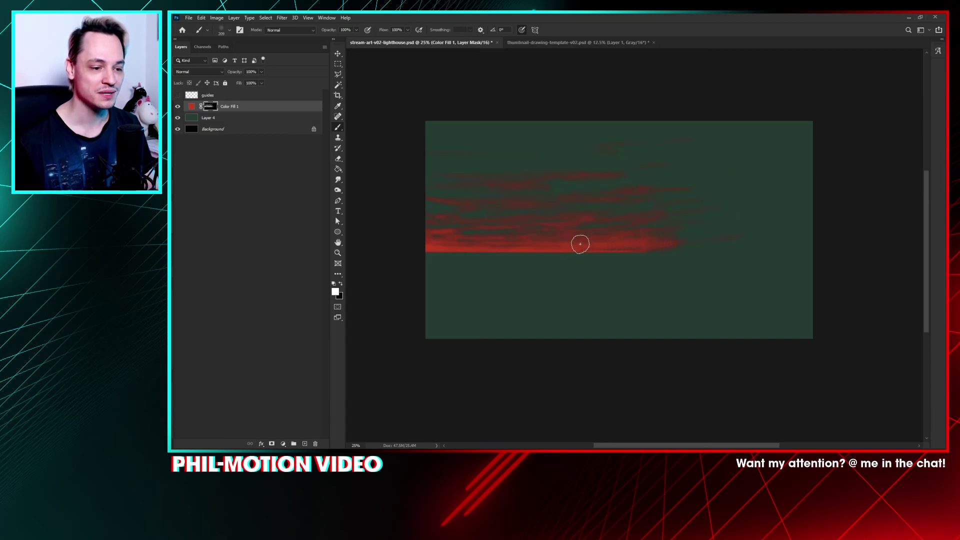
mouse_move(734, 245)
left_mouse_down()
mouse_move(645, 246)
mouse_move(755, 238)
mouse_move(658, 240)
left_mouse_up()
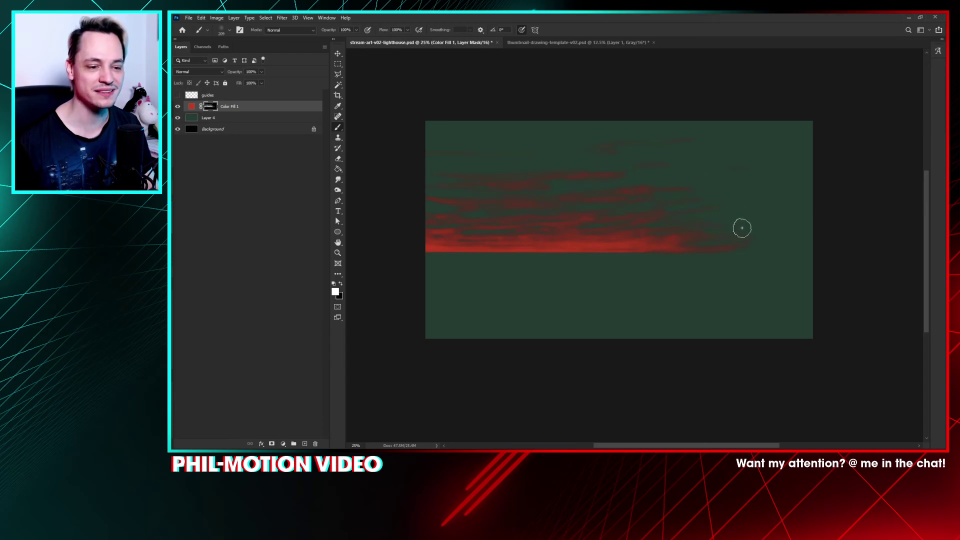
mouse_move(695, 211)
left_mouse_down()
mouse_move(767, 219)
mouse_move(703, 224)
mouse_move(735, 217)
left_mouse_up()
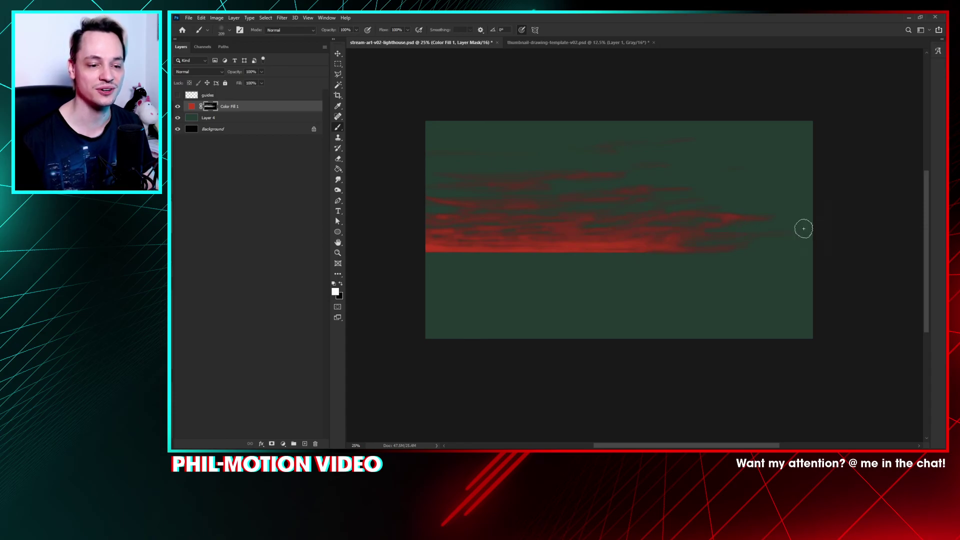
left_click(193, 106)
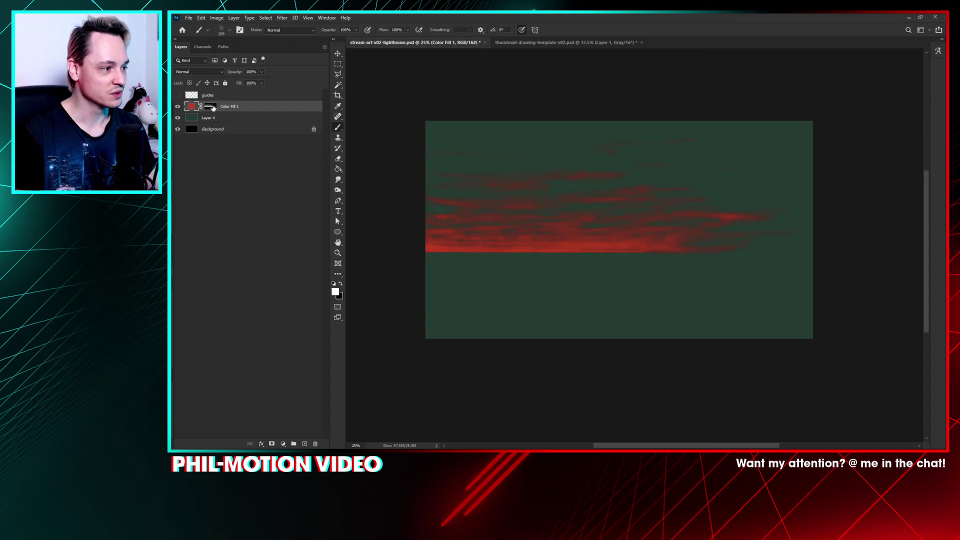
left_click(207, 109)
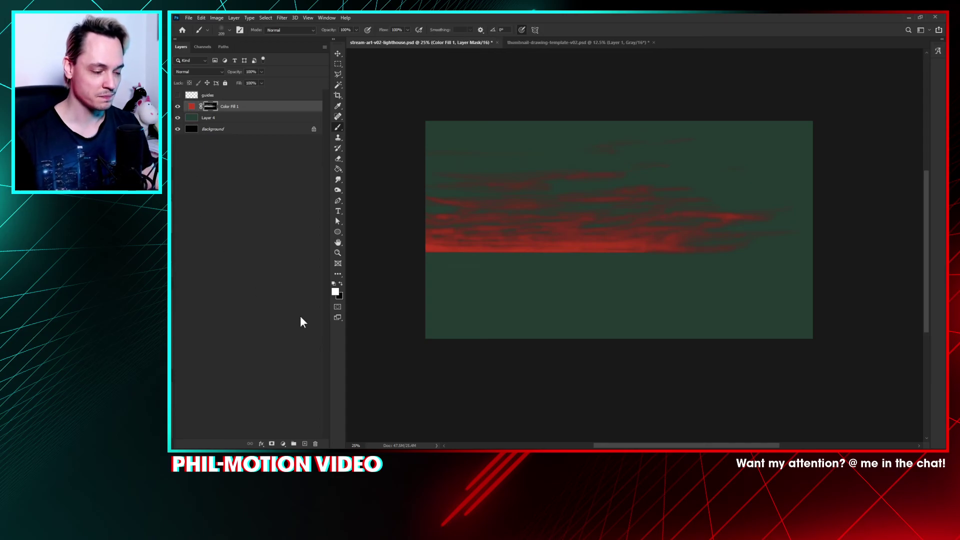
Step: Marquee-select the whole area below the horizon line, using the guides layer for reference, and add a new layer above Layer 4
left_click(338, 65)
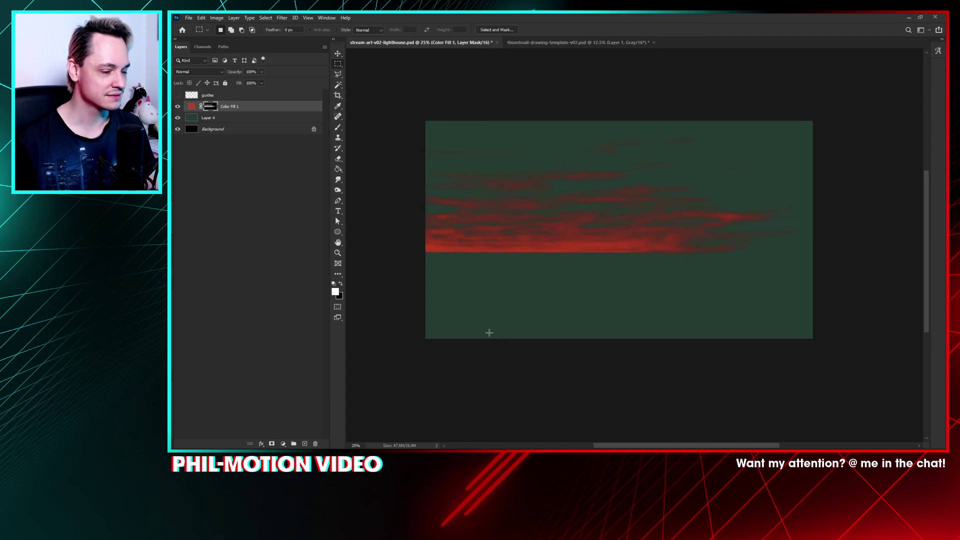
left_click(177, 95)
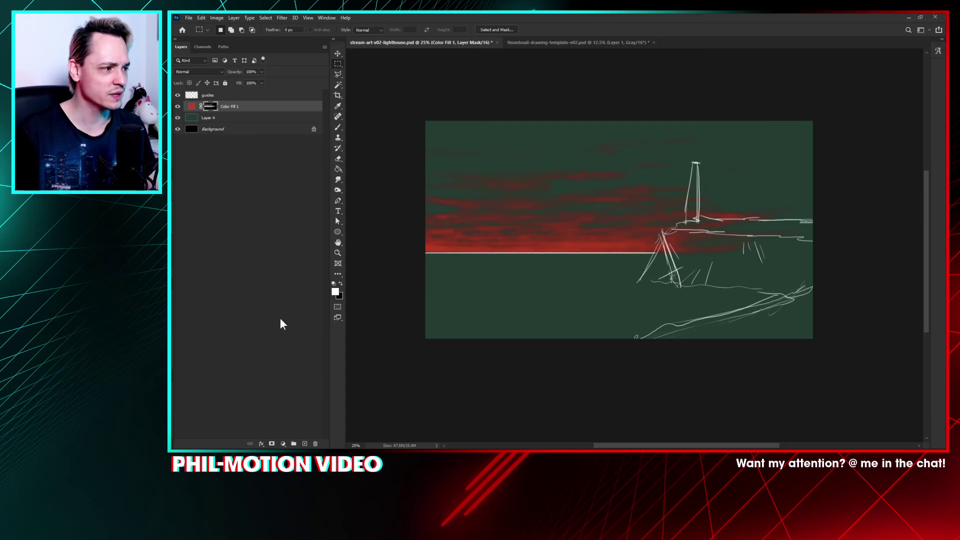
left_click(178, 106)
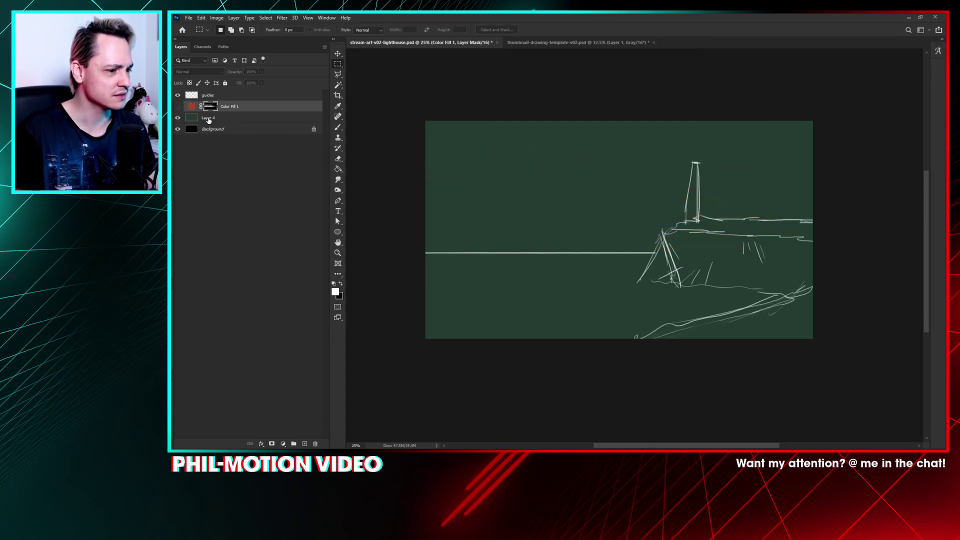
left_click(206, 117)
left_click(178, 106)
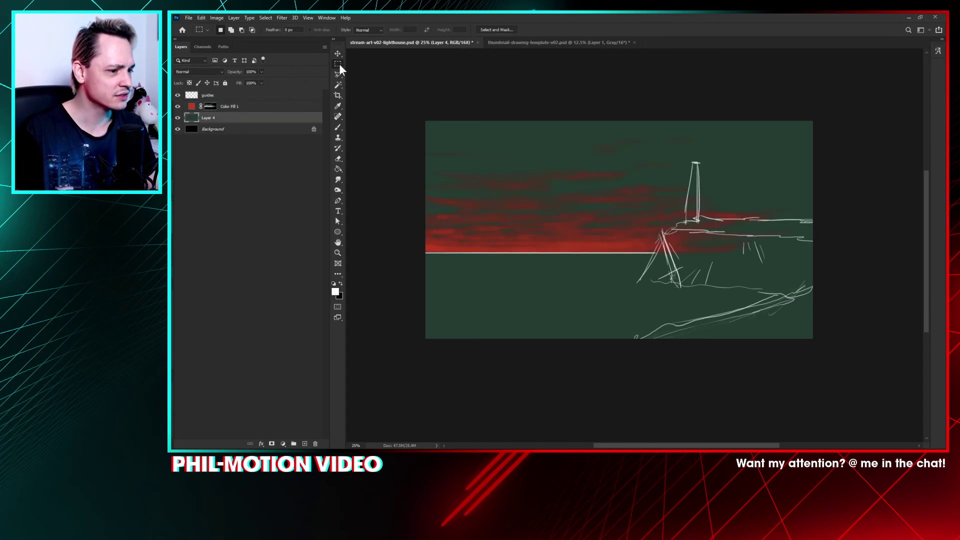
left_click_drag(426, 251, 851, 365)
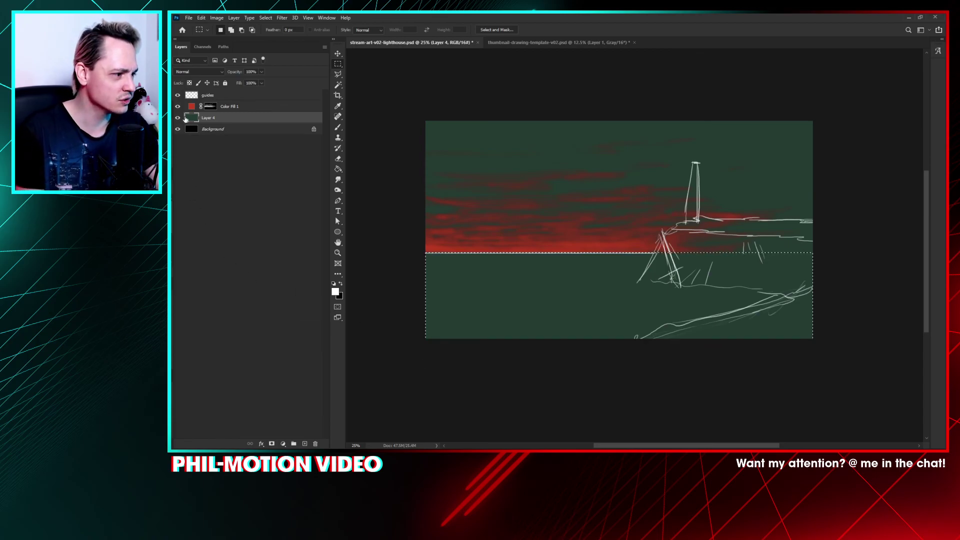
left_click(177, 95)
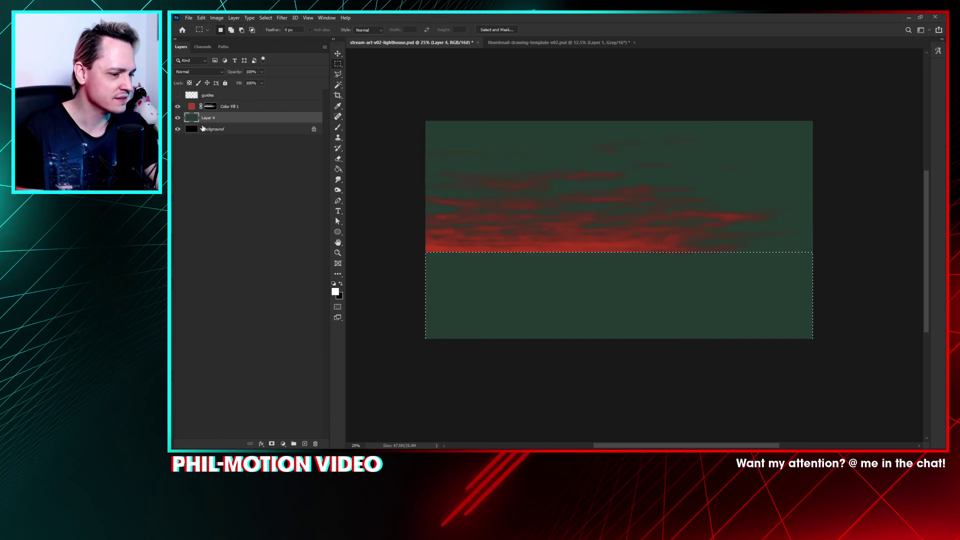
left_click(305, 444)
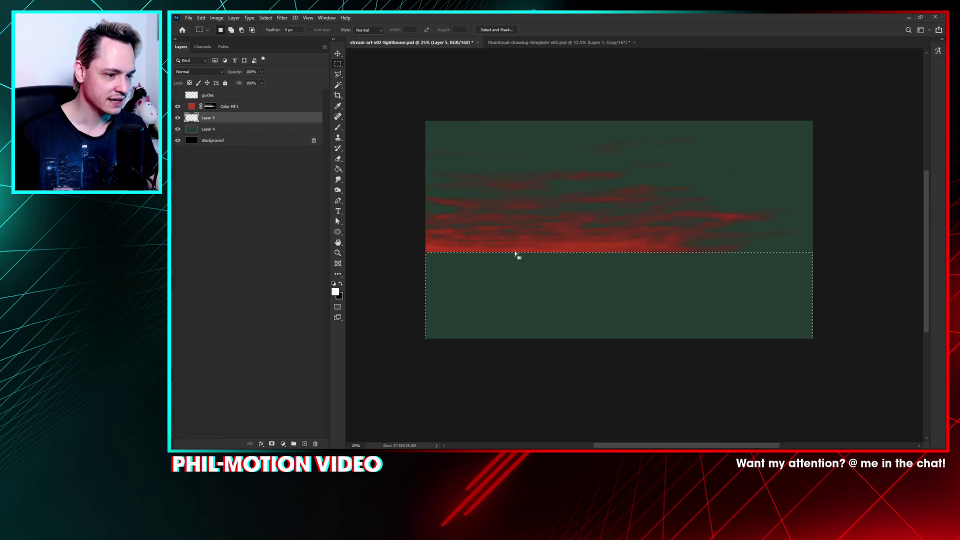
Step: Set the foreground color to a very dark teal, about #071b1f
left_click(335, 291)
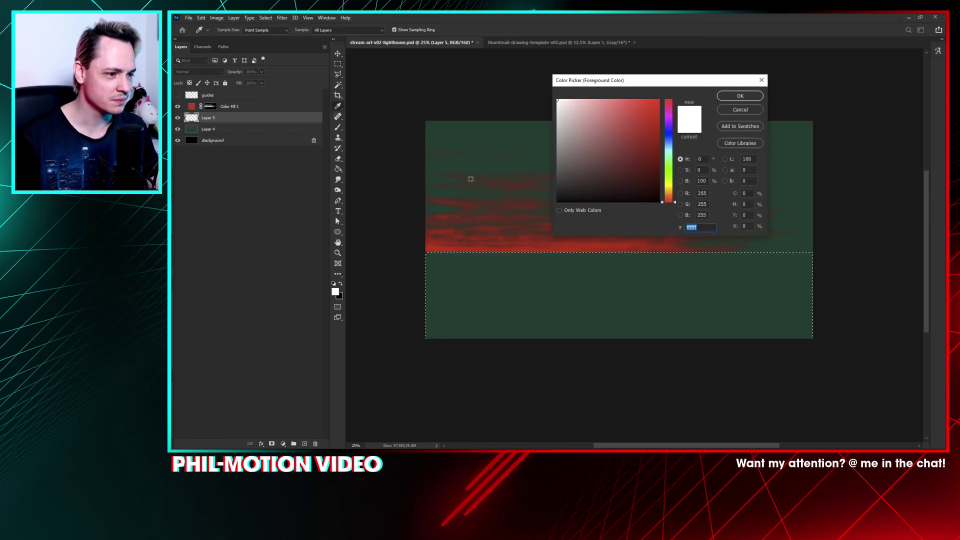
left_click(475, 277)
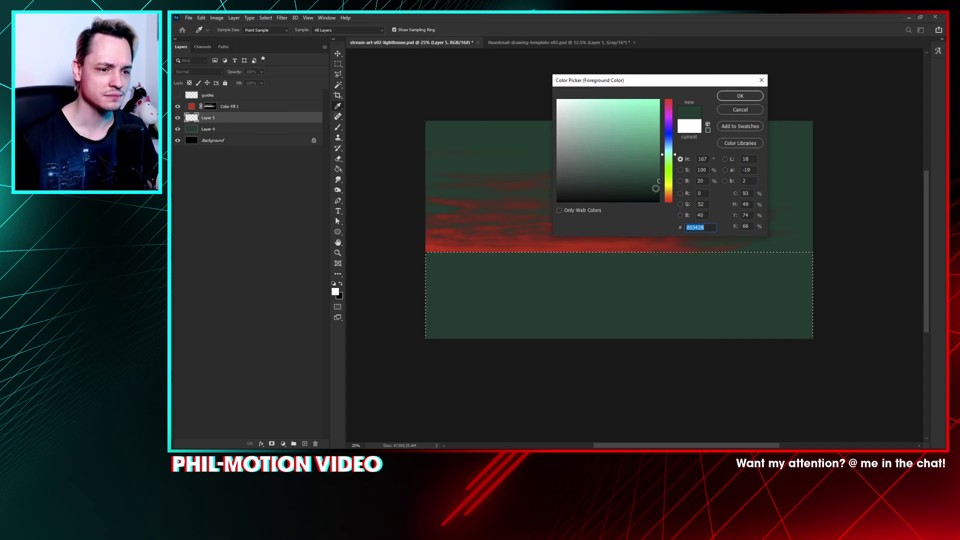
left_click(658, 192)
left_click(658, 191)
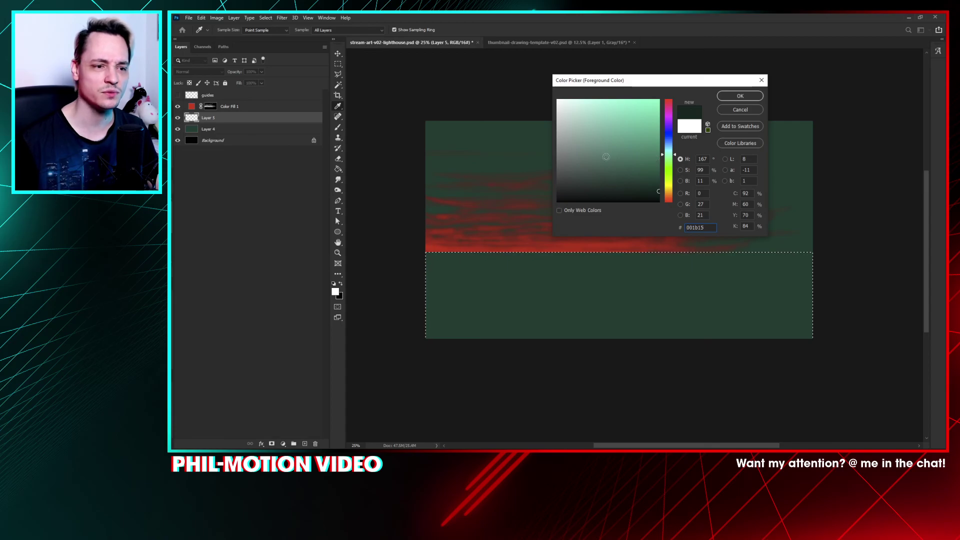
left_click_drag(669, 152, 672, 146)
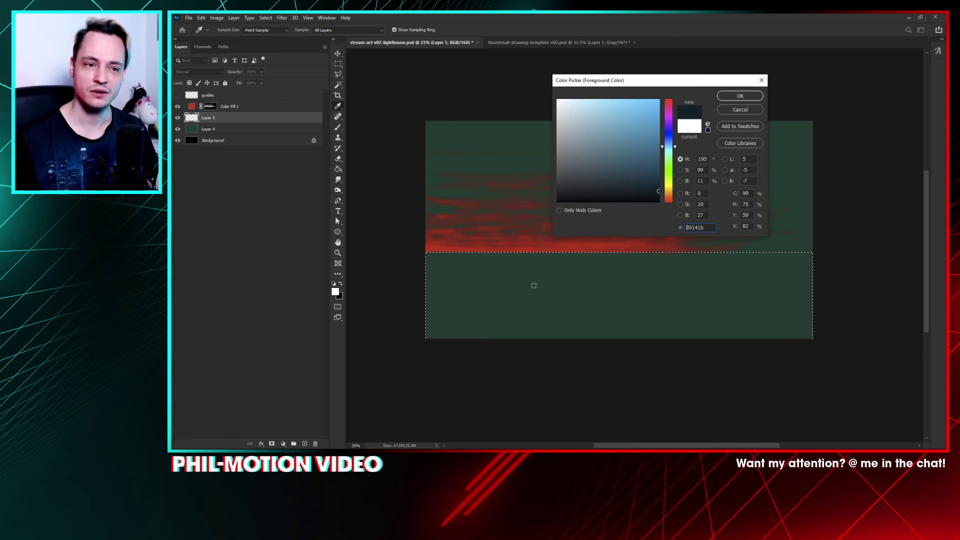
left_click(568, 277)
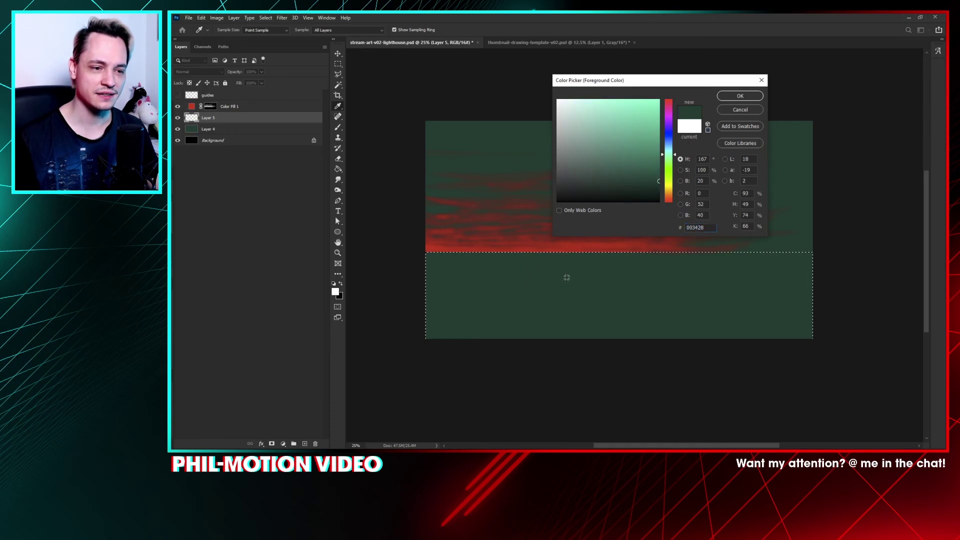
left_click_drag(670, 140, 668, 136)
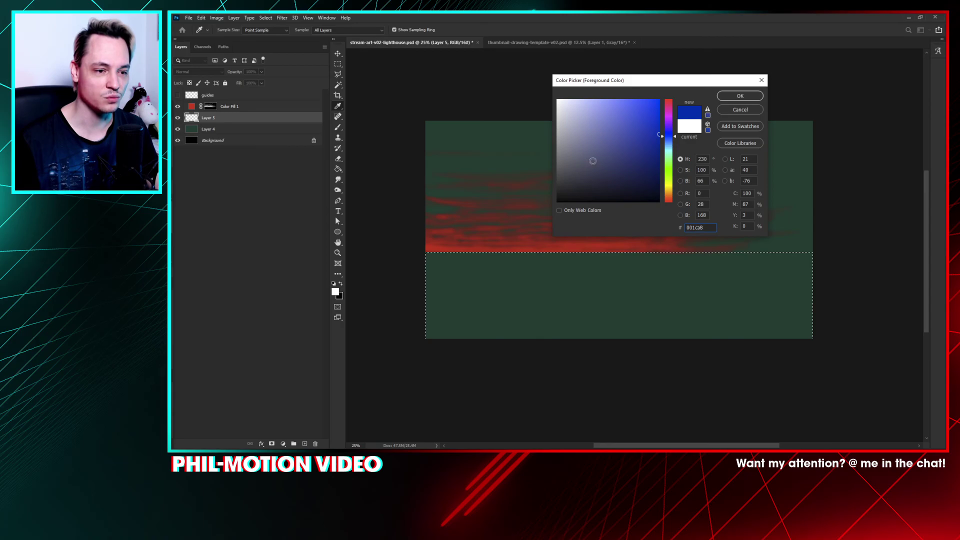
left_click(615, 166)
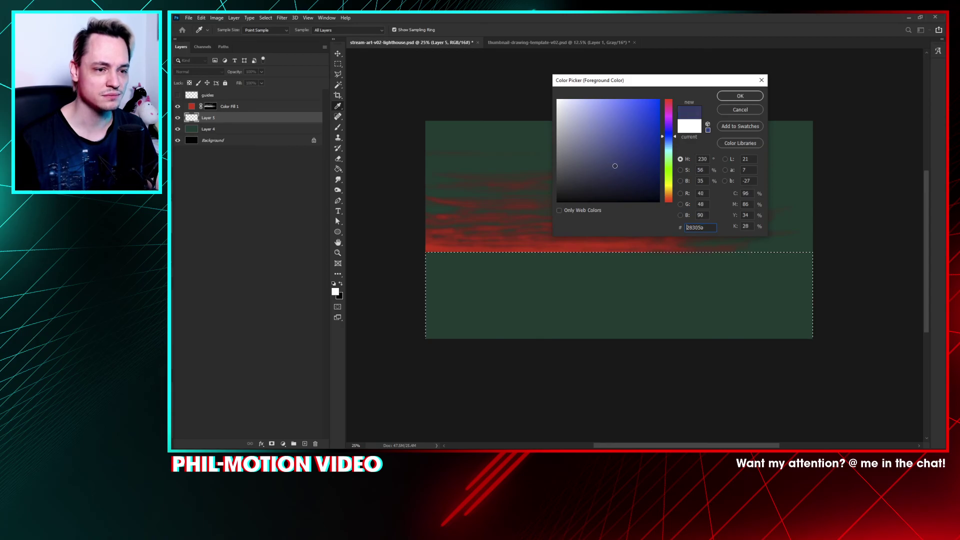
left_click(561, 290)
type("0f1c40")
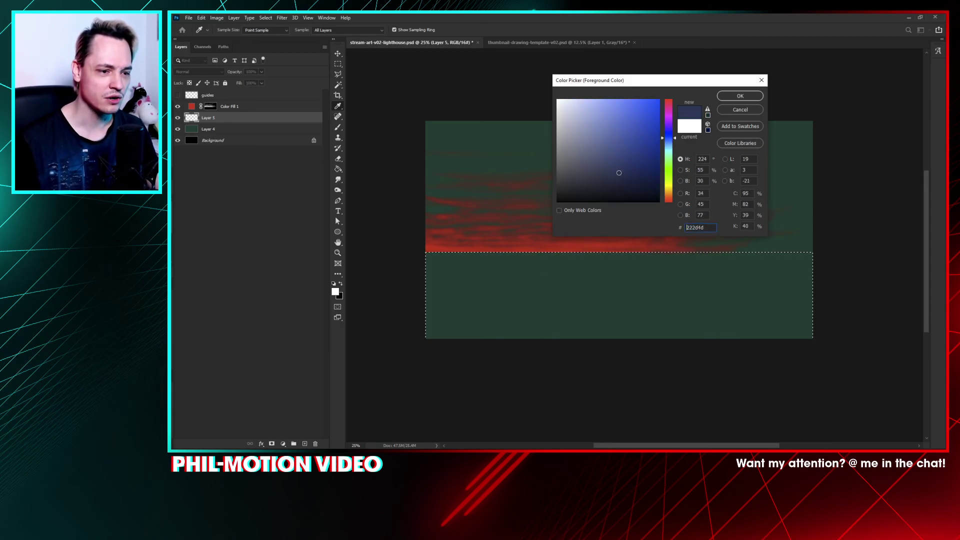
left_click_drag(668, 145, 665, 148)
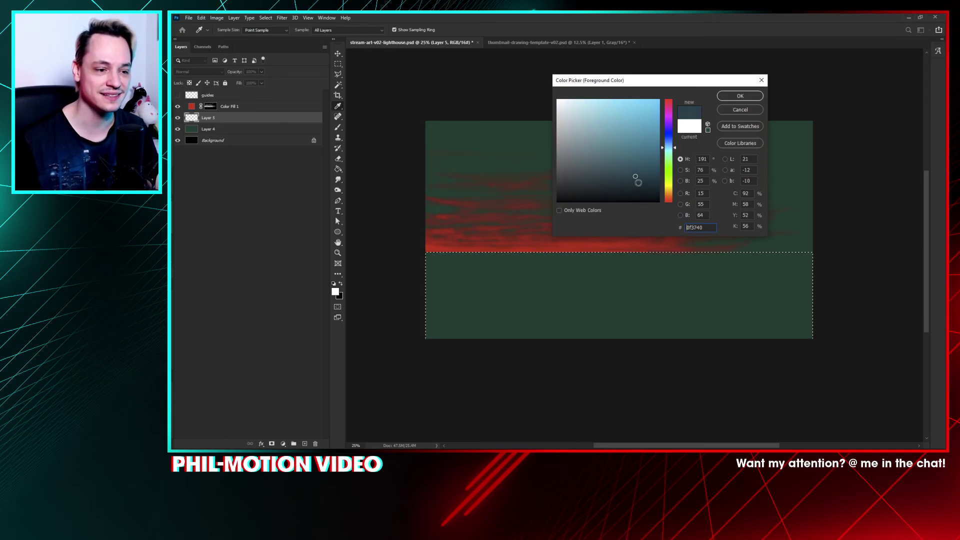
left_click_drag(635, 177, 636, 191)
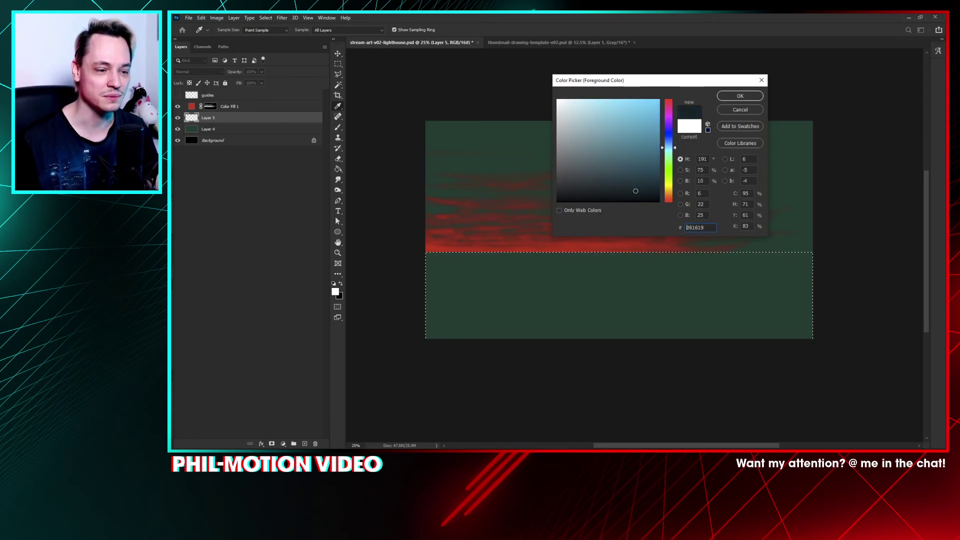
left_click(740, 95)
key("m")
right_click(544, 281)
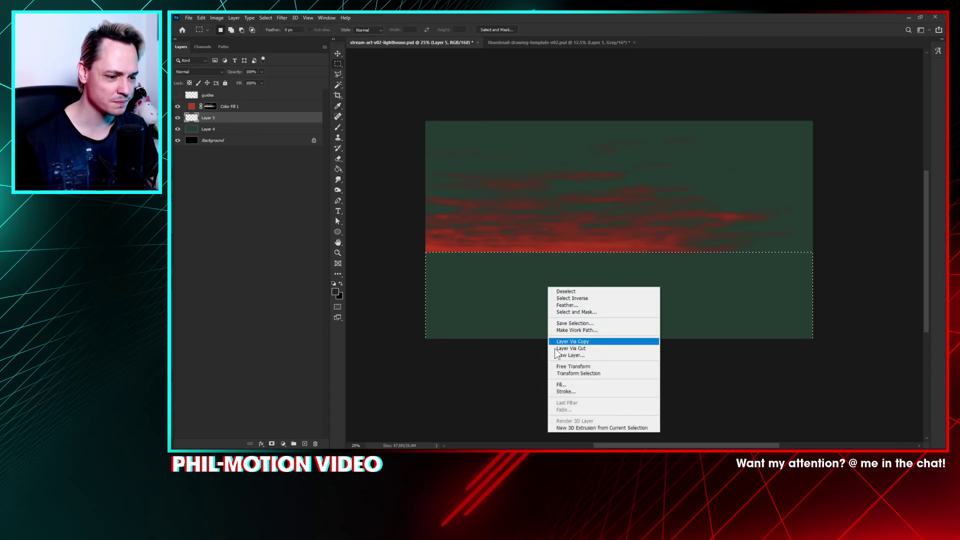
key("Escape")
Step: Paint dark water across the selected area on Layer 5 with the Charcoal 5 brush, enlarging it to 432 px
key("b")
right_click(523, 268)
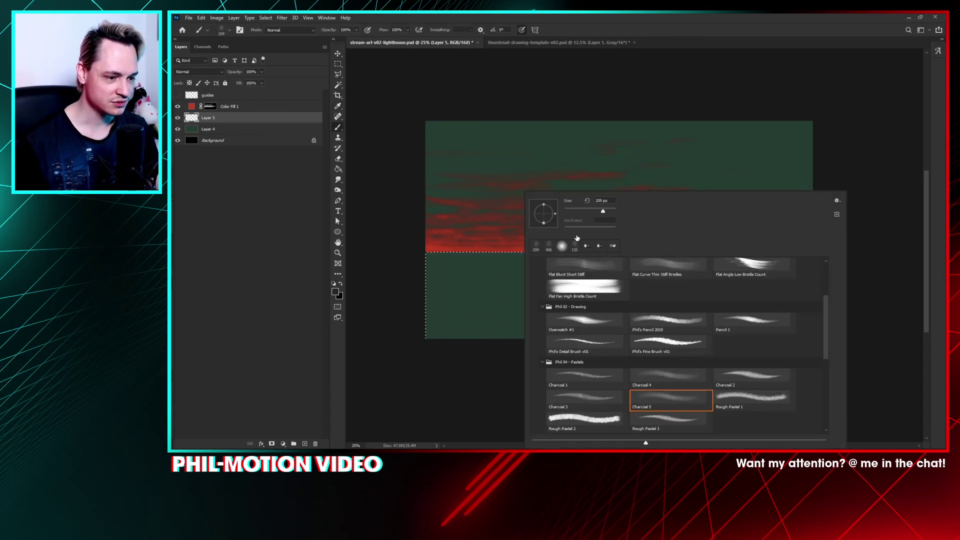
mouse_move(399, 315)
left_mouse_down()
mouse_move(452, 327)
mouse_move(651, 326)
mouse_move(425, 330)
mouse_move(774, 322)
left_mouse_up()
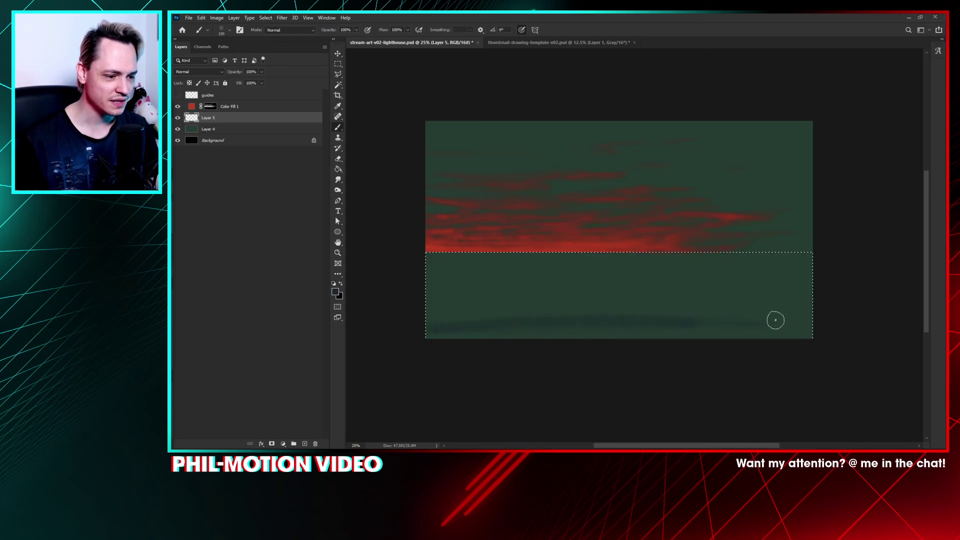
right_click(576, 300)
left_click_drag(658, 213, 661, 211)
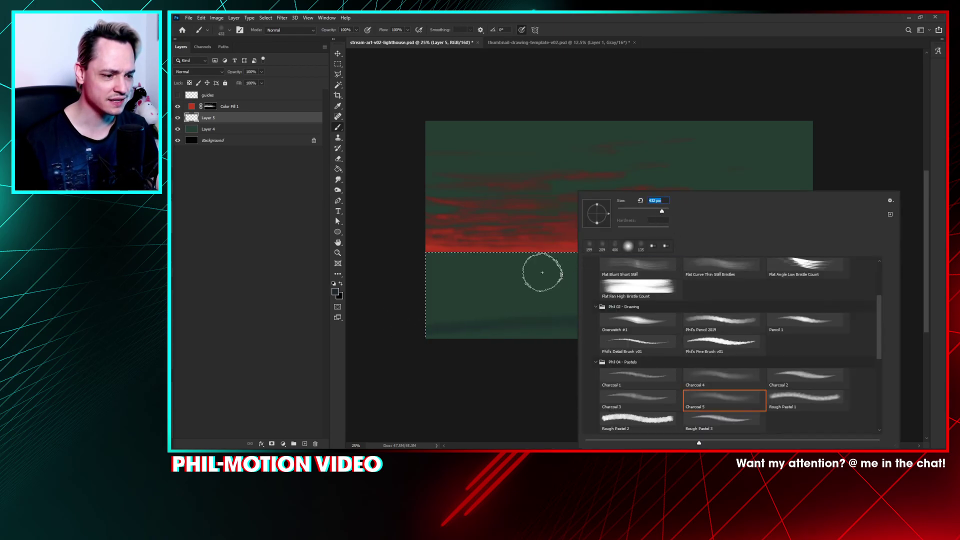
left_click(541, 272)
mouse_move(603, 335)
left_mouse_down()
mouse_move(436, 315)
mouse_move(368, 324)
mouse_move(403, 303)
left_mouse_up()
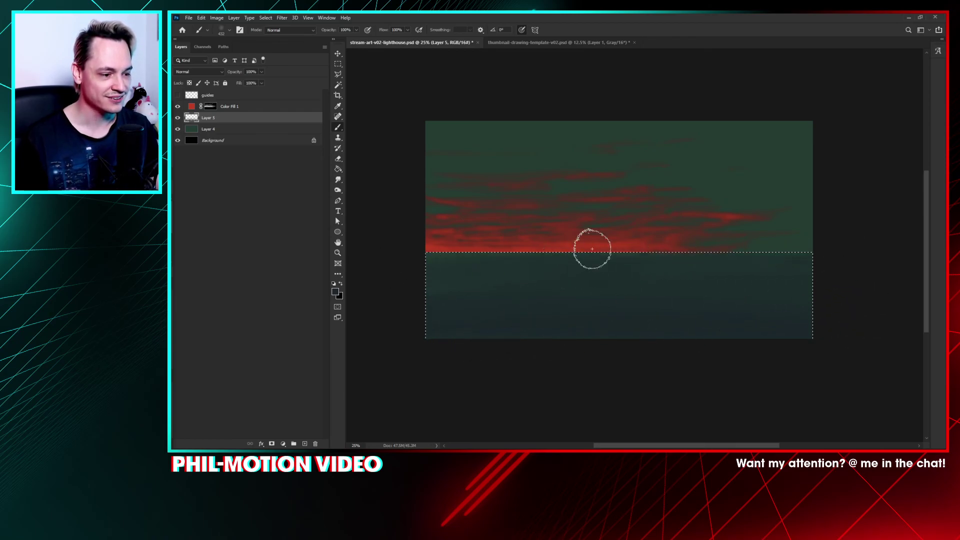
Step: Add a layer mask to Layer 5 from the selection, inspect the mask, and make the layer's paint content active again
left_click(272, 444)
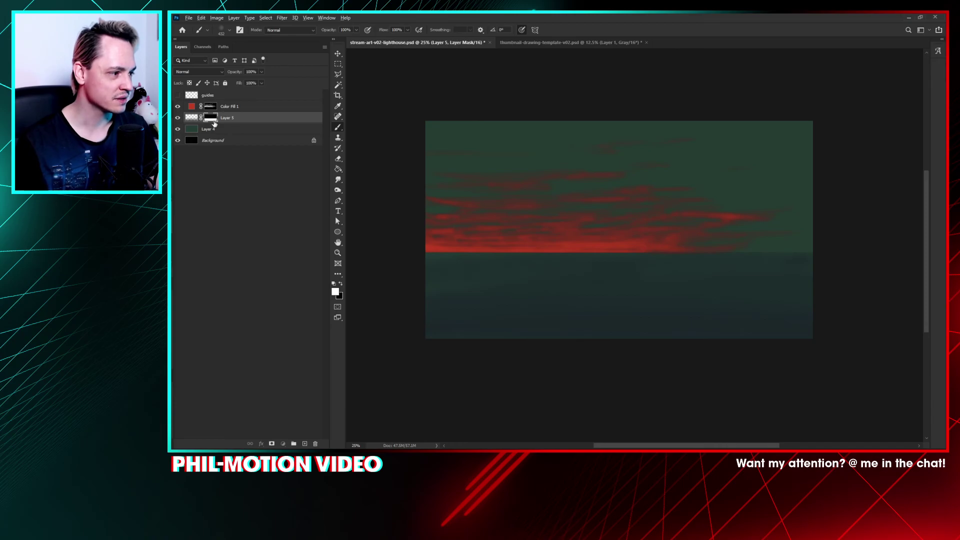
left_click(212, 120, "alt")
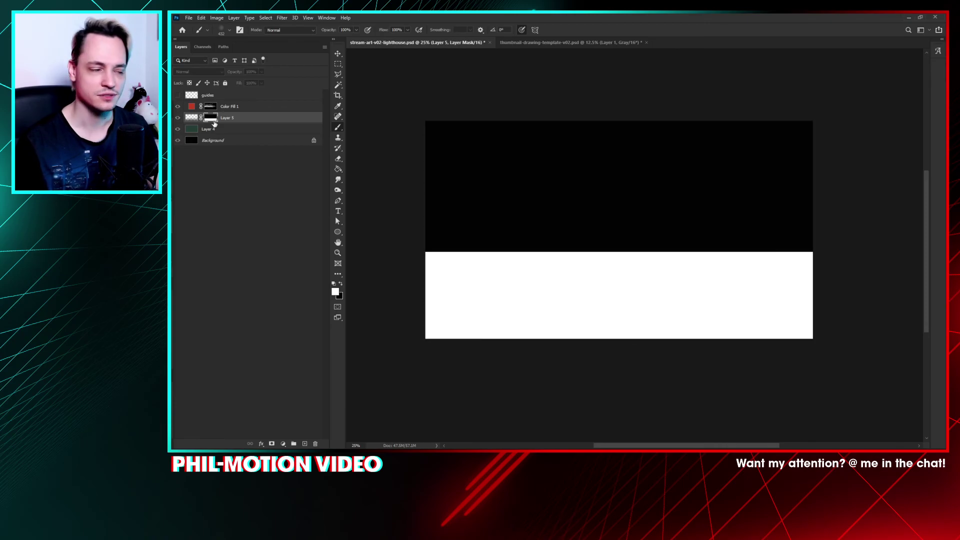
left_click(212, 120, "alt")
left_click(191, 118)
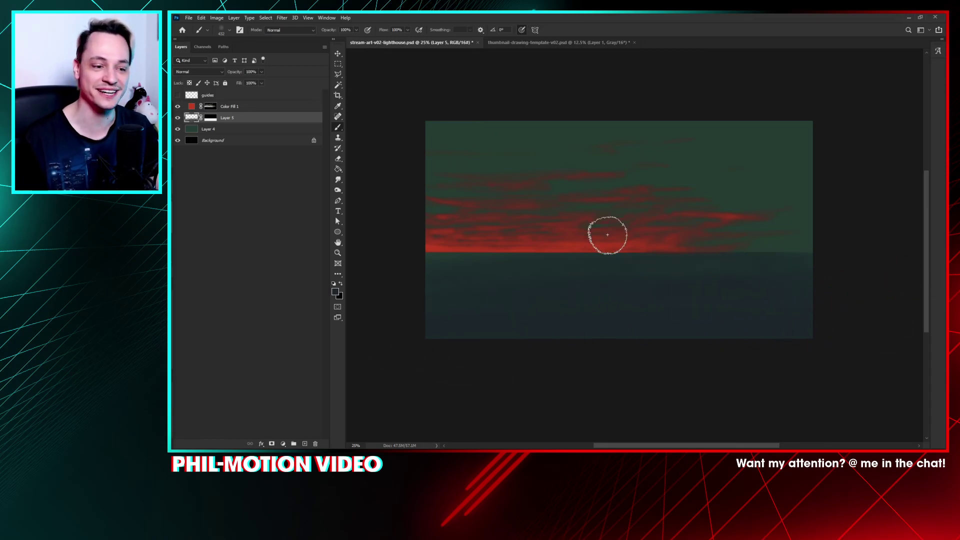
Step: Choose a darker teal foreground color and darken the water on Layer 5, especially its lower part
right_click(555, 171)
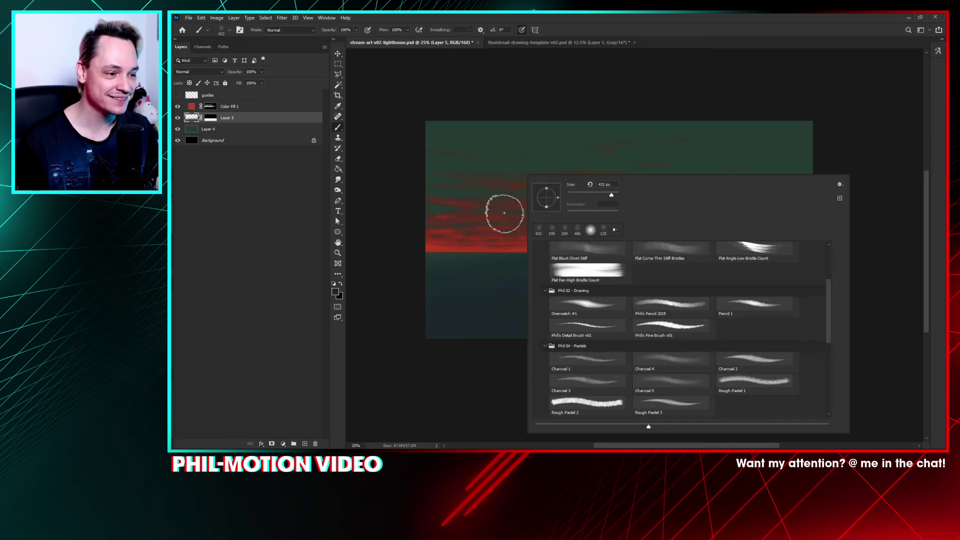
left_click(335, 293)
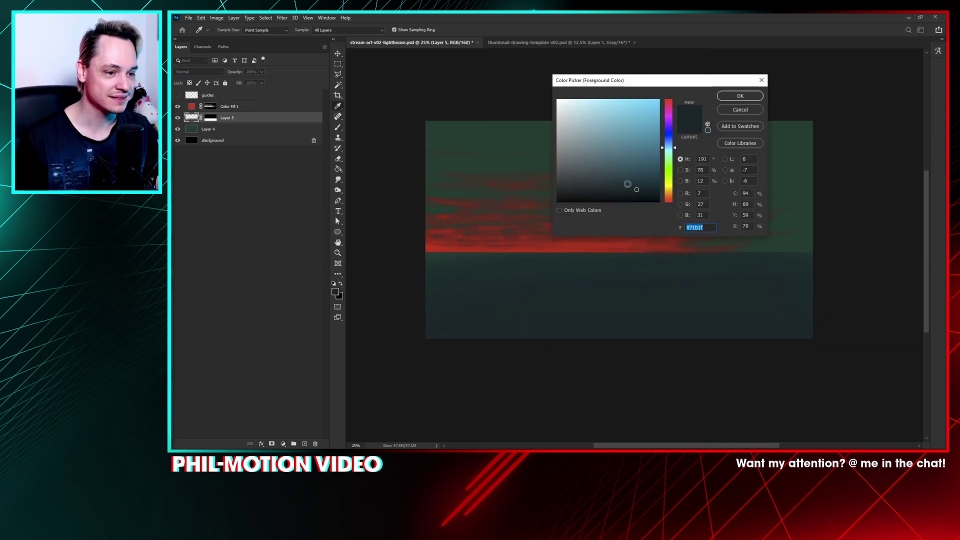
left_click(646, 193)
left_click(733, 98)
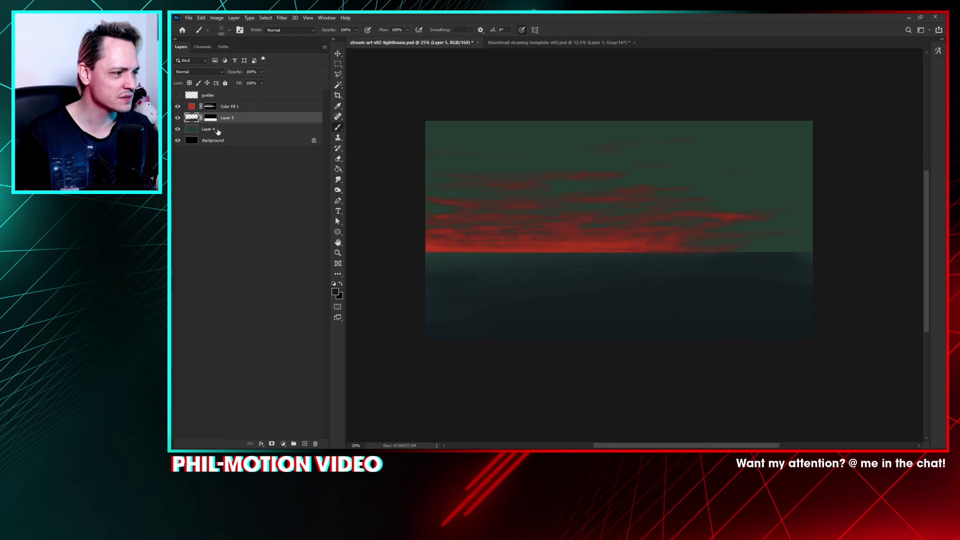
Step: Darken the upper edge of the sky on Layer 4 with broad horizontal strokes in the dark teal color
left_click(266, 418)
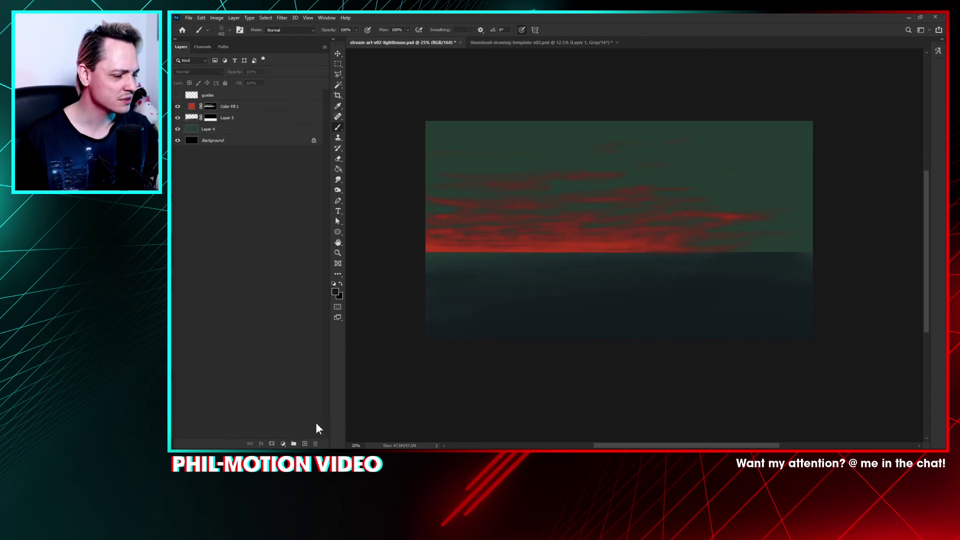
left_click(243, 132)
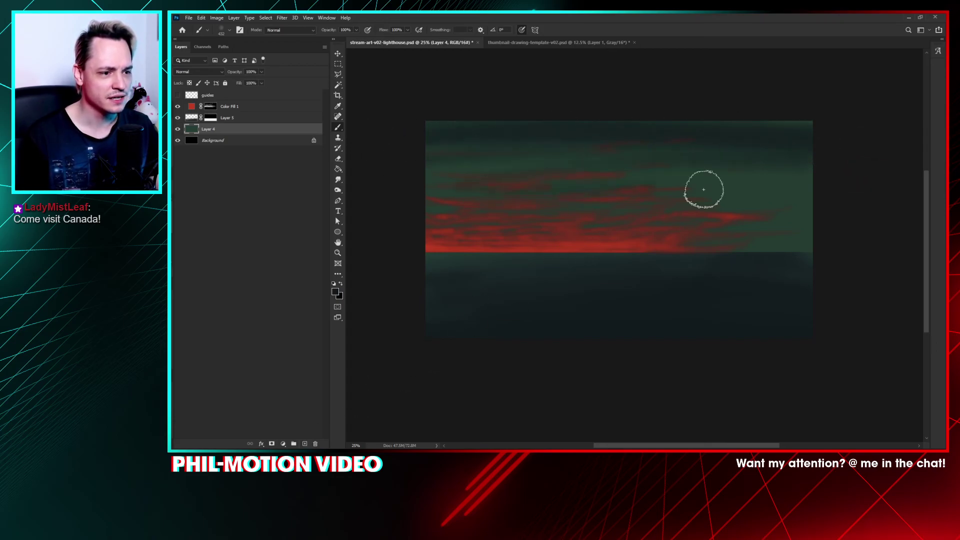
Step: Paint dark tones over the green sky and horizon area on Layer 4 with the Charcoal 5 brush
left_click_drag(733, 186, 787, 180)
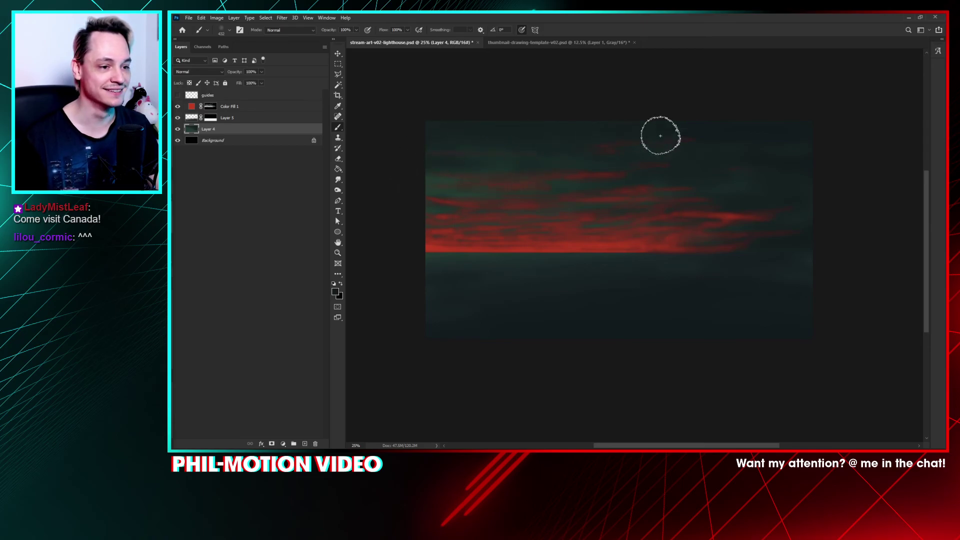
right_click(765, 155)
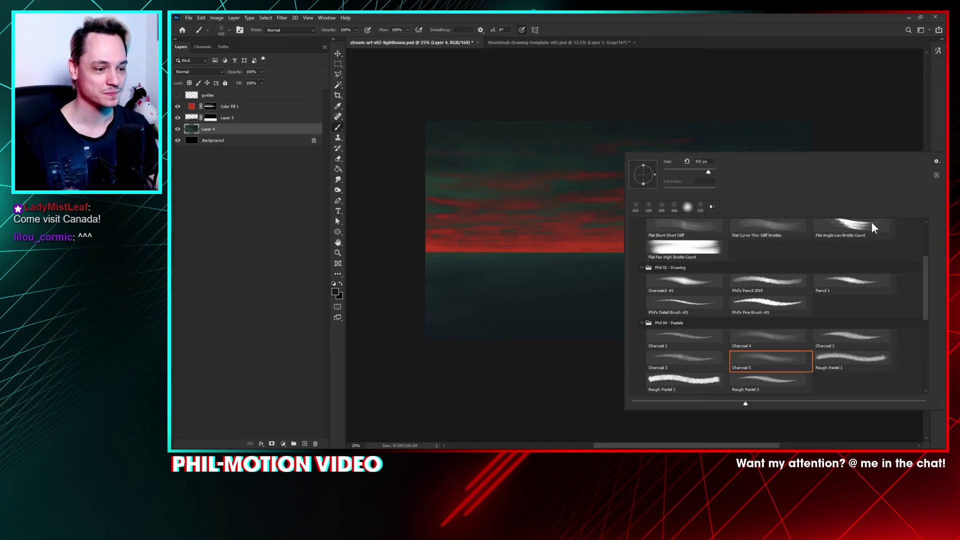
key("Escape")
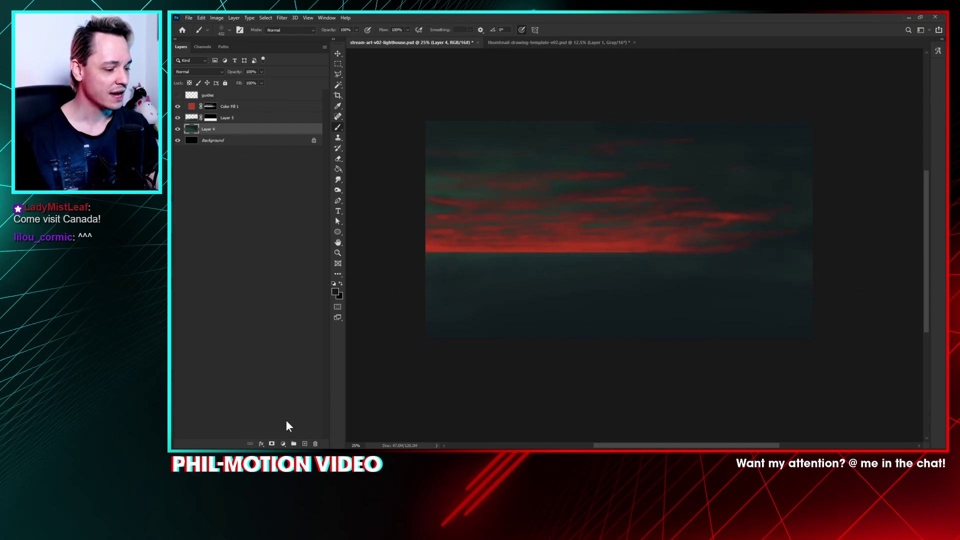
Step: On a new layer above Layer 4, paint sampled sunset red just below the horizon with the Phil's Salt (soft) brush
left_click(305, 443)
left_click(434, 246, "alt")
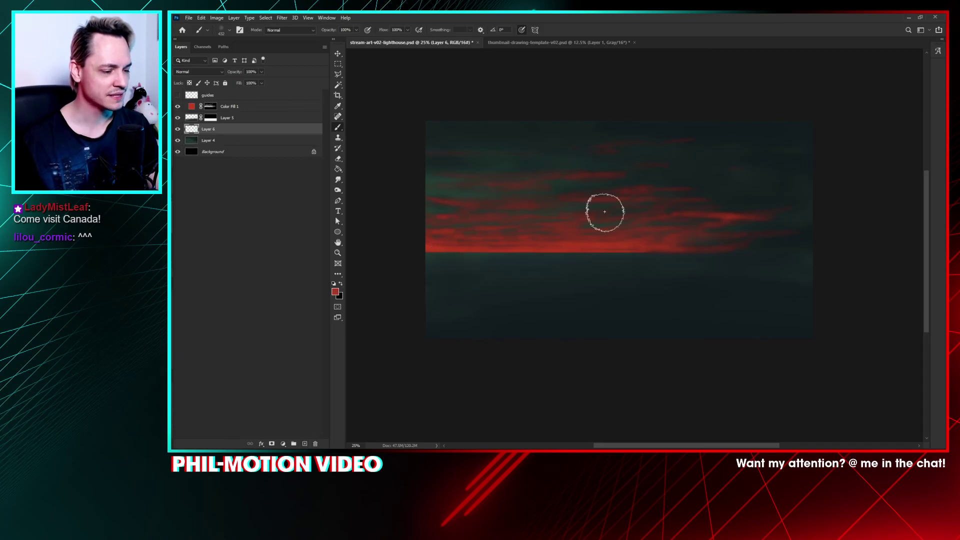
right_click(644, 226)
key("Escape")
right_click(637, 226)
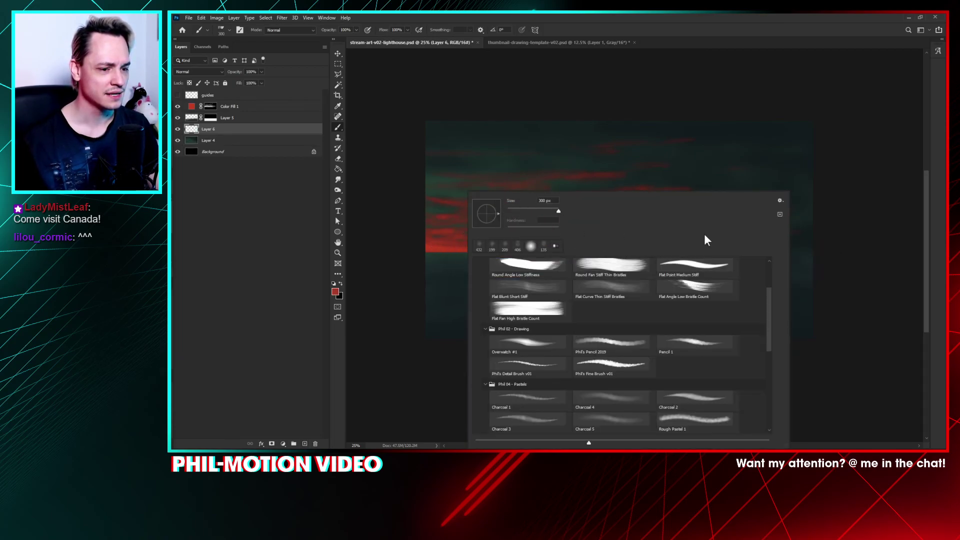
left_click_drag(768, 308, 772, 387)
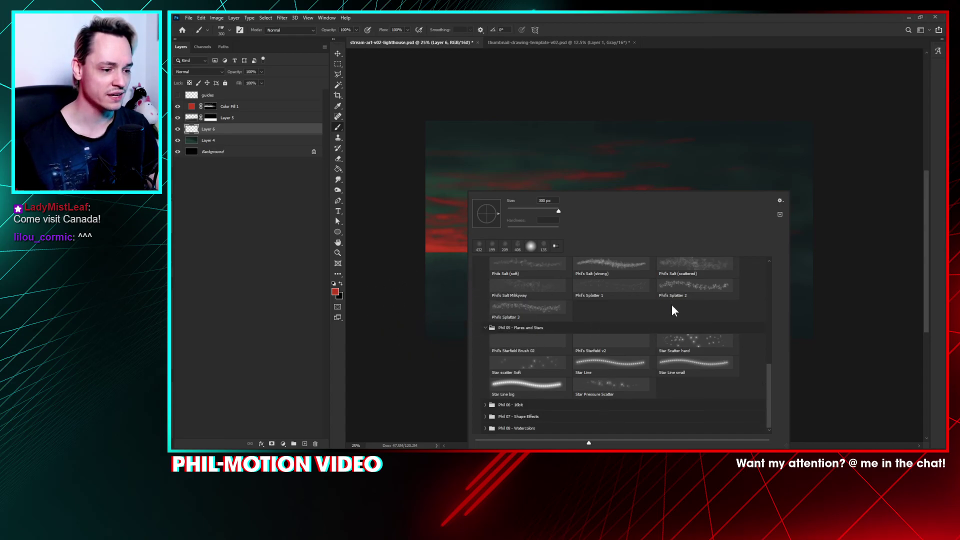
left_click(552, 266)
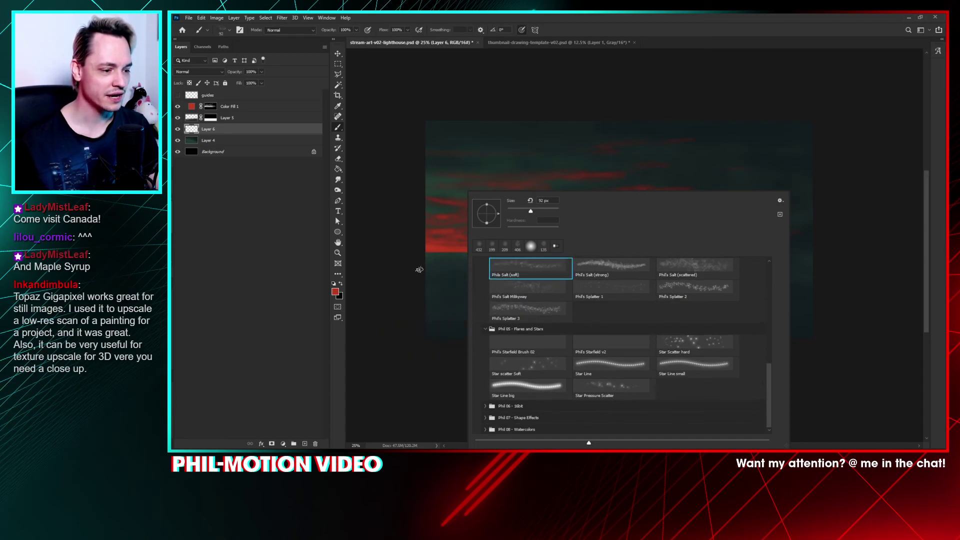
left_click(451, 257)
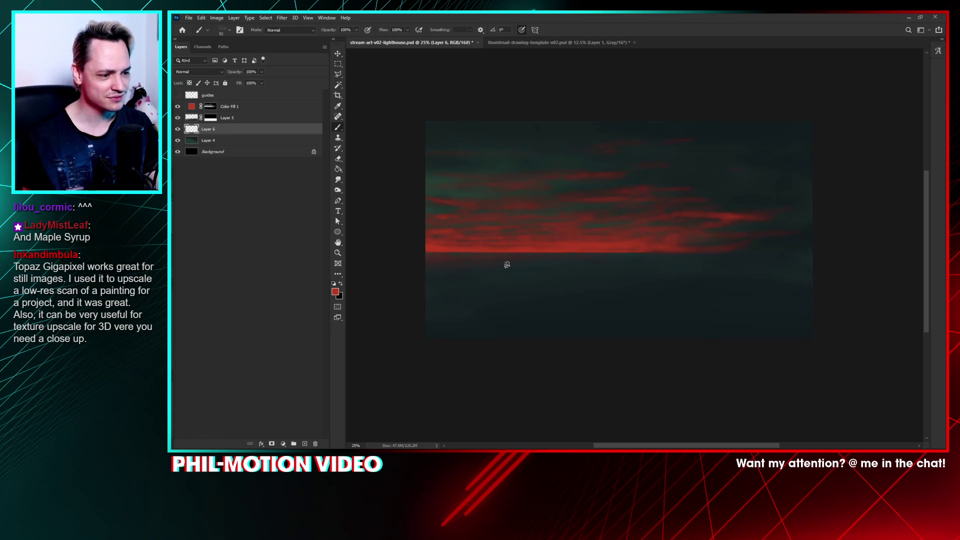
Step: Try the Phil's Detail Brush v01 for the red reflections on the water
right_click(572, 216)
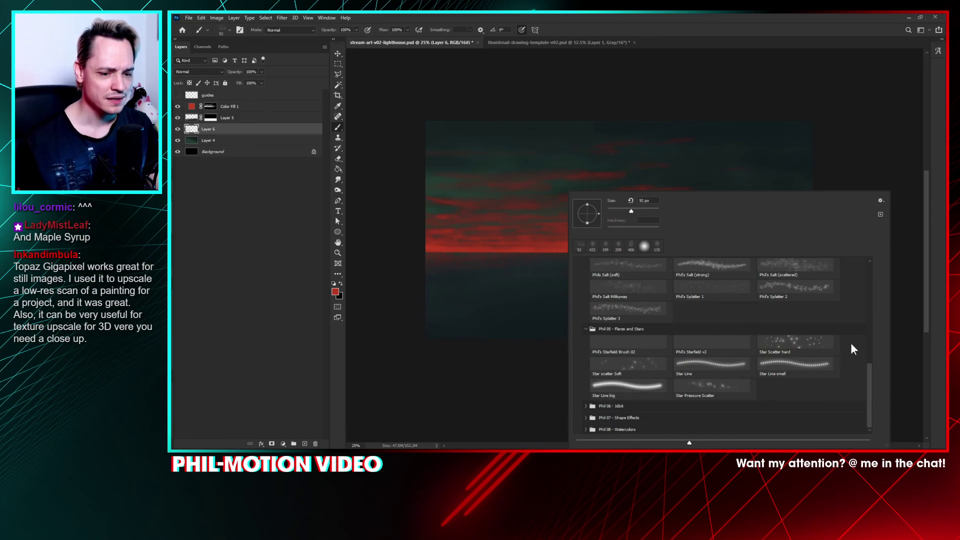
left_click_drag(871, 380, 873, 295)
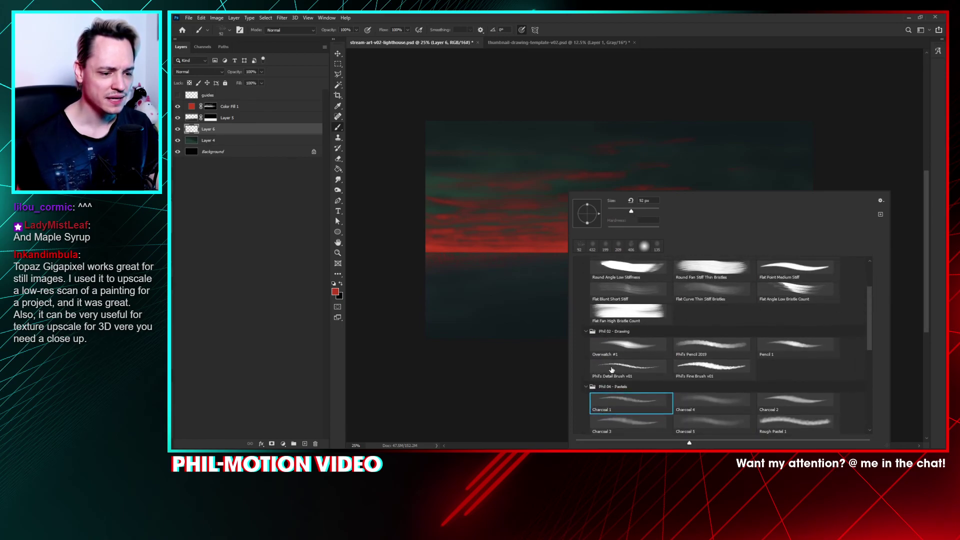
left_click(612, 370)
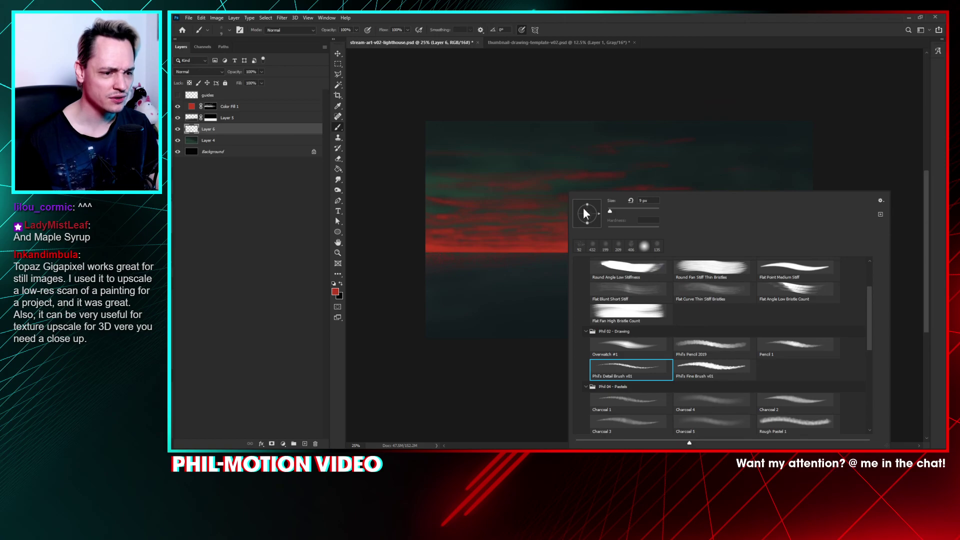
left_click(486, 271)
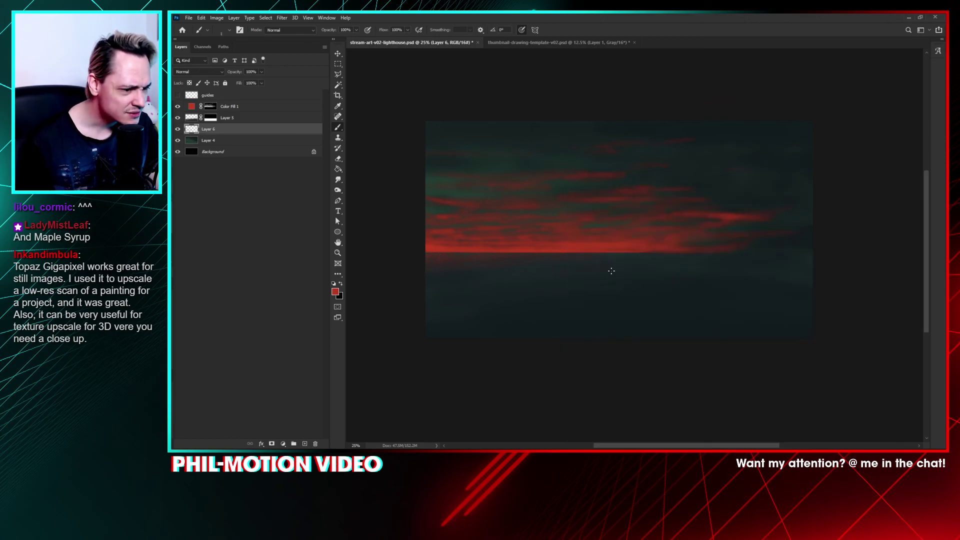
Step: Select the Pencil 1 brush and paint faint red reflection strokes on the water below the horizon
right_click(550, 274)
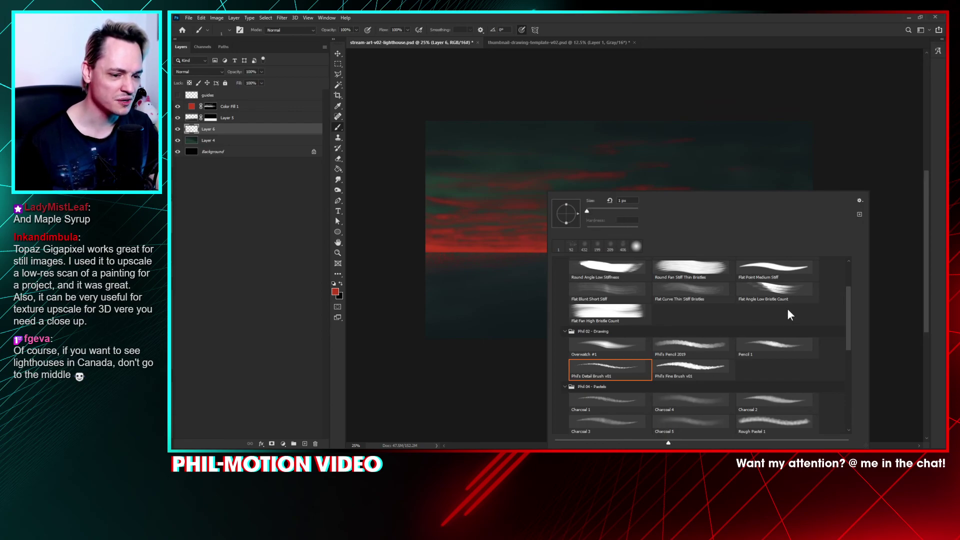
left_click(775, 332)
left_click(775, 352)
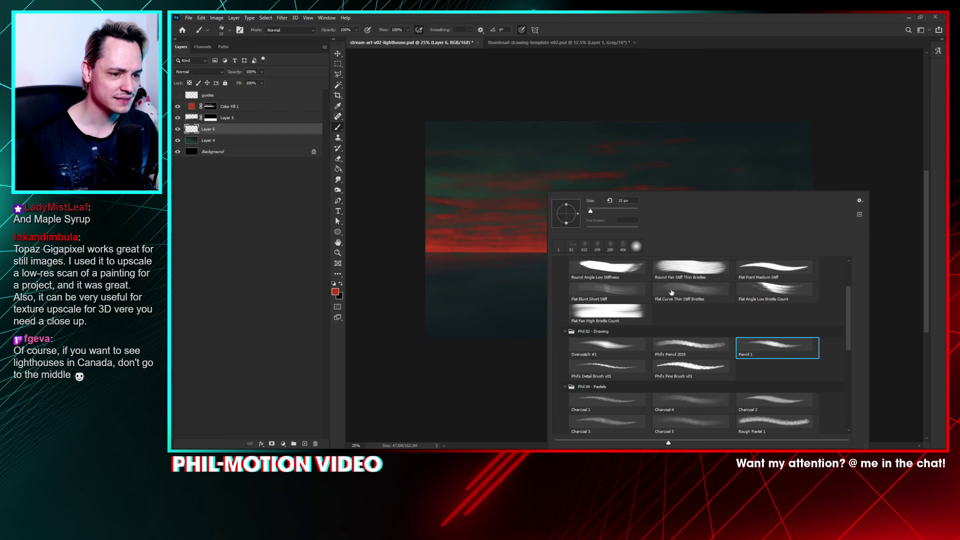
left_click(477, 274)
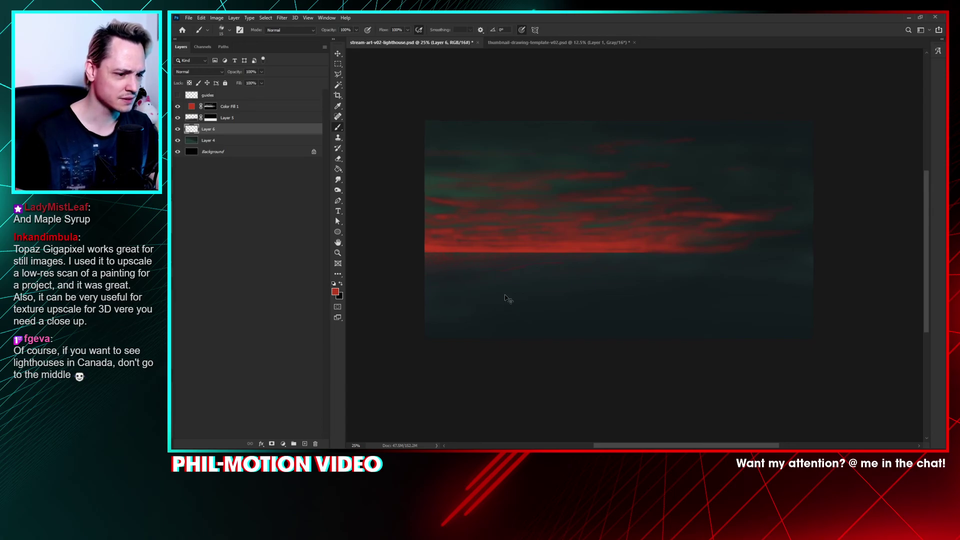
Step: Erase the red test strokes from the water on Layer 6 and return to the Brush tool
scroll(508, 299, "up", 2)
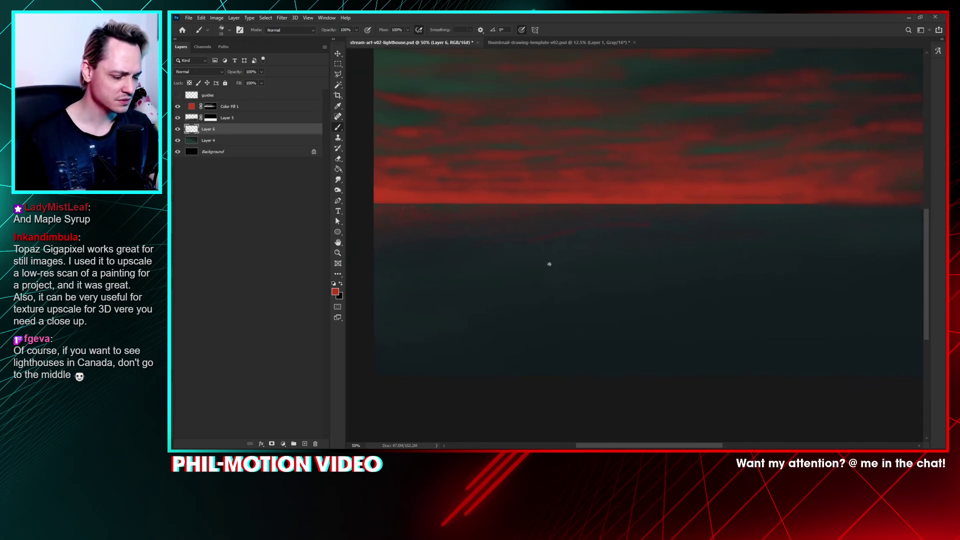
key("e")
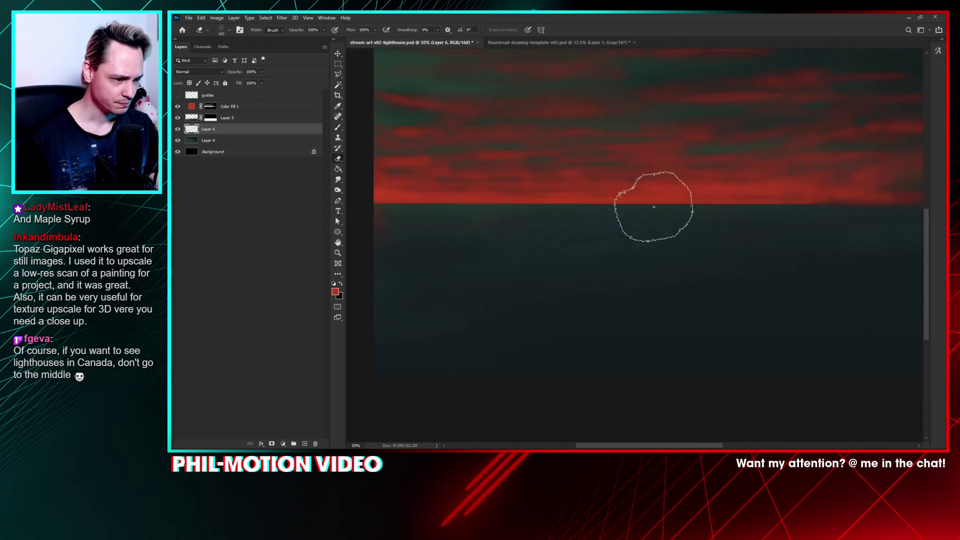
key("b")
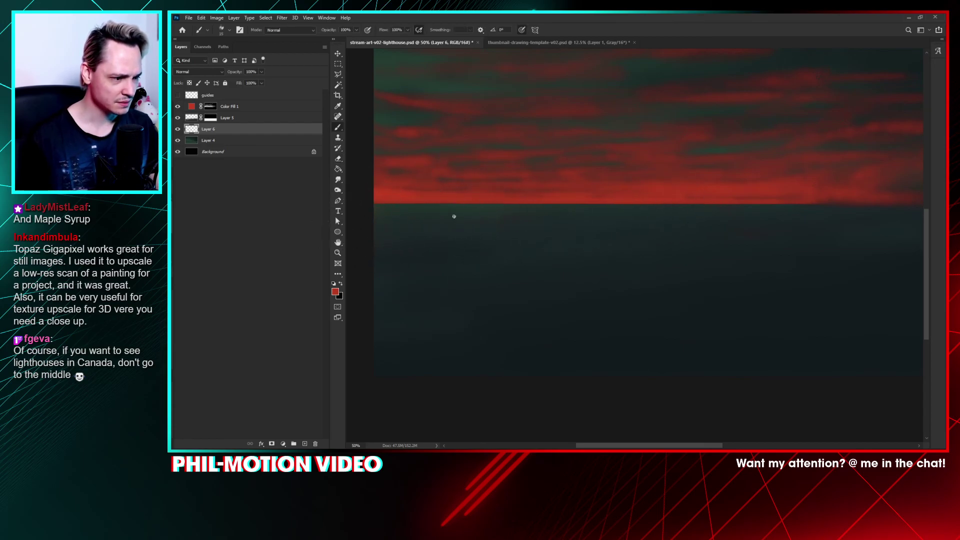
left_click(338, 211)
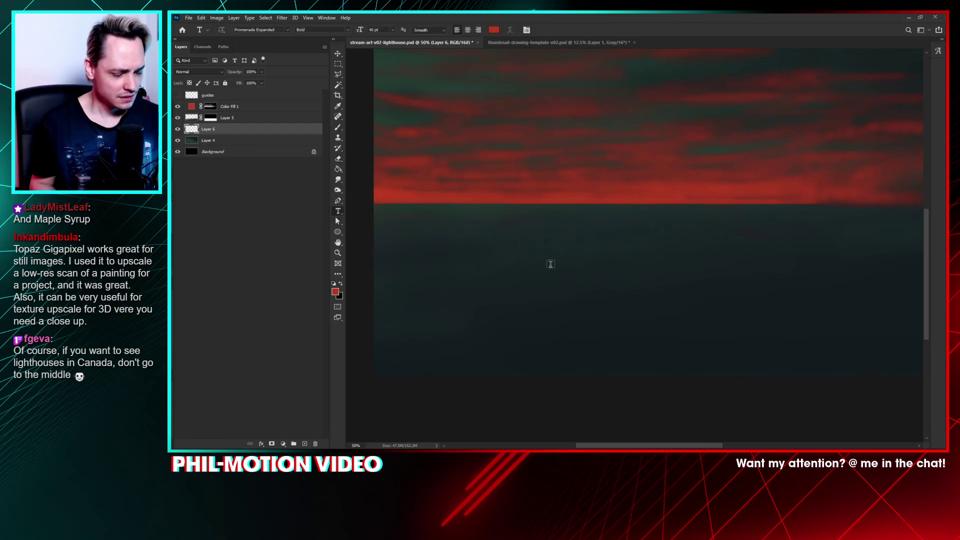
scroll(468, 223, "down", 6)
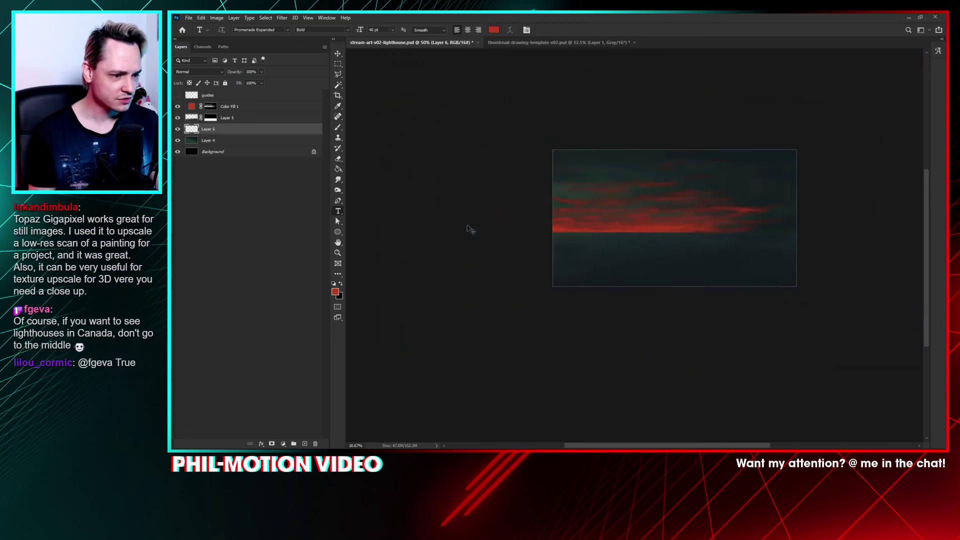
key("ctrl+plus")
key("ctrl+plus")
key("ctrl+plus")
key("ctrl+plus")
key("ctrl+plus")
key("ctrl+plus")
key("ctrl+plus")
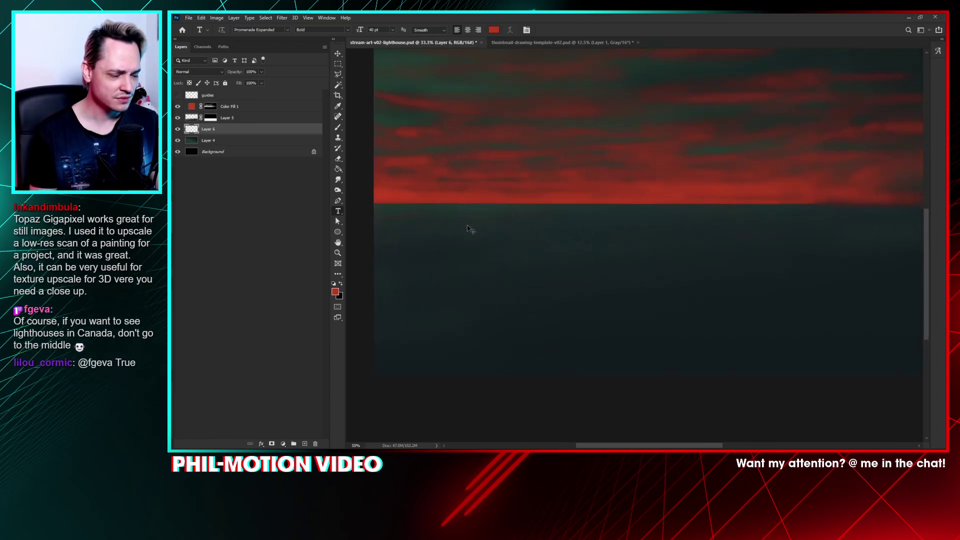
key("ctrl+minus")
key("ctrl+minus")
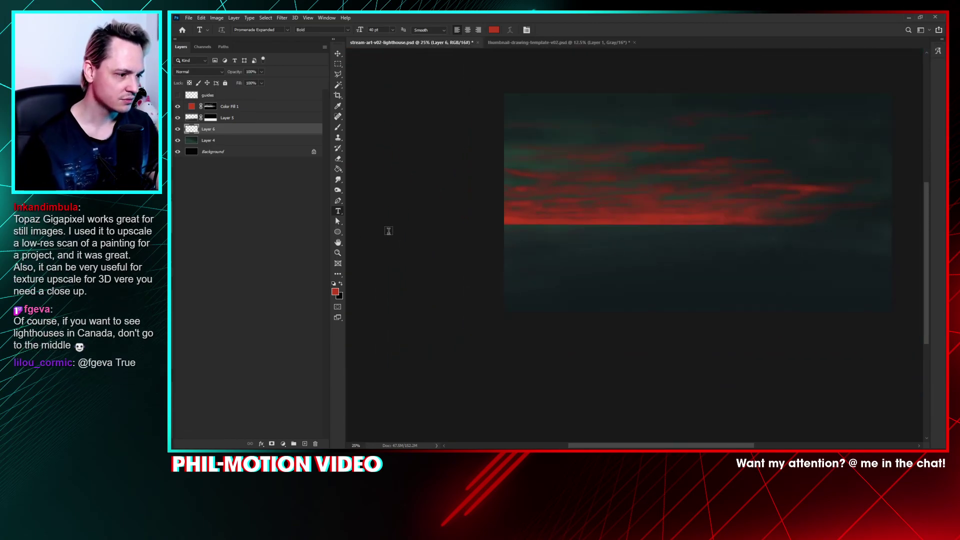
key("ctrl+minus")
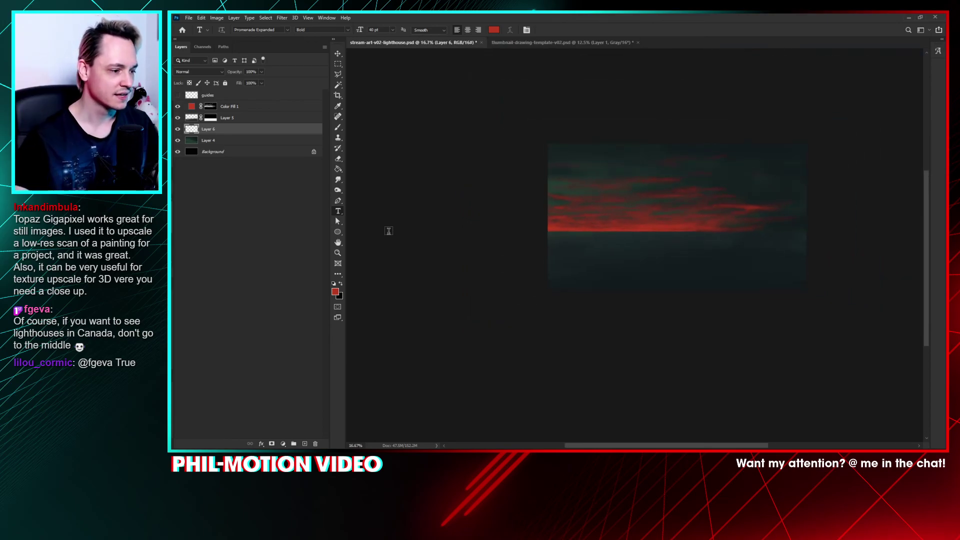
left_click_drag(906, 146, 755, 188)
key("ctrl+plus")
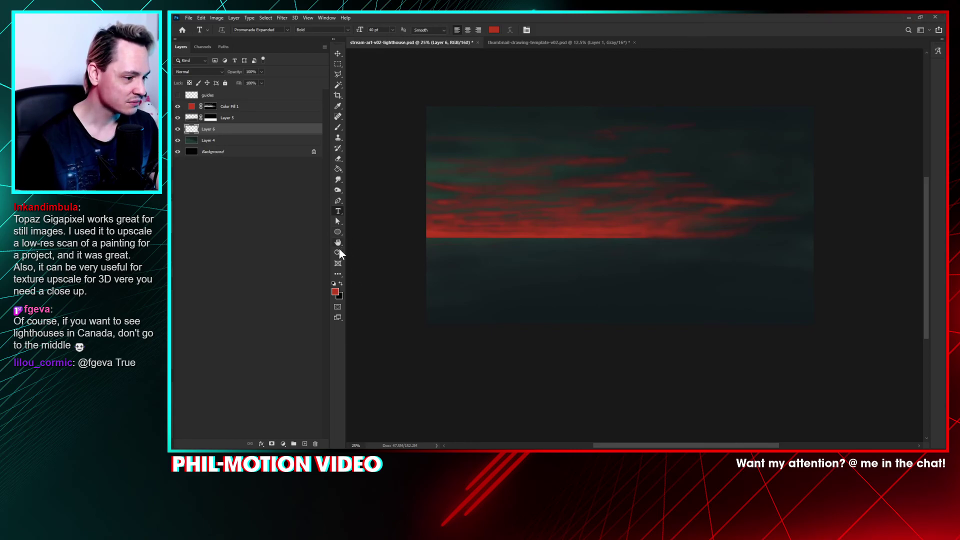
Step: Rotate the canvas view to about -64° and paint thin red reflection streaks on the water beside the horizon
left_click_drag(337, 244, 385, 250)
left_click(429, 305)
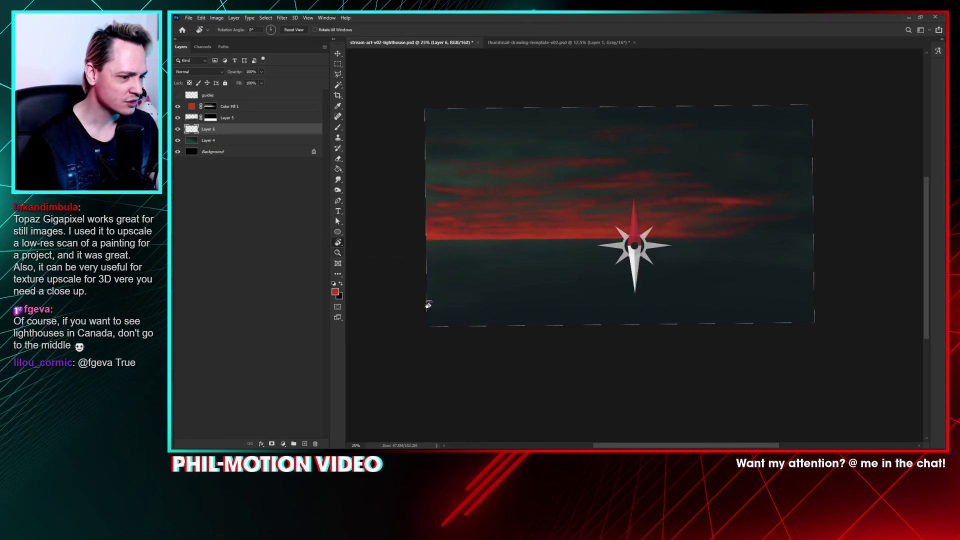
left_click_drag(429, 305, 590, 398)
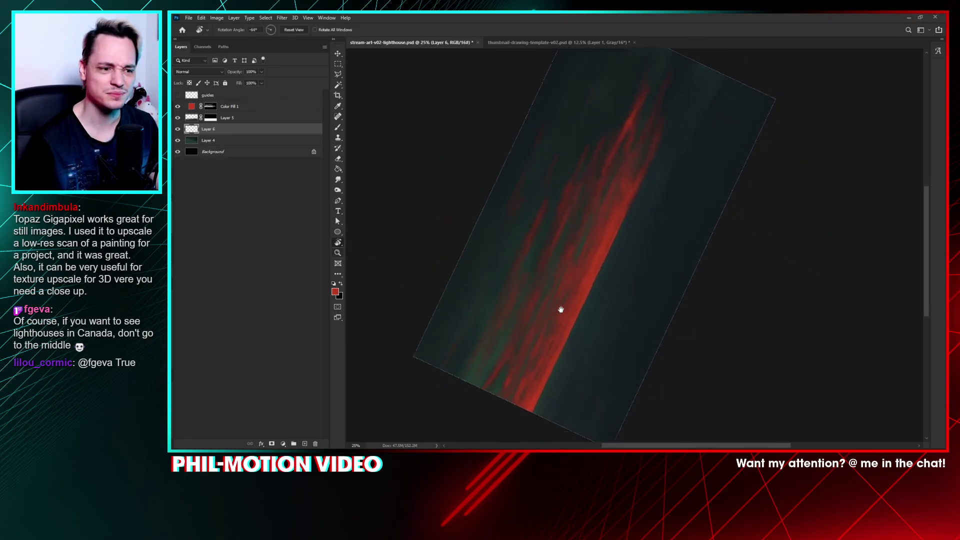
left_click_drag(562, 310, 557, 245)
mouse_move(507, 312)
left_mouse_down()
mouse_move(527, 182)
mouse_move(517, 268)
left_mouse_up()
key("ctrl+plus")
key("ctrl+plus")
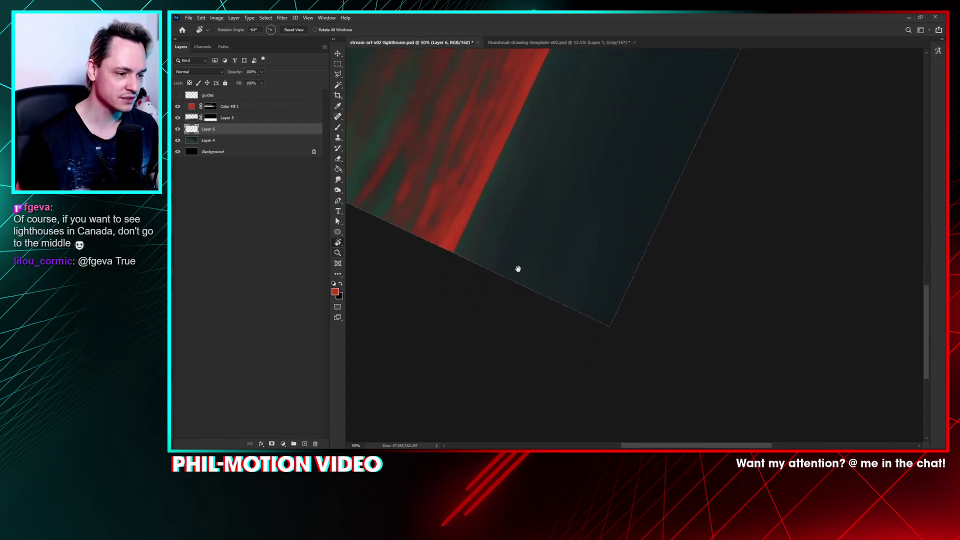
key("b")
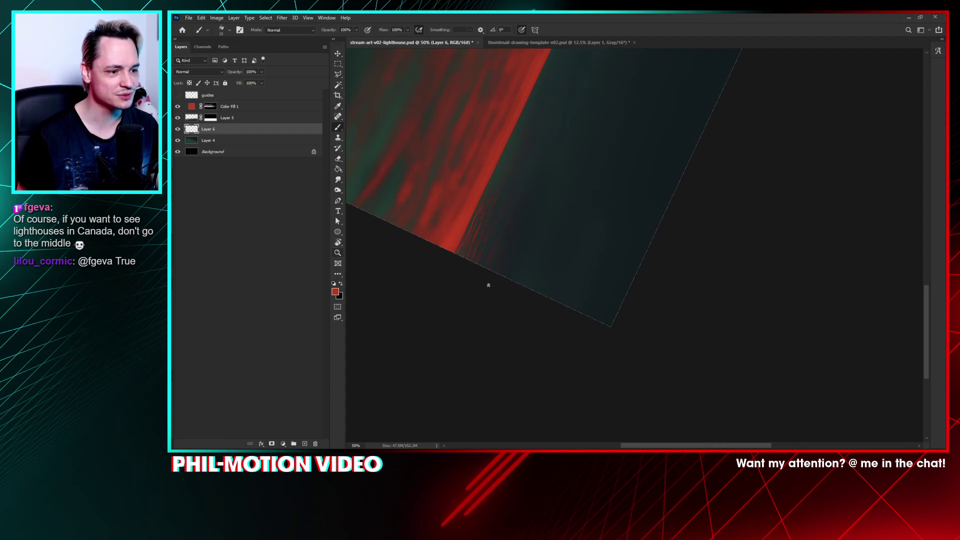
Step: Move Layer 6 above Layer 5 and add more thin red reflection streaks on the water
left_click_drag(210, 128, 221, 113)
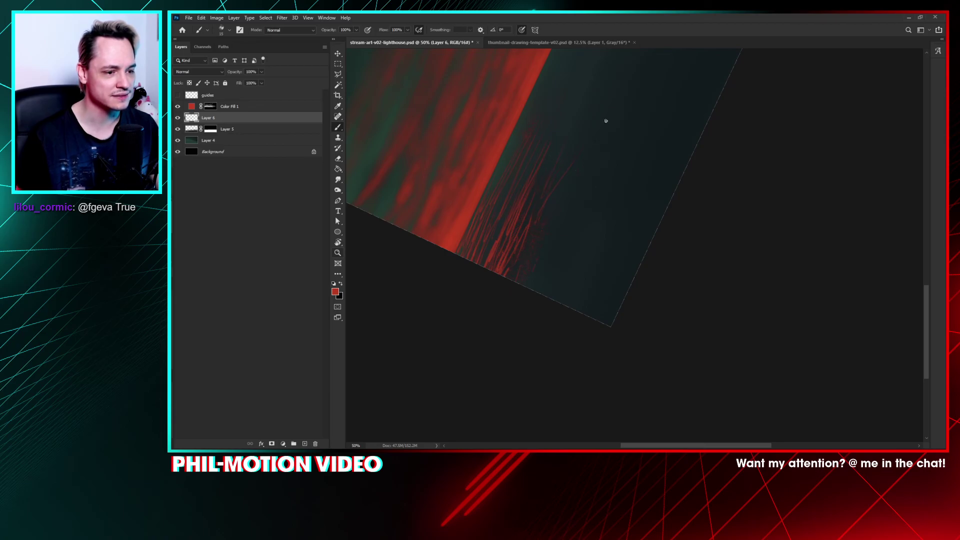
left_click_drag(541, 256, 531, 289)
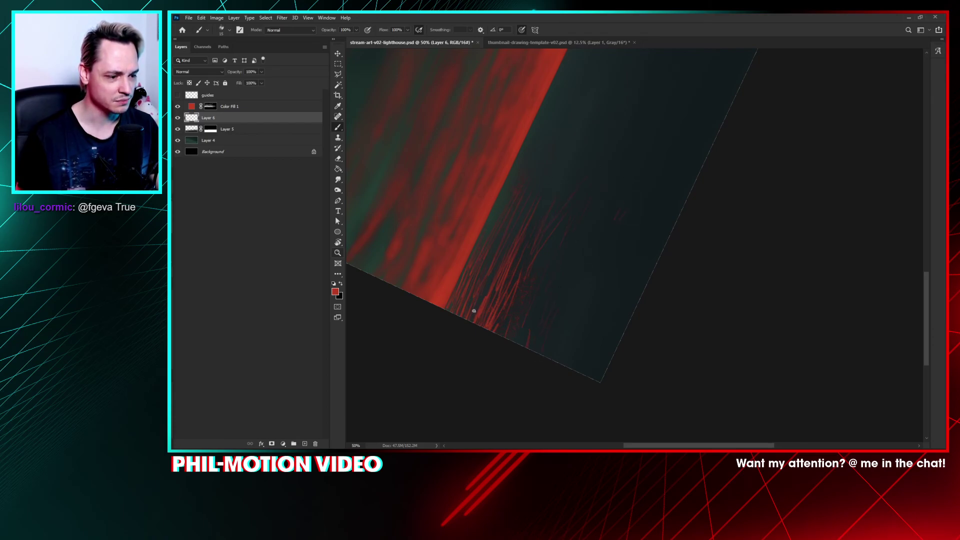
Step: Try erasing the far ends of the red water streaks with a large eraser, undo it, and return to the Brush tool
key("e")
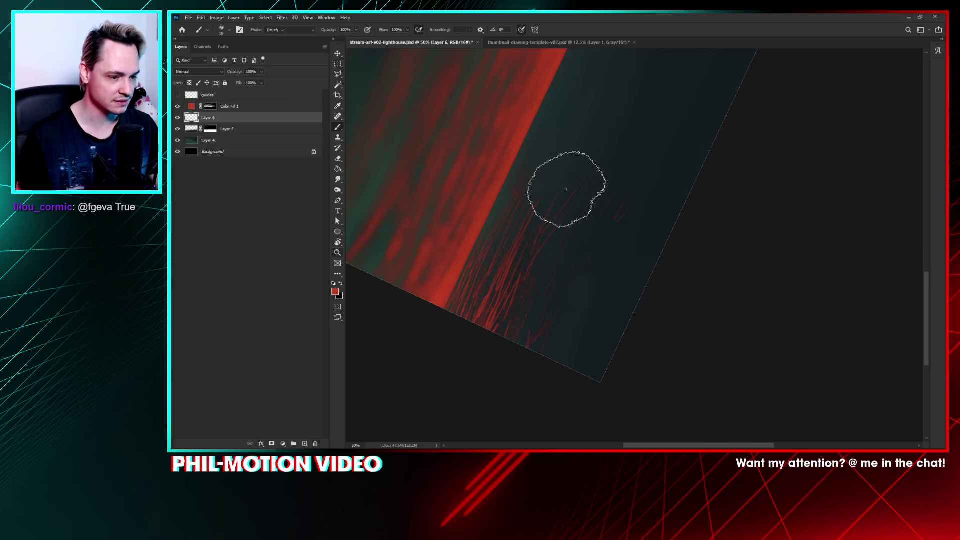
left_click_drag(564, 188, 499, 225)
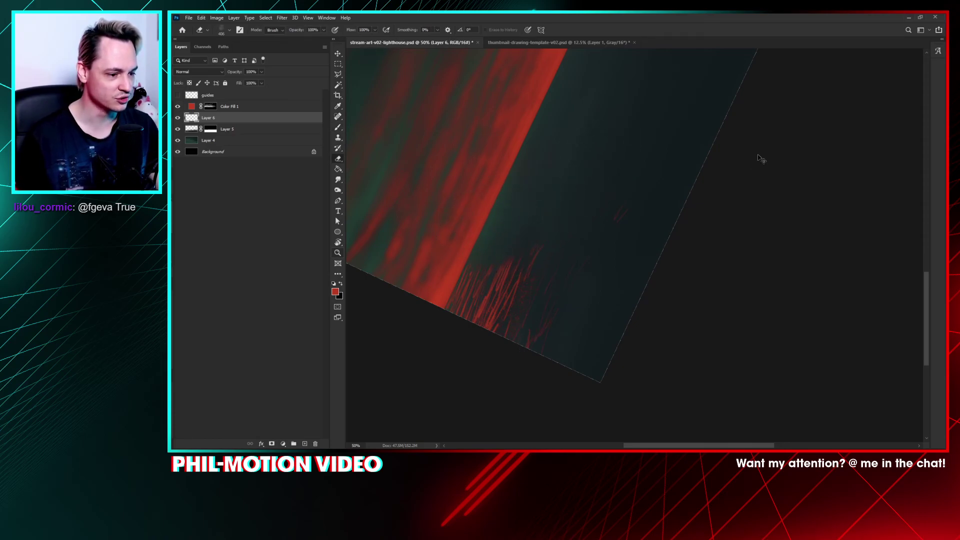
key("ctrl+z")
key("b")
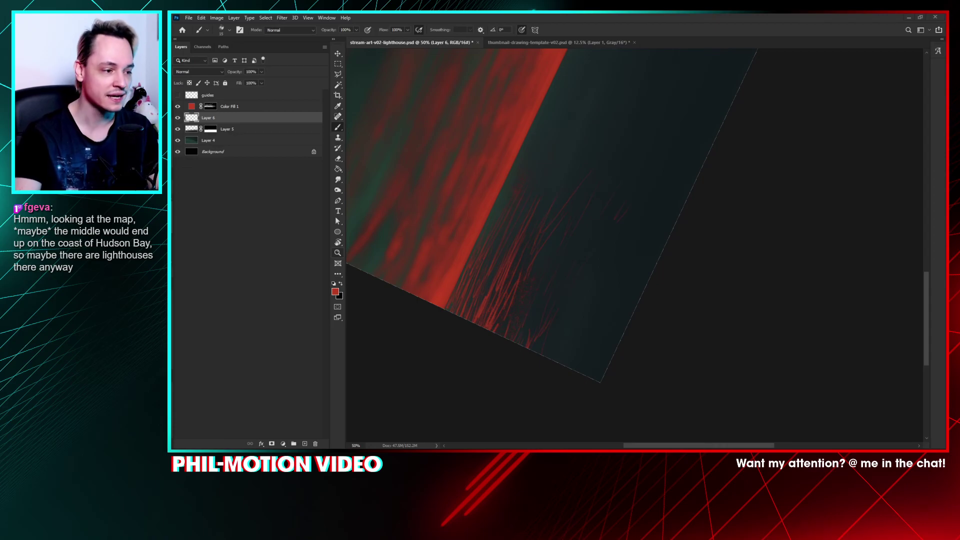
Step: Switch to Topaz Video Enhance AI and bring its window into view over the painting
key("alt+Tab")
left_click_drag(480, 19, 399, 78)
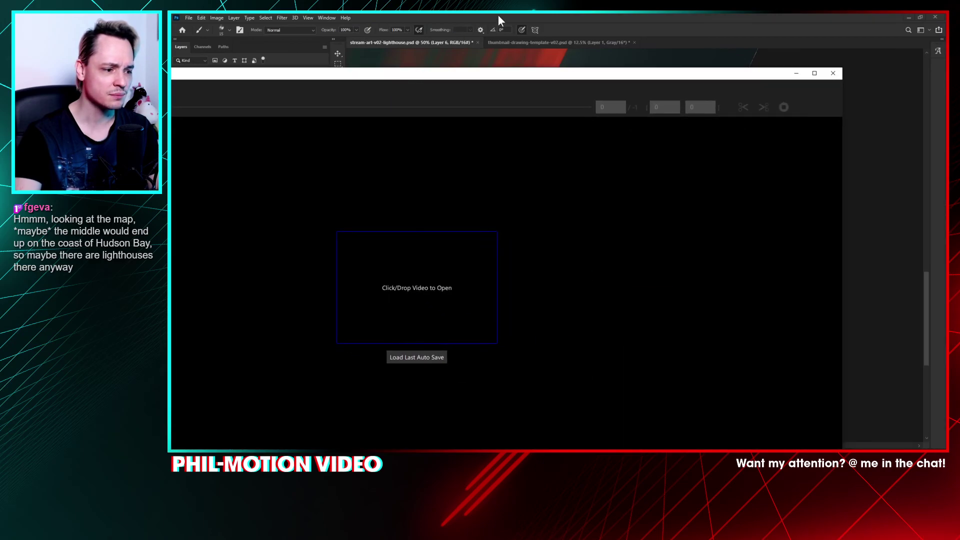
key("super+Up")
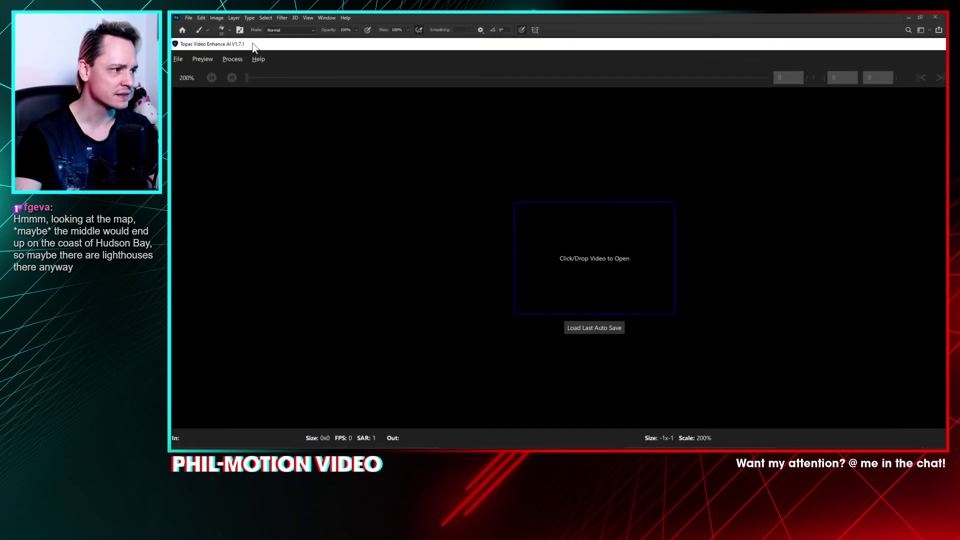
Step: Restore the Topaz Video Enhance AI window to a smaller size, move it over the painting and close it
key("super+Down")
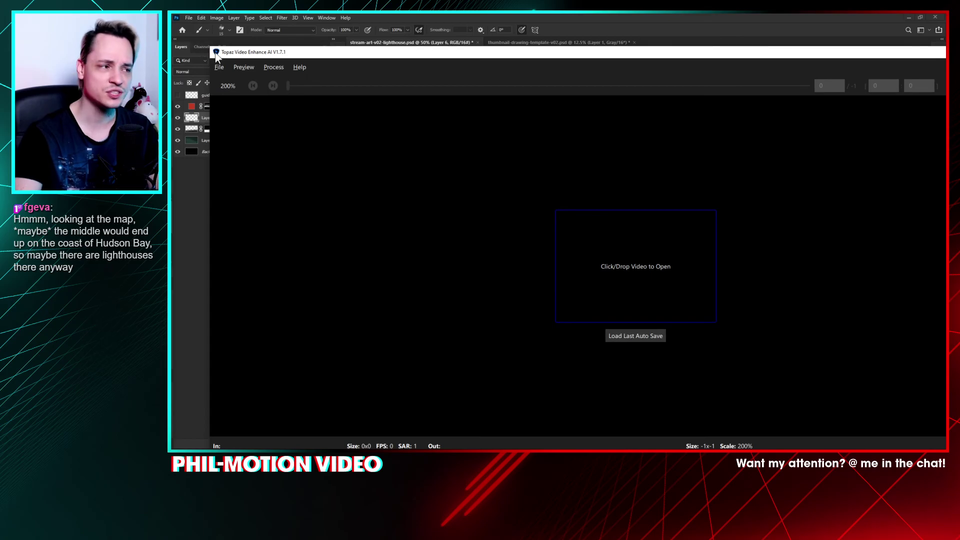
mouse_move(314, 55)
left_mouse_down()
mouse_move(652, 119)
mouse_move(333, 58)
left_mouse_up()
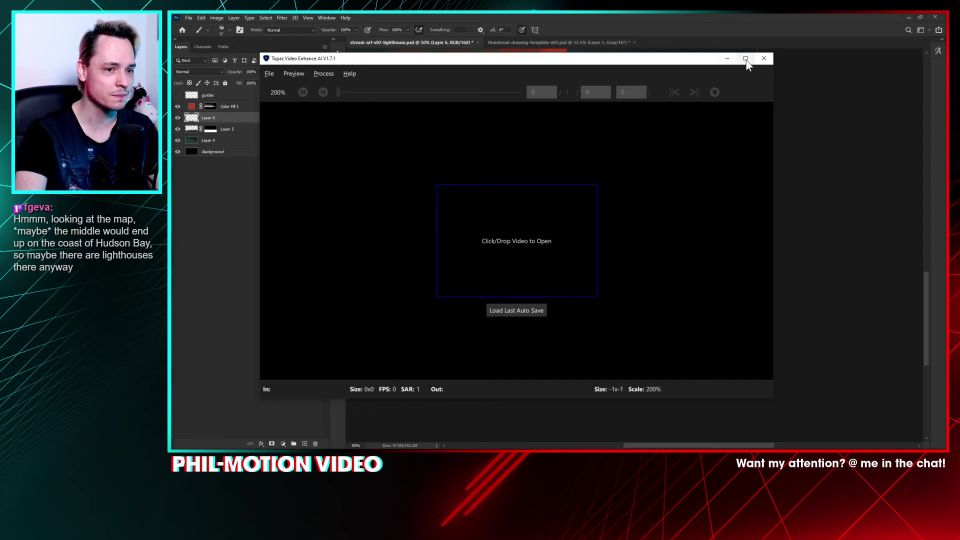
left_click(764, 58)
left_click(549, 244)
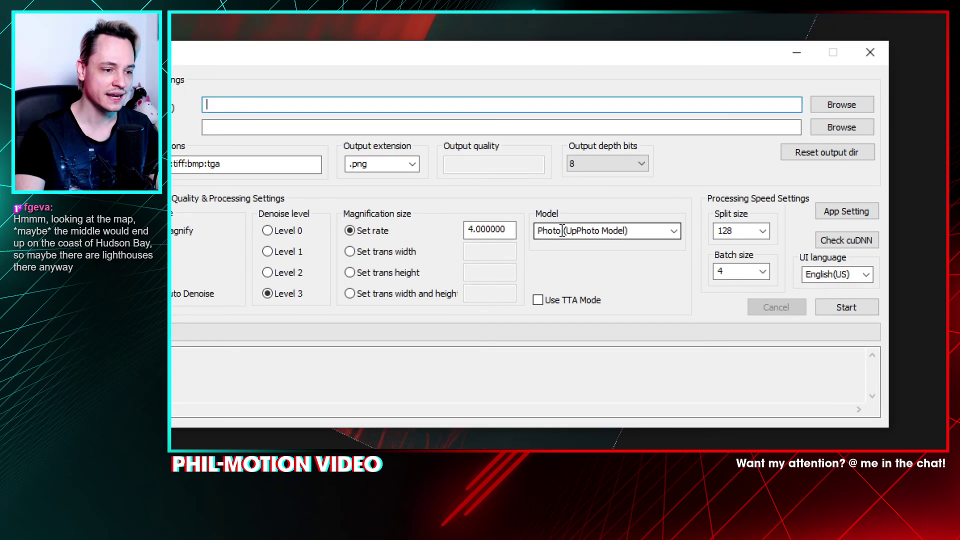
Step: Look through the model options in waifu2x-caffe, choose Photo (UpPhoto Model), and close the window to return to Photoshop
left_click(674, 230)
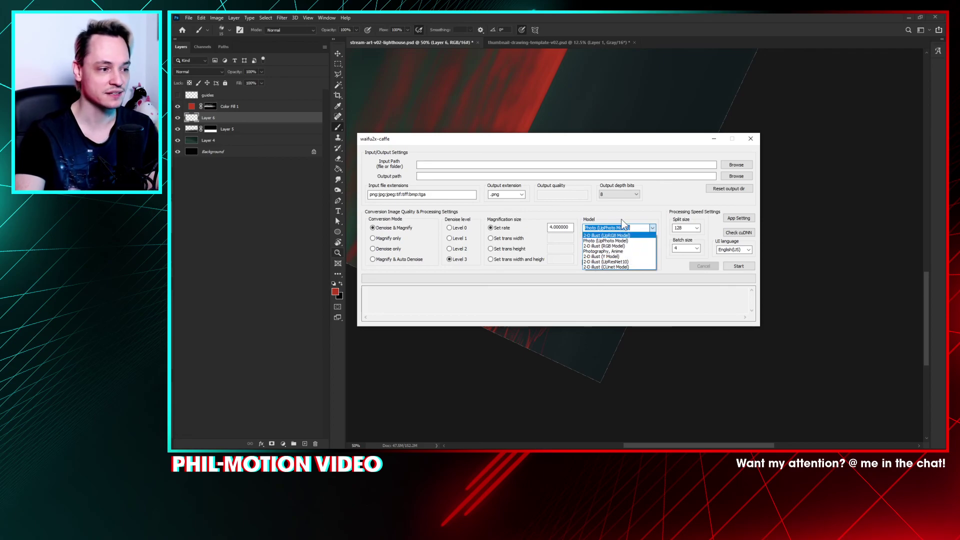
left_click(614, 241)
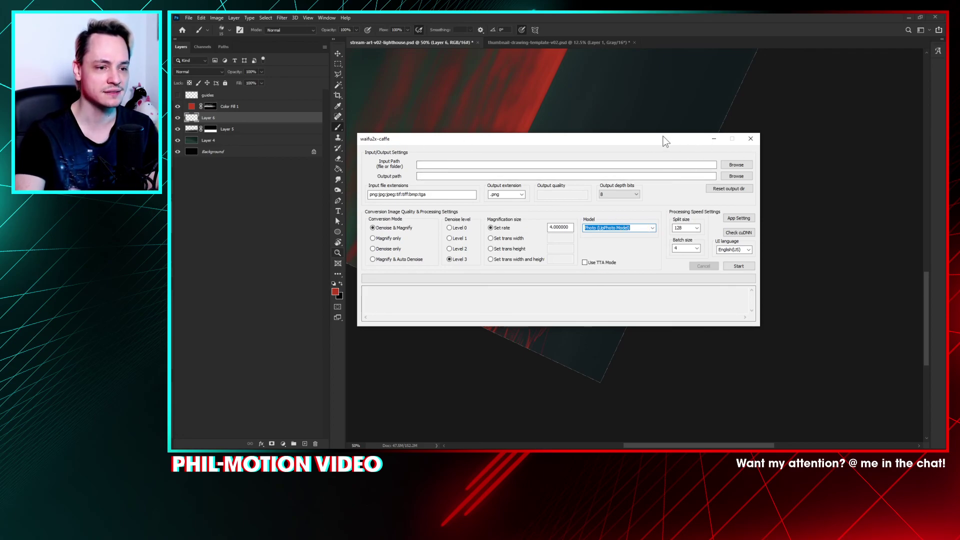
left_click_drag(665, 141, 691, 138)
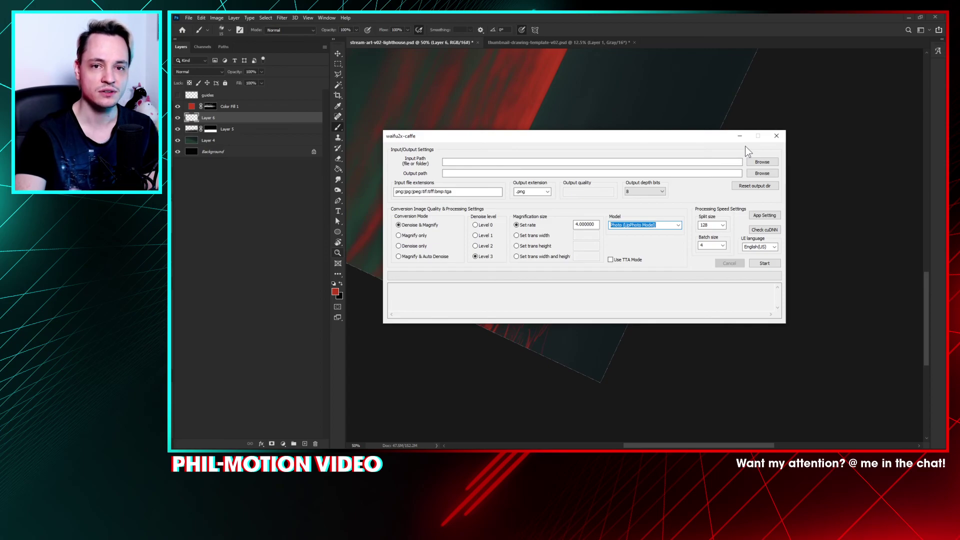
left_click(777, 136)
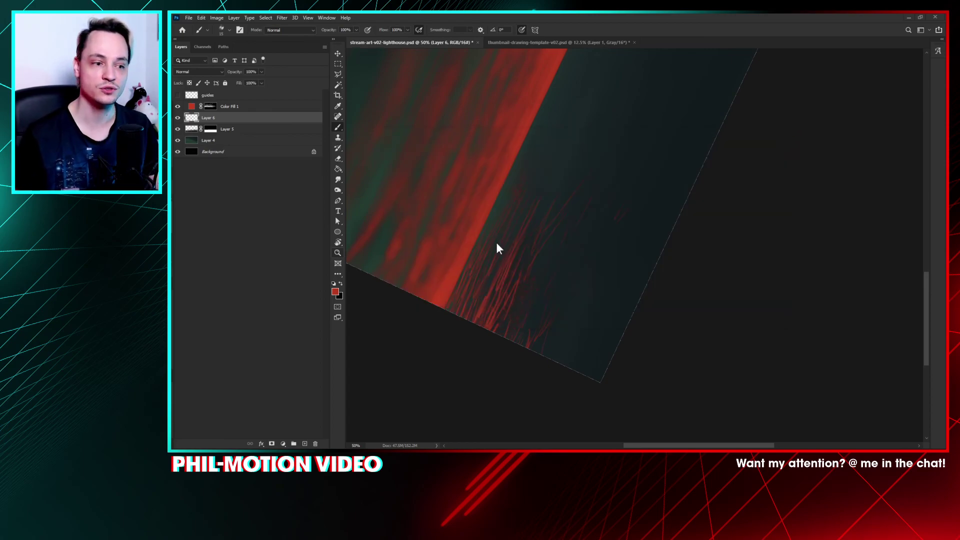
Step: Try moving the Color Fill 1 mask onto Layer 6, undo it, and check Layer 6's visibility
left_click_drag(210, 106, 212, 118)
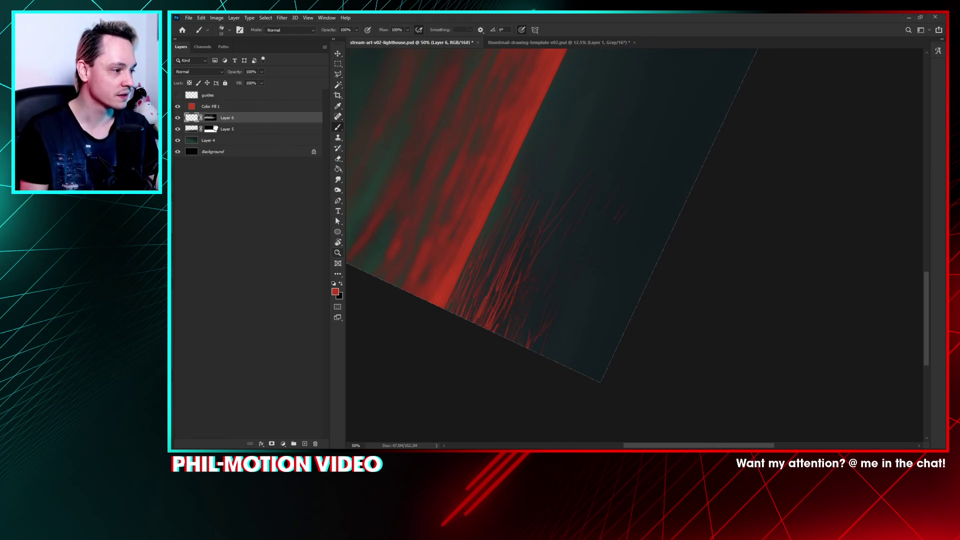
key("ctrl+z")
left_click(177, 117)
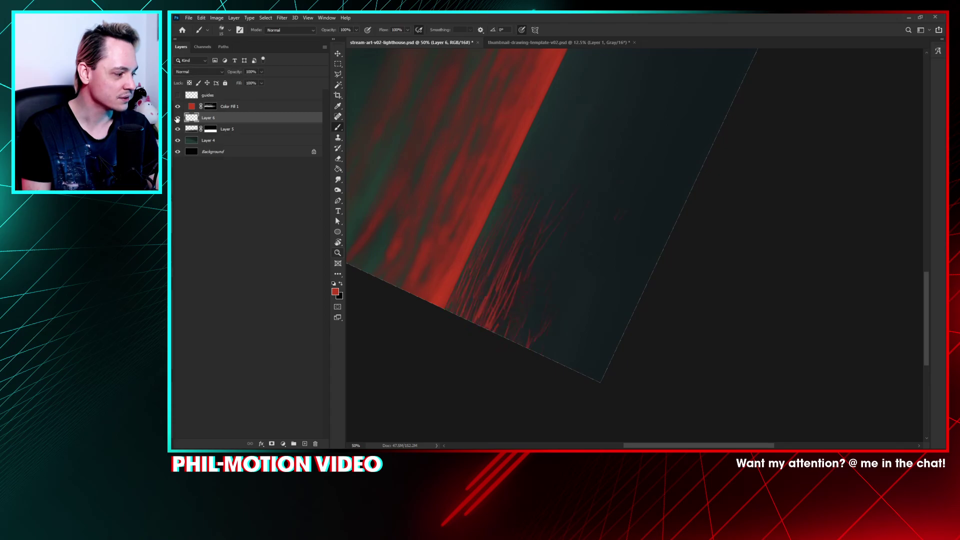
Step: Paint longer thin red reflection streaks with the Brush on Layer 6, extending the reflections farther out across the water
left_click_drag(666, 100, 602, 246)
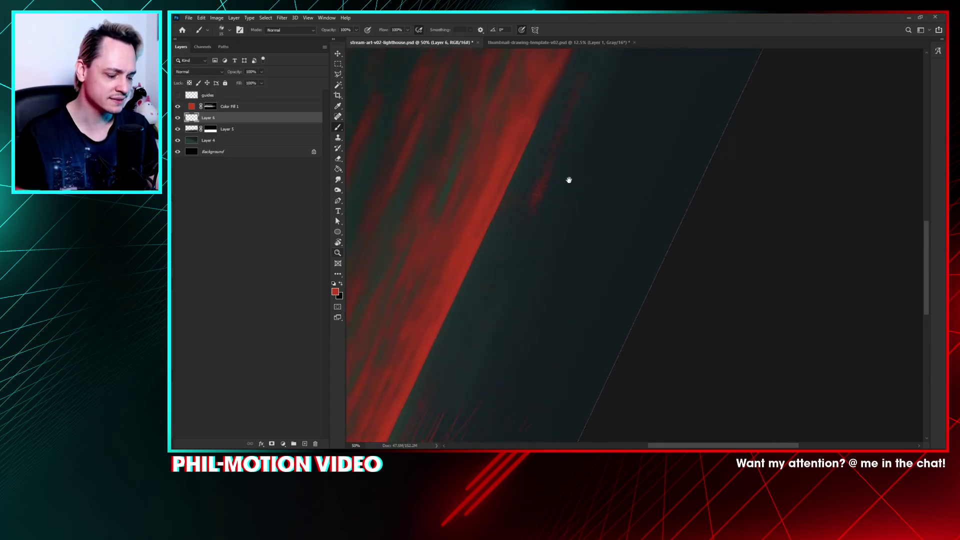
key("e")
left_click_drag(525, 281, 566, 126)
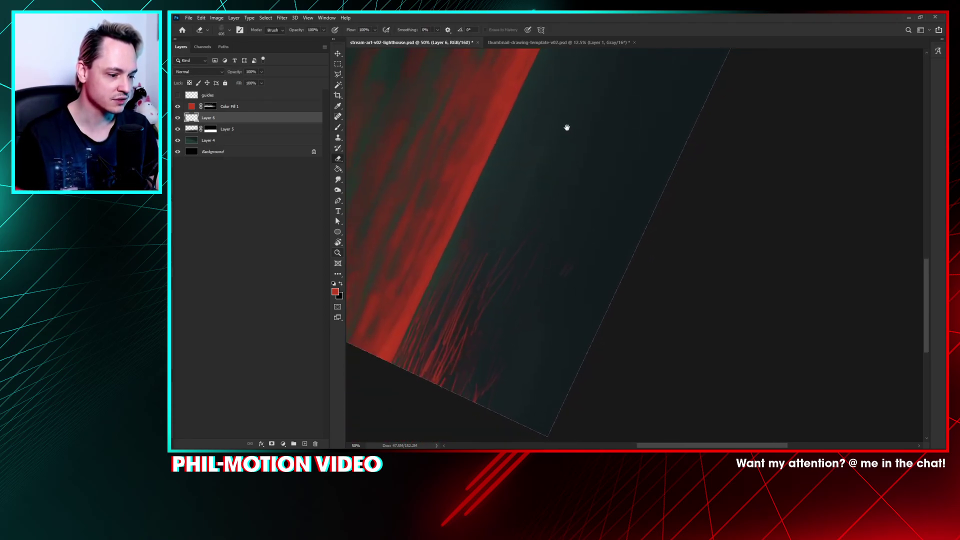
key("b")
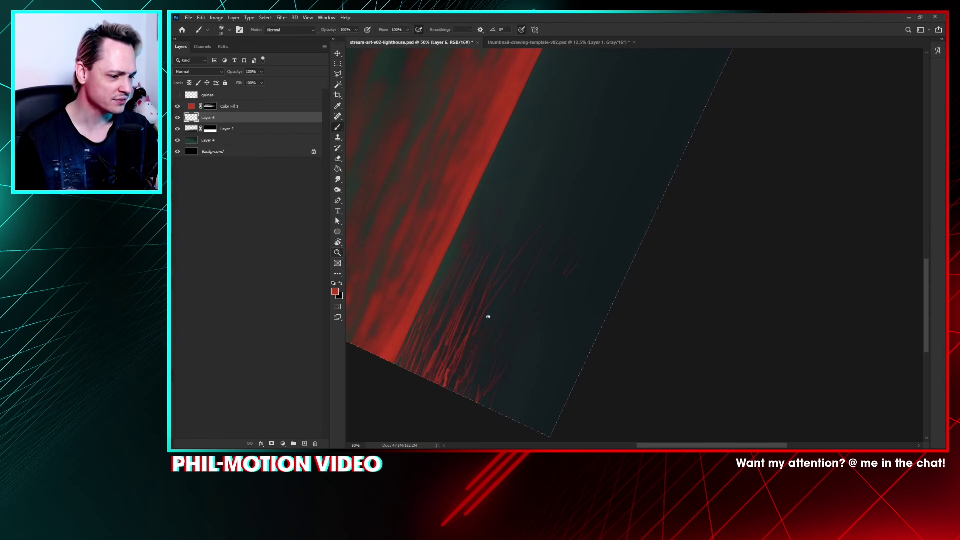
left_click_drag(543, 229, 501, 356)
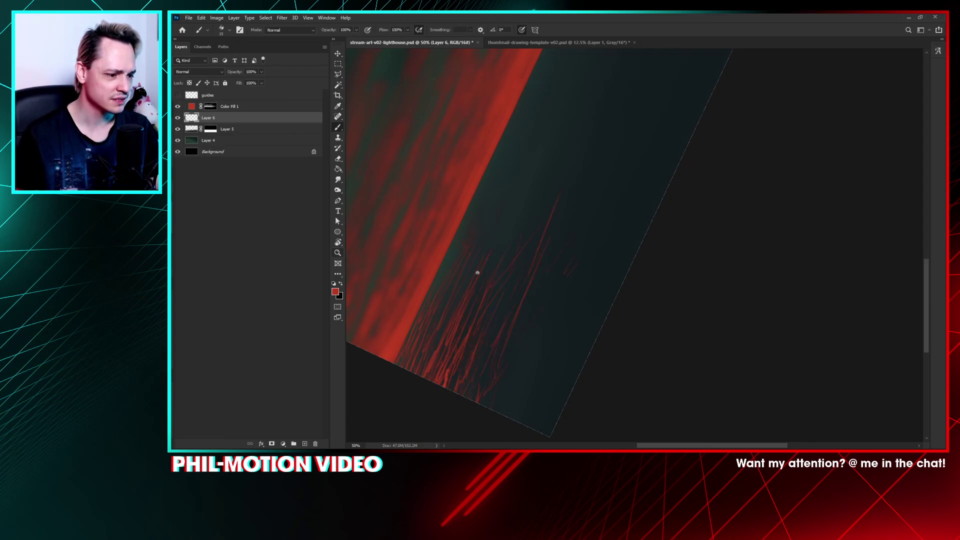
left_click_drag(559, 196, 553, 231)
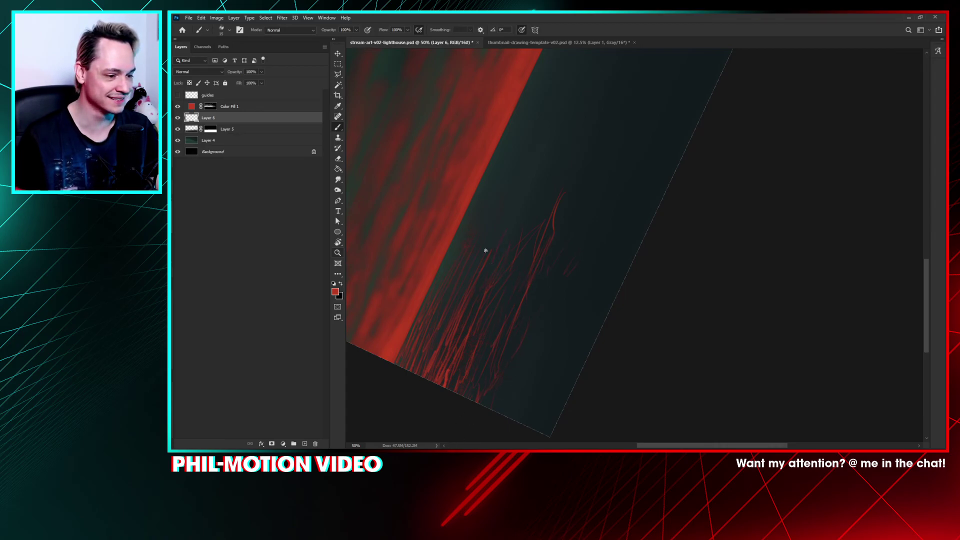
Step: Set the Eraser to the 432 px brush at 28% opacity and fade the outer ends of the red water streaks
key("e")
right_click(556, 213)
key("Return")
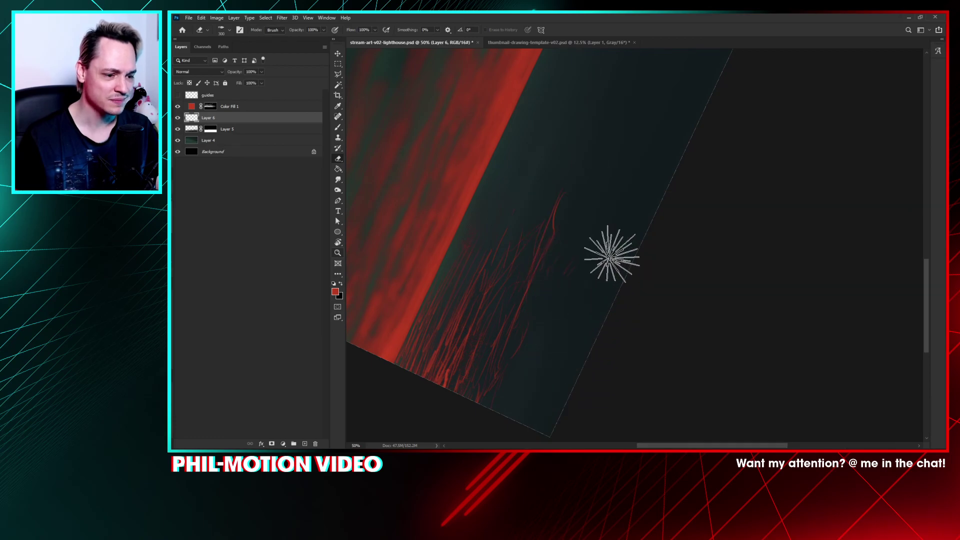
right_click(554, 189)
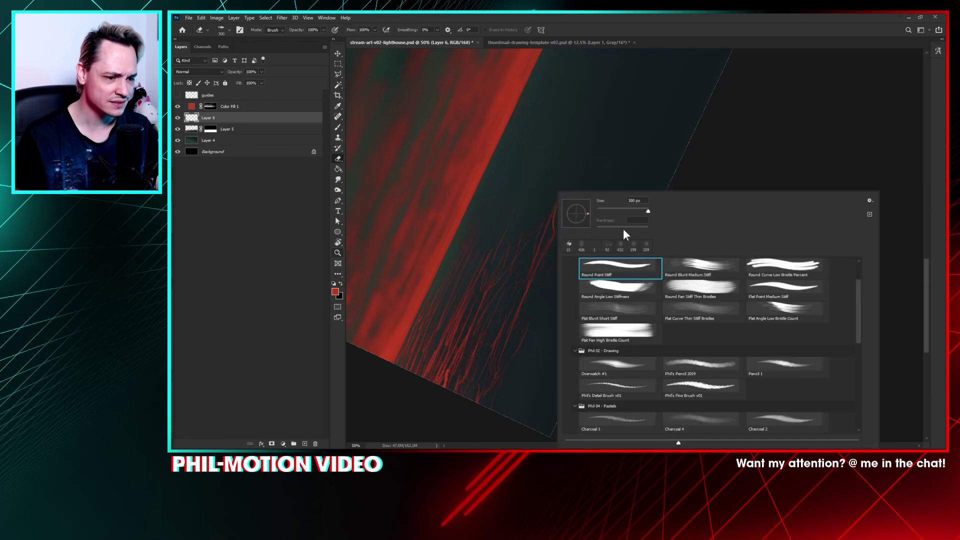
left_click(620, 245)
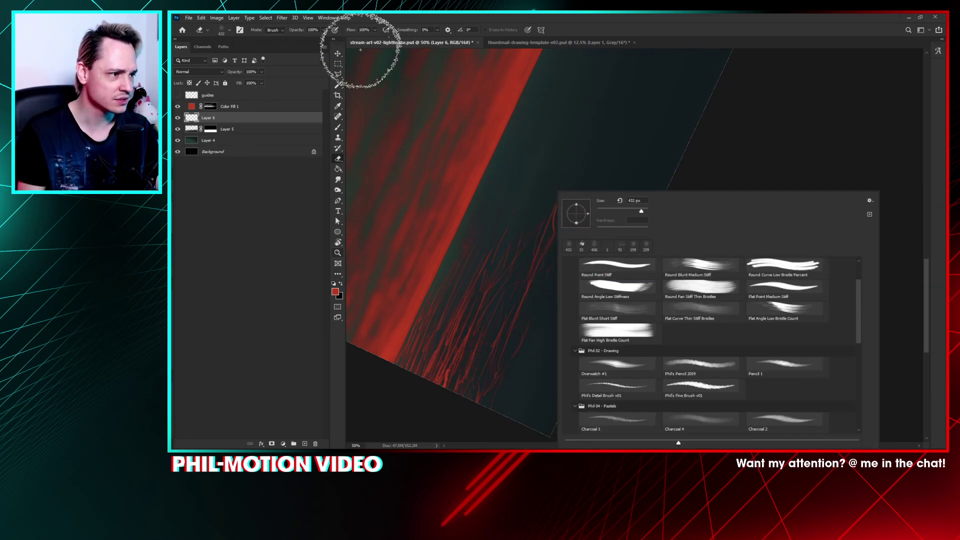
left_click(322, 31)
left_click_drag(300, 38, 295, 38)
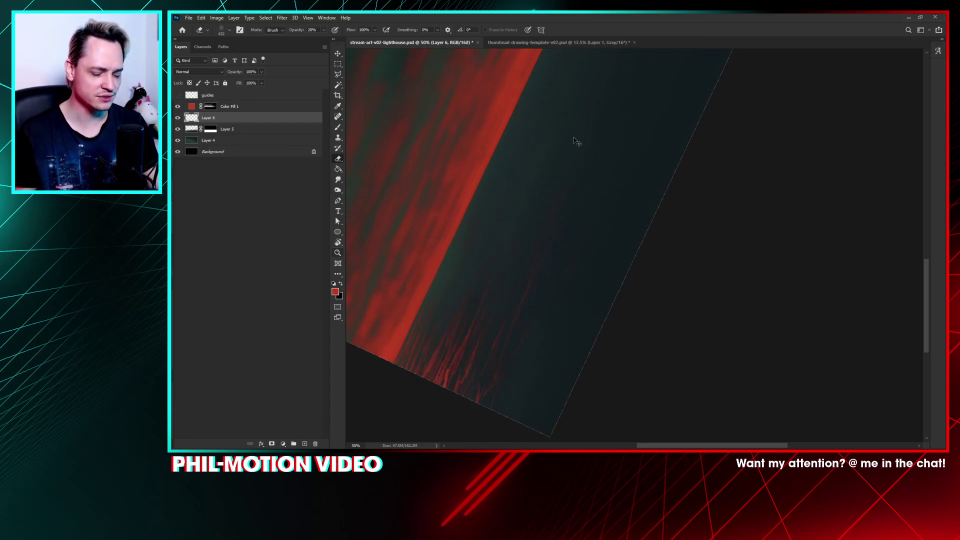
scroll(575, 144, "down", 2)
mouse_move(574, 144)
left_mouse_down()
mouse_move(555, 208)
mouse_move(521, 245)
mouse_move(527, 256)
left_mouse_up()
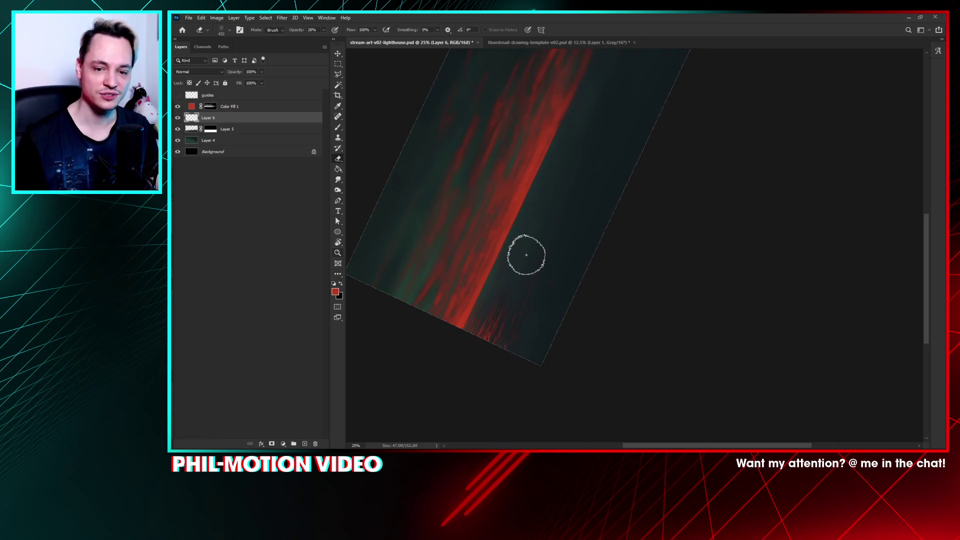
left_click_drag(526, 255, 546, 239)
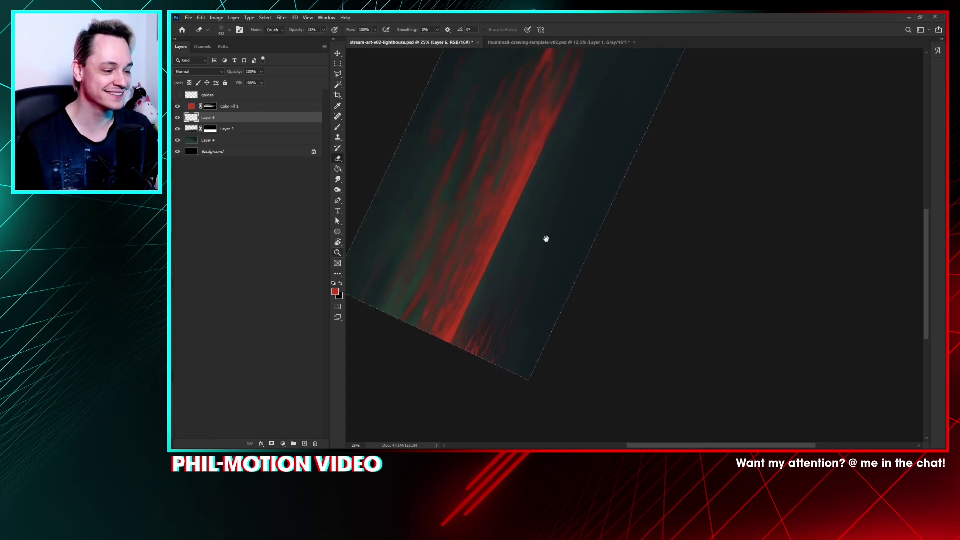
left_click_drag(556, 206, 549, 227)
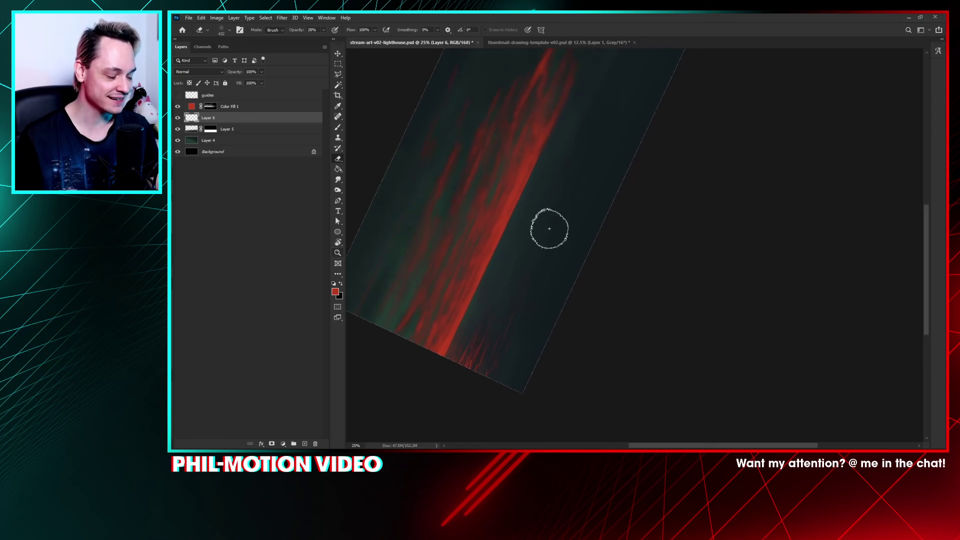
left_click(338, 64)
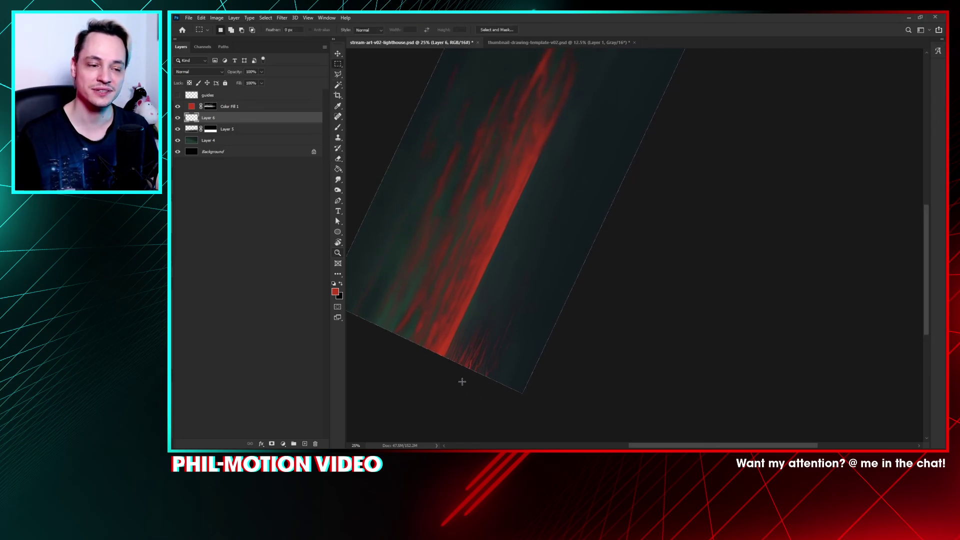
scroll(483, 320, "down", 1)
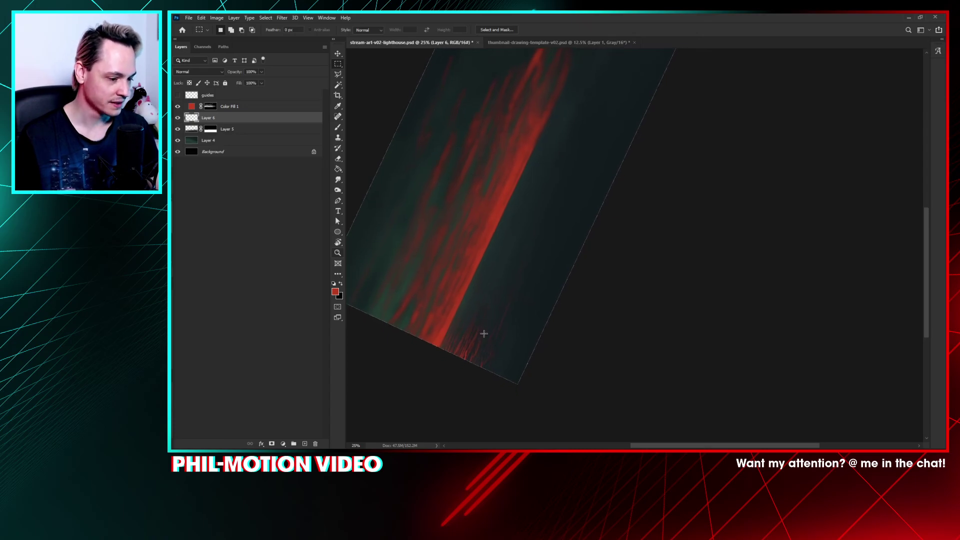
key("b")
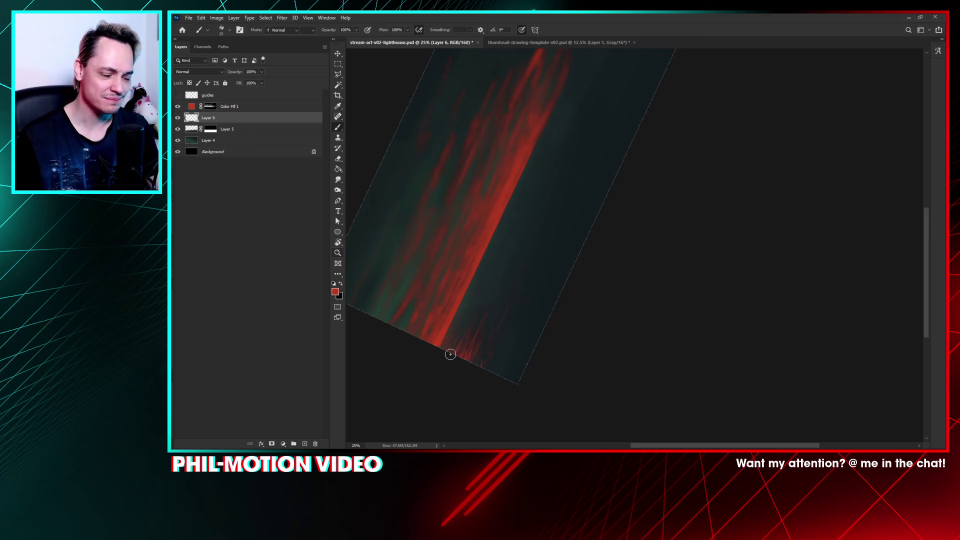
Step: Reset the canvas view rotation to 0° and inspect the red reflections on the water at 50% and 25% zoom
key("r")
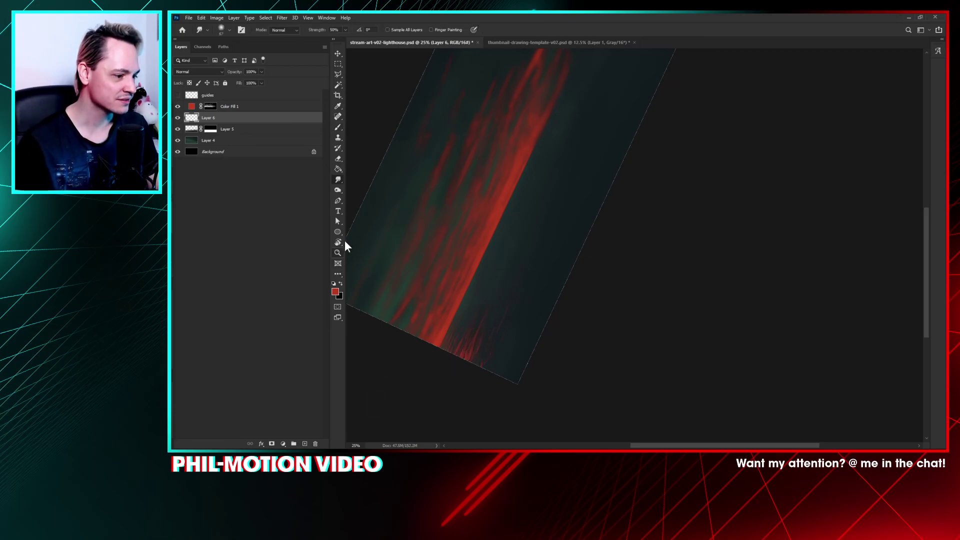
left_click(338, 242)
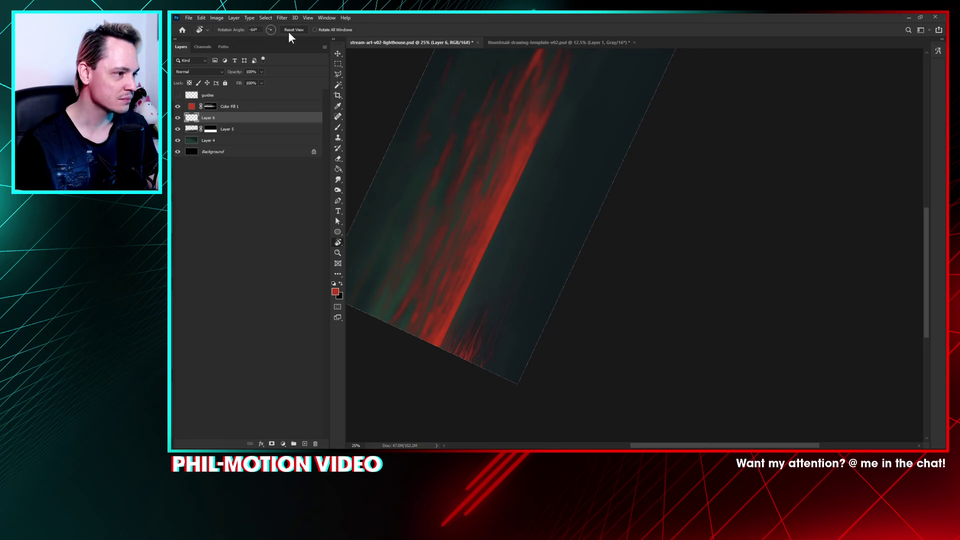
left_click(292, 30)
left_click_drag(392, 111, 671, 287)
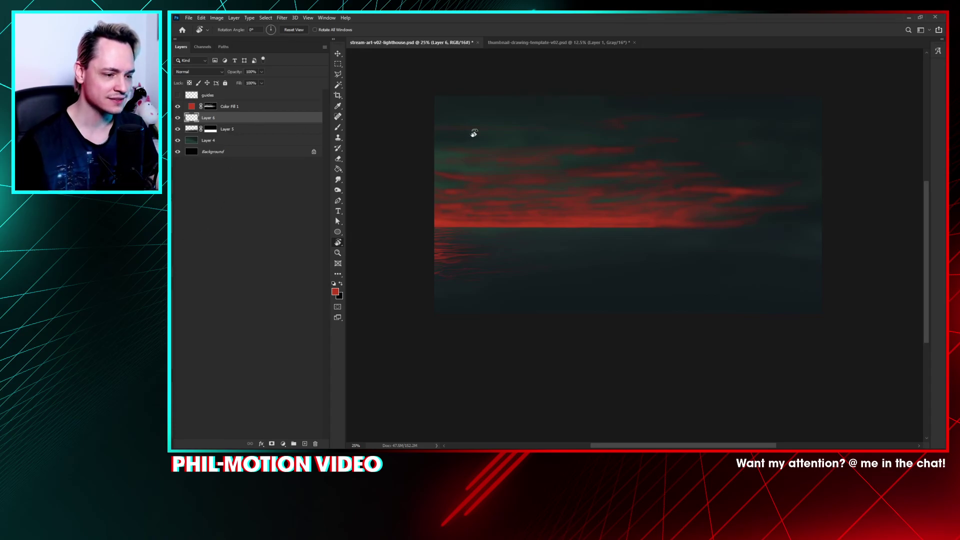
key("ctrl+plus")
key("ctrl+plus")
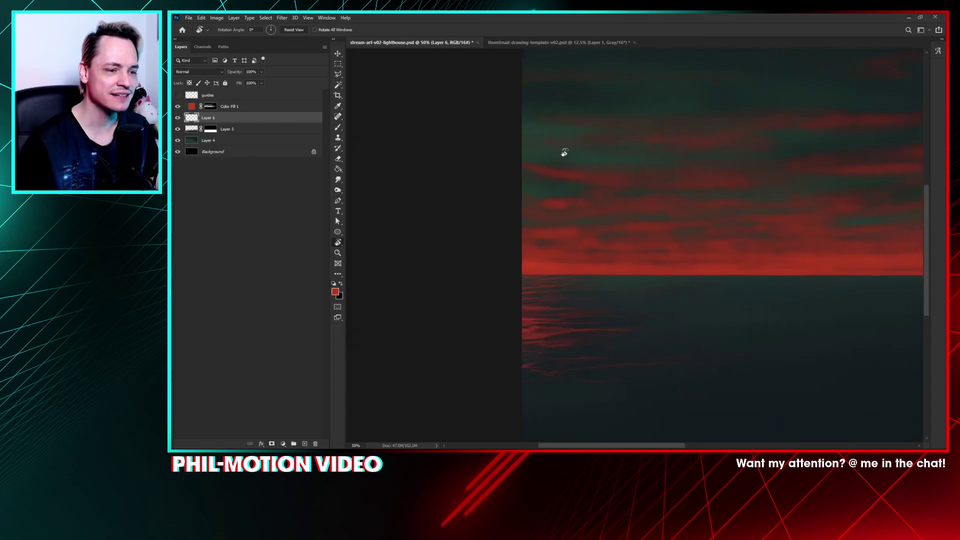
left_click_drag(586, 169, 554, 177)
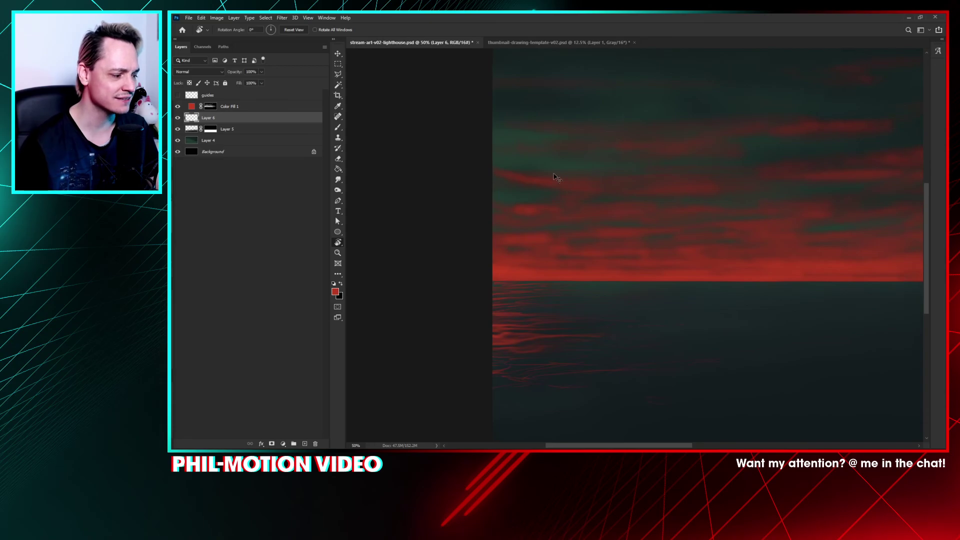
key("ctrl+minus")
key("ctrl+minus")
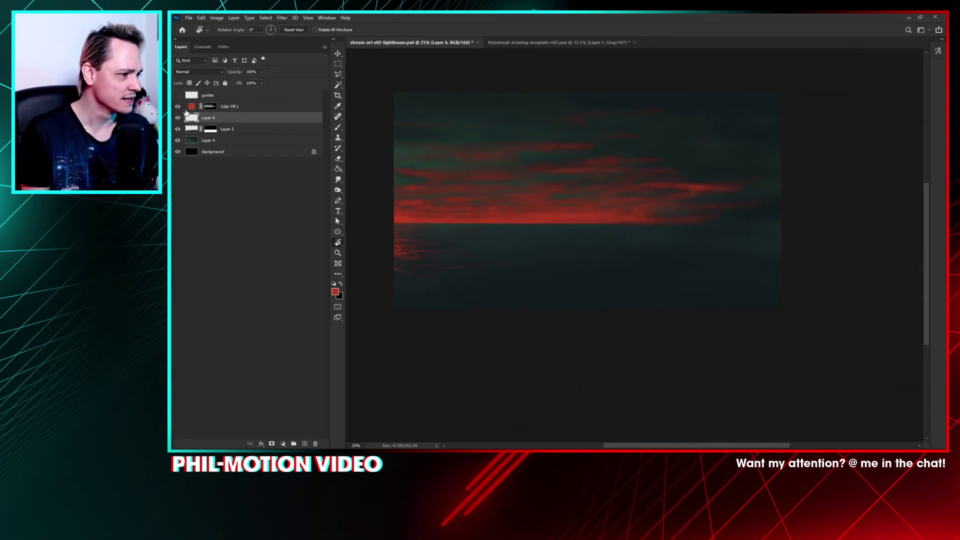
Step: Save the document, show the guides layer, and add a new empty layer above Color Fill 1
key("ctrl+s")
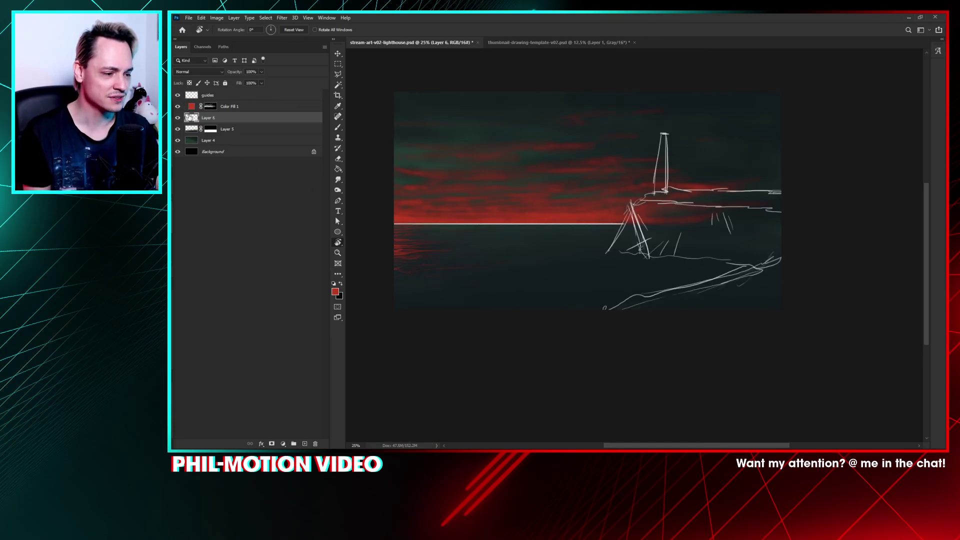
left_click(237, 107)
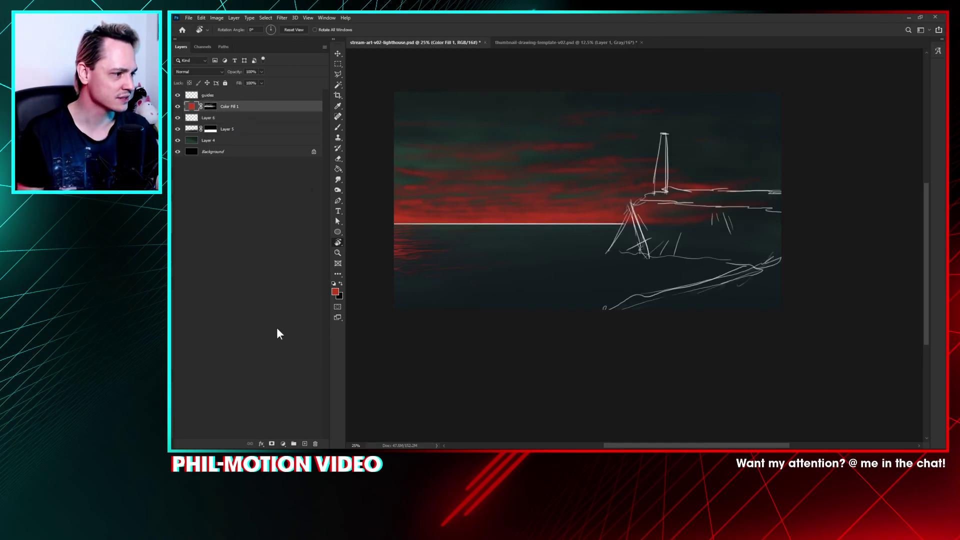
left_click(305, 443)
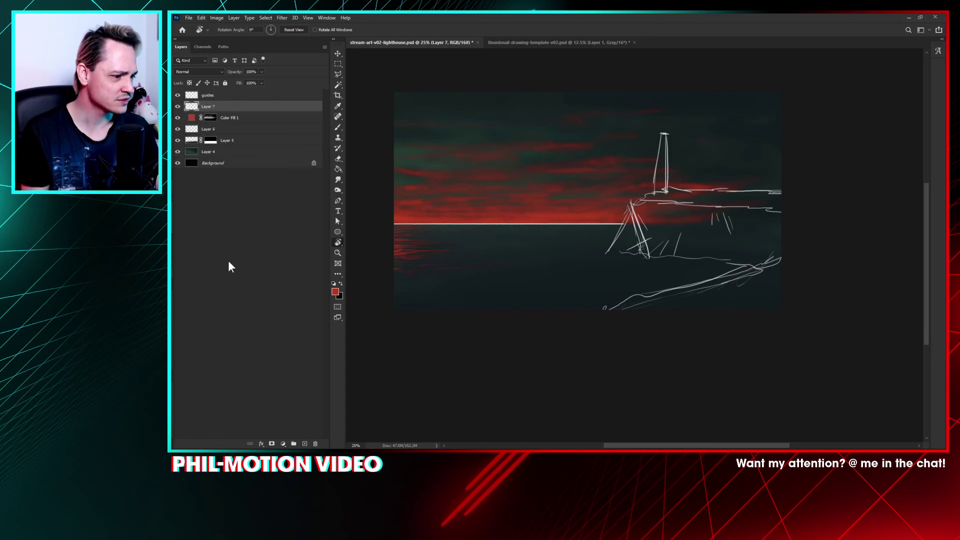
Step: Set the foreground colour to the near-black teal #020a0a, starting from the dark water colour
left_click(340, 283)
left_click(335, 291)
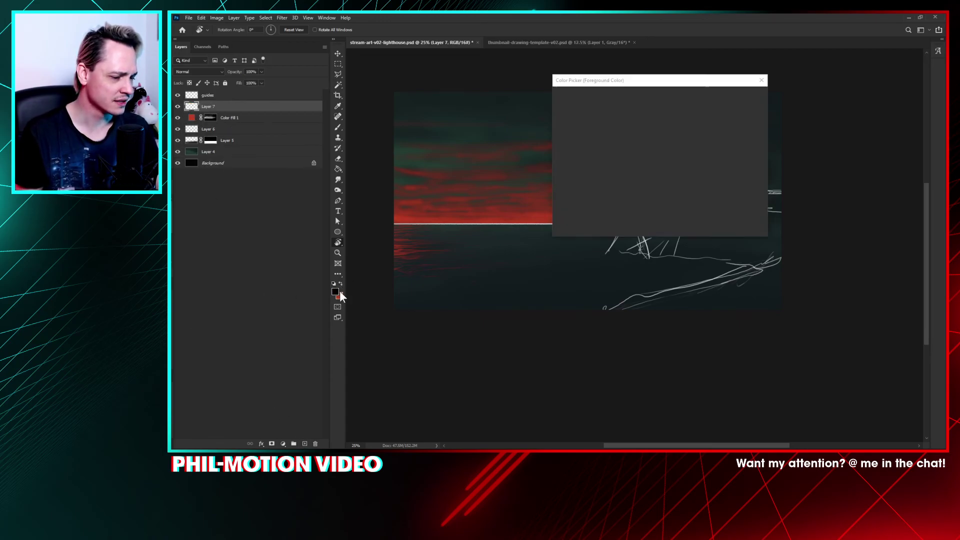
left_click(557, 272)
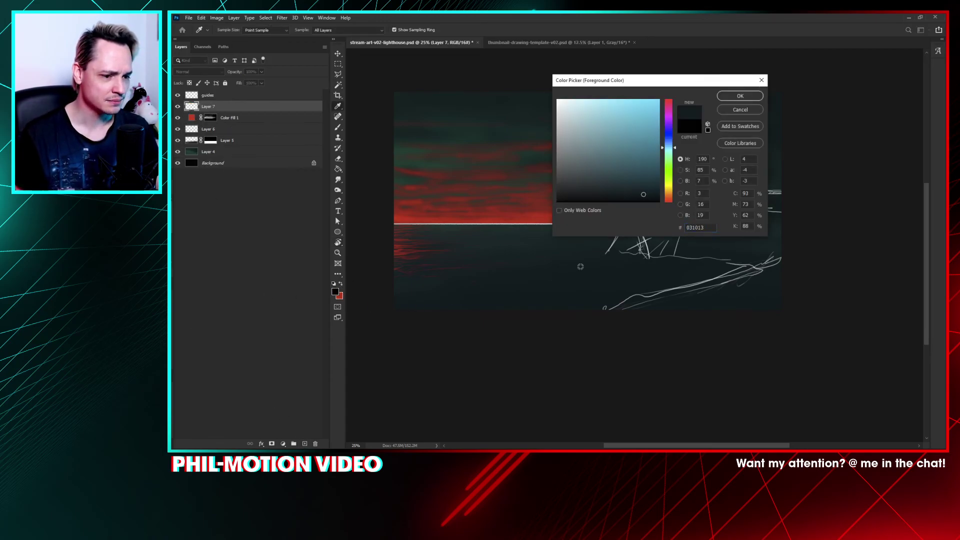
left_click(647, 269)
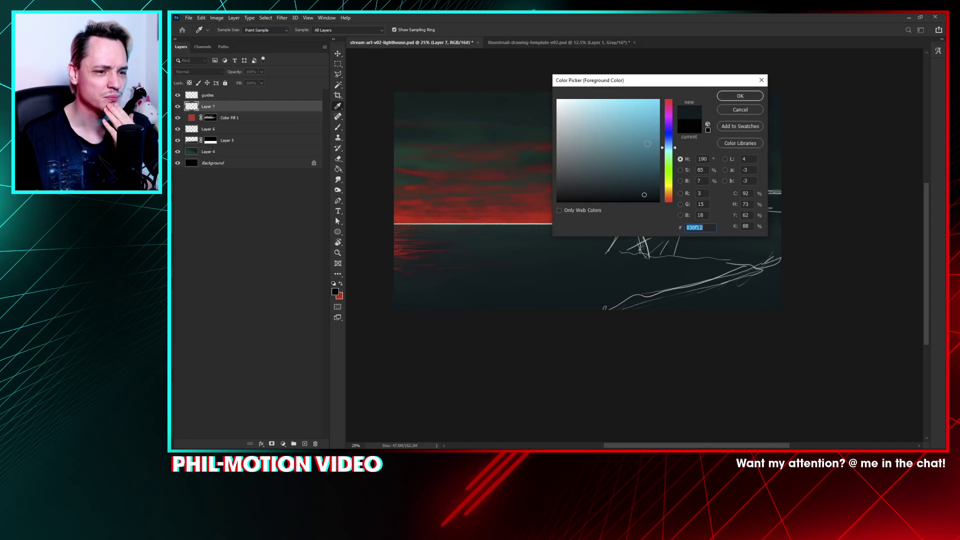
left_click(646, 194)
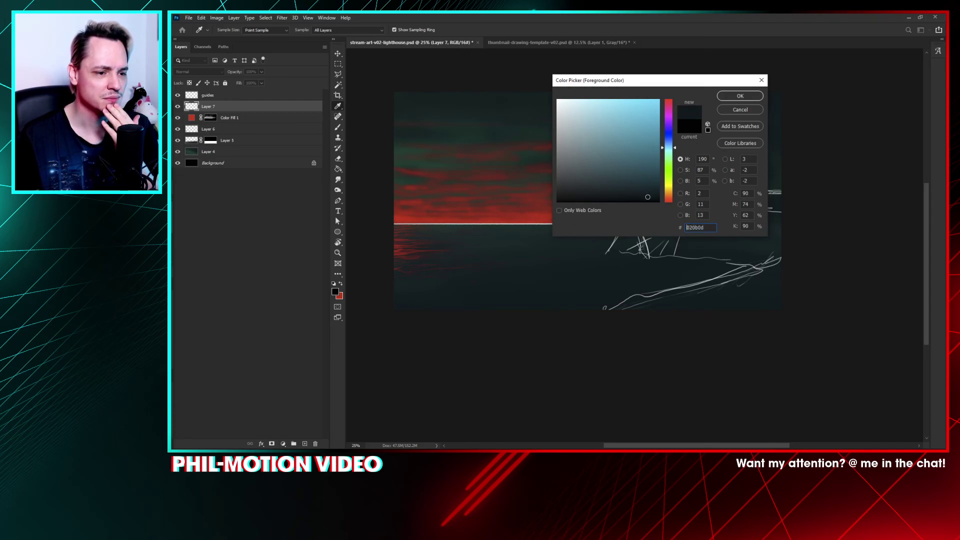
left_click(640, 198)
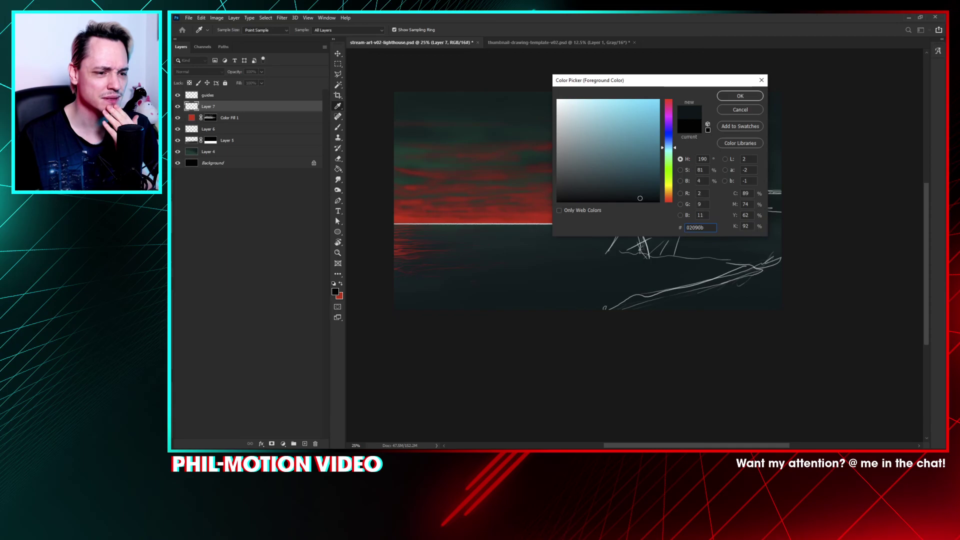
left_click(668, 160)
mouse_move(669, 162)
left_mouse_down()
mouse_move(670, 197)
mouse_move(672, 97)
mouse_move(671, 151)
left_mouse_up()
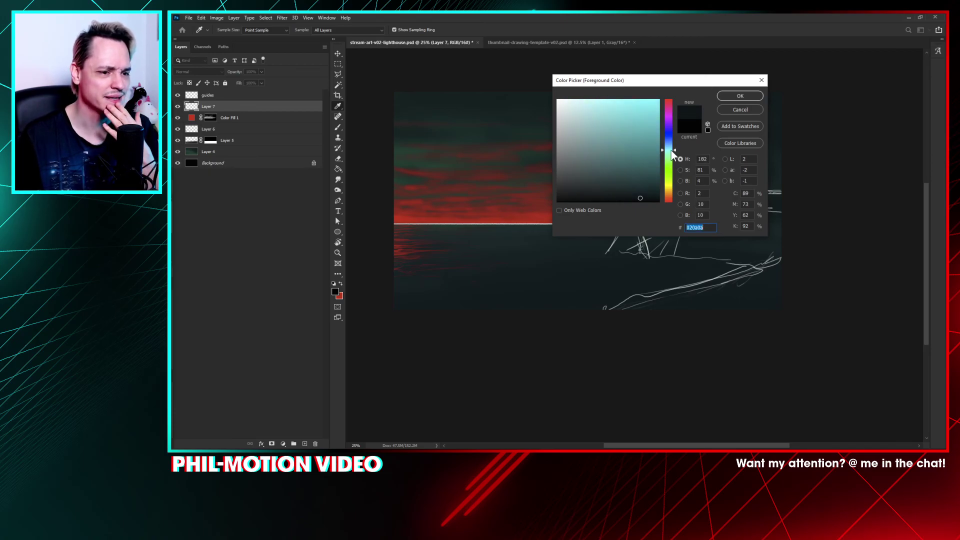
left_click(742, 99)
Step: Choose the Hard Elliptical preset for the Brush and set its size to 432 px
key("r")
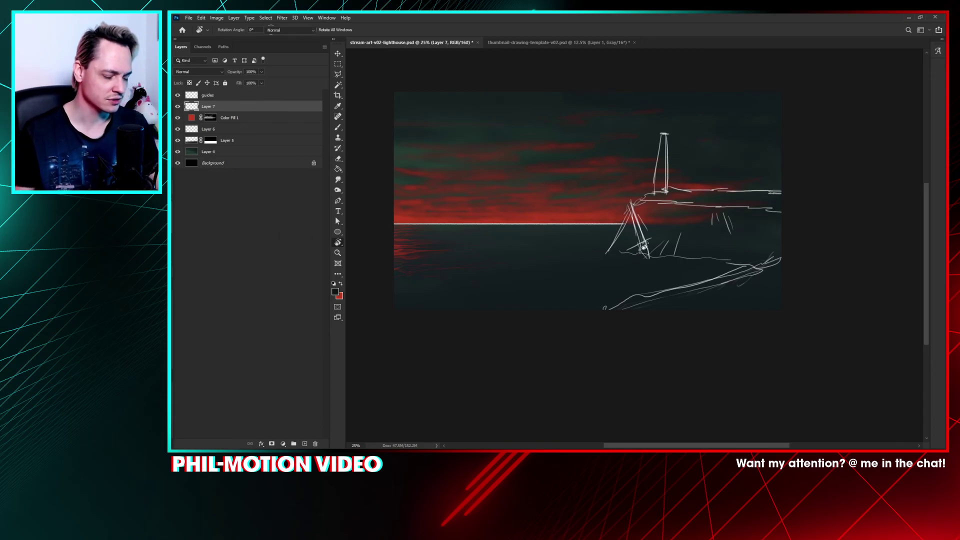
key("b")
right_click(623, 201)
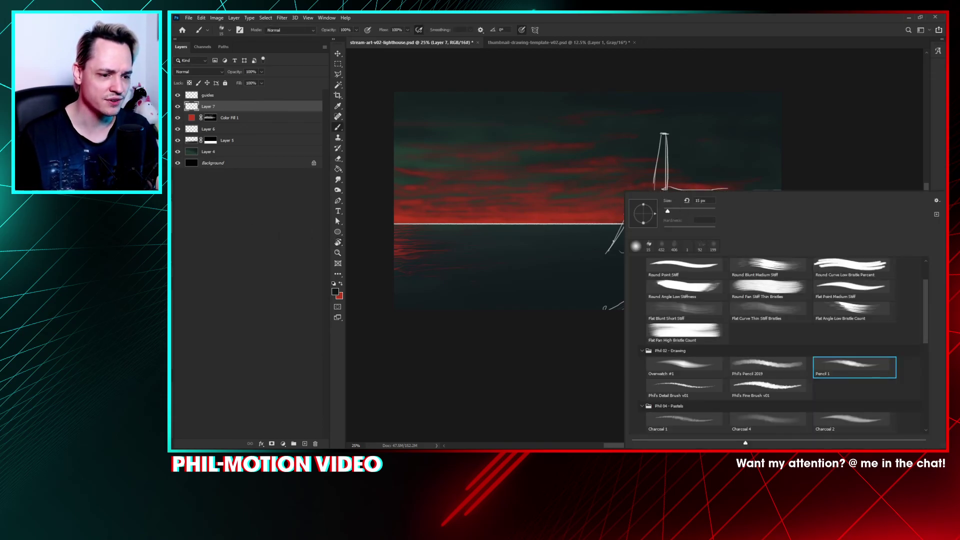
left_click(683, 268)
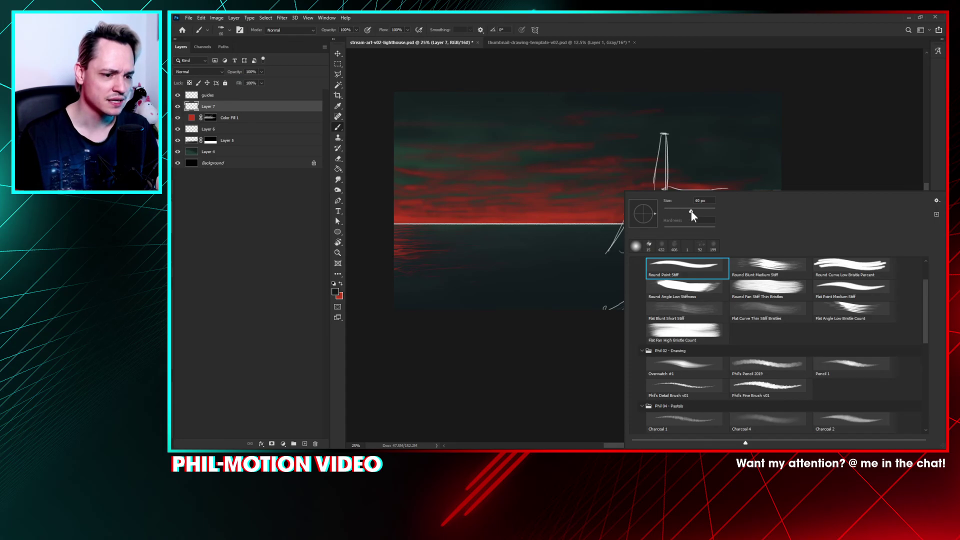
key("Return")
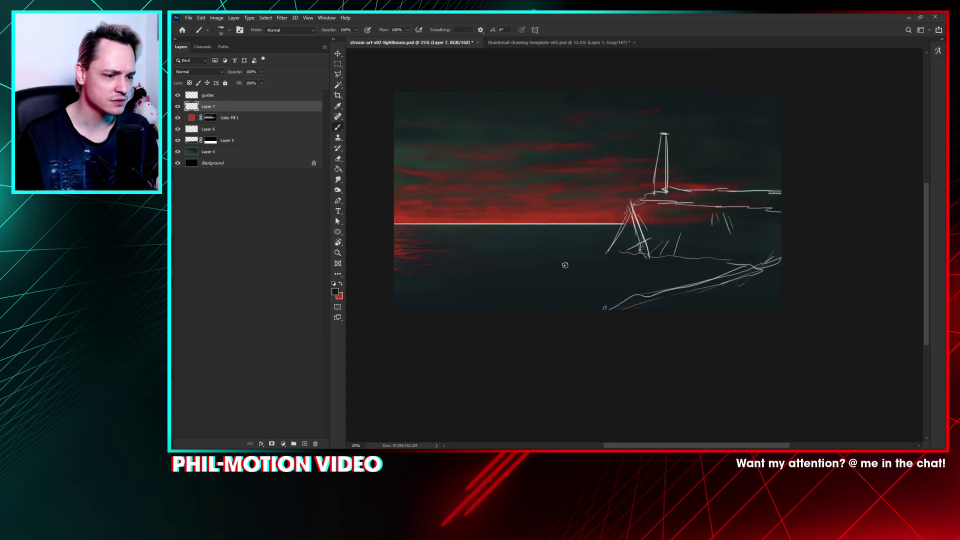
right_click(592, 194)
left_click_drag(896, 313, 898, 293)
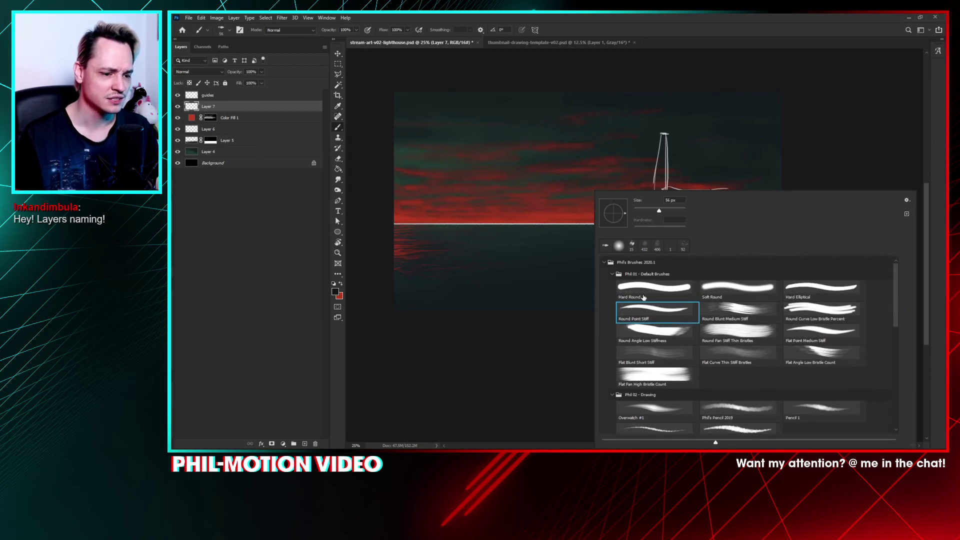
left_click(805, 291)
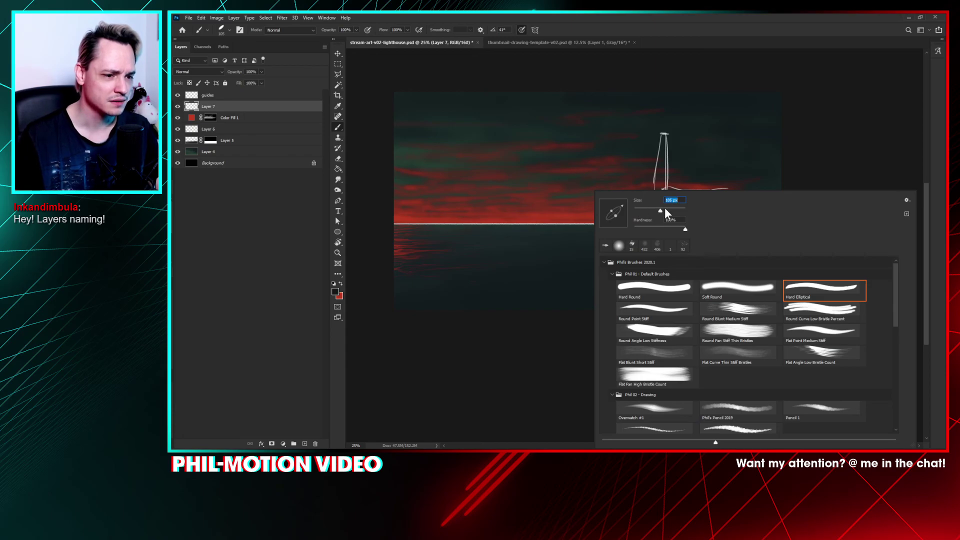
left_click_drag(675, 208, 678, 209)
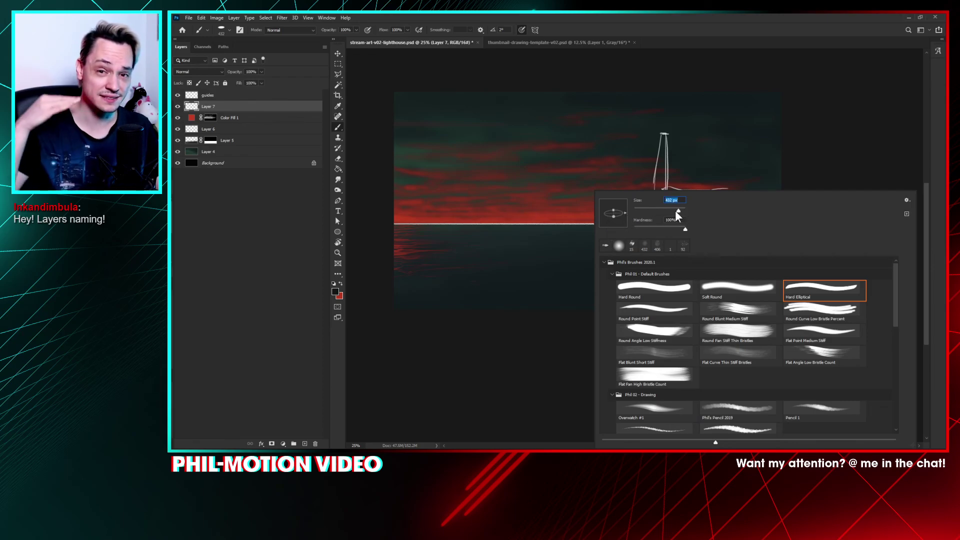
Step: Make a test dab above the horizon, undo it, and flatten the elliptical brush tip with its angle at 1°
left_click(501, 210)
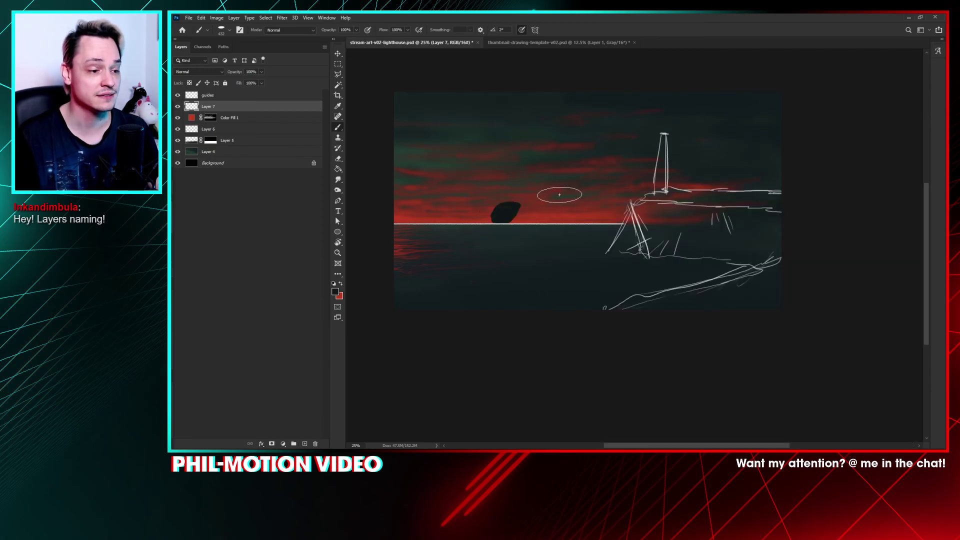
key("ctrl+z")
right_click(540, 188)
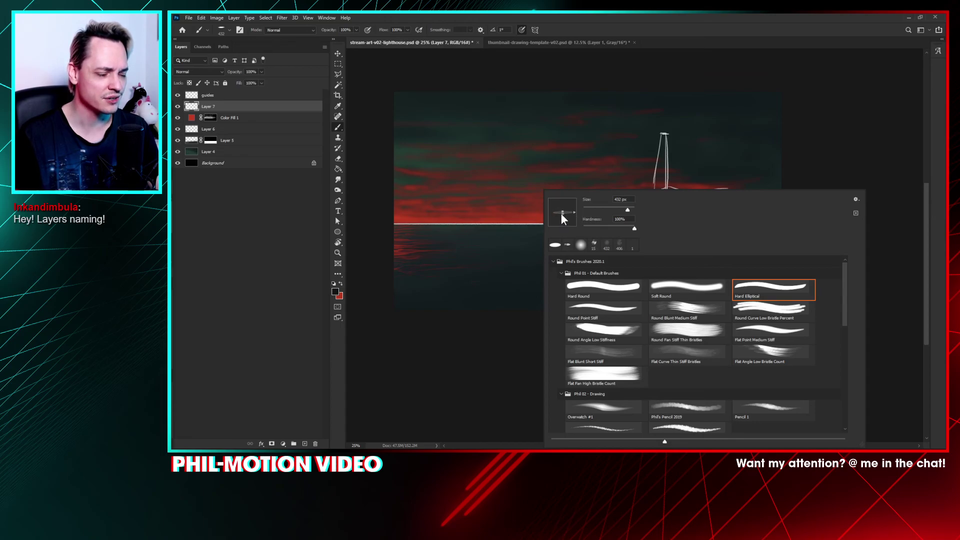
left_click(475, 167)
Step: Paint dark zigzag test strokes across the sky and water with the flattened elliptical brush, and undo them
left_click_drag(462, 176, 608, 178)
mouse_move(497, 183)
left_mouse_down()
mouse_move(570, 182)
mouse_move(608, 200)
mouse_move(455, 231)
mouse_move(580, 242)
mouse_move(635, 279)
left_mouse_up()
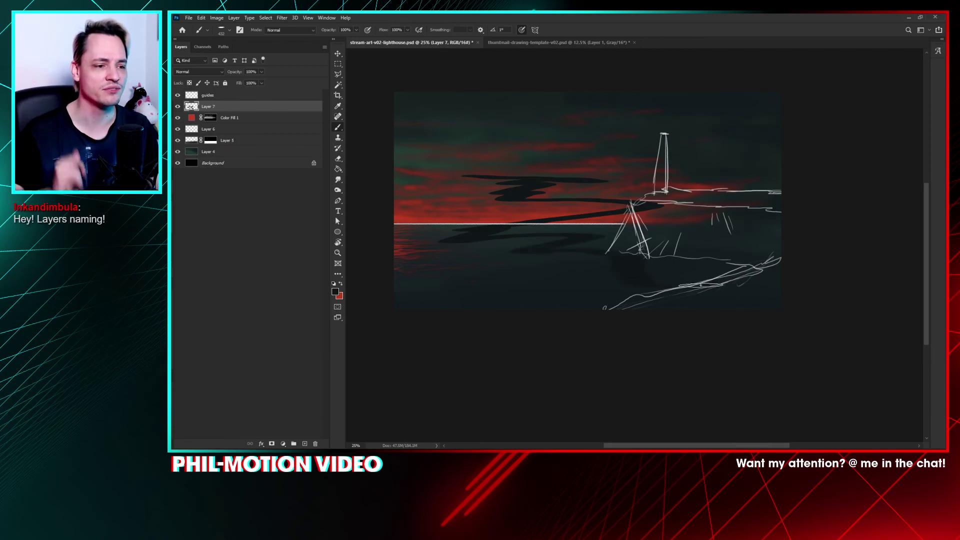
key("ctrl+z")
key("ctrl+z")
key("ctrl+z")
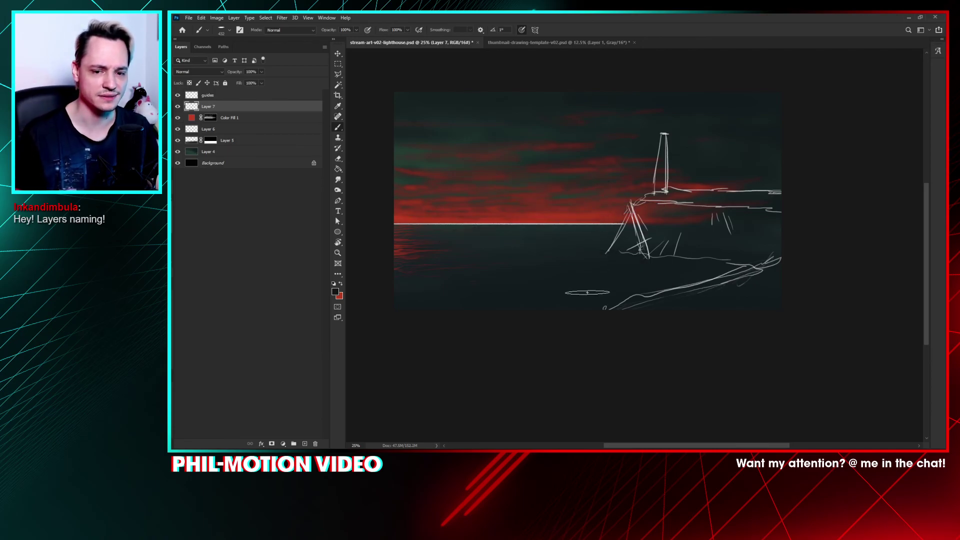
Step: Block in the dark cliff and foreground shore on Layer 7 following the sketch lines, and hide the guides layer
left_click_drag(636, 211, 642, 215)
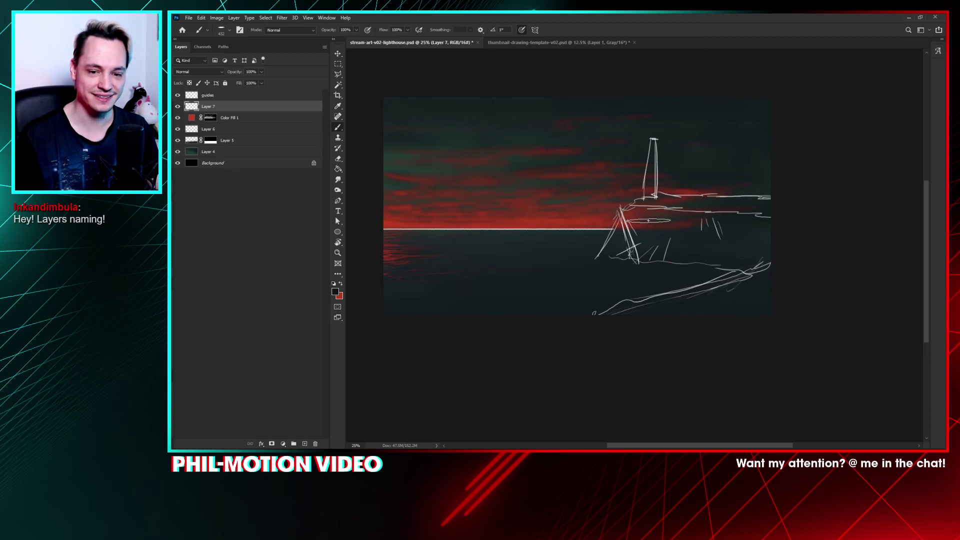
left_click_drag(648, 220, 631, 217)
left_click_drag(643, 250, 639, 242)
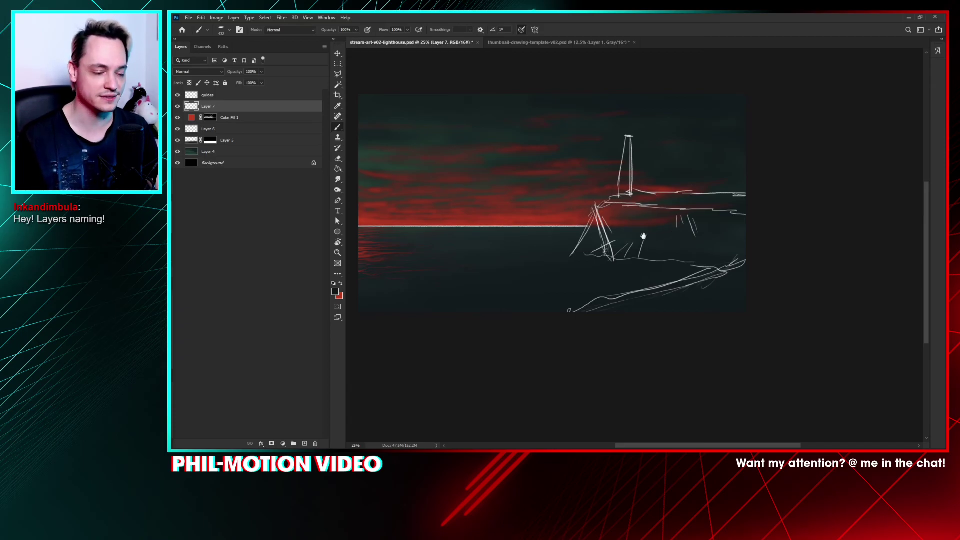
left_click_drag(664, 236, 636, 235)
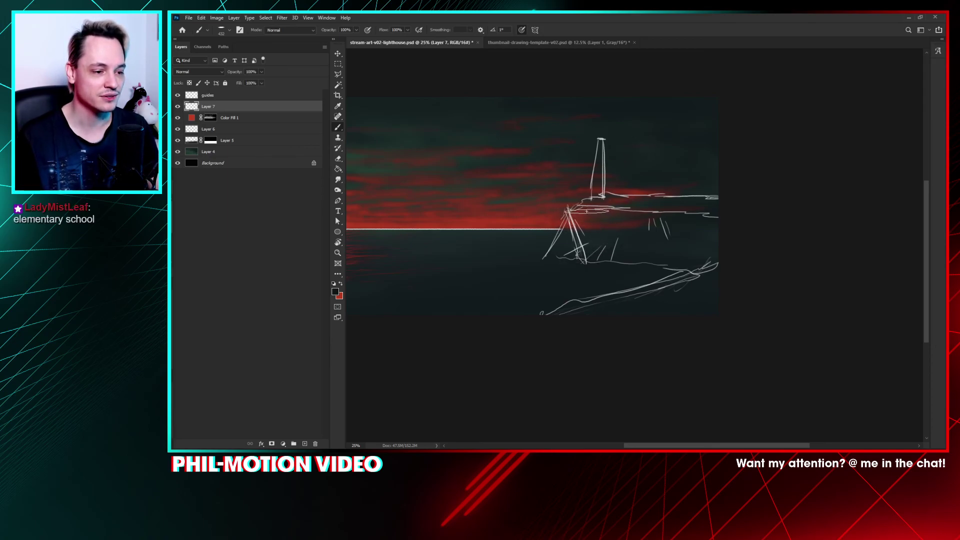
mouse_move(587, 211)
left_mouse_down()
mouse_move(603, 255)
mouse_move(603, 234)
mouse_move(612, 254)
mouse_move(616, 215)
mouse_move(624, 237)
mouse_move(622, 220)
mouse_move(646, 251)
mouse_move(650, 218)
mouse_move(680, 257)
mouse_move(670, 219)
mouse_move(682, 261)
mouse_move(683, 218)
mouse_move(700, 250)
left_mouse_up()
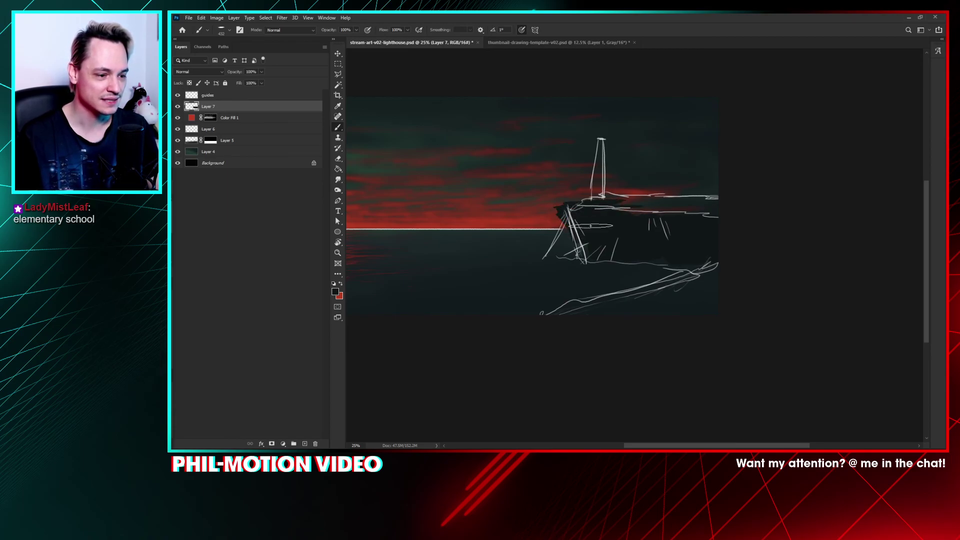
left_click(178, 95)
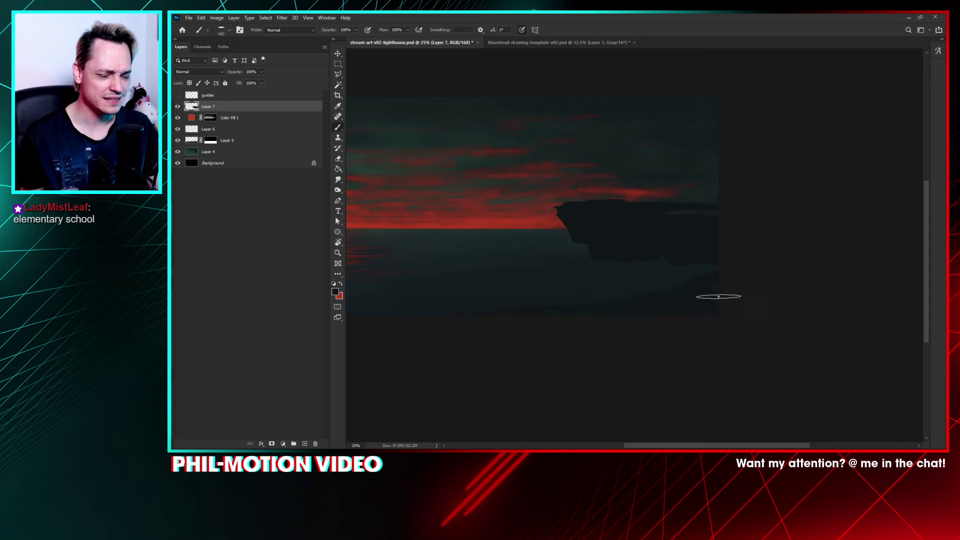
Step: Add a brightening Curves adjustment layer above the guides layer and rename it adjustments
left_click(235, 96)
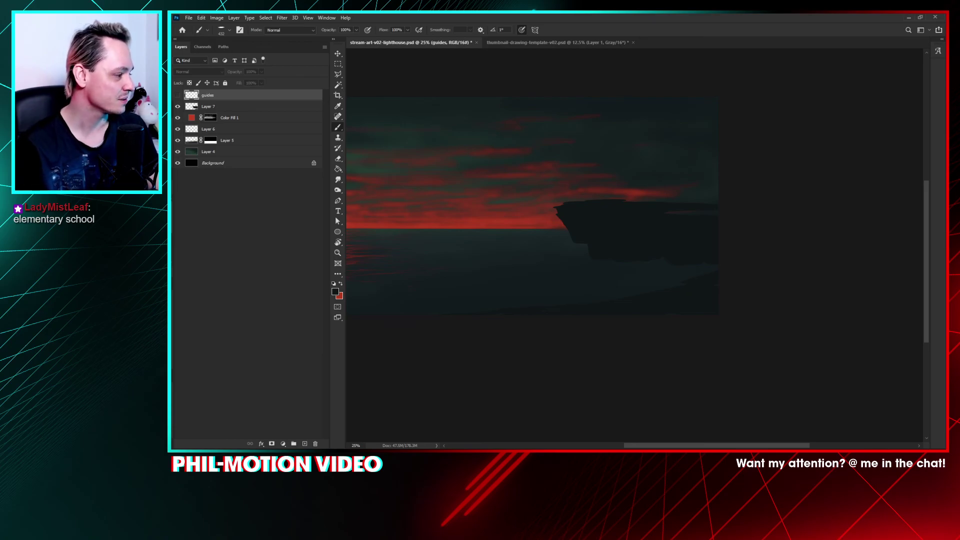
key("ctrl+m")
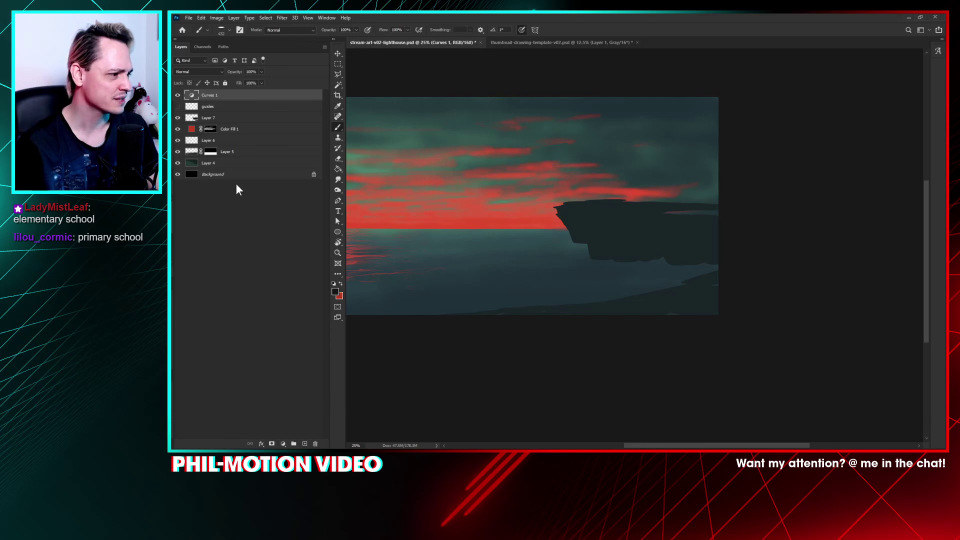
double_click(209, 95)
type("adjustments")
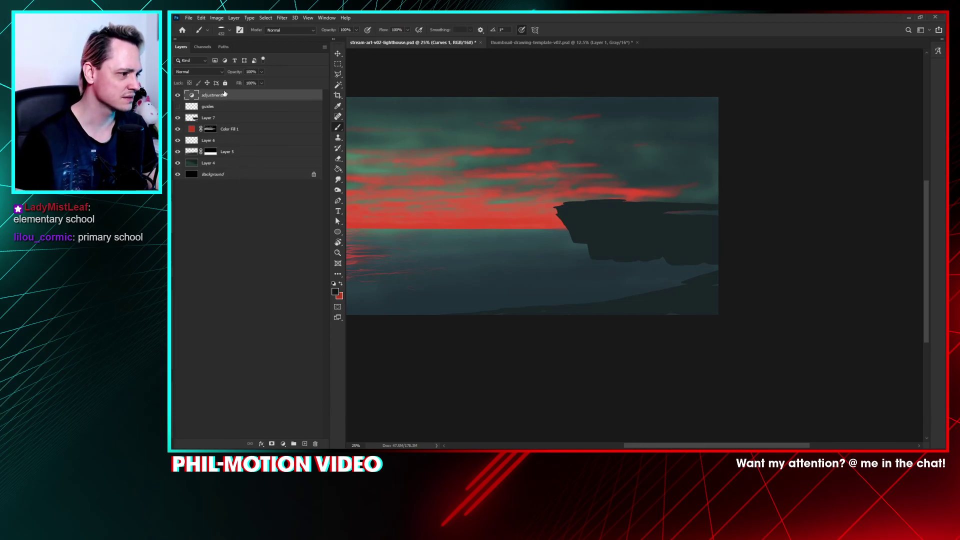
key("Return")
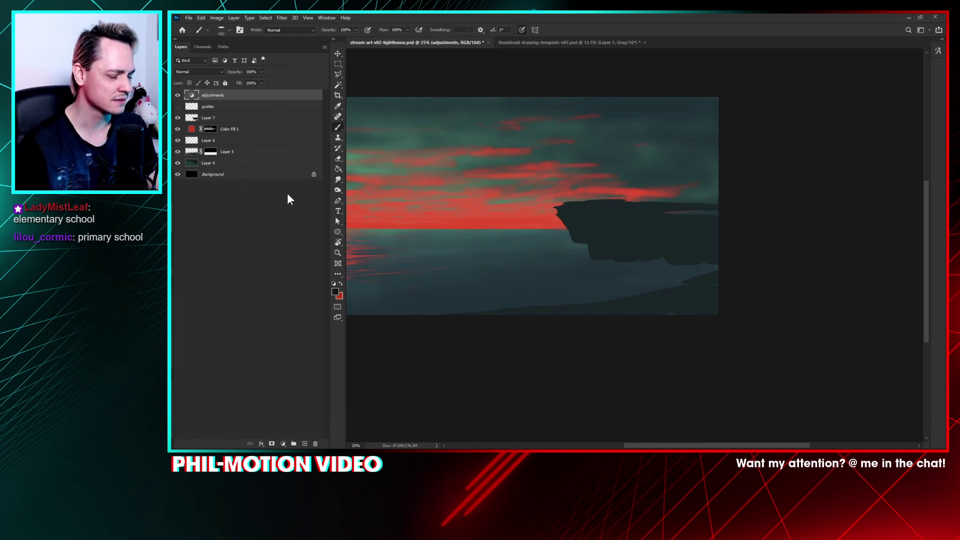
Step: Make Layer 7 active and paint over the light gap near the cliff's upper edge
mouse_move(720, 247)
left_mouse_down()
mouse_move(772, 230)
mouse_move(744, 253)
mouse_move(732, 247)
left_mouse_up()
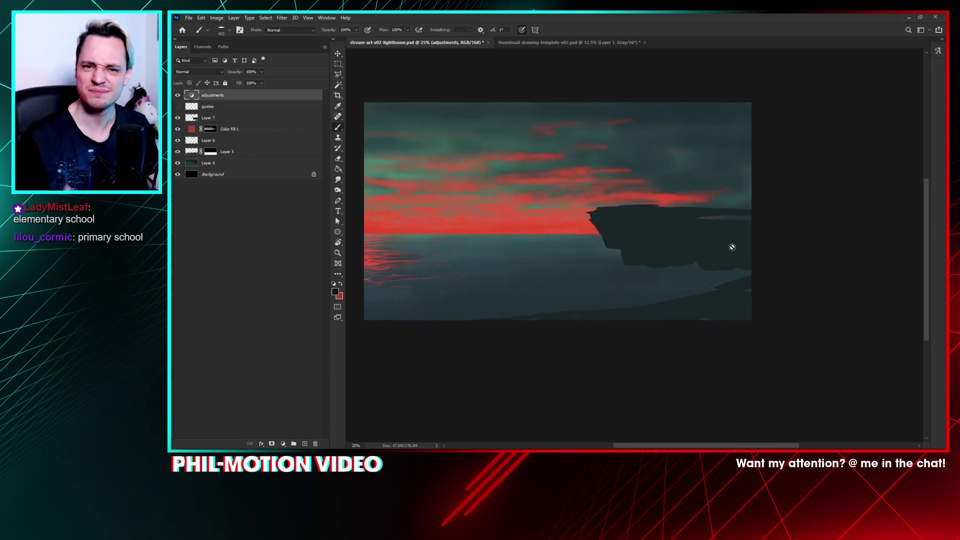
key("alt+bracketleft")
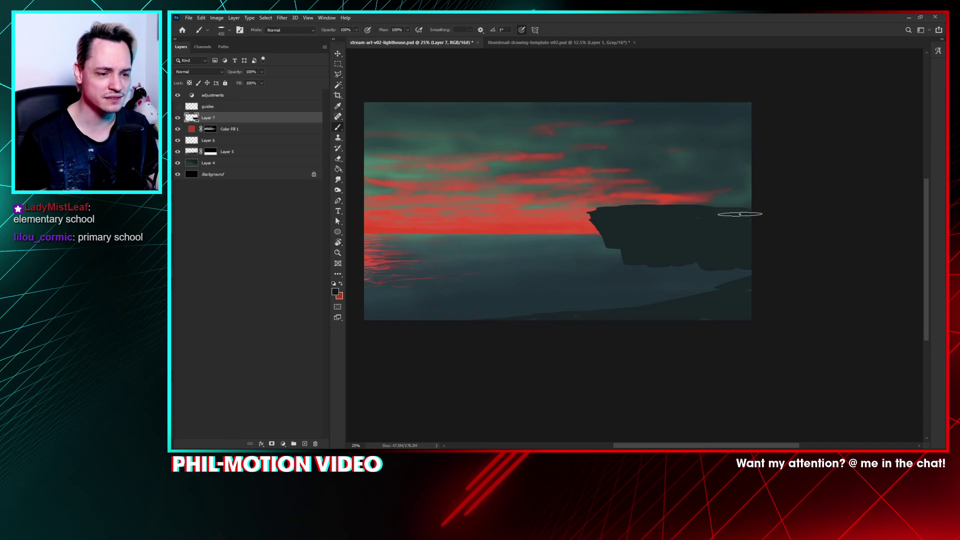
Step: Sample the blue-grey of the water, try a stroke over the red clouds, and undo it
left_click(512, 250, "alt")
mouse_move(495, 206)
left_mouse_down()
mouse_move(665, 218)
mouse_move(590, 218)
left_mouse_up()
key("ctrl+z")
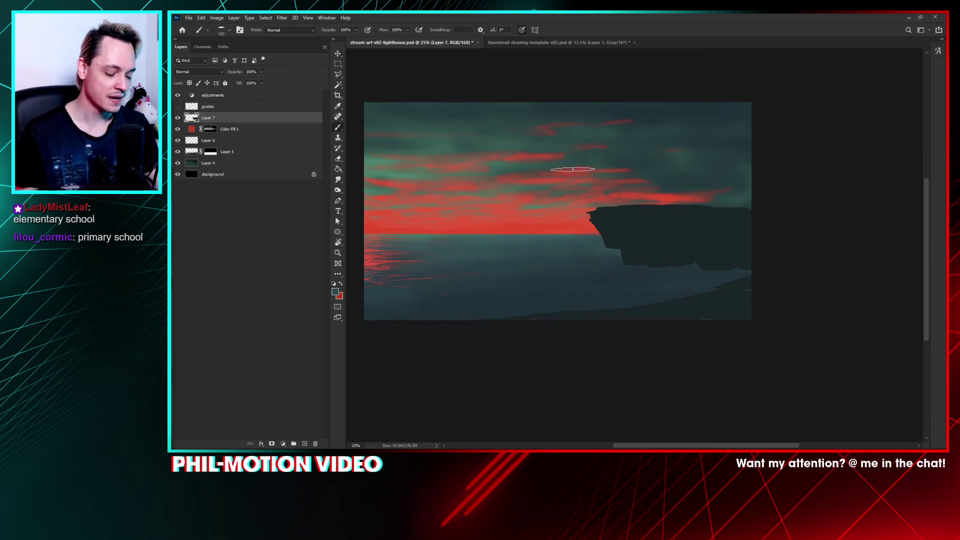
Step: Set the Eyedropper to sample from All Layers no Adjustments
key("i")
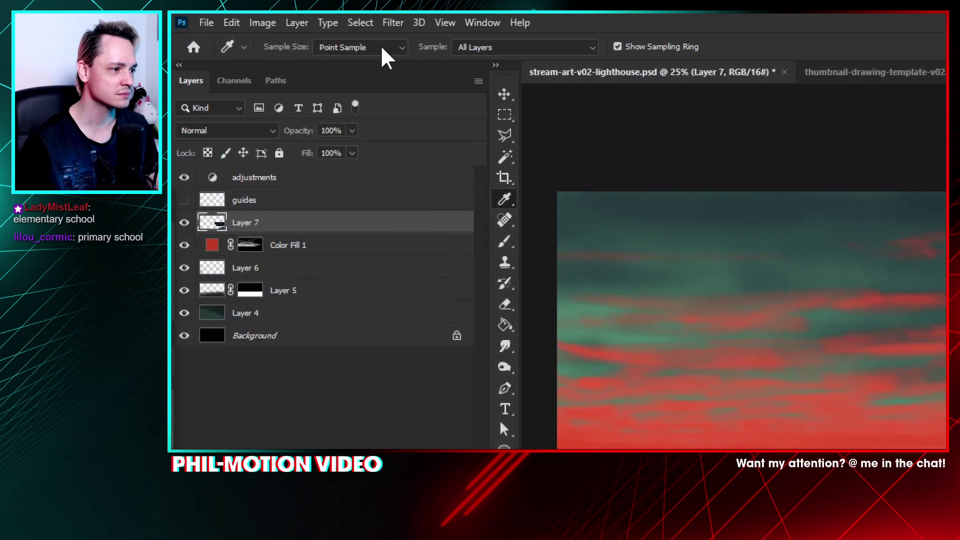
left_click(539, 50)
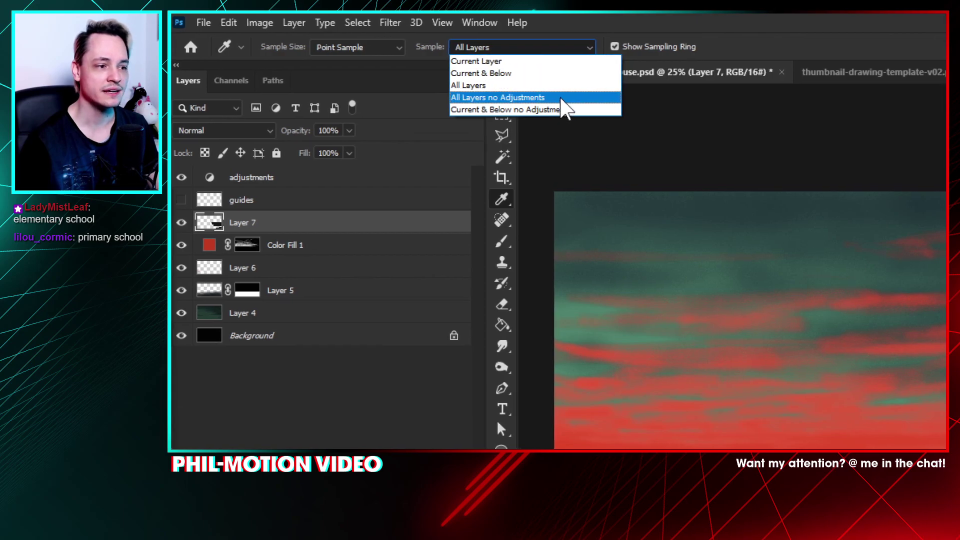
left_click(559, 98)
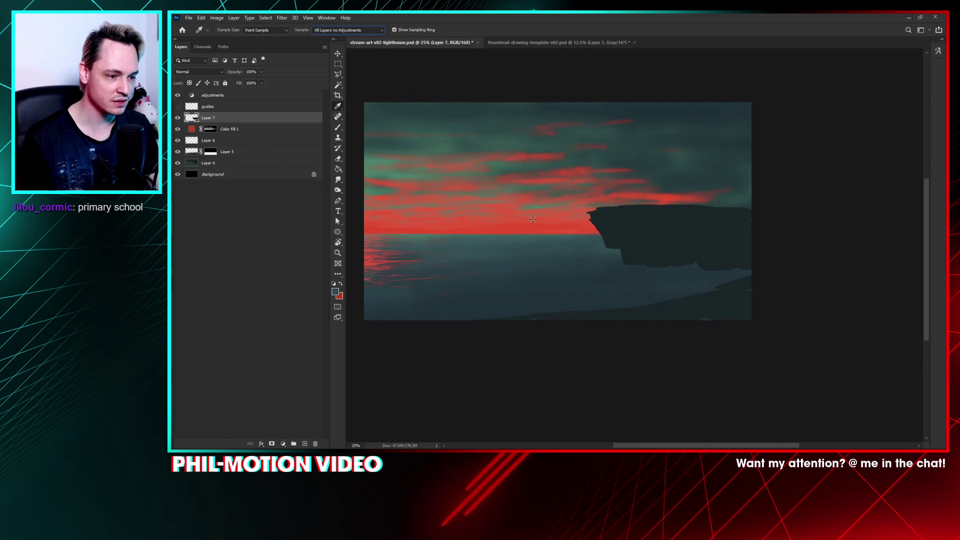
Step: Sample the sky's green and brush test strokes with it across the clouds above the cliff on Layer 7
left_click(506, 145, "alt")
key("b")
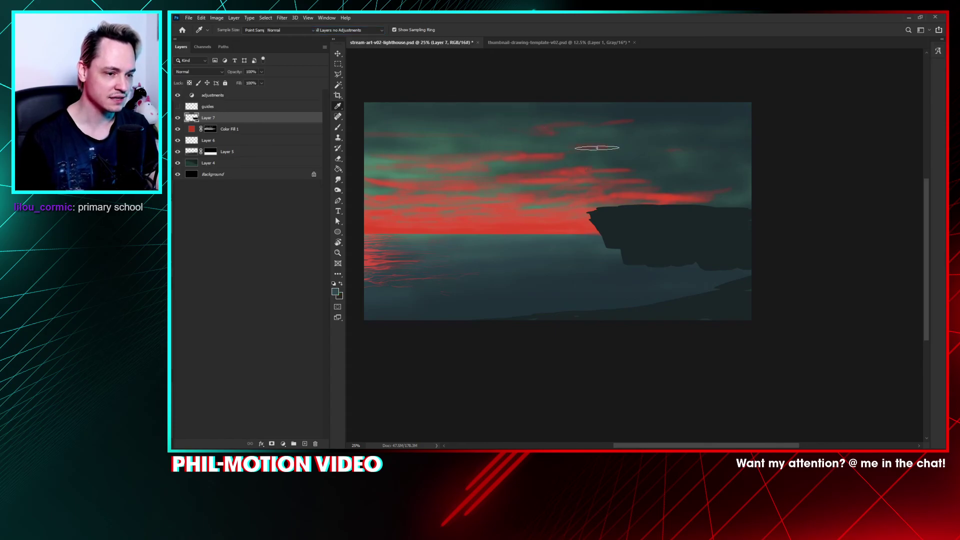
mouse_move(597, 147)
left_mouse_down()
mouse_move(664, 178)
mouse_move(653, 166)
mouse_move(600, 182)
left_mouse_up()
key("ctrl+z")
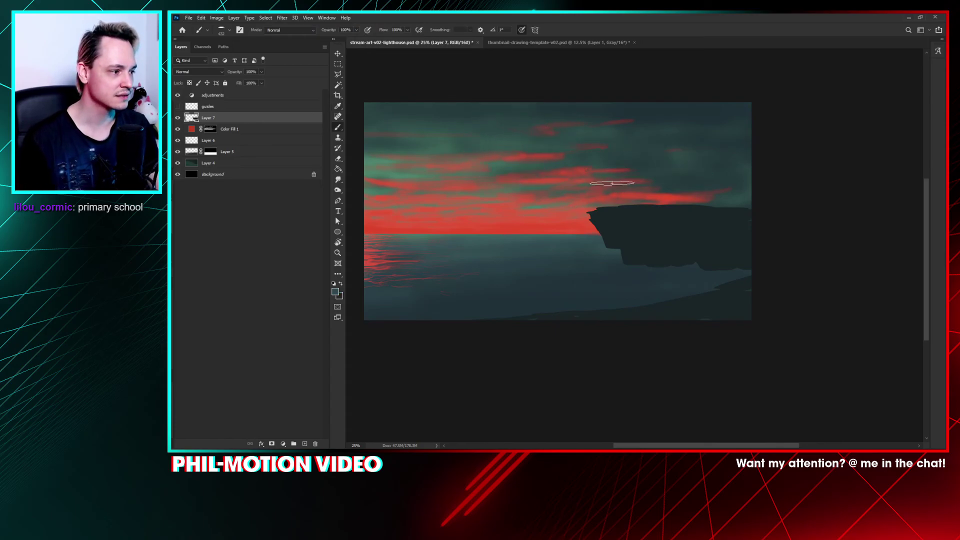
left_click(530, 145, "alt")
mouse_move(650, 160)
left_mouse_down()
mouse_move(730, 170)
mouse_move(580, 173)
mouse_move(560, 187)
left_mouse_up()
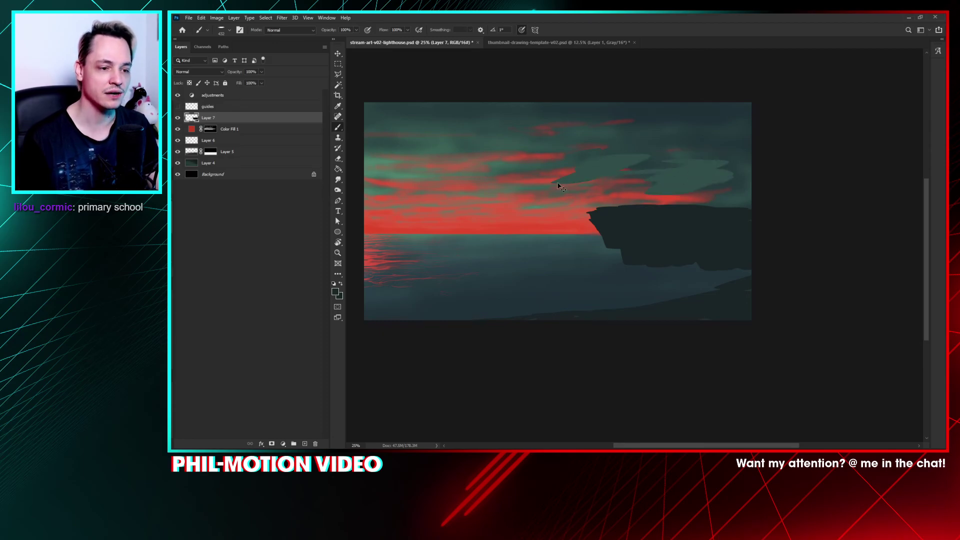
Step: Undo the green test strokes over the clouds and paint ragged dark rocks along the cliff's waterline with a smaller brush
key("ctrl+z")
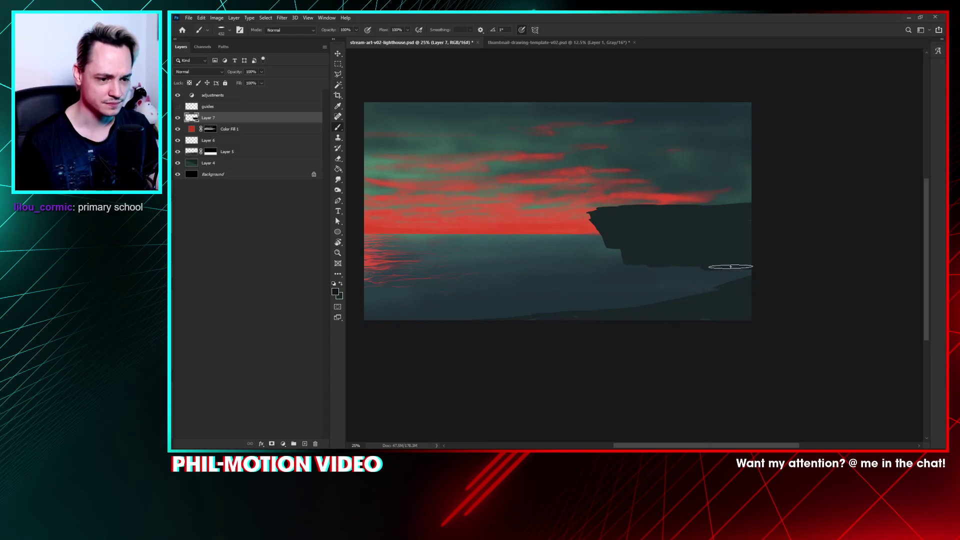
right_click(670, 246)
left_click(741, 188)
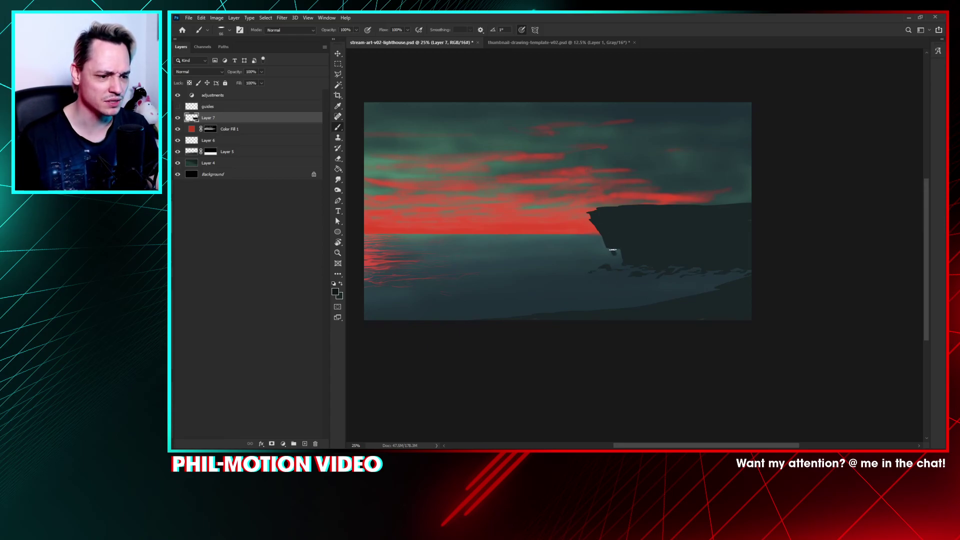
left_click_drag(613, 249, 619, 261)
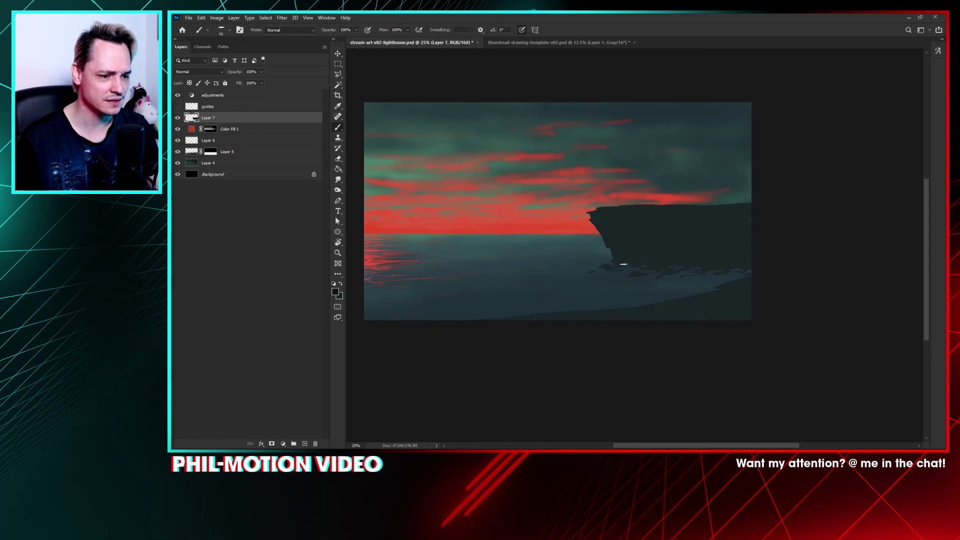
Step: Shrink the Eraser and touch up the rocks at the foot of the cliff's seaward face
key("e")
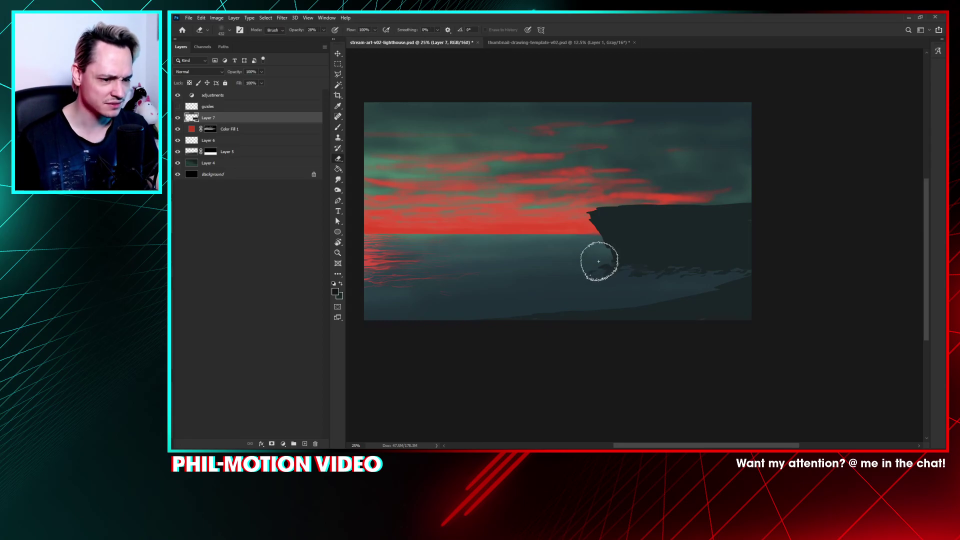
right_click(694, 226)
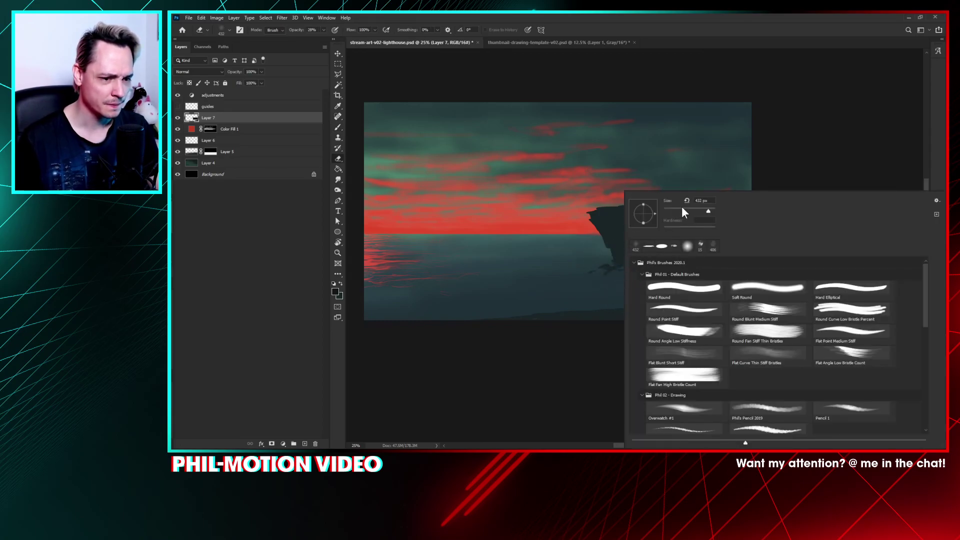
left_click(682, 213)
key("Return")
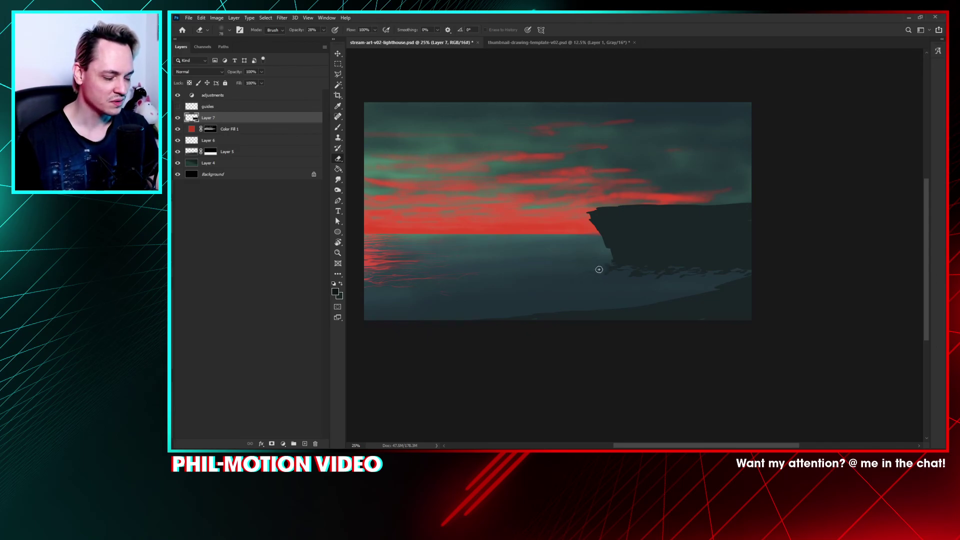
key("b")
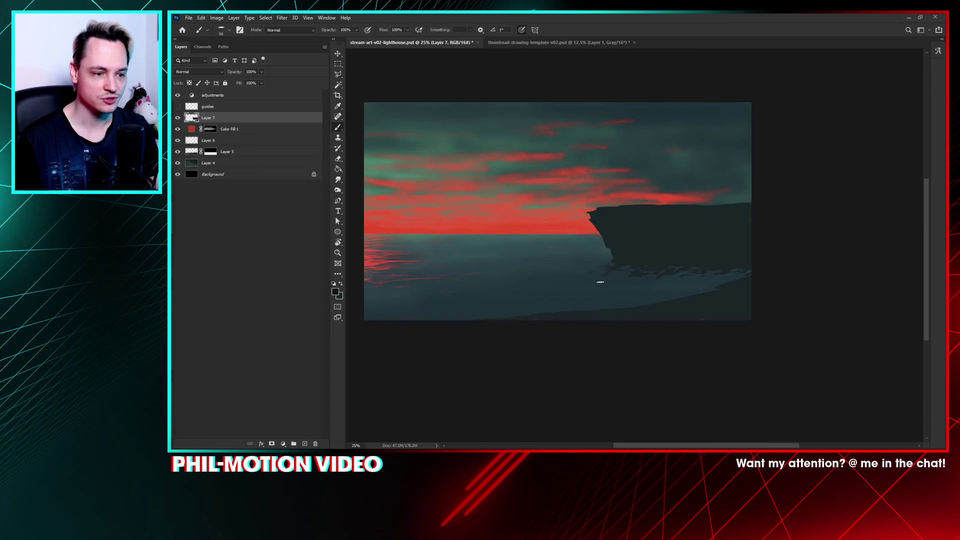
Step: Paint the cliff's seaward face into a cleaner overhang with a pointed tip, undoing the last stroke
scroll(601, 281, "up", 1)
scroll(644, 249, "down", 1)
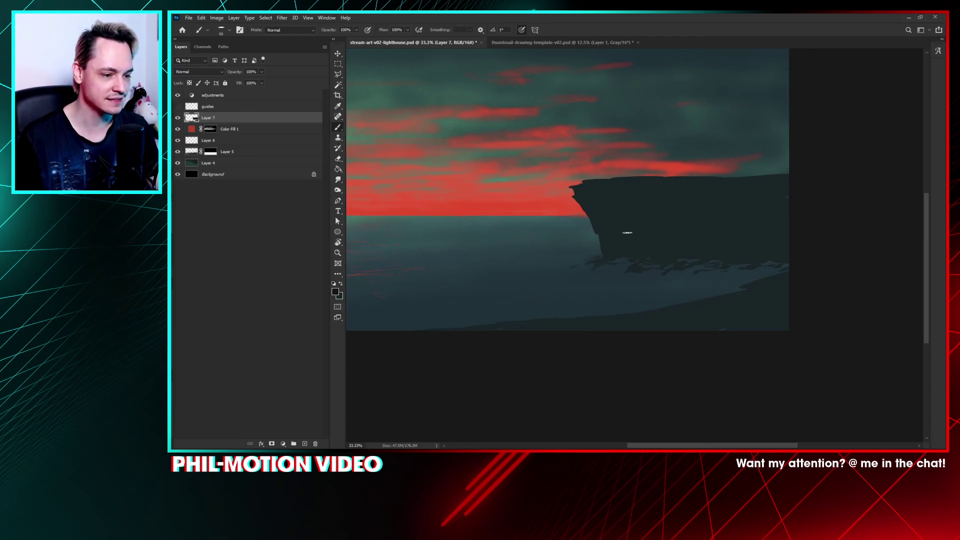
scroll(622, 245, "right", 2)
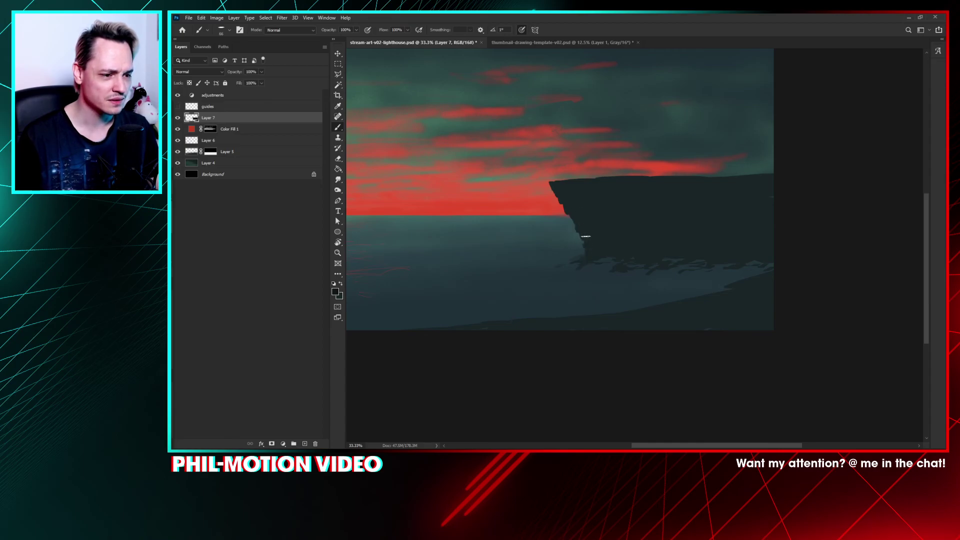
key("ctrl+z")
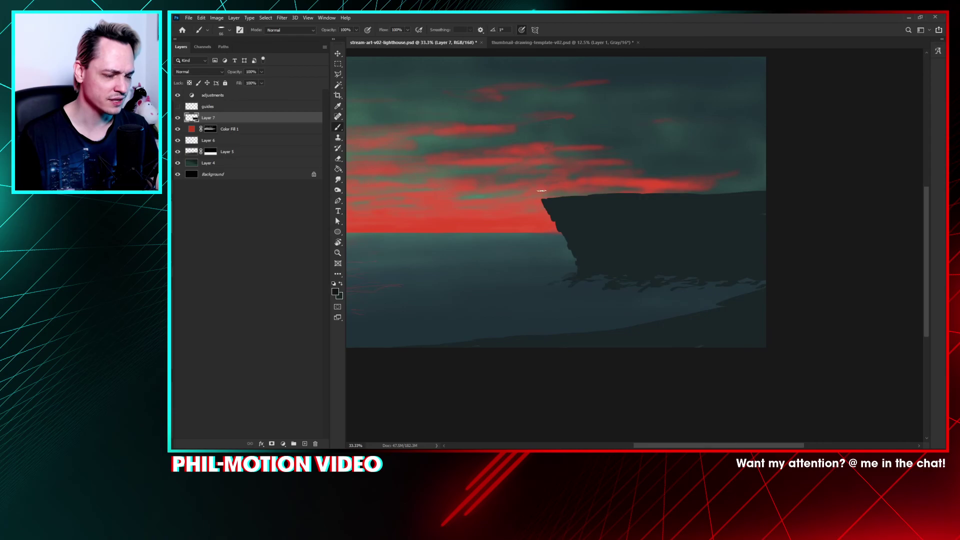
Step: Set the brush mode to Clear, trim the cliff's pointed tip, and erase a test patch near the canvas edge
left_click(286, 30)
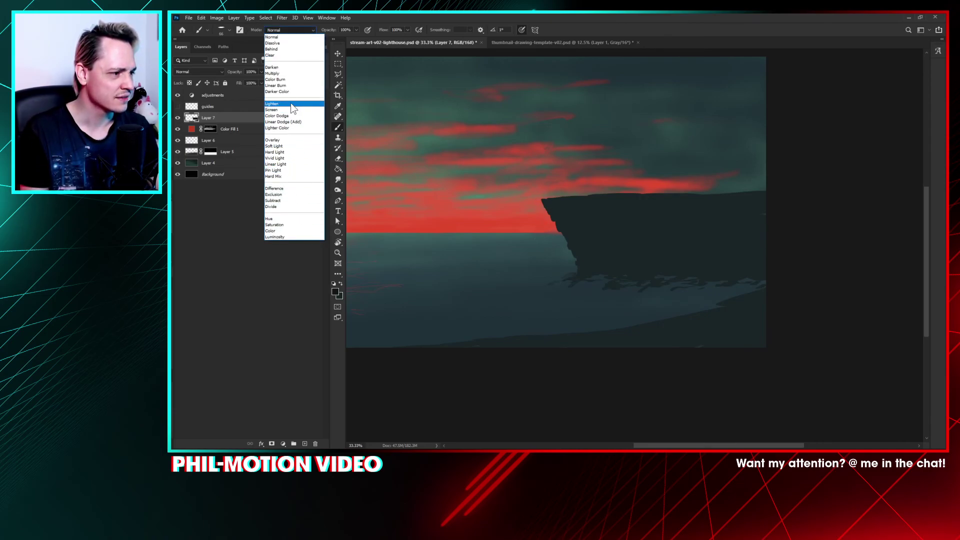
left_click(293, 56)
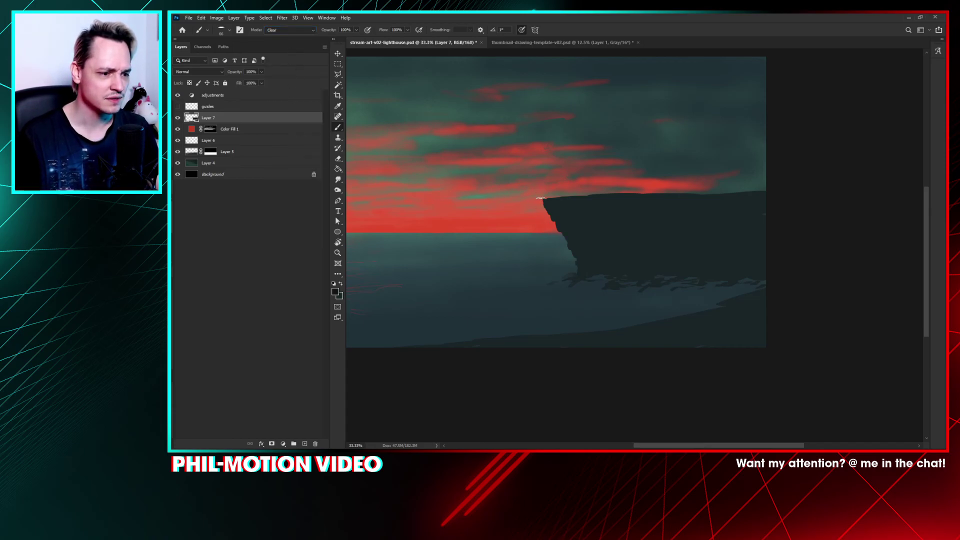
mouse_move(540, 200)
left_mouse_down()
mouse_move(547, 235)
mouse_move(545, 211)
mouse_move(565, 256)
left_mouse_up()
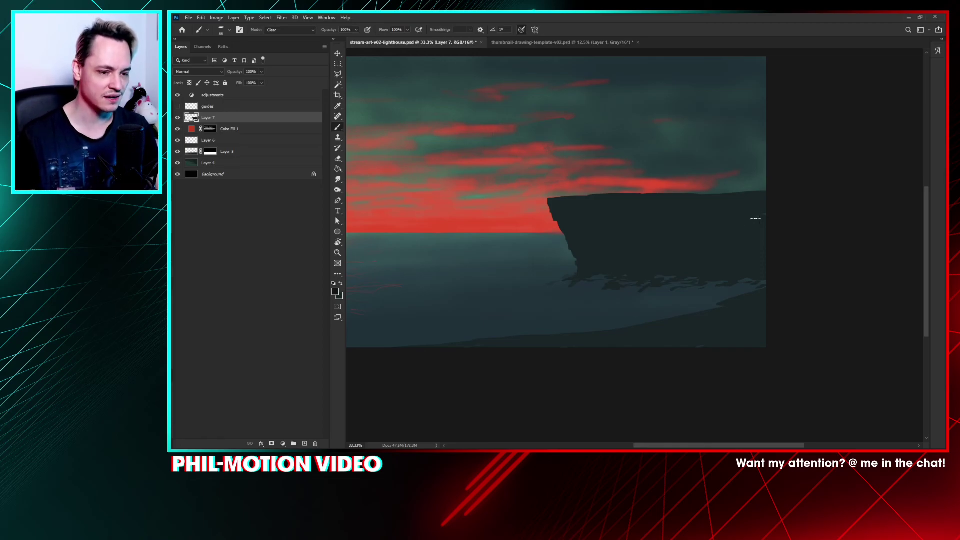
mouse_move(767, 215)
left_mouse_down()
mouse_move(777, 248)
mouse_move(707, 242)
mouse_move(705, 230)
mouse_move(759, 228)
mouse_move(761, 208)
mouse_move(755, 231)
left_mouse_up()
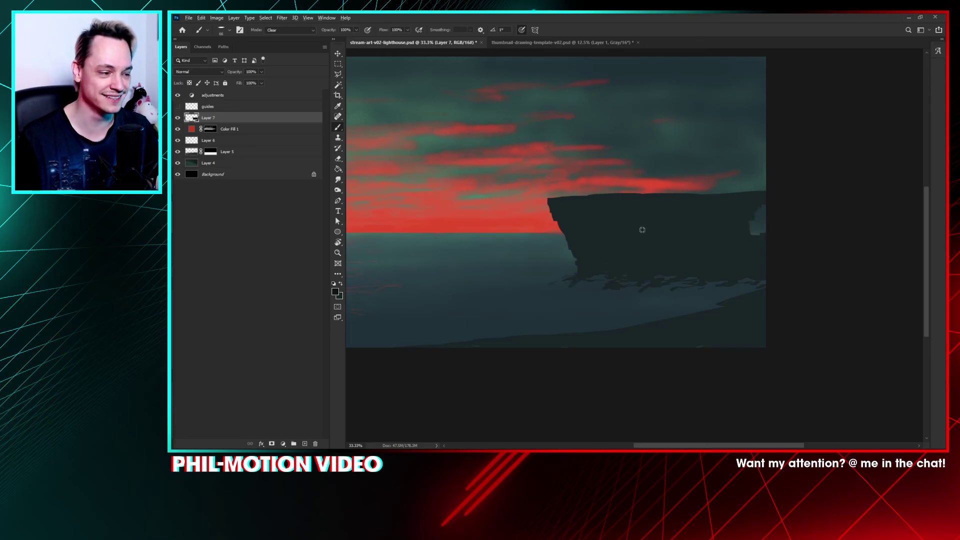
mouse_move(740, 220)
left_mouse_down()
mouse_move(753, 233)
mouse_move(745, 228)
left_mouse_up()
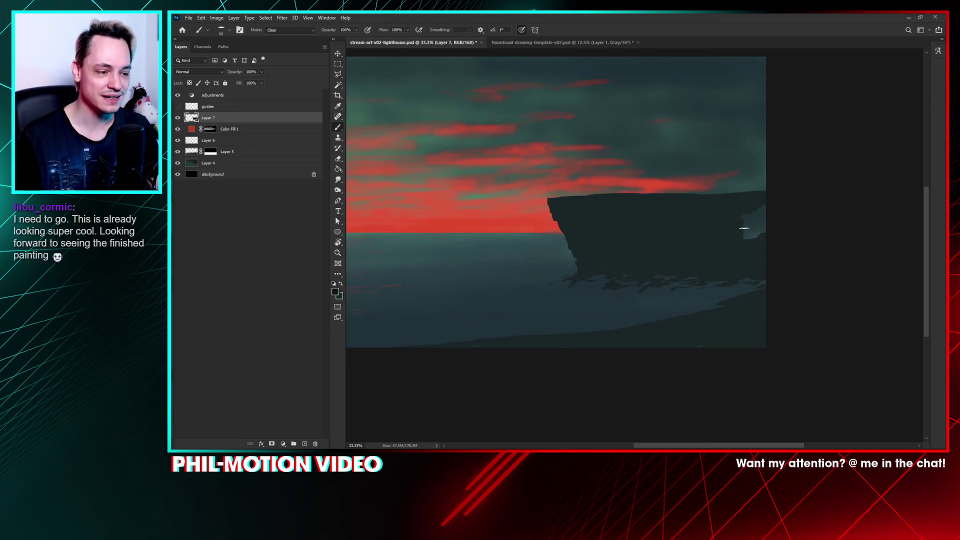
Step: Return the brush mode to Normal and paint the erased patch of the cliff dark again
left_click(289, 30)
left_click(285, 42)
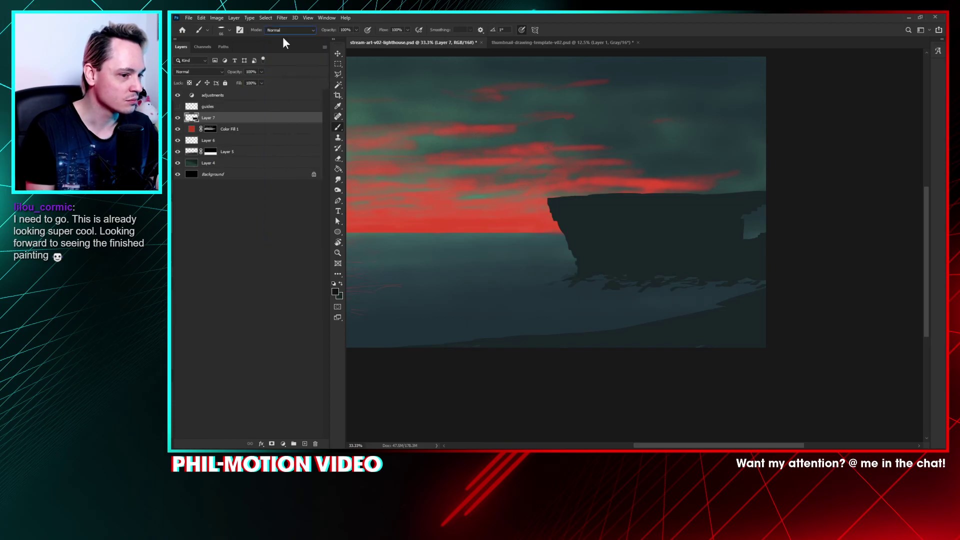
mouse_move(750, 218)
left_mouse_down()
mouse_move(755, 239)
mouse_move(760, 218)
left_mouse_up()
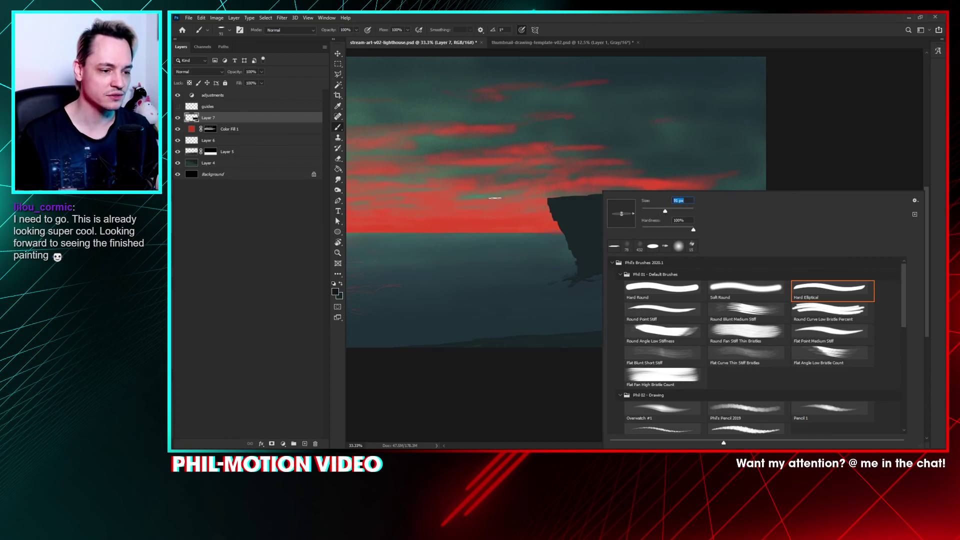
key("Return")
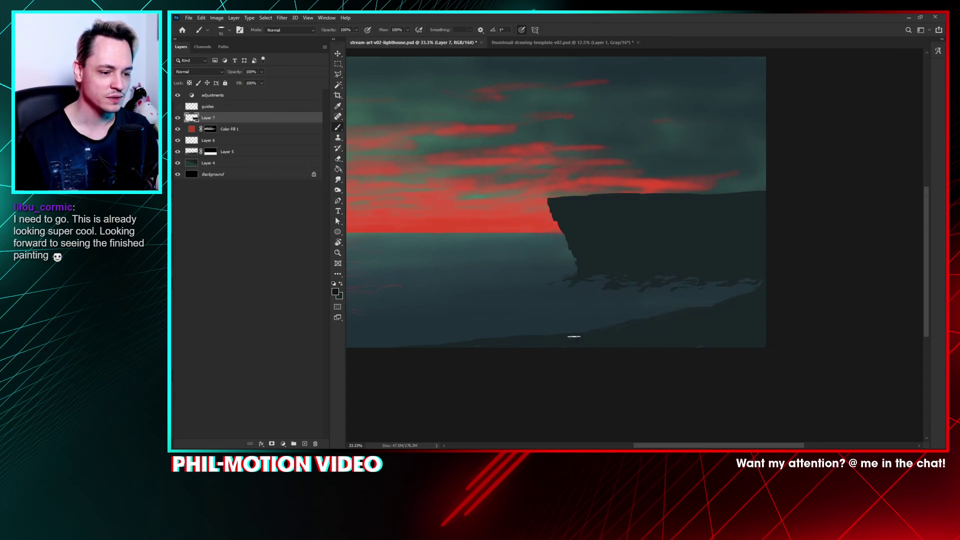
Step: Enlarge the Hard Elliptical brush for work on the cliff and shore
left_click_drag(634, 333, 696, 304)
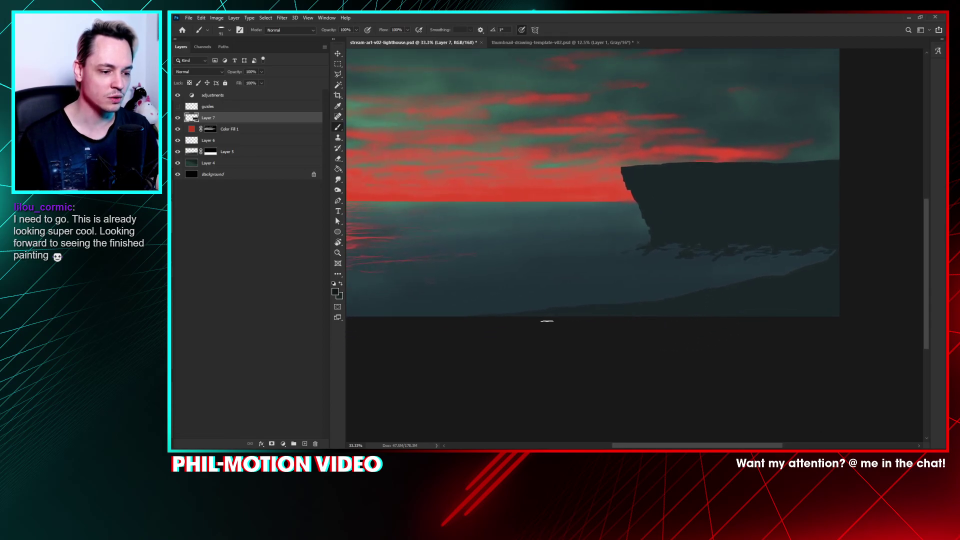
right_click(640, 288)
left_click(694, 209)
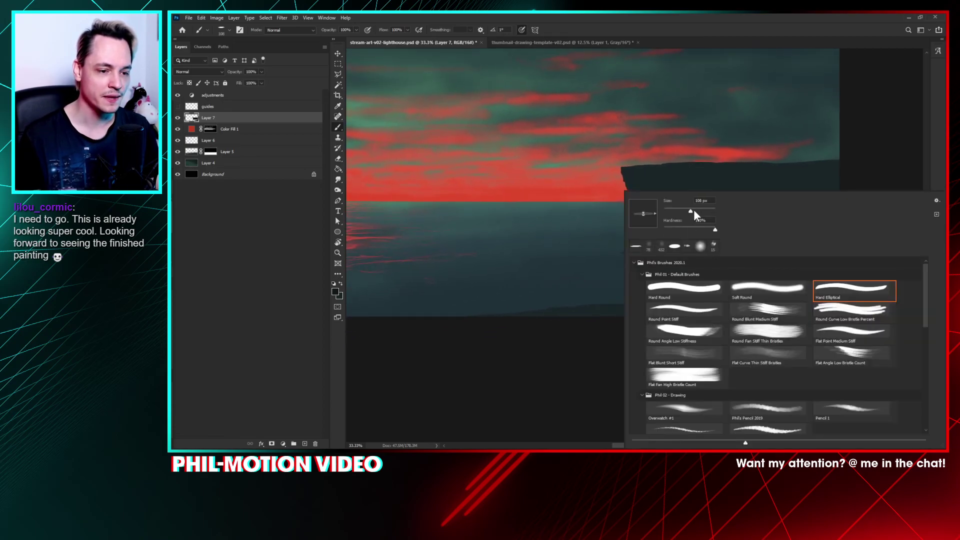
left_click(598, 319)
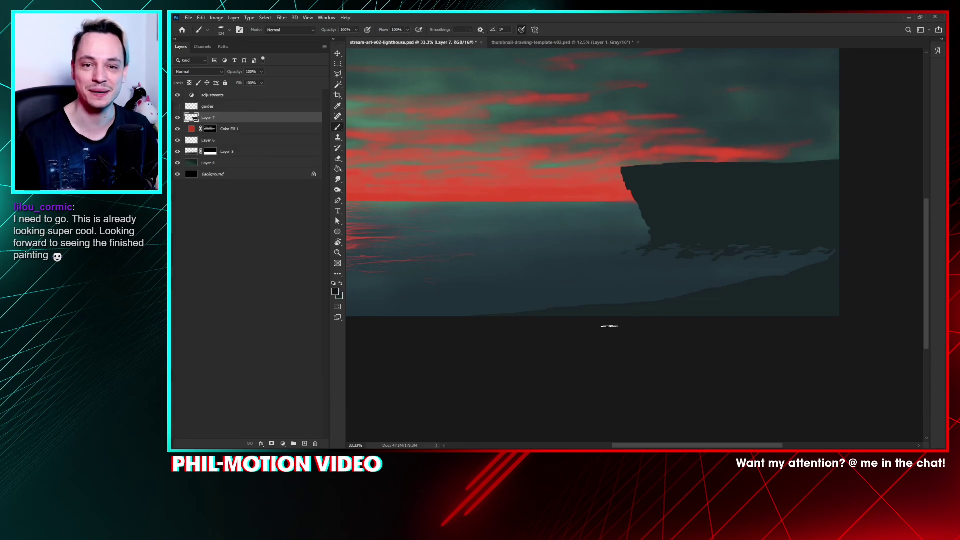
left_click_drag(668, 245, 623, 254)
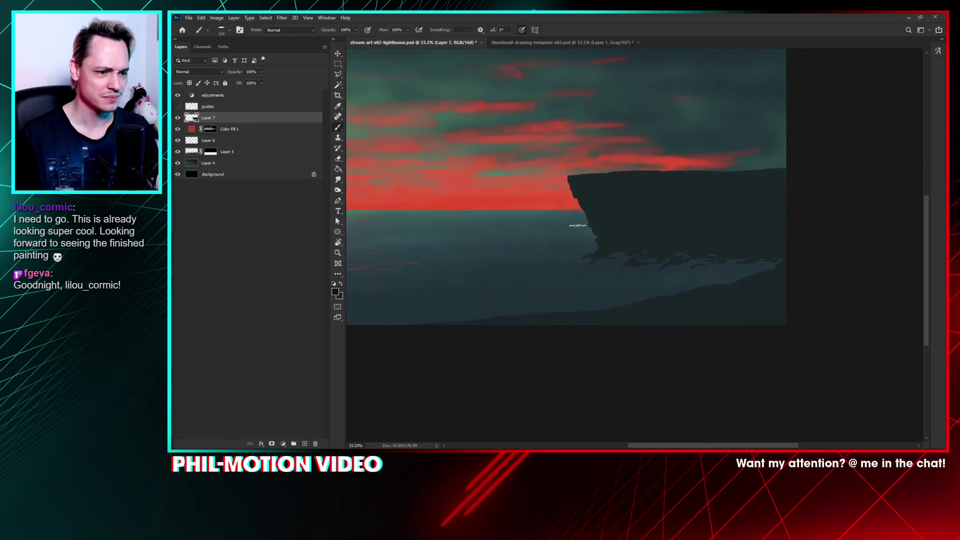
left_click_drag(574, 221, 552, 263)
scroll(687, 317, "up", 2)
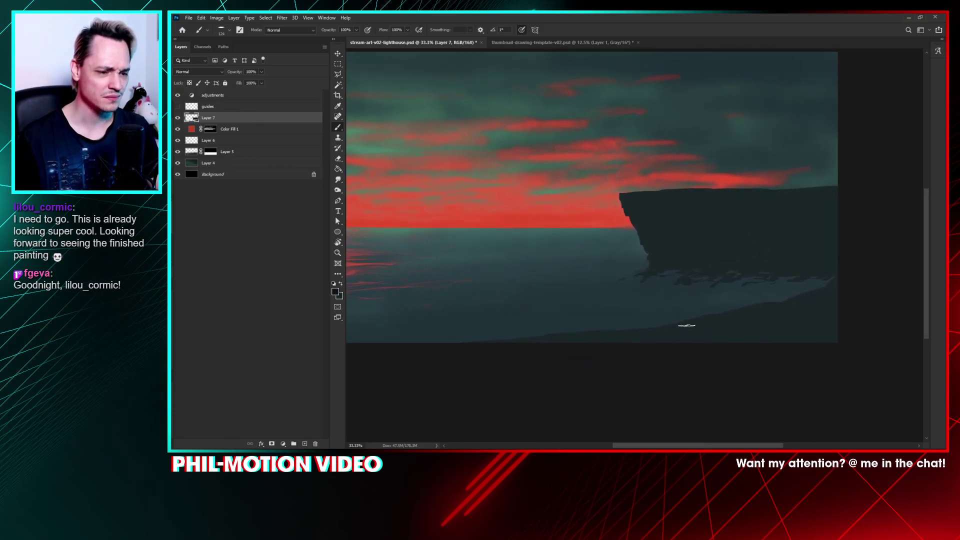
mouse_move(685, 325)
left_mouse_down()
mouse_move(761, 270)
mouse_move(670, 285)
mouse_move(697, 225)
left_mouse_up()
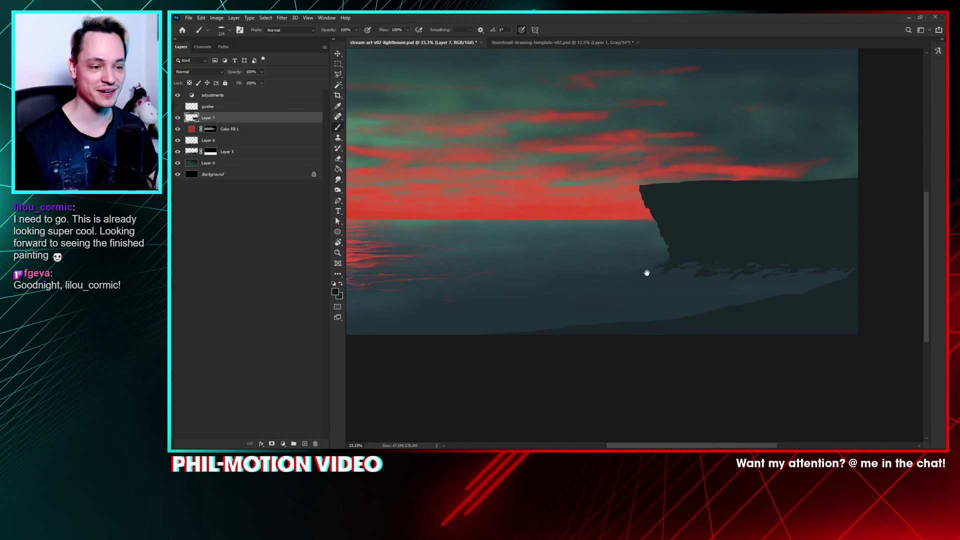
left_click_drag(647, 272, 681, 263)
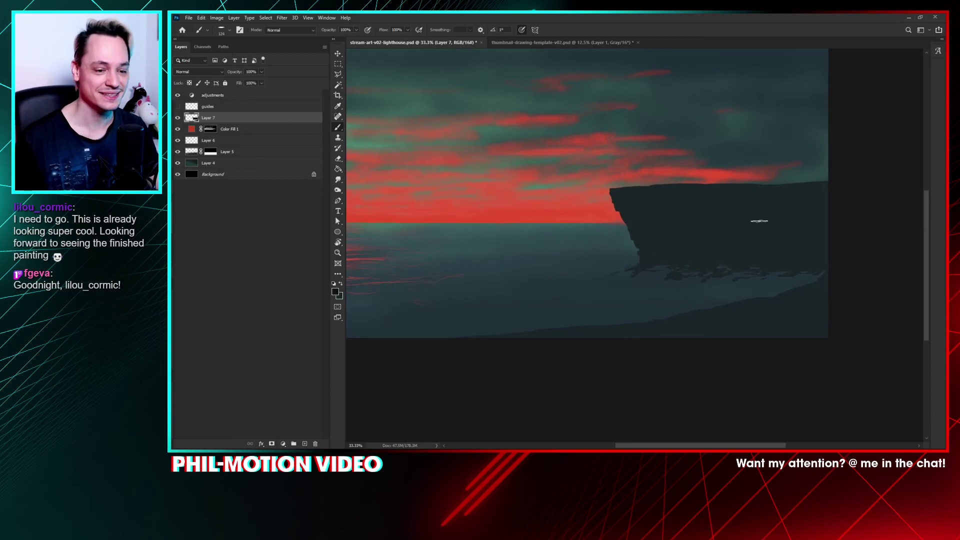
left_click_drag(669, 269, 666, 268)
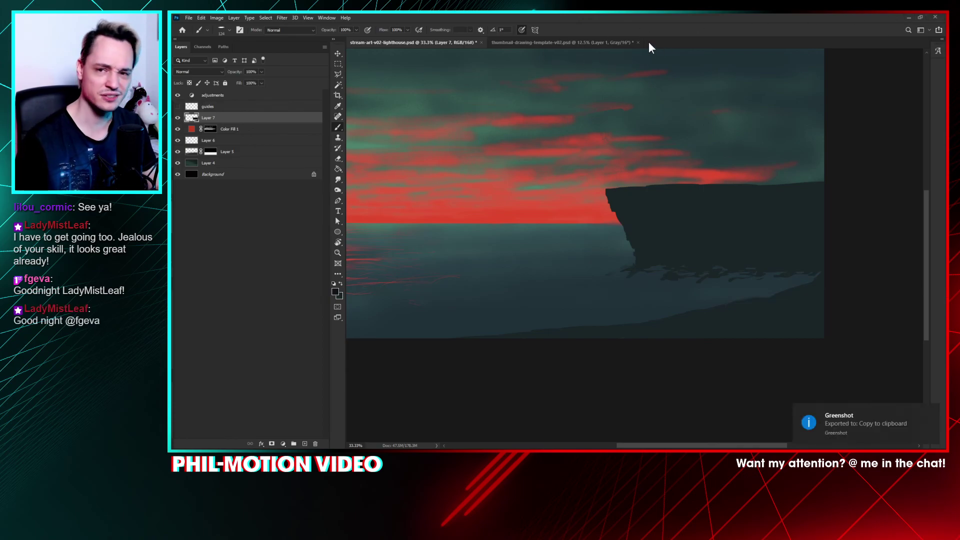
Step: Create a new document from the clipboard size and paste the copied lighthouse photo into it
key("ctrl+n")
key("Return")
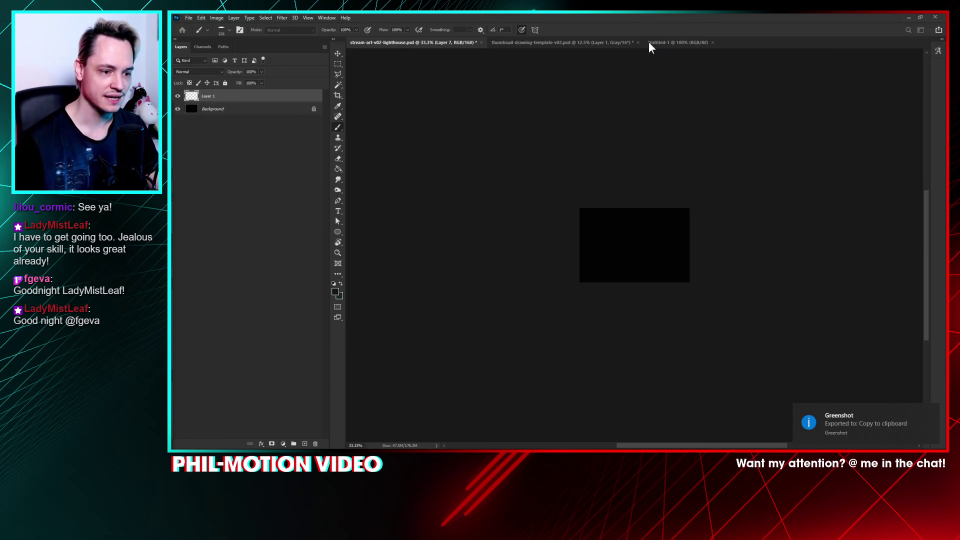
key("ctrl+v")
key("ctrl+plus")
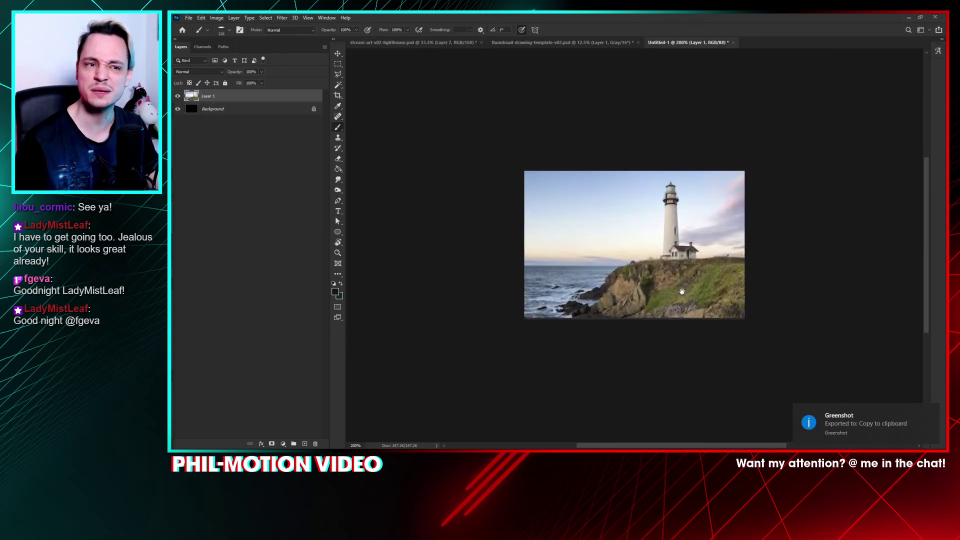
Step: Float the lighthouse photo in its own window and place it over the painting's sky, beside the cliff
left_click_drag(484, 150, 599, 42)
left_click_drag(686, 43, 650, 118)
left_click_drag(709, 119, 474, 69)
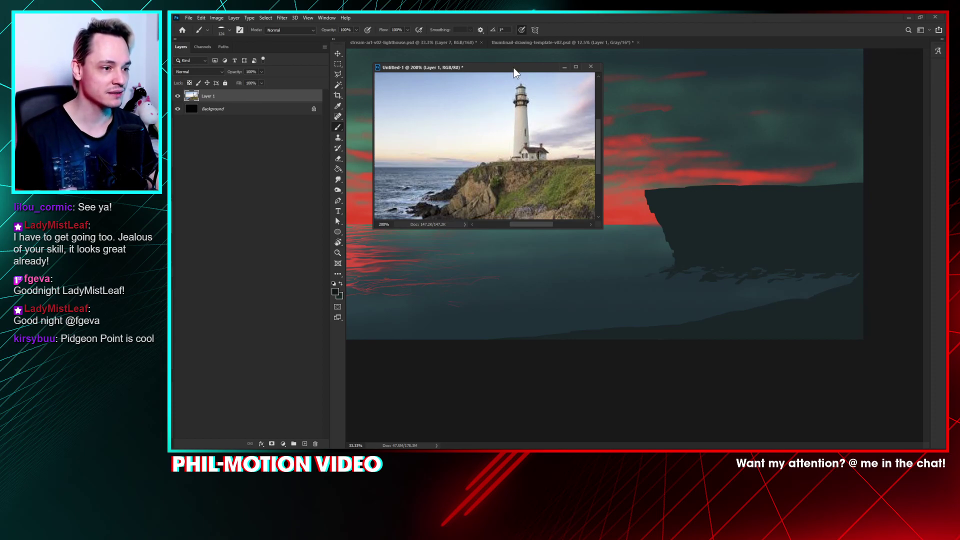
left_click_drag(511, 65, 509, 71)
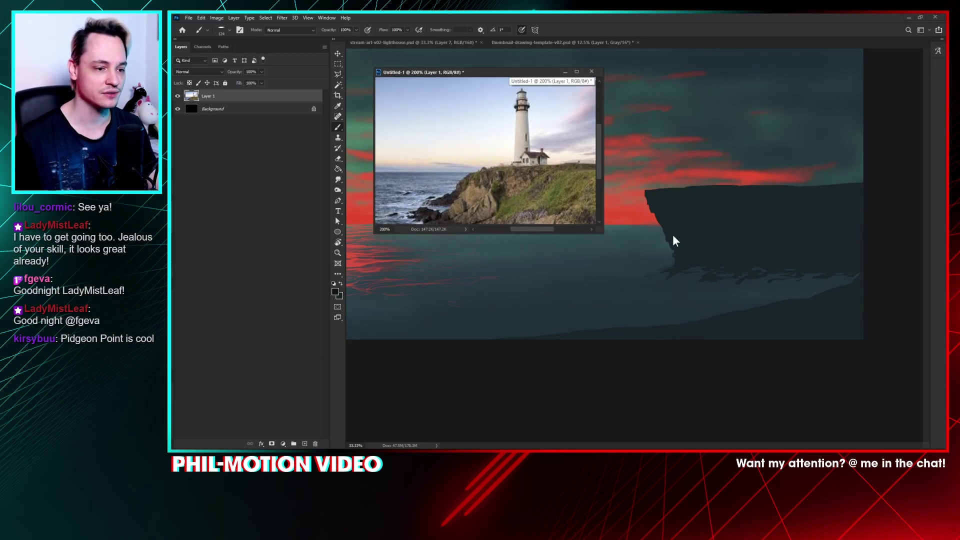
Step: Add a new layer above Layer 7 in the painting and rename Layer 7 as cliffs
left_click(727, 251)
left_click_drag(723, 225, 718, 252)
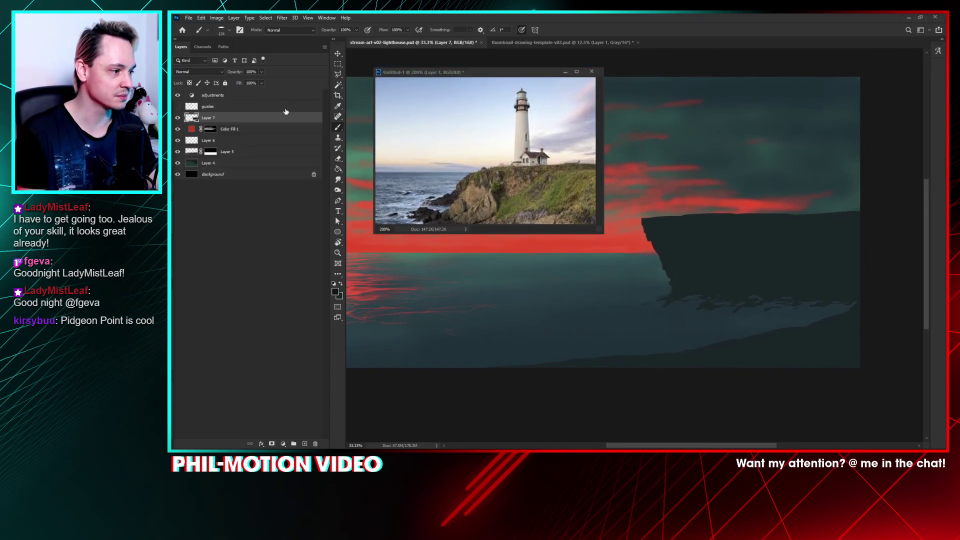
left_click(305, 444)
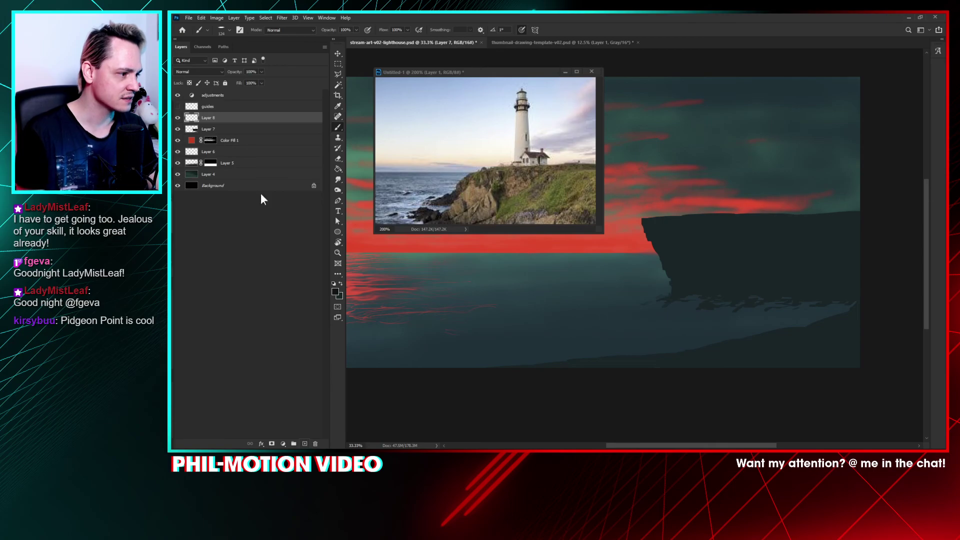
double_click(216, 129)
type("cliffs")
key("Return")
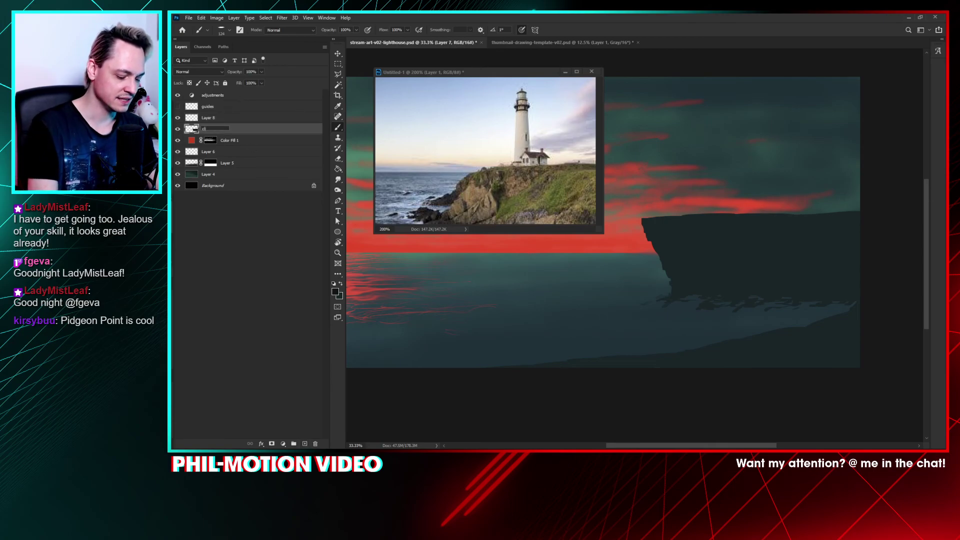
Step: Move the cliffs layer above Layer 8 and rename Layer 8 as lighthouse
left_click_drag(219, 131, 250, 120)
double_click(210, 129)
type("lighthouse")
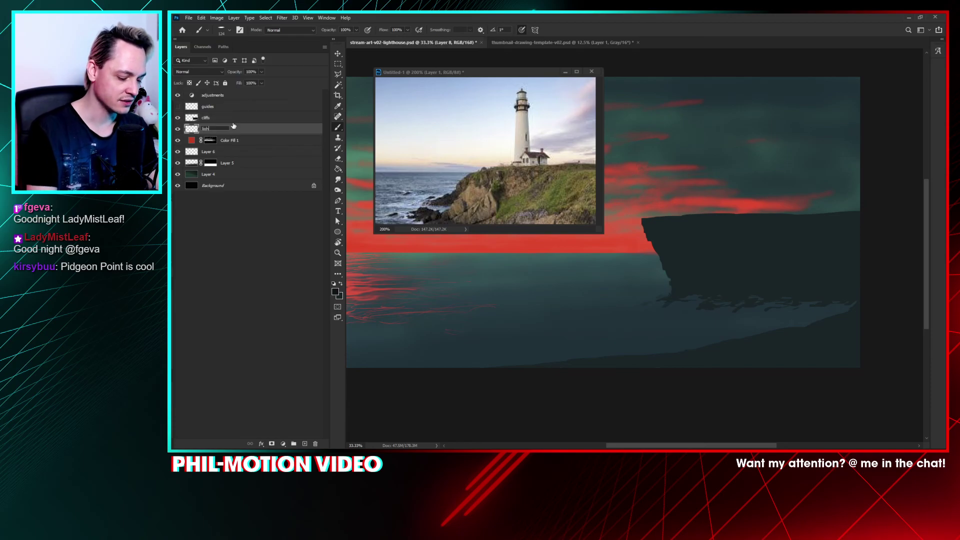
key("Return")
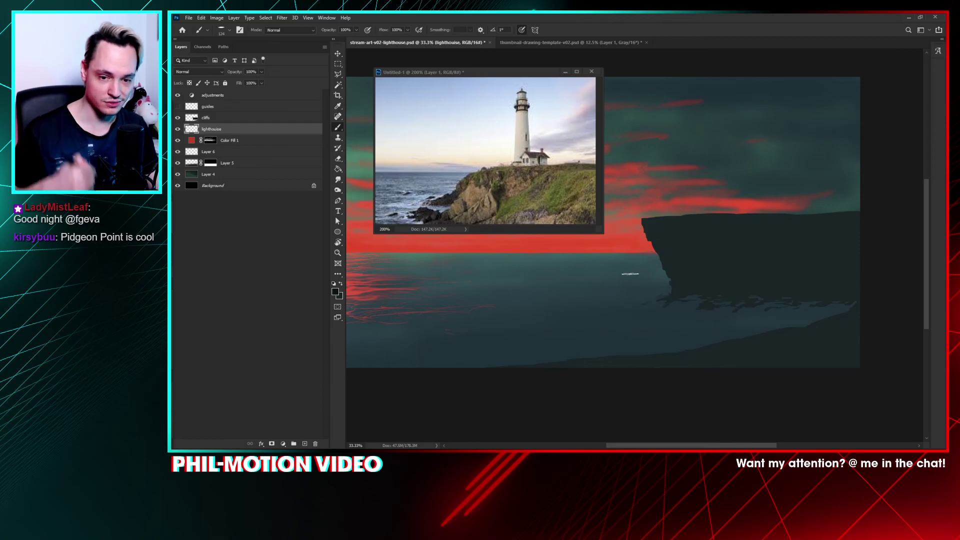
double_click(219, 129)
key("Home")
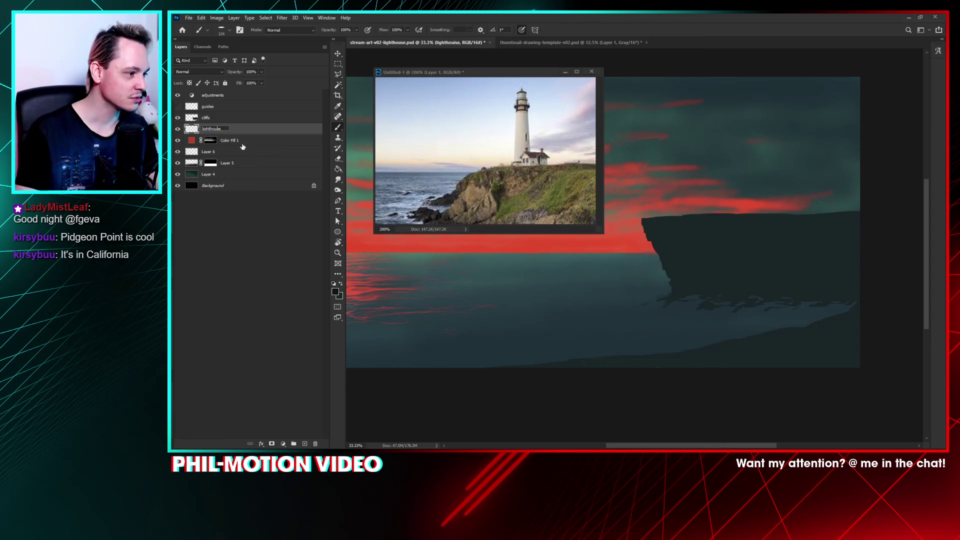
key("Return")
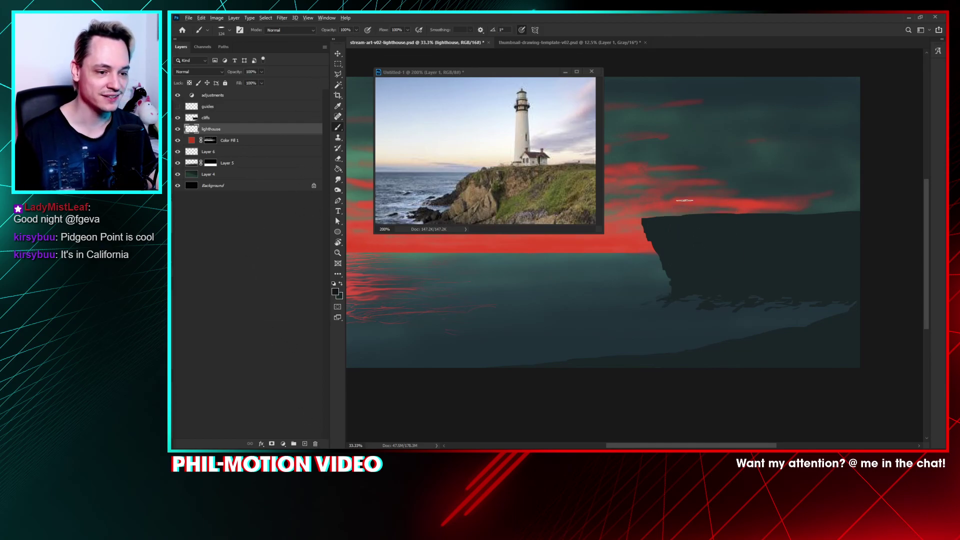
Step: Reduce the brush size and paint a dark tapering lighthouse silhouette with a gallery and lantern top near the cliff's edge
right_click(658, 162)
left_click_drag(691, 190, 679, 196)
left_click(699, 186)
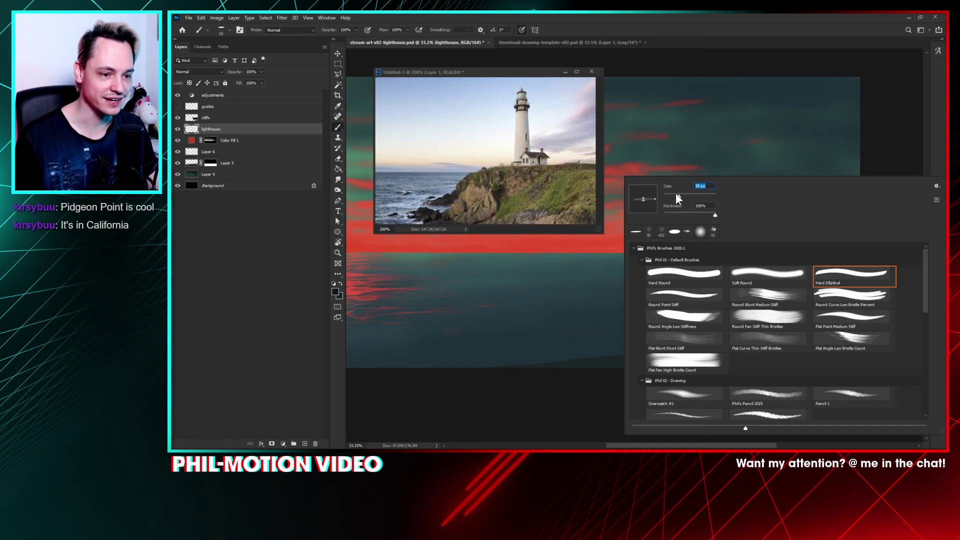
key("Return")
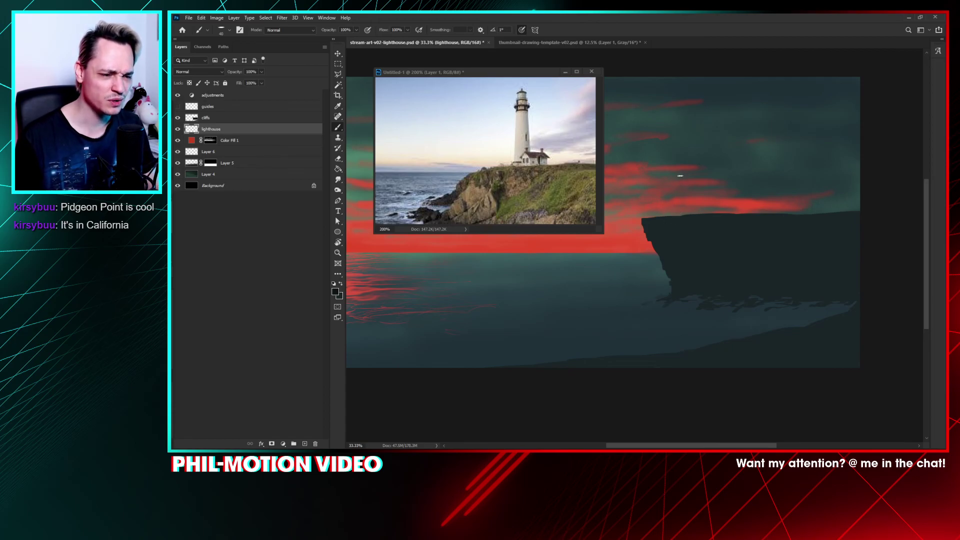
left_click_drag(680, 173, 676, 213)
left_click_drag(682, 173, 677, 213)
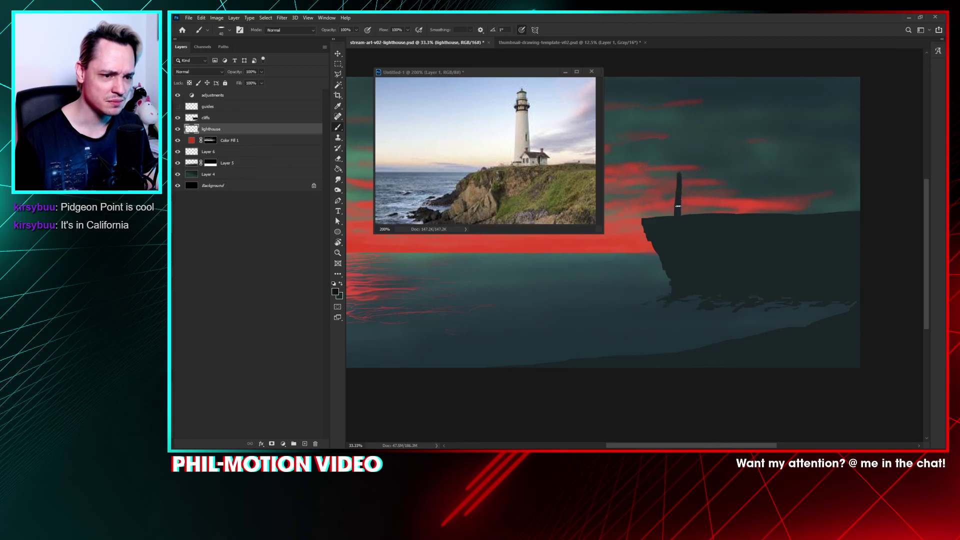
left_click_drag(682, 179, 683, 214)
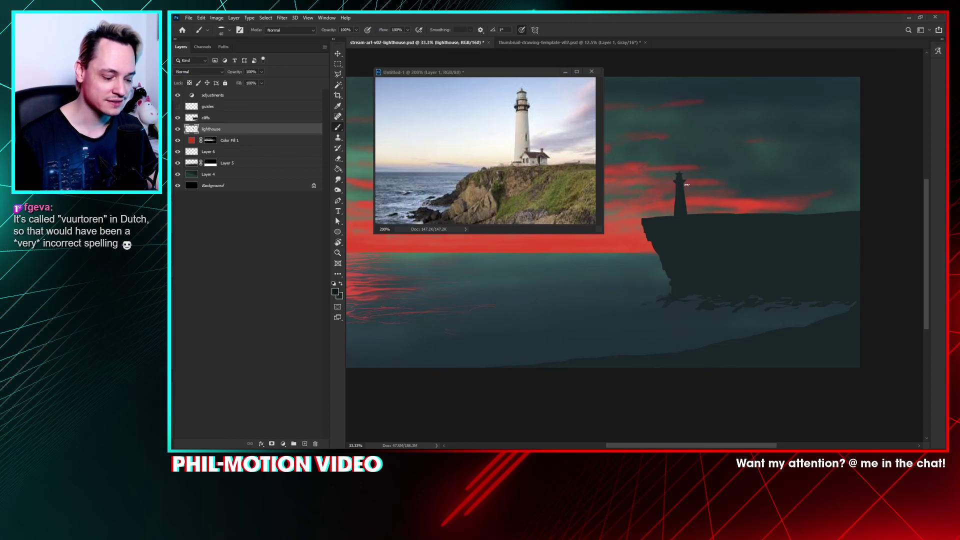
key("e")
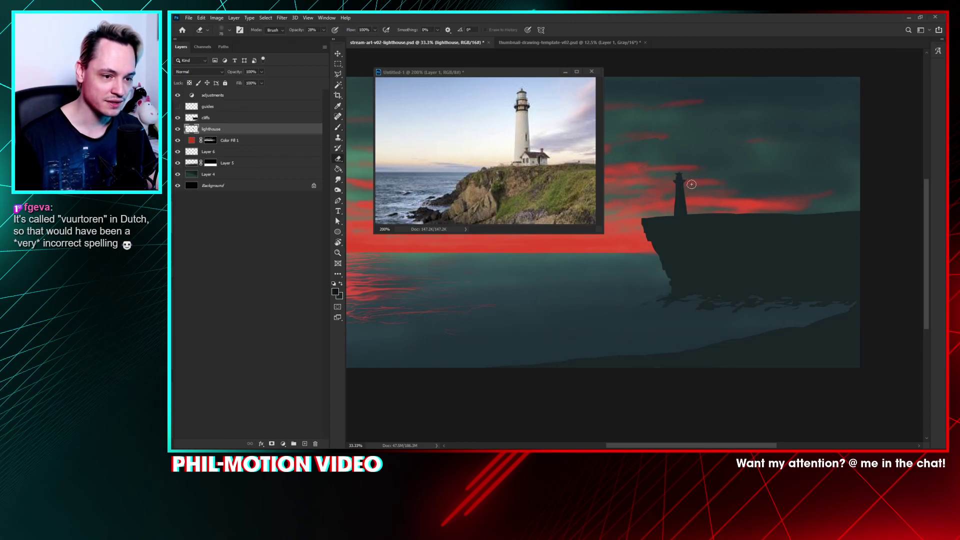
key("b")
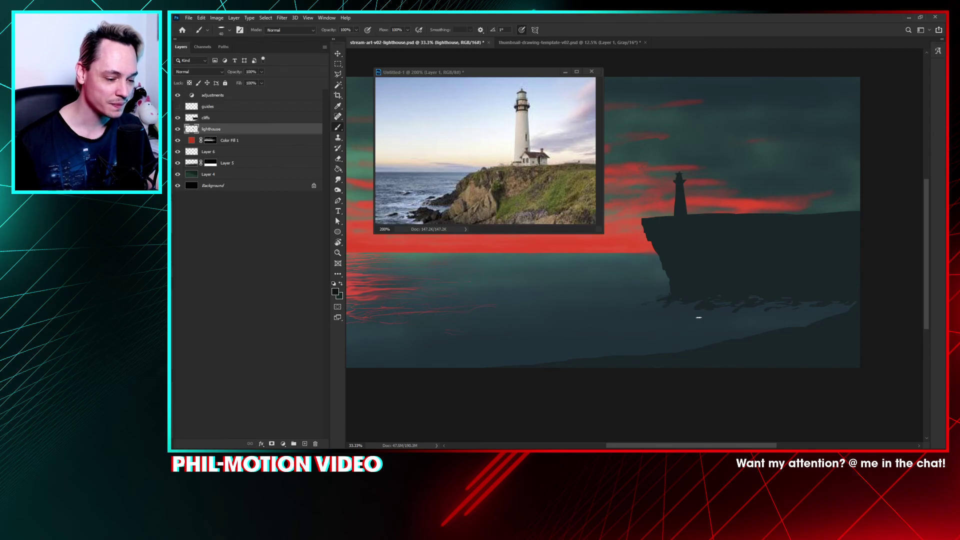
key("m")
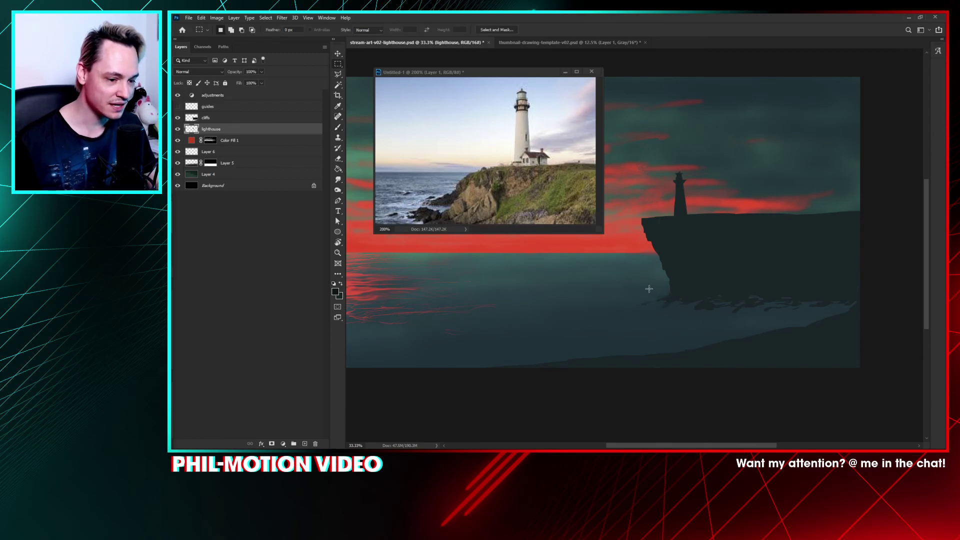
left_click(177, 129)
left_click(178, 129)
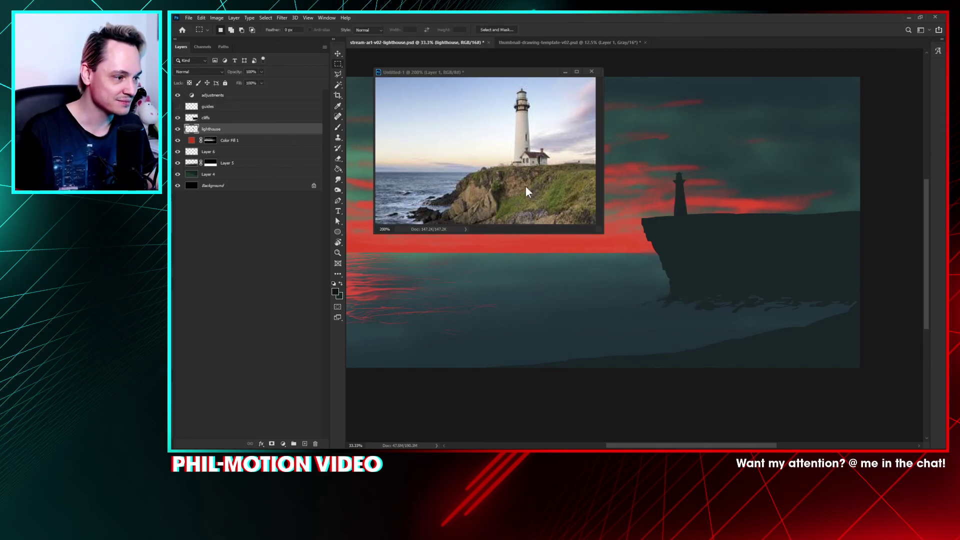
left_click_drag(622, 266, 809, 365)
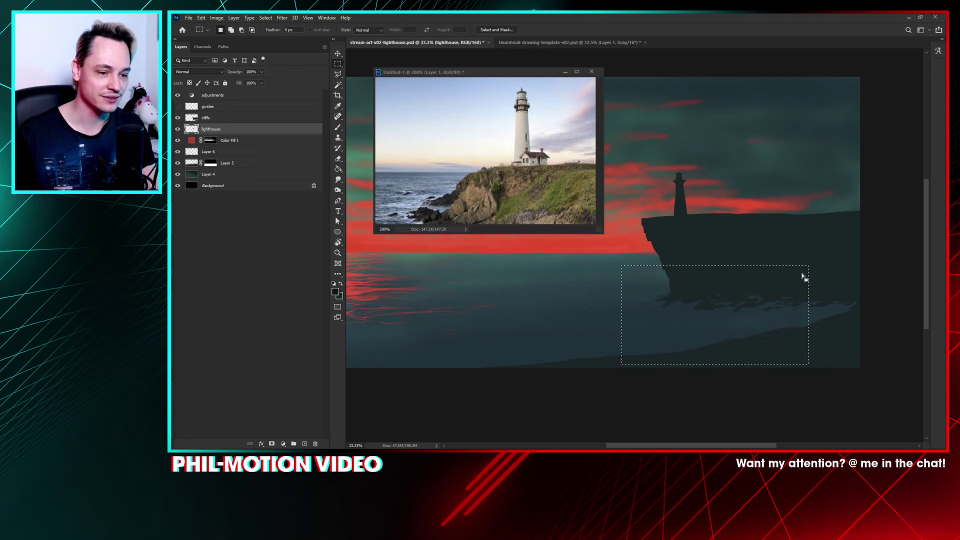
left_click(799, 263)
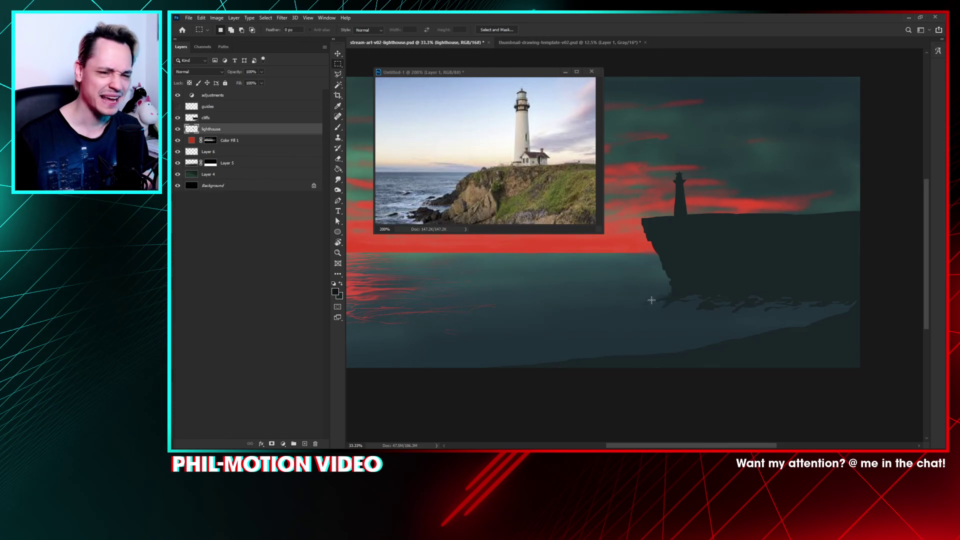
Step: Check the scene without the lighthouse layer, show it again and move the lighthouse slightly up and farther inland on the cliff
left_click(178, 130)
left_click(178, 129)
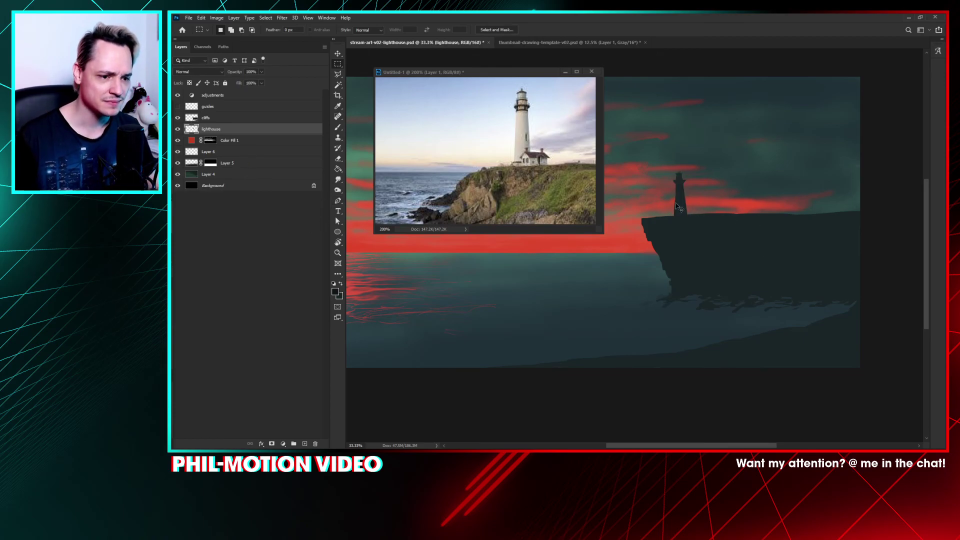
mouse_move(678, 206)
left_mouse_down()
mouse_move(658, 198)
mouse_move(693, 213)
left_mouse_up()
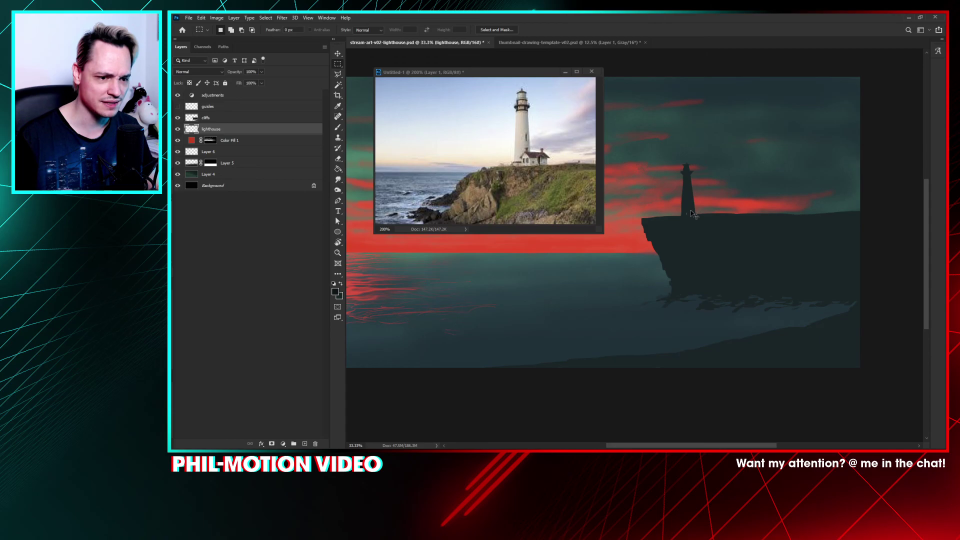
key("b")
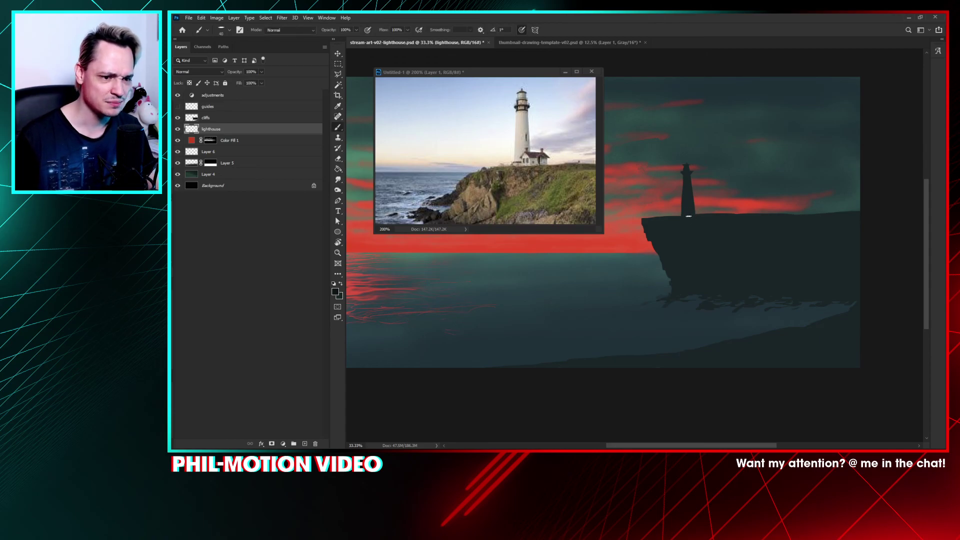
Step: Dock the floating lighthouse photo among the document tabs and return to the painting with the Color Fill 1 mask selected
left_click(210, 141)
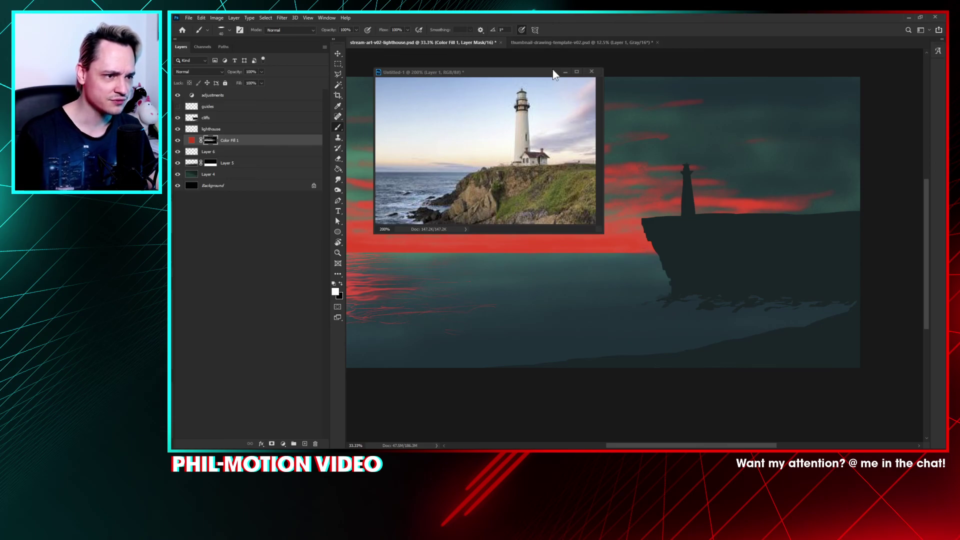
left_click_drag(544, 76, 689, 41)
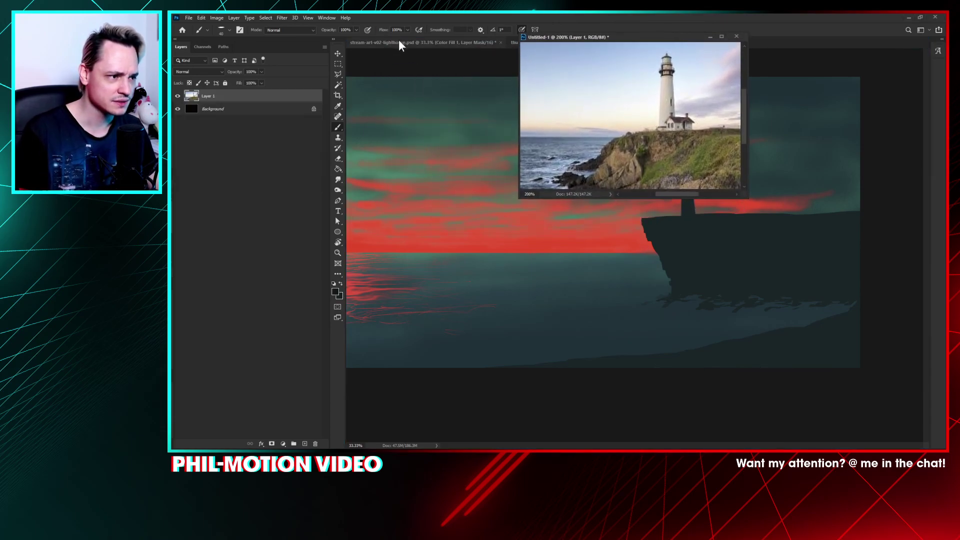
left_click_drag(584, 43, 716, 38)
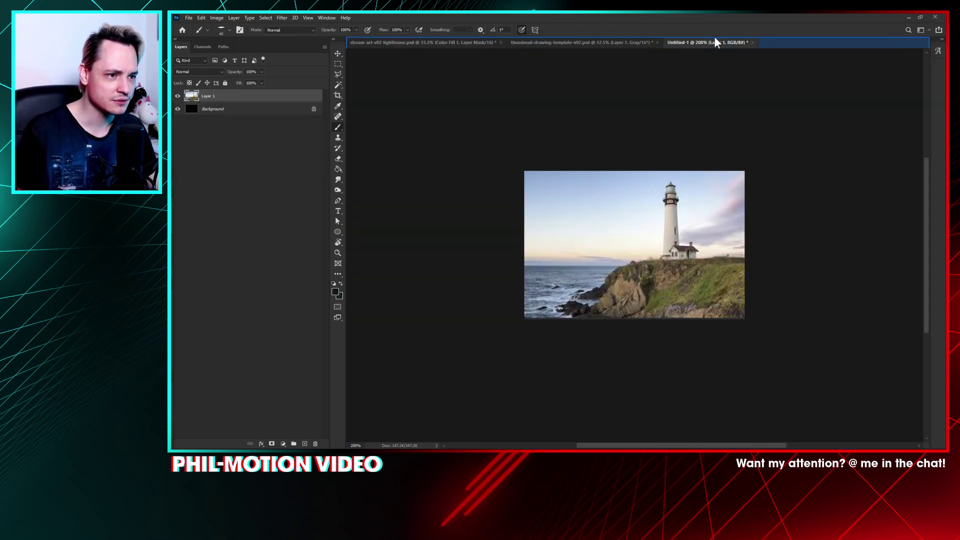
left_click(449, 44)
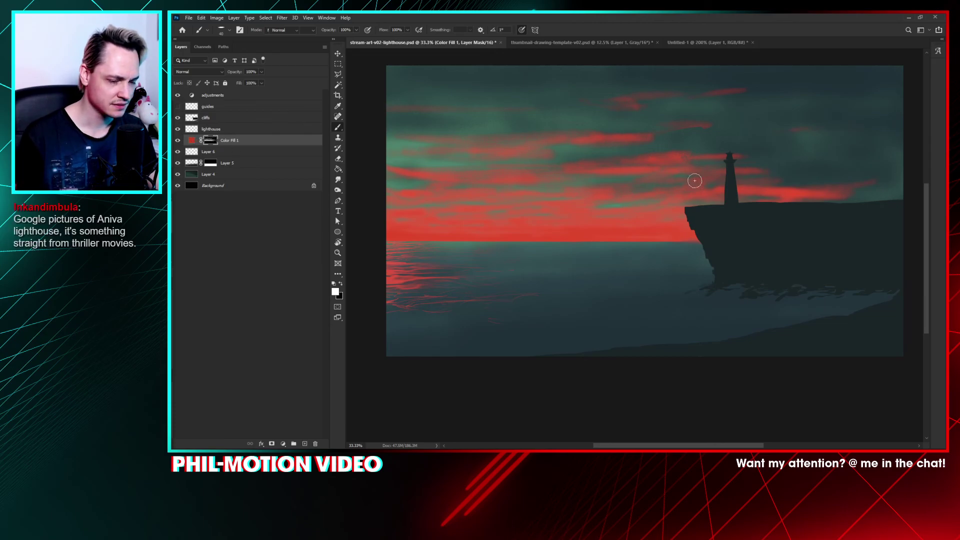
Step: Smudge the red clouds behind the lighthouse on the Color Fill 1 mask with a larger Smudge tool brush
key("r")
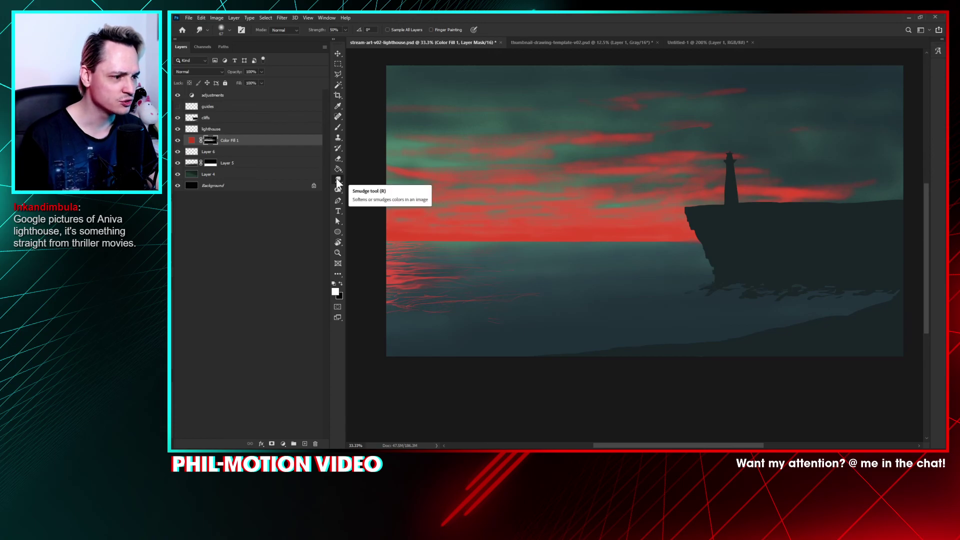
right_click(668, 150)
left_click_drag(669, 150, 693, 158)
key("Return")
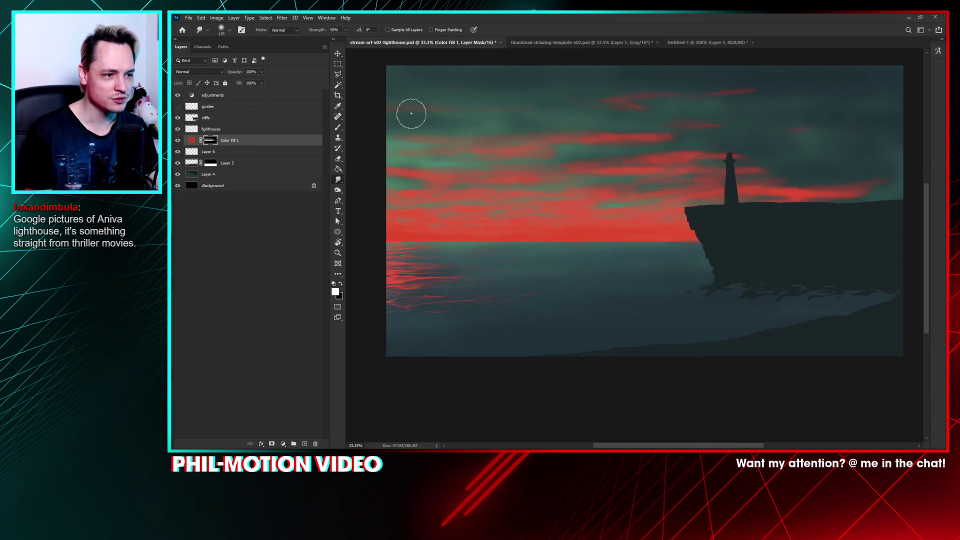
Step: Compare the painting without and with the adjustments layer, leave it visible and save the file
left_click(177, 96)
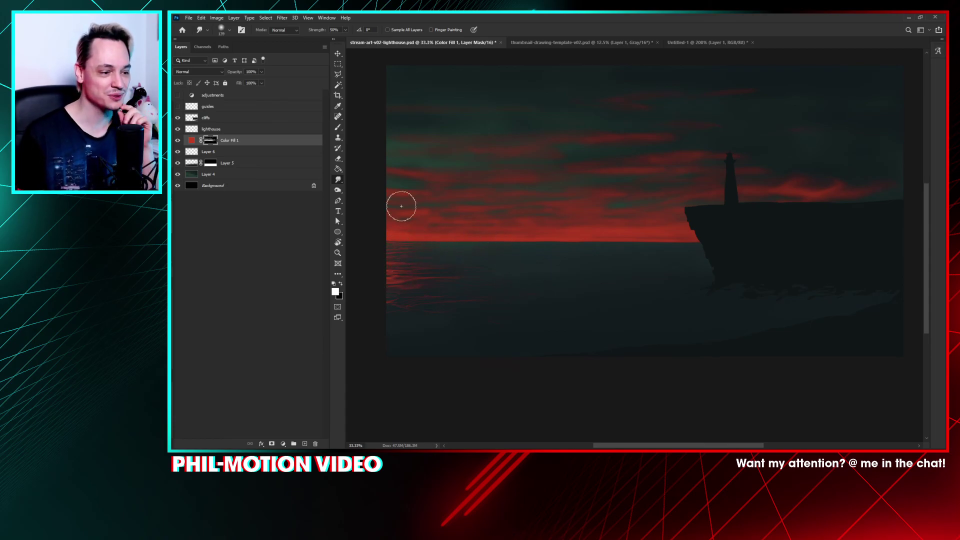
left_click(177, 95)
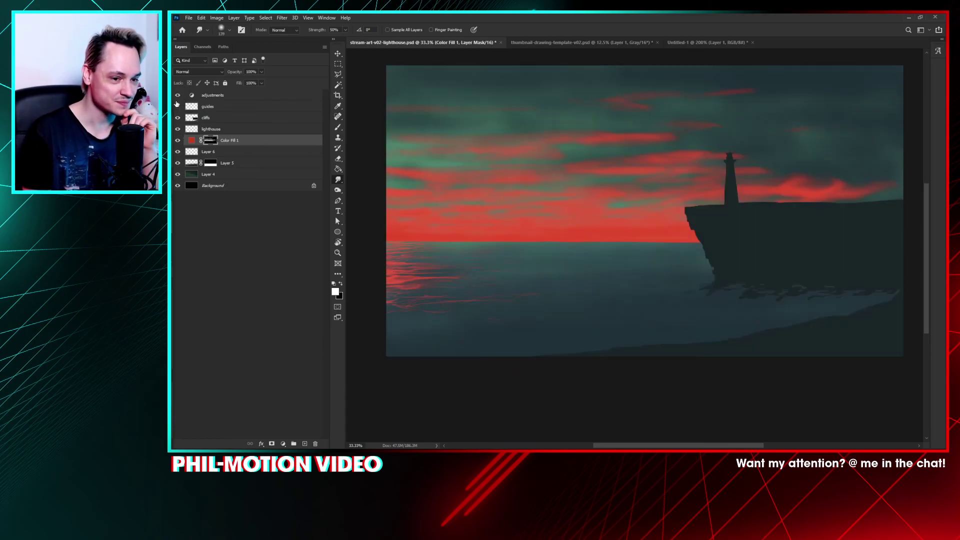
key("ctrl+s")
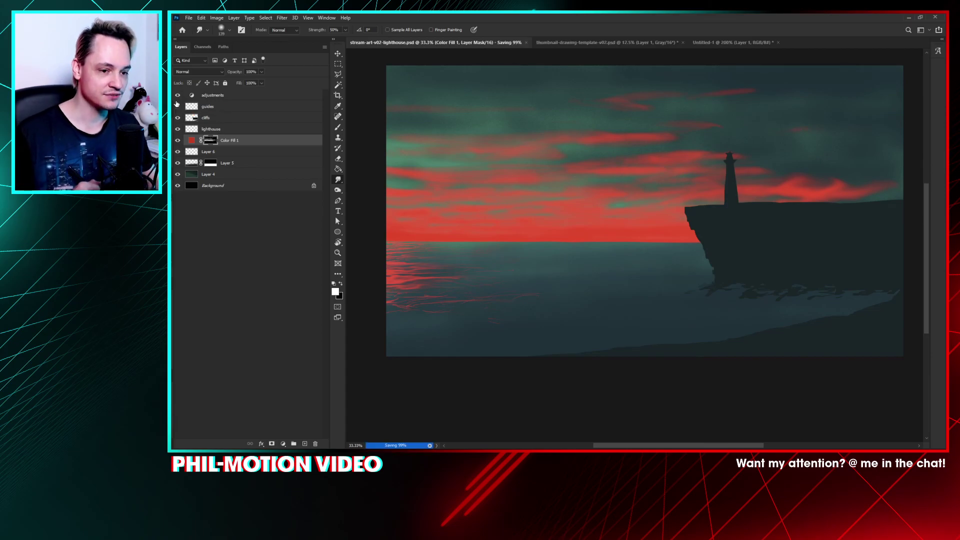
left_click(177, 106)
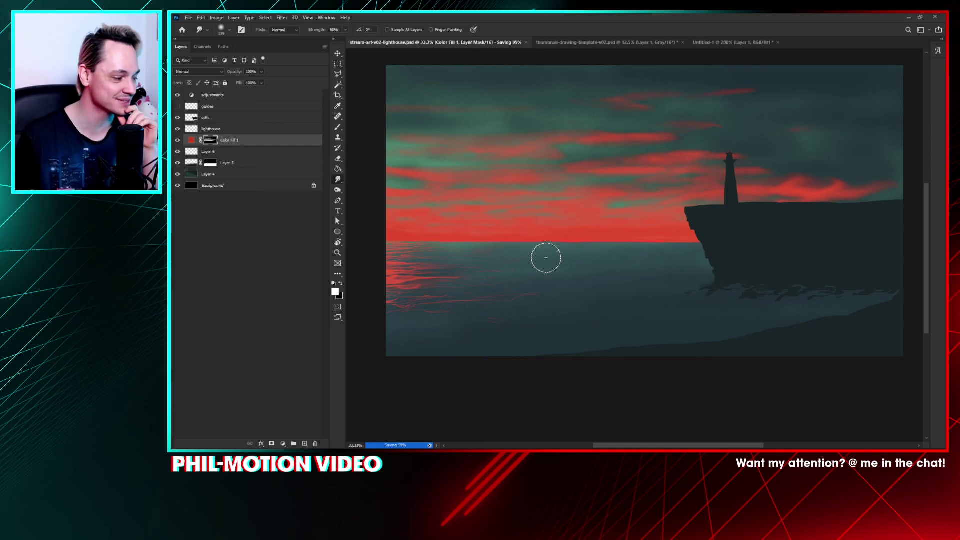
Step: Check the water without Layer 6, show it again and smudge the red reflections on that layer
left_click(177, 151)
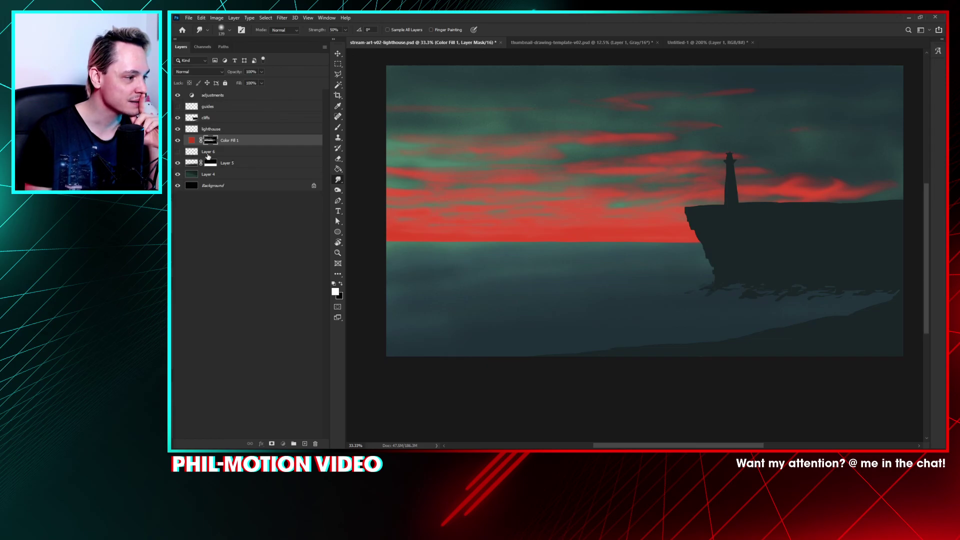
left_click(175, 153)
left_click(177, 151)
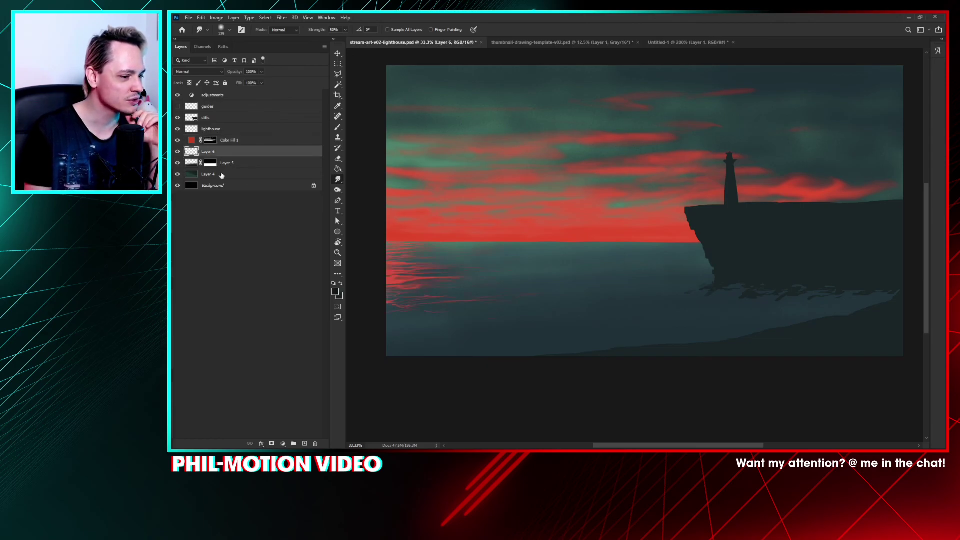
mouse_move(398, 307)
left_mouse_down()
mouse_move(560, 303)
mouse_move(417, 303)
mouse_move(507, 299)
mouse_move(386, 293)
mouse_move(453, 277)
left_mouse_up()
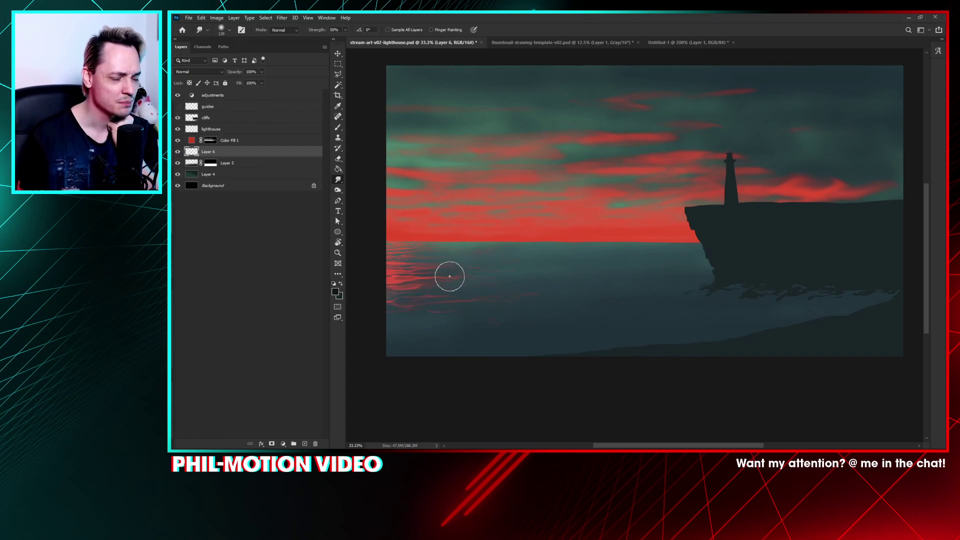
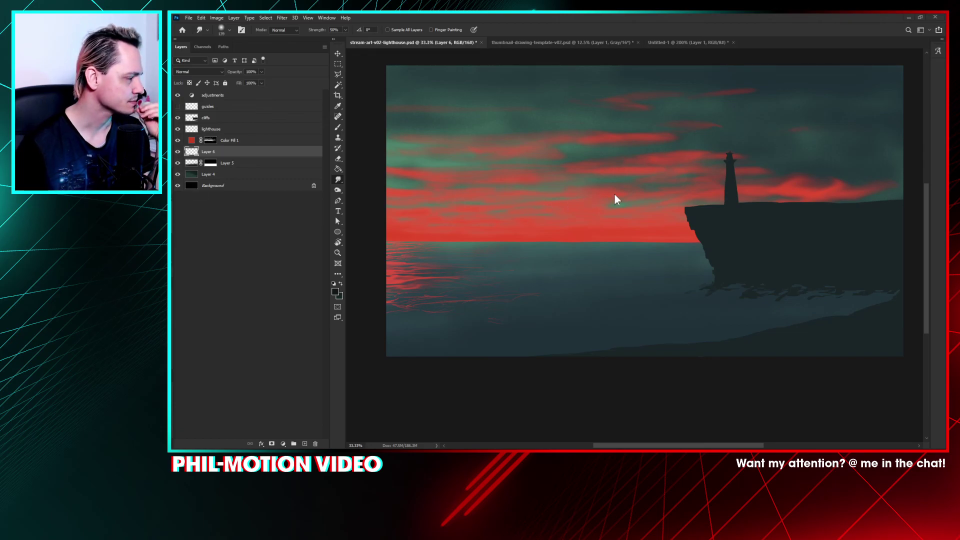
Step: Switch to Firefox, examine the "aniva lighthouse" image results and open the article "Aniva: the lighthouse on the edge of the world"
key("alt+Tab")
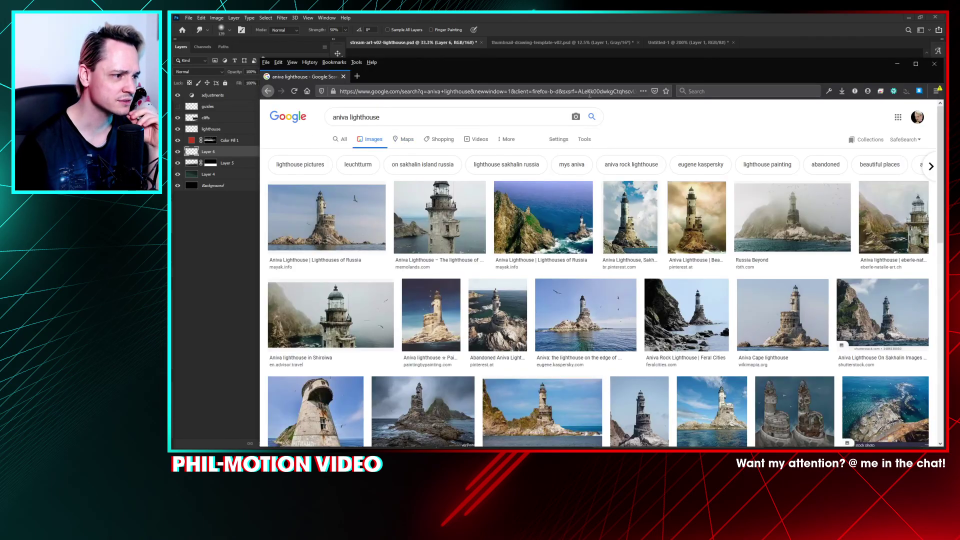
left_click_drag(702, 72, 660, 43)
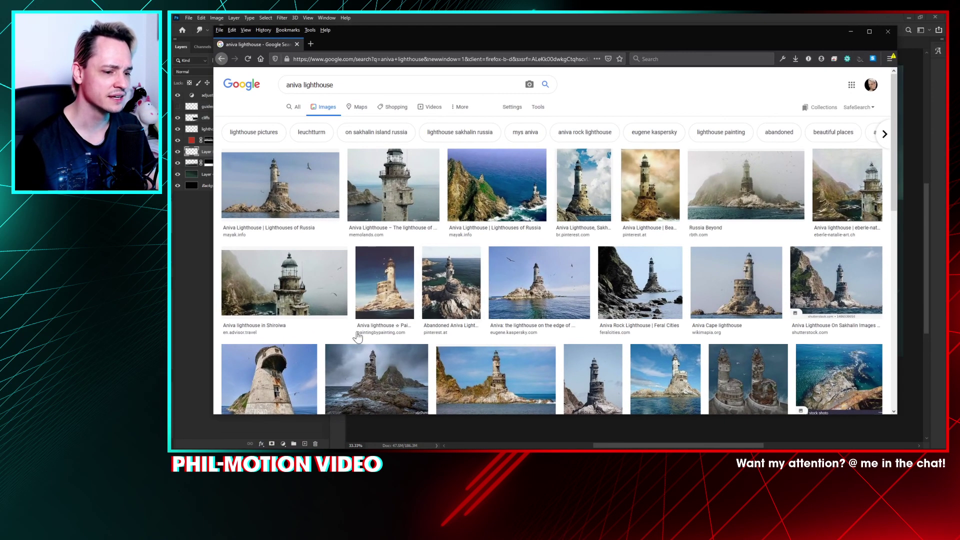
scroll(357, 338, "down", 2)
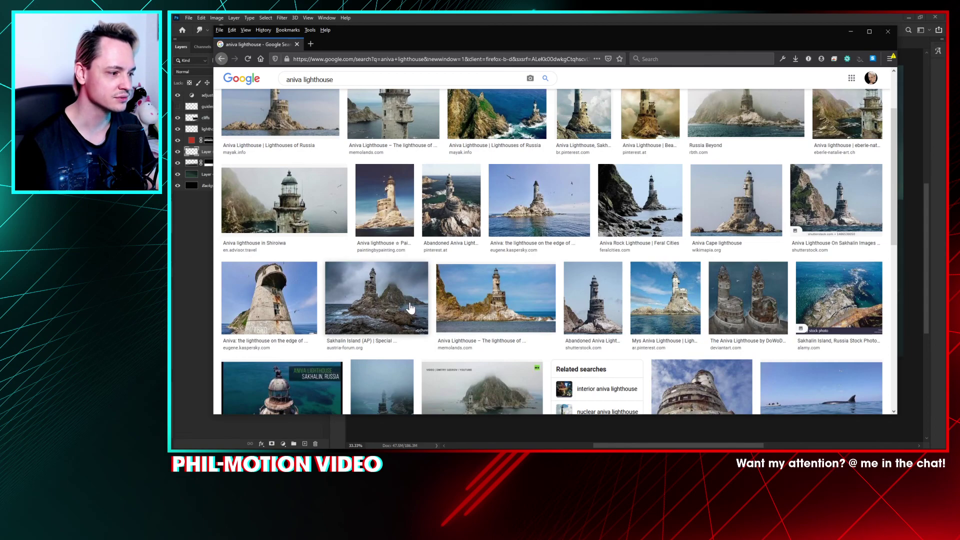
scroll(409, 299, "up", 2)
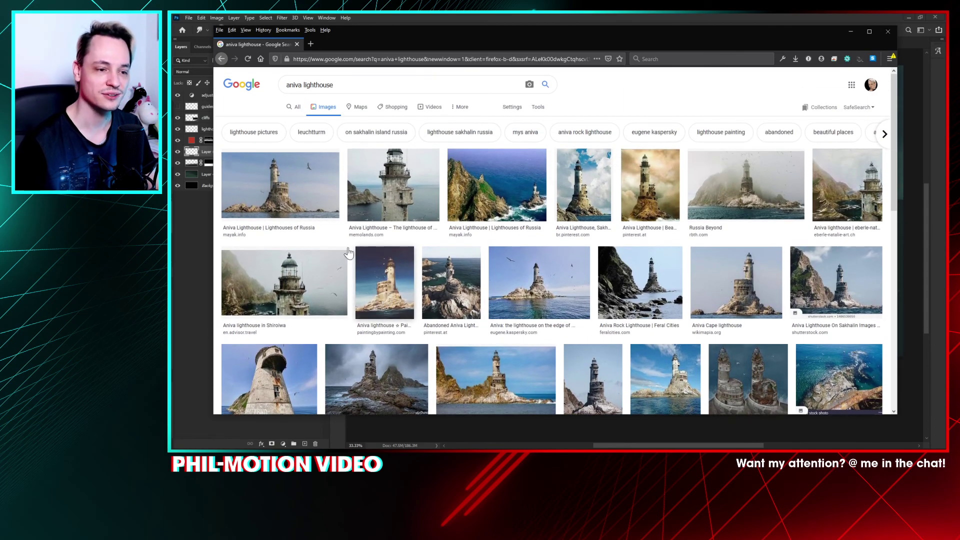
left_click(273, 353)
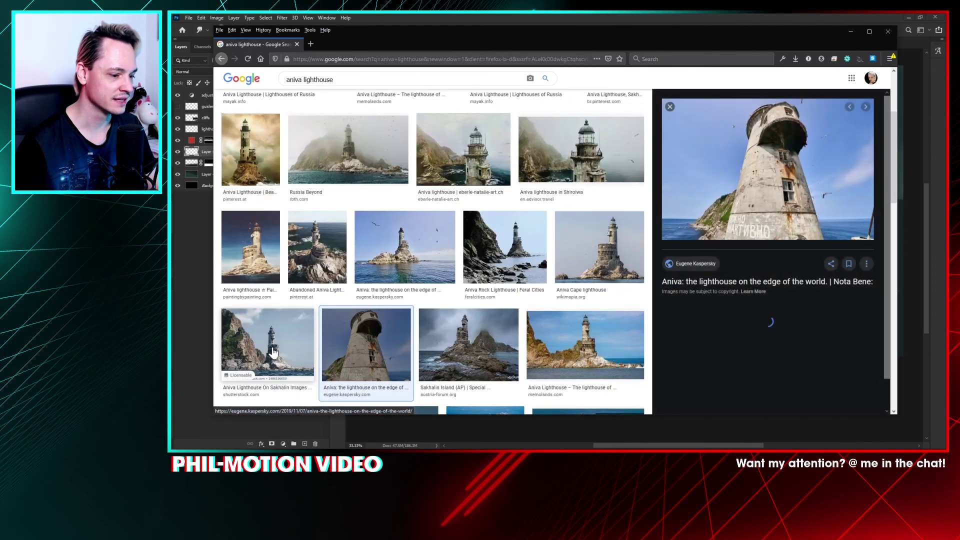
left_click(733, 240)
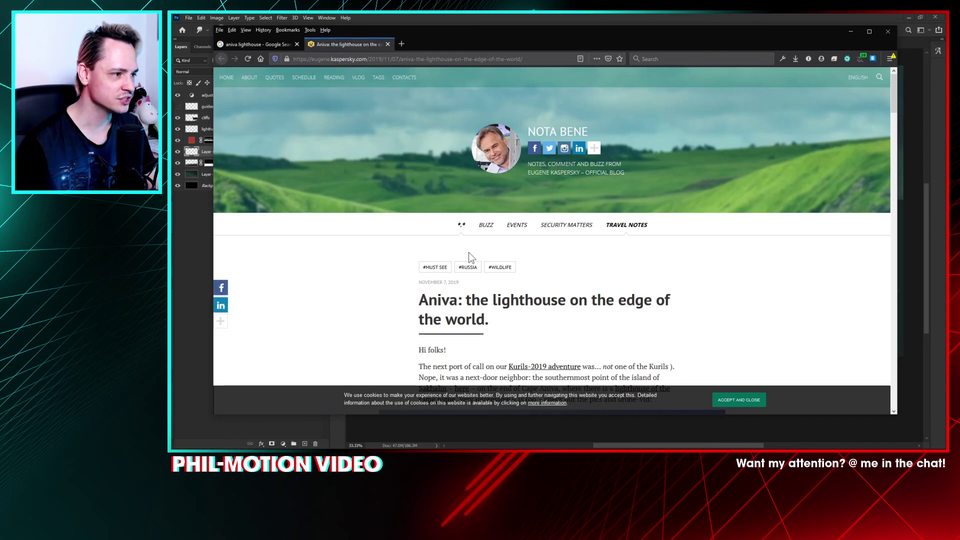
Step: Examine the lighthouse photos in the Aniva article
scroll(373, 303, "down", 3)
scroll(370, 301, "down", 6)
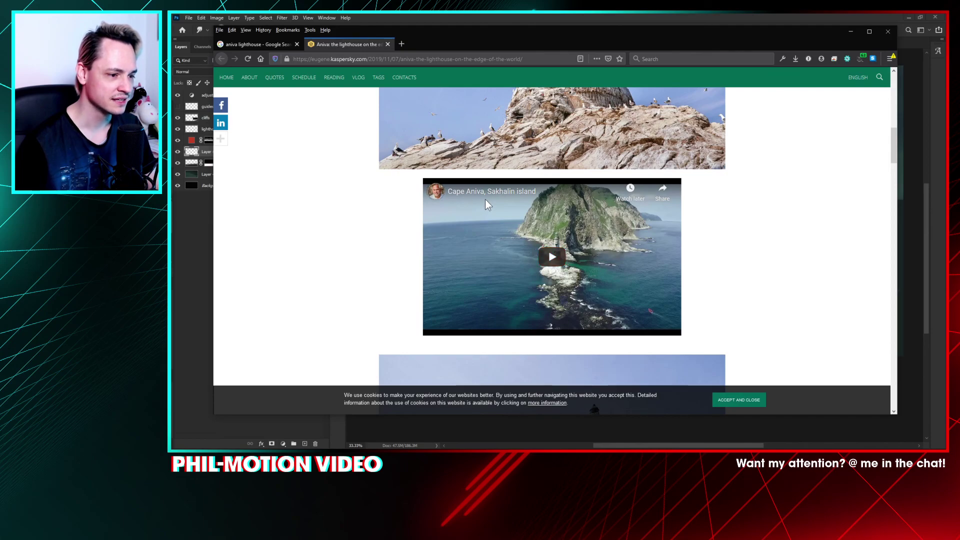
scroll(485, 199, "down", 5)
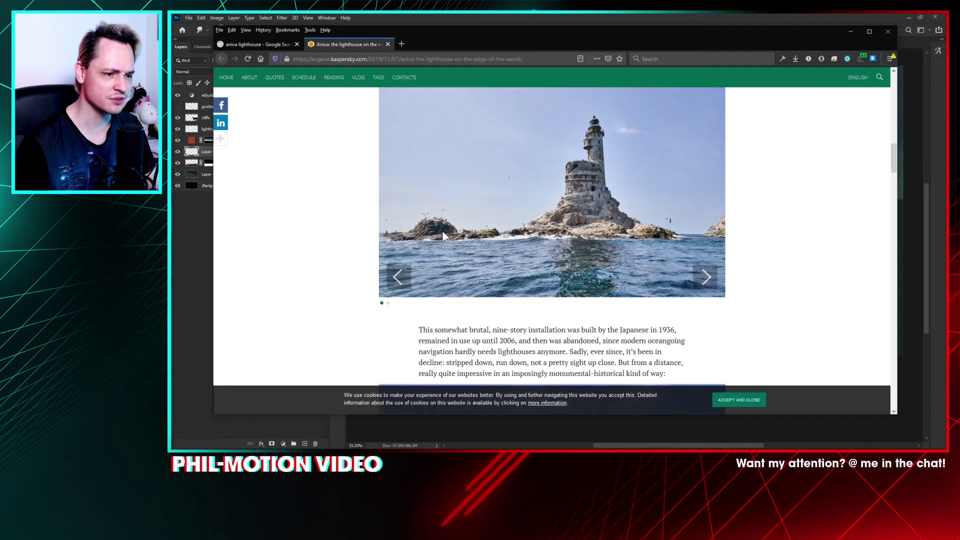
scroll(608, 211, "up", 12)
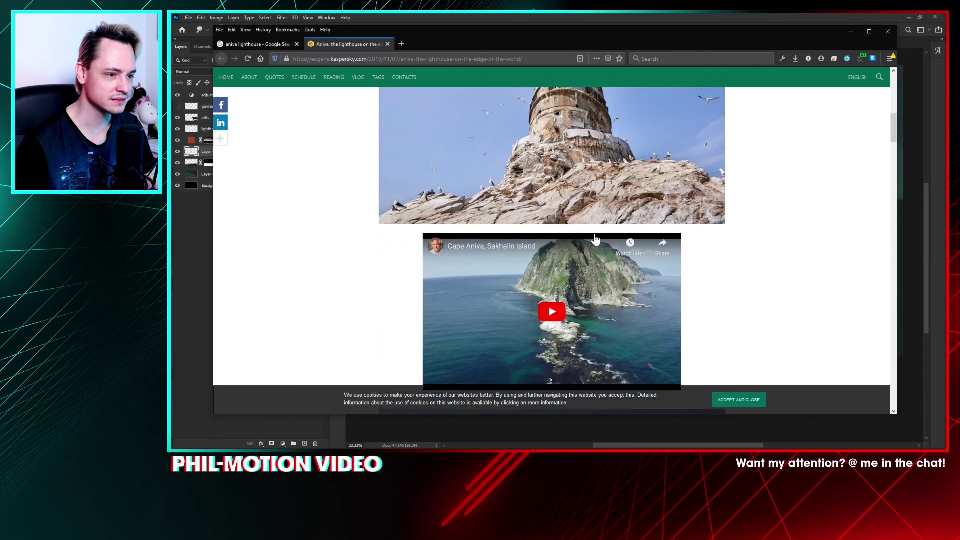
scroll(595, 234, "up", 1)
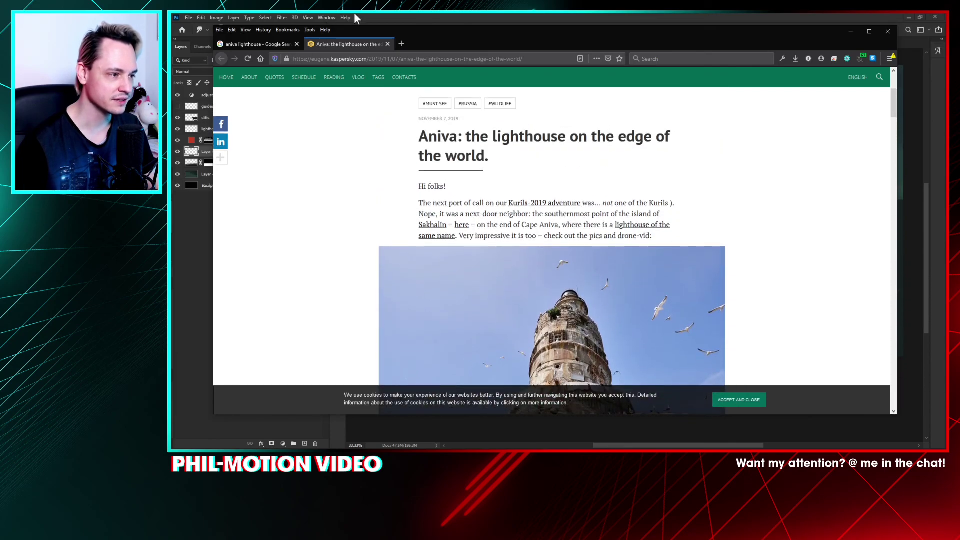
Step: Close the article, look over more "aniva lighthouse" image results and switch back to the painting in Photoshop
left_click(390, 43)
scroll(412, 291, "down", 1)
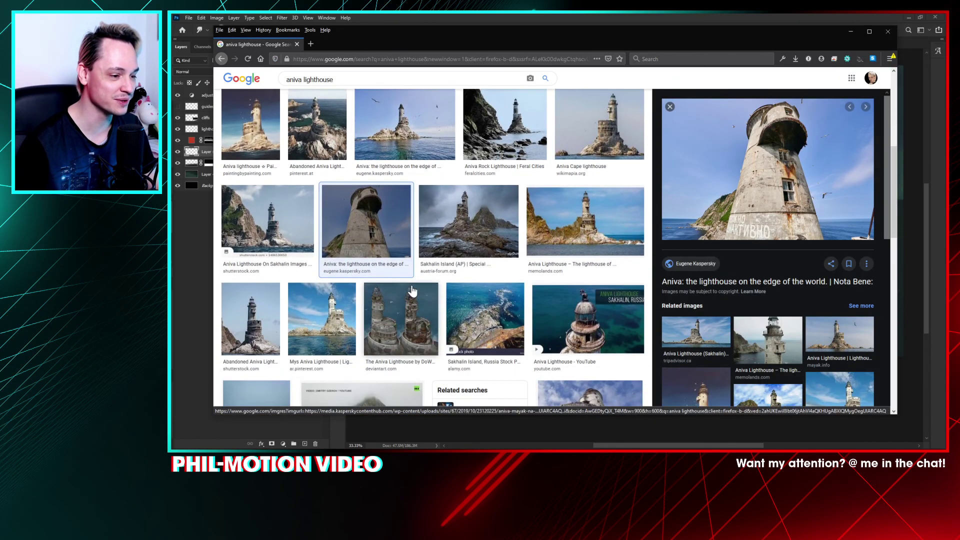
scroll(412, 291, "down", 2)
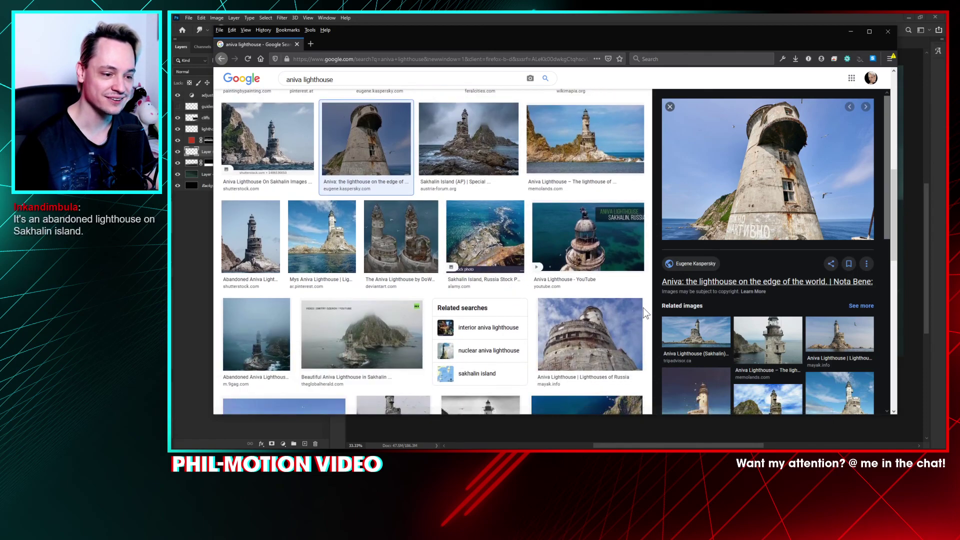
scroll(645, 313, "up", 3)
left_click(910, 18)
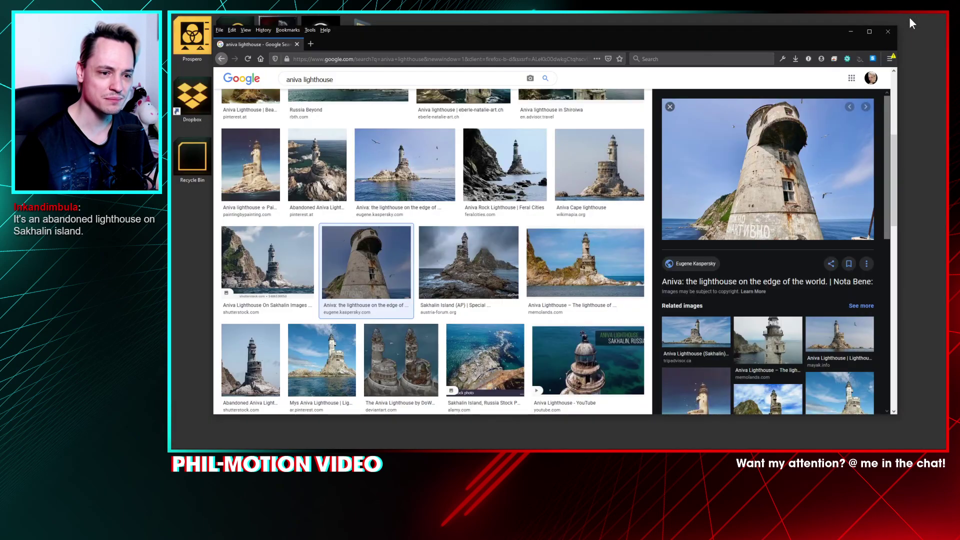
left_click(852, 32)
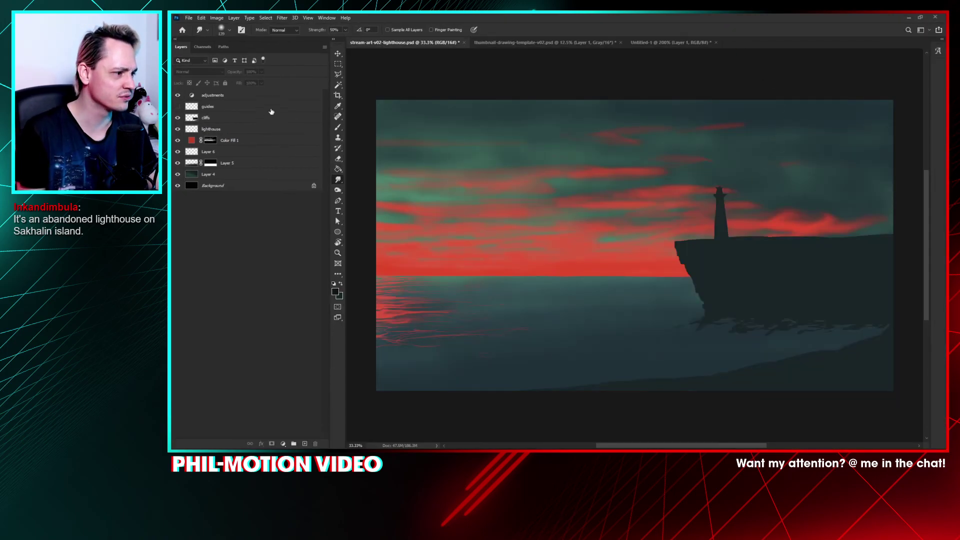
Step: Try painting twisted dark shapes beside the tower on the lighthouse layer, and undo the strokes
left_click_drag(260, 109, 264, 131)
left_click(263, 131)
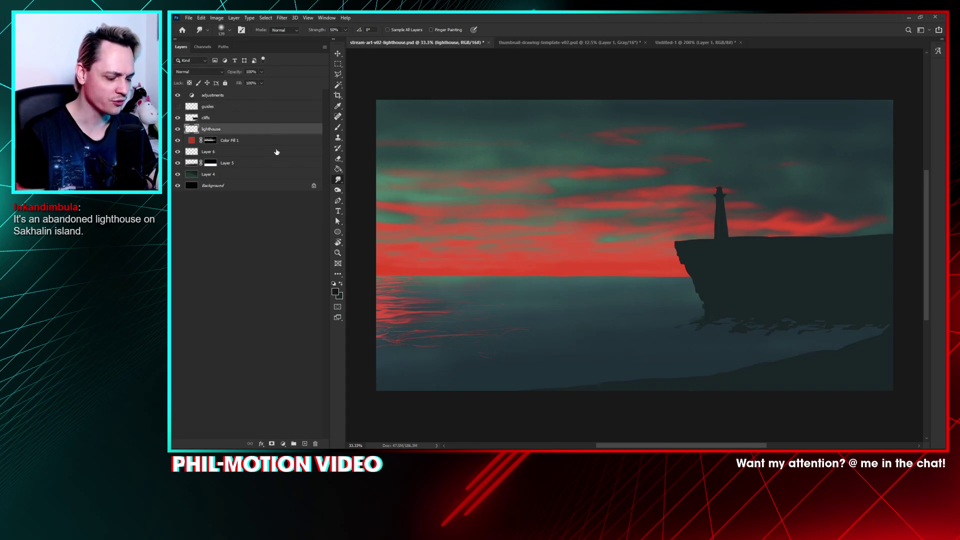
key("b")
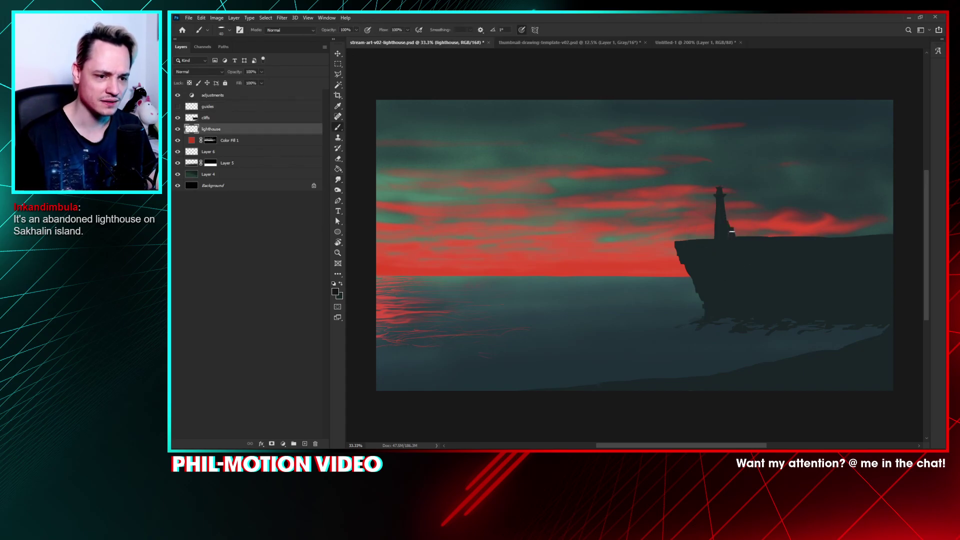
mouse_move(733, 231)
left_mouse_down()
mouse_move(736, 194)
mouse_move(738, 214)
left_mouse_up()
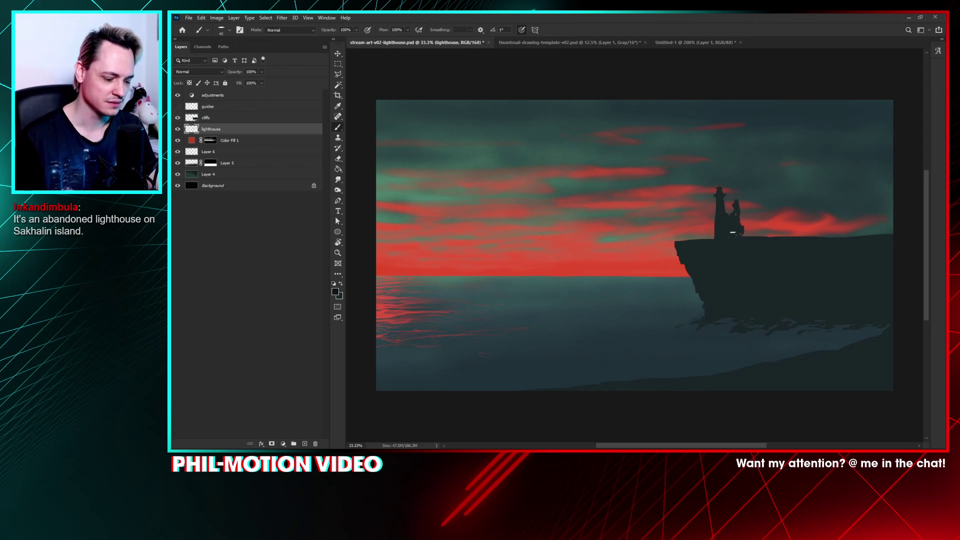
key("e")
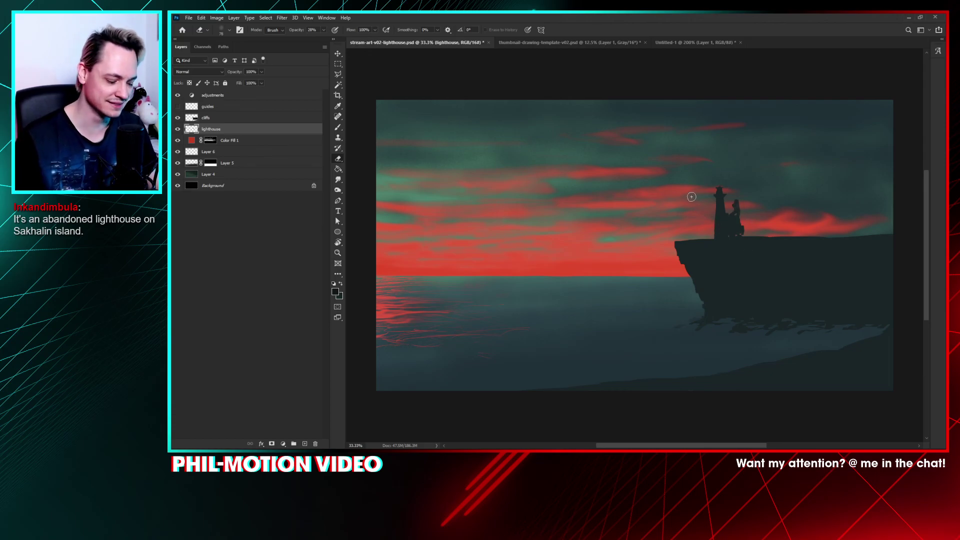
key("ctrl+z")
key("ctrl+z")
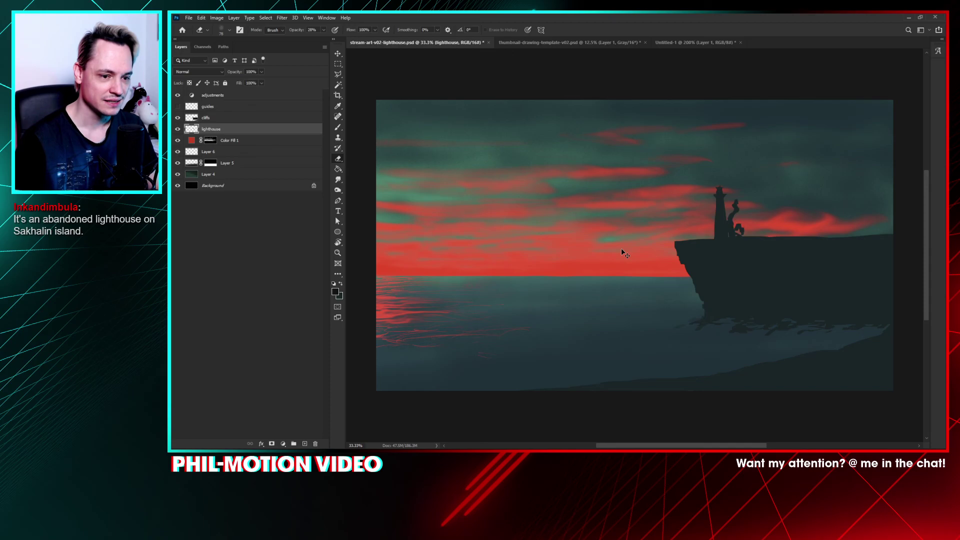
key("ctrl+z")
key("ctrl+z")
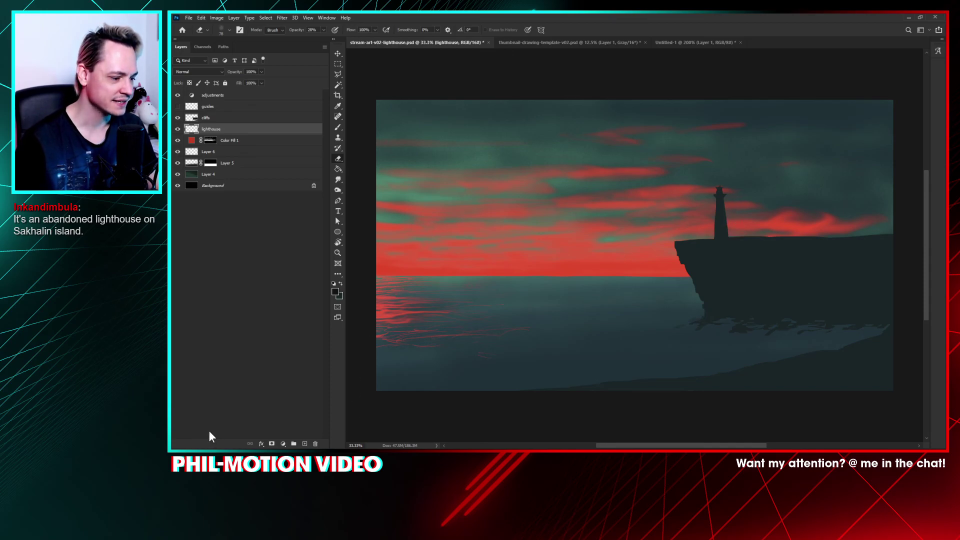
Step: Add a new layer above the lighthouse layer, try painting a flared base and jagged growths around the tower, and discard the strokes
left_click(305, 444)
key("b")
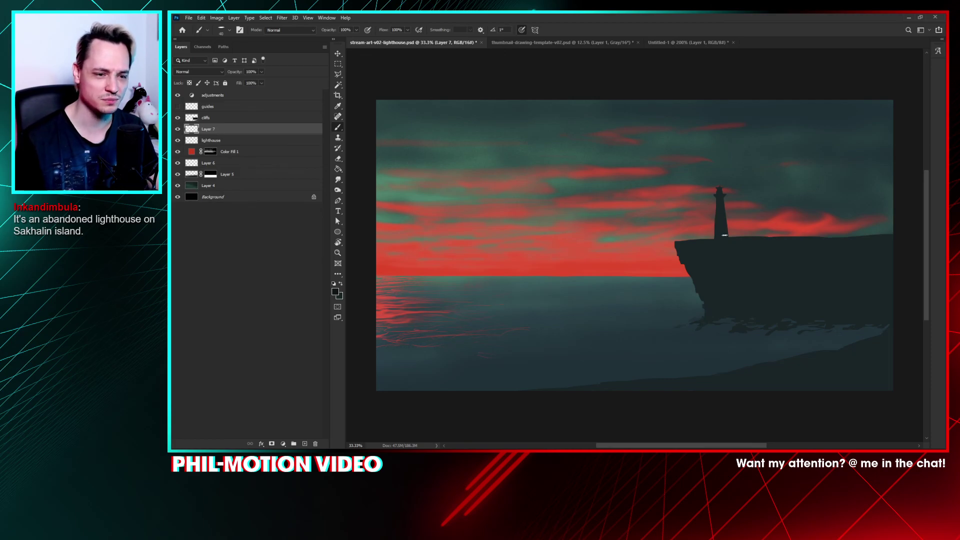
left_click_drag(722, 212, 731, 233)
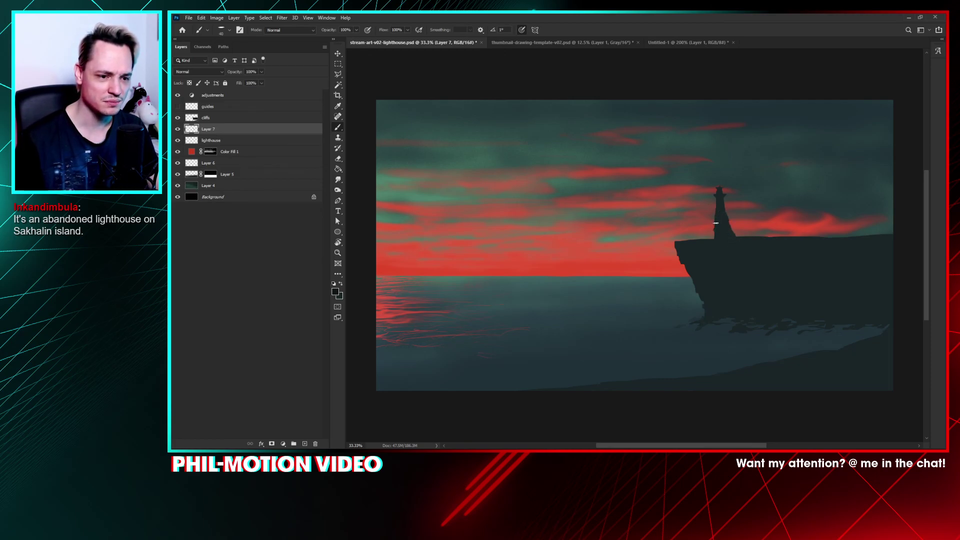
mouse_move(716, 223)
left_mouse_down()
mouse_move(711, 240)
mouse_move(713, 221)
left_mouse_up()
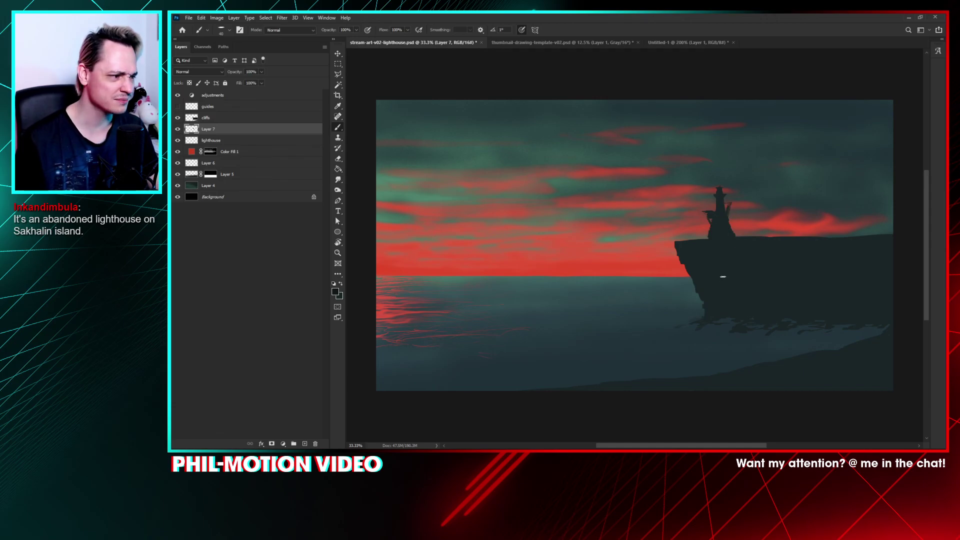
left_click_drag(224, 130, 302, 420)
key("ctrl+z")
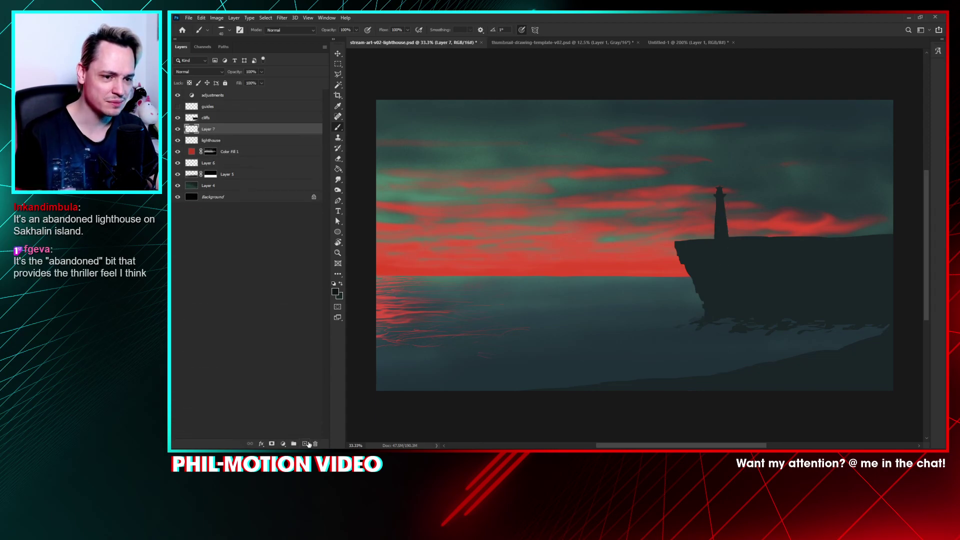
Step: Set the Hard Elliptical brush size to 30 px for detail work on the lighthouse
key("ctrl+plus")
key("ctrl+plus")
scroll(602, 257, "right", 3)
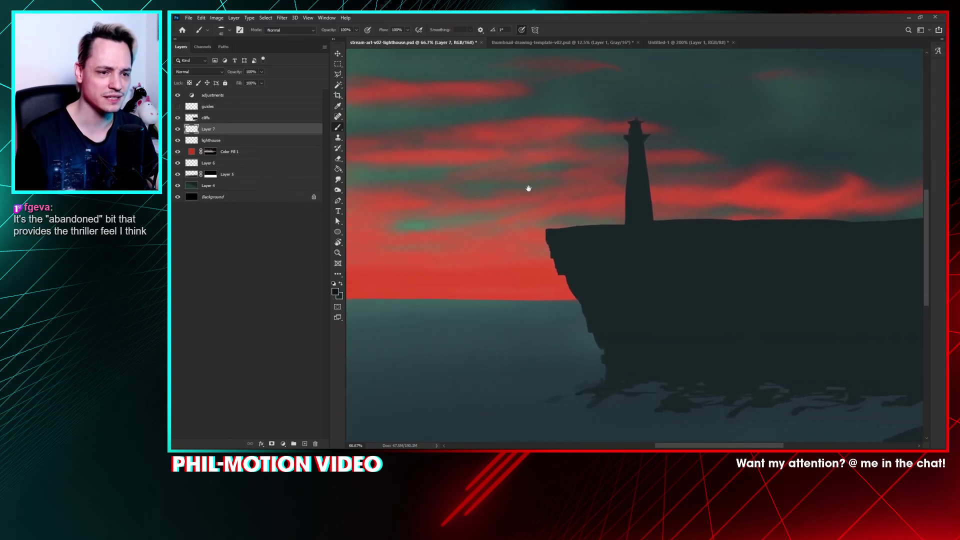
right_click(645, 145)
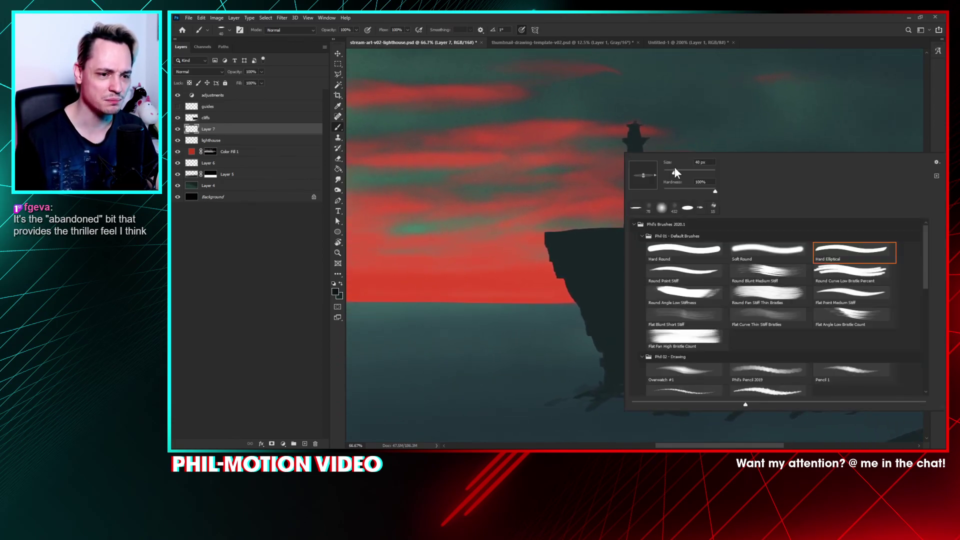
type("30")
key("Return")
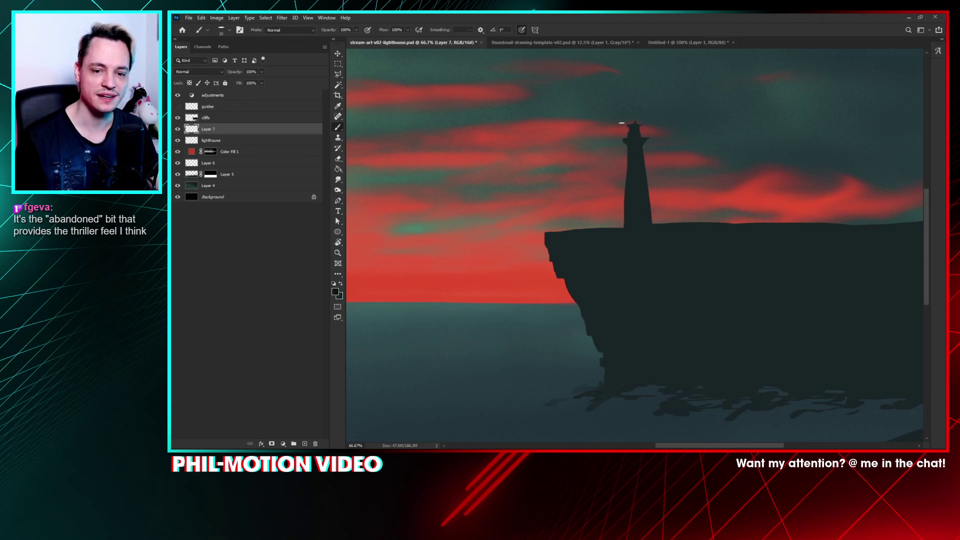
scroll(670, 128, "up", 2)
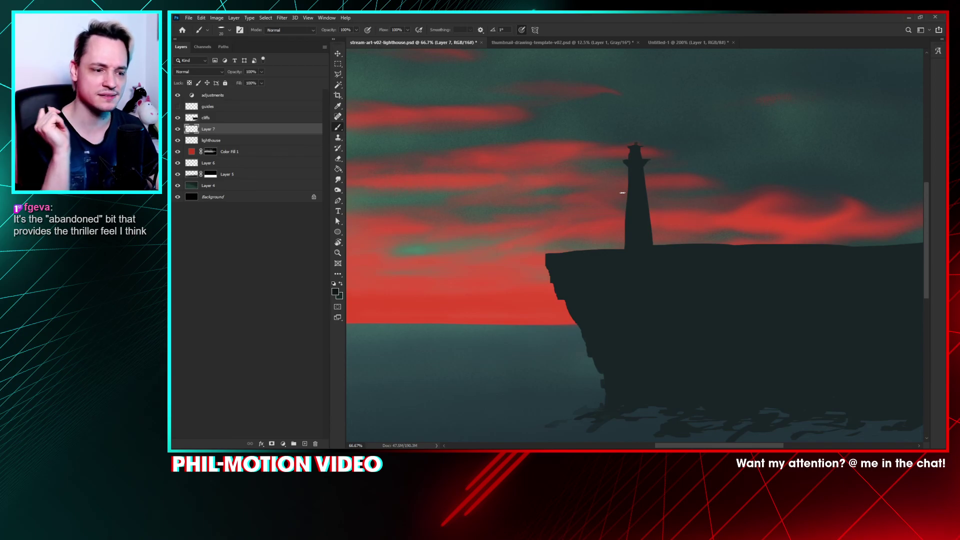
Step: Paint a thin twisted tentacle on Layer 7, growing from the tower's side and rising above the lighthouse top
left_click_drag(653, 194, 645, 221)
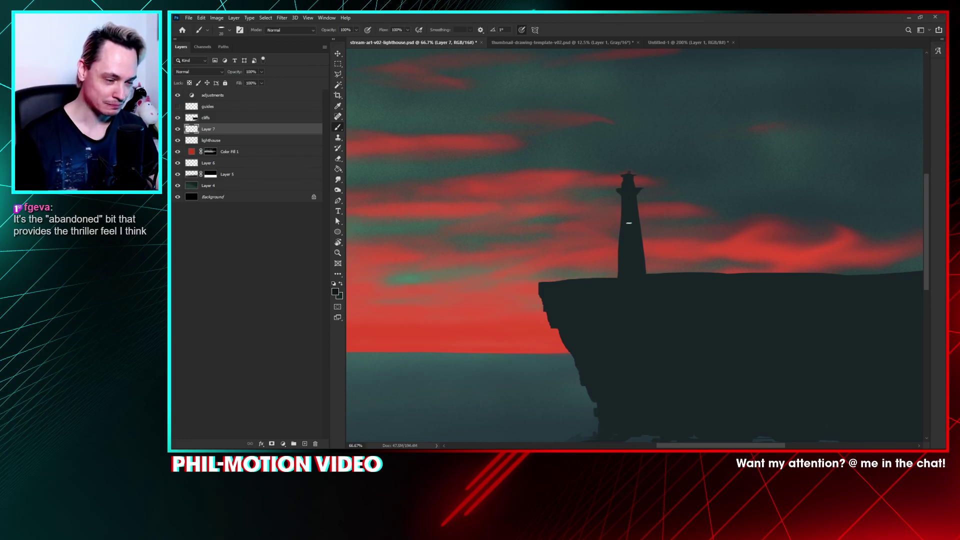
left_click_drag(620, 219, 594, 151)
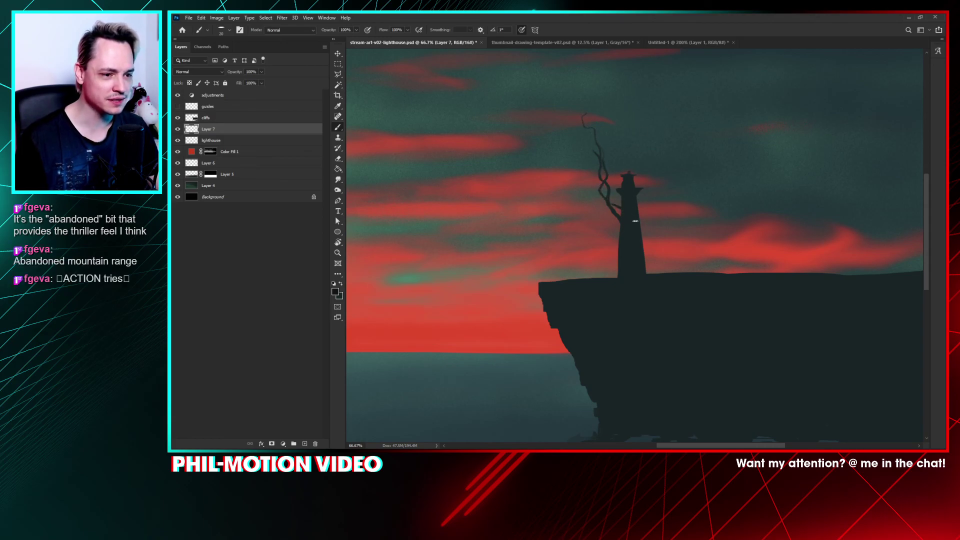
left_click_drag(622, 228, 617, 215)
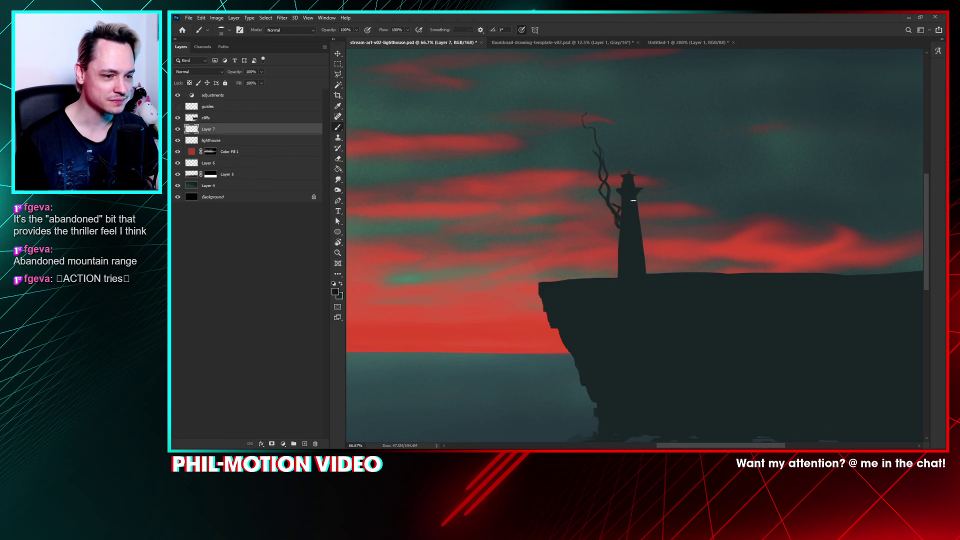
scroll(605, 367, "up", 1)
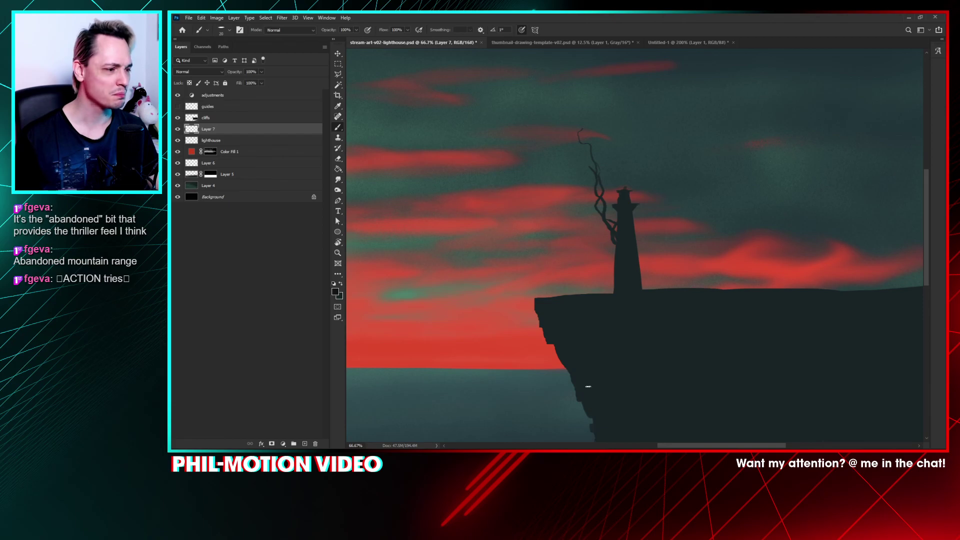
Step: Compare the painting without and with Layer 7, leave the layer visible and save the file
left_click(178, 129)
left_click(178, 129)
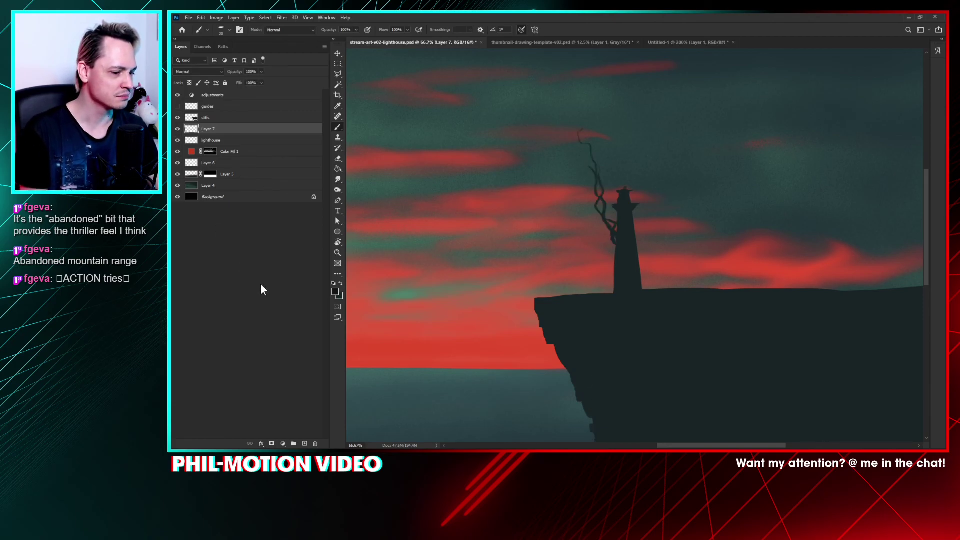
key("ctrl+s")
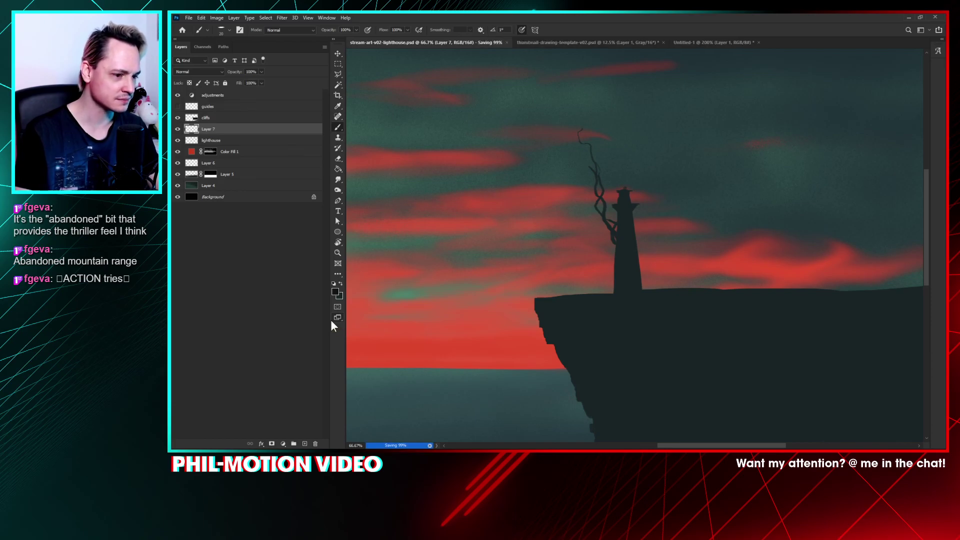
Step: Undo the thin tentacle and paint thicker ones coiling around the tower, with curled ends rising over the lighthouse top
key("ctrl+z")
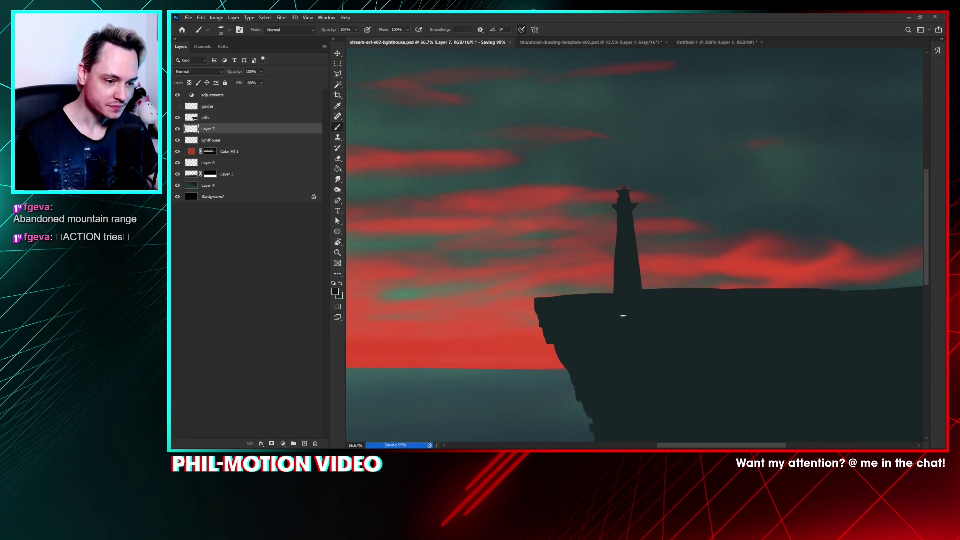
mouse_move(616, 276)
left_mouse_down()
mouse_move(636, 222)
mouse_move(603, 190)
left_mouse_up()
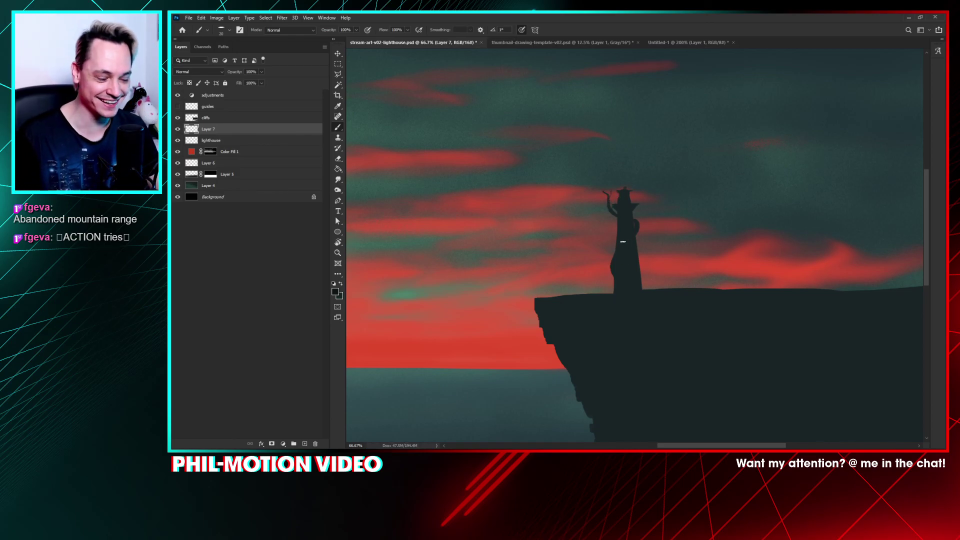
mouse_move(609, 197)
left_mouse_down()
mouse_move(610, 177)
mouse_move(633, 191)
left_mouse_up()
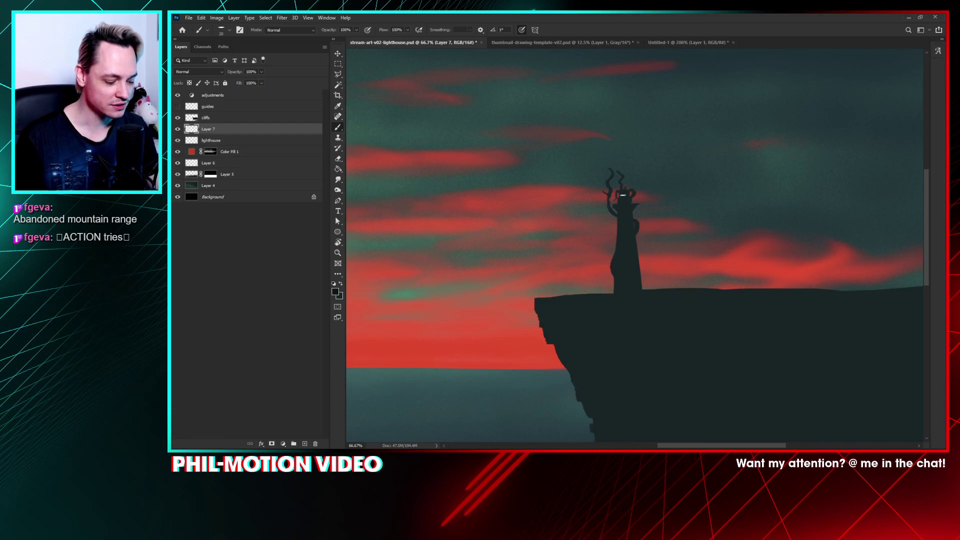
Step: Erase the tentacle ends above and beside the lantern on Layer 7, raising the Eraser opacity to 100%
key("e")
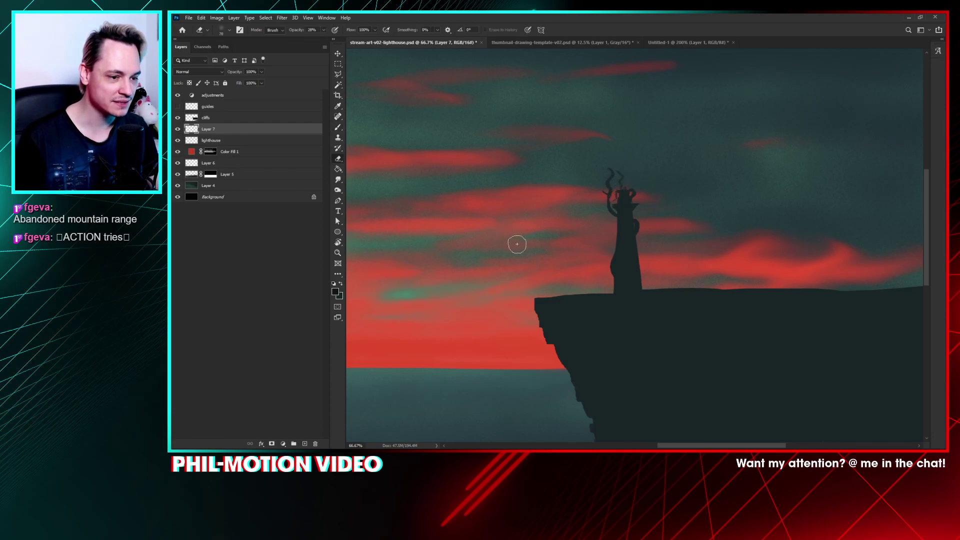
mouse_move(622, 188)
left_mouse_down()
mouse_move(617, 197)
mouse_move(619, 167)
mouse_move(615, 196)
mouse_move(611, 175)
left_mouse_up()
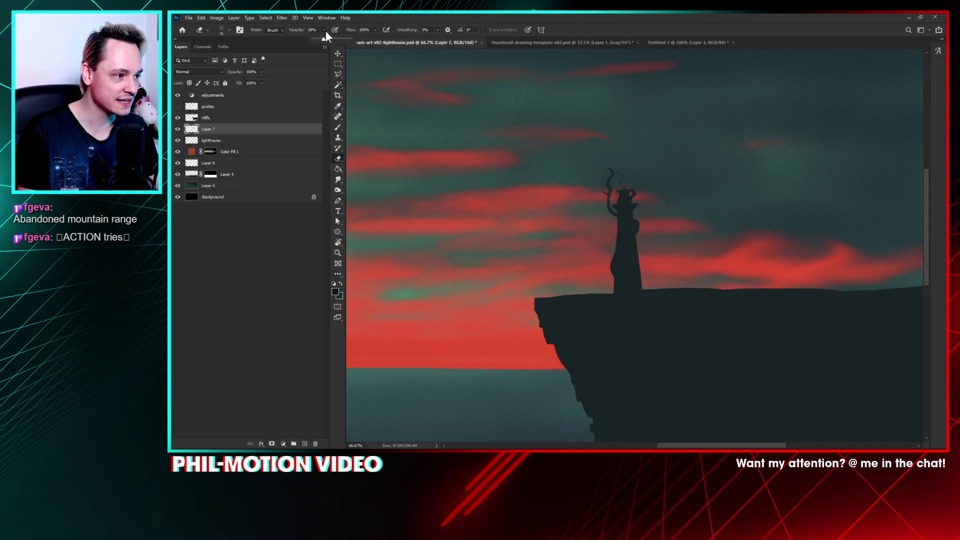
left_click(622, 188)
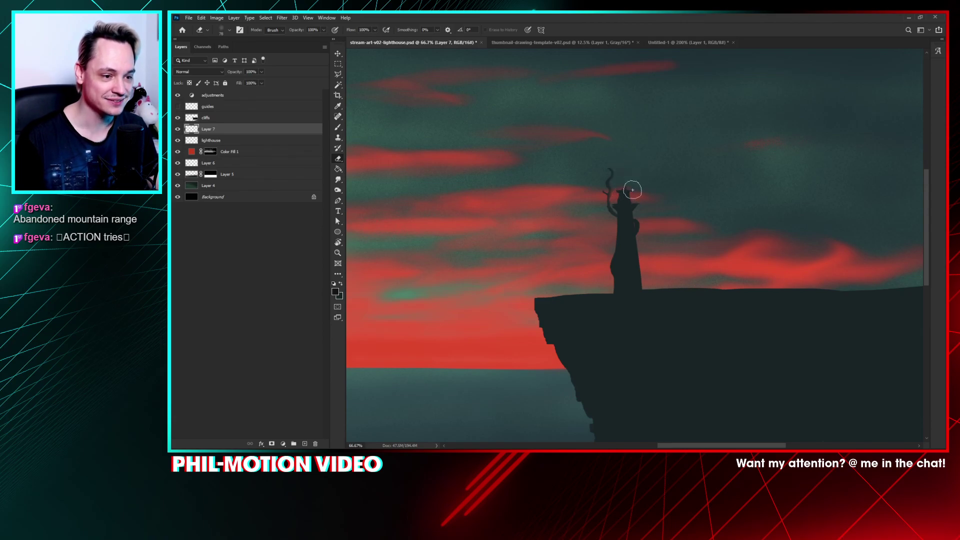
mouse_move(606, 195)
left_mouse_down()
mouse_move(615, 178)
mouse_move(616, 212)
mouse_move(613, 179)
left_mouse_up()
key("b")
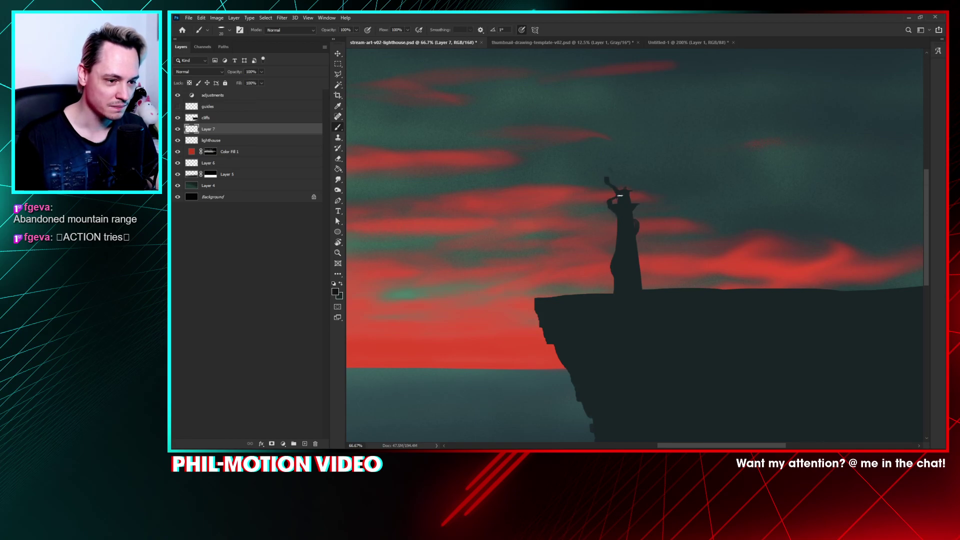
Step: Set the Eraser to the Hard Elliptical brush preset
key("e")
right_click(552, 232)
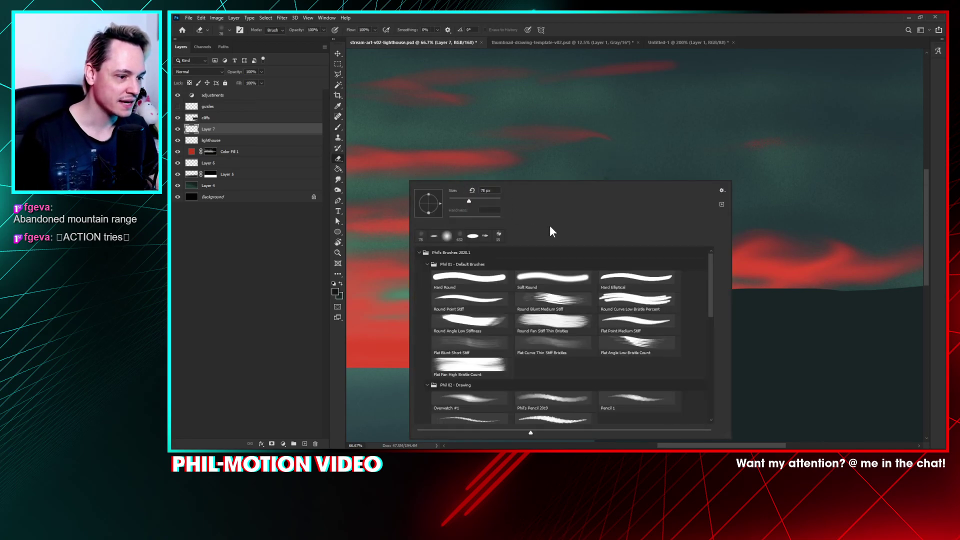
key("Escape")
key("b")
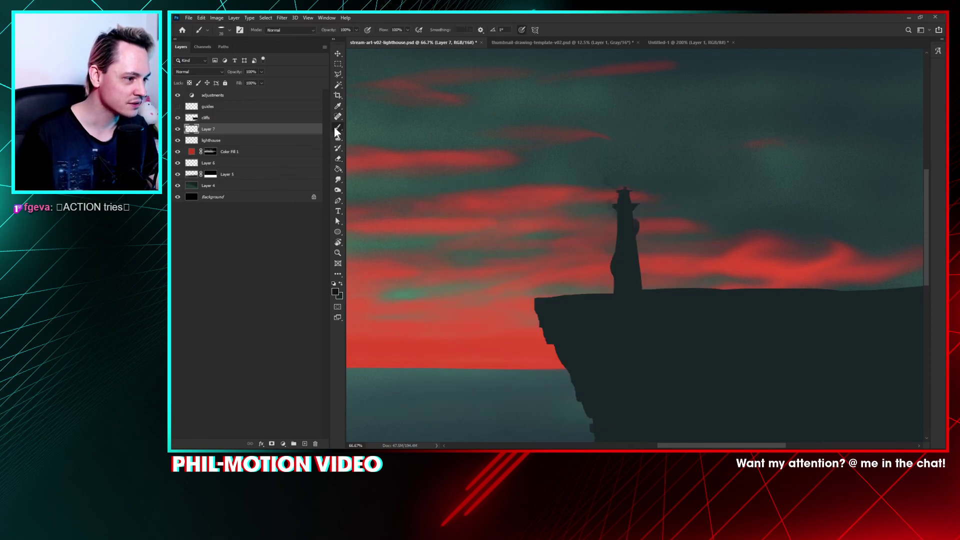
key("r")
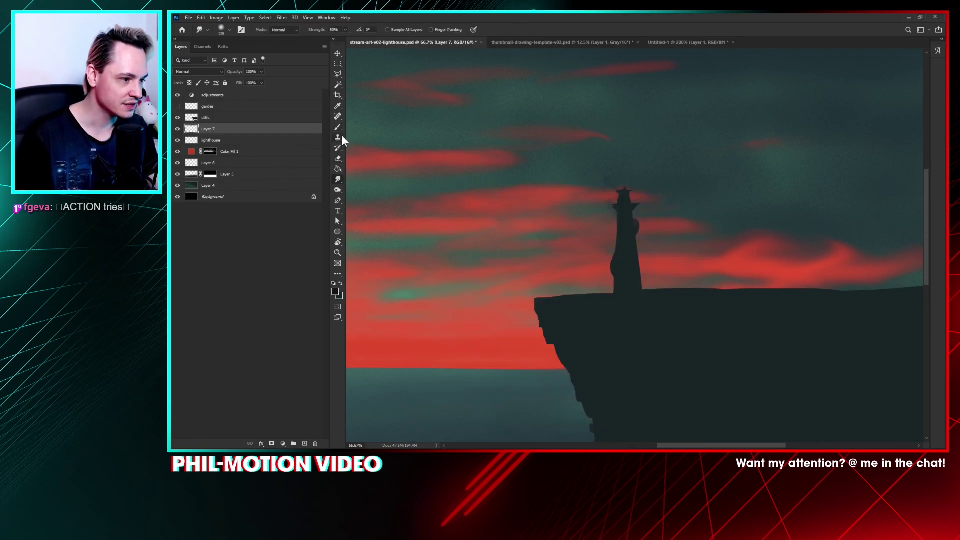
right_click(340, 179)
key("Escape")
key("e")
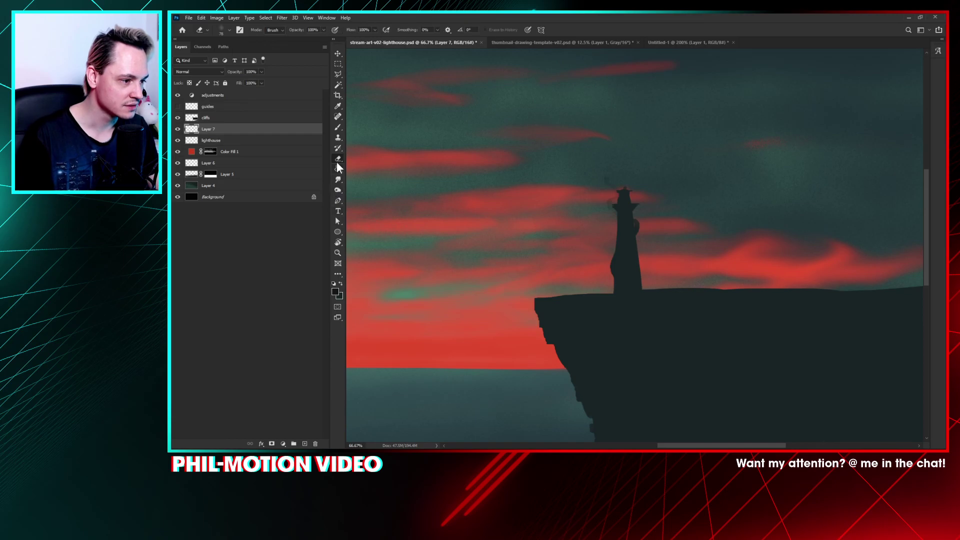
left_click(220, 30)
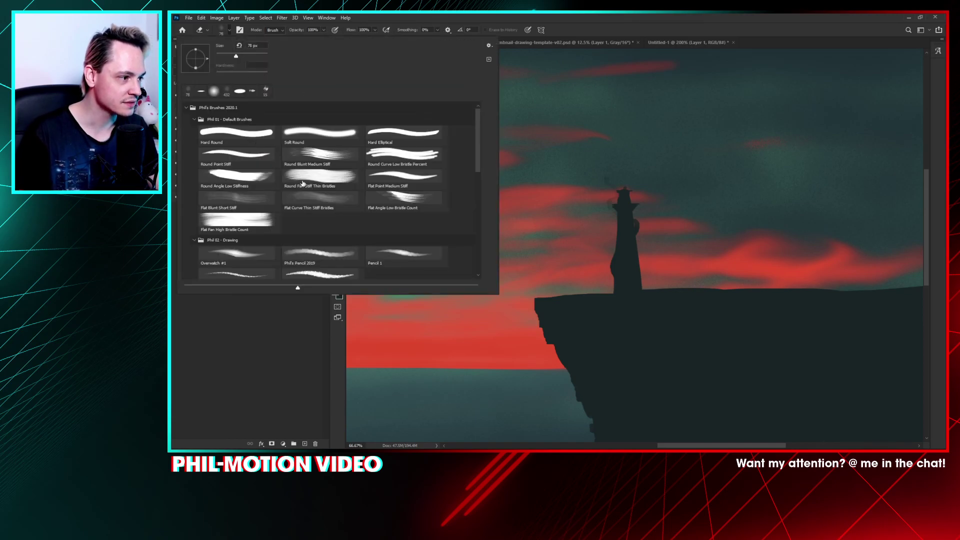
left_click(403, 133)
Step: Erase the remaining tentacle bulges along both sides of the tower on Layer 7, restoring the plain lighthouse outline
left_click(610, 210)
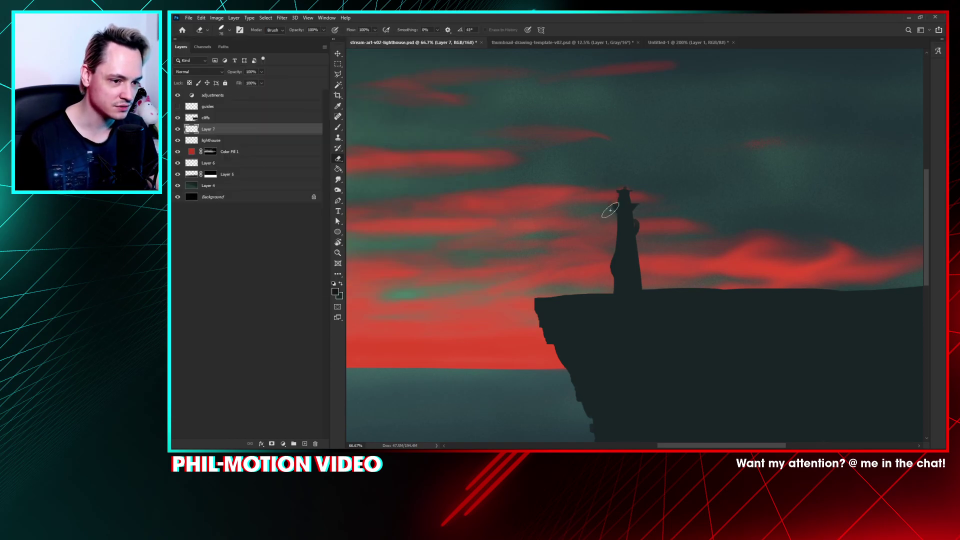
mouse_move(611, 210)
left_mouse_down()
mouse_move(615, 235)
mouse_move(637, 227)
mouse_move(644, 244)
mouse_move(629, 231)
mouse_move(615, 282)
left_mouse_up()
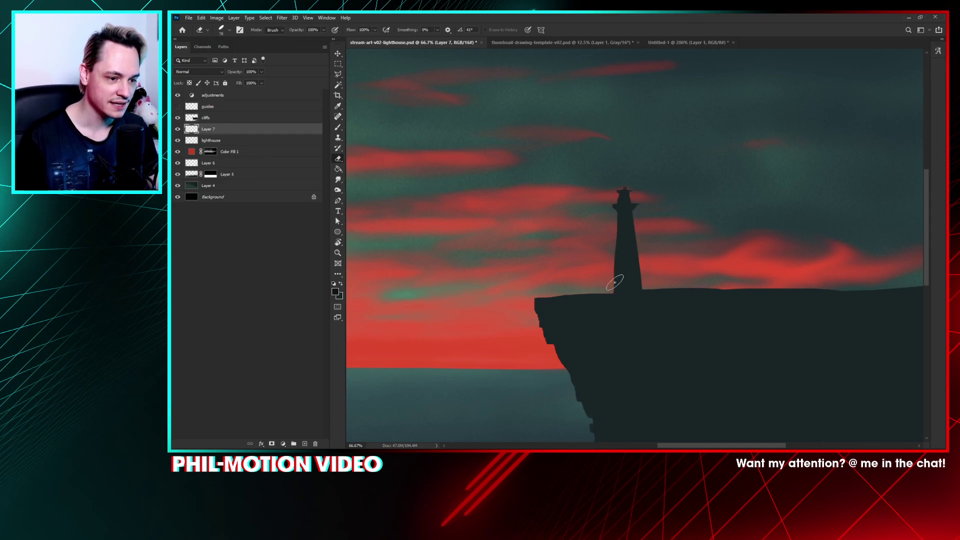
key("ctrl+plus")
key("ctrl+plus")
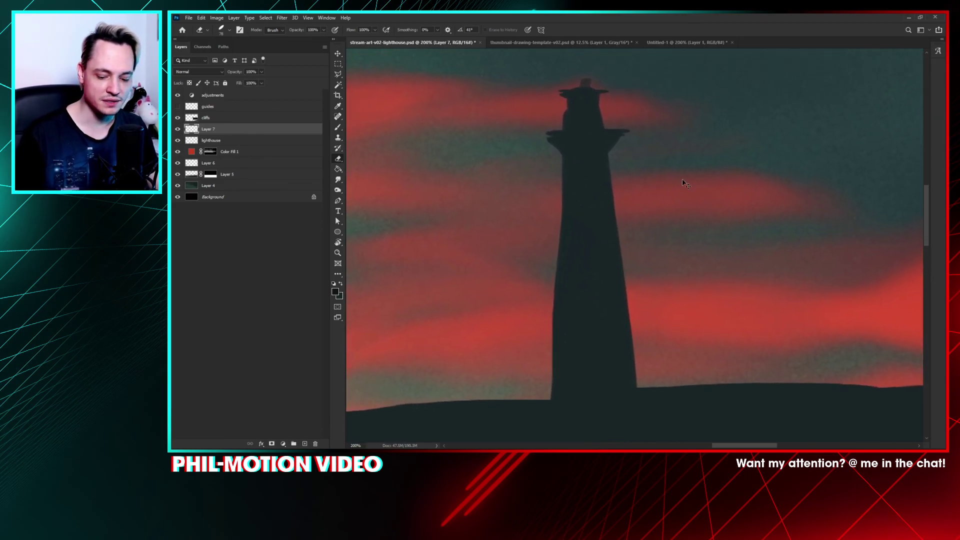
key("ctrl+minus")
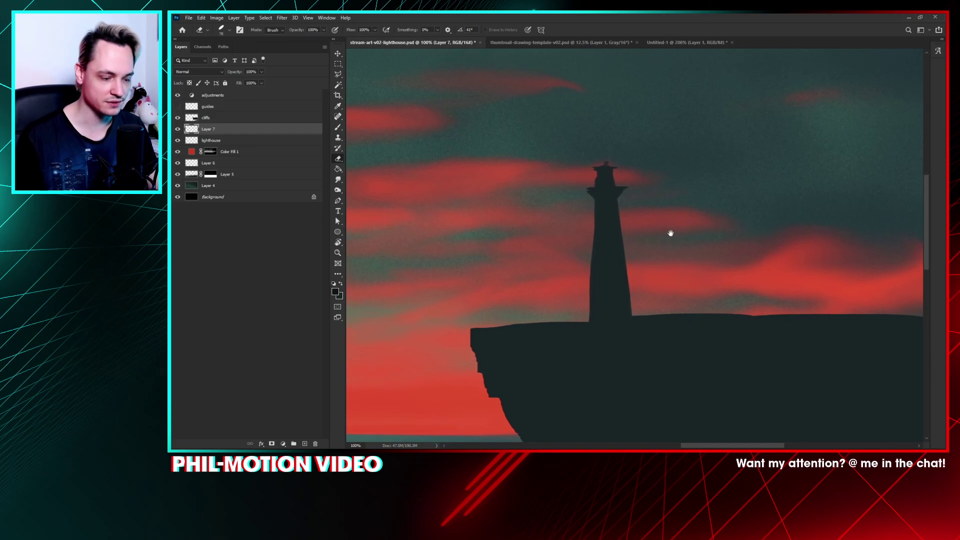
Step: Check Layer 7 hidden and shown, then paint a thick tentacle on it winding up the tower from the cliff top
key("b")
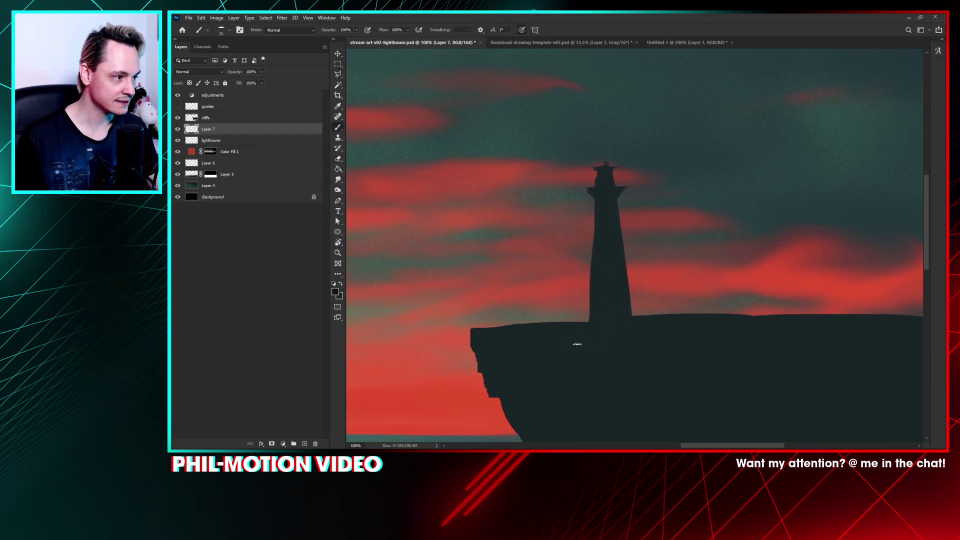
left_click(178, 130)
left_click(177, 129)
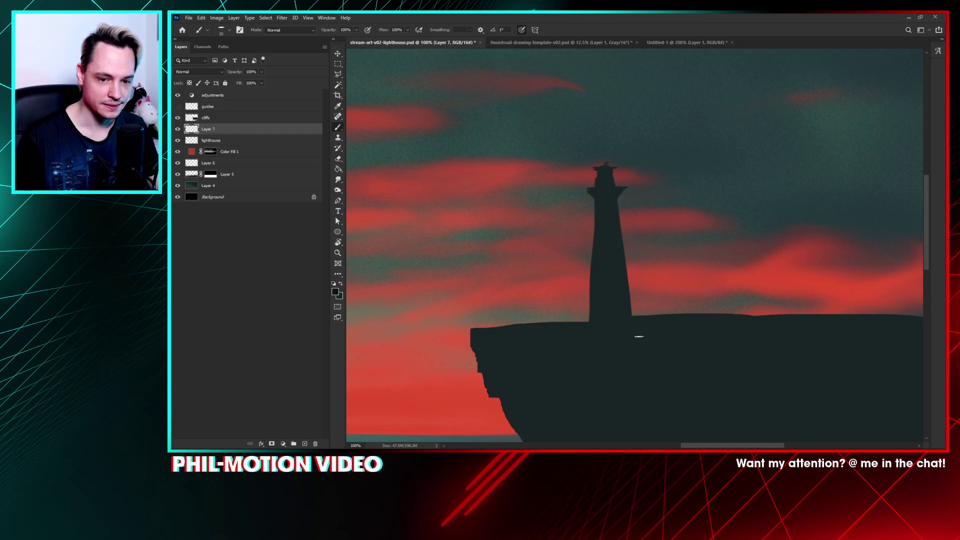
mouse_move(643, 316)
left_mouse_down()
mouse_move(591, 264)
mouse_move(596, 238)
mouse_move(617, 269)
mouse_move(595, 239)
mouse_move(613, 217)
left_mouse_up()
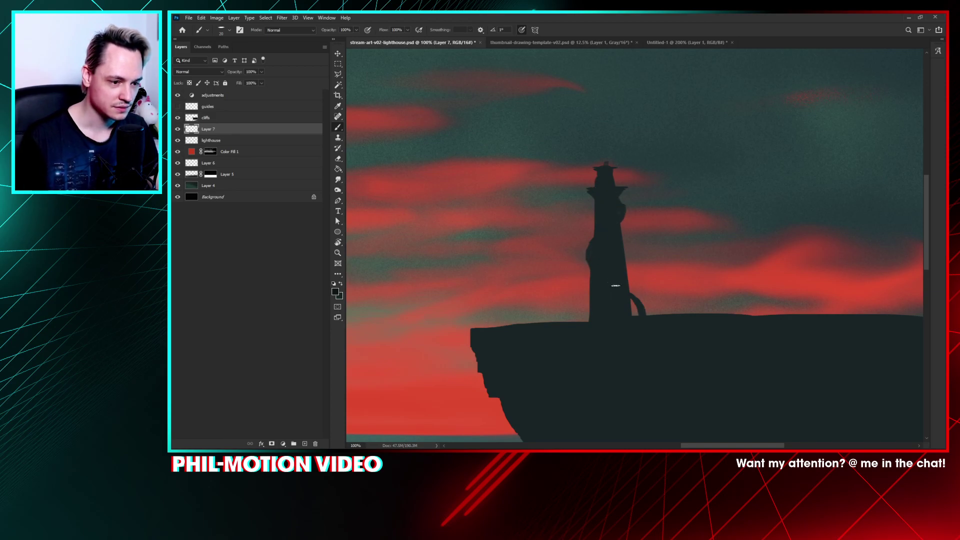
left_click_drag(616, 285, 635, 309)
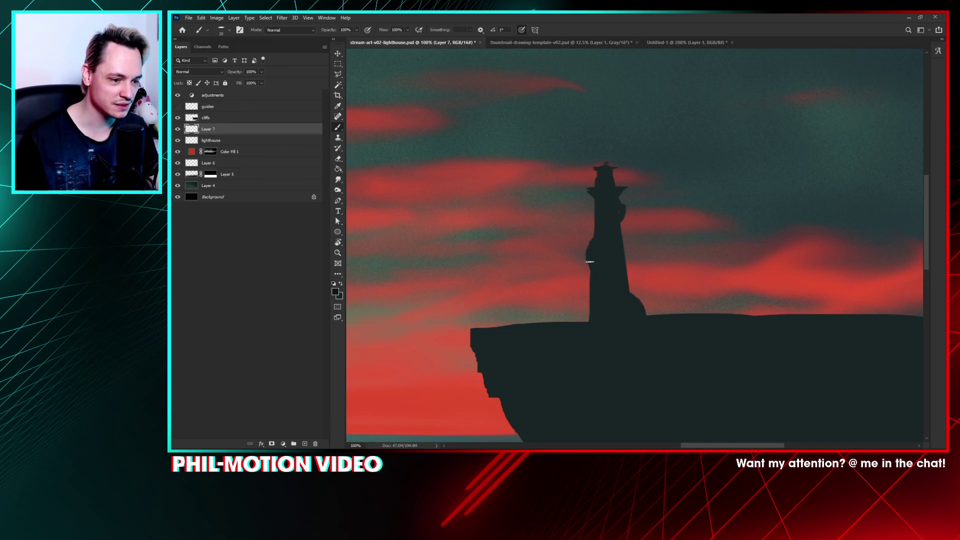
Step: Paint more curling tentacles from the tower's sides, with hooked tips beside and above the lantern
mouse_move(590, 262)
left_mouse_down()
mouse_move(602, 208)
mouse_move(575, 190)
mouse_move(576, 154)
mouse_move(569, 186)
mouse_move(593, 250)
left_mouse_up()
key("ctrl+z")
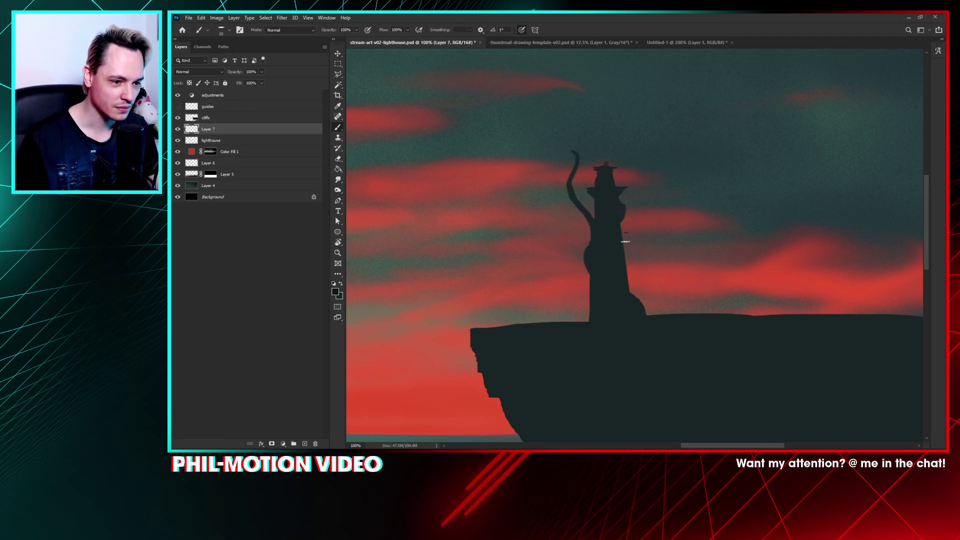
mouse_move(620, 241)
left_mouse_down()
mouse_move(633, 224)
mouse_move(629, 206)
mouse_move(592, 188)
mouse_move(585, 131)
left_mouse_up()
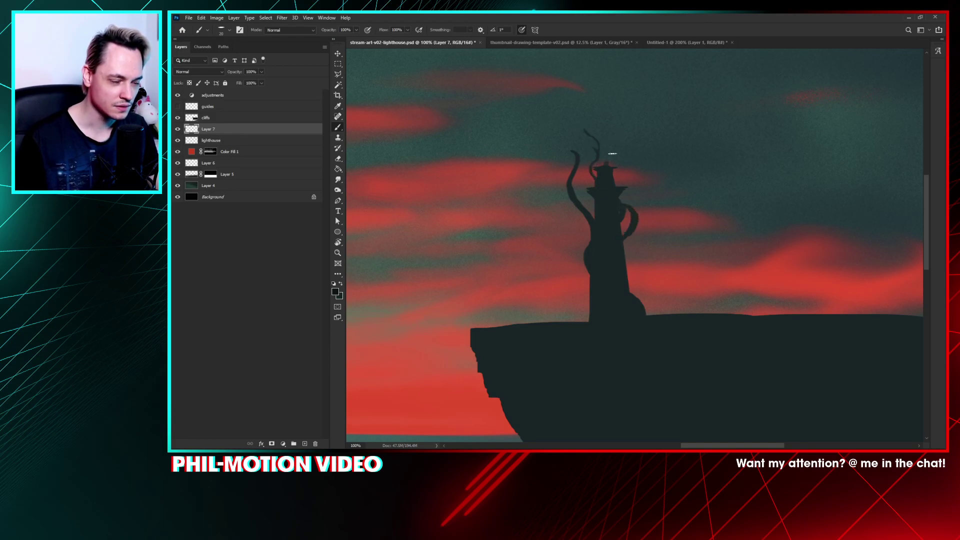
key("ctrl+z")
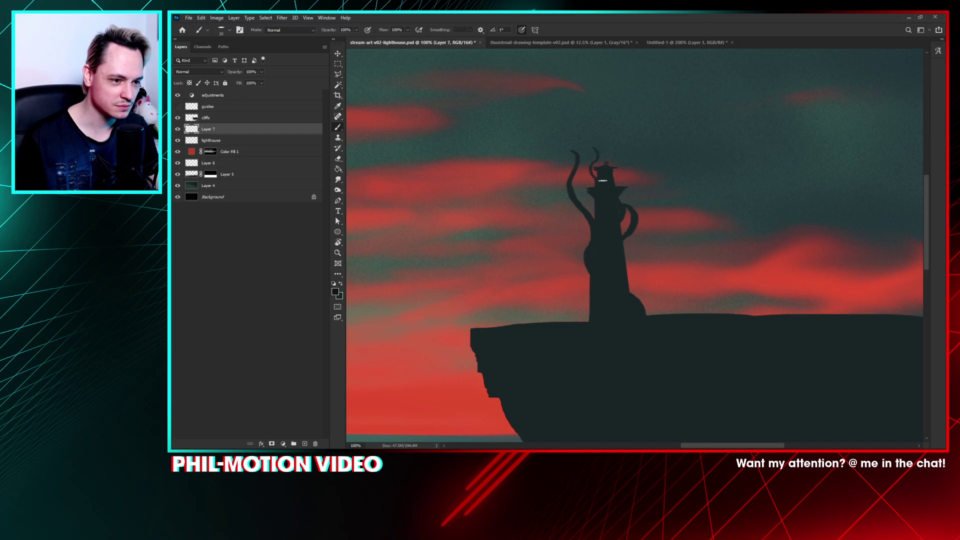
left_click_drag(600, 178, 591, 147)
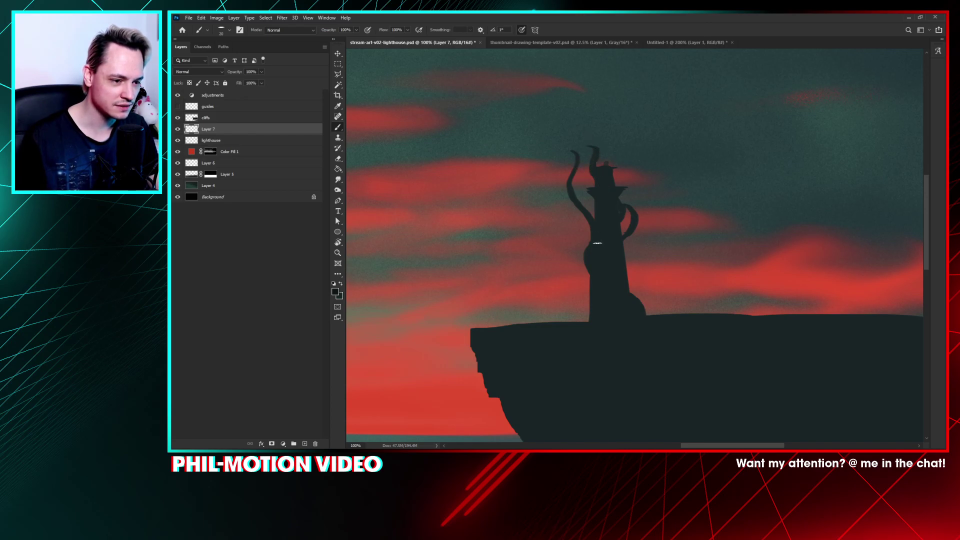
mouse_move(597, 243)
left_mouse_down()
mouse_move(580, 200)
mouse_move(583, 238)
mouse_move(580, 212)
mouse_move(594, 247)
left_mouse_up()
mouse_move(578, 213)
left_mouse_down()
mouse_move(584, 168)
mouse_move(617, 202)
mouse_move(629, 175)
left_mouse_up()
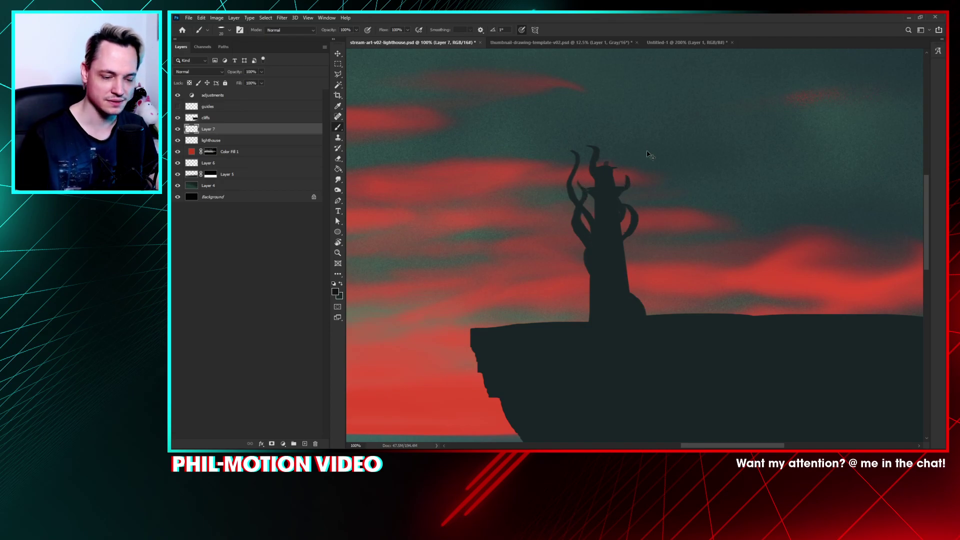
key("ctrl+minus")
key("ctrl+minus")
key("ctrl+minus")
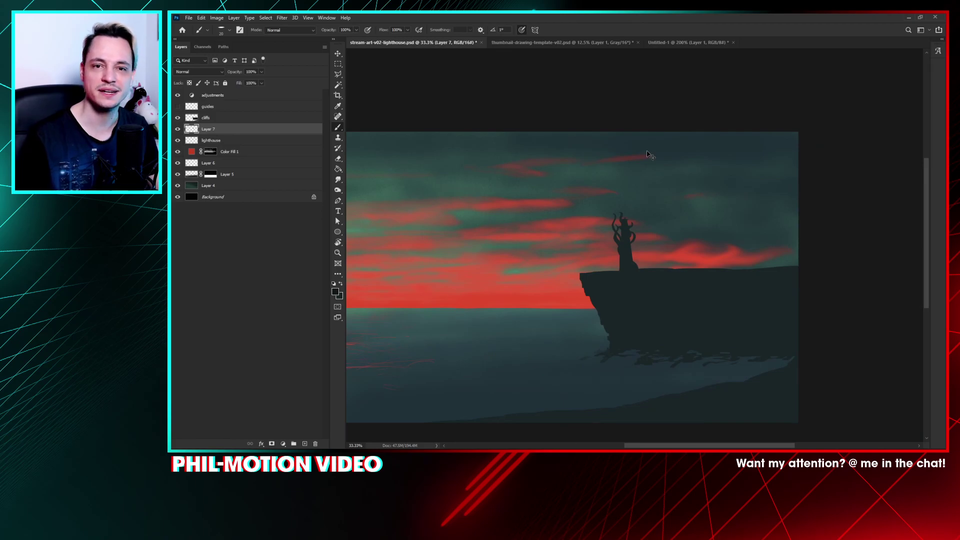
key("ctrl+plus")
Step: Replace Layer 7 with an empty layer and paint a thicker tentacle looping around the tower from its base
left_click_drag(257, 128, 315, 444)
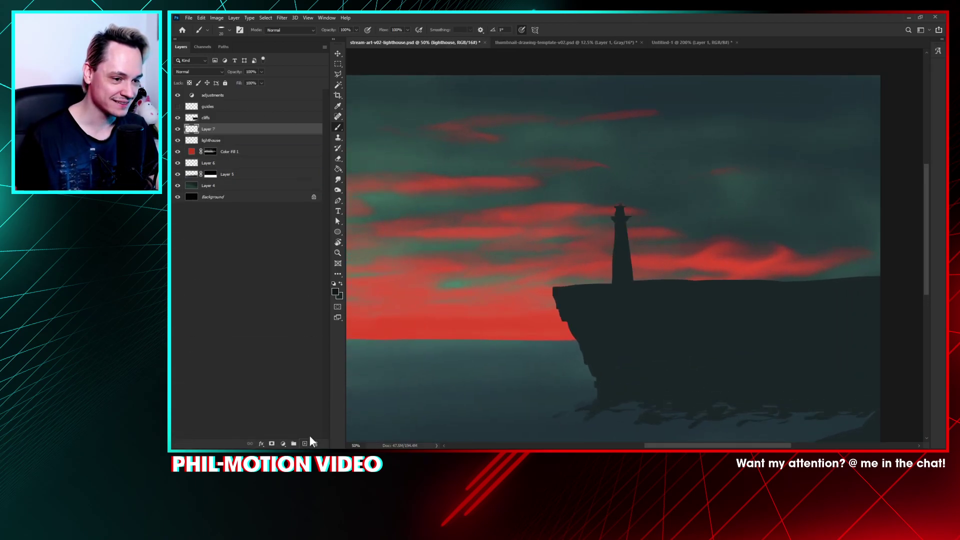
right_click(611, 223)
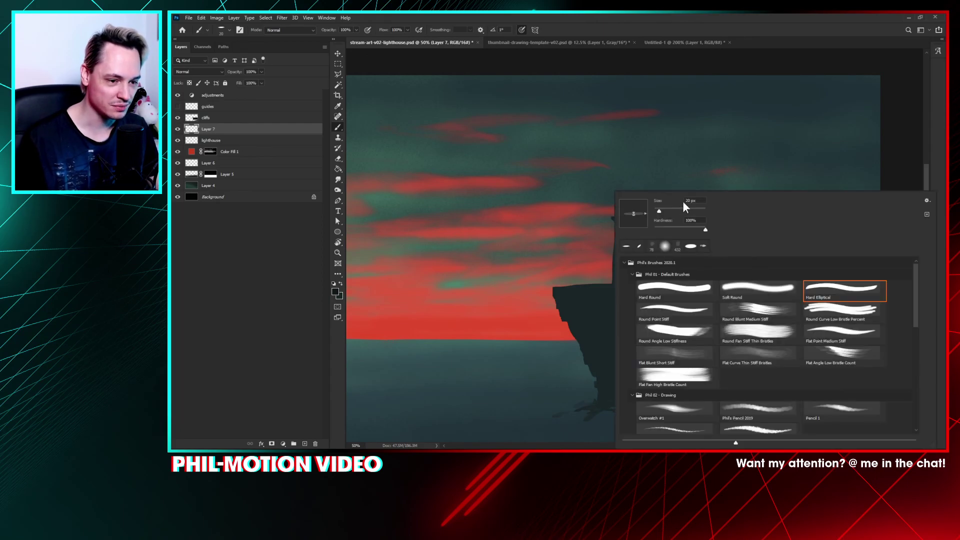
left_click(600, 293)
left_click_drag(597, 283, 631, 252)
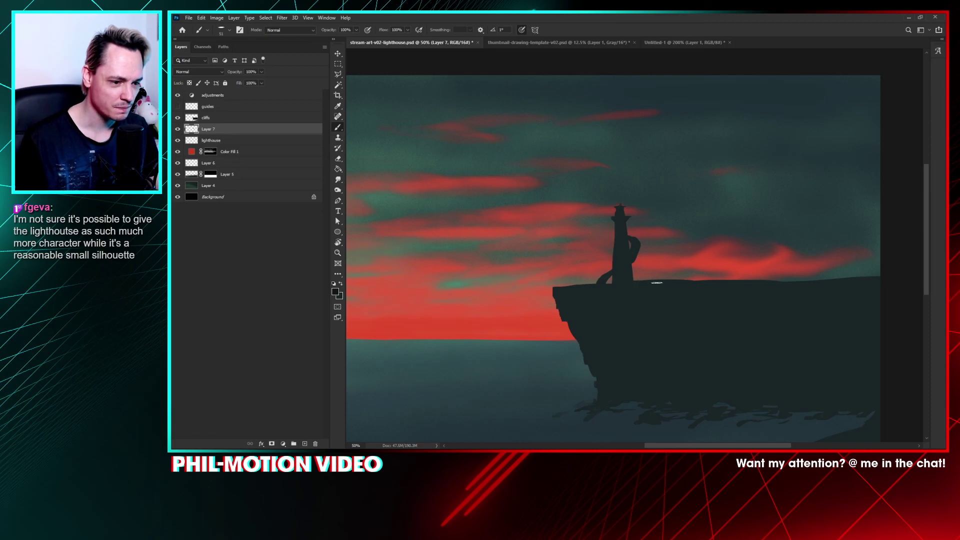
Step: Paint tentacles gripping the cliff's overhanging edge and arching out of the cliff top beside the tower
mouse_move(560, 295)
left_mouse_down()
mouse_move(550, 320)
mouse_move(569, 336)
left_mouse_up()
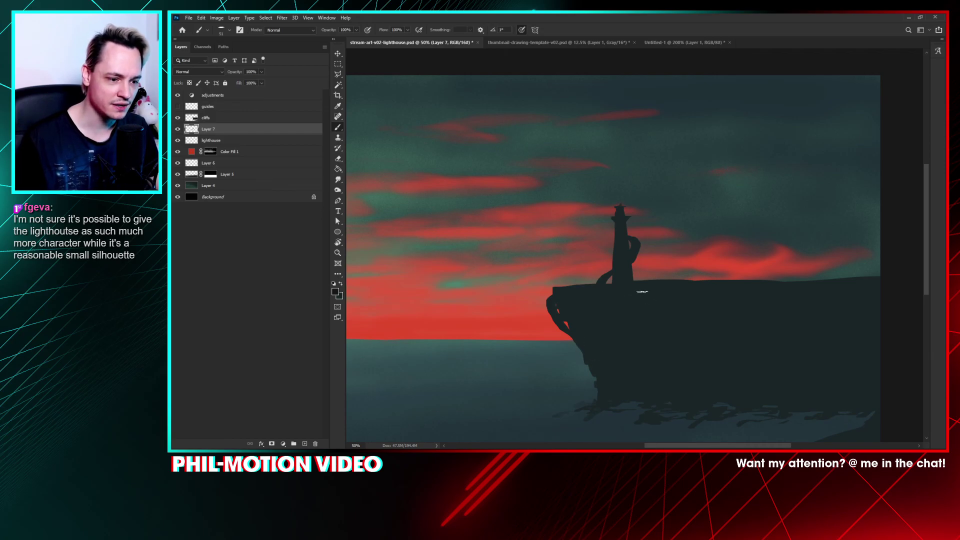
mouse_move(640, 281)
left_mouse_down()
mouse_move(668, 287)
mouse_move(646, 281)
mouse_move(649, 270)
mouse_move(662, 288)
mouse_move(685, 278)
left_mouse_up()
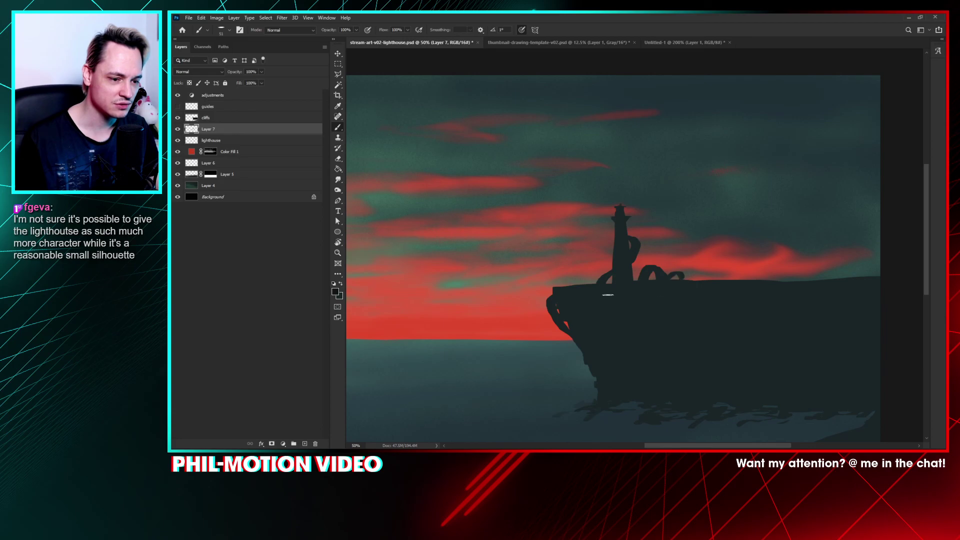
left_click_drag(574, 284, 560, 286)
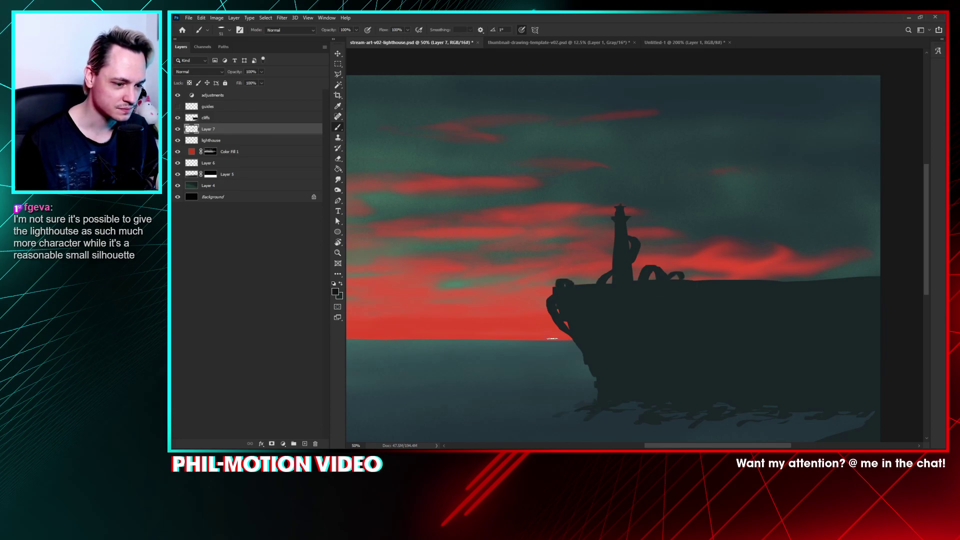
Step: Paint rock fragments of decreasing size falling from the cliff edge beneath the gripping tentacle
mouse_move(552, 339)
left_mouse_down()
mouse_move(551, 368)
mouse_move(562, 335)
left_mouse_up()
left_click(557, 352)
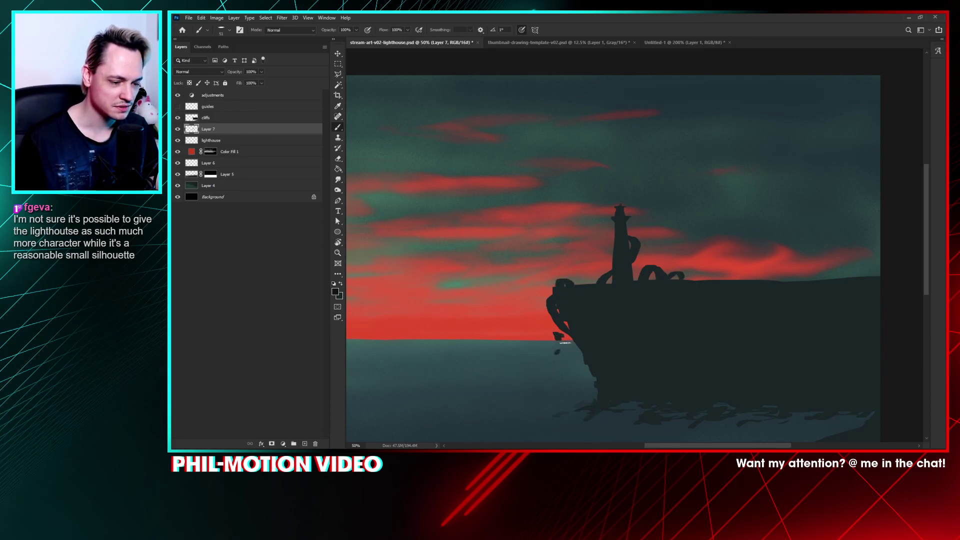
left_click(558, 356)
left_click(563, 380)
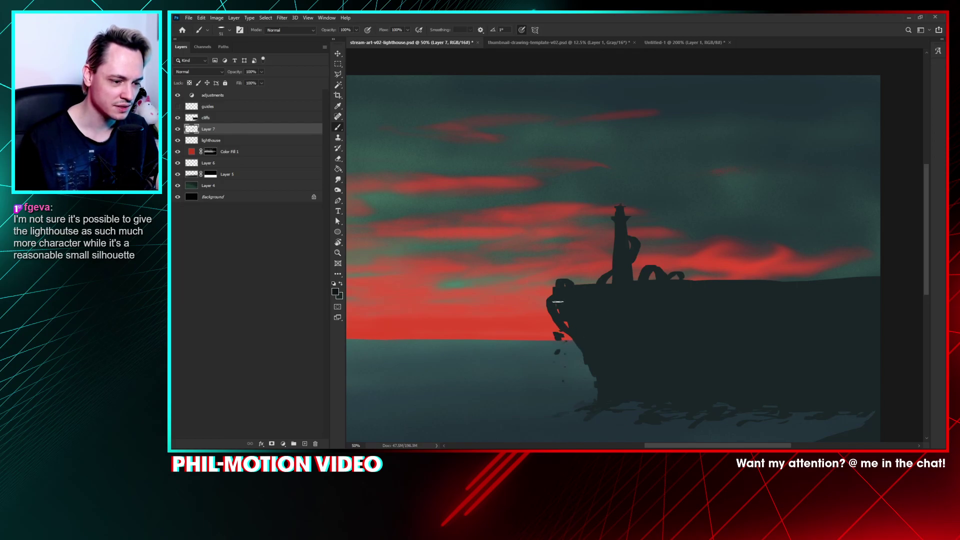
Step: Thicken the tentacle mass at the tower's base and extend the coil around the upper tower below the gallery
left_click_drag(623, 234, 609, 233)
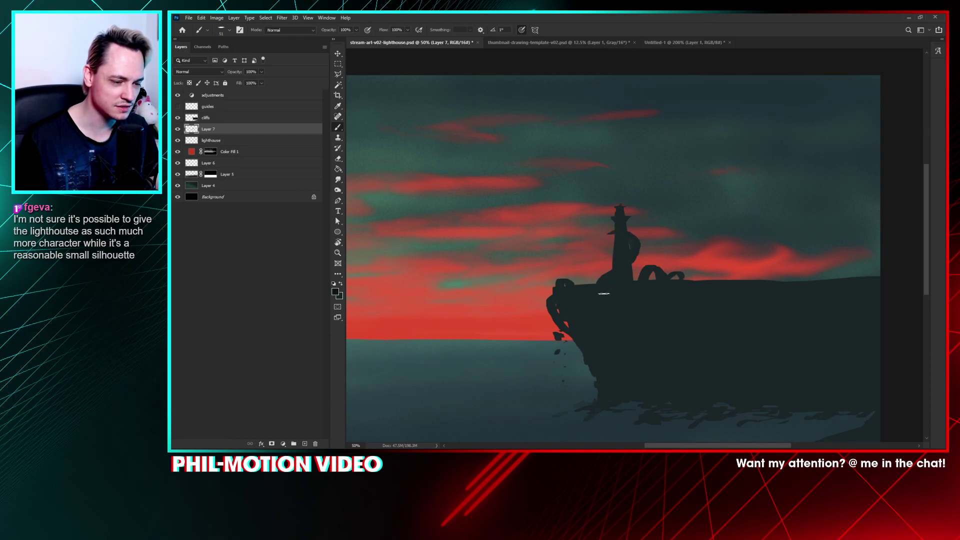
left_click_drag(609, 315, 646, 287)
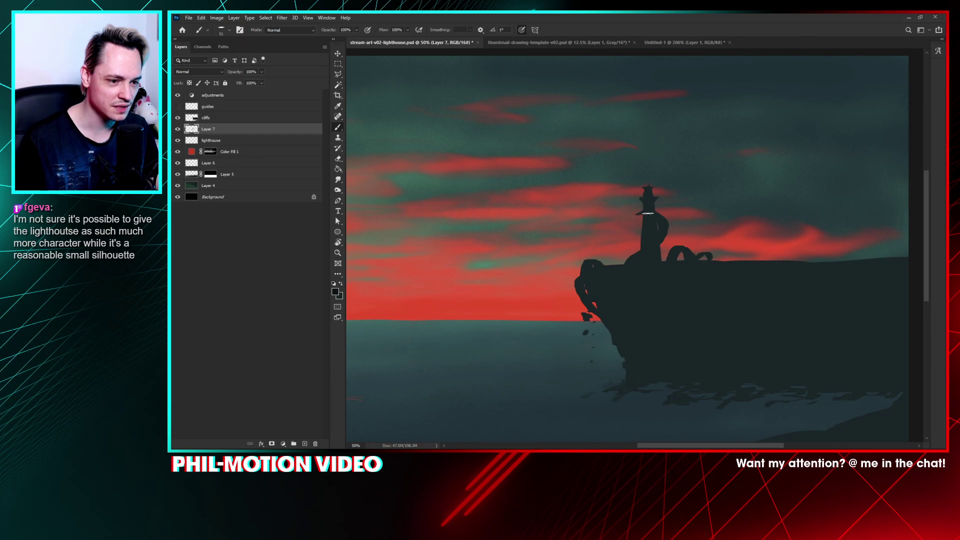
mouse_move(645, 214)
left_mouse_down()
mouse_move(648, 233)
mouse_move(651, 220)
mouse_move(641, 213)
mouse_move(667, 235)
mouse_move(656, 221)
mouse_move(666, 225)
mouse_move(659, 235)
mouse_move(660, 212)
mouse_move(634, 261)
left_mouse_up()
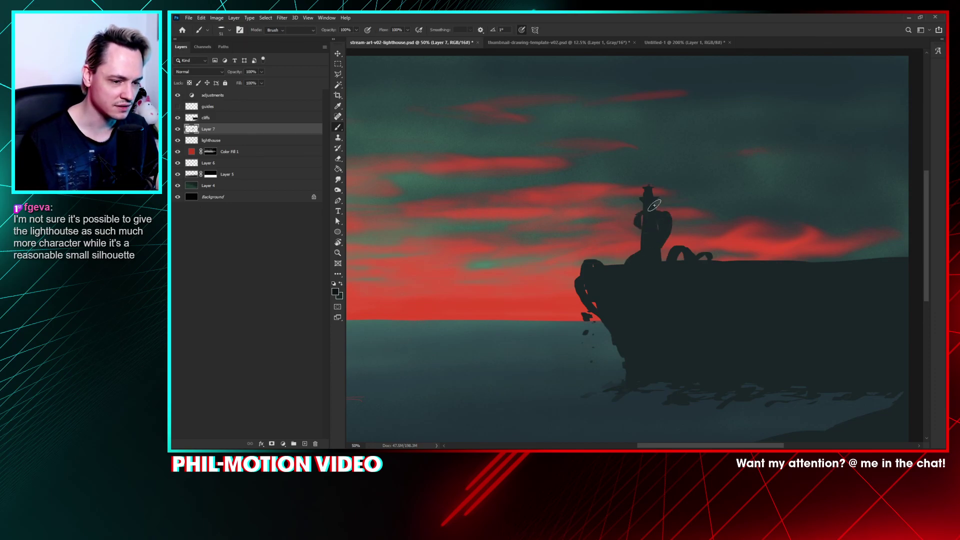
Step: Erase the excess paint inside the tentacle loop and on the seaward side of the upper tower
key("e")
mouse_move(642, 212)
left_mouse_down()
mouse_move(650, 247)
mouse_move(662, 205)
mouse_move(663, 242)
mouse_move(647, 250)
mouse_move(636, 214)
mouse_move(656, 206)
mouse_move(661, 246)
left_mouse_up()
key("b")
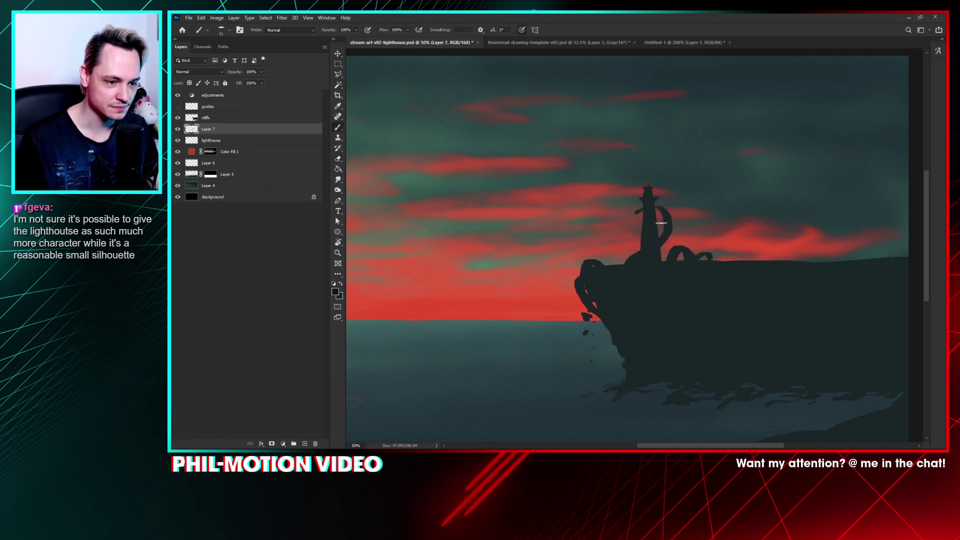
key("e")
key("b")
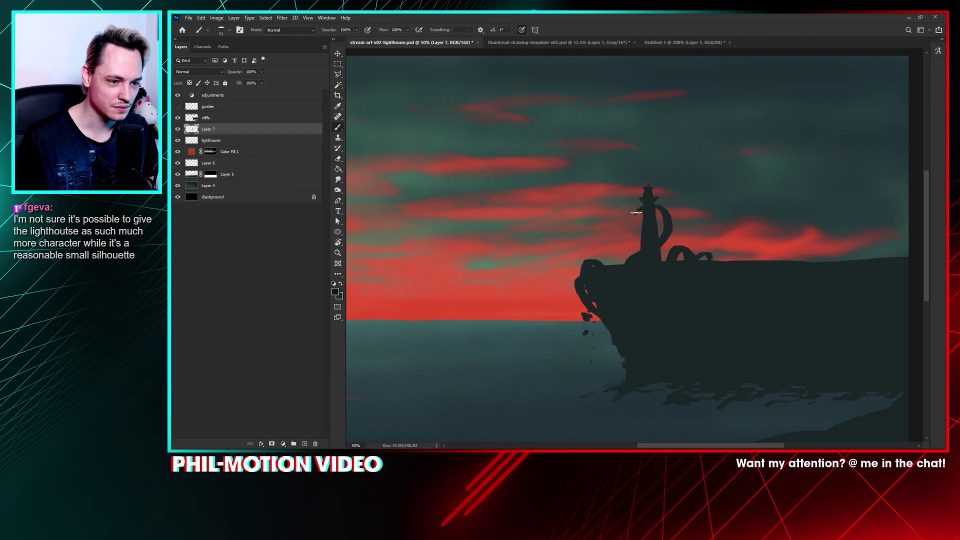
Step: Paint a hooked tentacle tip on the upper tower's seaward side and remove the small loop on the cliff top
mouse_move(639, 211)
left_mouse_down()
mouse_move(669, 210)
mouse_move(661, 248)
mouse_move(709, 270)
mouse_move(693, 259)
mouse_move(713, 241)
mouse_move(703, 256)
left_mouse_up()
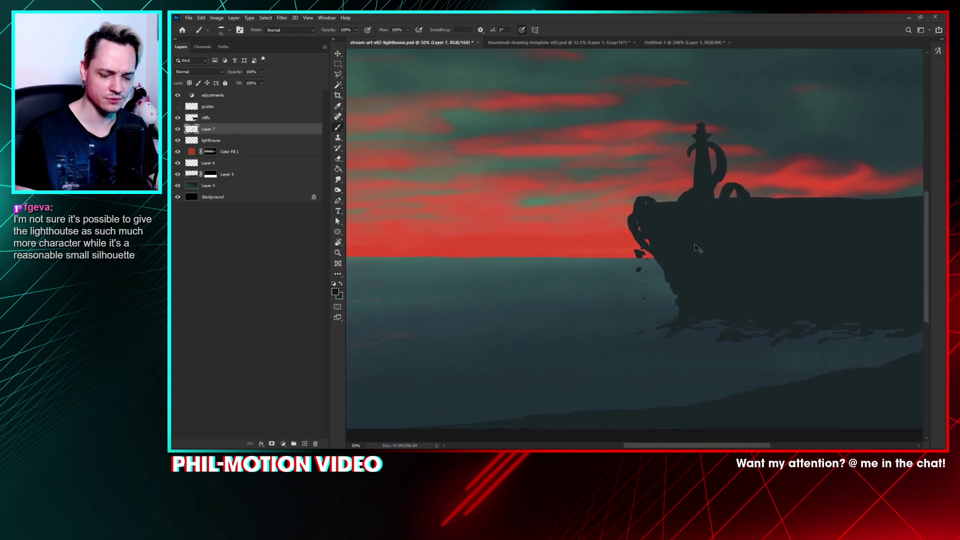
scroll(695, 248, "down", 2)
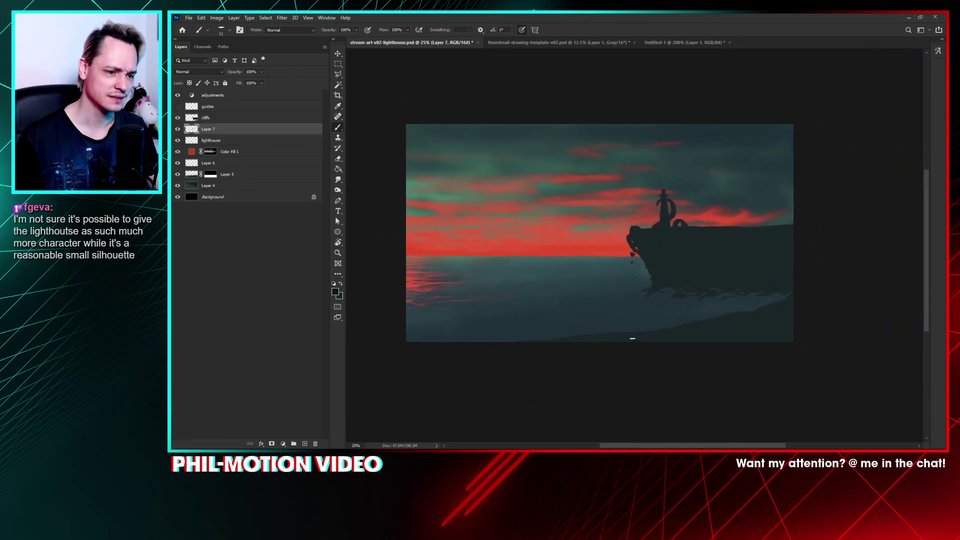
scroll(627, 358, "up", 2)
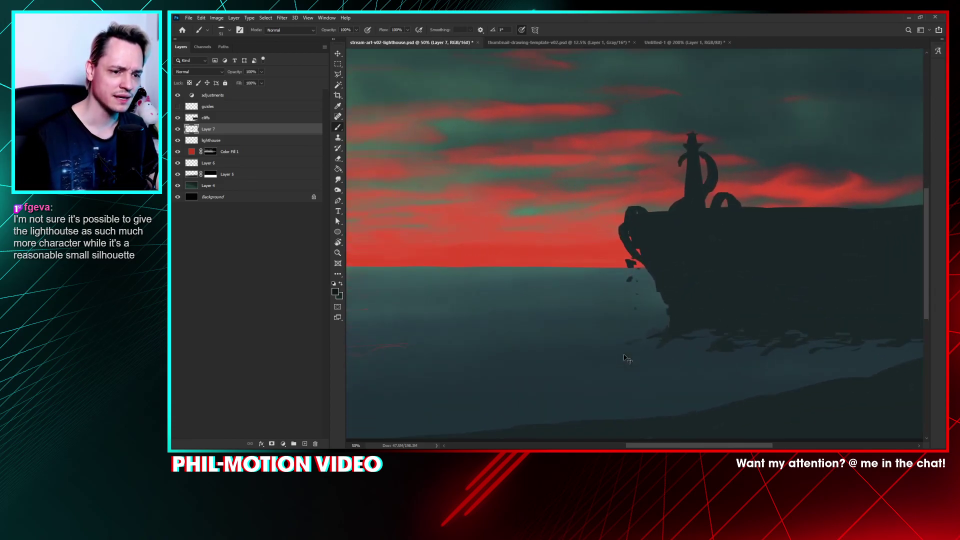
Step: Thicken the outer curve of the cliff-edge tentacle, then widen the arched tentacle behind the lighthouse and clear its opening
scroll(703, 215, "up", 2)
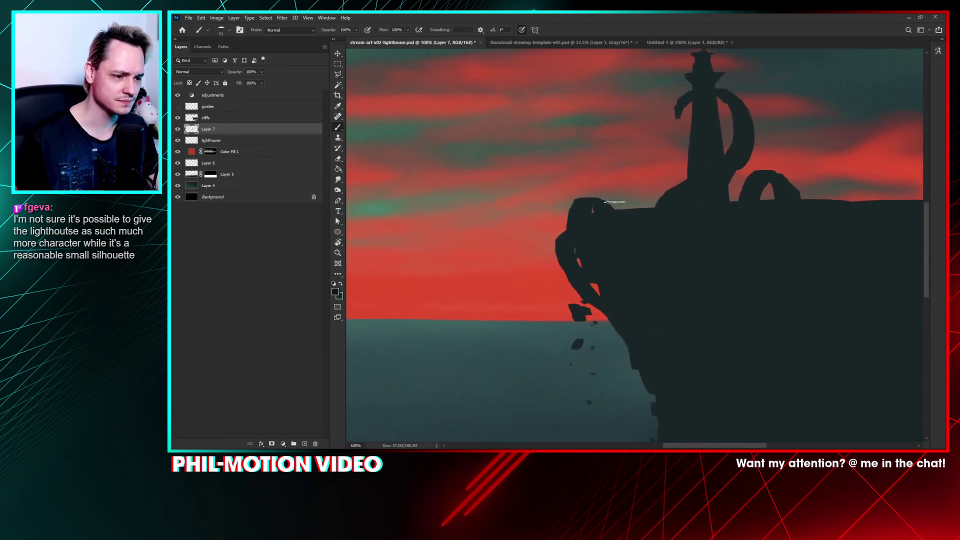
left_click_drag(578, 230, 569, 245)
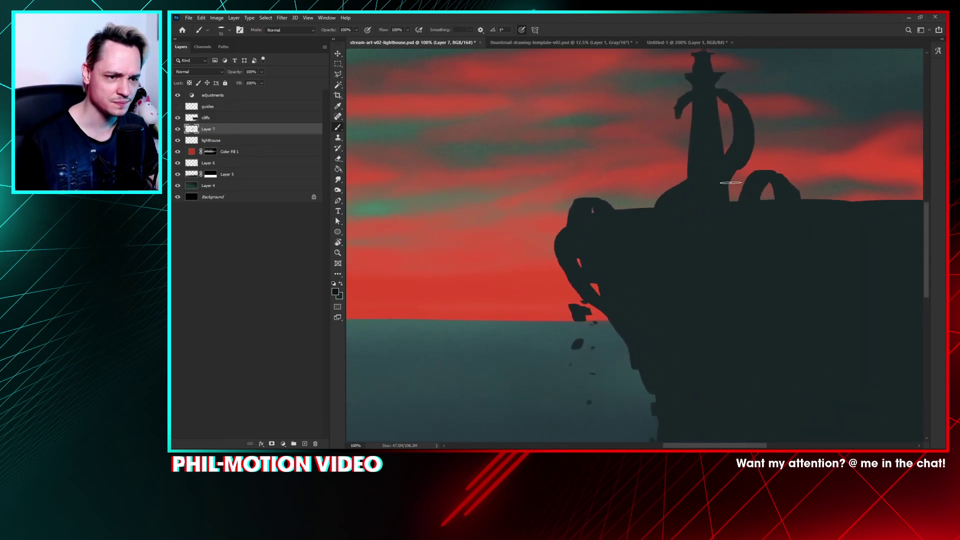
left_click_drag(731, 182, 681, 252)
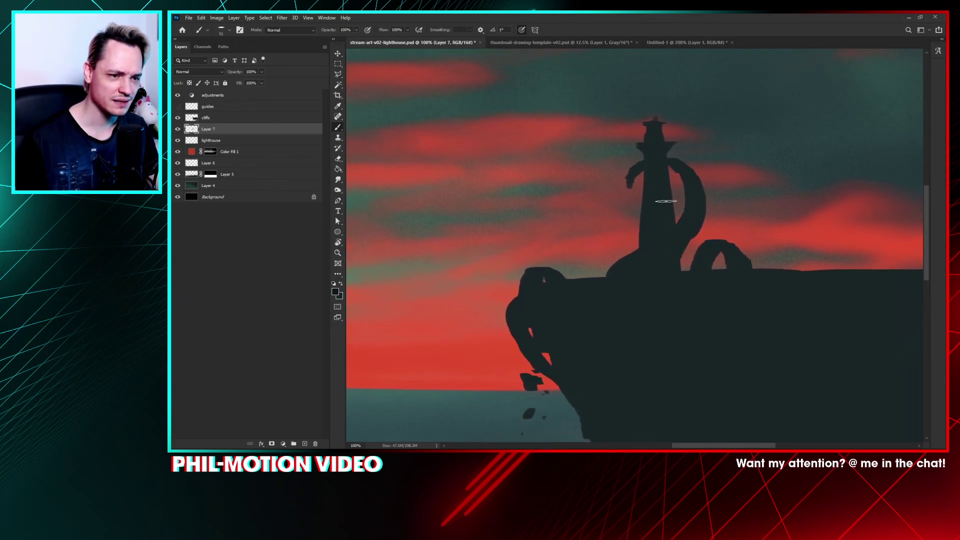
left_click_drag(731, 245, 749, 273)
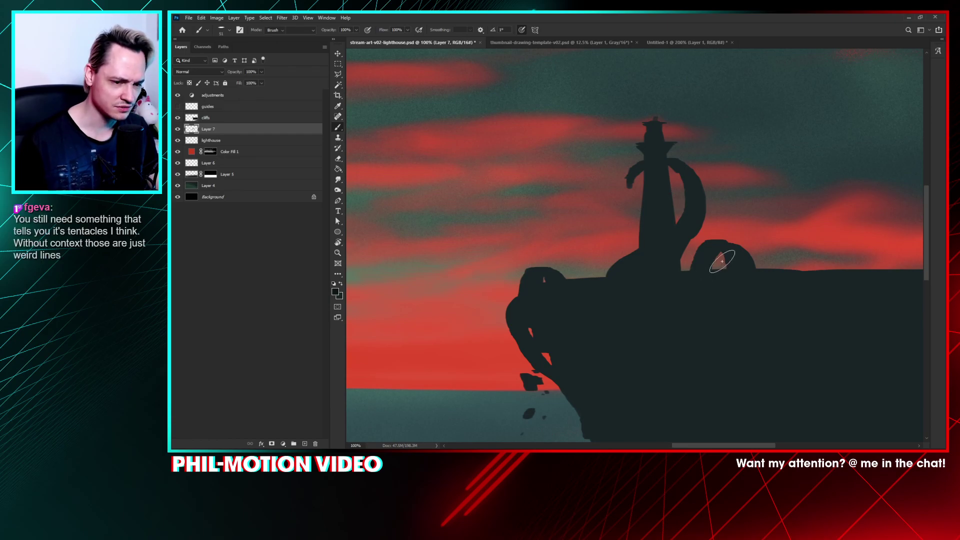
mouse_move(722, 261)
left_mouse_down()
mouse_move(739, 304)
mouse_move(717, 244)
mouse_move(701, 287)
mouse_move(704, 266)
mouse_move(725, 249)
mouse_move(717, 272)
left_mouse_up()
key("b")
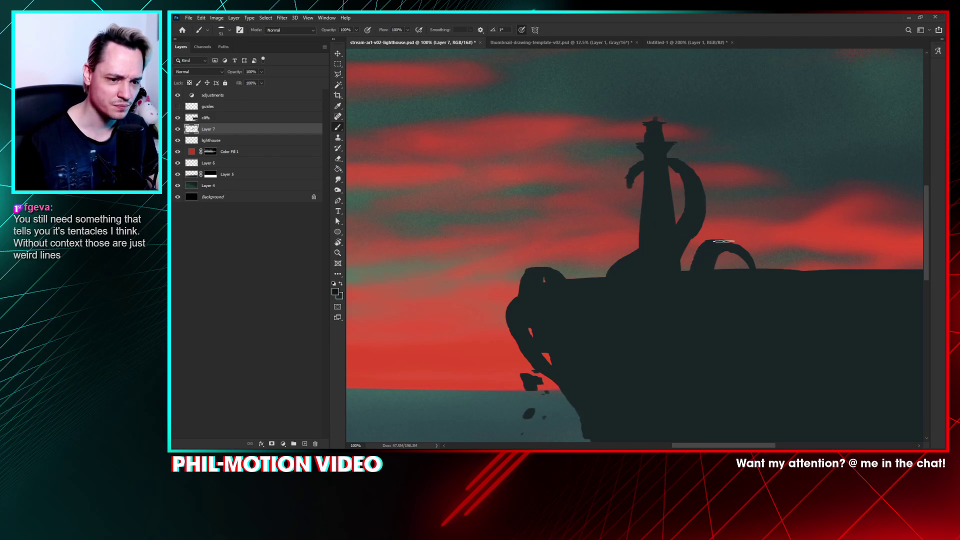
Step: Reshape the arched tentacle into a lower, longer hump and paint its curled tip rising from the cliff top farther inland
mouse_move(714, 267)
left_mouse_down()
mouse_move(724, 242)
mouse_move(723, 280)
mouse_move(719, 240)
mouse_move(711, 295)
mouse_move(726, 250)
mouse_move(712, 281)
mouse_move(700, 253)
mouse_move(719, 246)
mouse_move(746, 257)
mouse_move(713, 259)
mouse_move(795, 280)
mouse_move(800, 268)
mouse_move(759, 272)
mouse_move(813, 277)
mouse_move(827, 256)
left_mouse_up()
key("e")
key("b")
right_click(714, 238)
key("Escape")
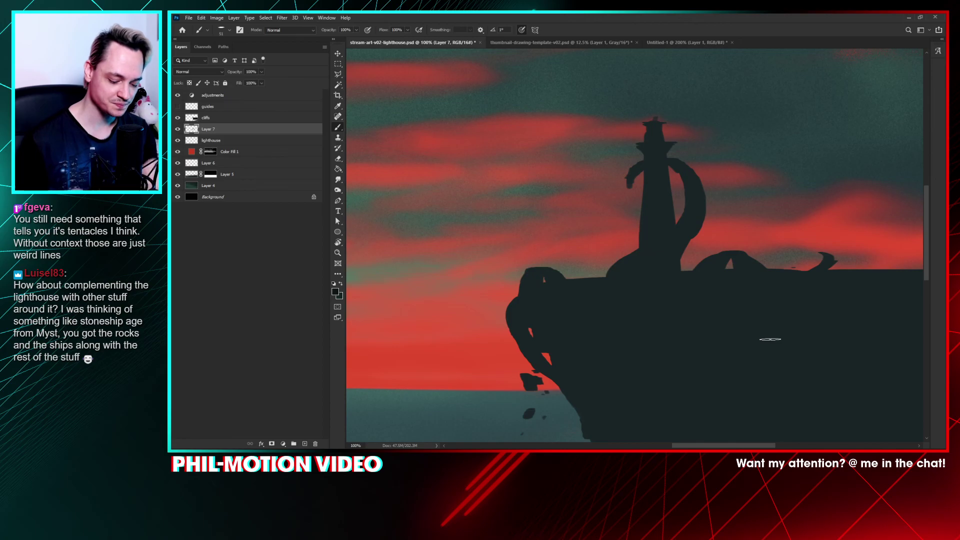
Step: Try painting a wavy tendril rising from the inland cliff top into the upper sky, and undo it
scroll(770, 339, "down", 1)
scroll(698, 236, "down", 1)
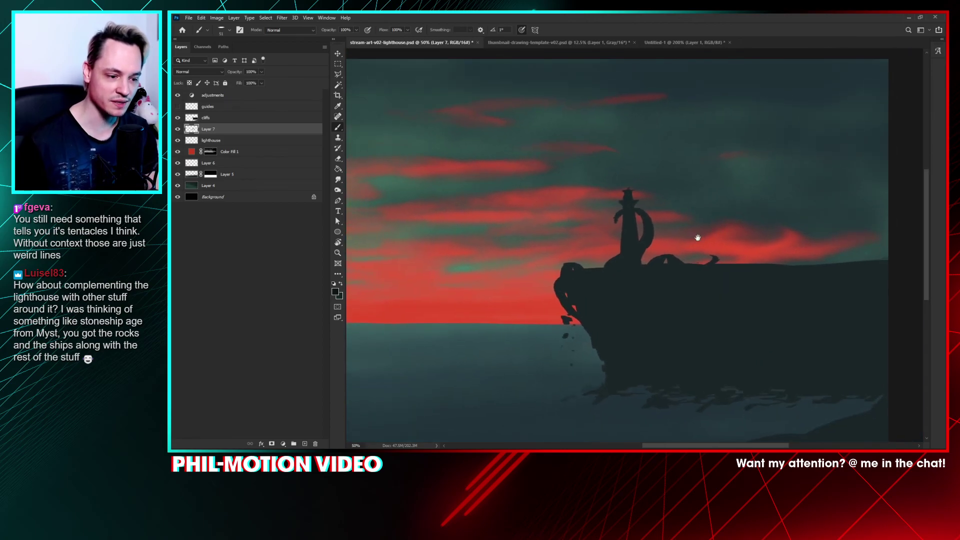
scroll(694, 233, "down", 1)
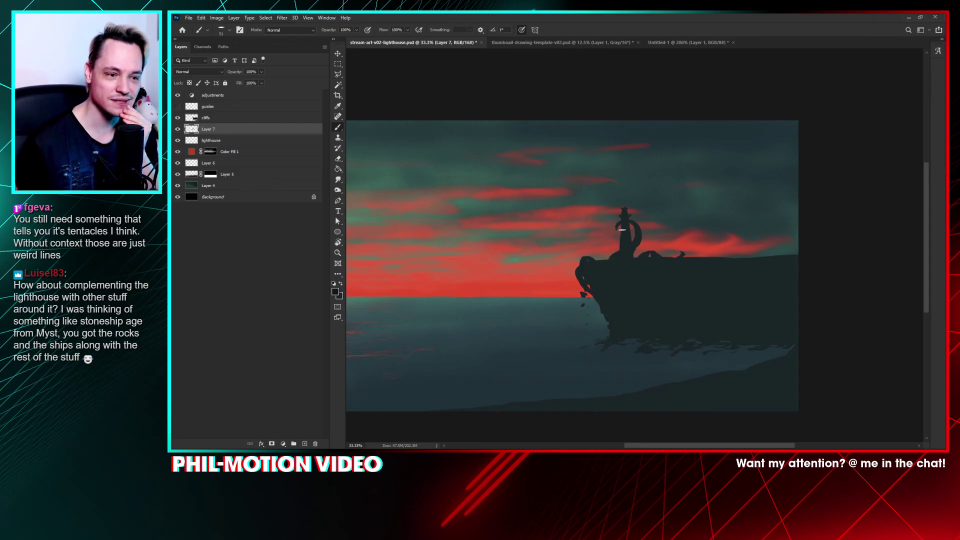
mouse_move(697, 258)
left_mouse_down()
mouse_move(776, 184)
mouse_move(786, 149)
left_mouse_up()
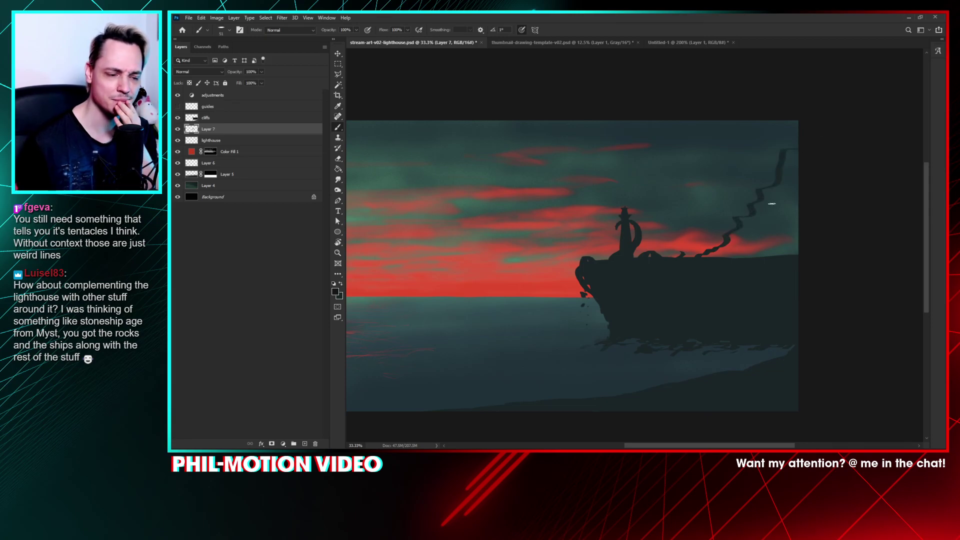
key("ctrl+z")
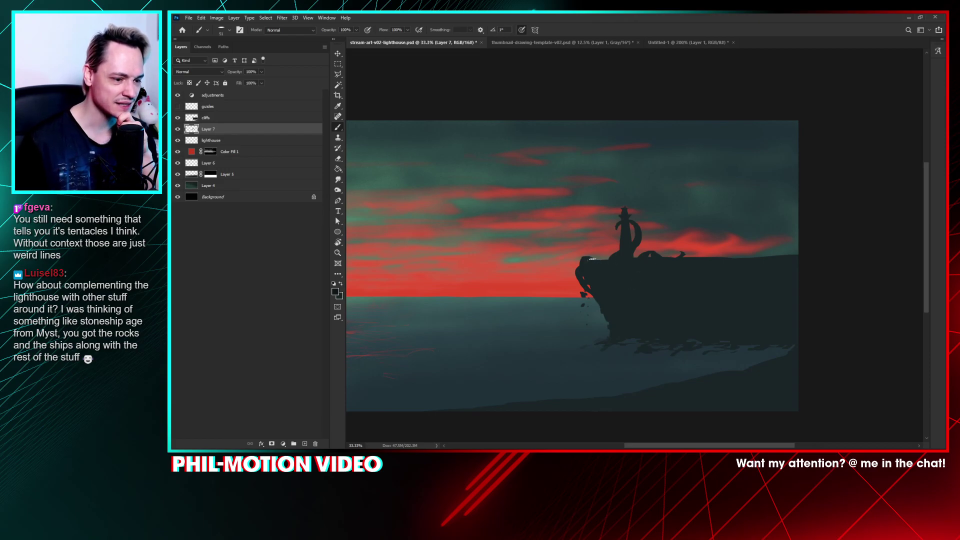
Step: Look through the thumbnail template and the lighthouse reference photo, and return to the lighthouse painting
right_click(588, 280)
key("Escape")
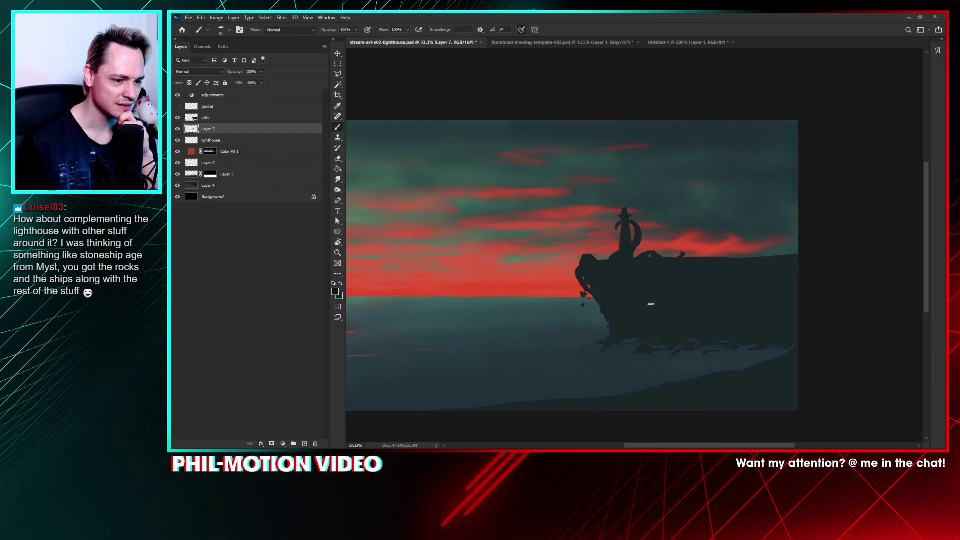
key("ctrl+minus")
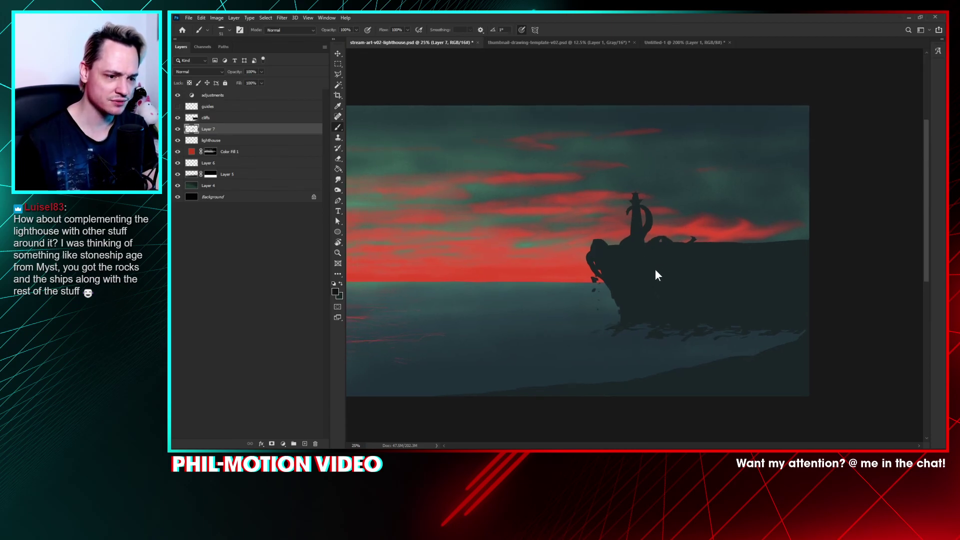
key("ctrl+minus")
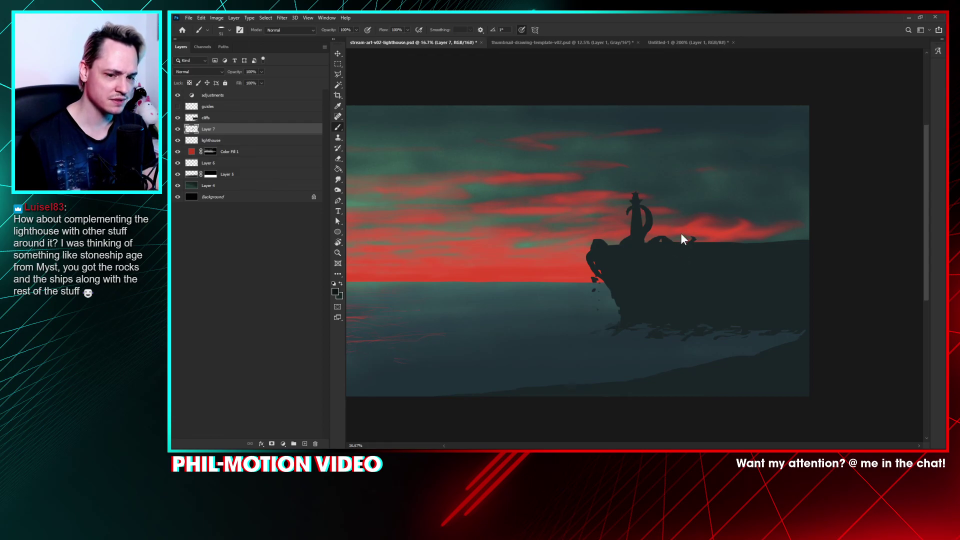
left_click(542, 41)
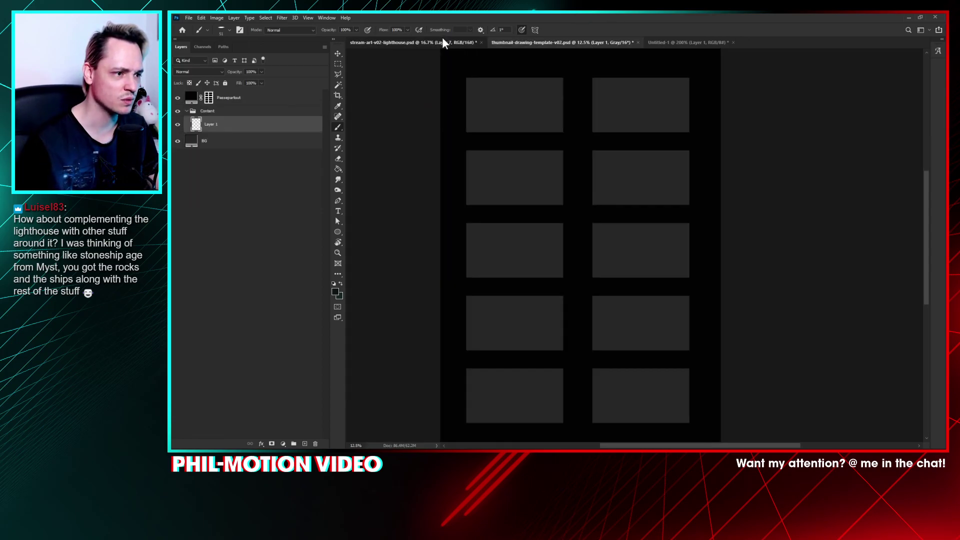
left_click(442, 40)
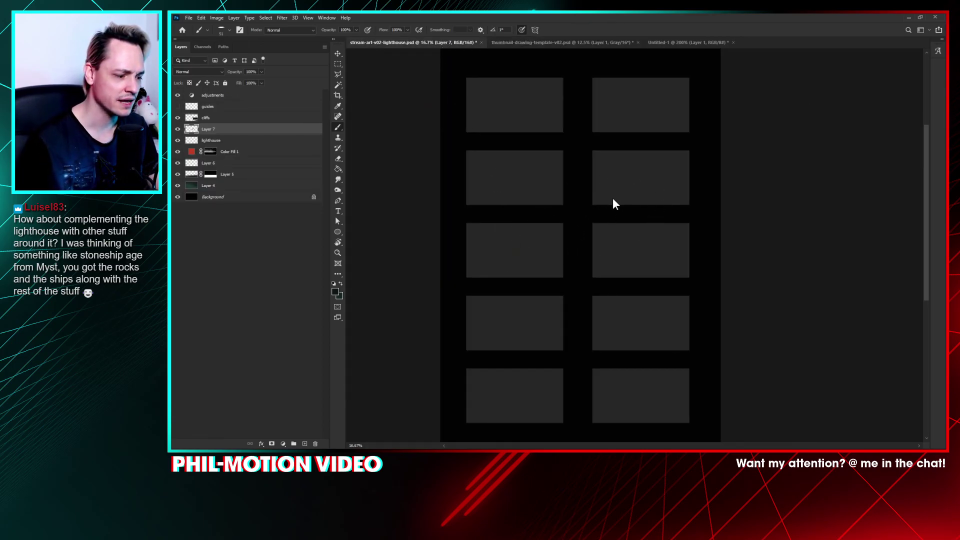
left_click(650, 42)
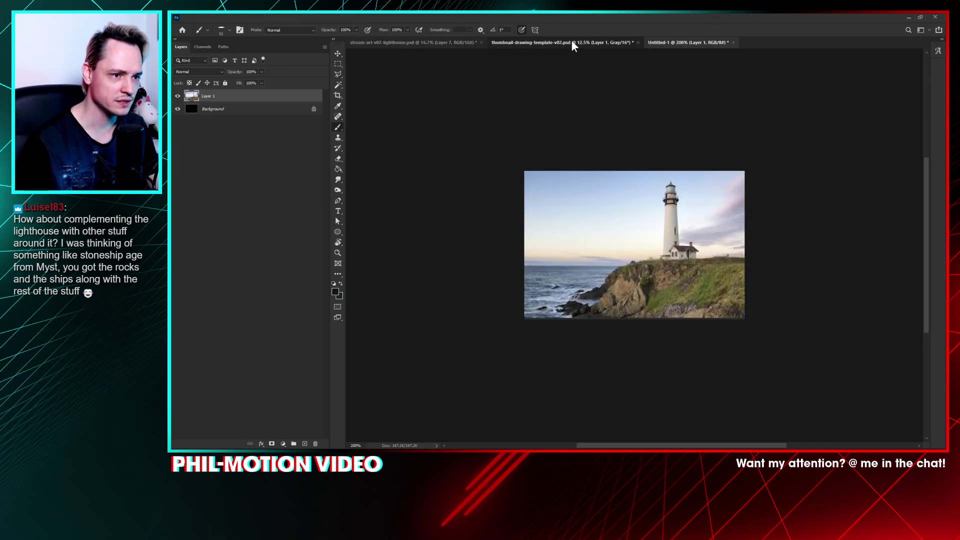
left_click(572, 41)
left_click(401, 43)
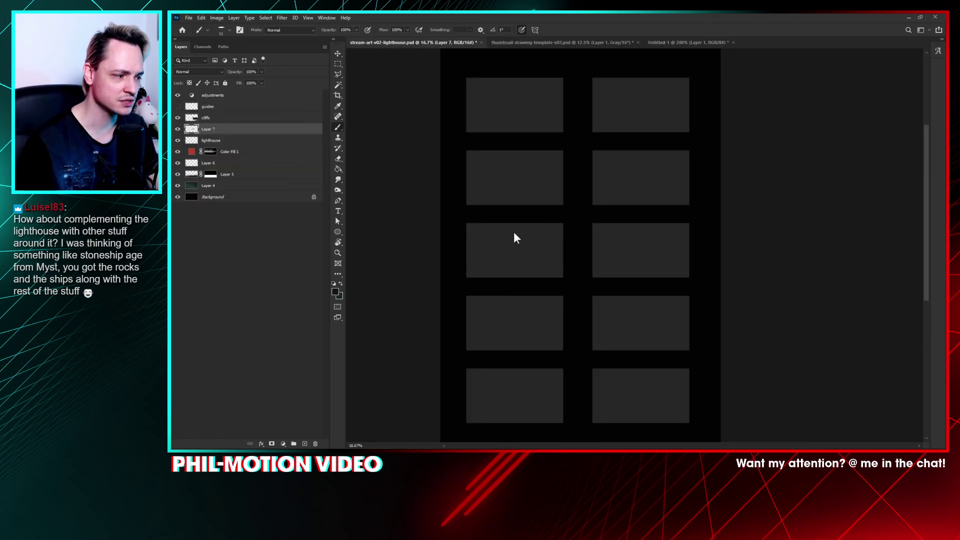
Step: Save and close stream-art-v02-lighthouse.psd, reopen it, and place it ahead of the other open documents
key("ctrl+s")
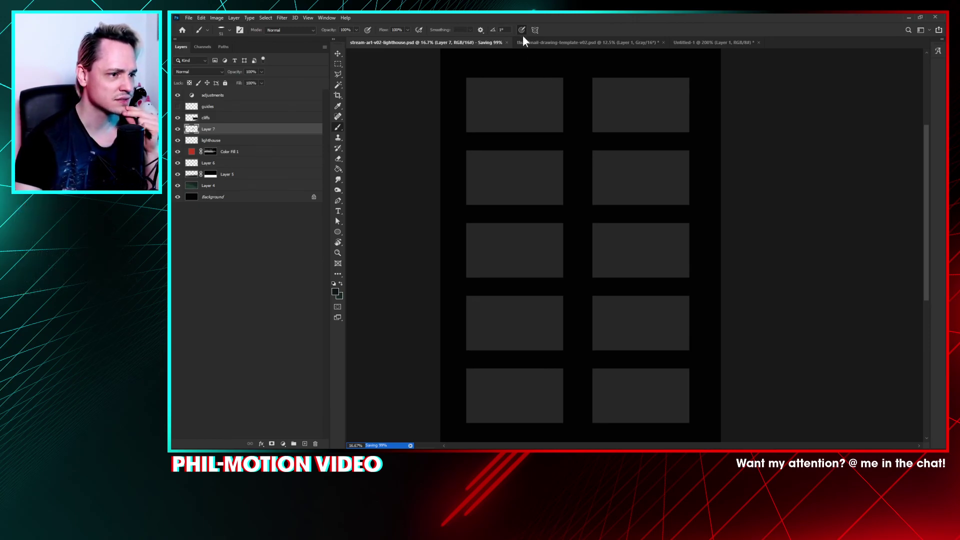
left_click(556, 42)
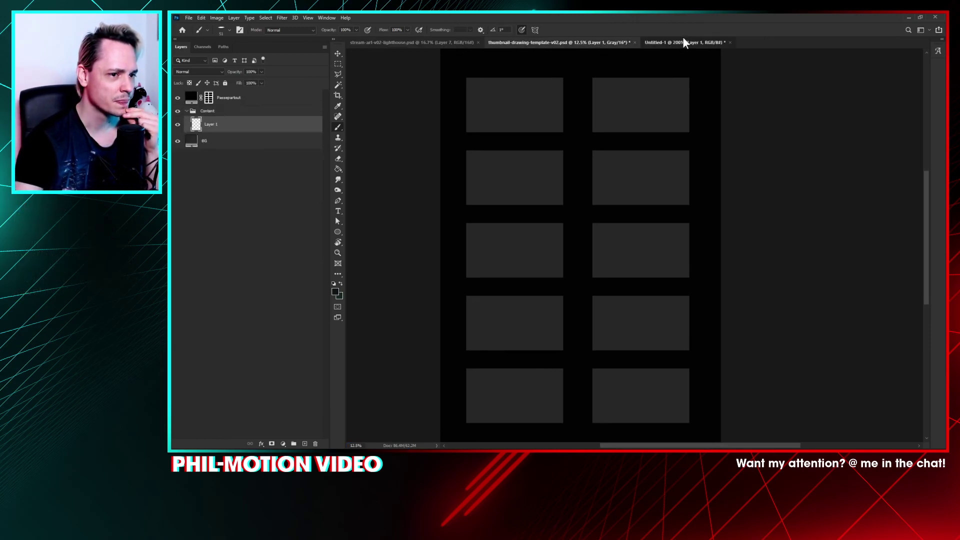
left_click(684, 42)
left_click(550, 42)
left_click(430, 42)
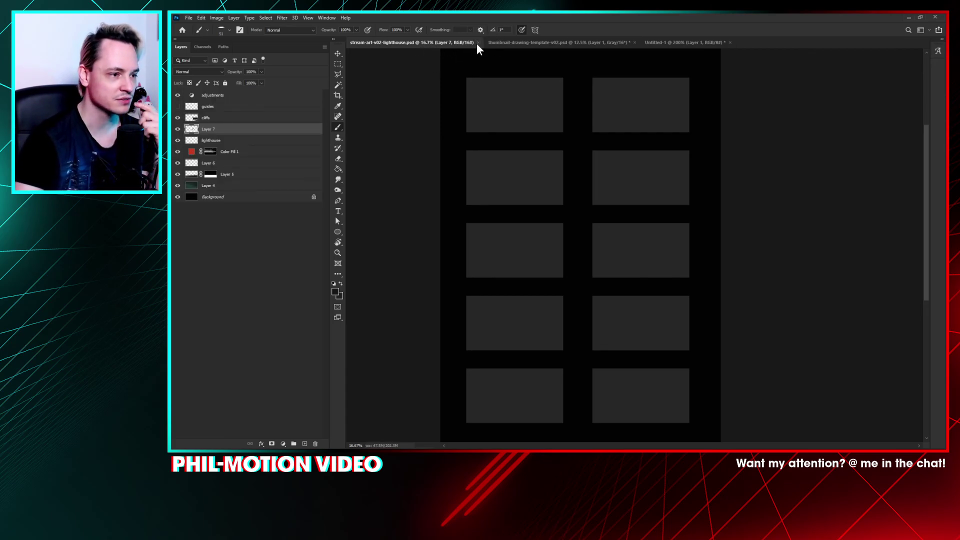
left_click(477, 42)
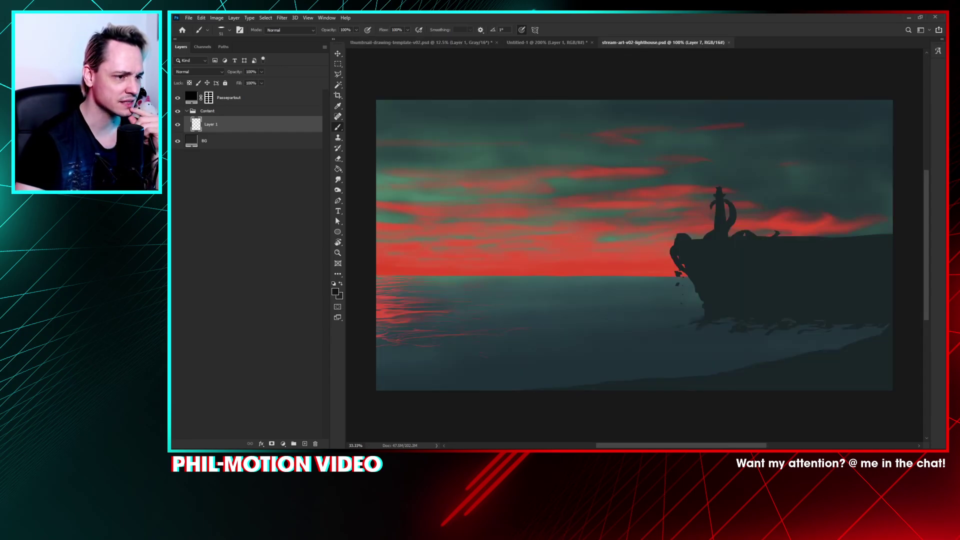
left_click_drag(643, 43, 365, 40)
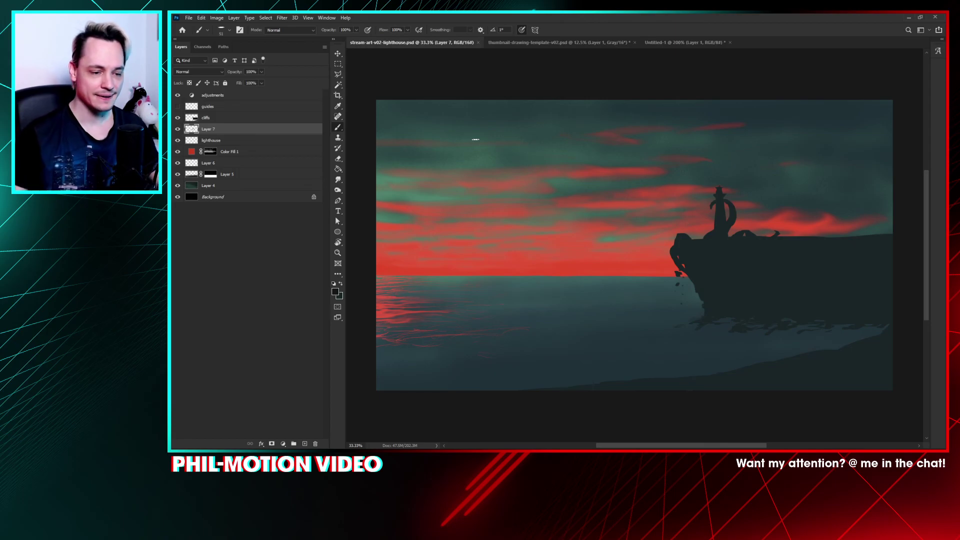
Step: Compare the whole painting with and without the adjustments layer
left_click_drag(649, 308, 597, 280)
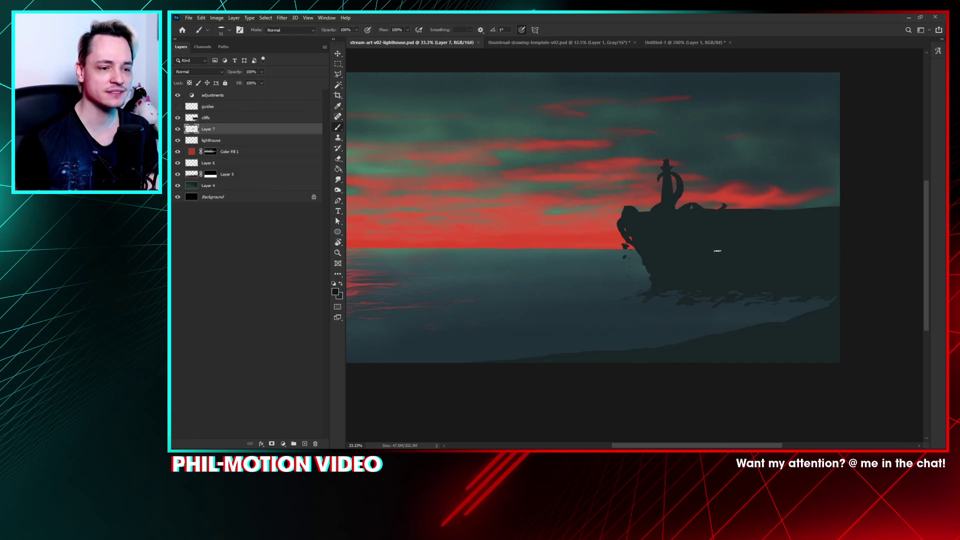
left_click_drag(685, 250, 702, 245)
key("ctrl+minus")
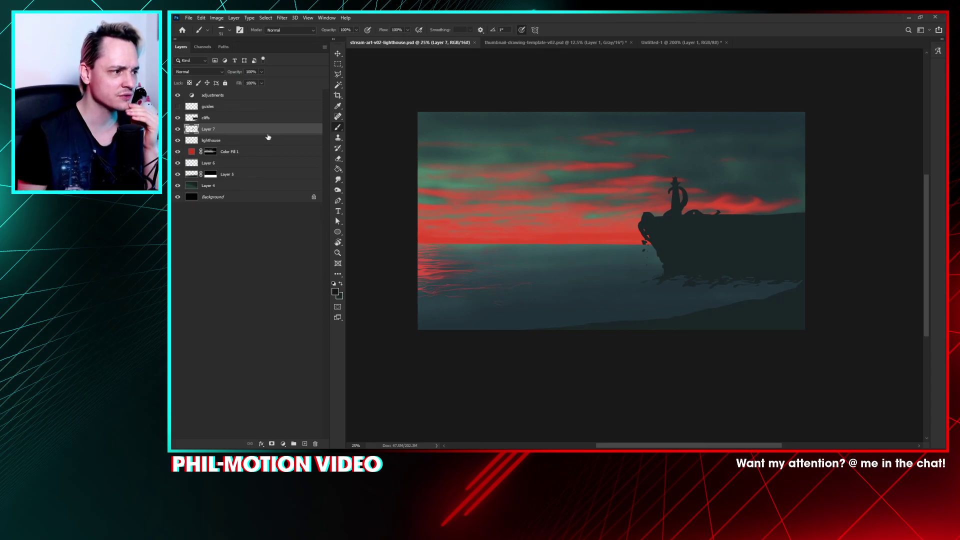
left_click(177, 95)
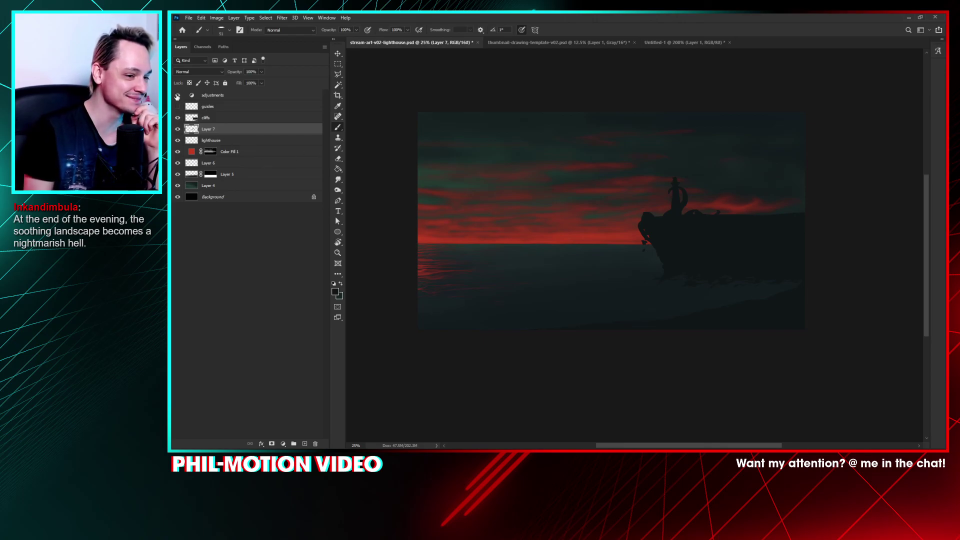
left_click(177, 95)
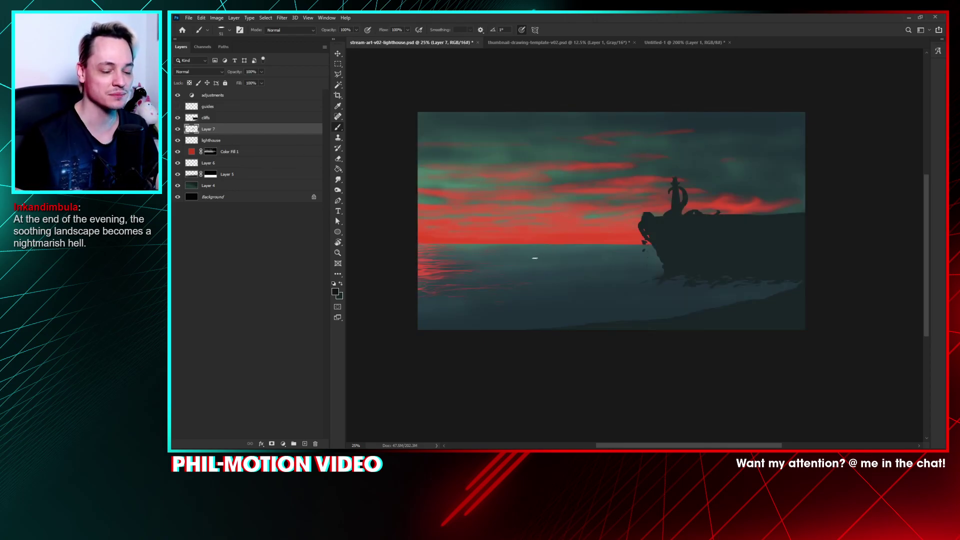
scroll(592, 227, "right", 2)
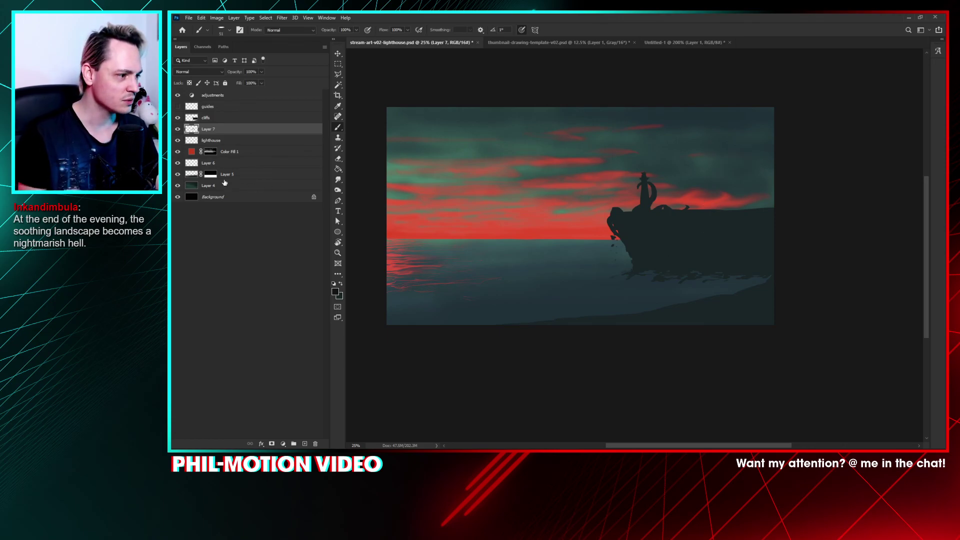
Step: Add a layer above the tentacles and paint a jagged skyline of ruins and thin spires along the inland cliff top
left_click(305, 445)
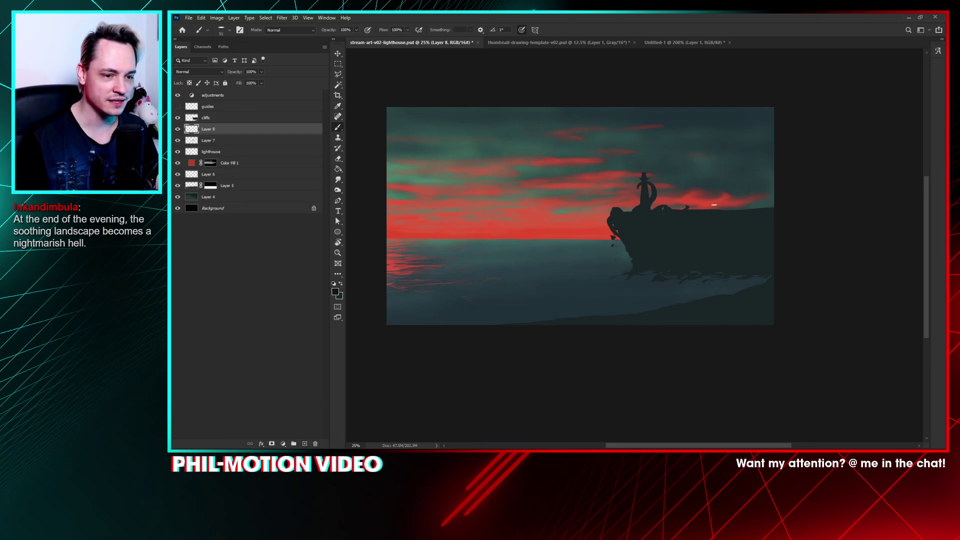
mouse_move(714, 205)
left_mouse_down()
mouse_move(740, 211)
mouse_move(747, 197)
mouse_move(750, 209)
left_mouse_up()
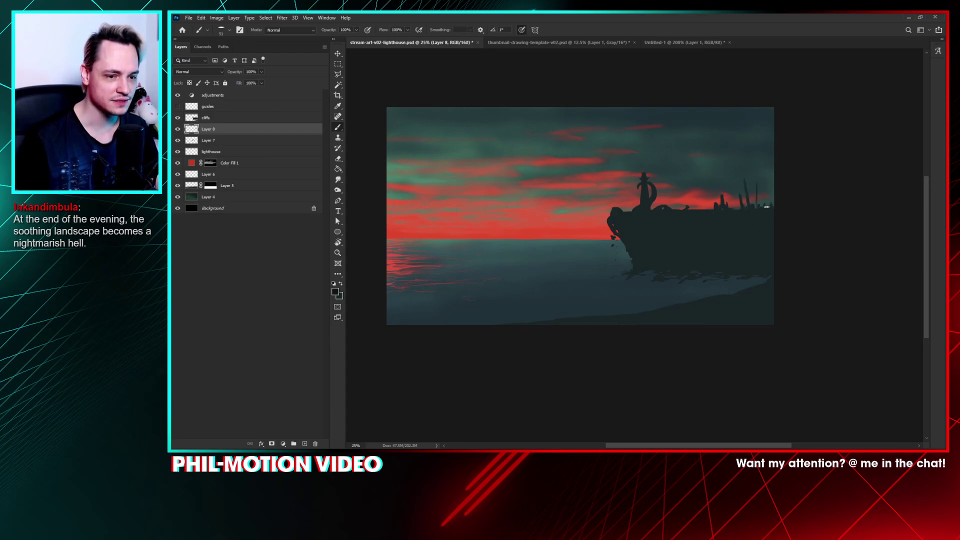
left_click_drag(771, 198, 770, 207)
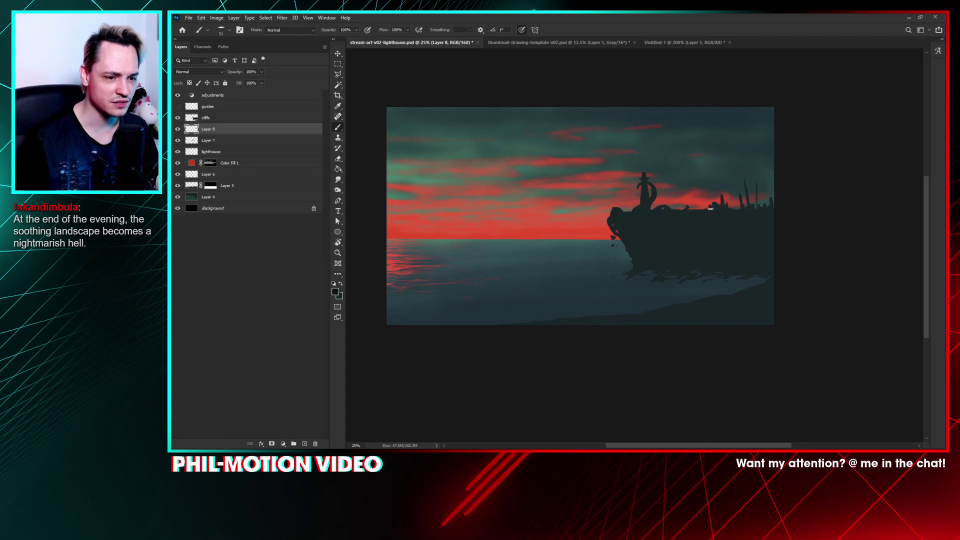
left_click_drag(660, 207, 714, 215)
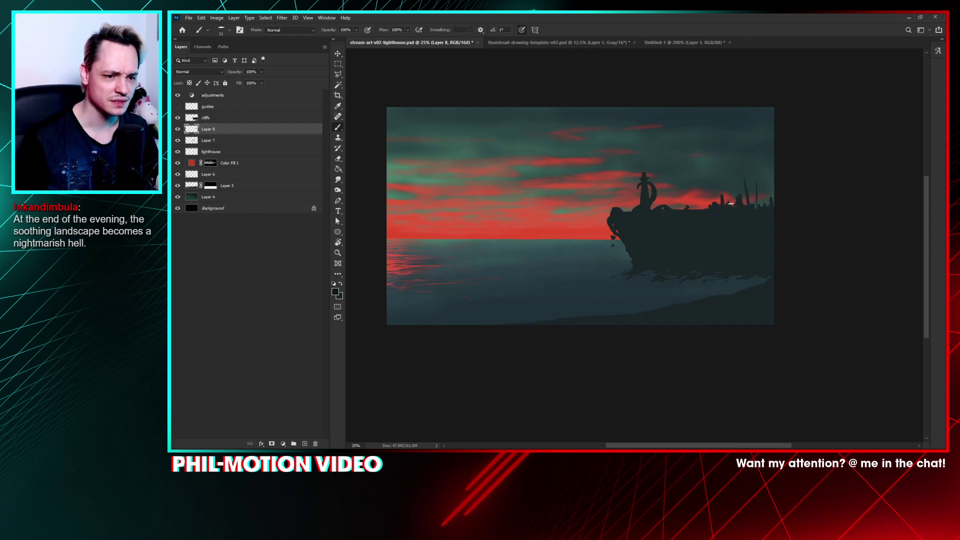
Step: Build up the two tall spires into broad, broken towers and fill in the ruins around their bases
scroll(720, 198, "up", 3)
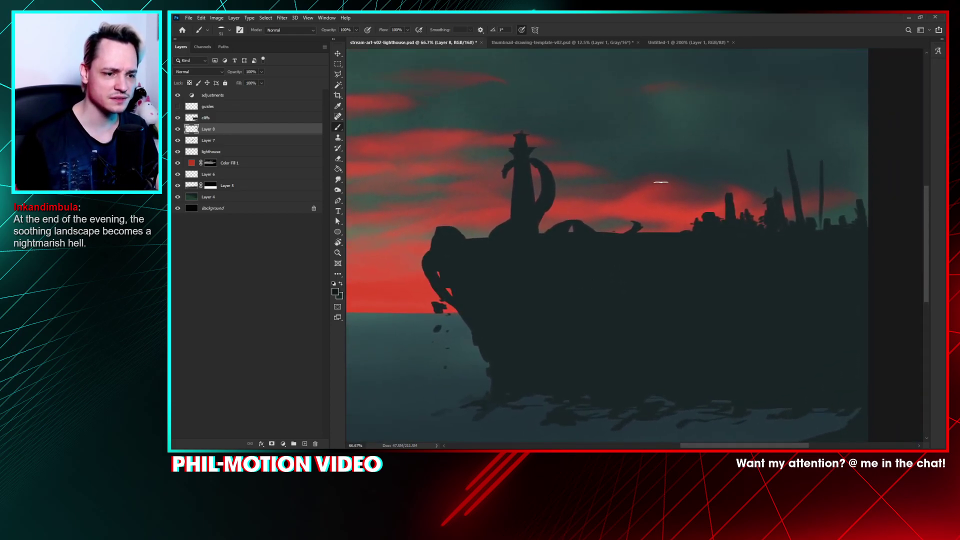
mouse_move(645, 160)
left_mouse_down()
mouse_move(695, 118)
mouse_move(649, 175)
left_mouse_up()
key("ctrl+z")
left_click_drag(705, 156, 650, 172)
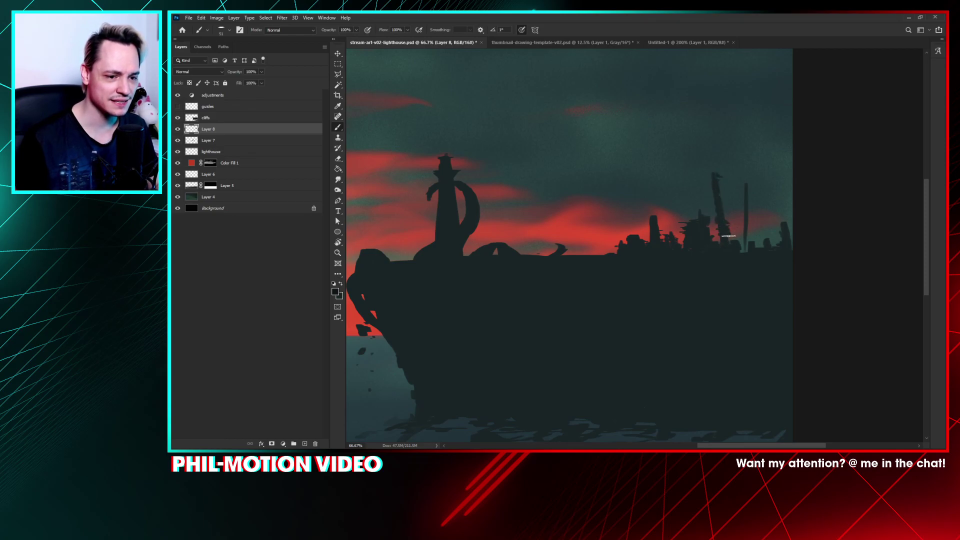
mouse_move(728, 234)
left_mouse_down()
mouse_move(723, 183)
mouse_move(727, 209)
mouse_move(734, 204)
mouse_move(726, 247)
mouse_move(736, 227)
mouse_move(742, 235)
mouse_move(737, 214)
mouse_move(732, 227)
mouse_move(743, 212)
mouse_move(743, 245)
mouse_move(752, 197)
mouse_move(746, 254)
mouse_move(754, 192)
mouse_move(762, 246)
mouse_move(761, 223)
left_mouse_up()
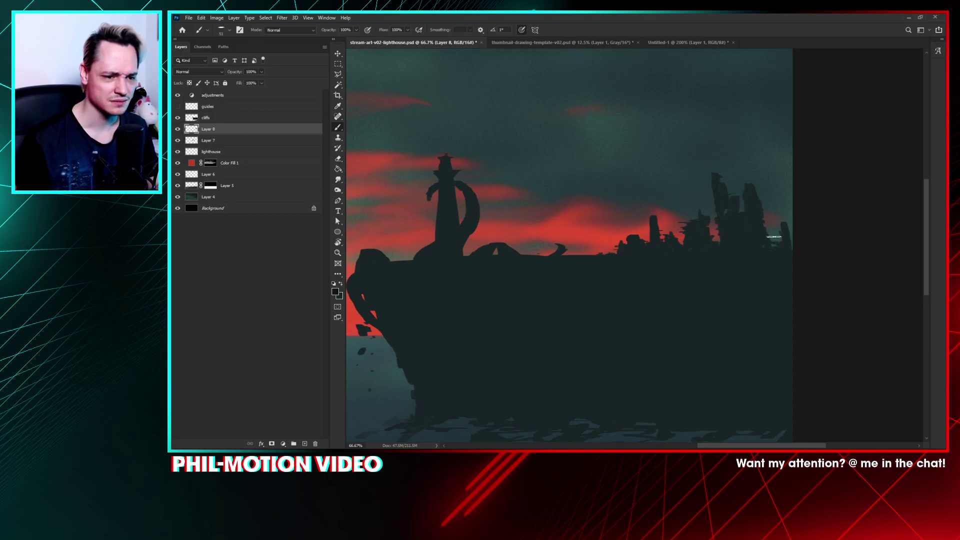
left_click_drag(772, 243, 770, 230)
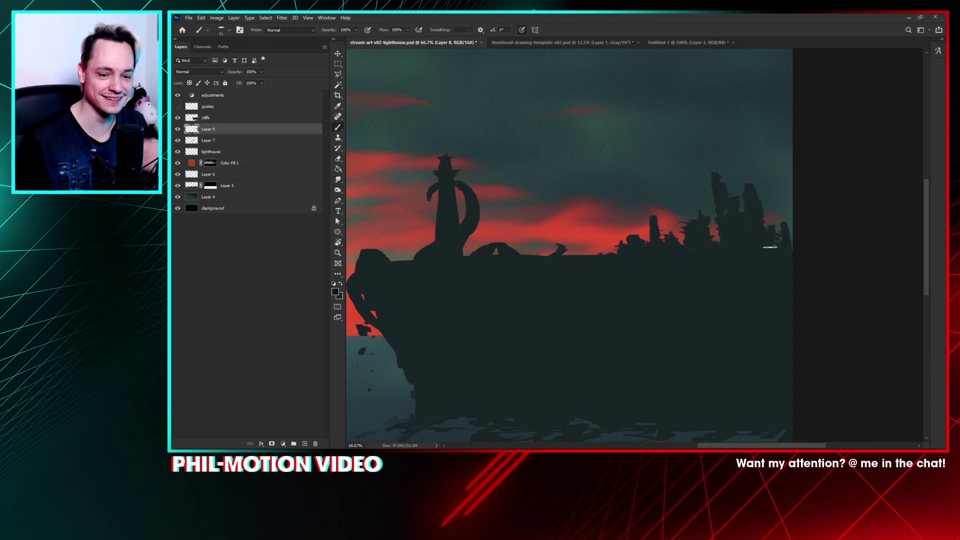
Step: Reduce the Hard Elliptical brush to 5 px and paint thin sagging cables between the broken towers and ruins of the skyline
key("ctrl+minus")
key("ctrl+minus")
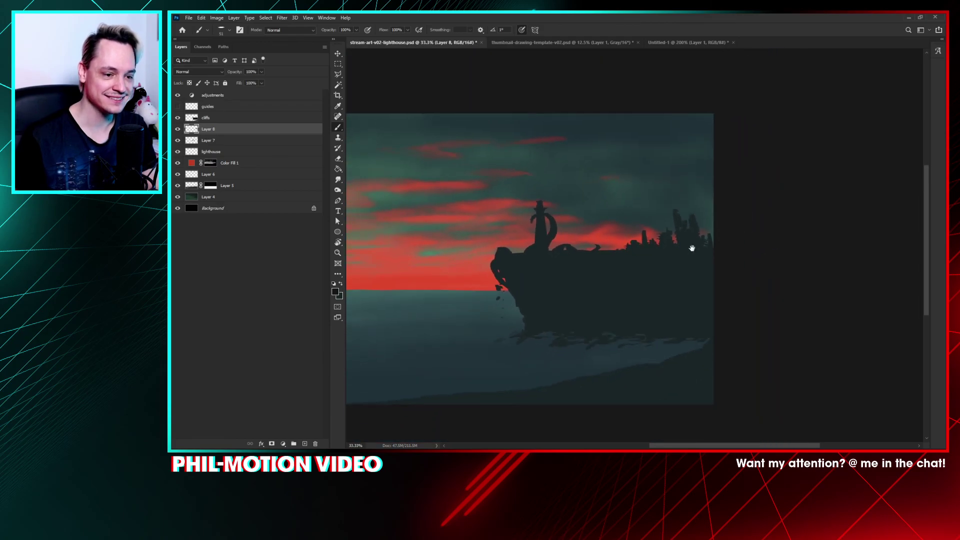
left_click_drag(692, 248, 740, 221)
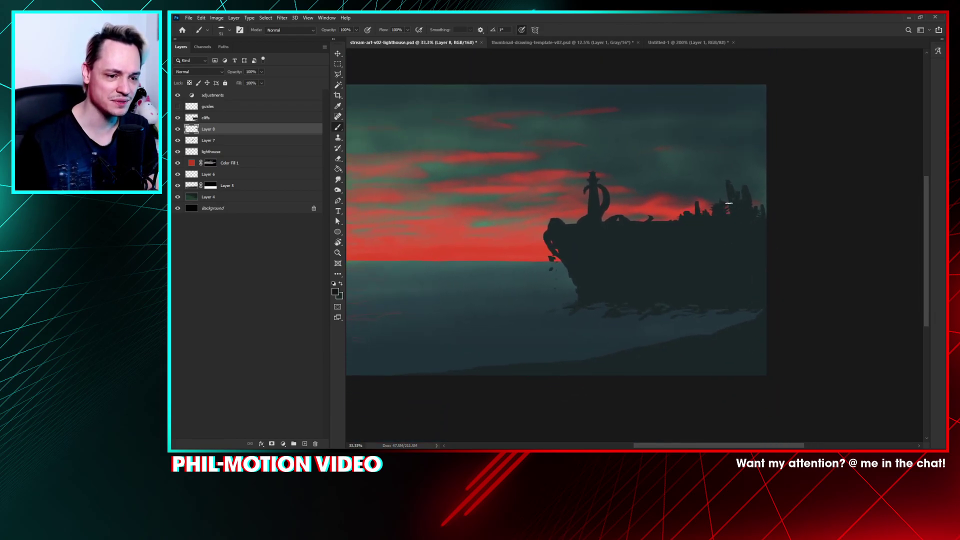
right_click(665, 210)
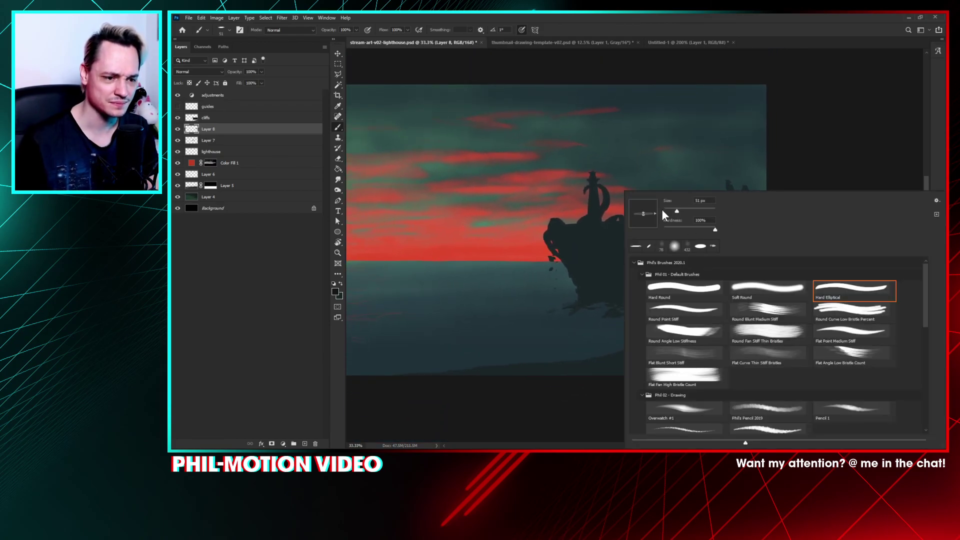
left_click_drag(662, 209, 669, 211)
type("65")
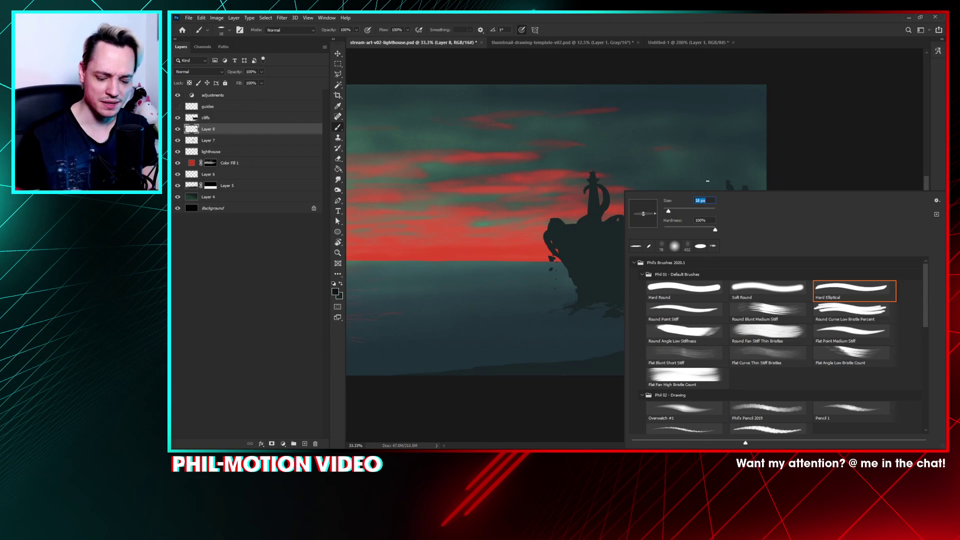
key("Return")
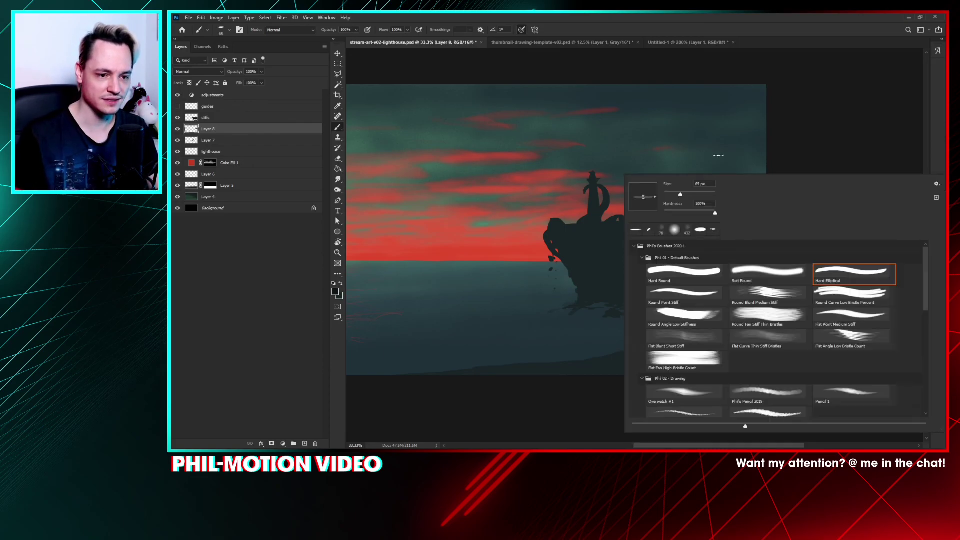
right_click(687, 186)
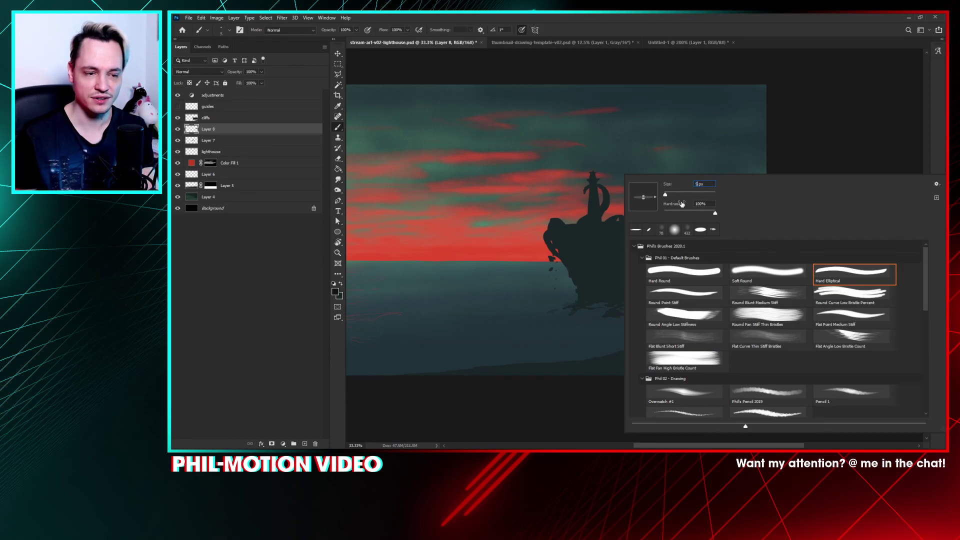
key("Return")
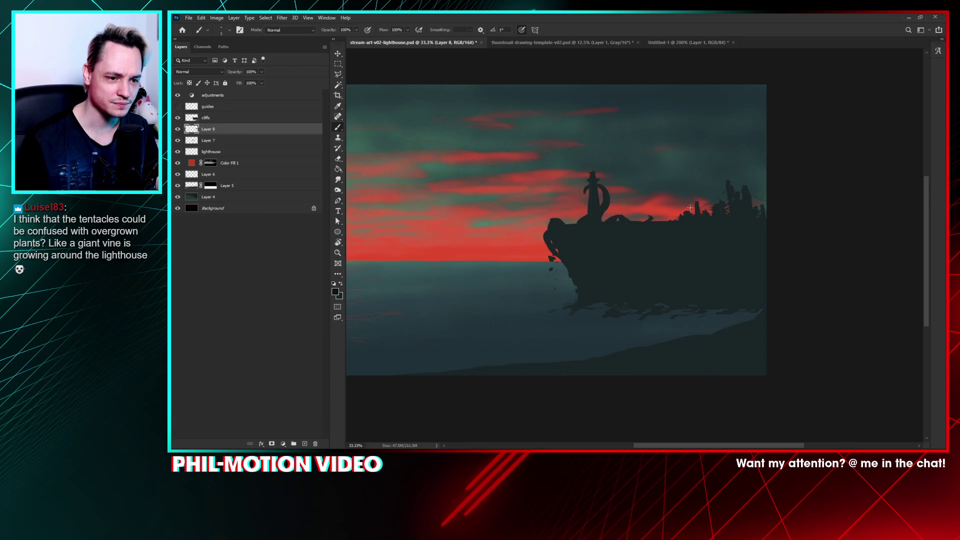
key("ctrl+plus")
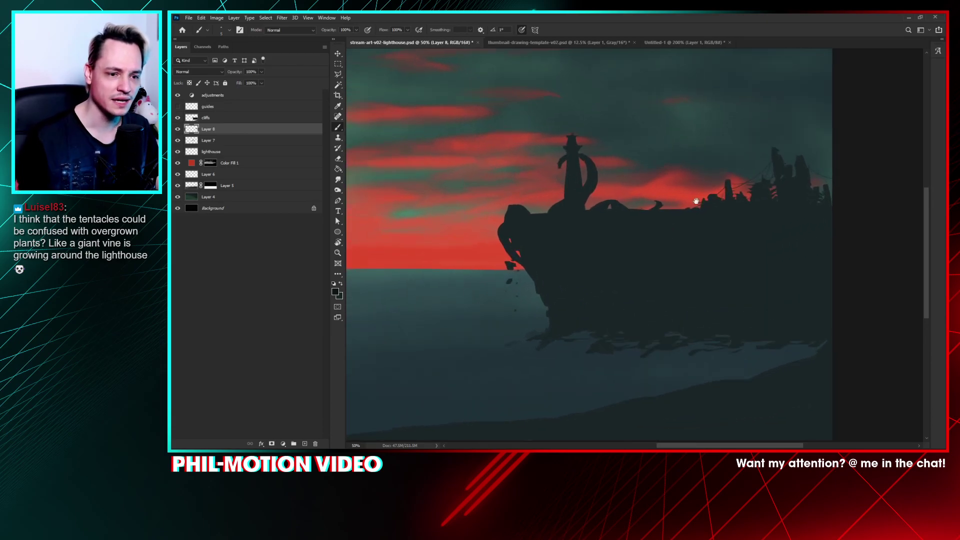
left_click_drag(665, 237, 600, 268)
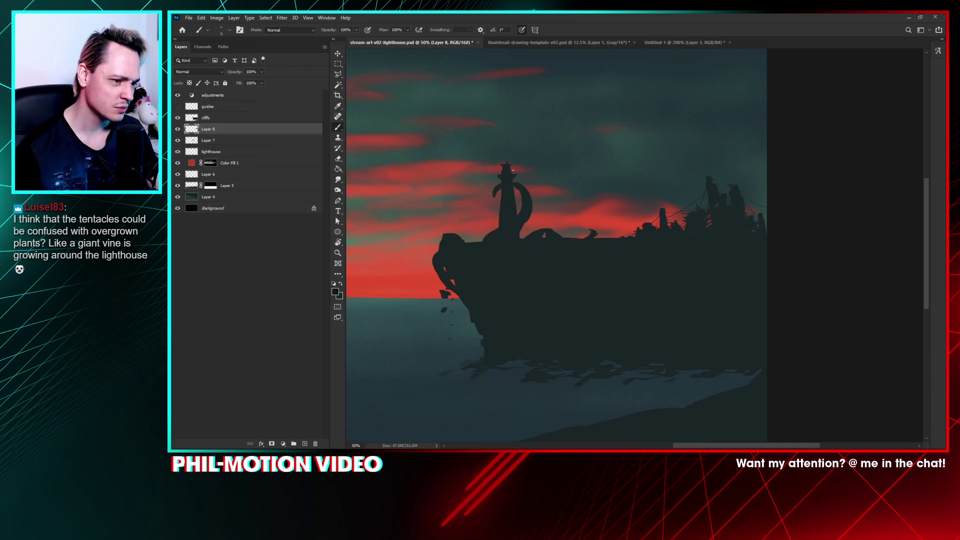
Step: Try stringing thin cables from the top of the lighthouse down to the cliff top on both sides
left_click_drag(526, 190, 582, 236)
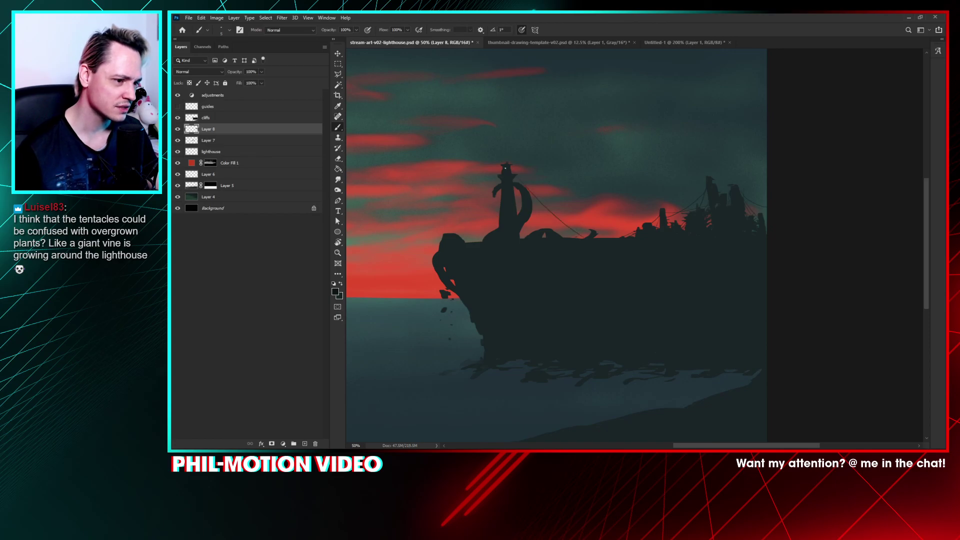
key("ctrl+minus")
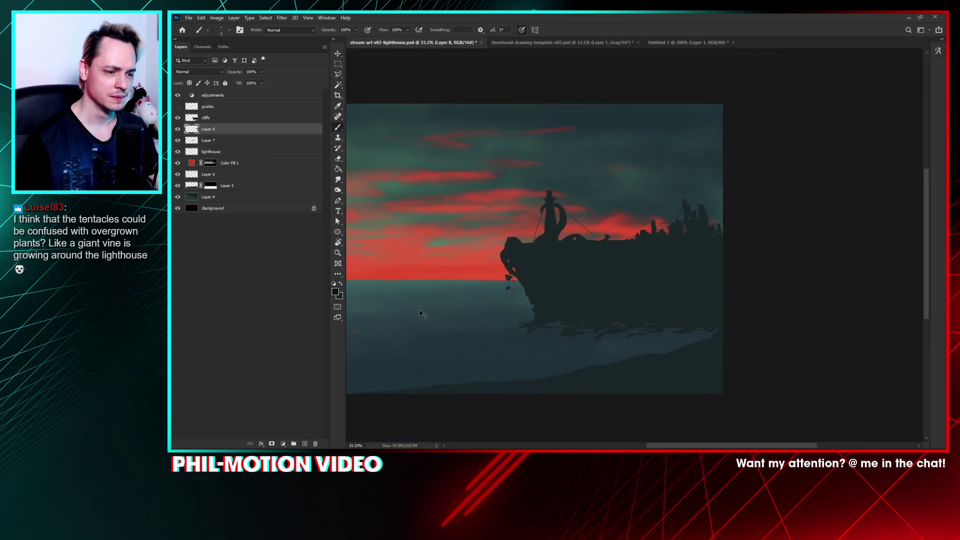
key("ctrl+minus")
left_click_drag(419, 310, 560, 319)
key("ctrl+plus")
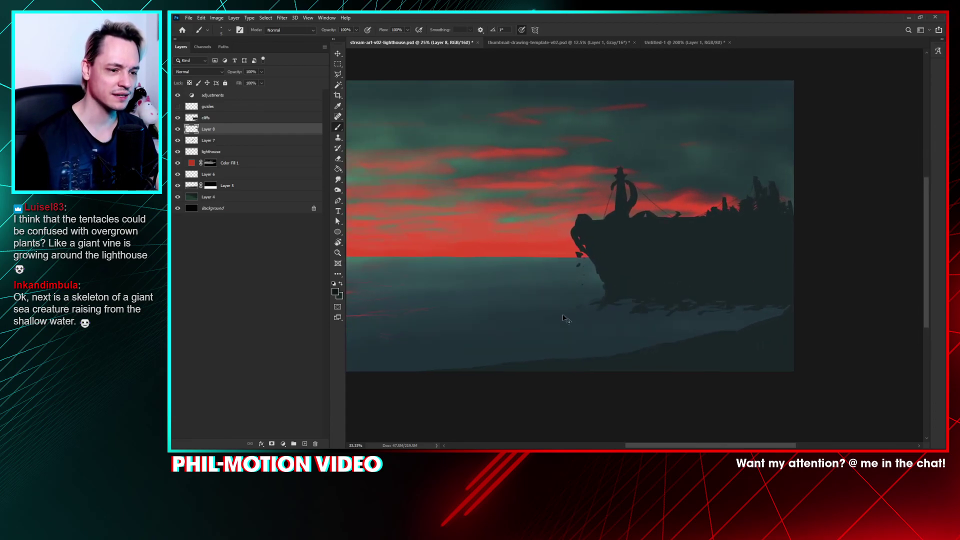
key("ctrl+plus")
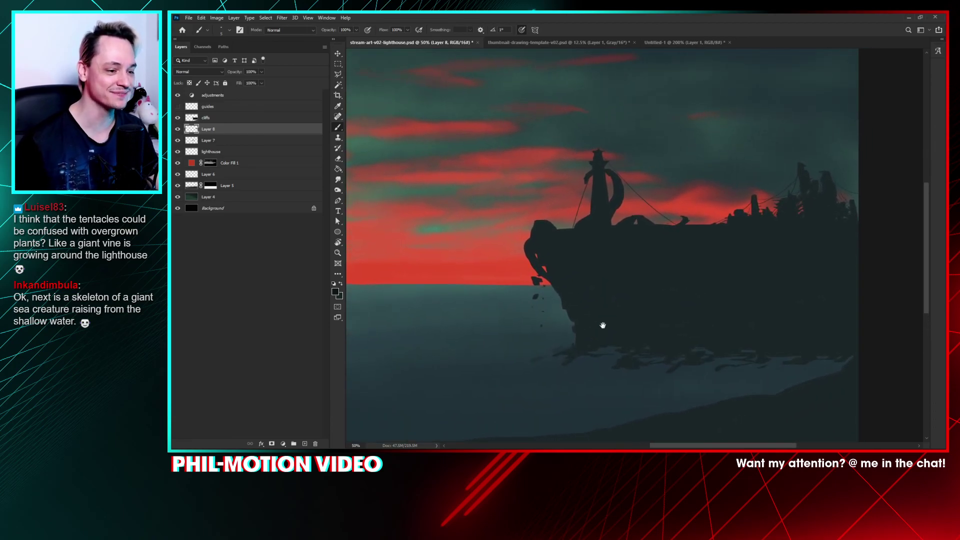
key("ctrl+z")
key("ctrl+z")
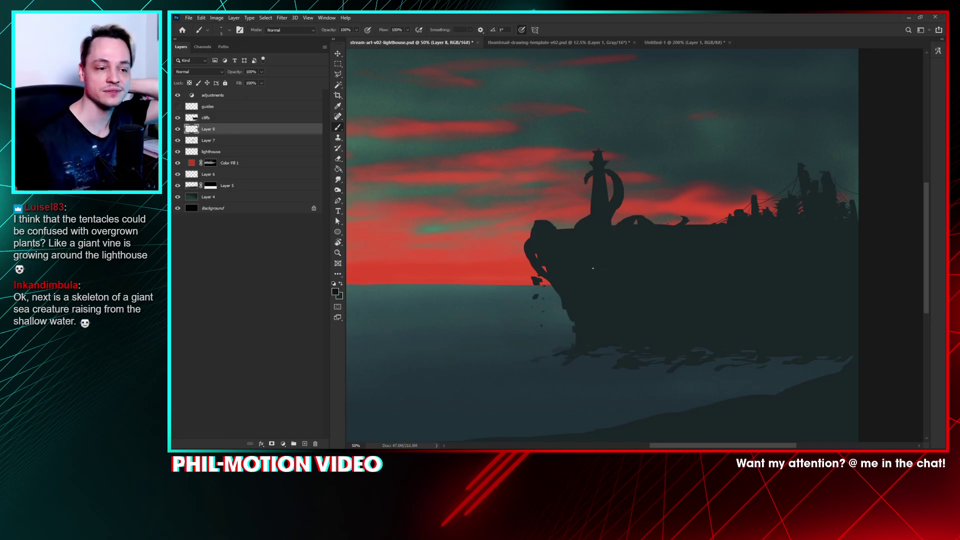
Step: Select Layer 7 with the tentacles and enlarge the Hard Elliptical brush for work around the lighthouse
key("ctrl+plus")
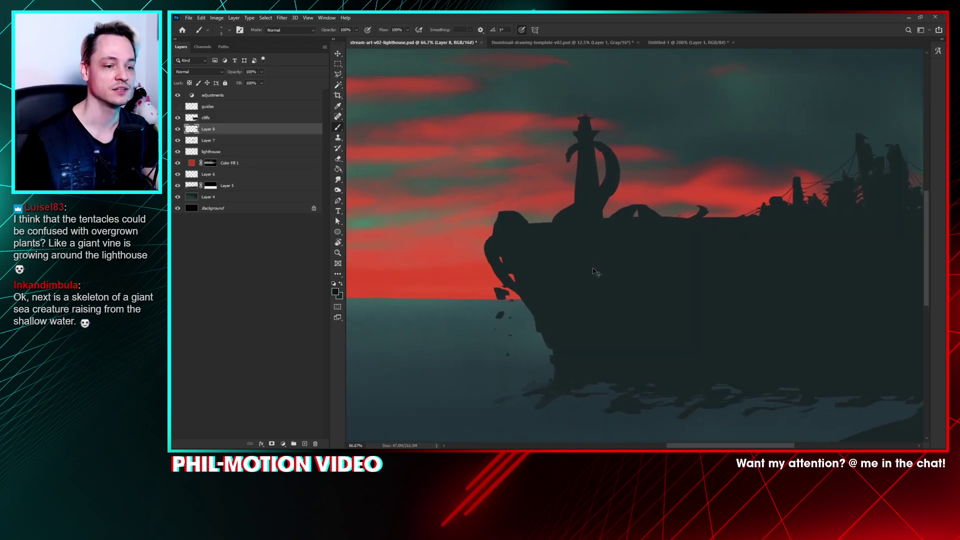
key("ctrl+plus")
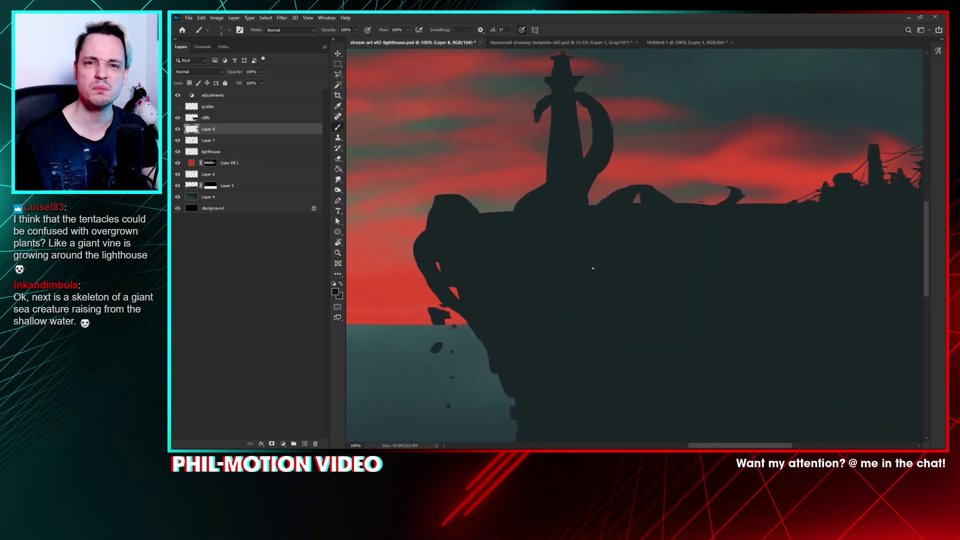
left_click_drag(696, 194, 651, 242)
key("e")
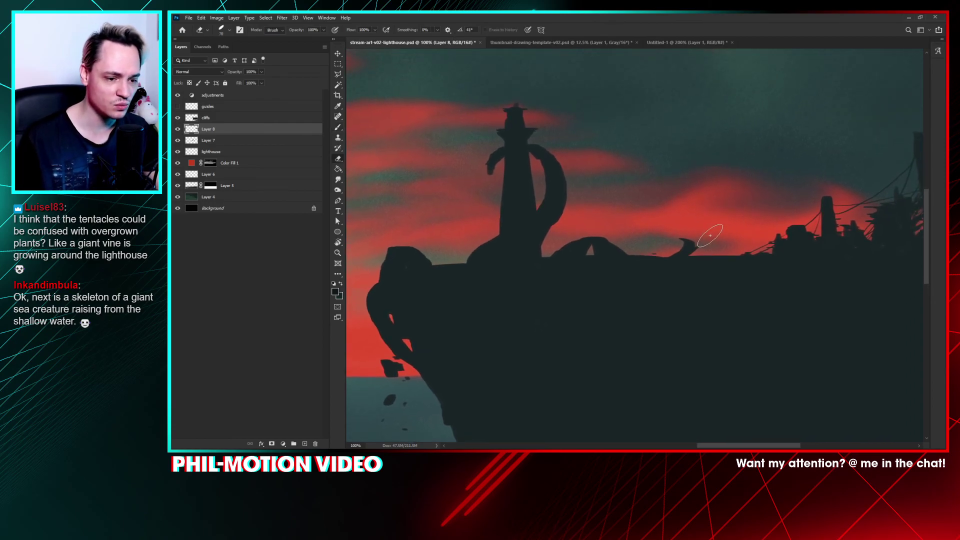
left_click(244, 141)
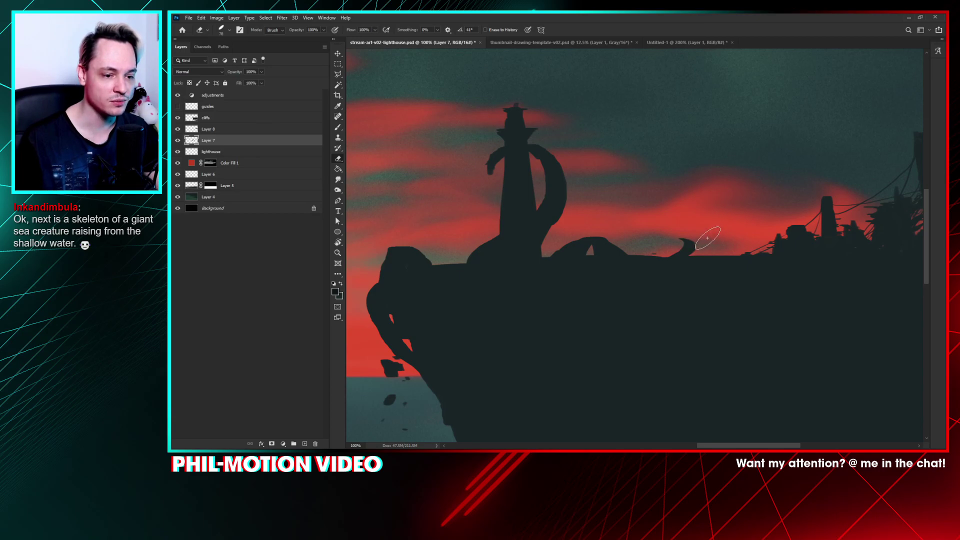
key("b")
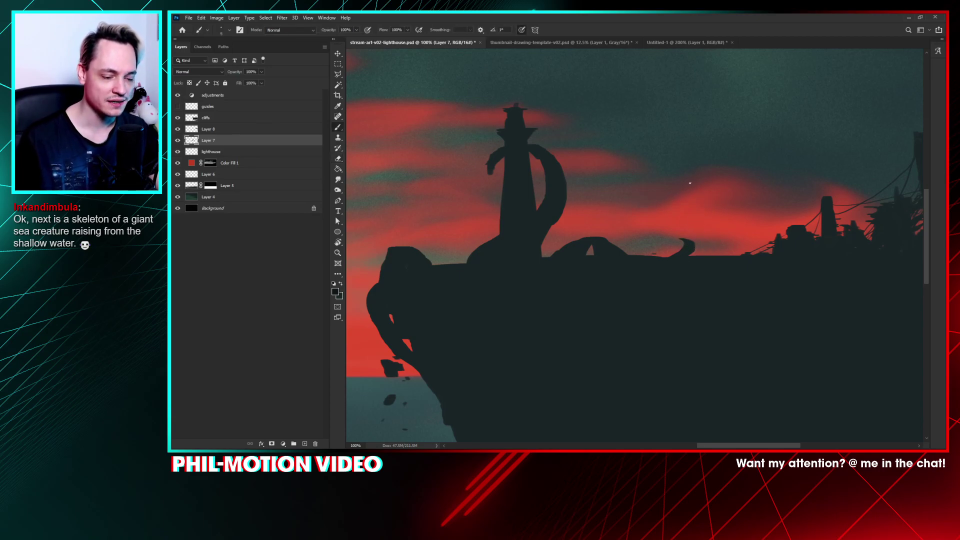
right_click(707, 212)
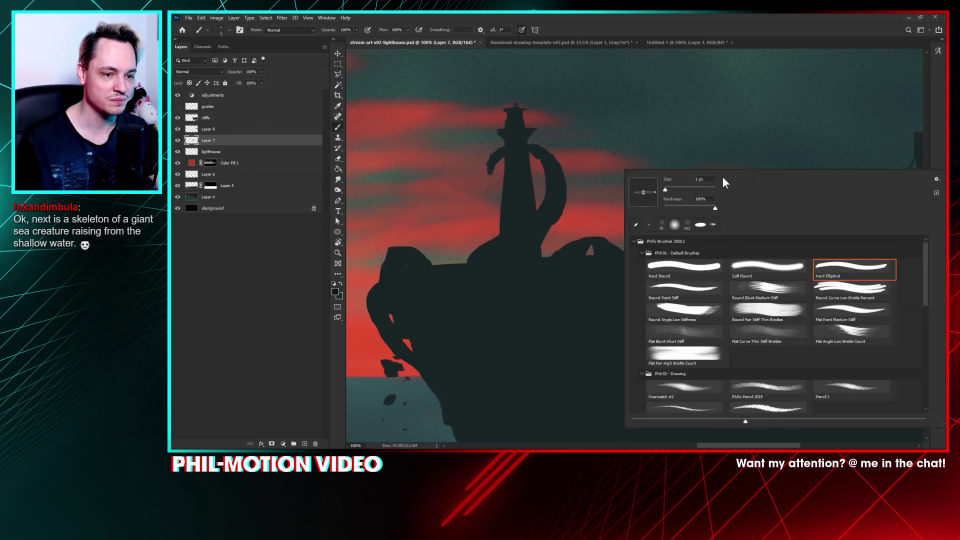
left_click(670, 189)
left_click(564, 247)
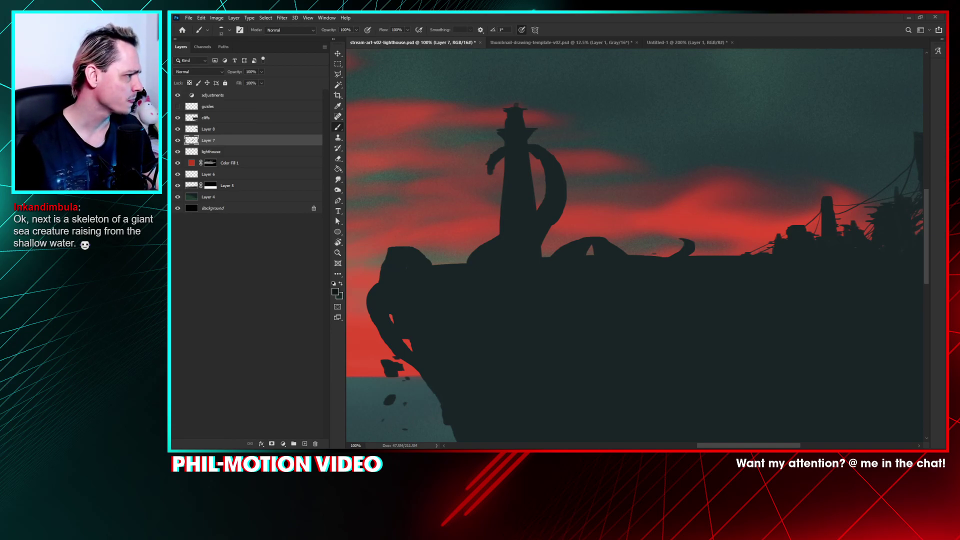
Step: Switch to the browser, open Gregory Crewdson's Gagosian page from the first image result, and look through it down to the exhibitions
key("alt+Tab")
left_click_drag(685, 72, 679, 34)
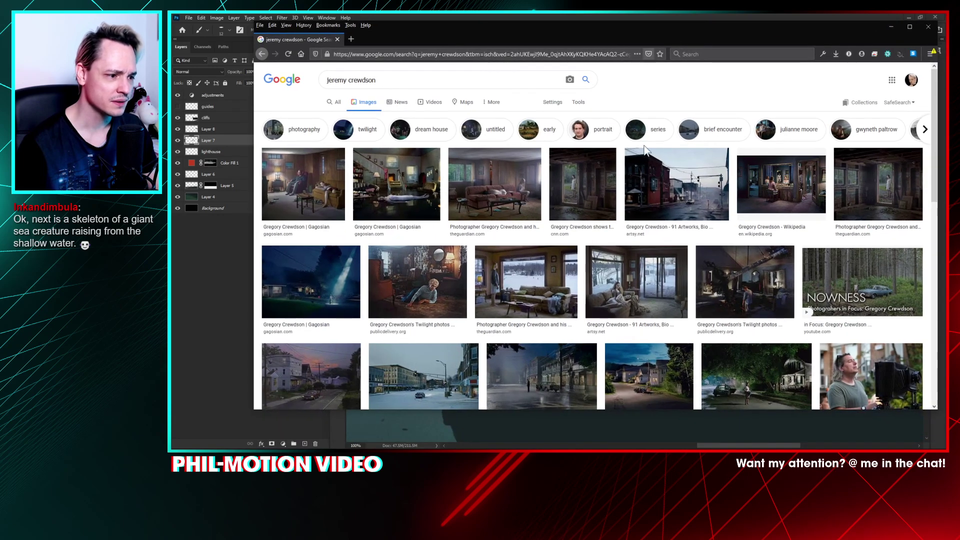
left_click(366, 163)
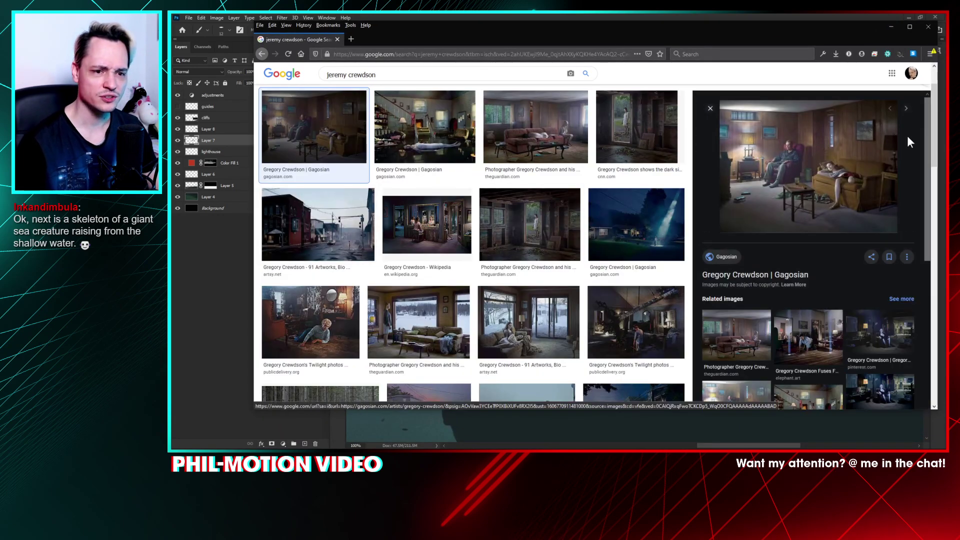
left_click(824, 158)
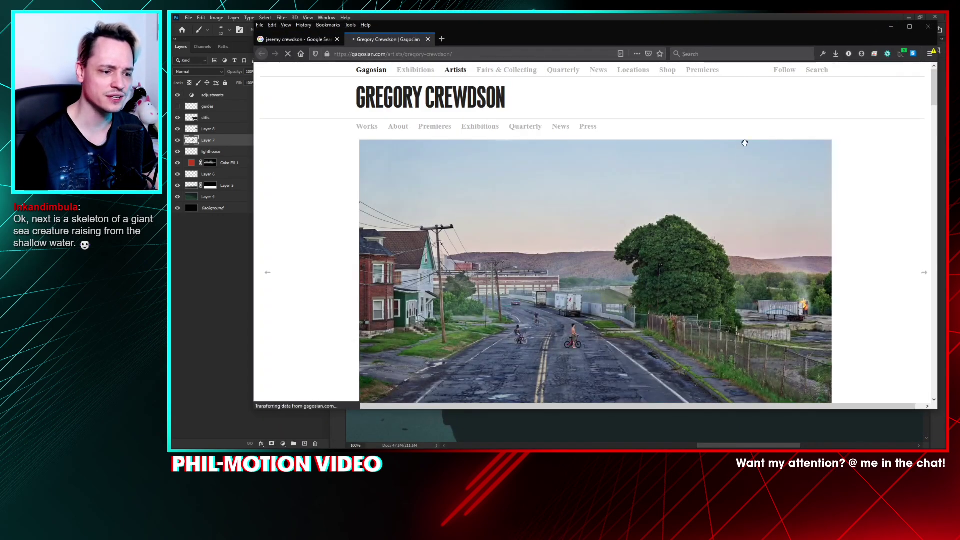
scroll(864, 189, "down", 5)
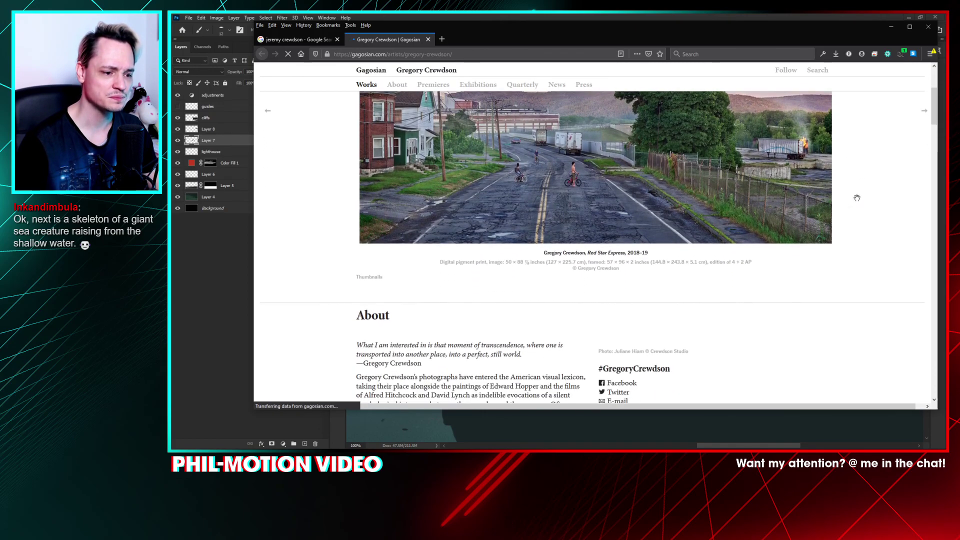
scroll(882, 206, "down", 5)
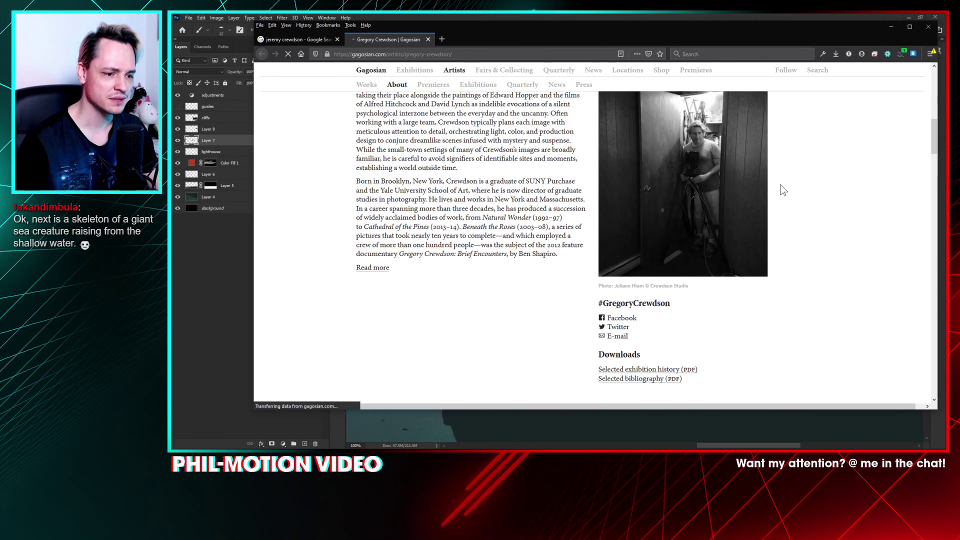
scroll(754, 198, "down", 4)
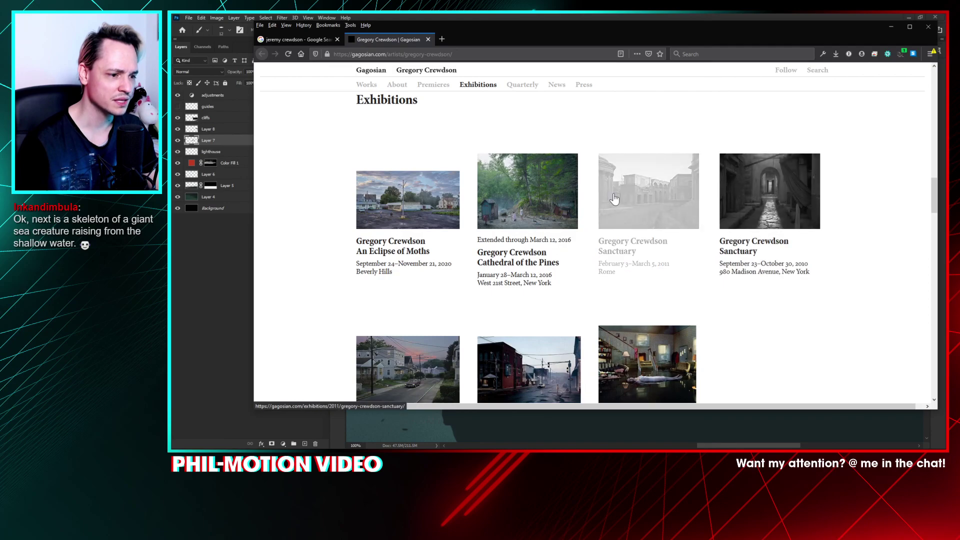
Step: Open the Cathedral of the Pines exhibition and view its Works photographs from The Haircut to Woman at Sink
left_click(532, 203)
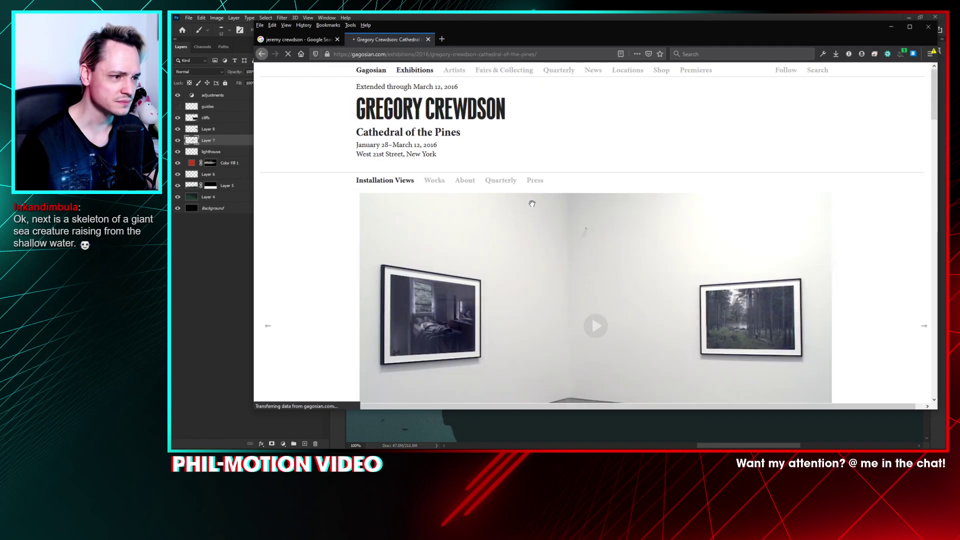
scroll(840, 230, "down", 10)
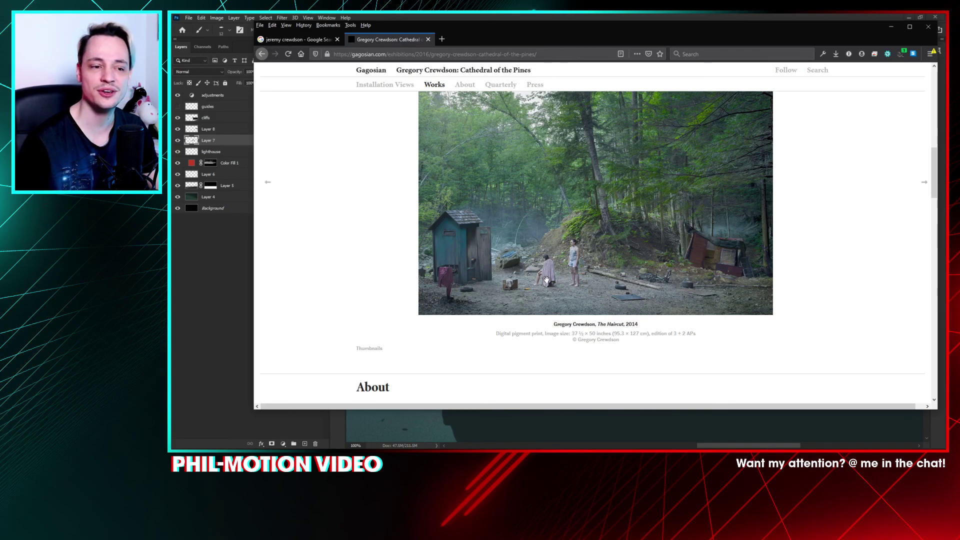
left_click(925, 182)
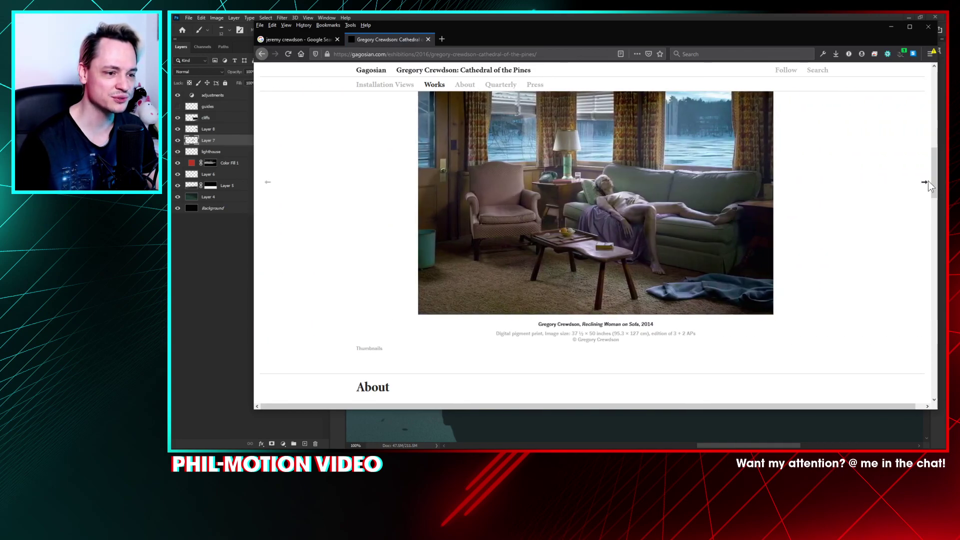
left_click(925, 182)
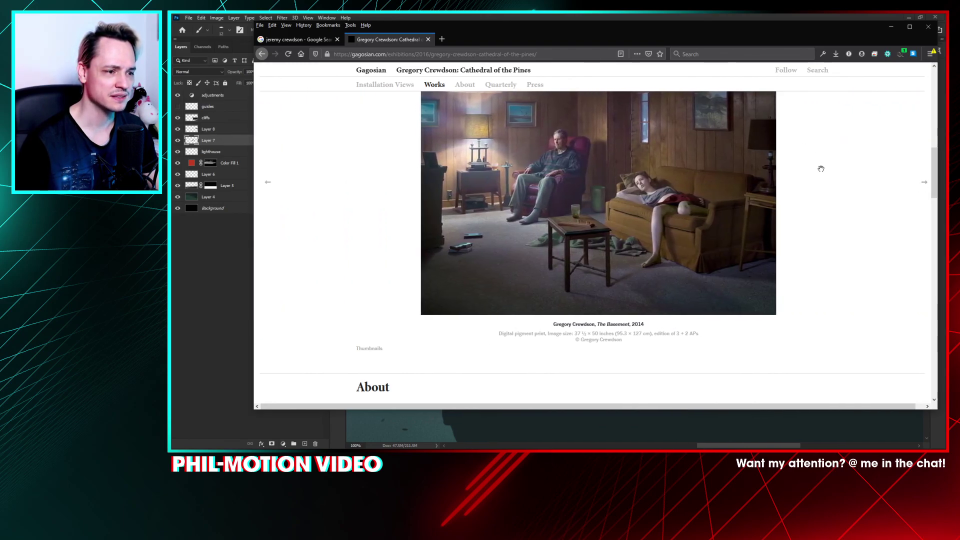
left_click(924, 183)
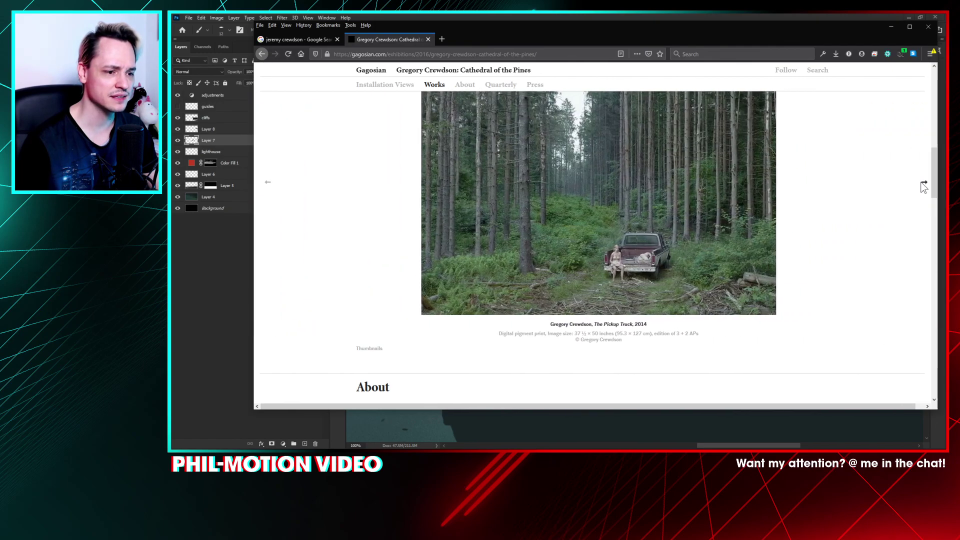
left_click(924, 185)
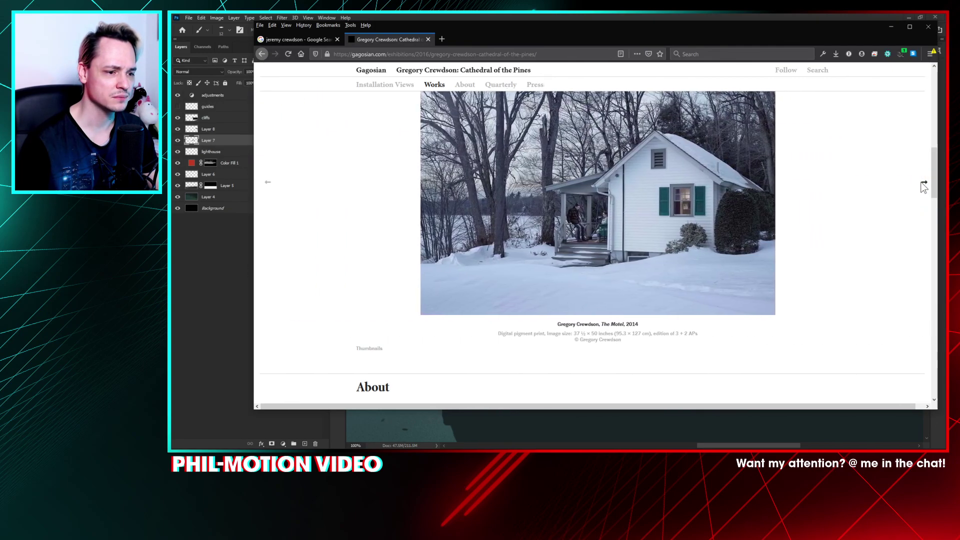
left_click(924, 184)
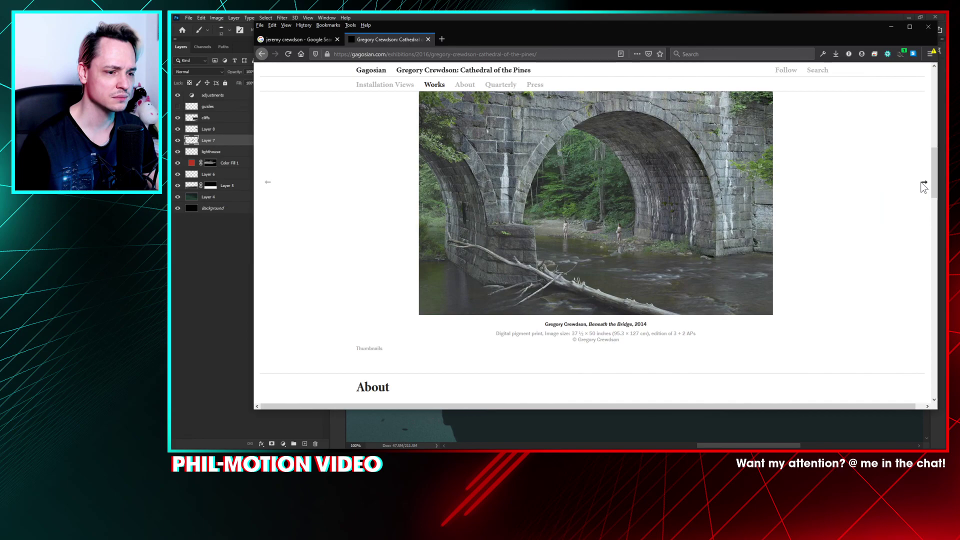
left_click(924, 185)
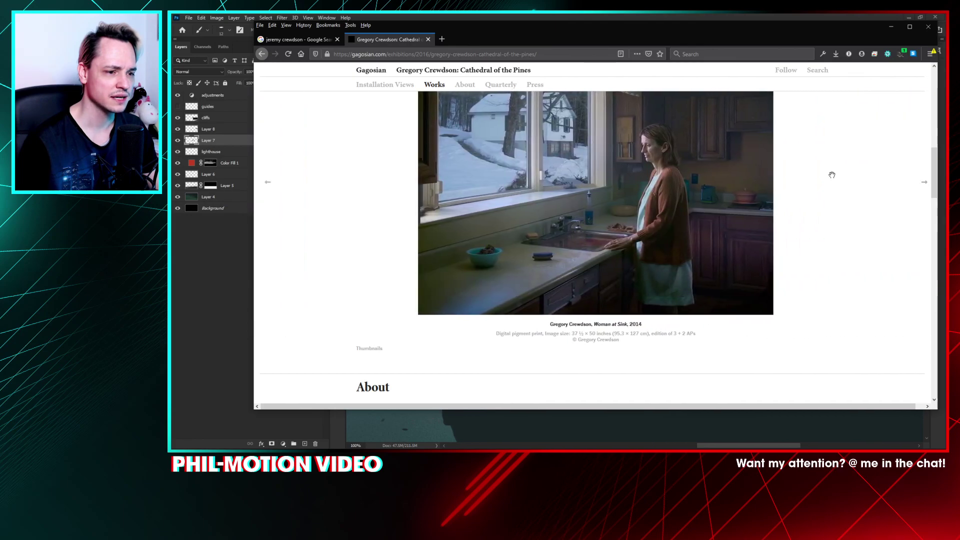
left_click(925, 185)
left_click(926, 184)
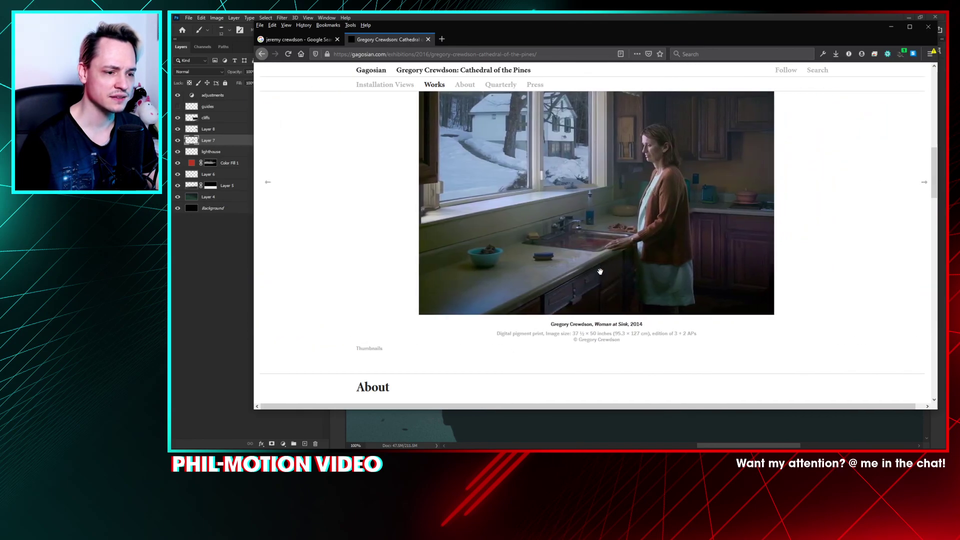
Step: Enlarge the page to 120% and examine the gallery photographs from Woman at Sink to The Barn
scroll(599, 319, "up", 4)
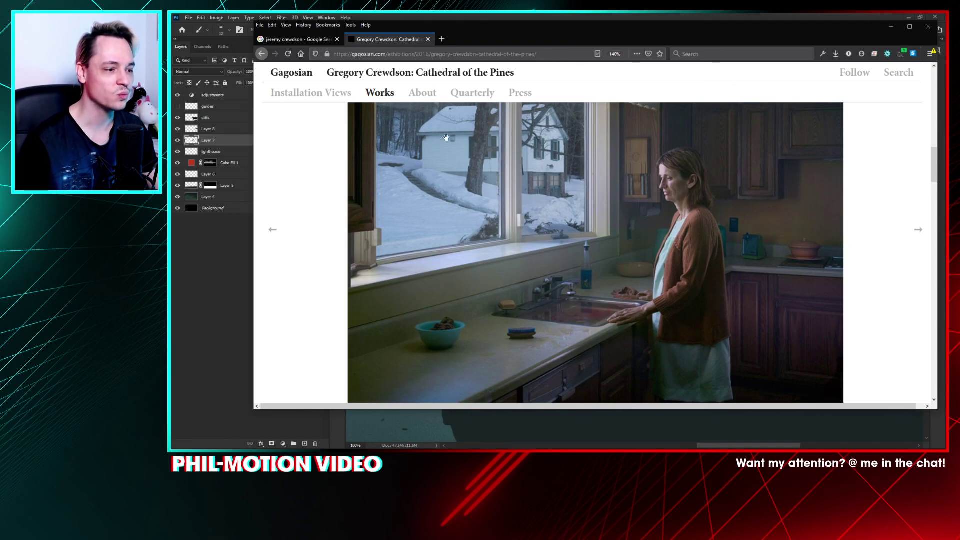
key("ctrl+minus")
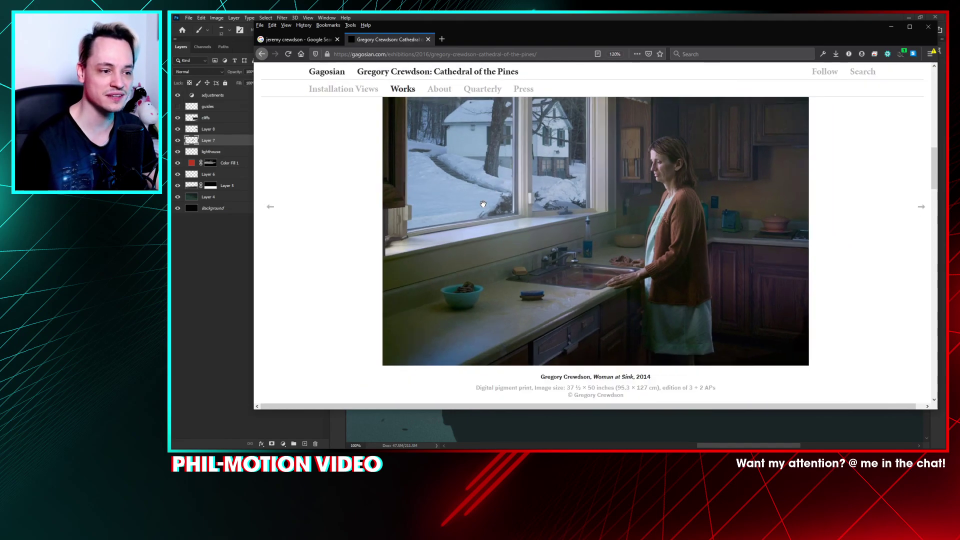
left_click(917, 220)
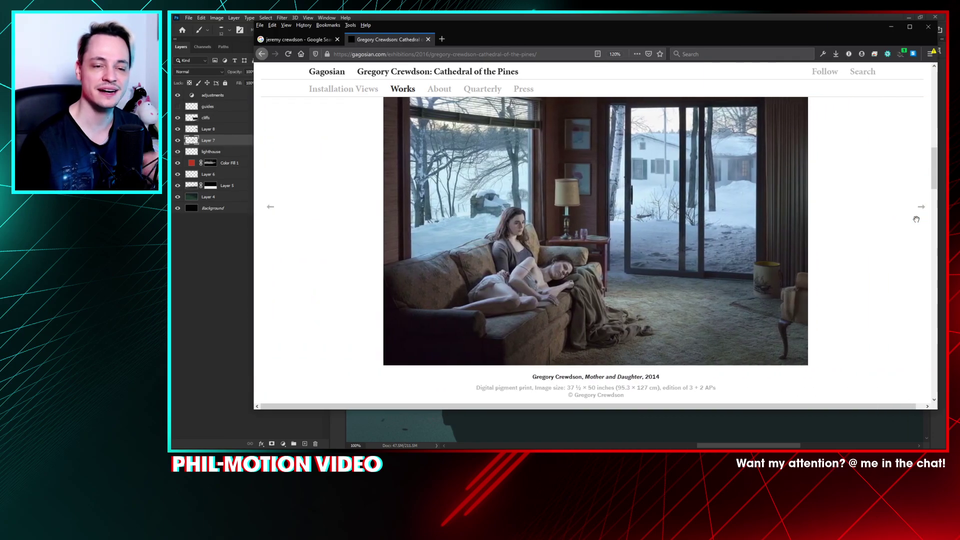
left_click(920, 216)
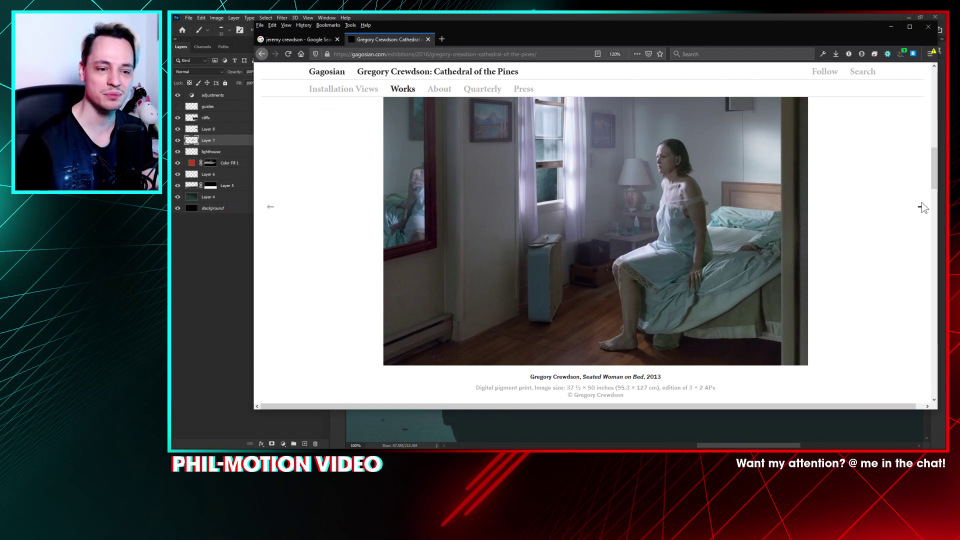
left_click(919, 207)
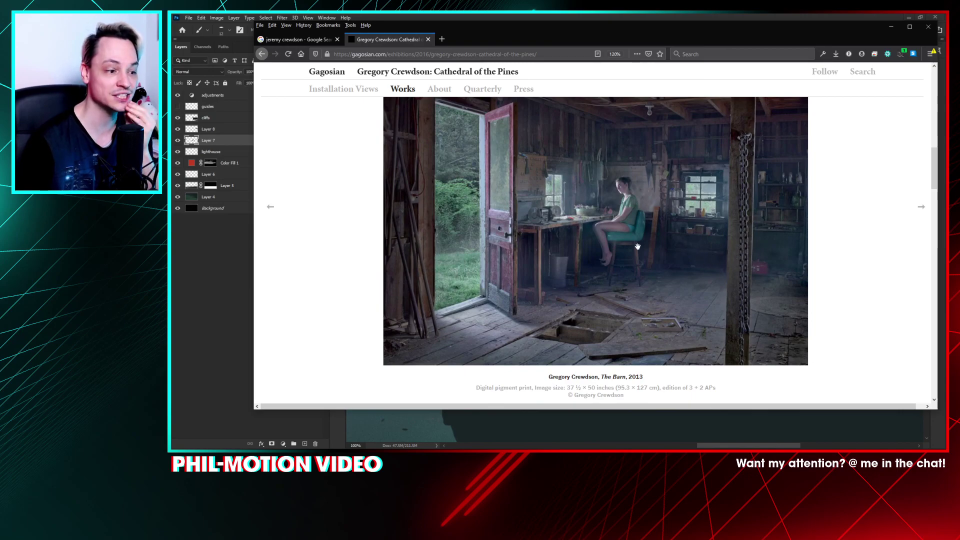
Step: Switch back to Photoshop and thicken the tip of the tentacle curling out beside the lighthouse with the Brush
left_click(891, 27)
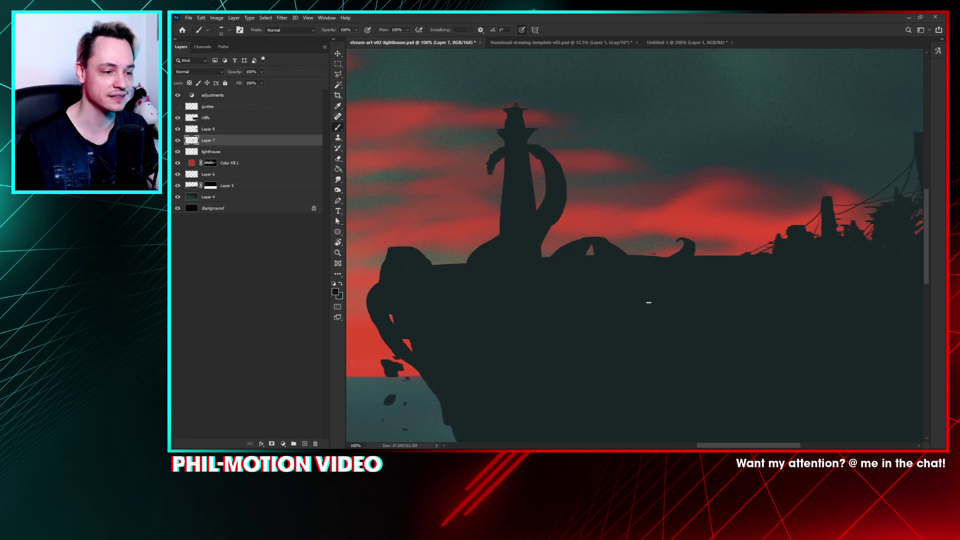
scroll(634, 249, "up", 1)
scroll(634, 248, "left", 2)
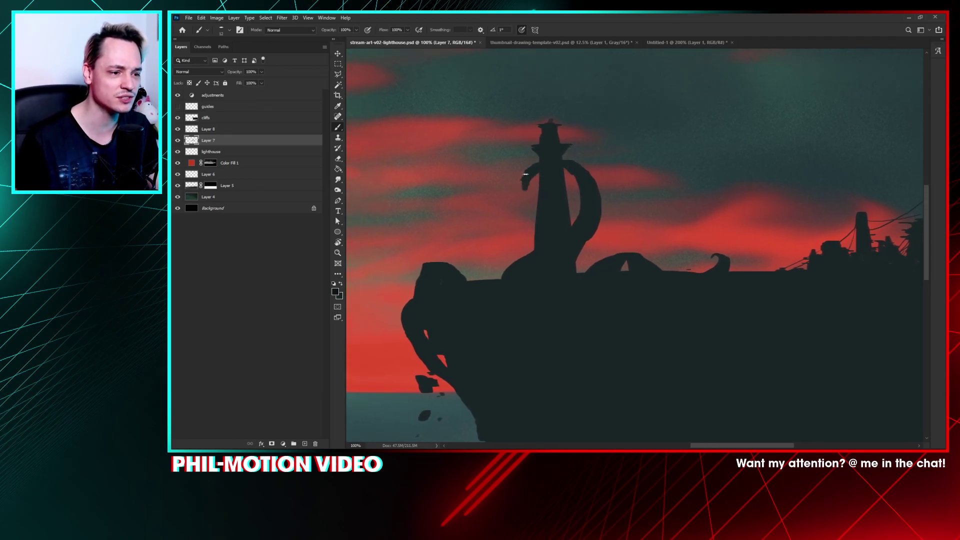
left_click_drag(522, 190, 523, 195)
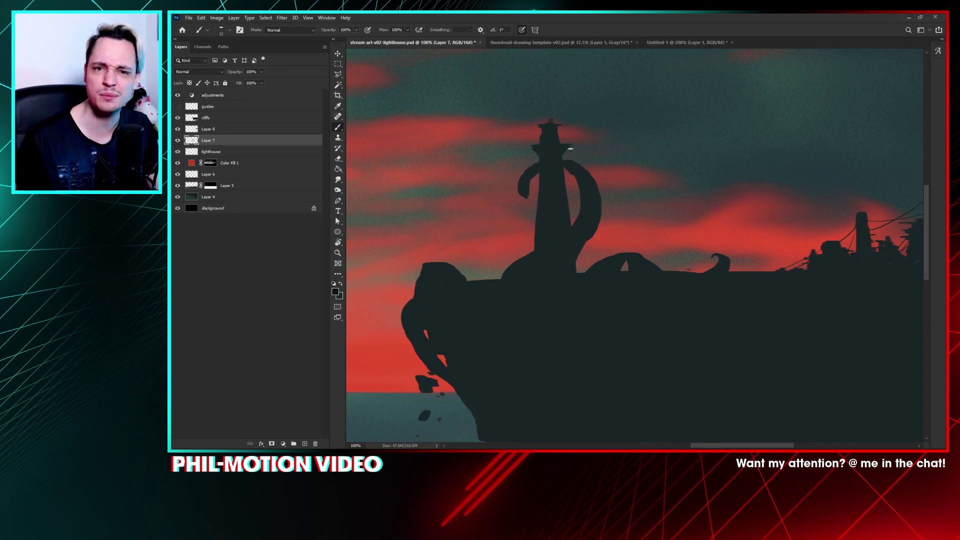
Step: Rework the debris falling from the cliff edge, erasing stray small rocks and painting new fragments closer to the larger ones
scroll(600, 225, "down", 5)
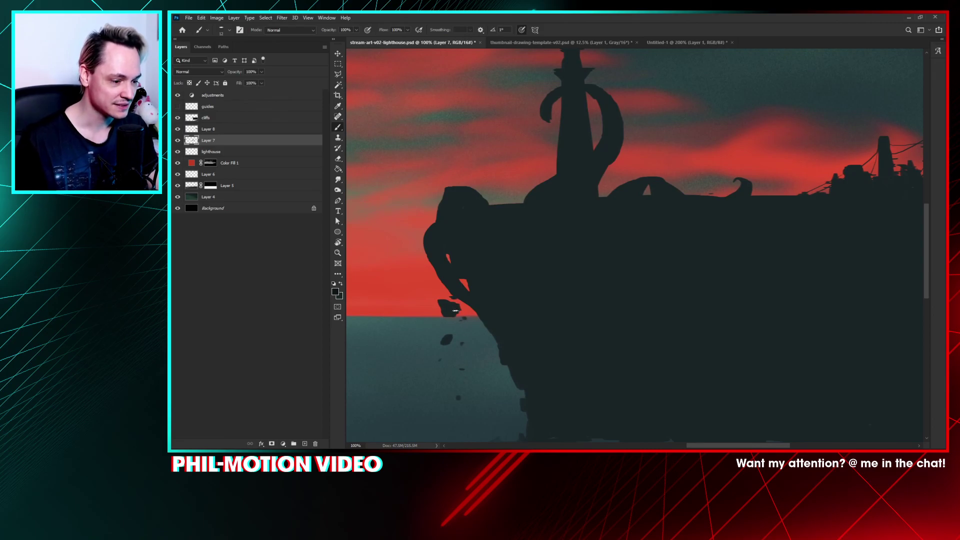
left_click_drag(459, 356, 468, 258)
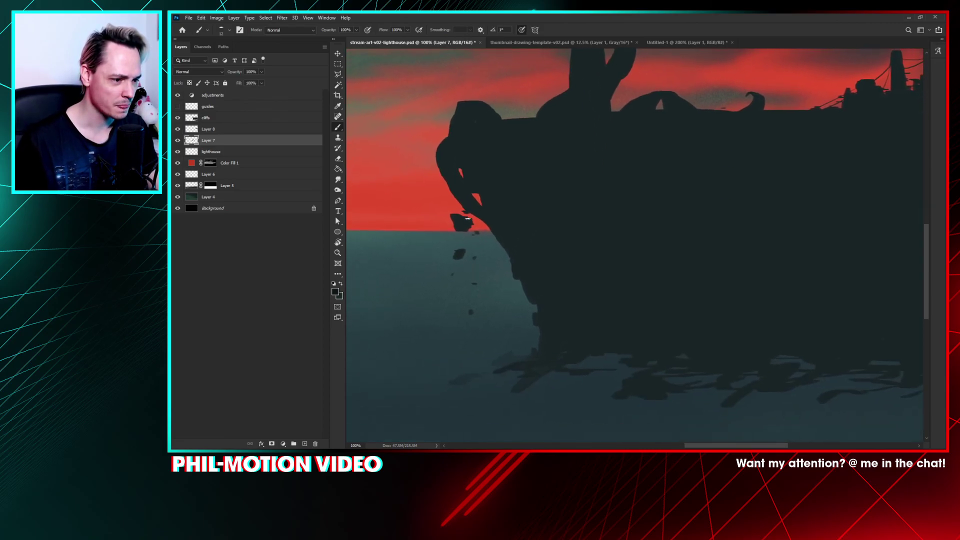
left_click(475, 257)
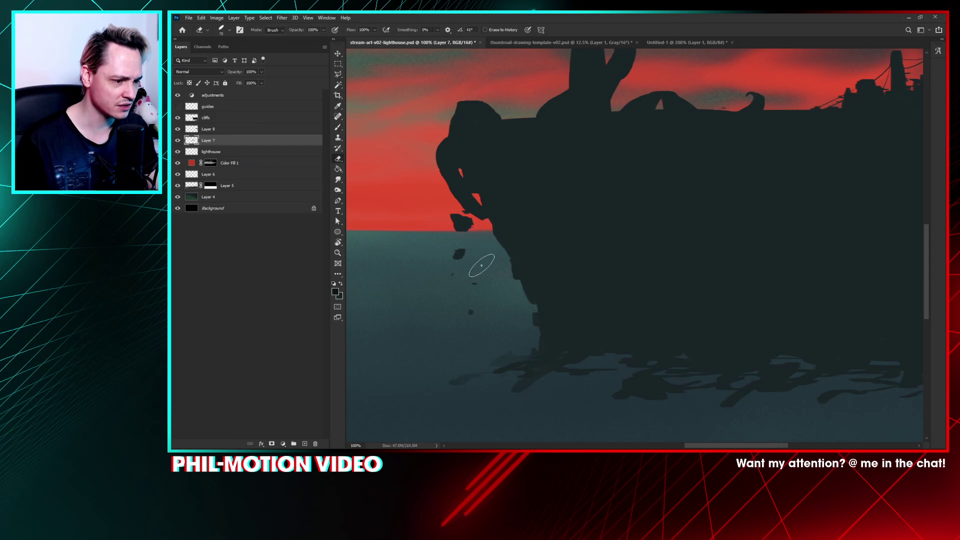
left_click(470, 313)
left_click(474, 284)
key("b")
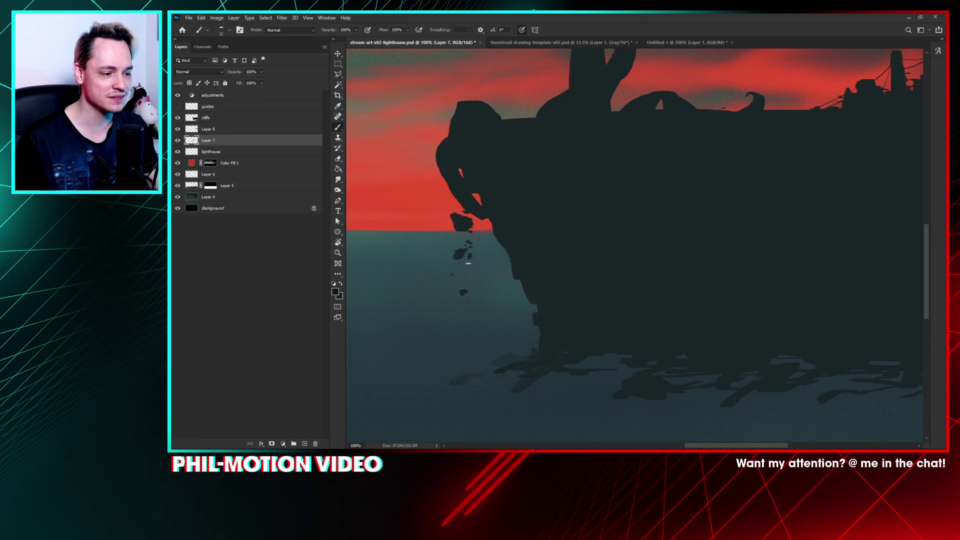
Step: Create a new empty layer directly above the cliffs layer
key("ctrl+minus")
key("ctrl+minus")
left_click_drag(519, 264, 511, 272)
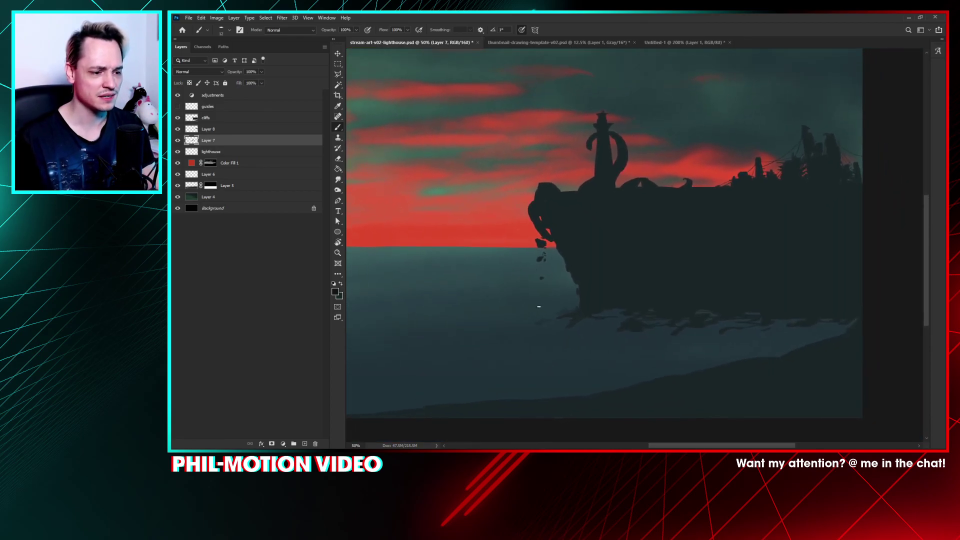
key("ctrl+minus")
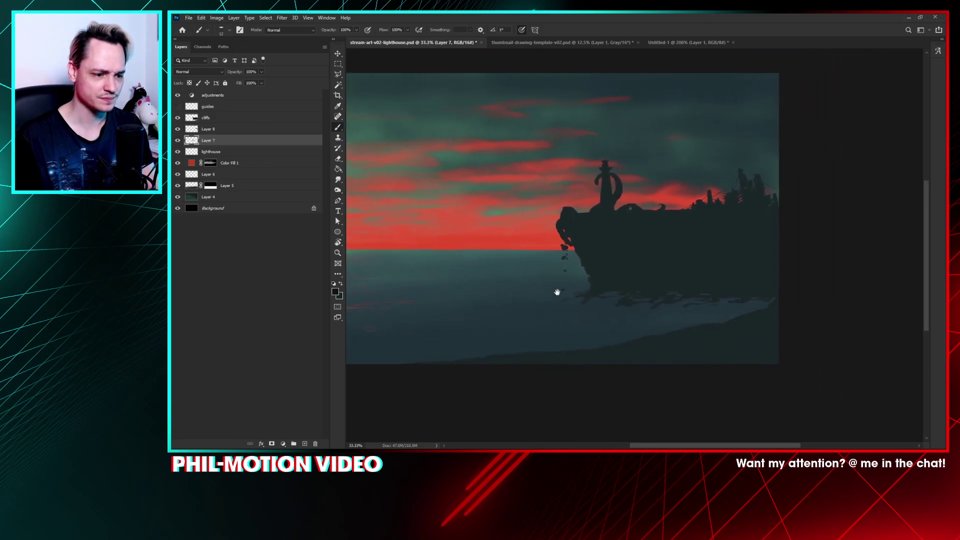
left_click_drag(557, 292, 611, 281)
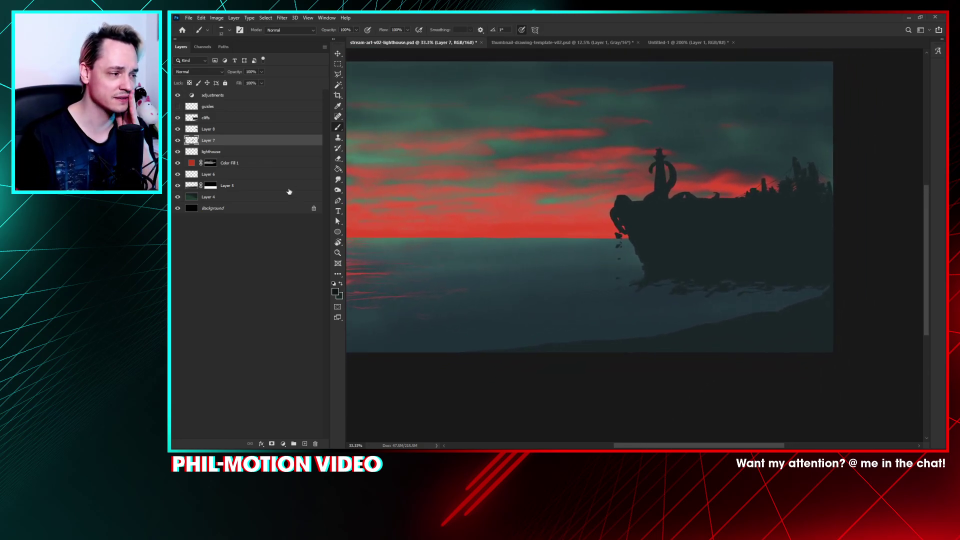
left_click(214, 119)
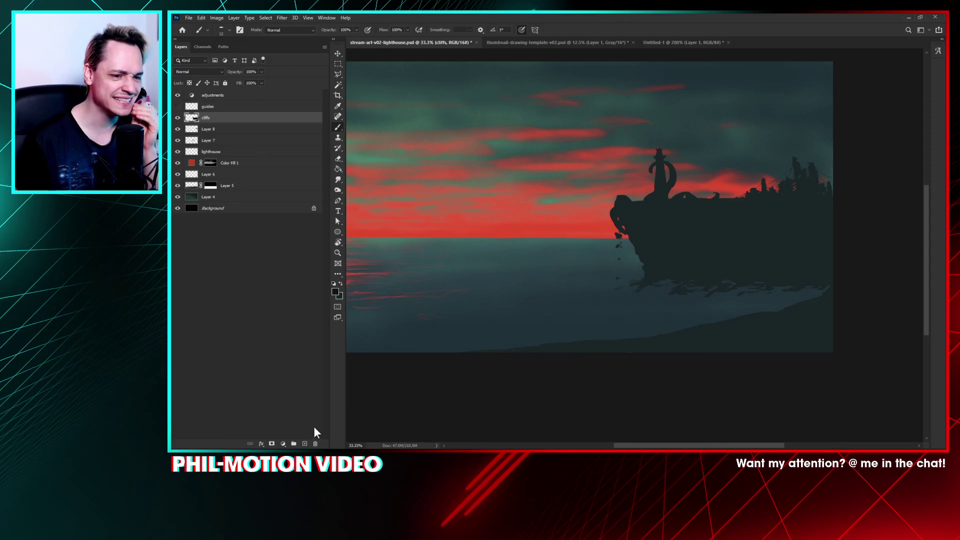
left_click_drag(502, 289, 499, 243)
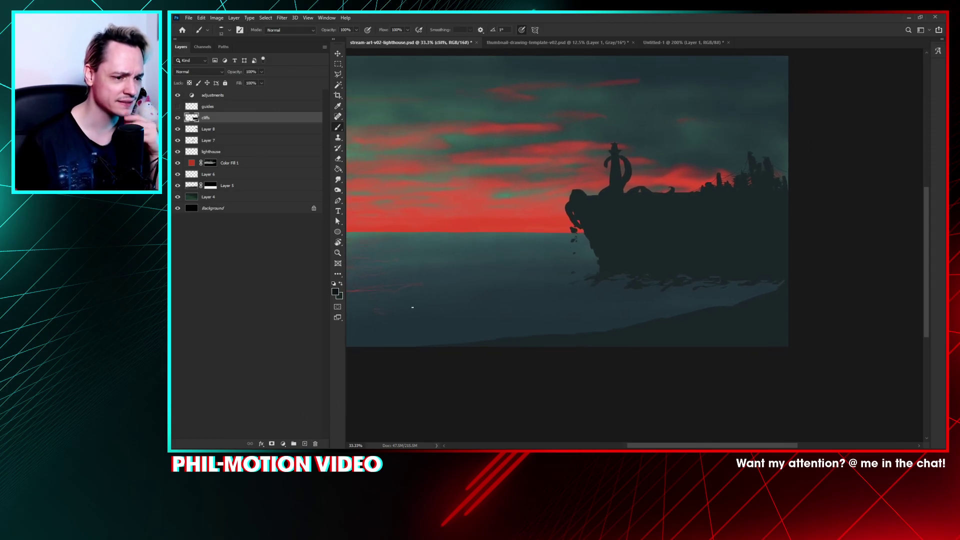
left_click(305, 443)
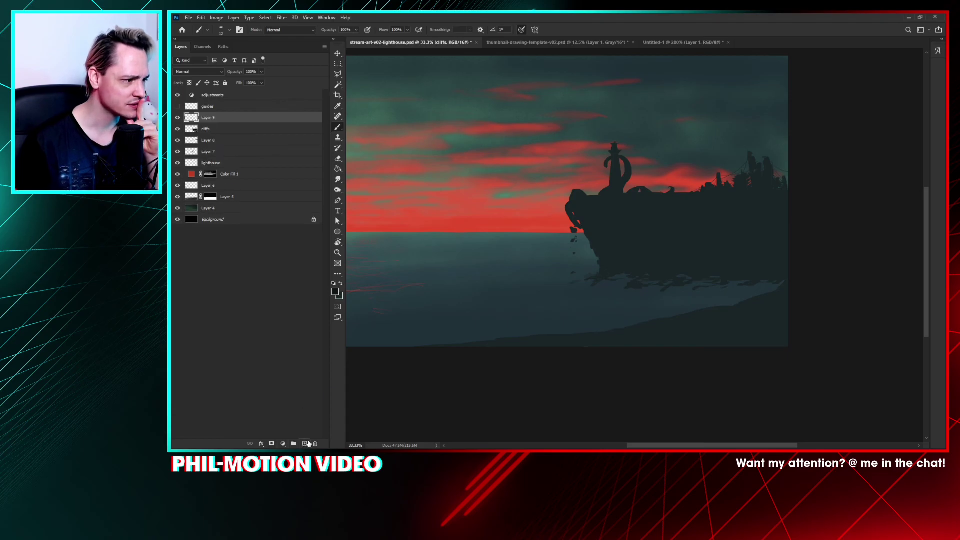
Step: Choose the Charcoal 5 brush preset at 209 px for painting on the new layer
right_click(550, 309)
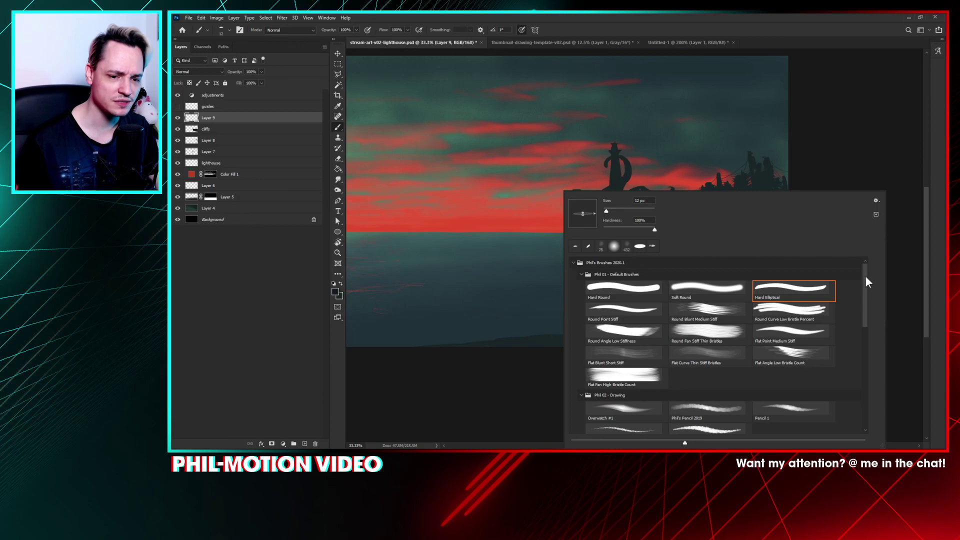
left_click_drag(866, 281, 864, 360)
left_click(718, 286)
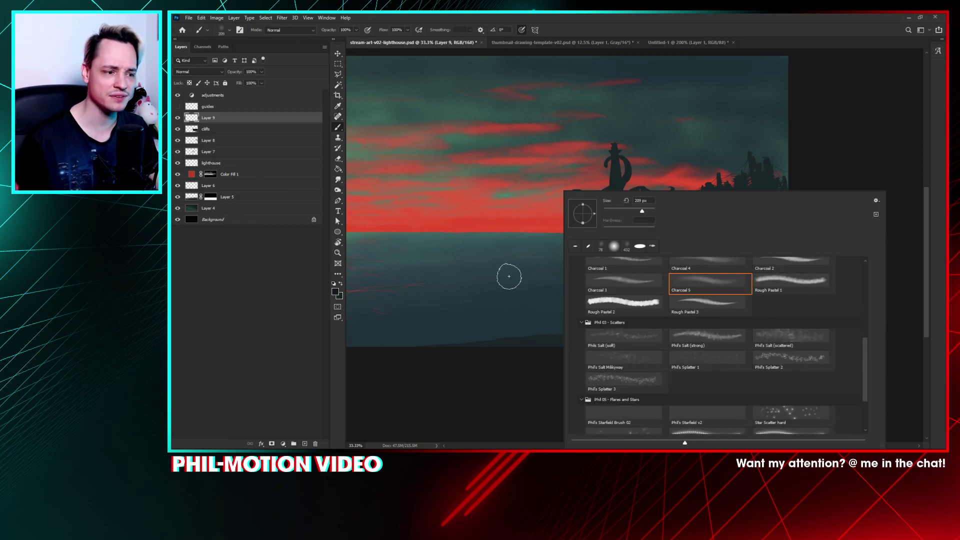
key("Return")
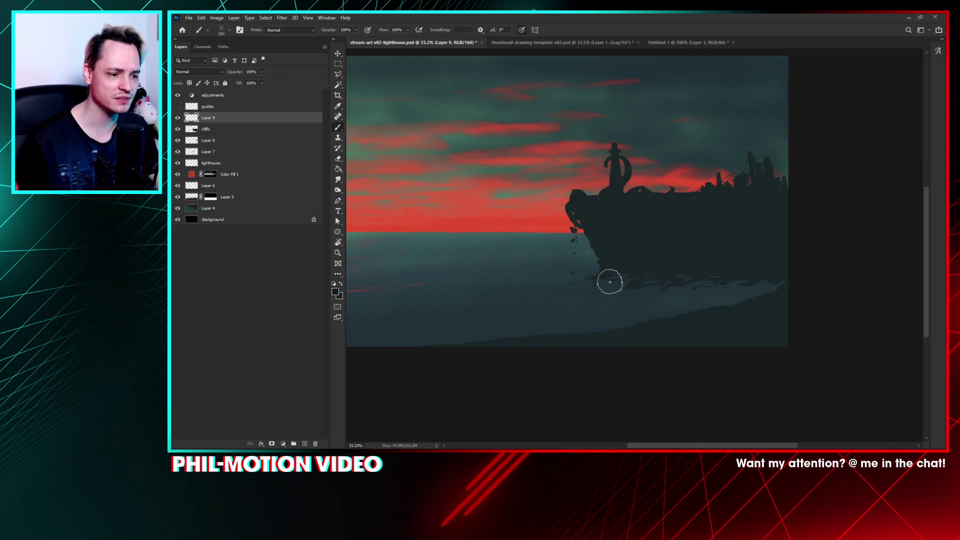
Step: Paint soft bluish haze over the lower cliff and its waterline on the new layer with an enlarged Charcoal 5 brush
left_click(176, 99)
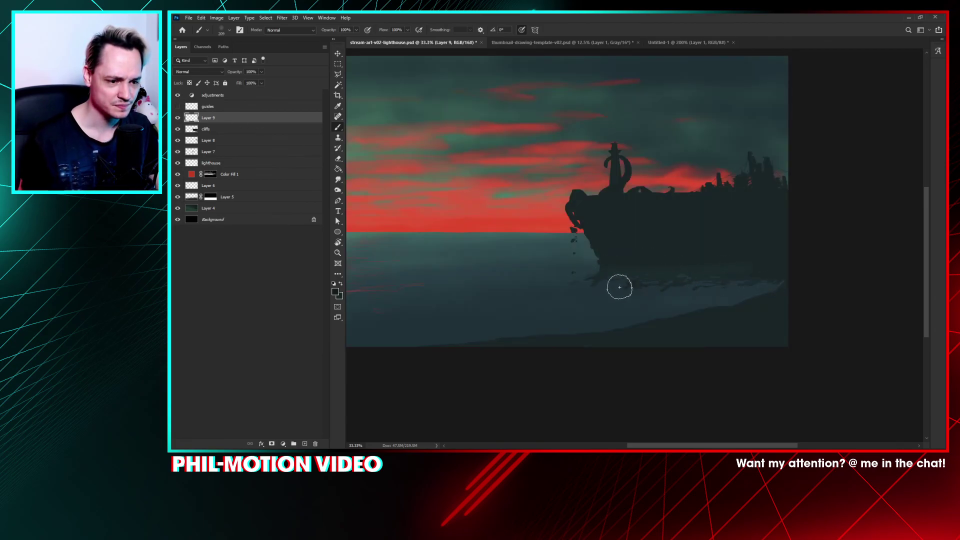
right_click(710, 243)
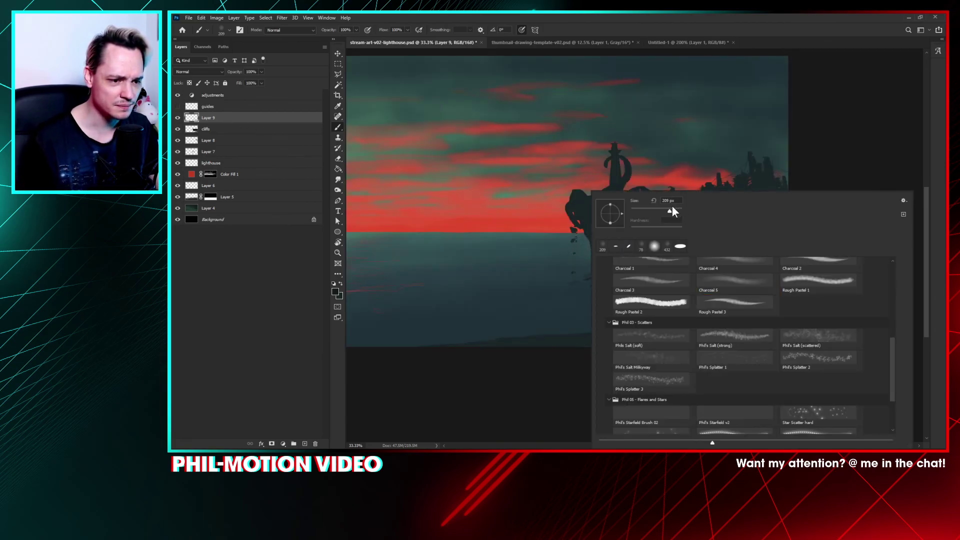
left_click(734, 282)
left_click(493, 283)
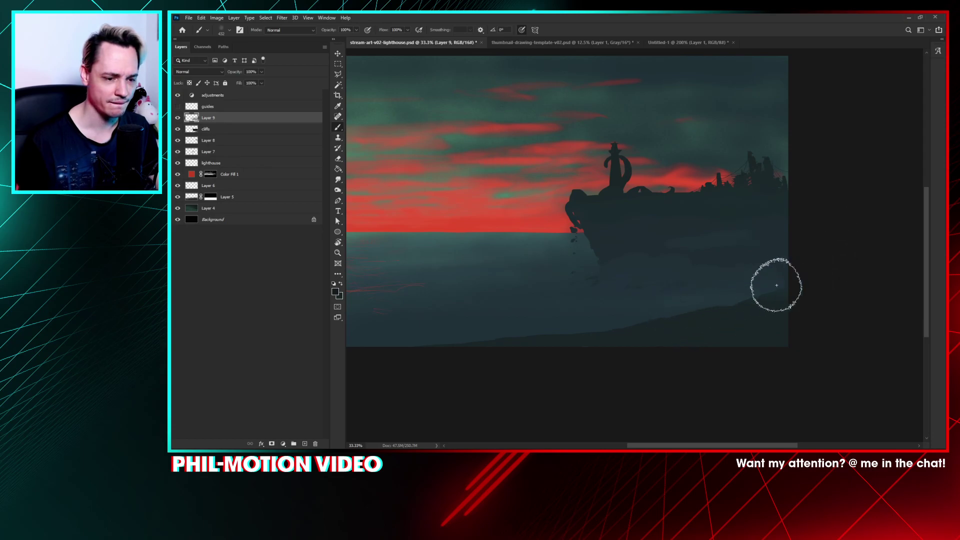
left_click_drag(596, 261, 749, 262)
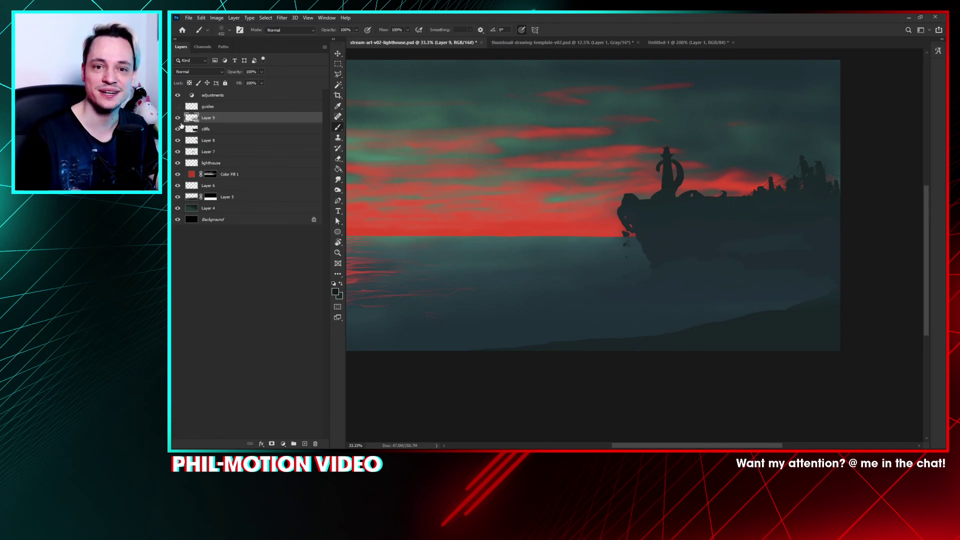
scroll(737, 307, "up", 1)
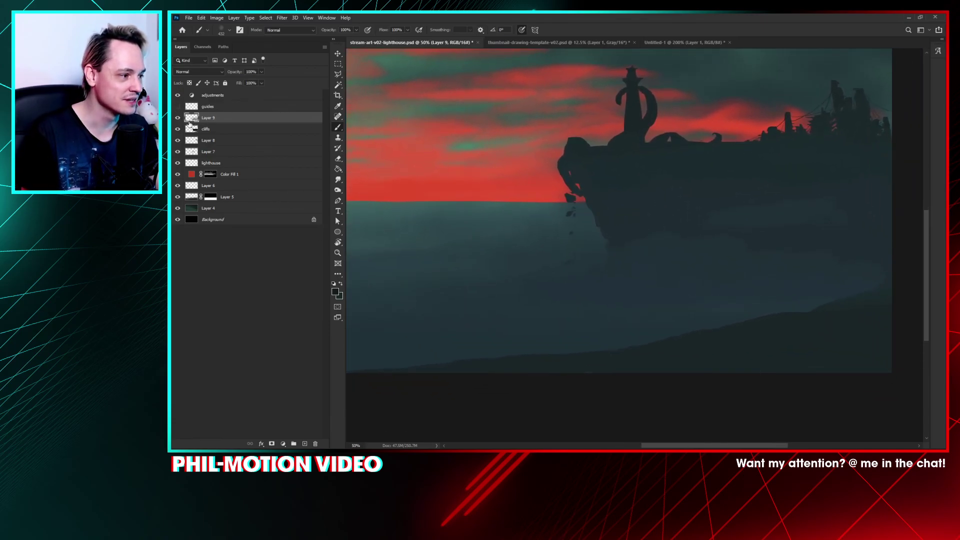
Step: Compare the cliff with and without the haze, hide the haze layer, and add a new empty layer between it and the cliffs layer
left_click(178, 118)
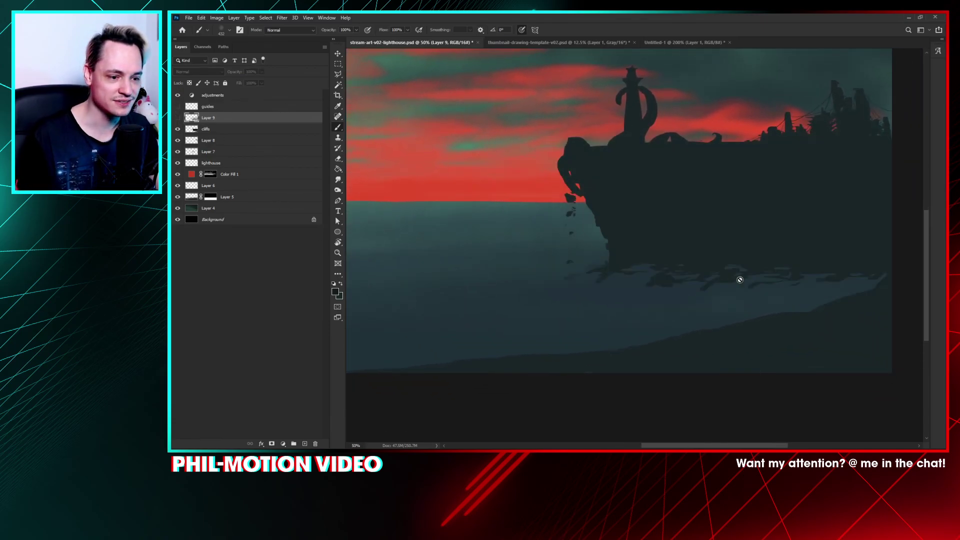
left_click(178, 118)
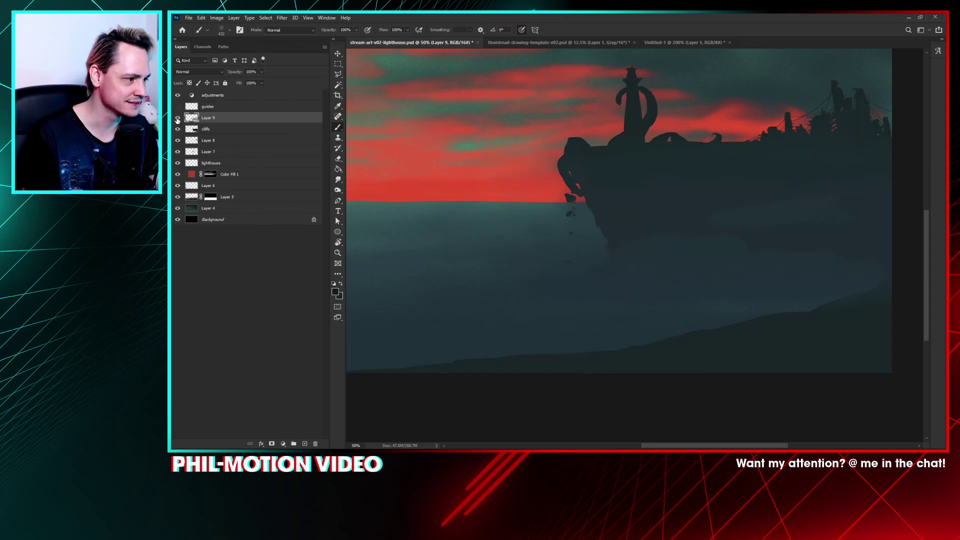
left_click(178, 118)
left_click(305, 443)
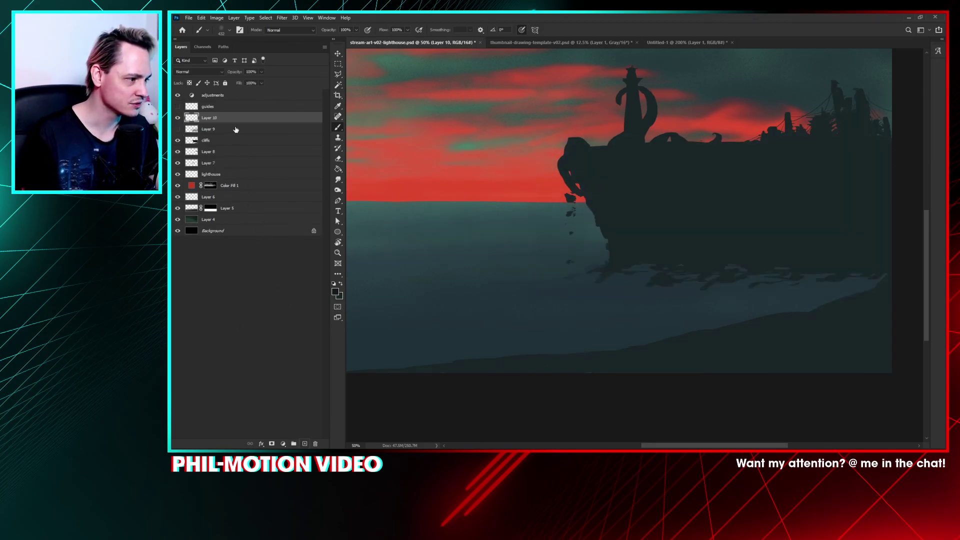
key("ctrl+bracketleft")
Step: Examine the waves and rocks at the cliff base in the lighthouse reference photo, enlarged to 400%, and return to the seascape
left_click(673, 43)
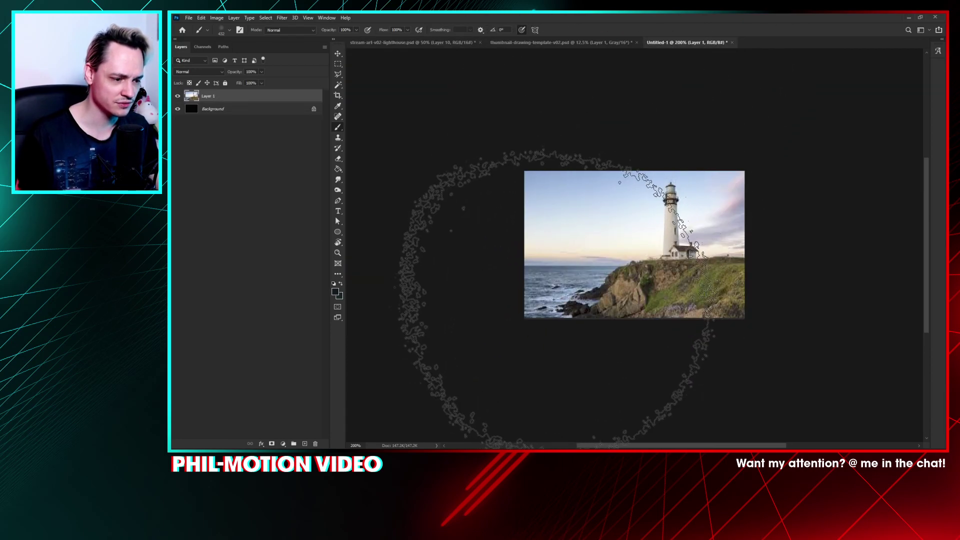
key("ctrl+d")
key("m")
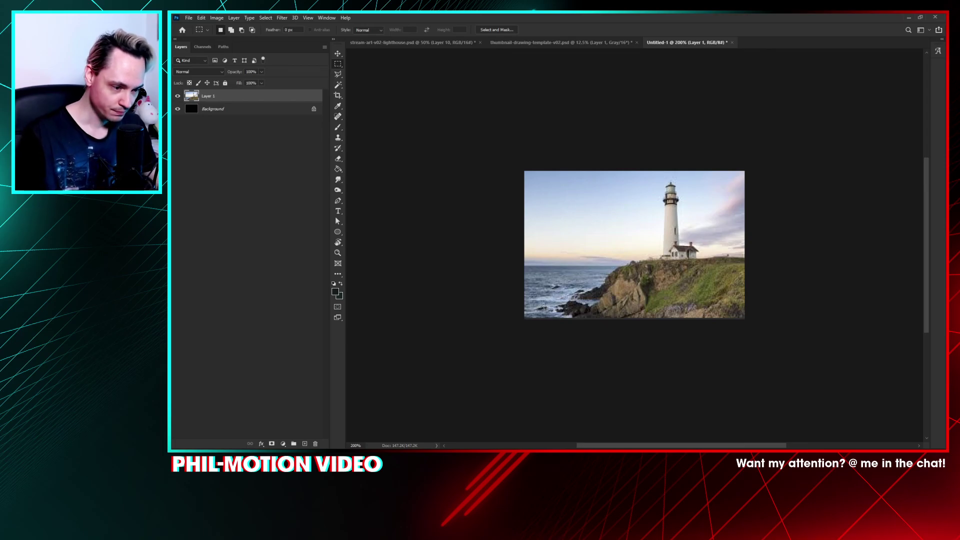
key("ctrl+plus")
key("ctrl+plus")
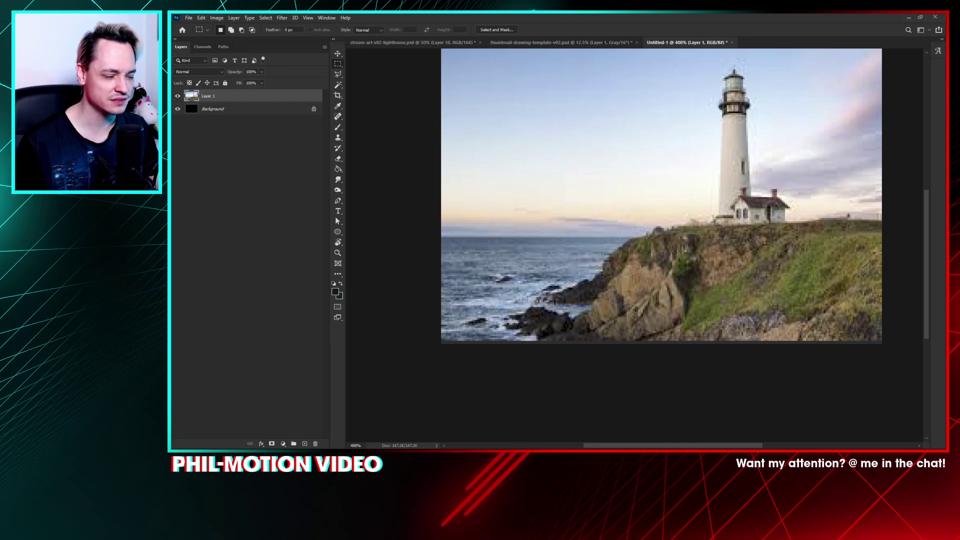
left_click(567, 43)
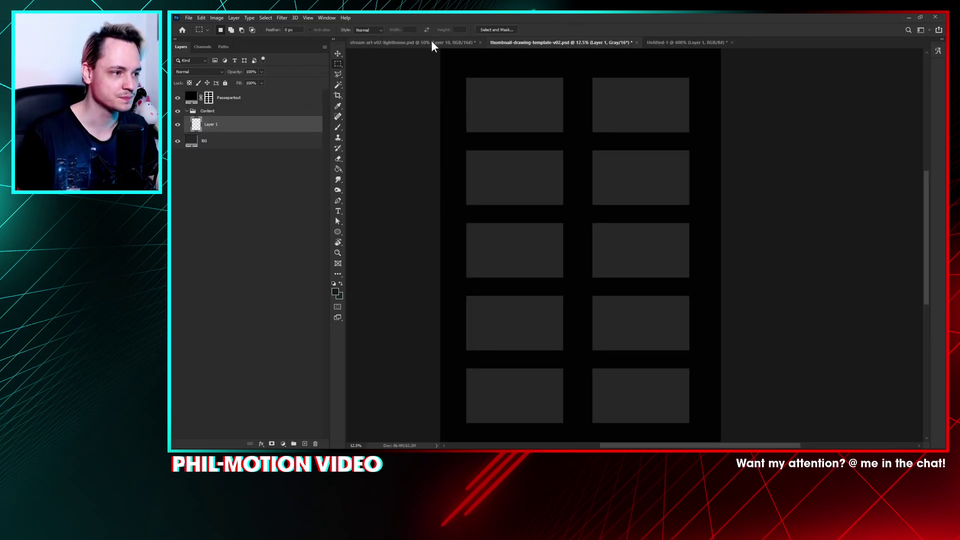
left_click(431, 43)
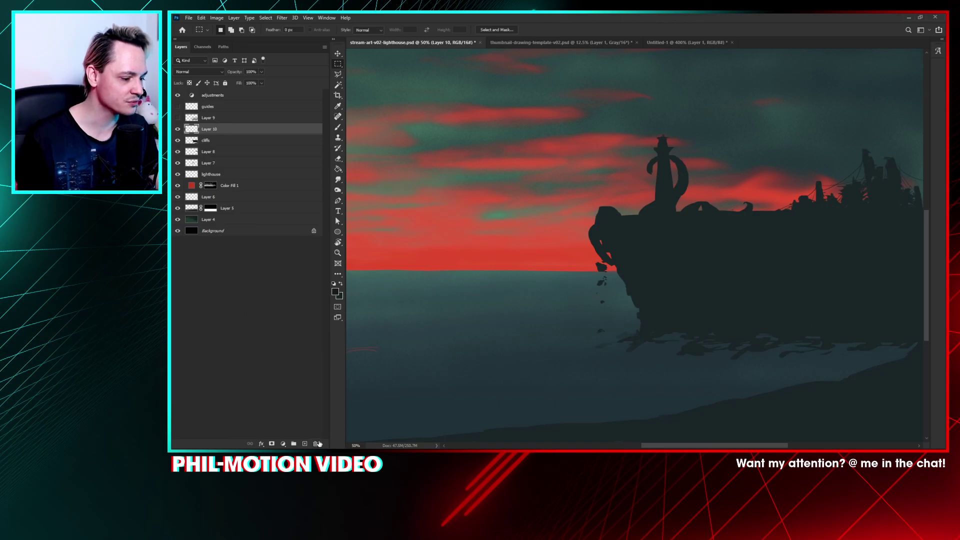
Step: Sample a muted blue-green from the sea and choose the Charcoal 2 brush preset for painting on the new layer
key("i")
left_click(545, 294)
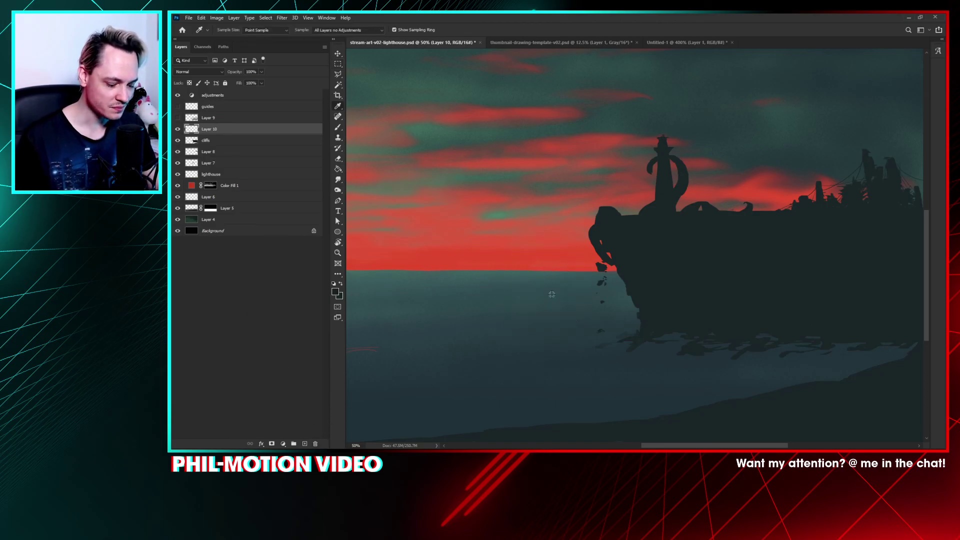
left_click(649, 325)
key("b")
right_click(536, 293)
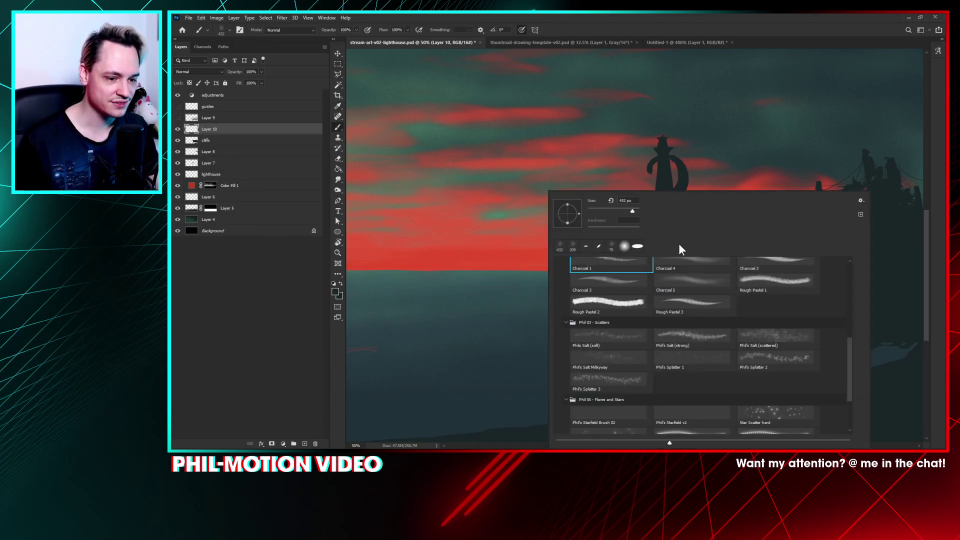
left_click_drag(847, 357, 849, 331)
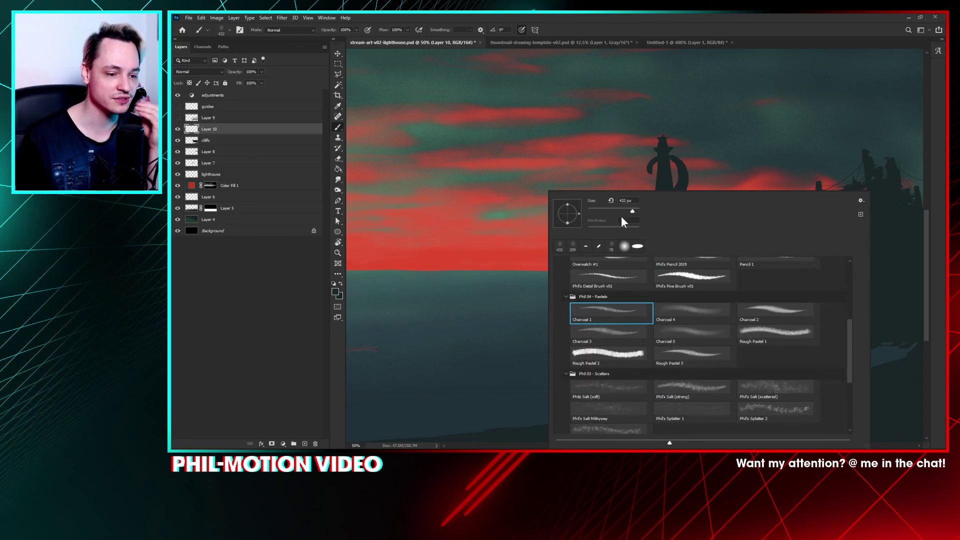
left_click(764, 308)
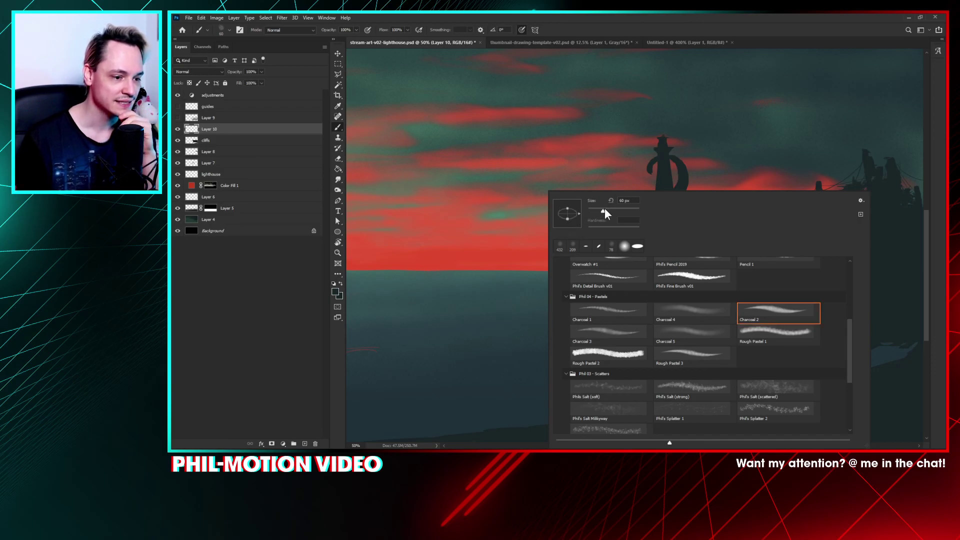
left_click(495, 310)
Step: Paint light blue-green foam and splashes along the waterline at the foot of the cliff
mouse_move(656, 346)
left_mouse_down()
mouse_move(637, 341)
mouse_move(710, 345)
mouse_move(680, 343)
left_mouse_up()
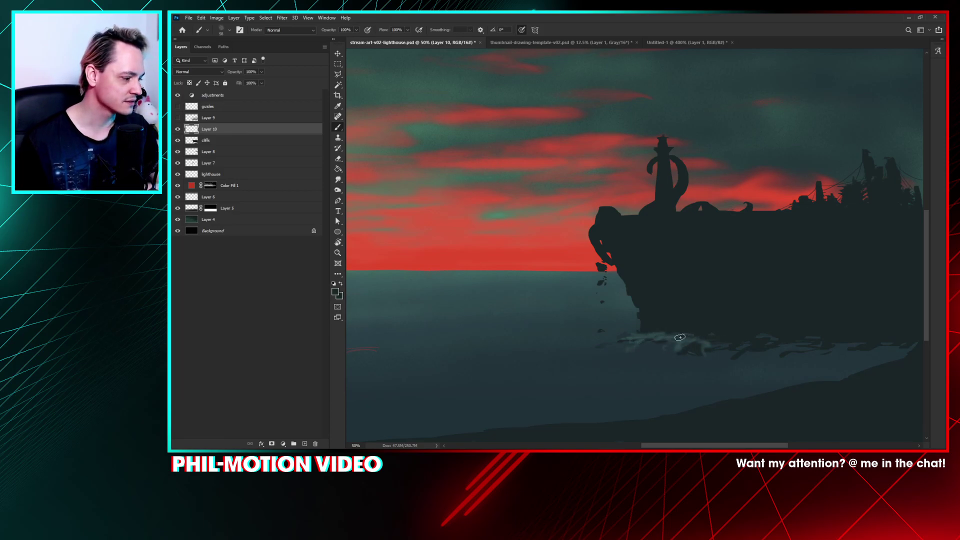
left_click_drag(720, 317, 684, 292)
scroll(684, 292, "down", 2)
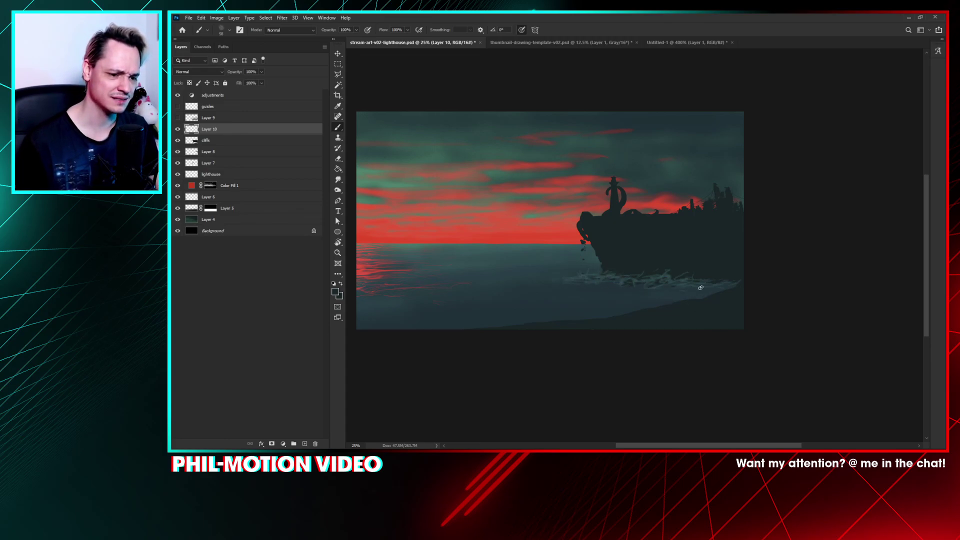
Step: Soften the foam with the Smudge tool at 50% strength, add more wave strokes below the cliff, and blend them too
key("r")
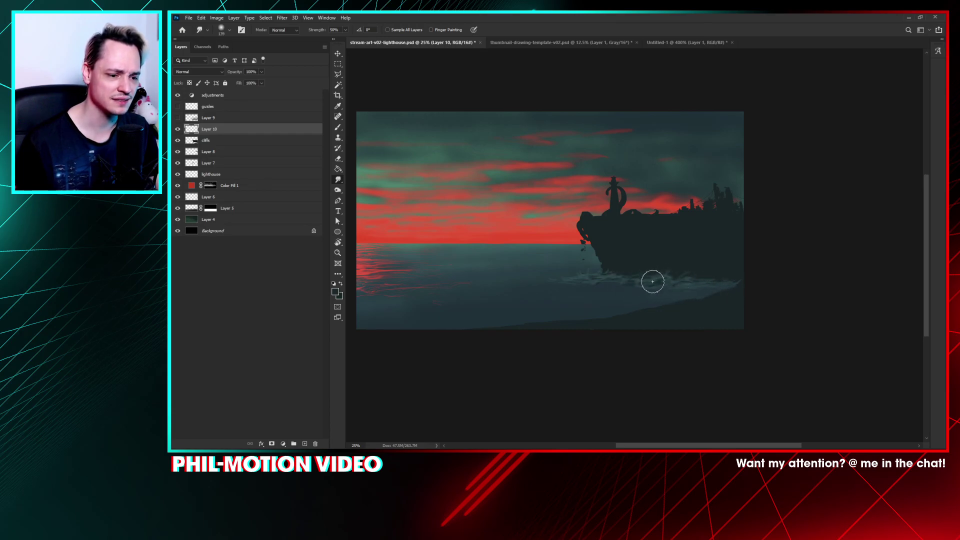
key("b")
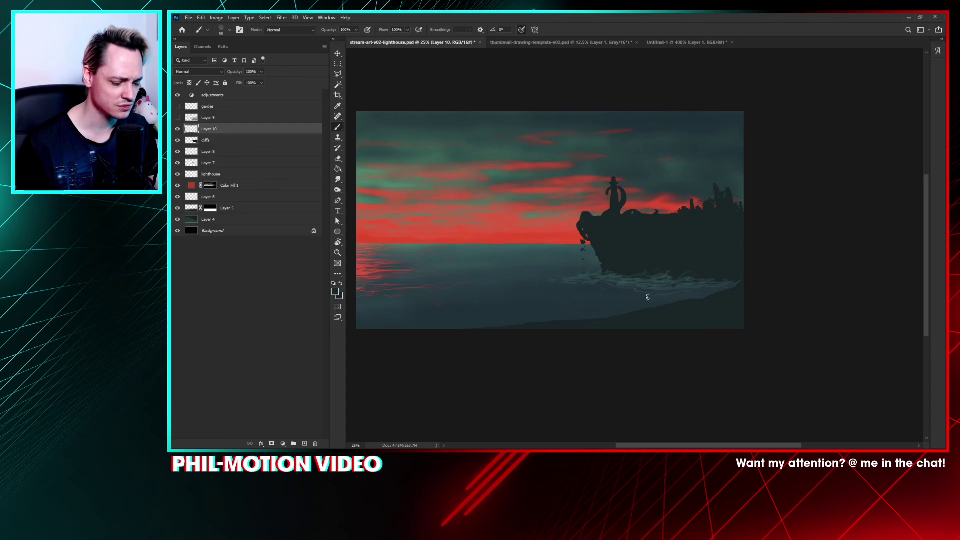
key("r")
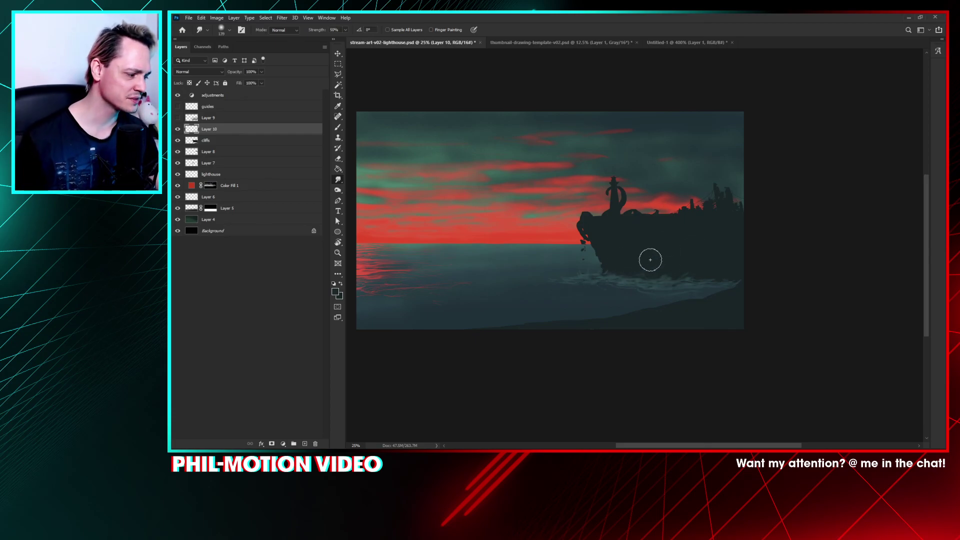
mouse_move(650, 259)
left_mouse_down()
mouse_move(647, 246)
mouse_move(679, 241)
left_mouse_up()
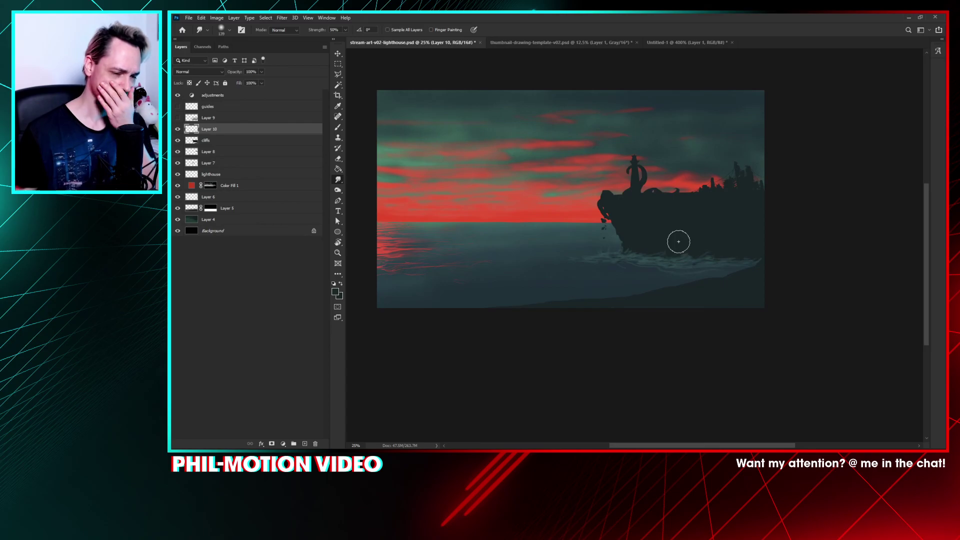
Step: Extend the foam strokes around the cliff's seaward corner and compare the water with the foam layer hidden and shown
key("ctrl+plus")
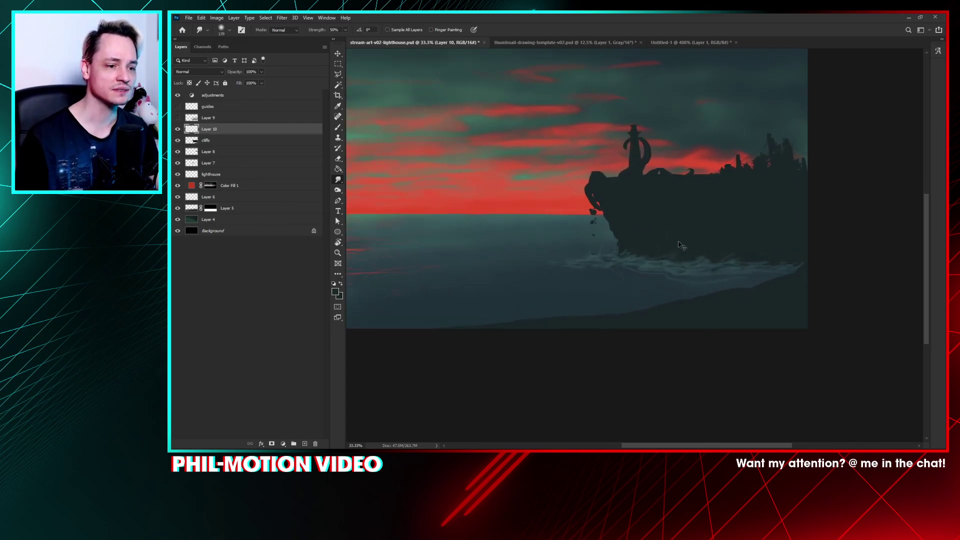
key("ctrl+plus")
left_click_drag(636, 303, 639, 280)
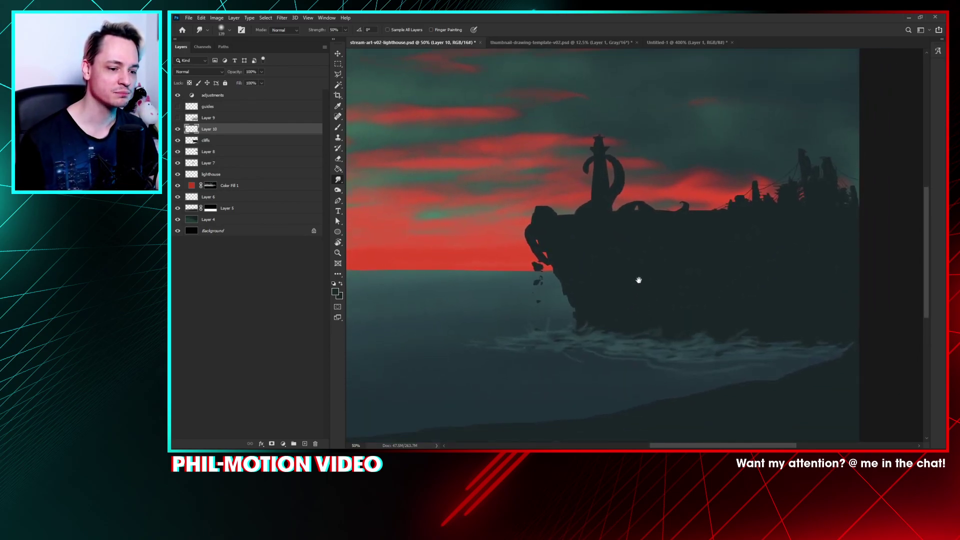
key("ctrl+minus")
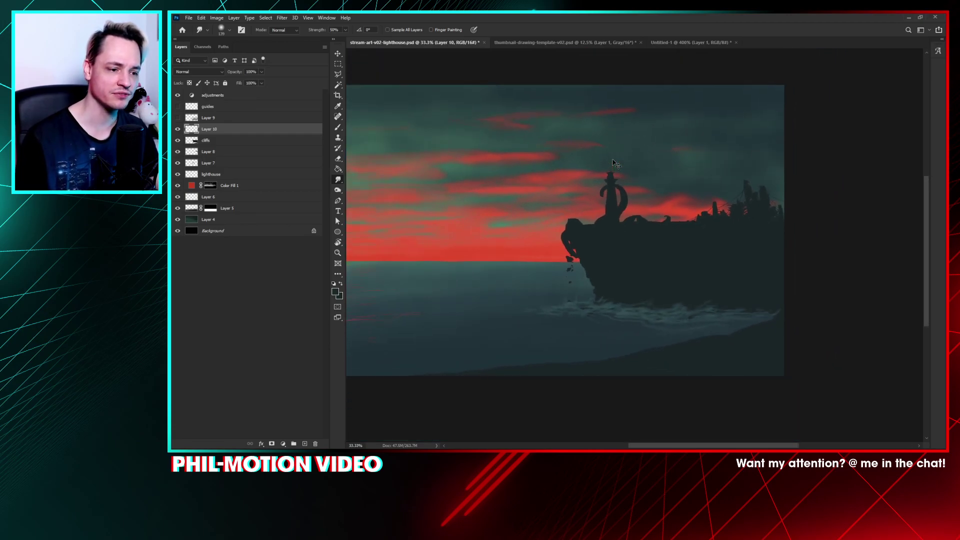
key("ctrl+minus")
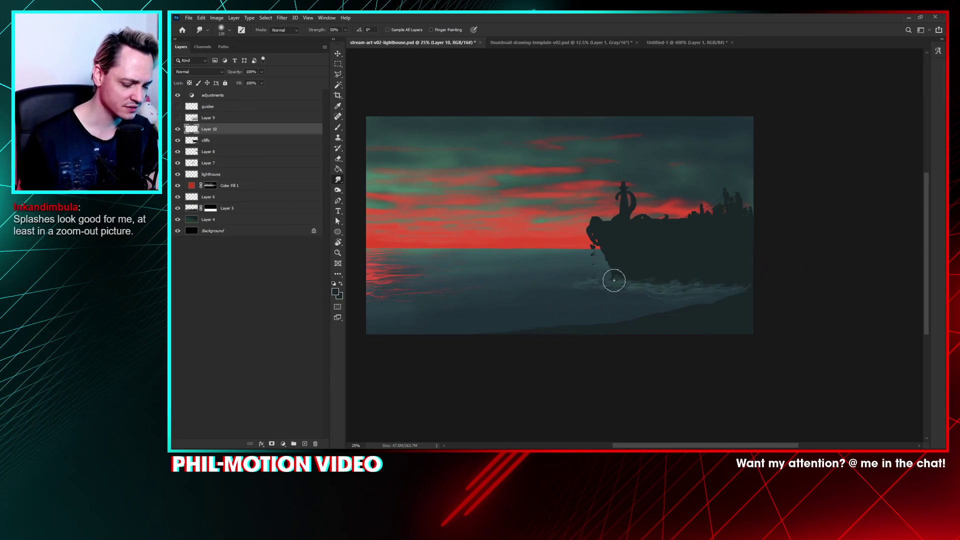
key("b")
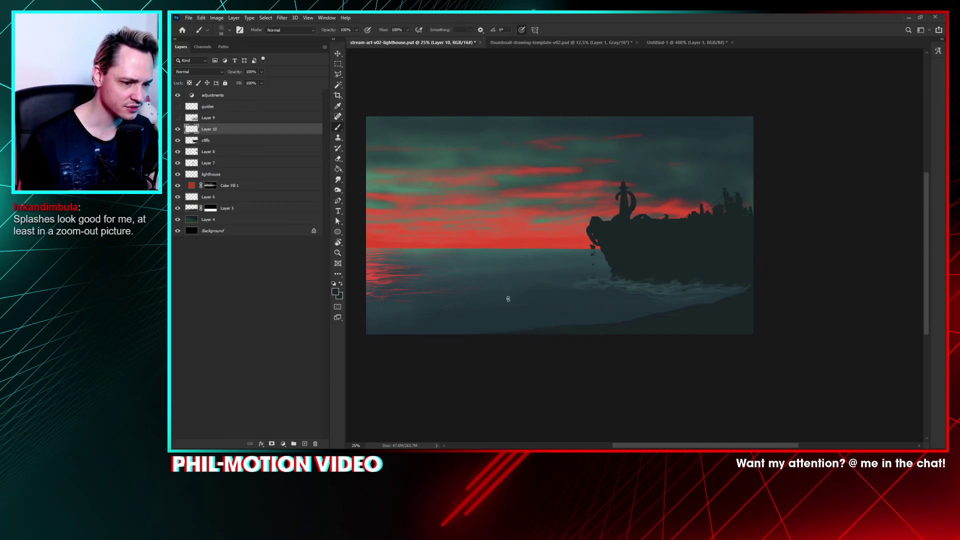
left_click(177, 130)
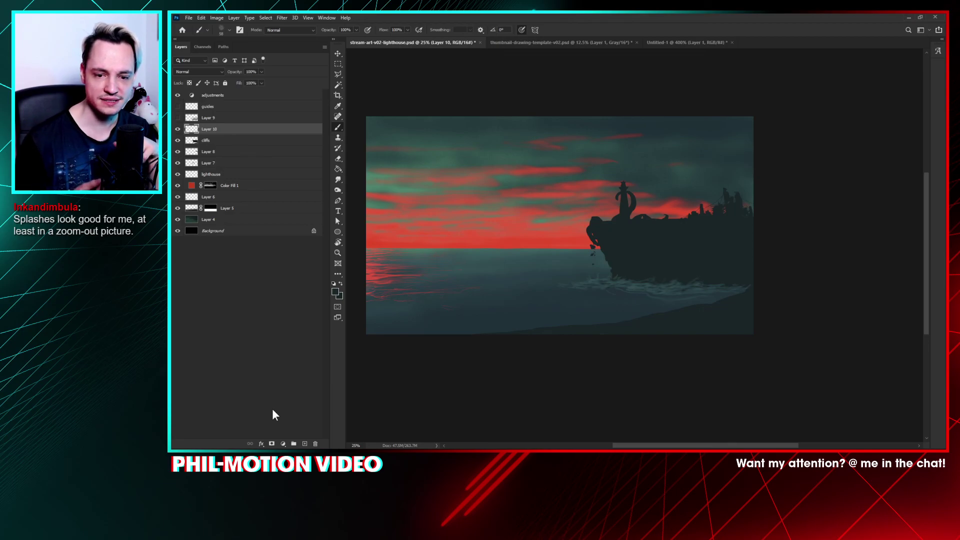
Step: Examine how the foam and the cliff silhouette read from thumbnail size up to a close view
key("ctrl+minus")
key("ctrl+minus")
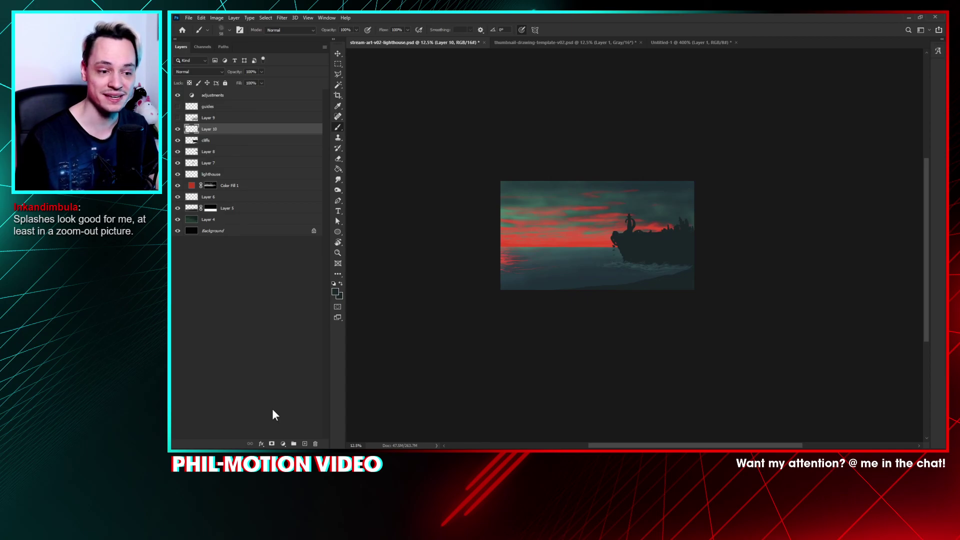
key("ctrl+minus")
key("ctrl+minus")
key("ctrl+plus")
key("ctrl+plus")
key("ctrl+plus")
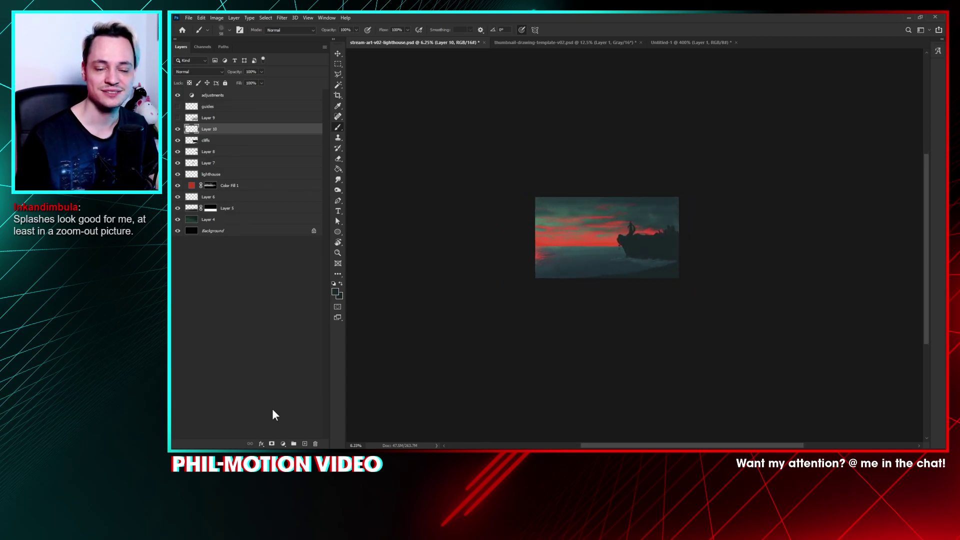
key("ctrl+plus")
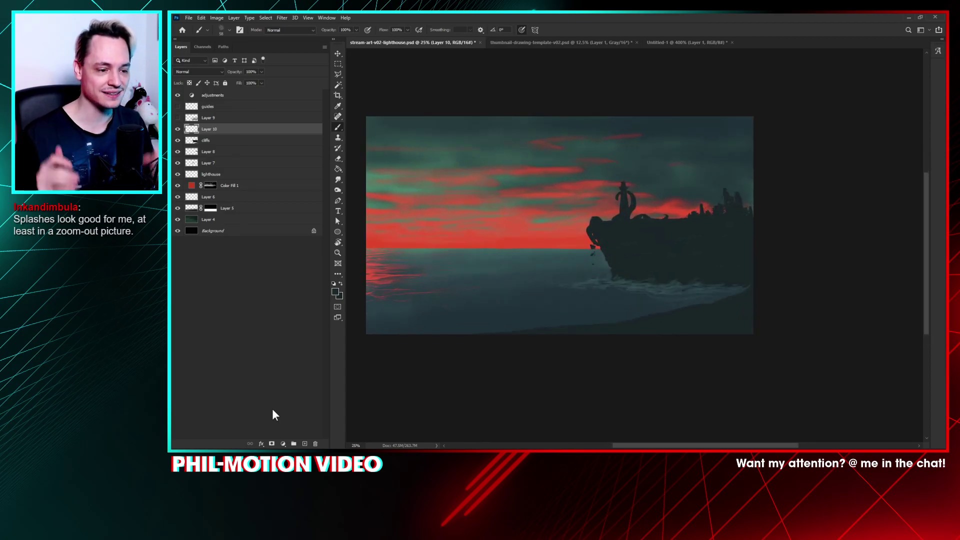
key("ctrl+plus")
key("ctrl+plus")
left_click_drag(597, 210, 562, 85)
key("ctrl+minus")
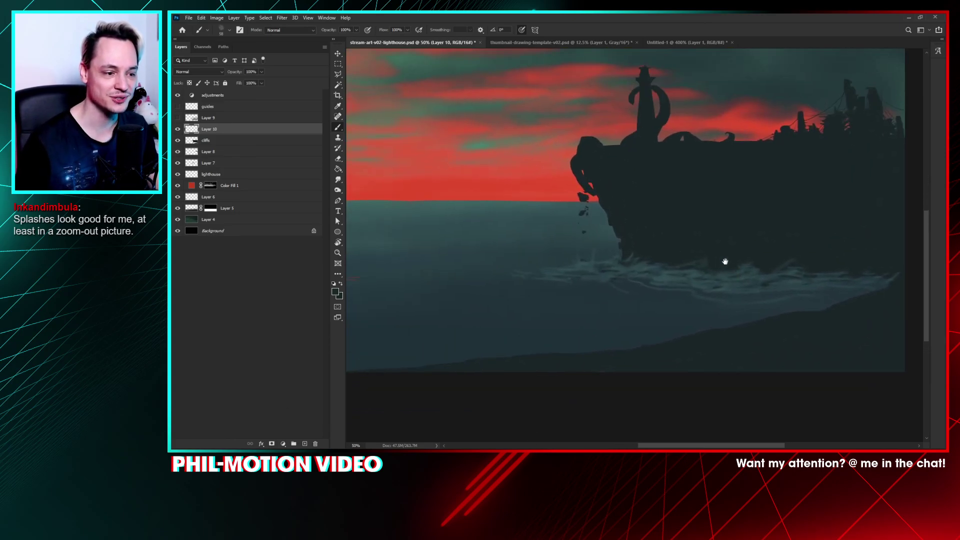
left_click_drag(603, 237, 638, 254)
key("ctrl+minus")
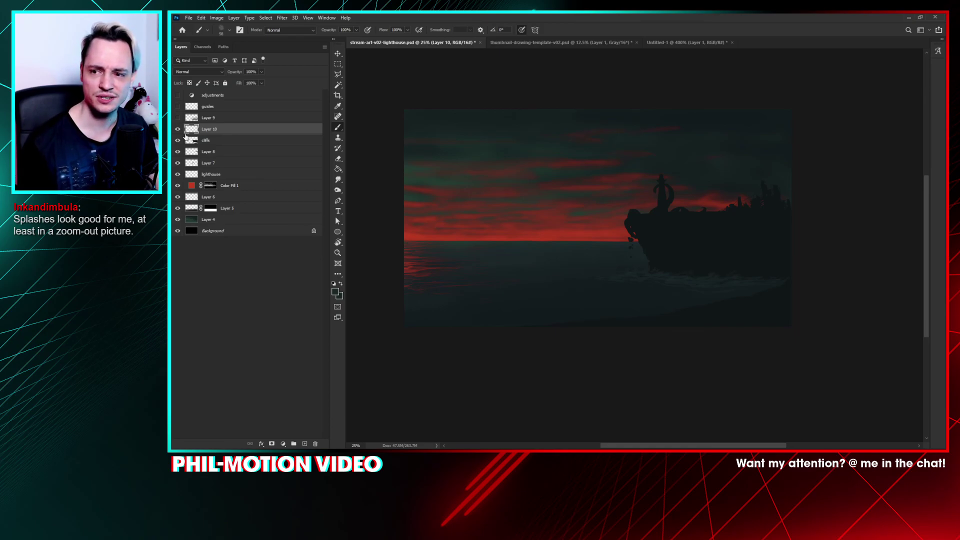
Step: Create a new empty layer directly above the guides layer
left_click_drag(562, 203, 553, 201)
key("ctrl+plus")
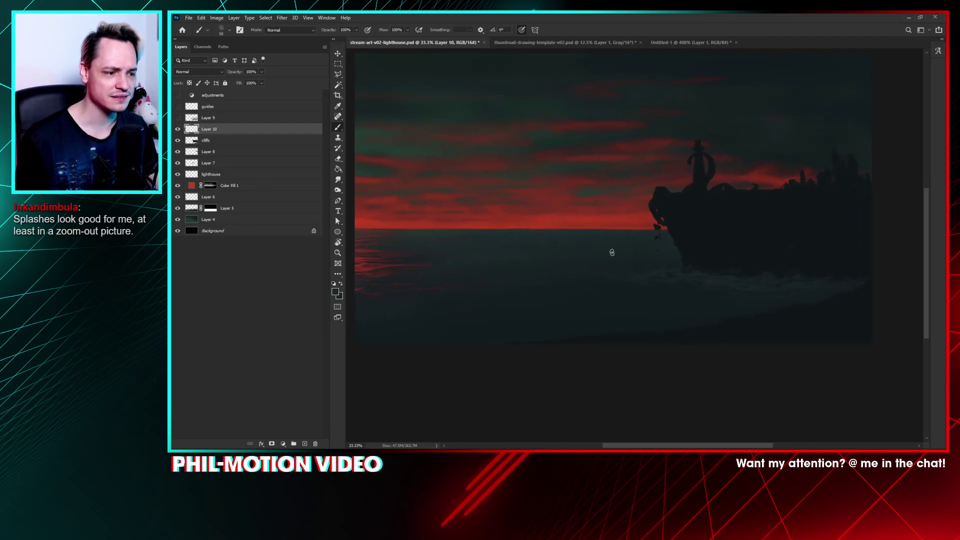
left_click_drag(792, 273, 658, 275)
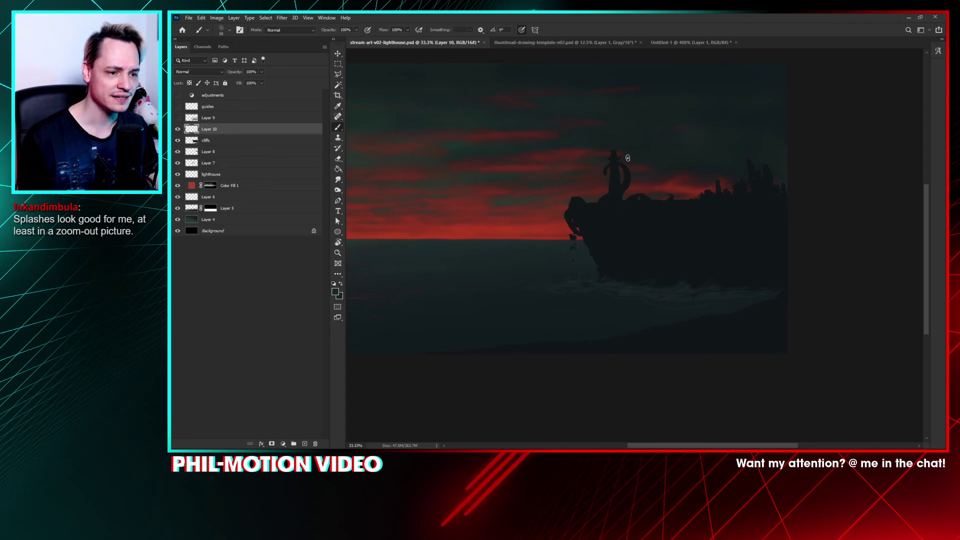
left_click(211, 107)
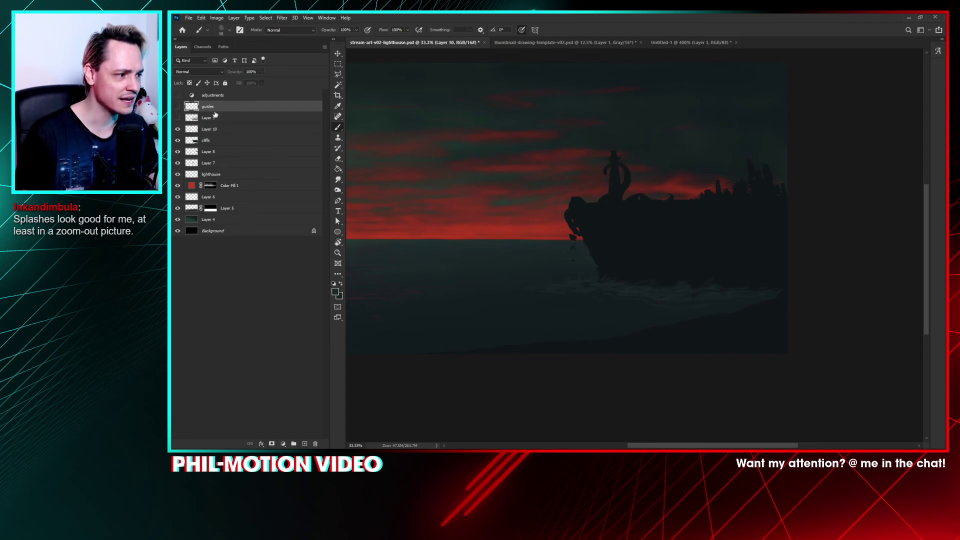
left_click(305, 444)
Step: Set the foreground colour to a pure-hue version of the sunset red sampled near the horizon, #c00505 with hue 0
left_click(335, 291)
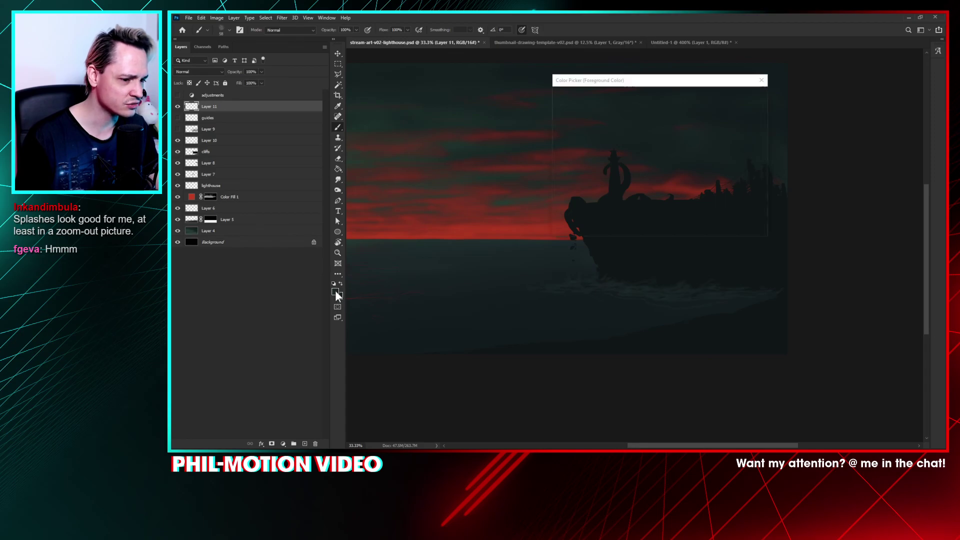
left_click(472, 231)
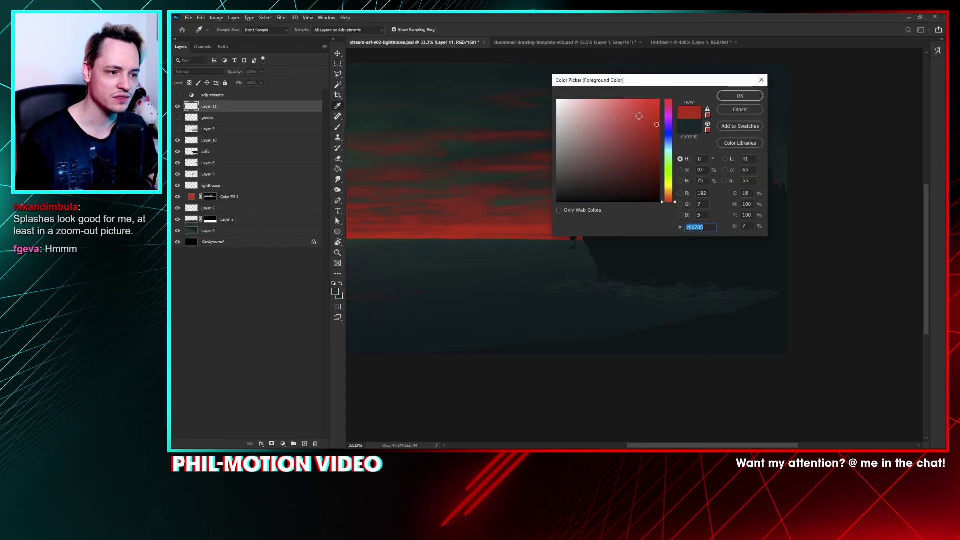
left_click(669, 110)
left_click_drag(669, 109, 669, 99)
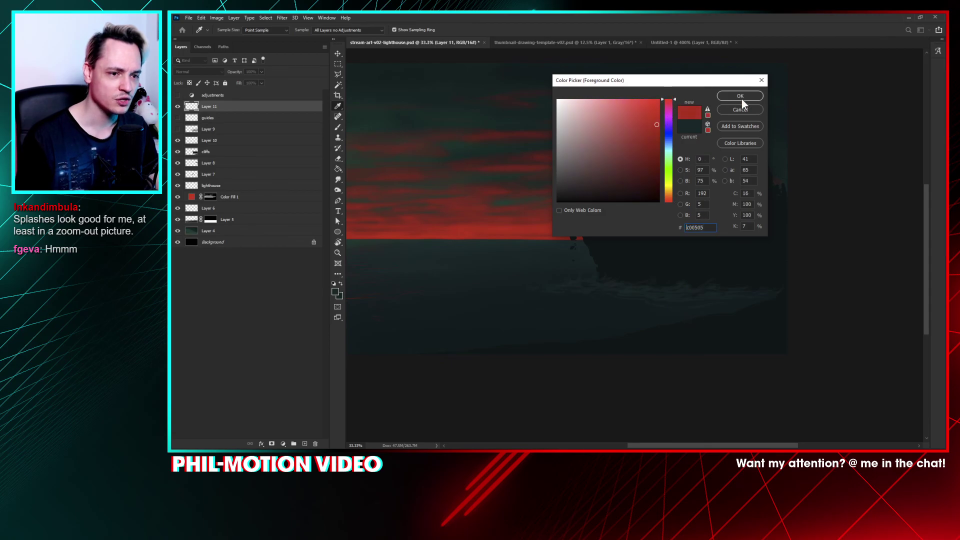
left_click(735, 96)
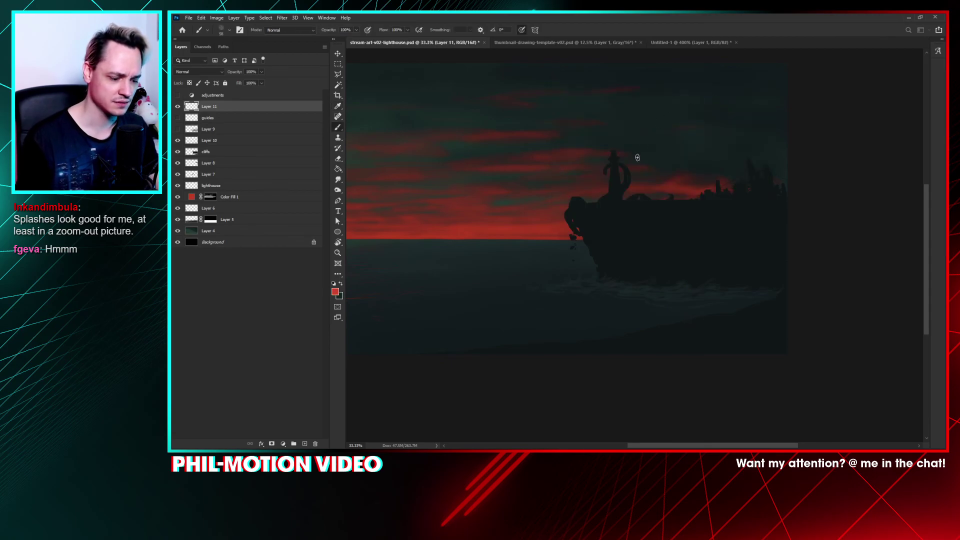
Step: Paint a small red light in the lantern room of the lighthouse
scroll(609, 146, "up", 2)
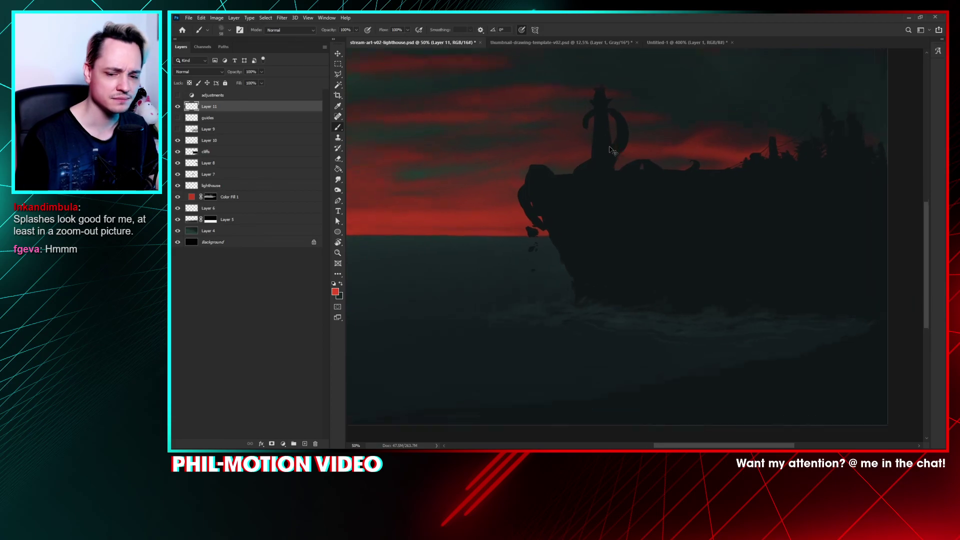
left_click_drag(609, 147, 602, 233)
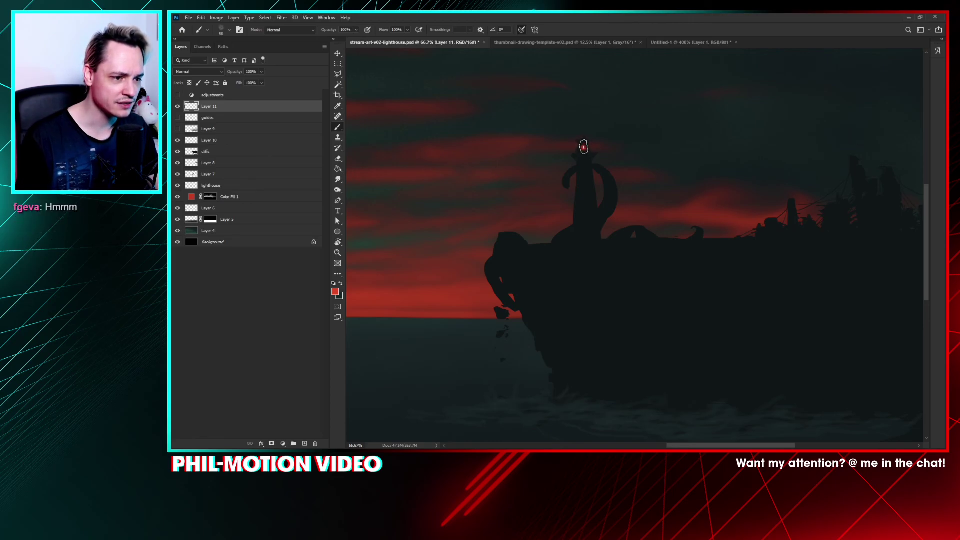
left_click(583, 147)
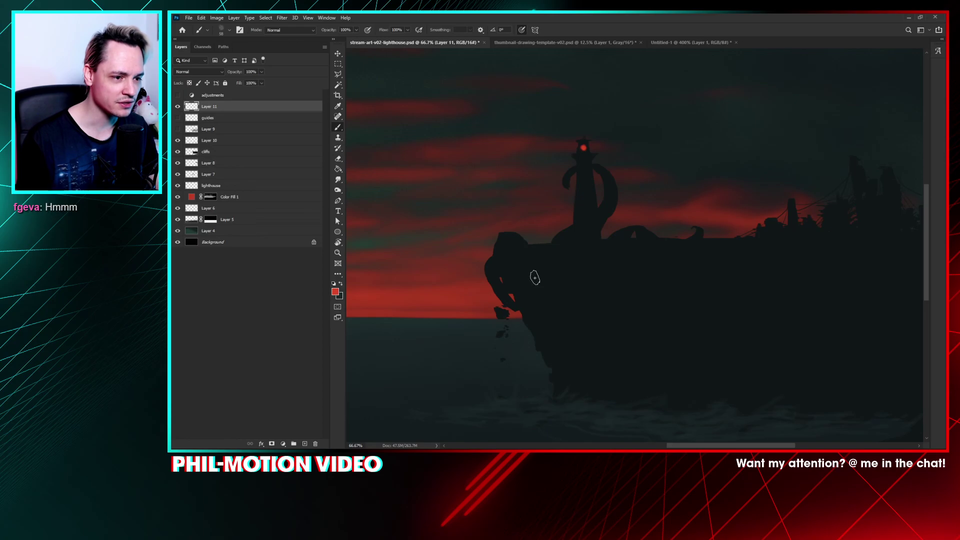
Step: Examine how the lantern light and the ship-like cliff silhouette read from a distance and up close
key("ctrl+minus")
key("ctrl+minus")
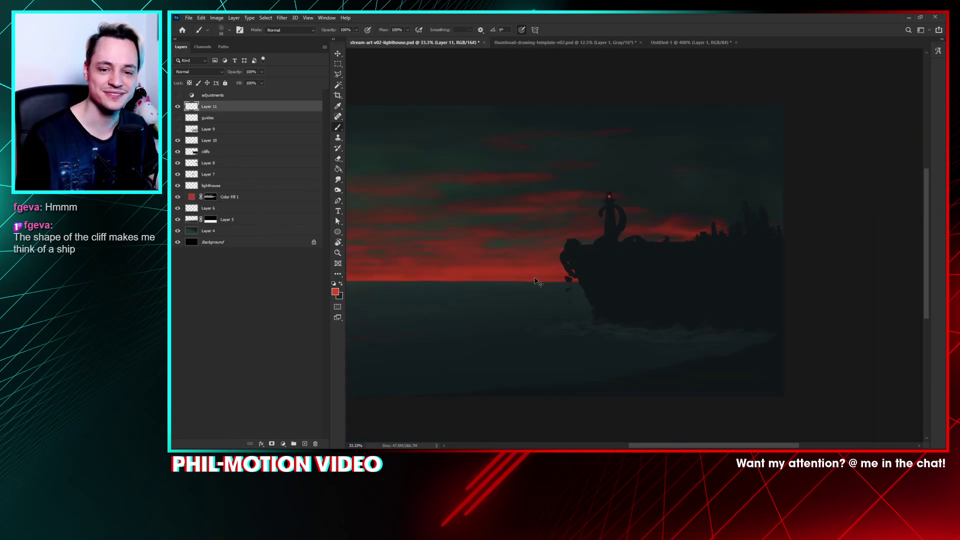
key("ctrl+plus")
key("ctrl+plus")
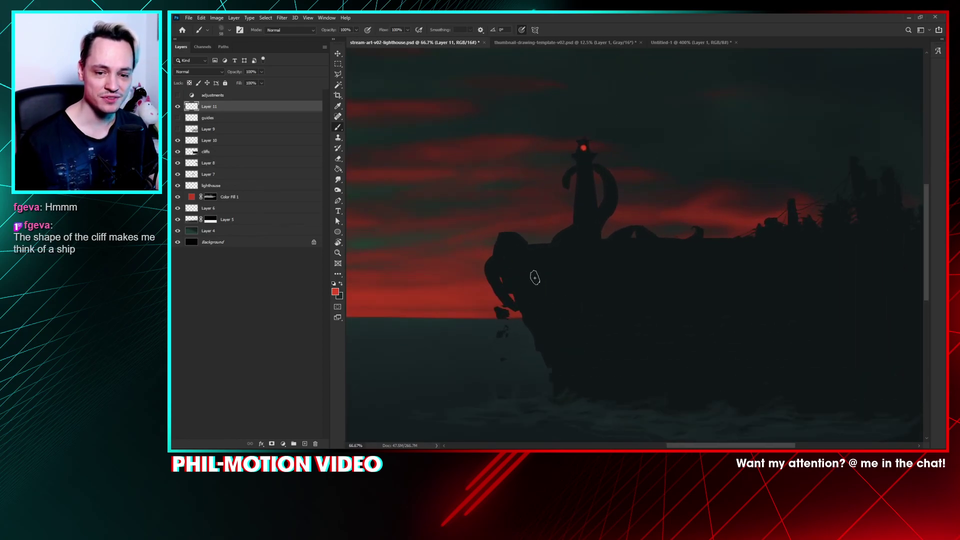
left_click_drag(607, 302, 515, 272)
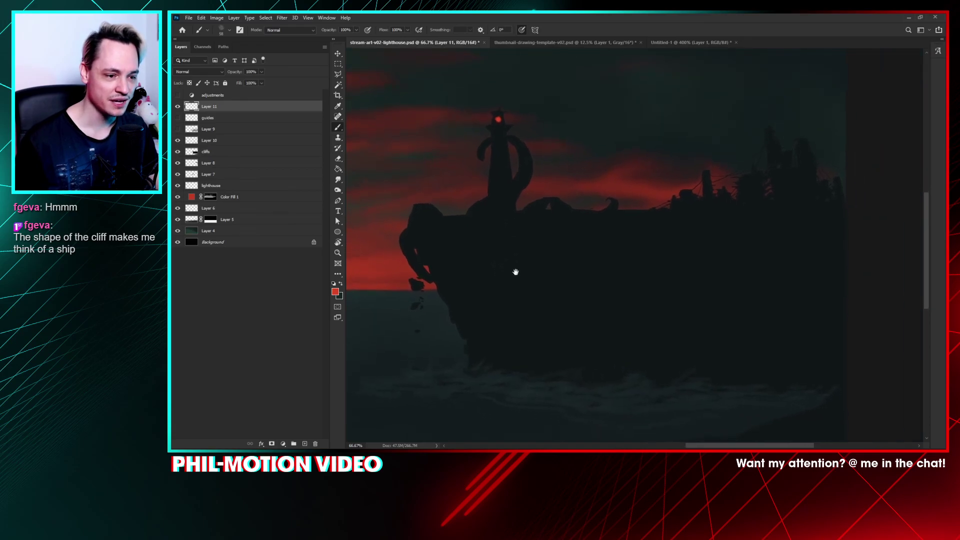
key("ctrl+minus")
key("ctrl+minus")
key("ctrl+minus")
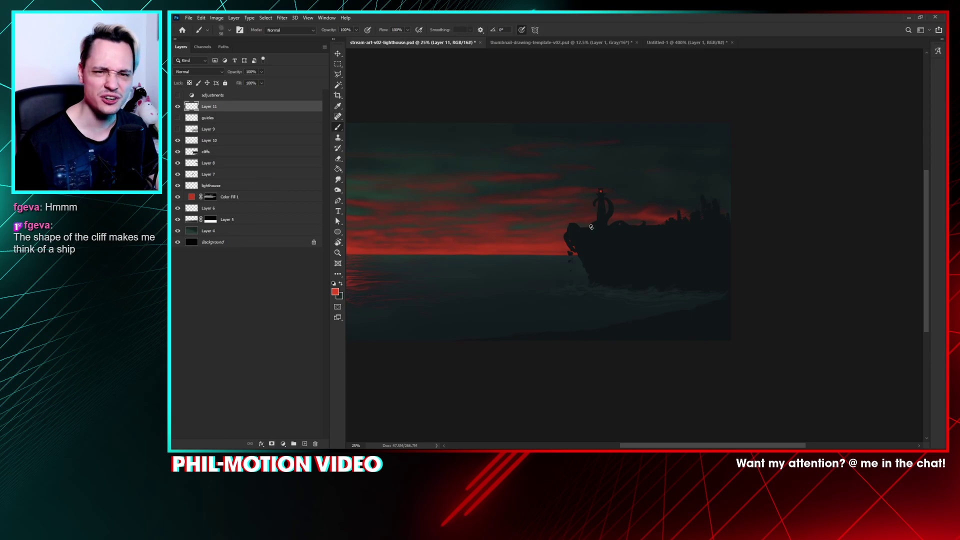
left_click_drag(636, 243, 624, 259)
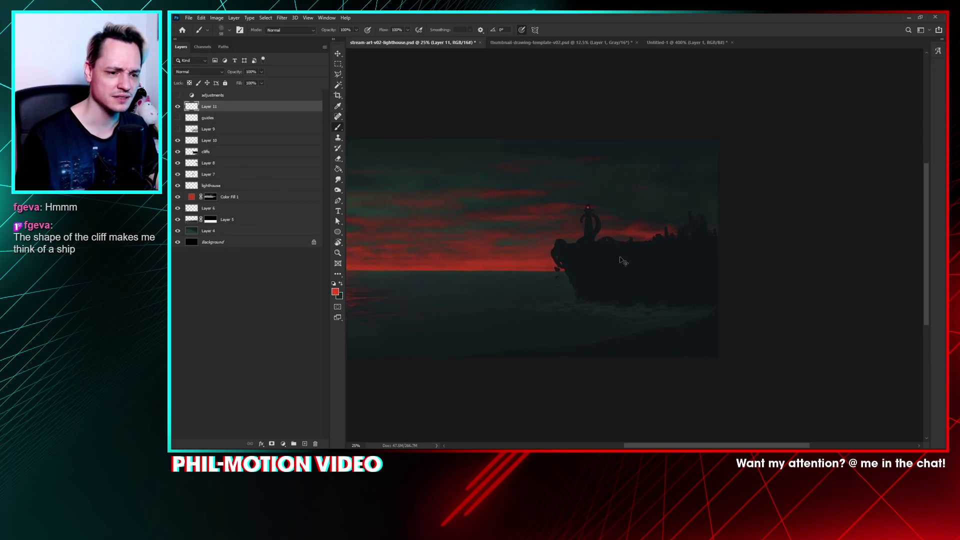
scroll(624, 261, "up", 4)
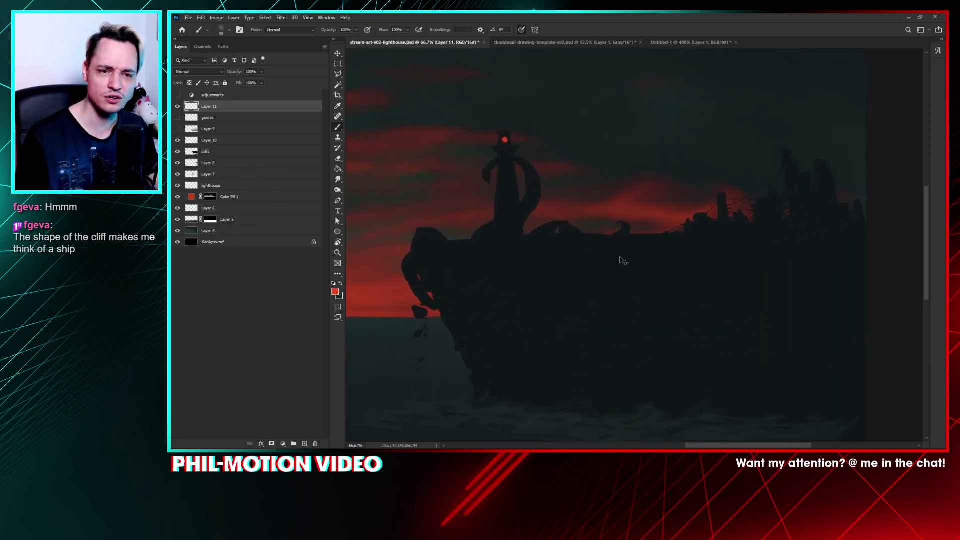
left_click_drag(620, 257, 605, 259)
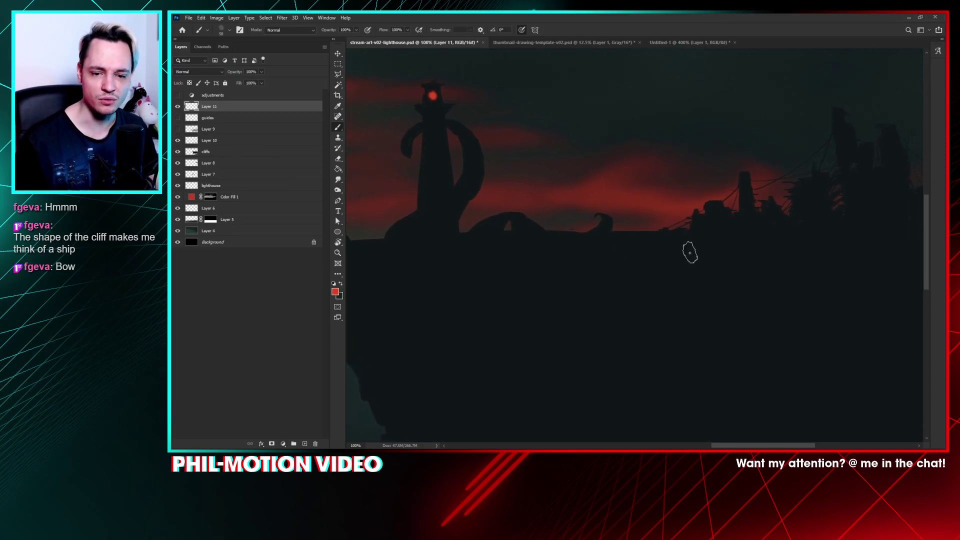
left_click_drag(690, 253, 705, 278)
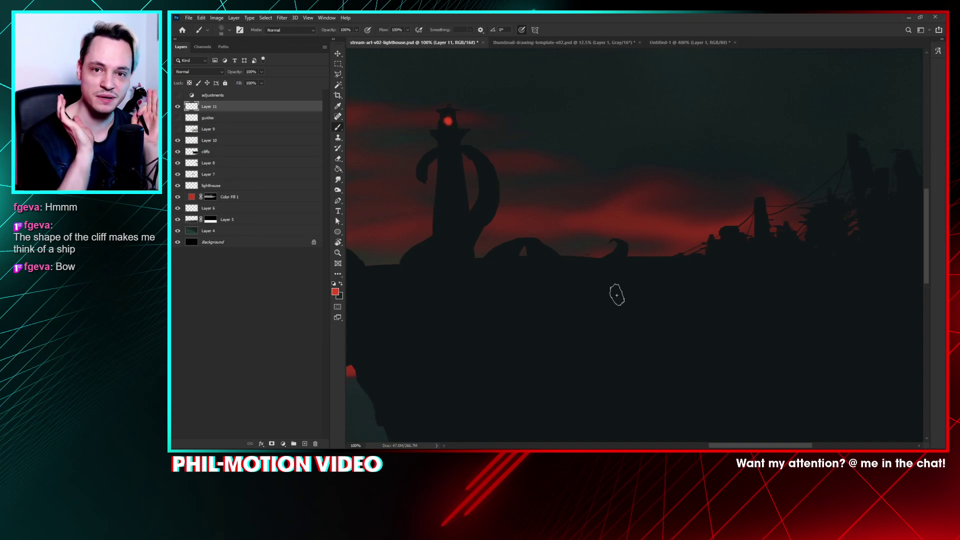
scroll(616, 295, "down", 1)
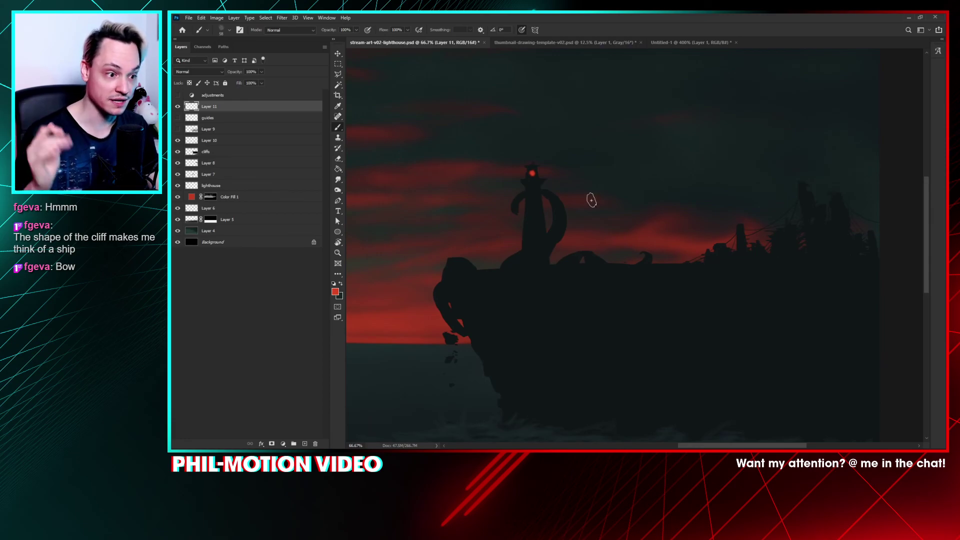
Step: On a new layer, paint a soft red glow with a wide horizontal beam around the lantern using Charcoal 5 at 495 px
right_click(525, 189)
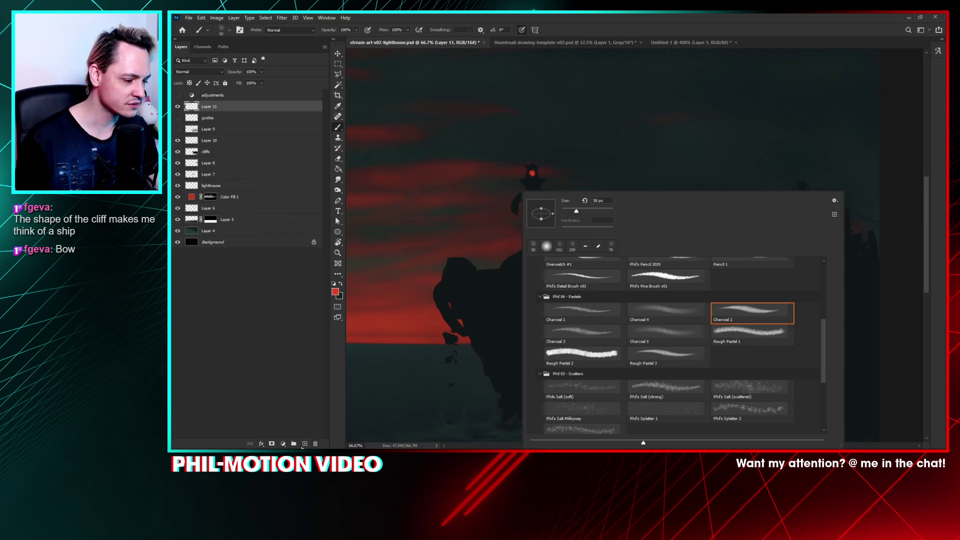
left_click(304, 444)
right_click(535, 190)
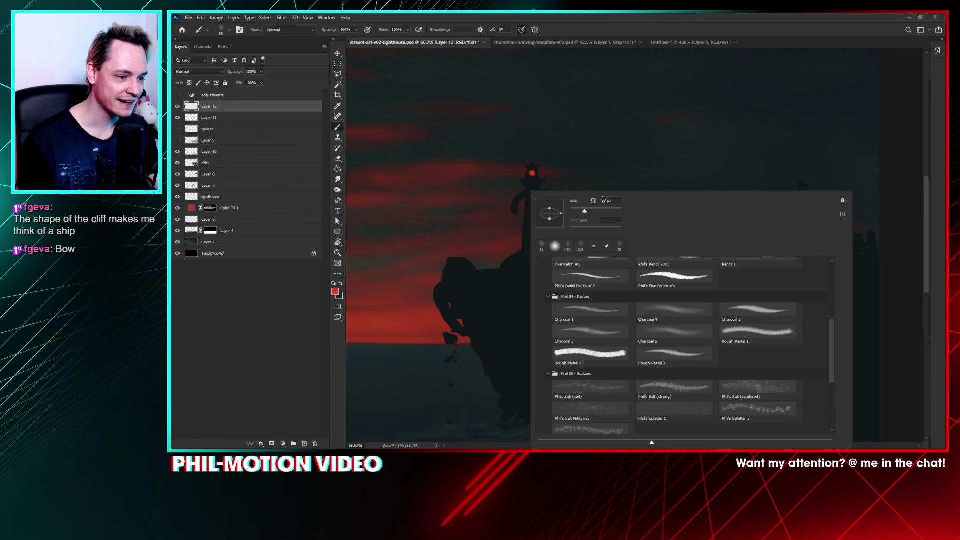
left_click_drag(592, 209, 602, 207)
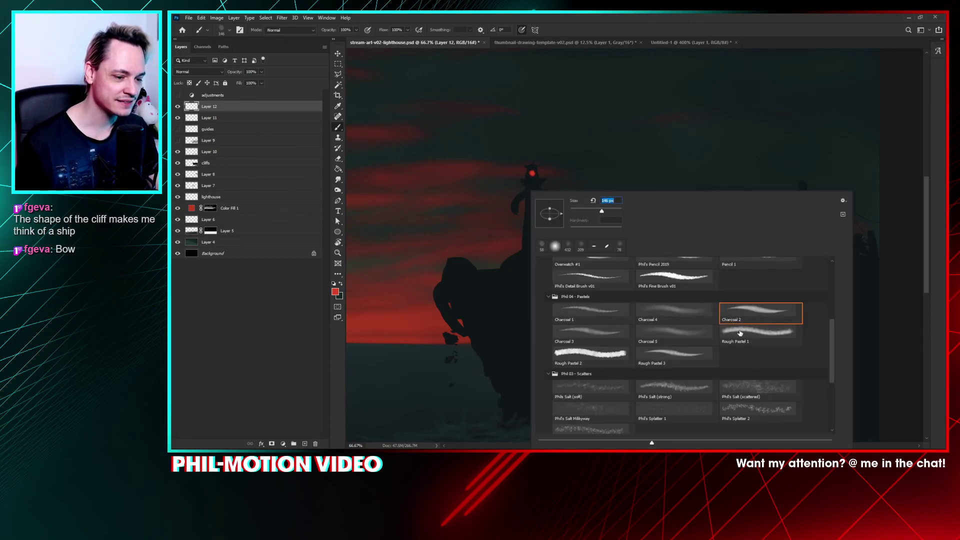
left_click(675, 334)
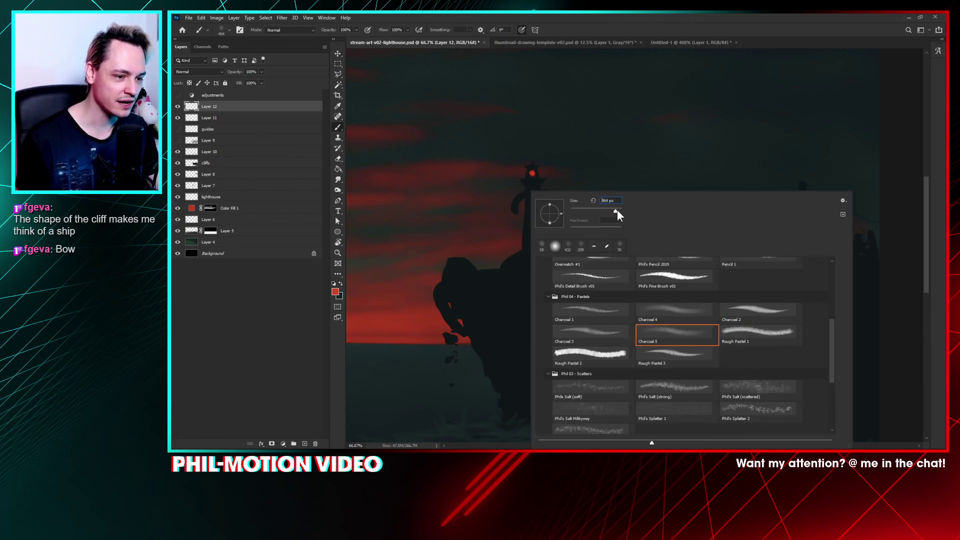
left_click_drag(617, 209, 616, 210)
left_click(541, 178)
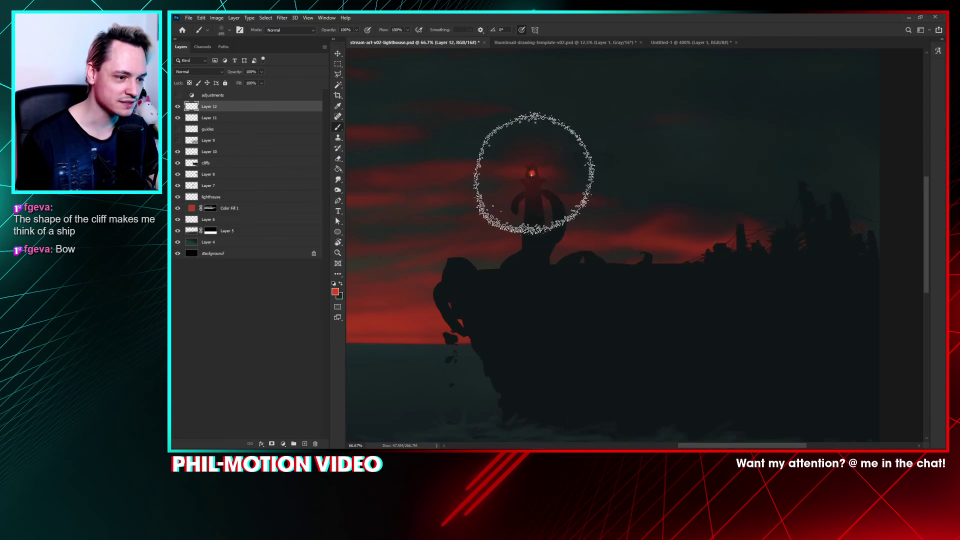
left_click(532, 174)
left_click_drag(467, 285, 474, 272)
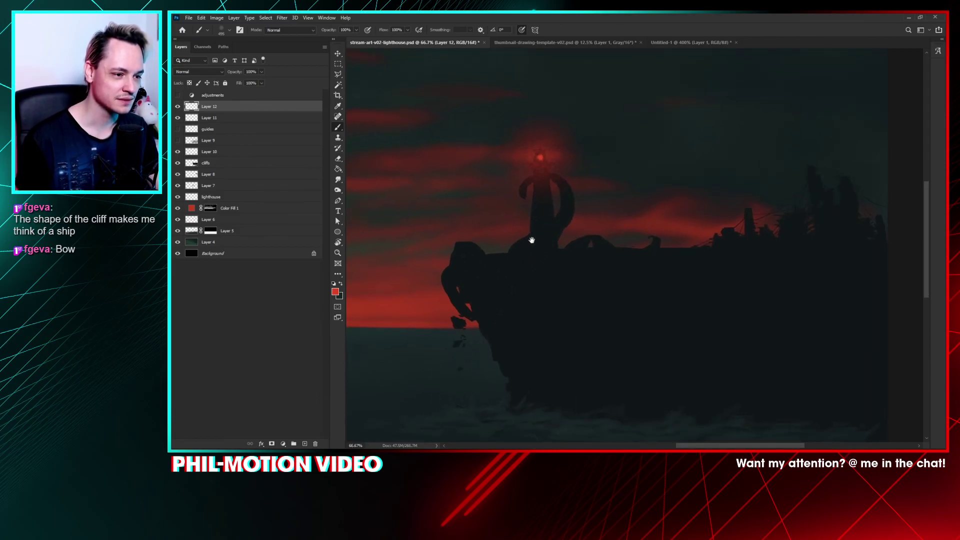
key("ctrl+minus")
key("ctrl+minus")
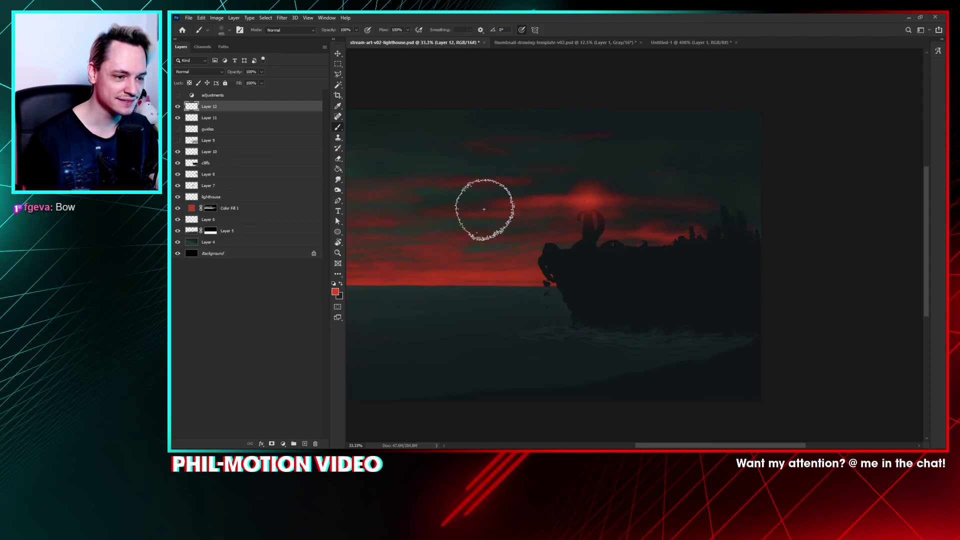
Step: Draw a thin horizontal red flare streak across the lantern glow with a small Phil's Detail Brush v01
right_click(533, 177)
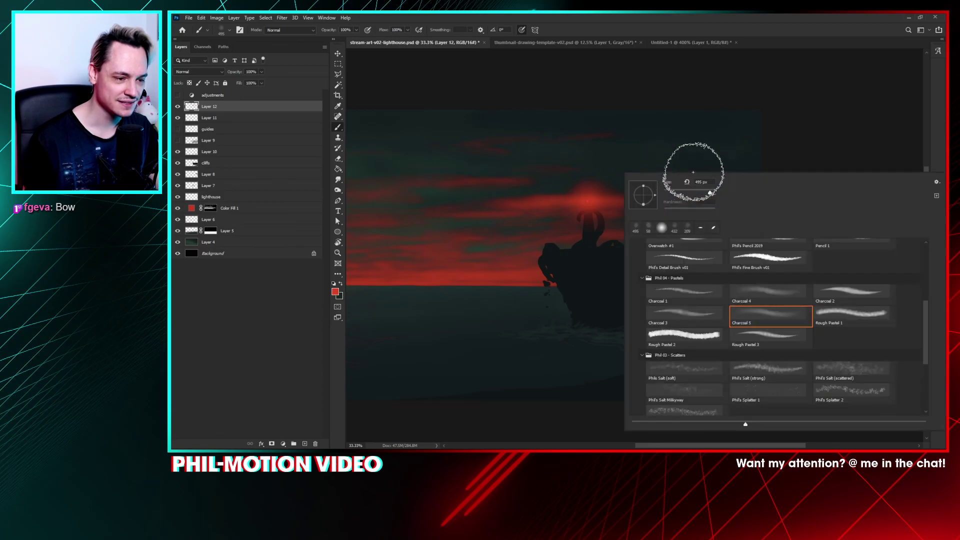
double_click(687, 217)
right_click(643, 193)
left_click(676, 345)
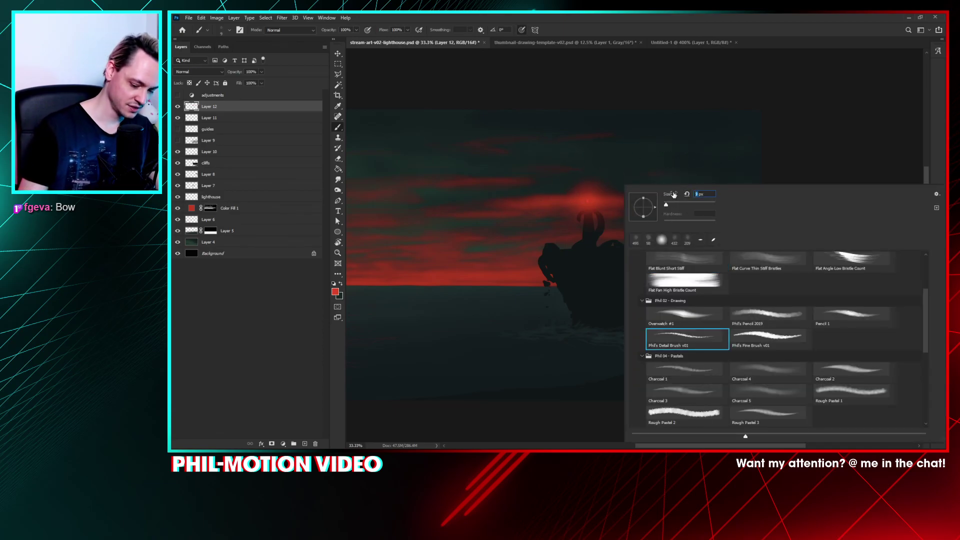
key("Return")
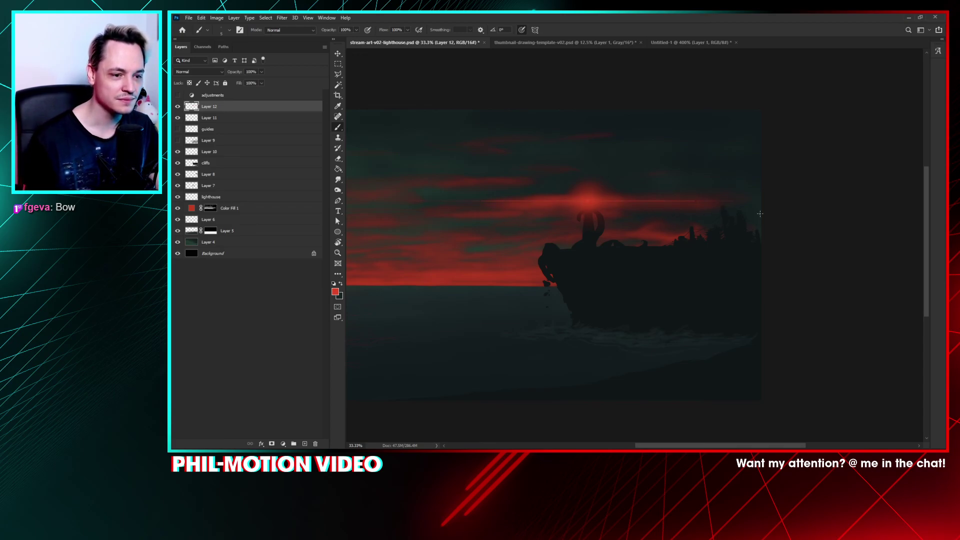
scroll(550, 280, "down", 2)
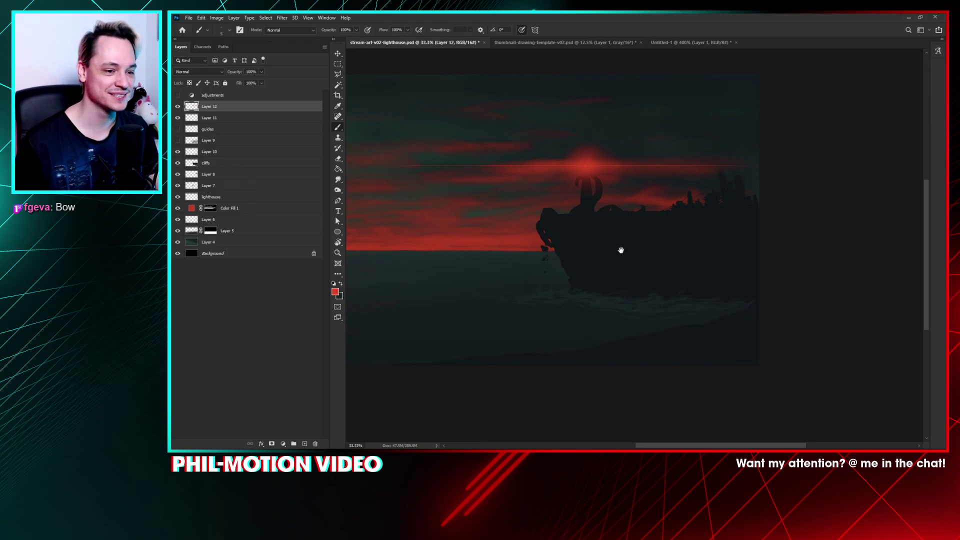
left_click_drag(621, 250, 656, 241)
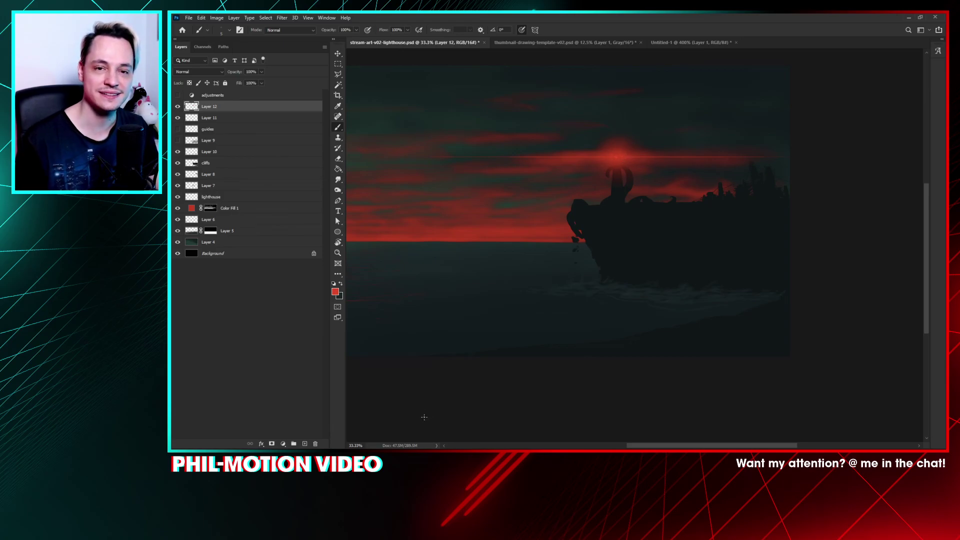
Step: Compare the lighthouse with the glow and lantern light layers hidden and shown, and delete the glow layer
left_click(178, 118)
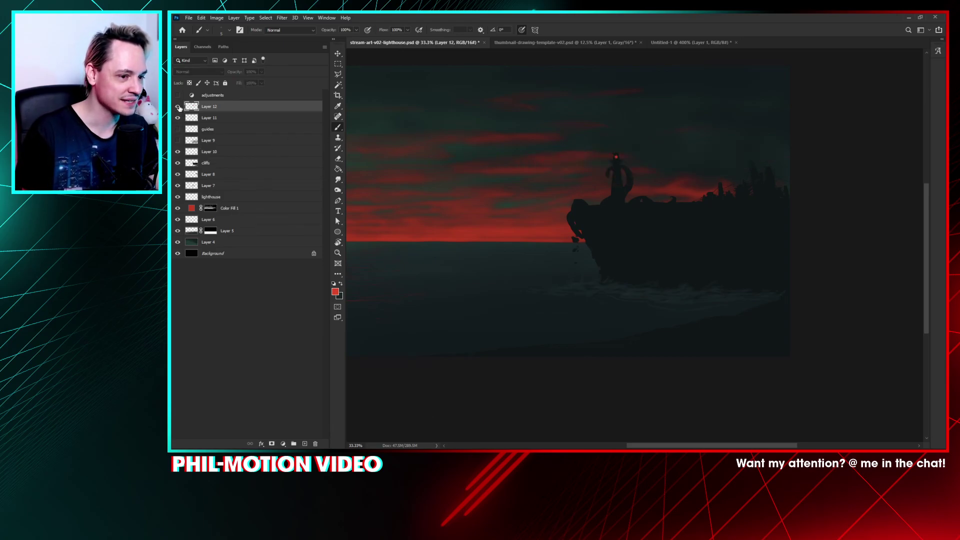
left_click(178, 107)
left_click(178, 108)
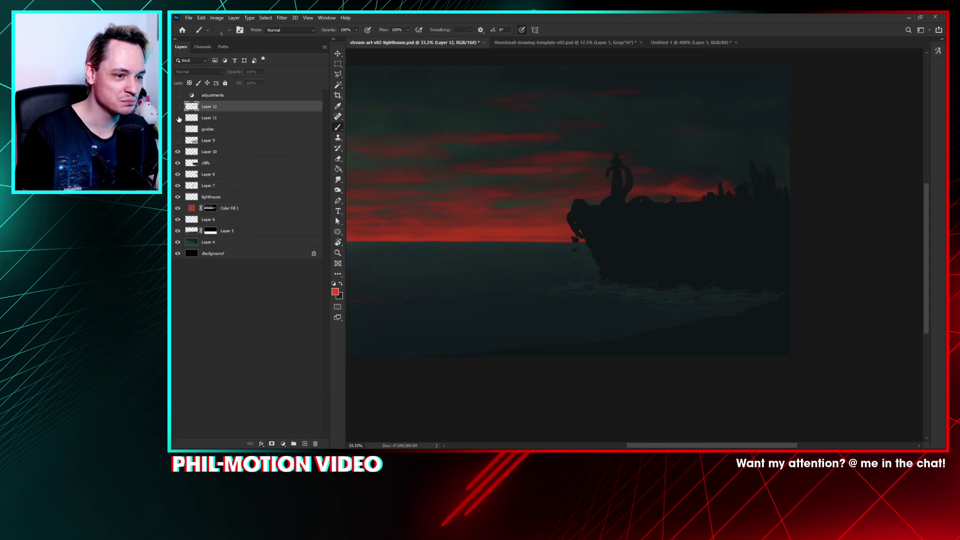
left_click_drag(213, 110, 315, 444)
Step: Create a new layer above the lantern light and paint a short thin red line on the lighthouse just below the light
scroll(622, 172, "up", 3)
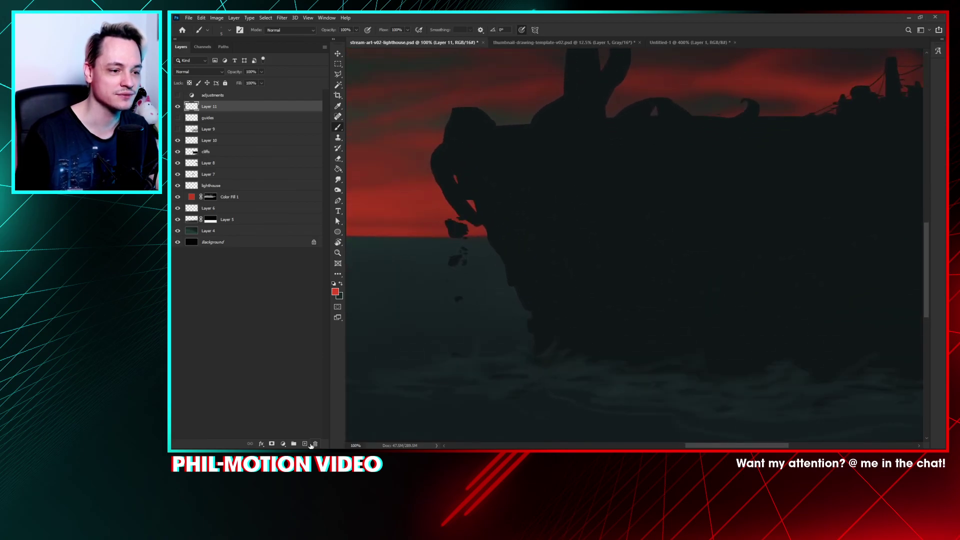
left_click_drag(621, 172, 621, 366)
scroll(620, 366, "up", 3)
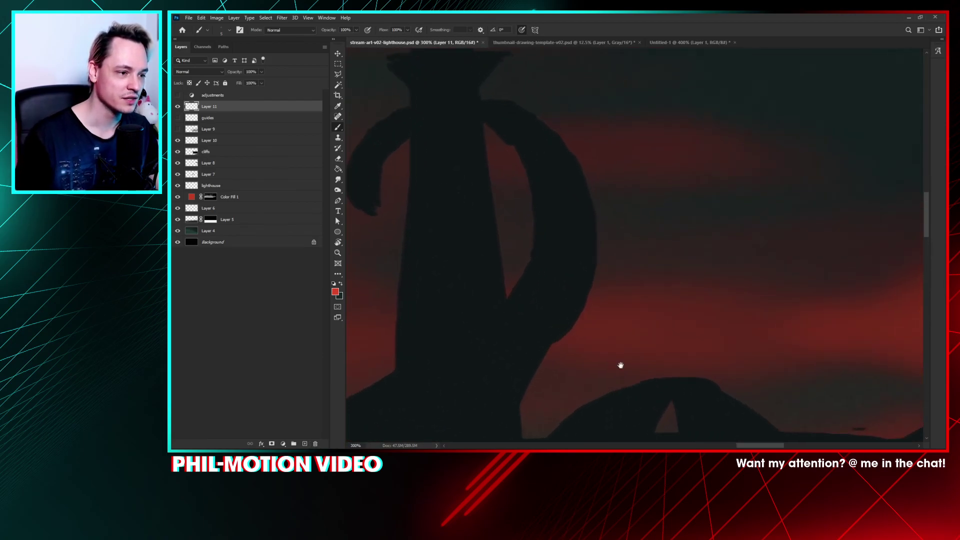
scroll(733, 313, "up", 2)
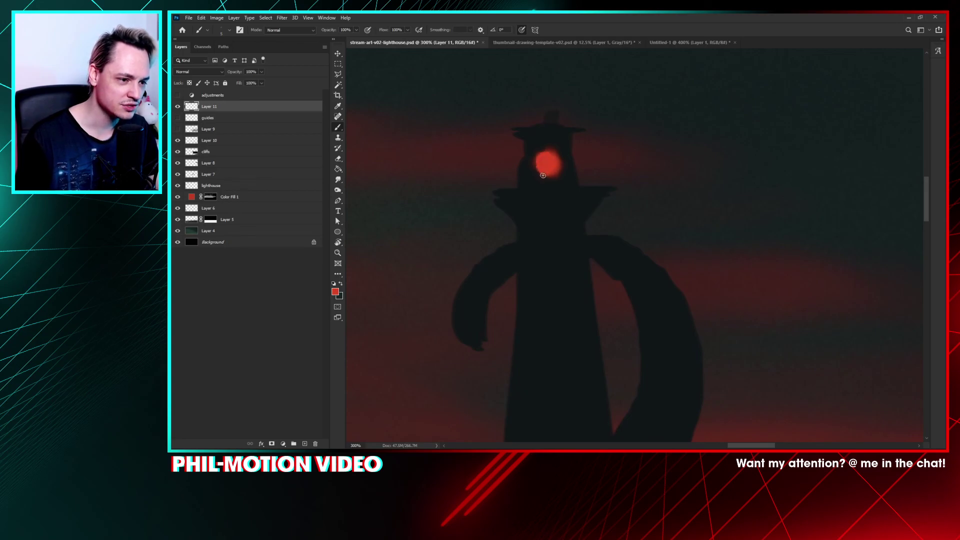
left_click(305, 443)
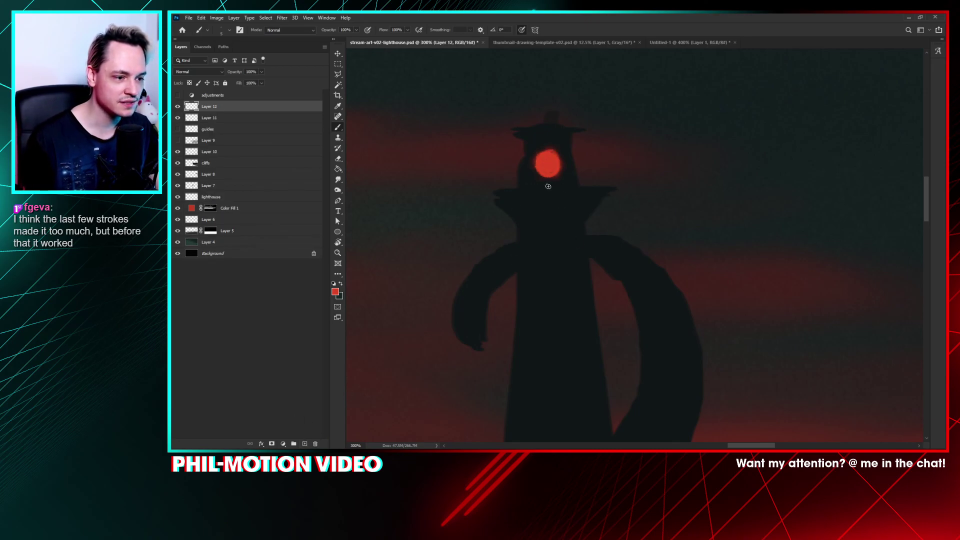
left_click_drag(540, 186, 557, 186)
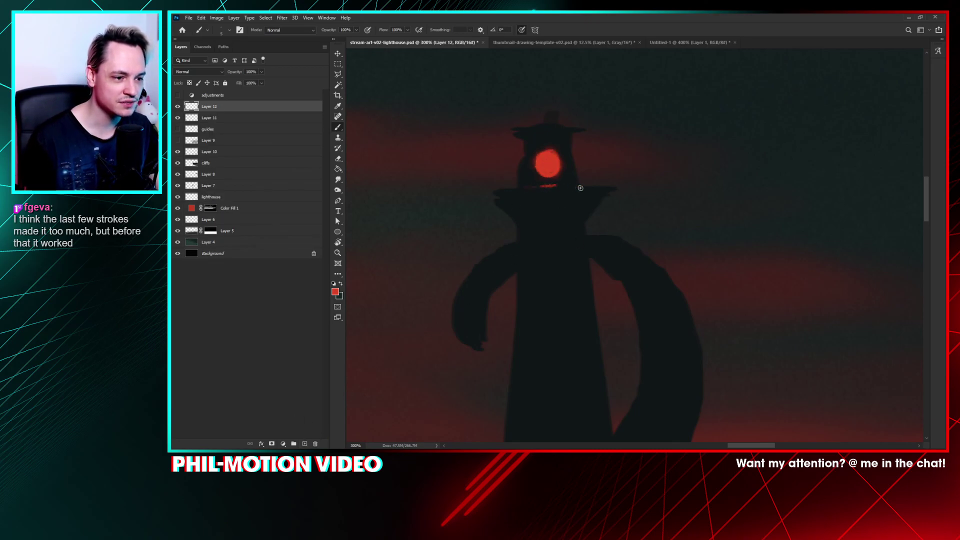
Step: Paint thin red rim-light strokes beneath the lantern roof and along the top edge of the tentacle wrapping the lighthouse
left_click_drag(541, 134, 550, 134)
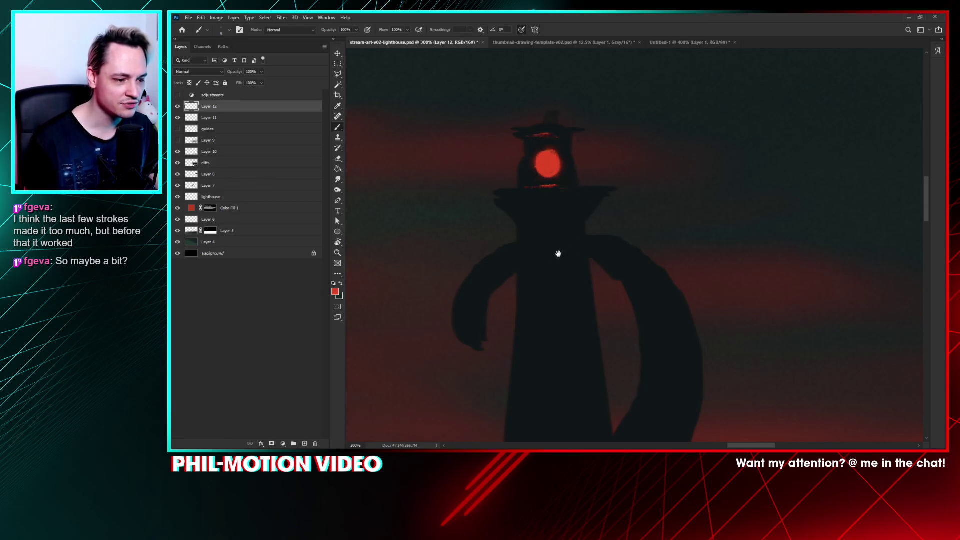
mouse_move(559, 254)
left_mouse_down()
mouse_move(586, 206)
mouse_move(539, 208)
left_mouse_up()
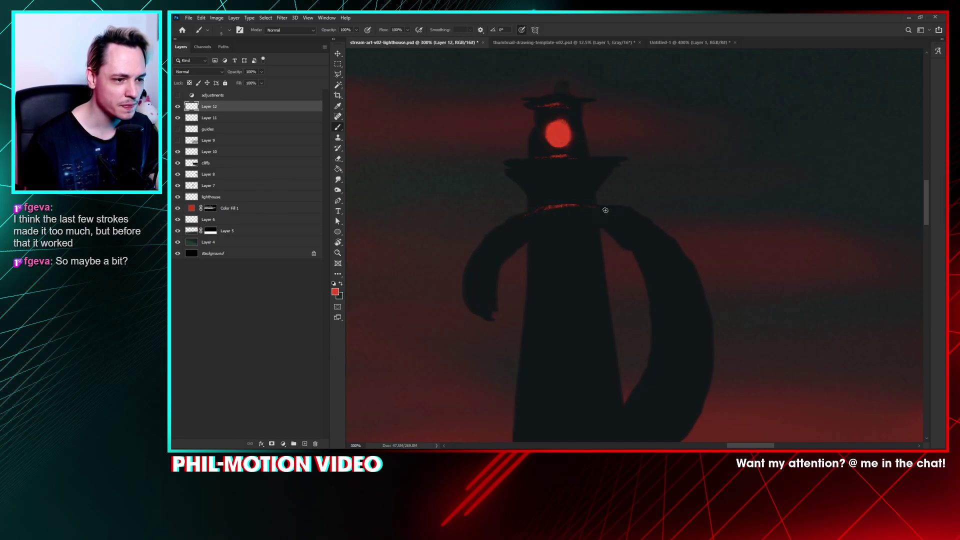
left_click_drag(605, 210, 622, 214)
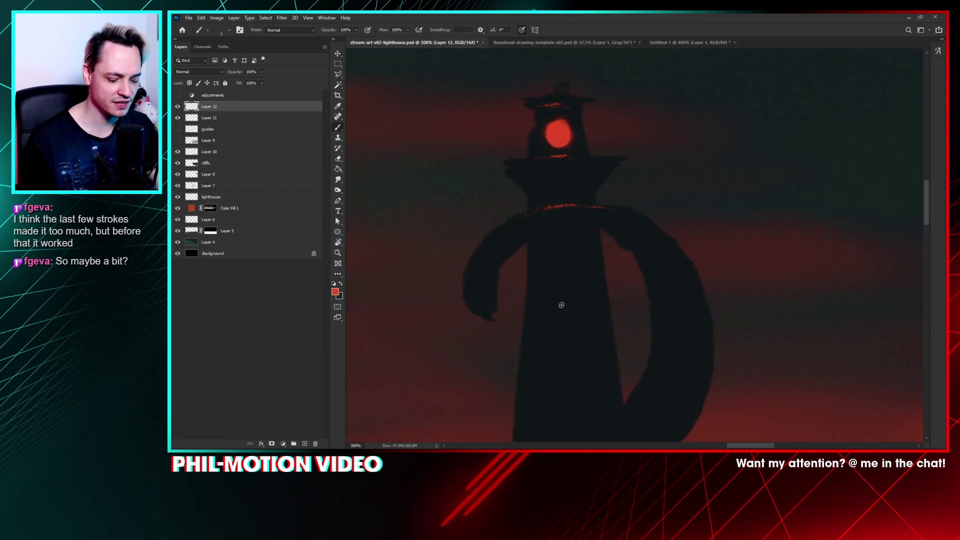
scroll(562, 304, "down", 5)
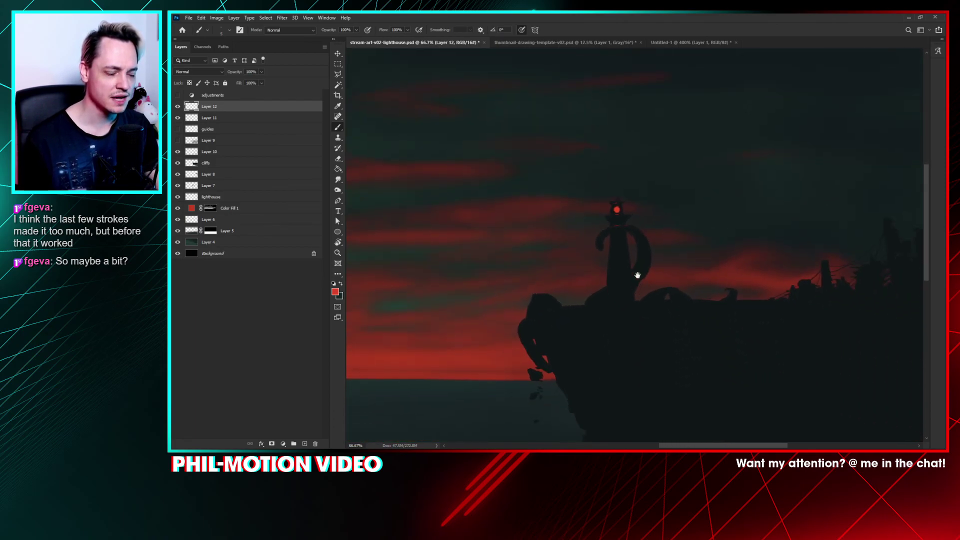
scroll(637, 275, "up", 2)
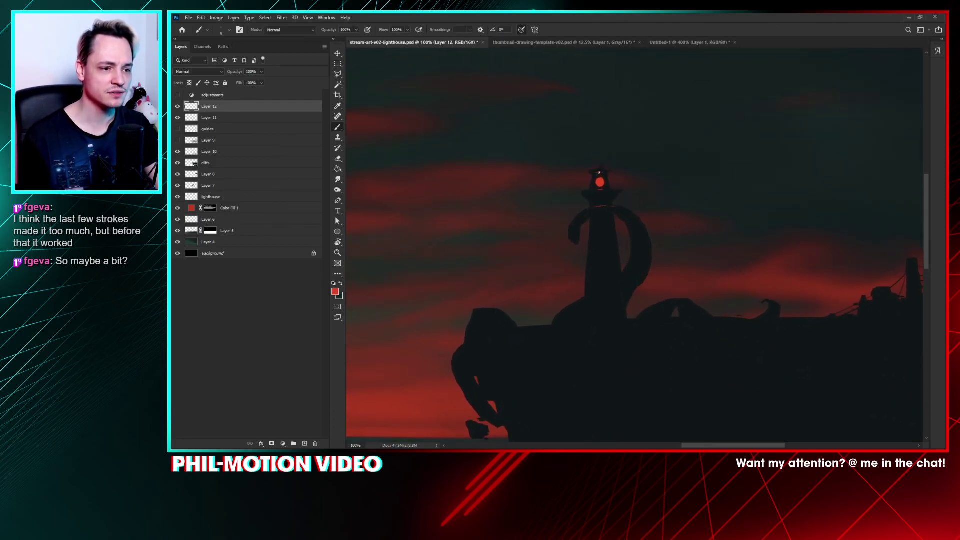
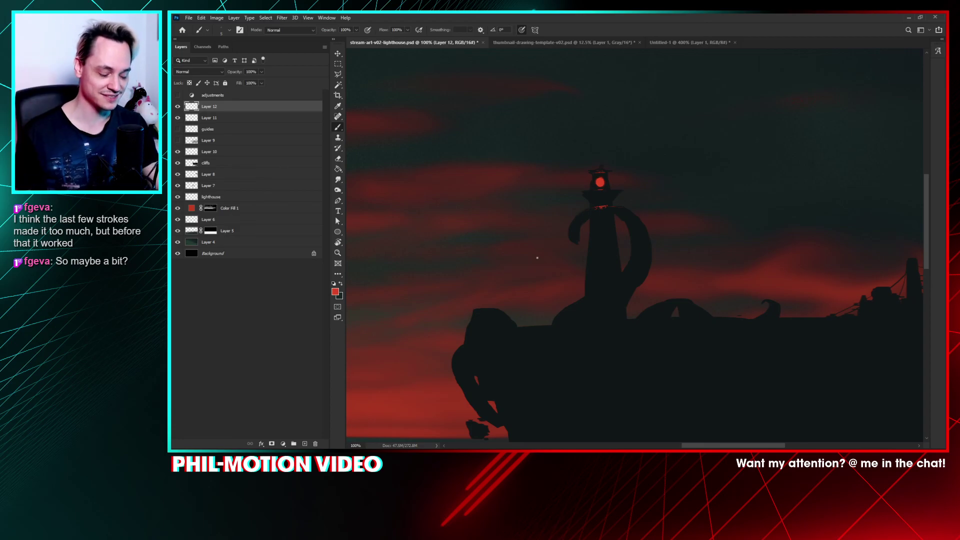
Step: Compare the whole painting with the red rim-light layer, Layer 12, hidden and shown
scroll(537, 258, "down", 2)
scroll(600, 329, "down", 2)
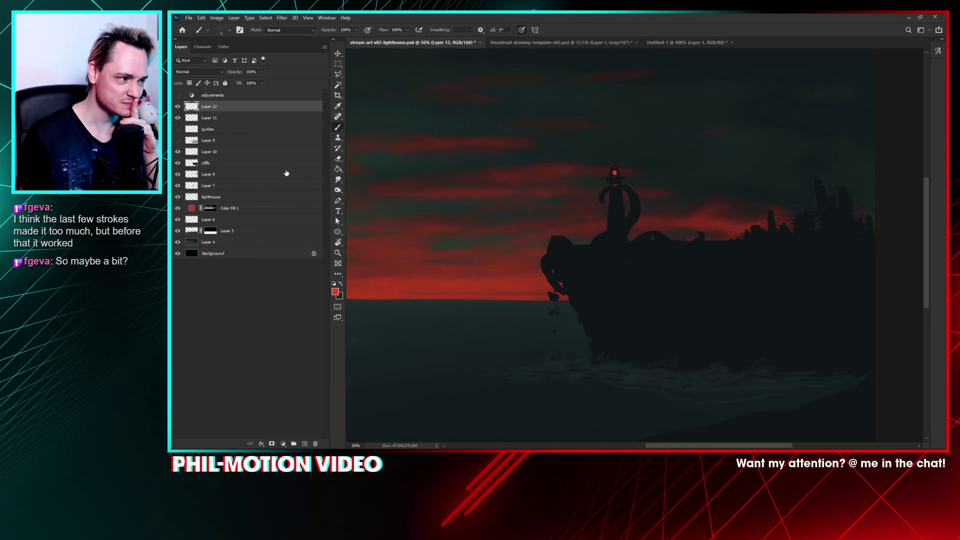
left_click(177, 107)
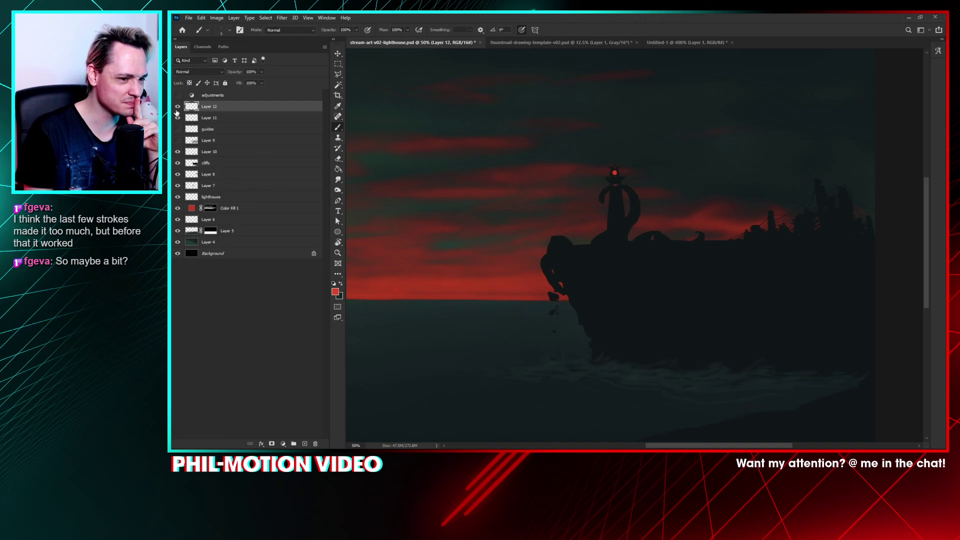
key("ctrl+minus")
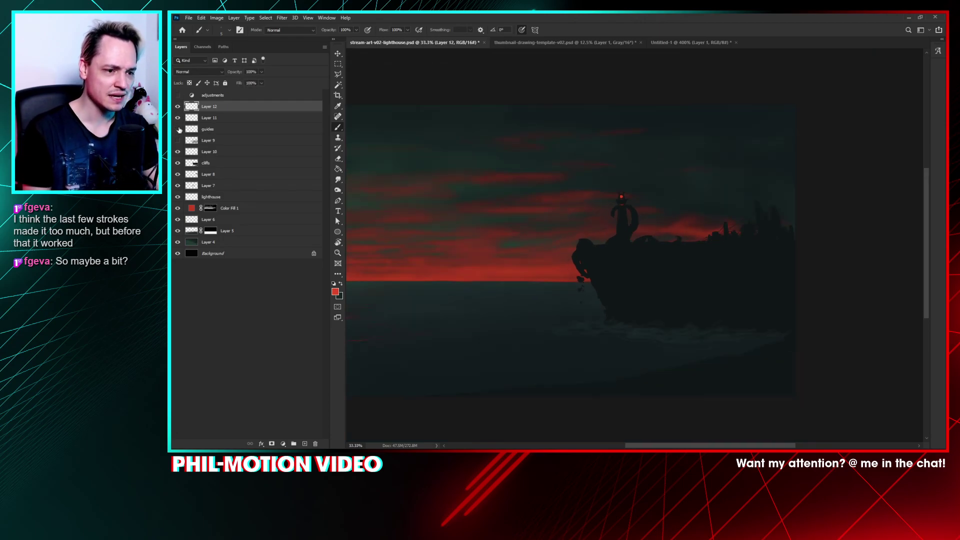
left_click(177, 107)
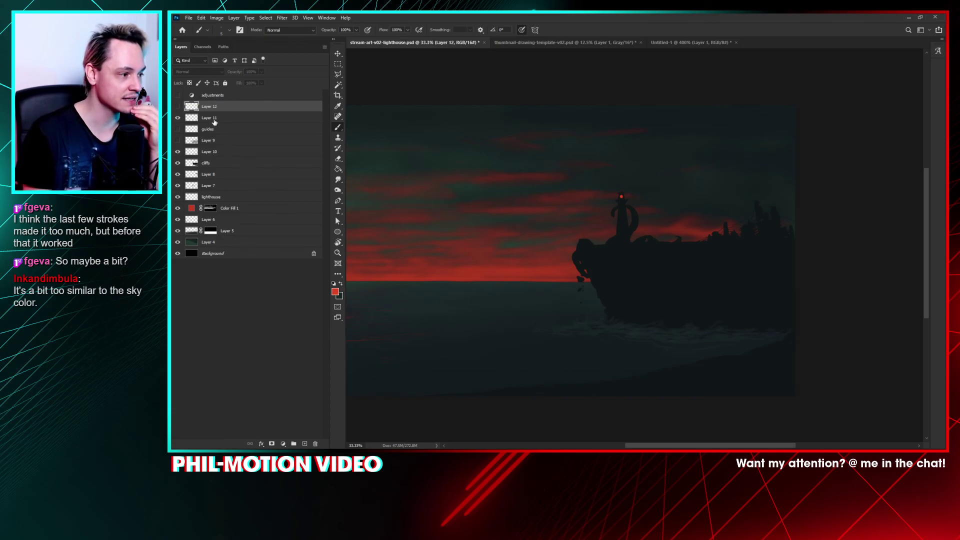
Step: Try replacing the red of the sky's Color Fill 1 layer with a very dark teal, #031415
left_click(192, 209)
double_click(192, 209)
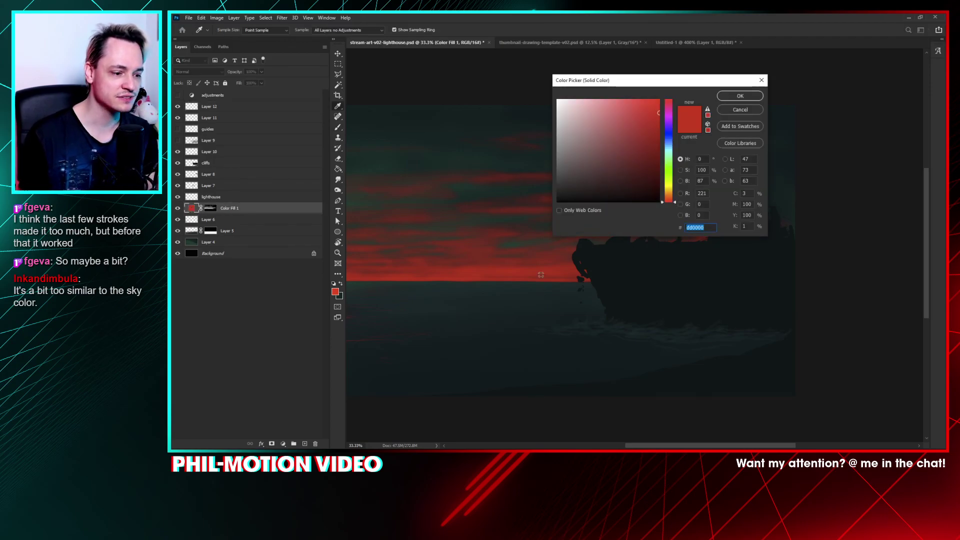
left_click(474, 299)
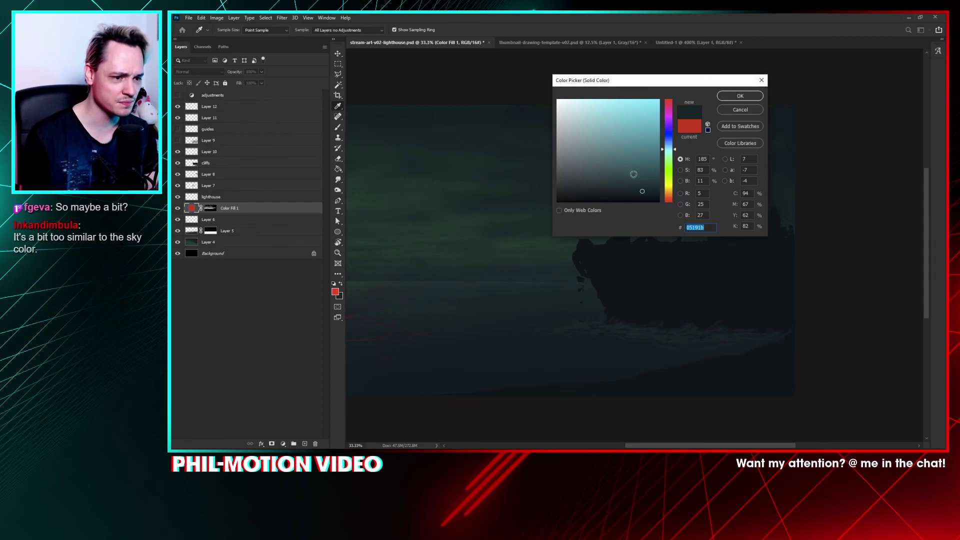
mouse_move(642, 191)
left_mouse_down()
mouse_move(631, 189)
mouse_move(635, 174)
left_mouse_up()
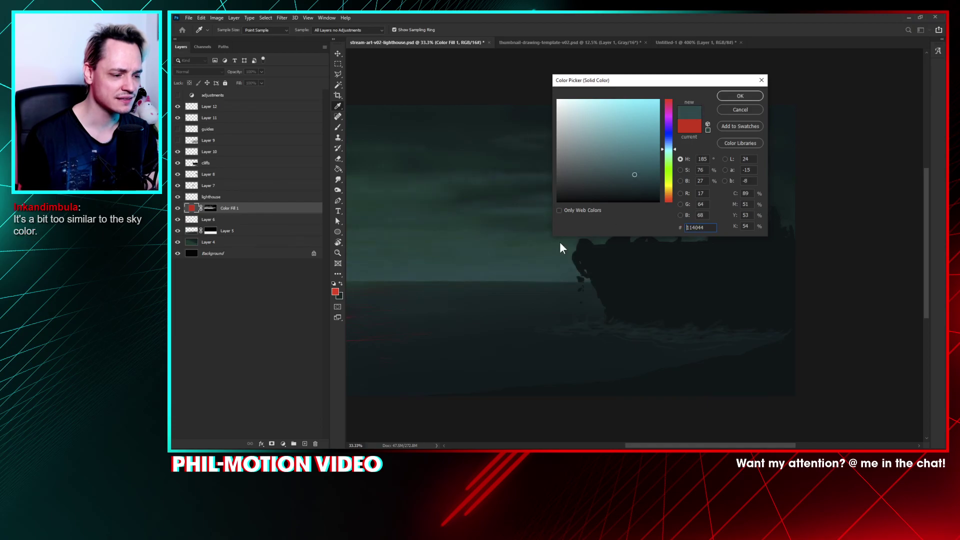
left_click(463, 308)
left_click(492, 296)
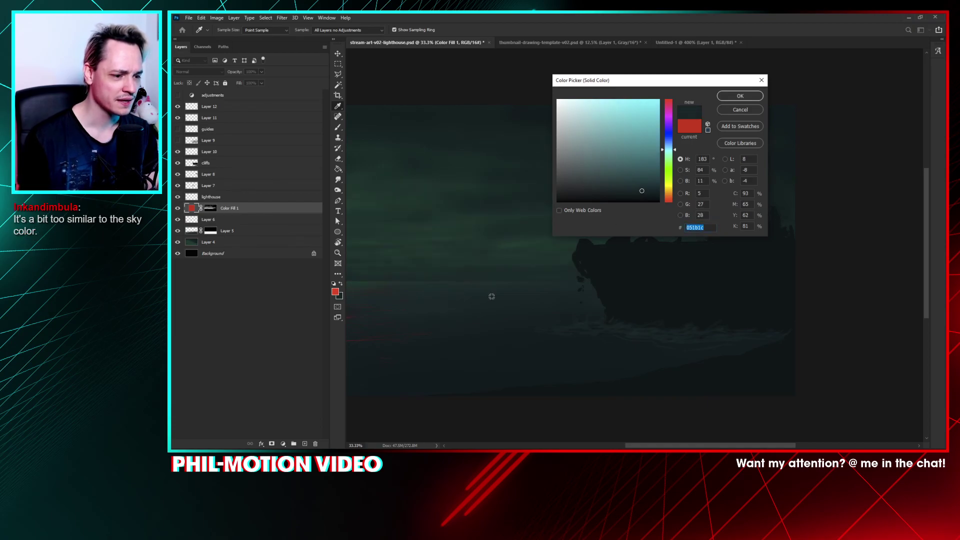
left_click_drag(642, 190, 602, 172)
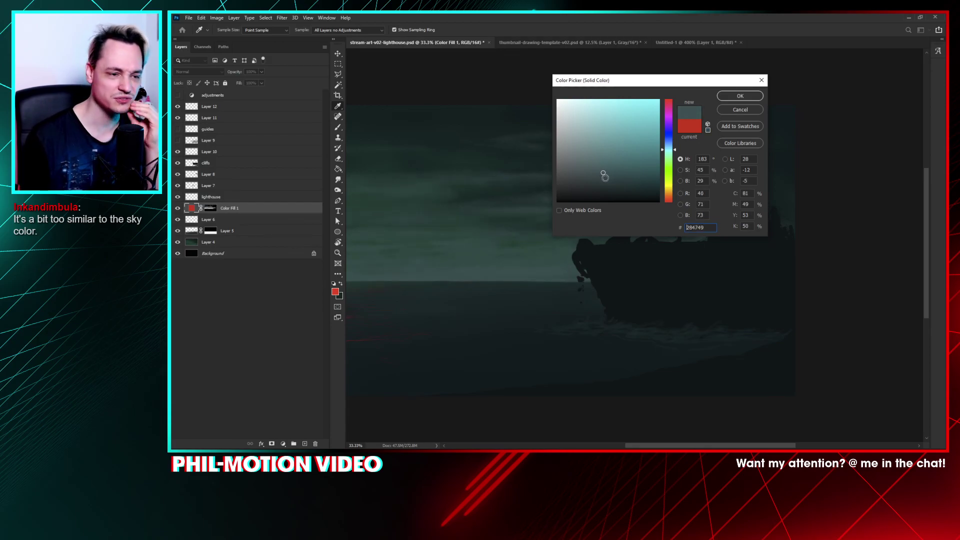
left_click_drag(604, 177, 601, 171)
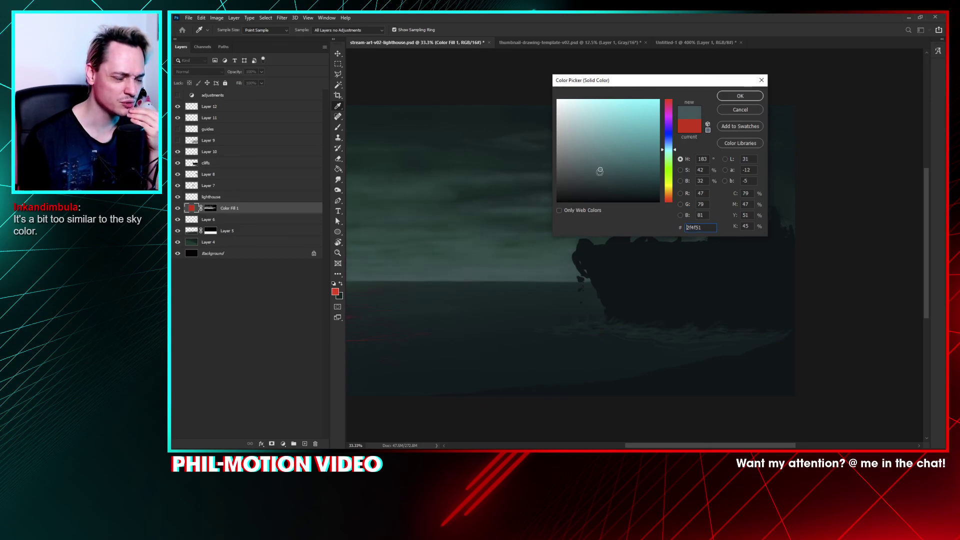
left_click(620, 191)
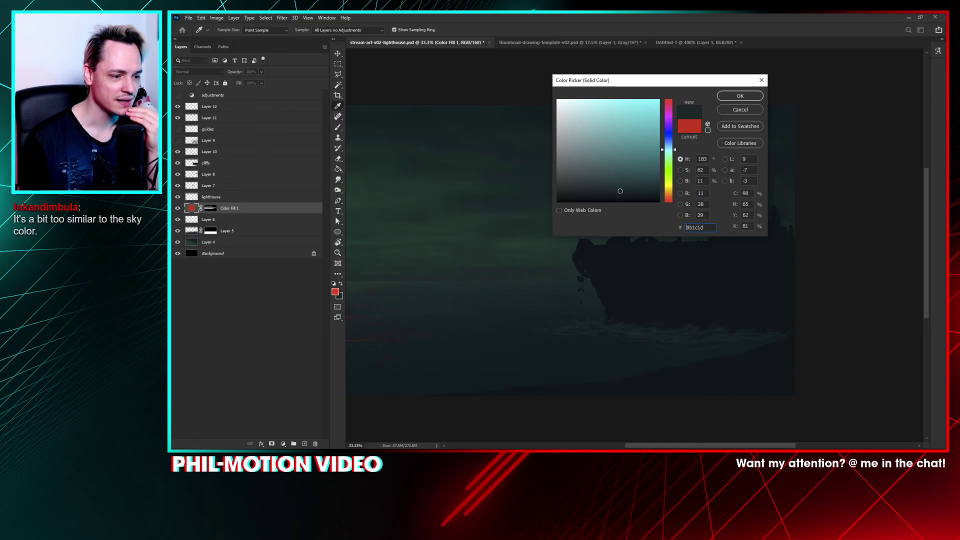
mouse_move(621, 191)
left_mouse_down()
mouse_move(644, 206)
mouse_move(555, 131)
mouse_move(542, 156)
mouse_move(600, 200)
mouse_move(590, 195)
mouse_move(611, 182)
mouse_move(642, 197)
mouse_move(649, 189)
mouse_move(642, 194)
left_mouse_up()
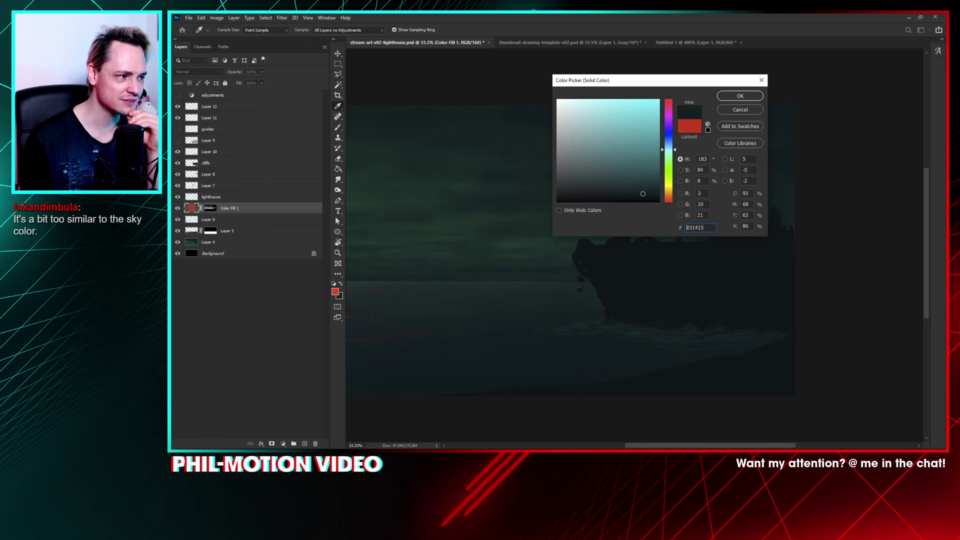
left_click(731, 98)
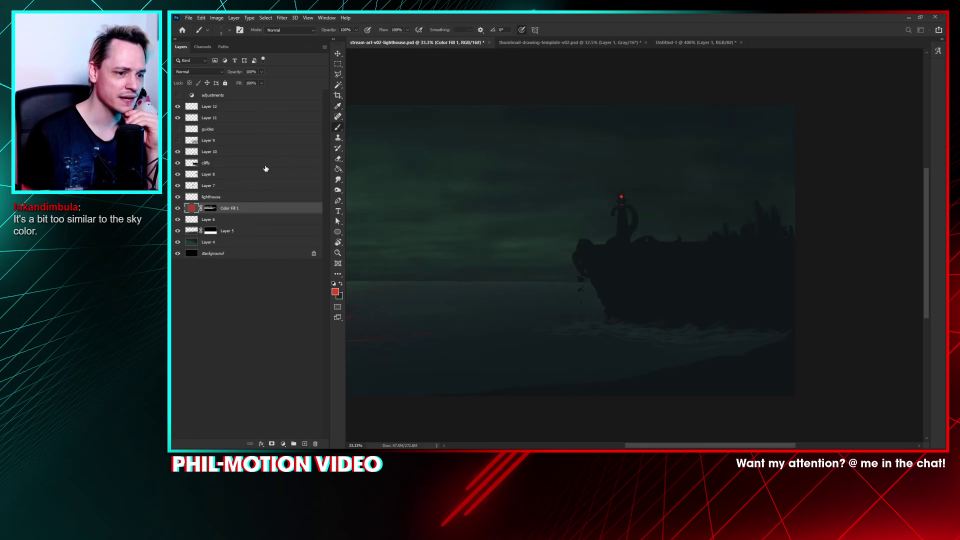
Step: Check the full recoloured painting with the adjustments layer shown, and hide that layer again
left_click(177, 95)
left_click_drag(657, 254, 712, 225)
key("ctrl+minus")
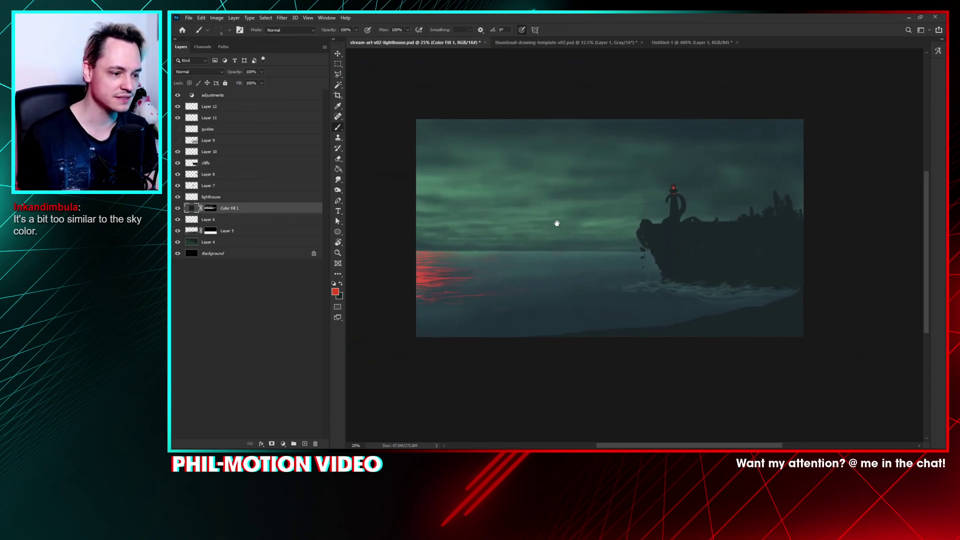
left_click(178, 95)
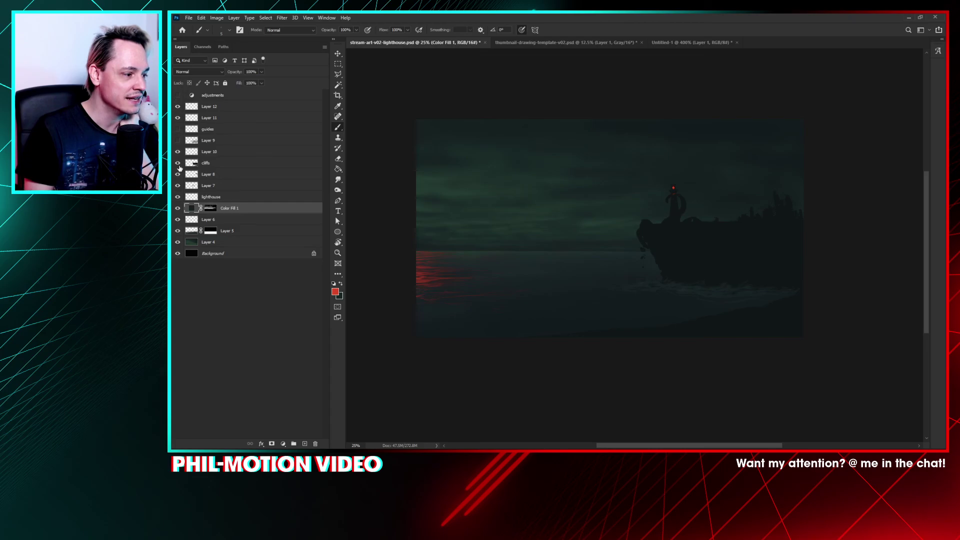
Step: Recolour the sky's Color Fill 1 layer to a saturated green with hue 151, saturation 93 and brightness 46
double_click(191, 208)
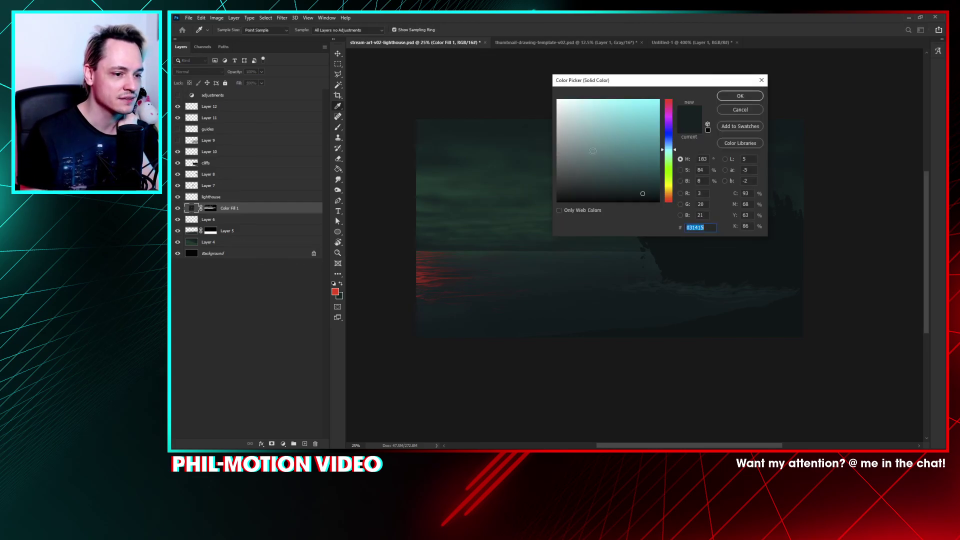
mouse_move(593, 151)
left_mouse_down()
mouse_move(645, 123)
mouse_move(649, 146)
mouse_move(670, 124)
left_mouse_up()
left_click(668, 136)
left_click_drag(665, 84, 694, 119)
left_click_drag(696, 158, 697, 193)
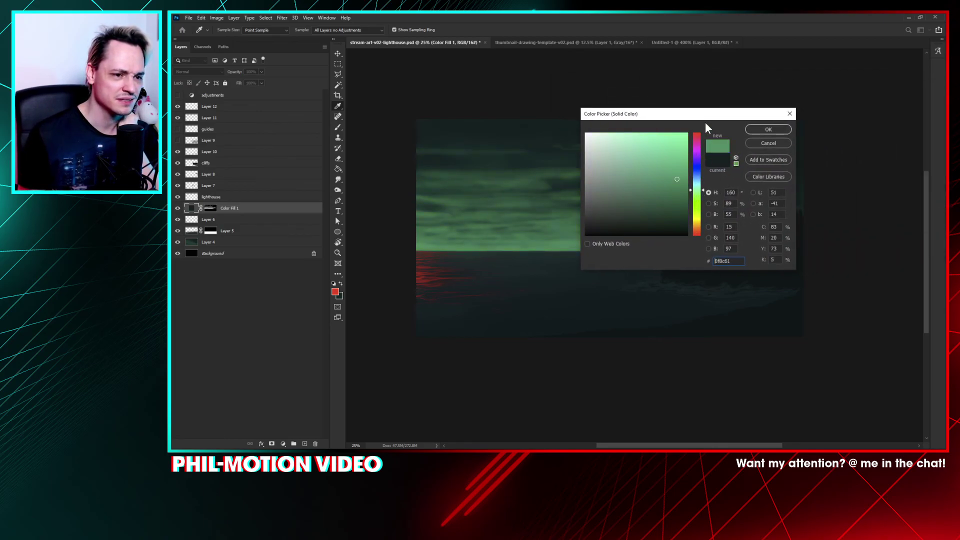
left_click_drag(705, 122, 630, 322)
left_click_drag(622, 389, 622, 392)
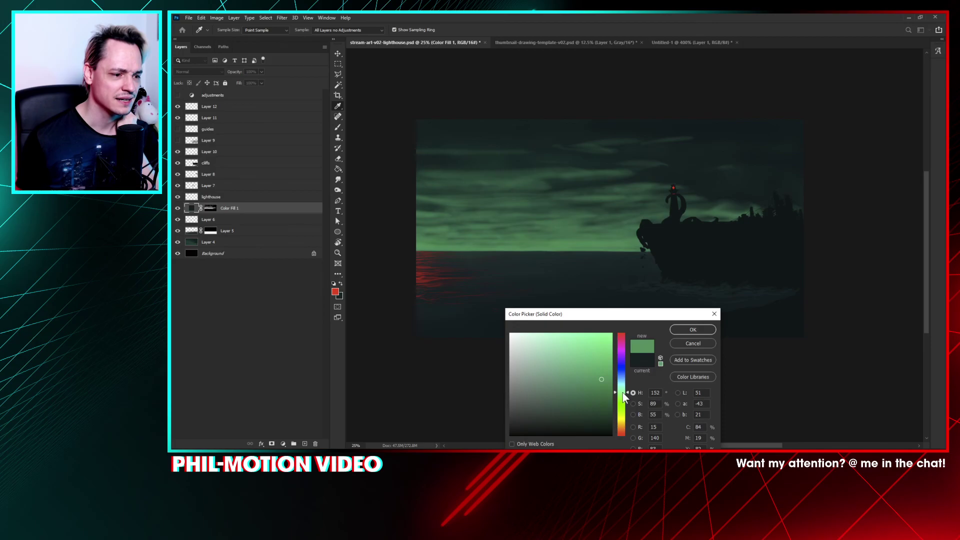
left_click(599, 385)
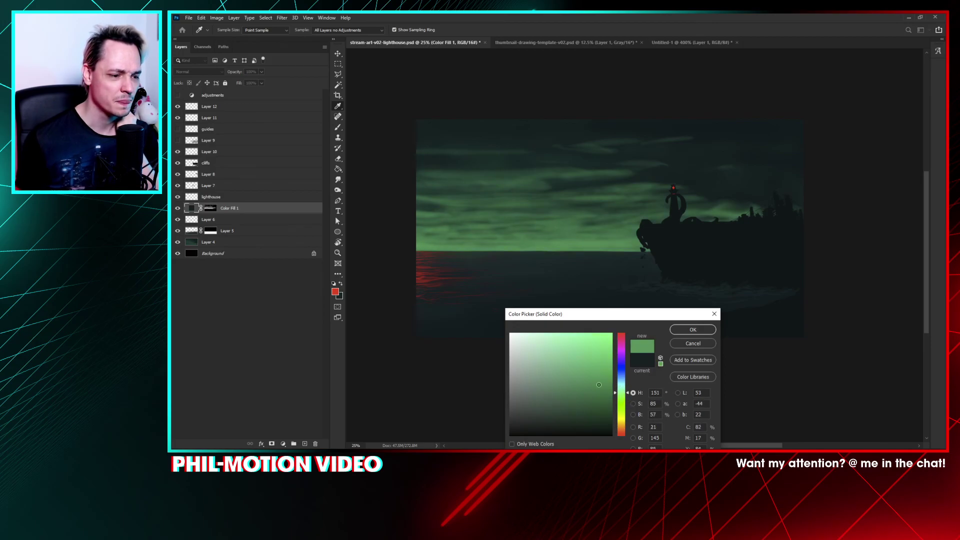
left_click_drag(599, 385, 606, 390)
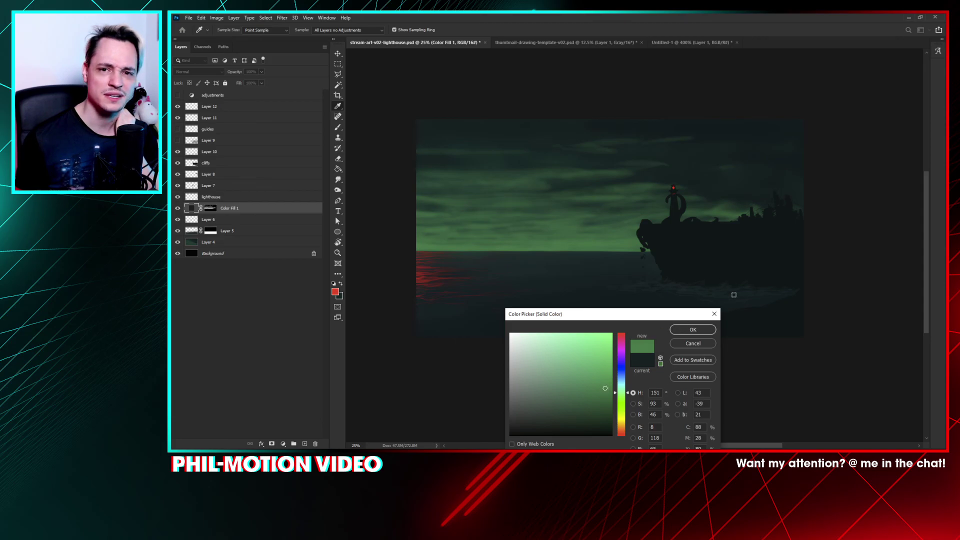
left_click(699, 328)
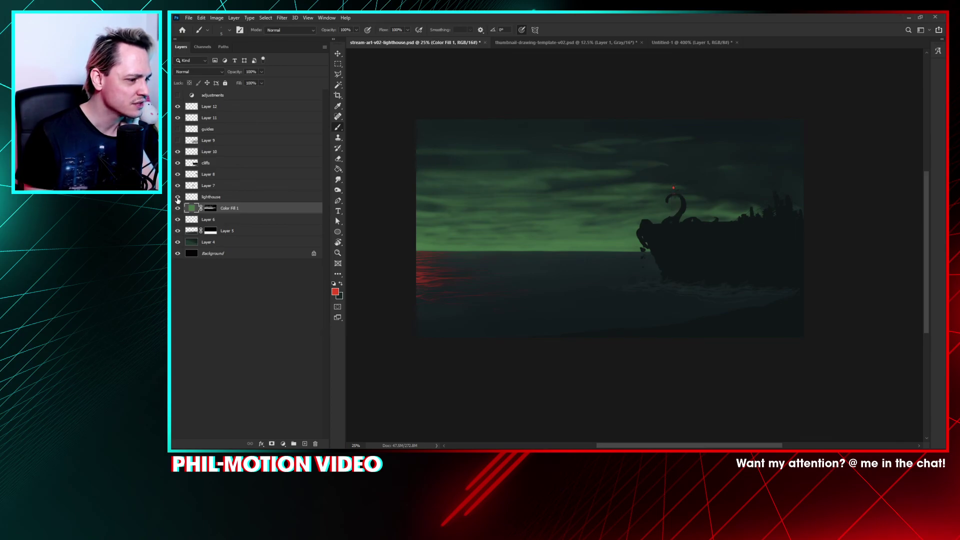
Step: Identify the layer holding the red water reflections by toggling its visibility, rename it "reflections", and save the document
left_click(177, 220)
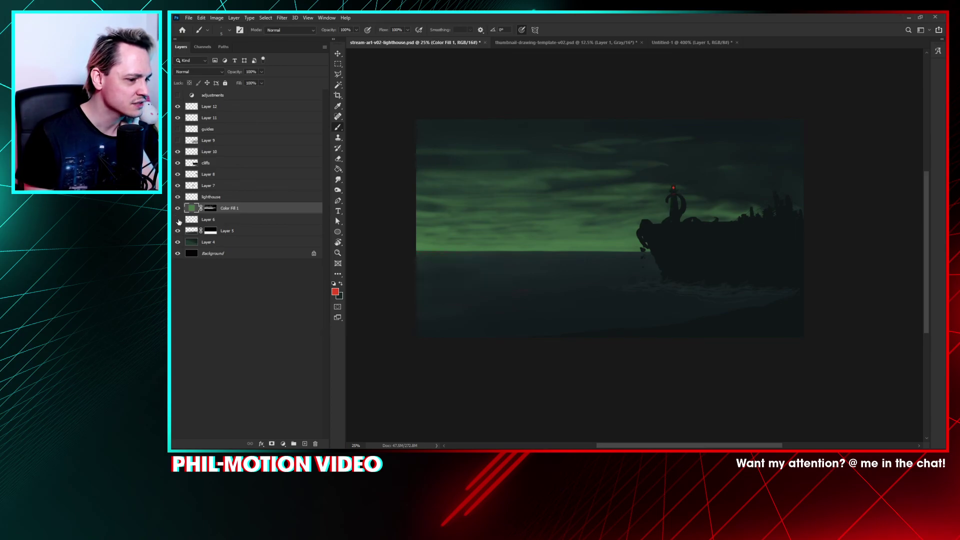
left_click(213, 224)
double_click(209, 223)
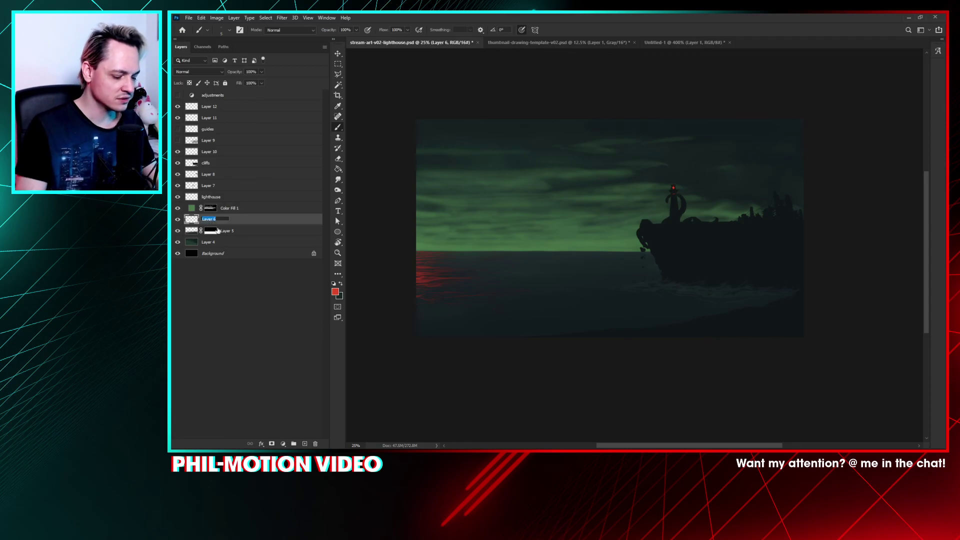
type("reflections")
key("Return")
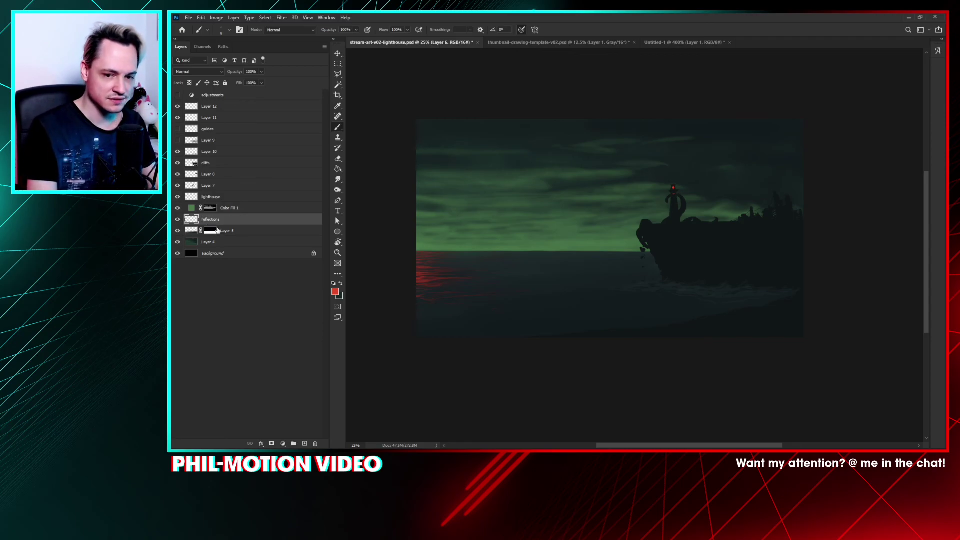
key("ctrl+s")
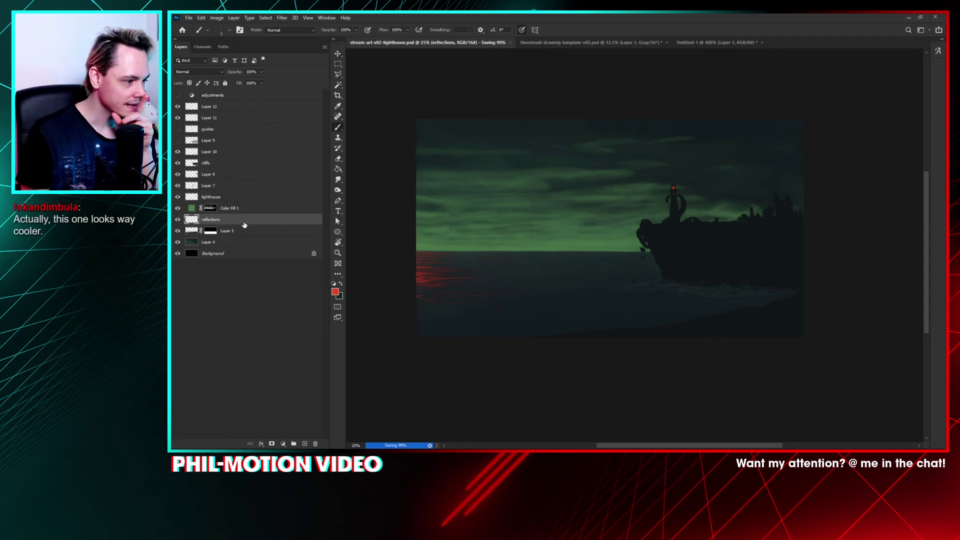
Step: Shift the hue of the reflections layer to +150 with Hue/Saturation so the red water reflections turn green
key("alt")
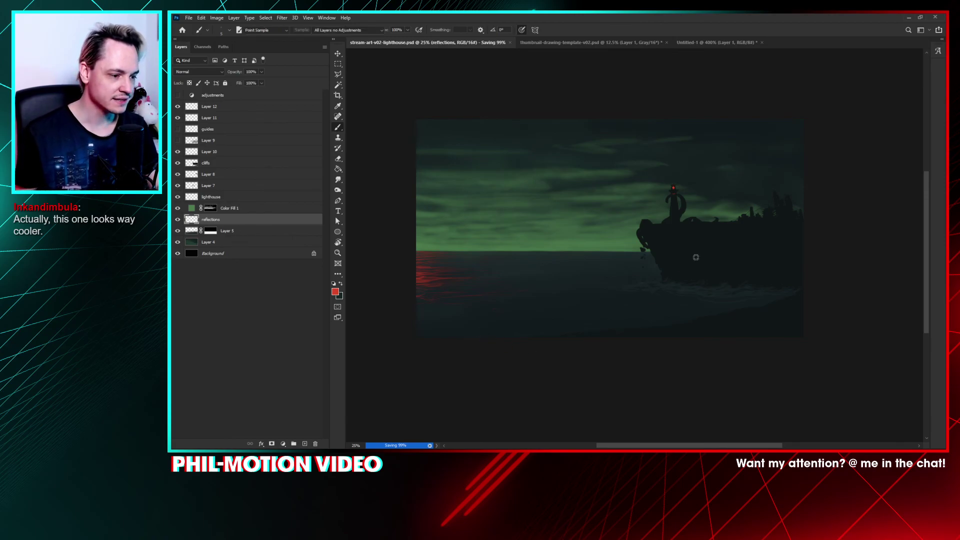
key("i")
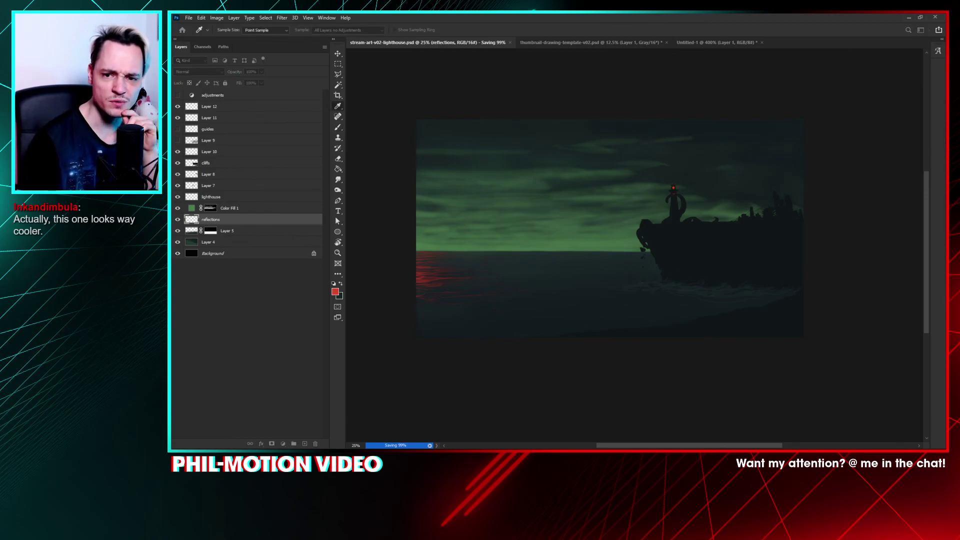
key("ctrl+u")
left_click_drag(516, 181, 812, 77)
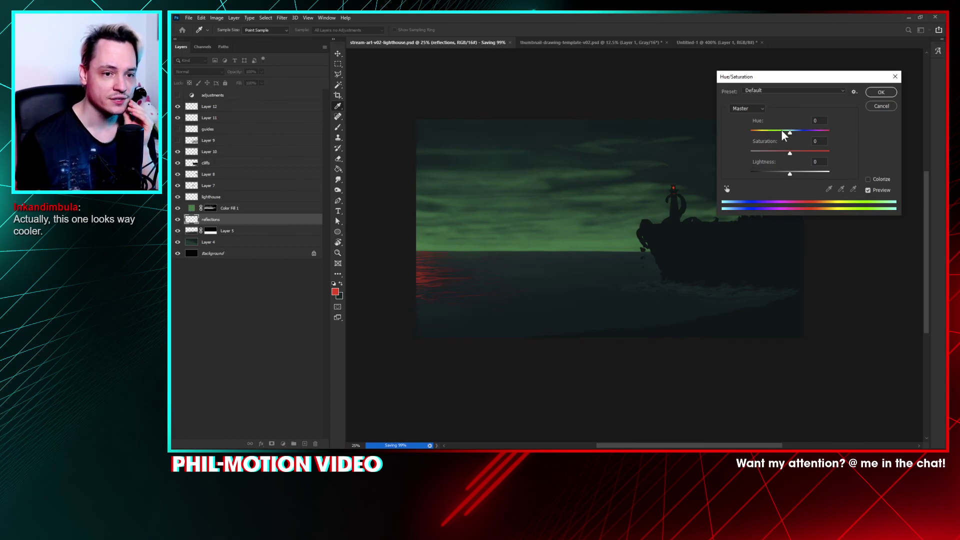
left_click_drag(781, 131, 818, 133)
left_click_drag(826, 133, 826, 133)
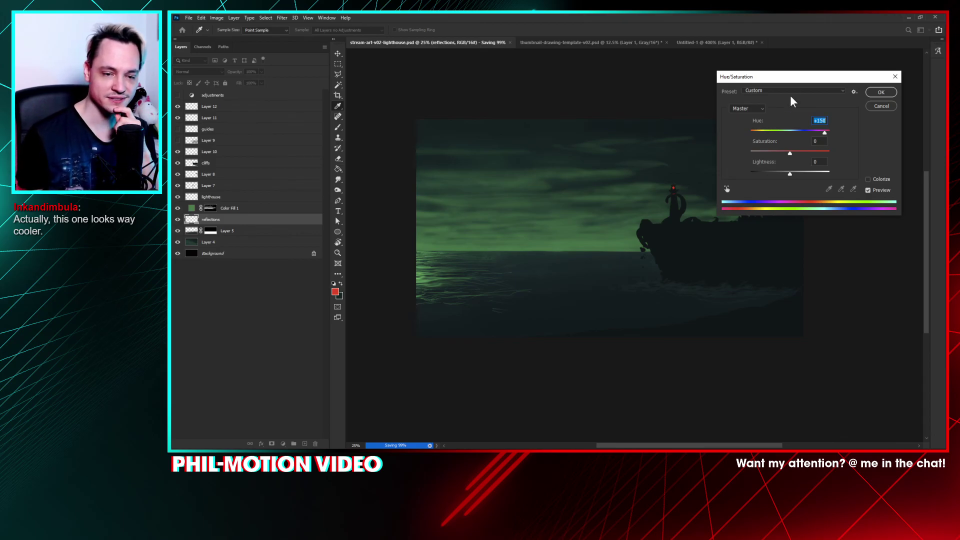
left_click(879, 93)
Step: Lower the opacity of the reflections layer to 13%
key("b")
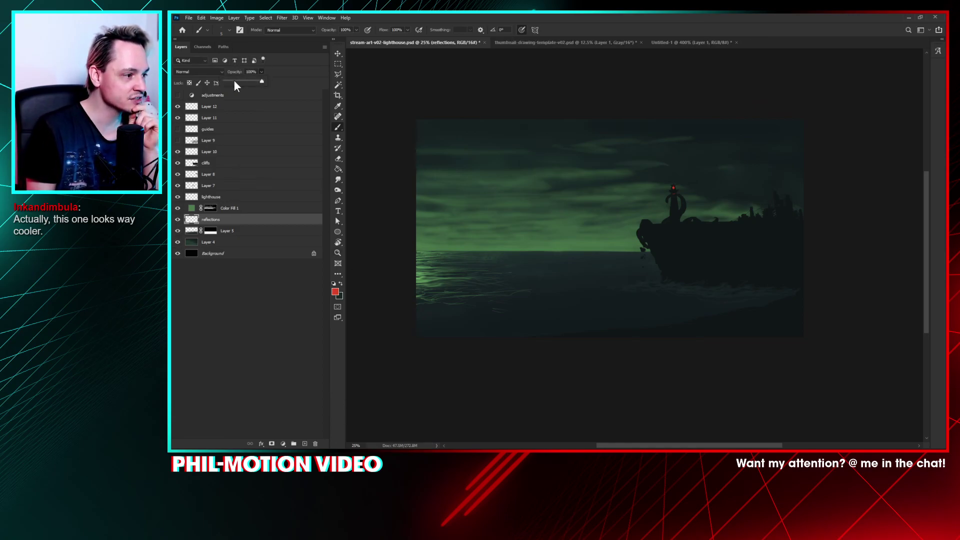
left_click_drag(234, 81, 230, 81)
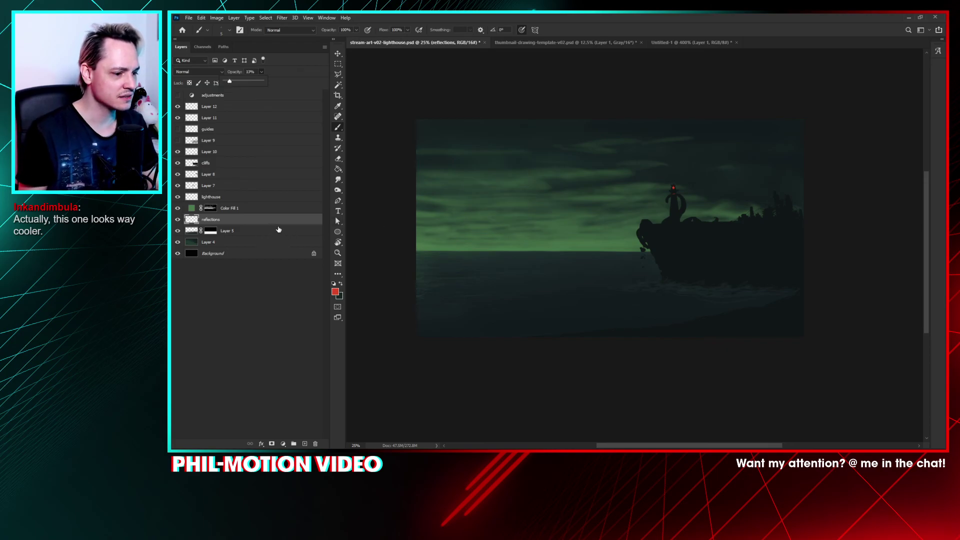
left_click_drag(513, 286, 479, 285)
Step: Stretch the reflections layer horizontally to about 371% width and align its edge with the canvas so it spans the whole sea
key("ctrl+t")
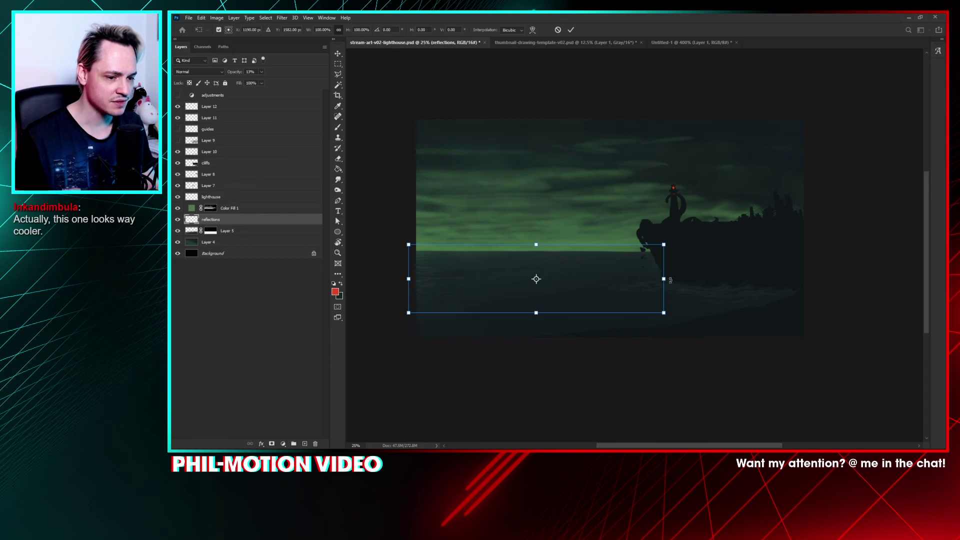
left_click_drag(670, 281, 922, 278)
left_click_drag(553, 210, 809, 218)
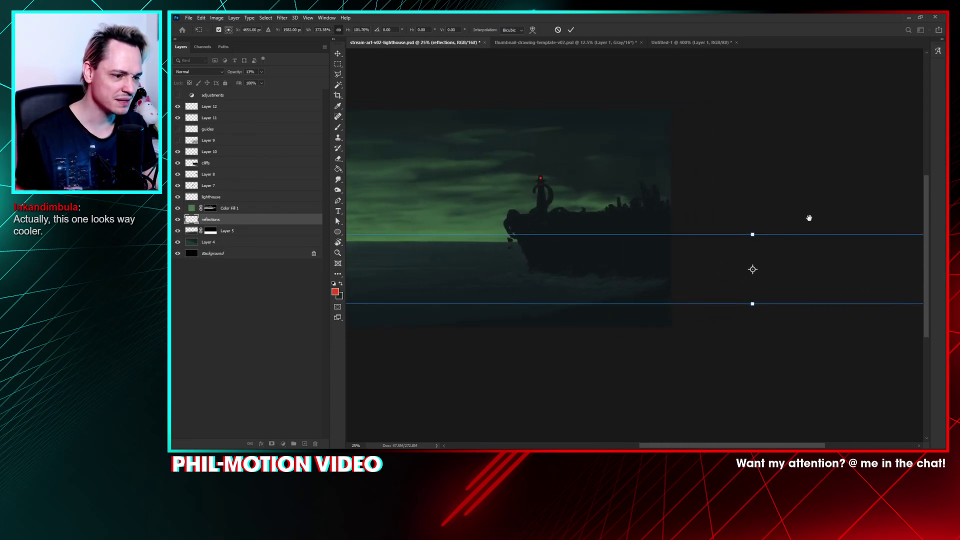
scroll(803, 217, "down", 1)
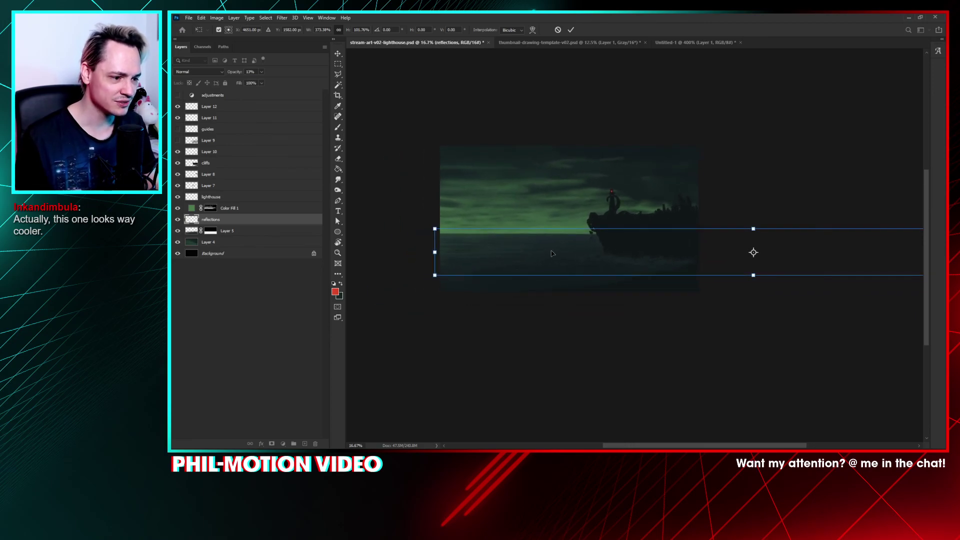
mouse_move(553, 254)
left_mouse_down()
mouse_move(566, 253)
mouse_move(557, 253)
left_mouse_up()
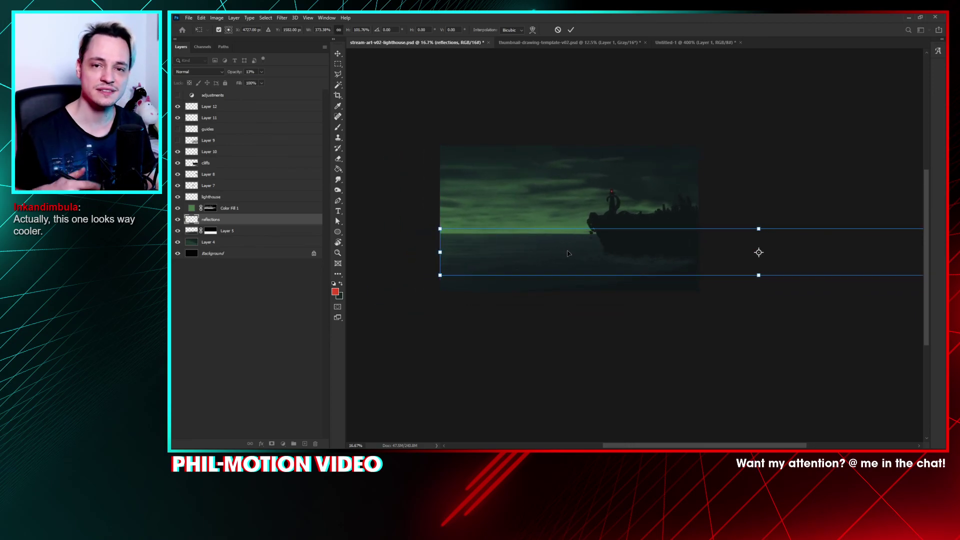
key("Return")
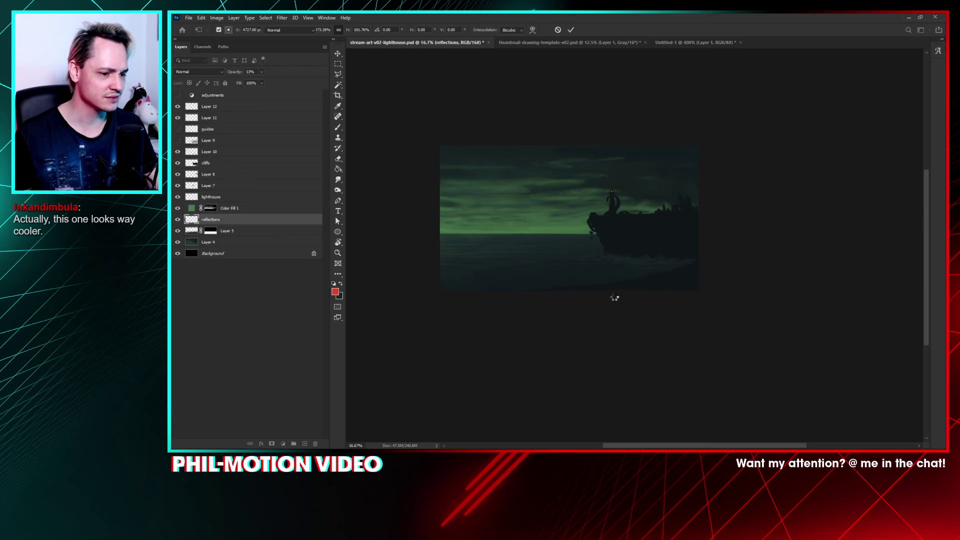
Step: Compare the whole painting with the adjustments layer shown and hidden, leaving the layer shown
scroll(530, 265, "up", 1)
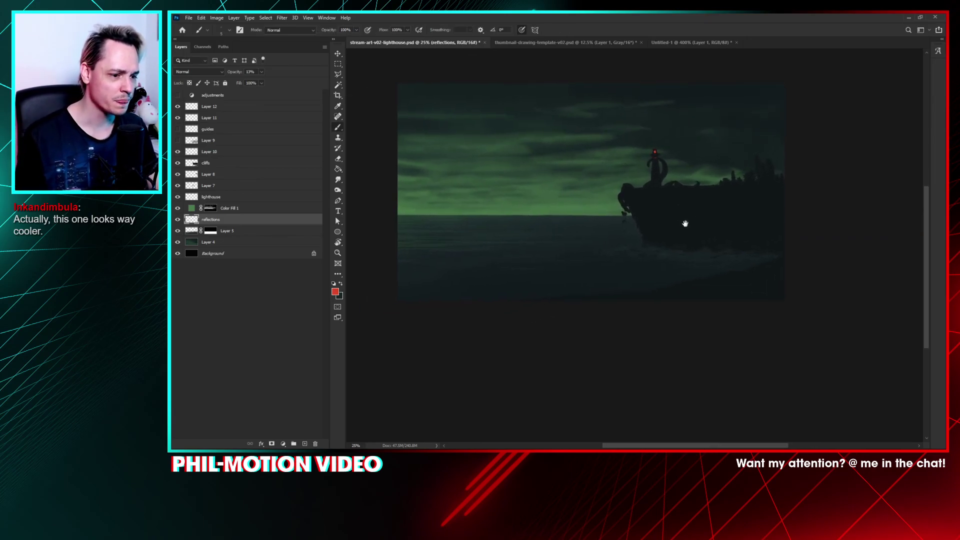
left_click_drag(634, 253, 606, 259)
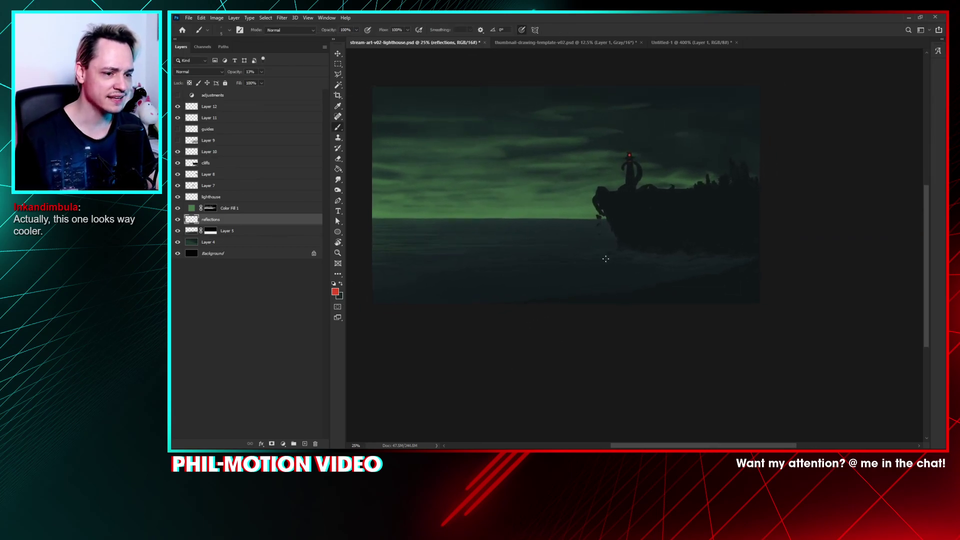
left_click(177, 95)
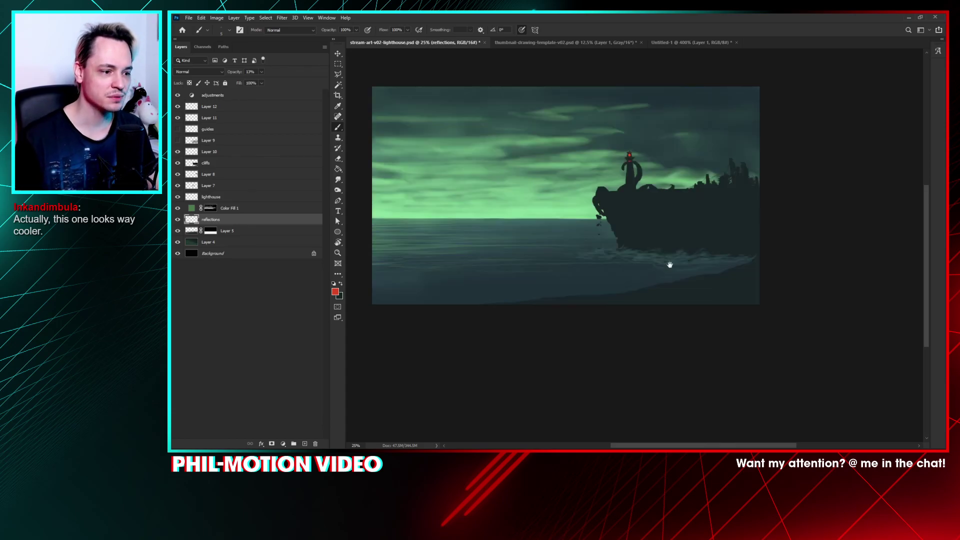
left_click_drag(670, 265, 690, 279)
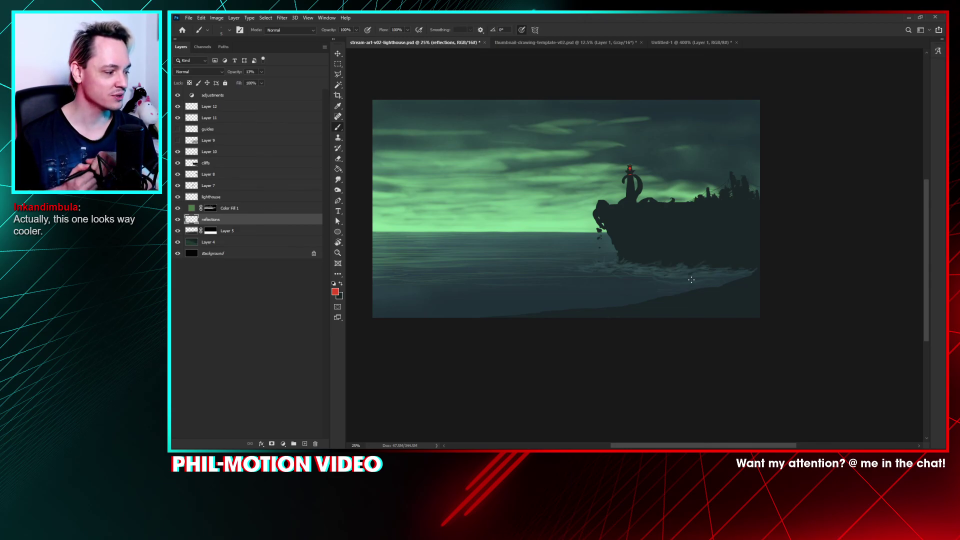
left_click_drag(674, 279, 667, 280)
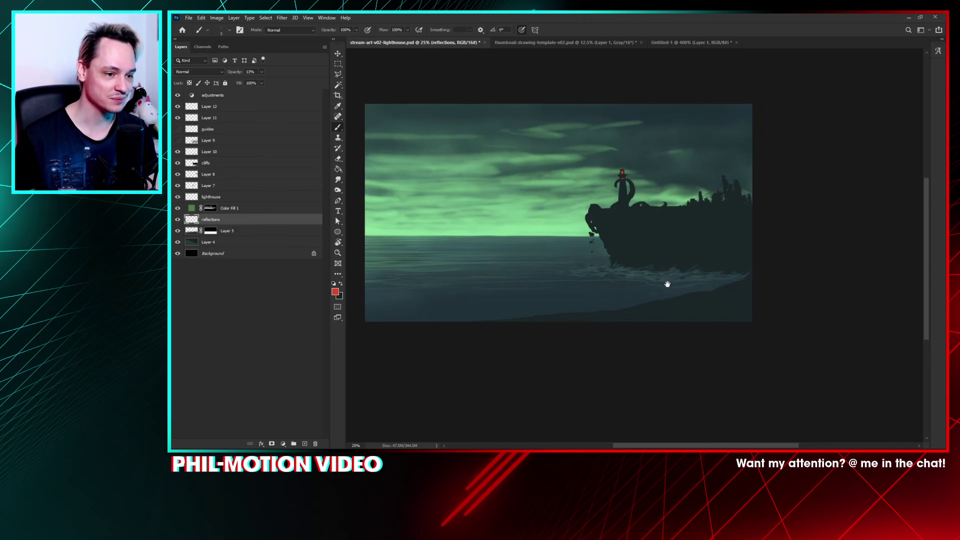
left_click(177, 95)
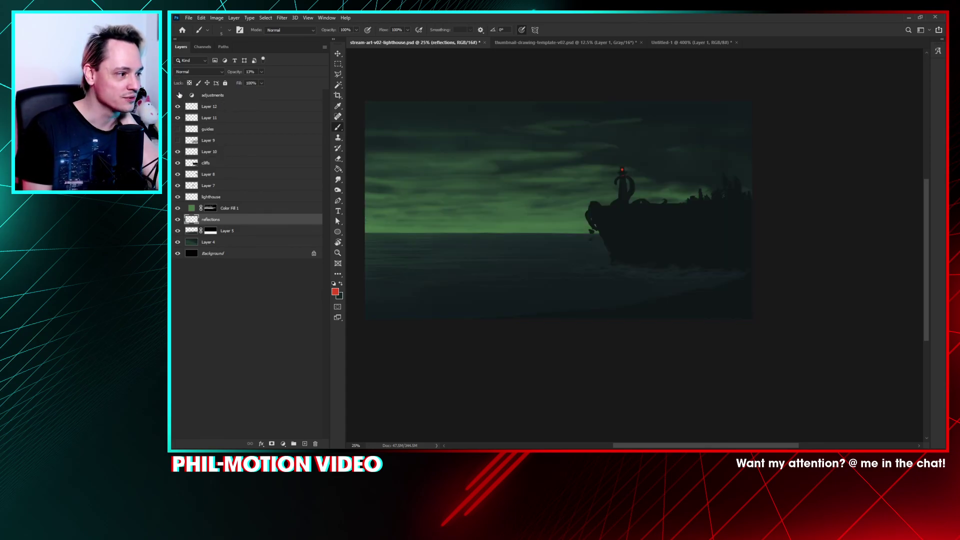
left_click(178, 96)
Step: Examine the lighthouse up close while hiding Layer 12 and Layer 11 to identify what each one contains
scroll(633, 185, "up", 2)
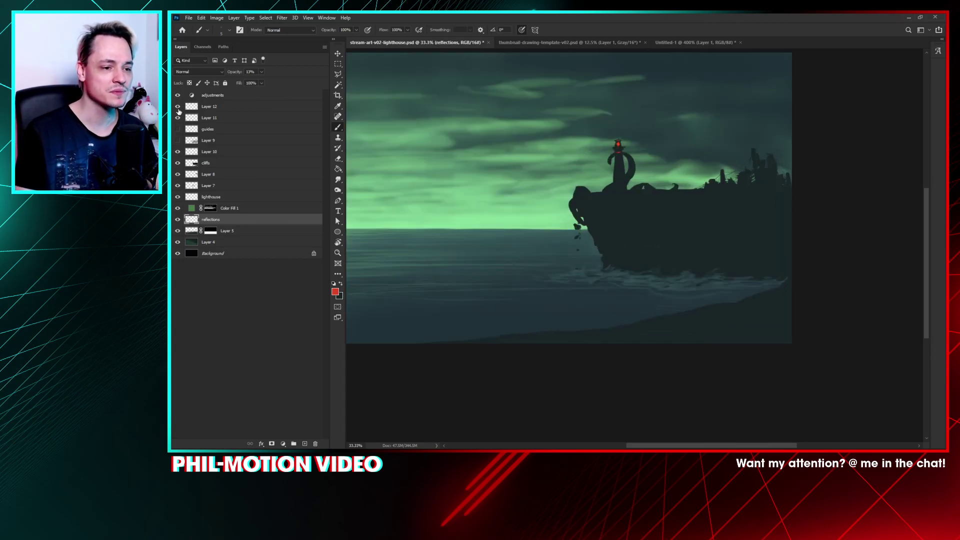
left_click_drag(666, 235, 624, 274)
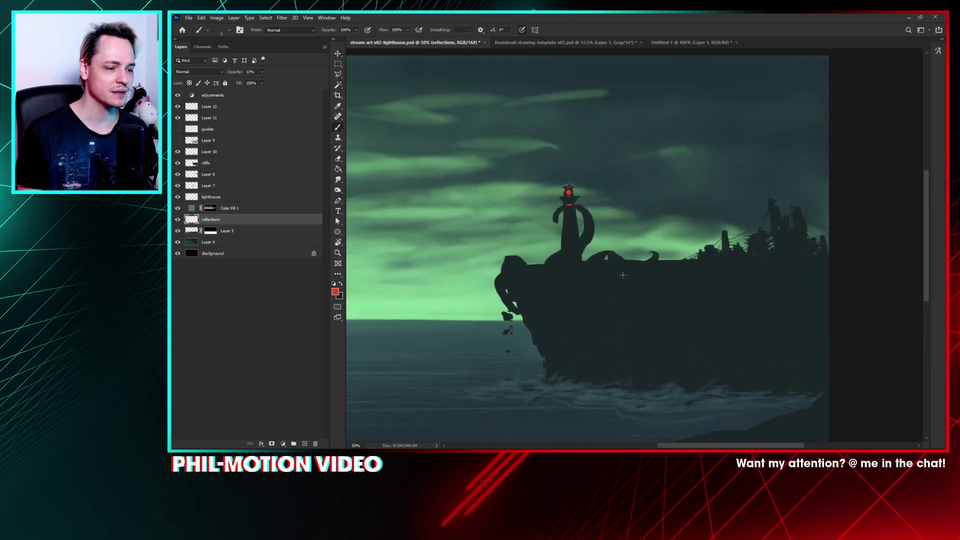
key("ctrl+plus")
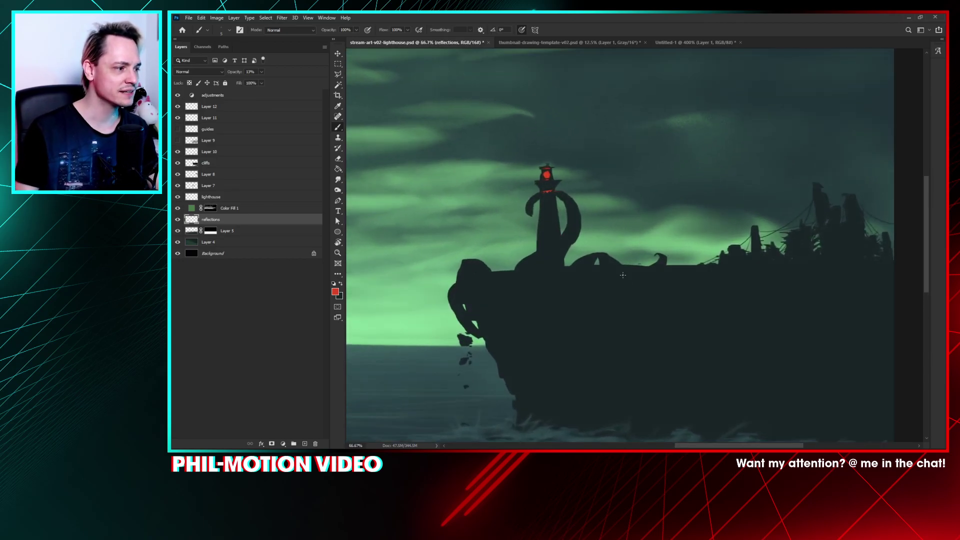
left_click(178, 106)
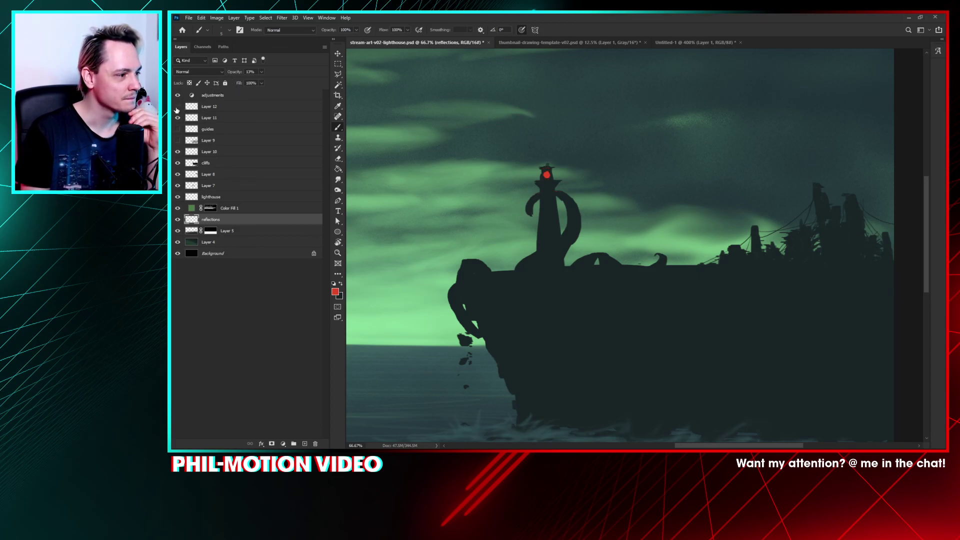
left_click(178, 118)
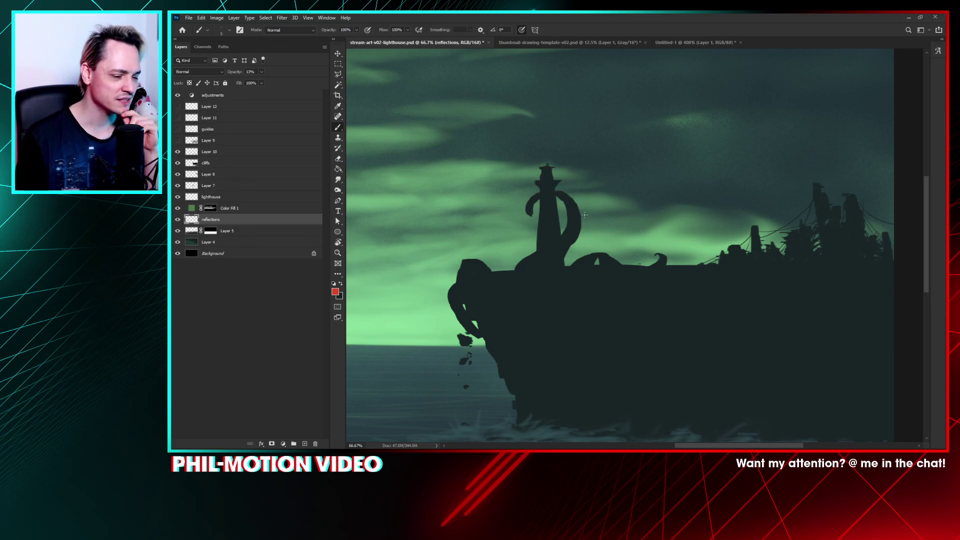
left_click_drag(549, 208, 601, 174)
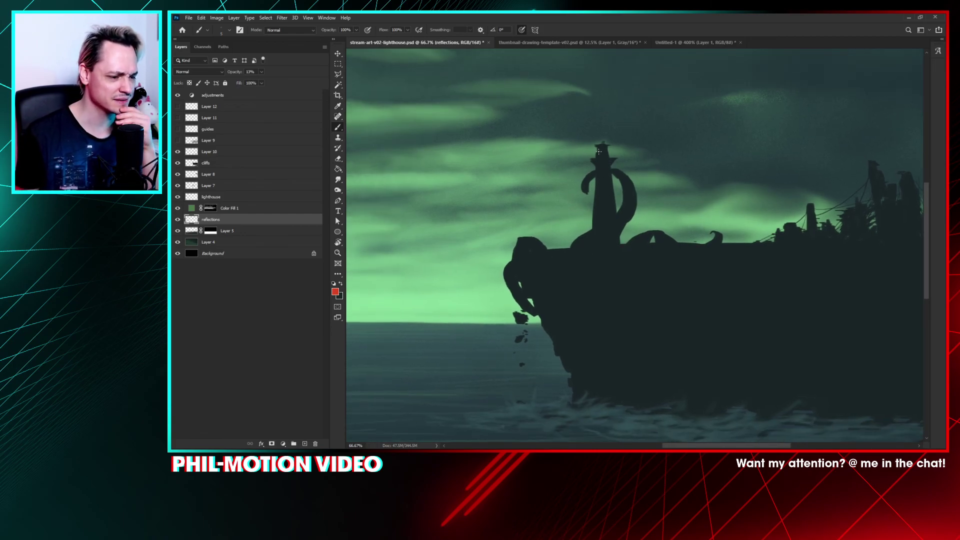
left_click_drag(670, 220, 660, 222)
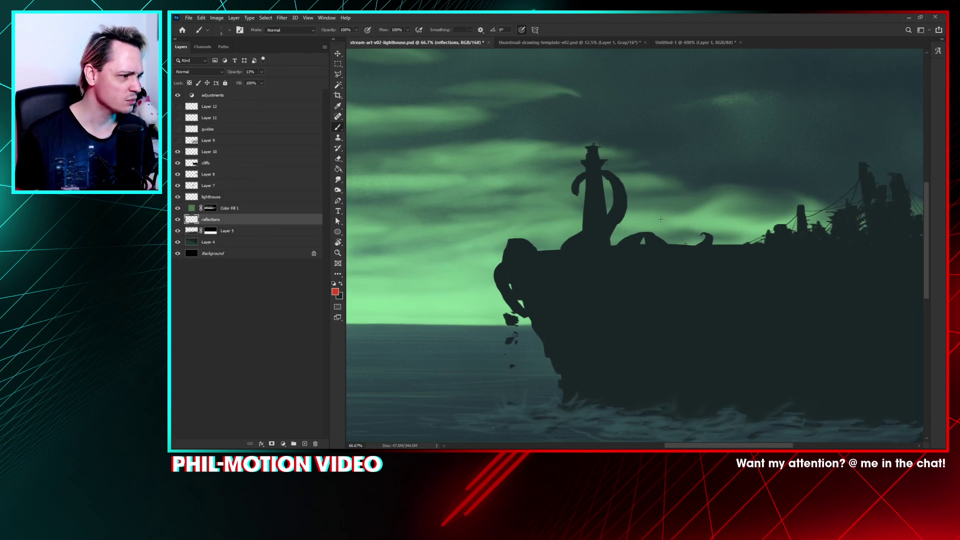
Step: Check the contents of the guides layer, then delete the guides layer and Layer 12 with the small red lighthouse accents
left_click(178, 132)
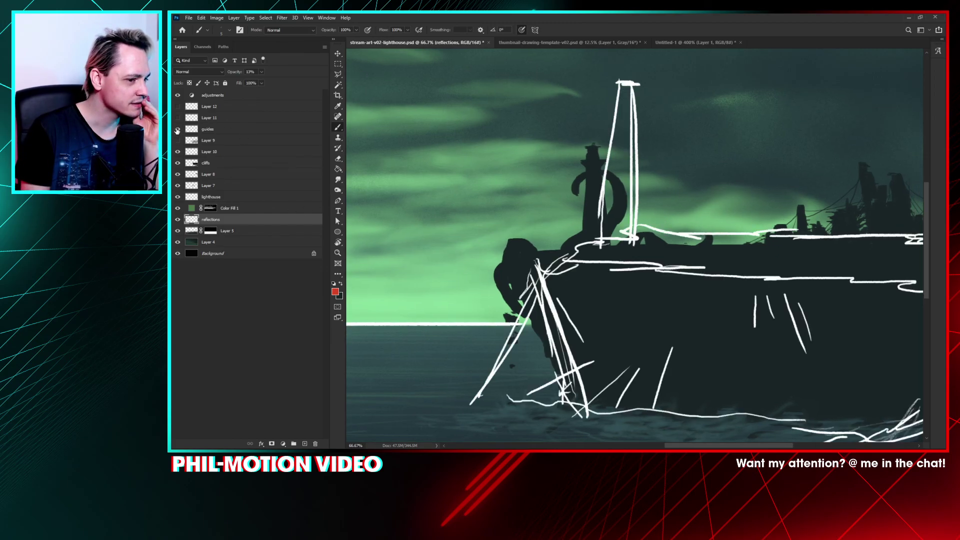
left_click(178, 131)
left_click_drag(250, 129, 315, 443)
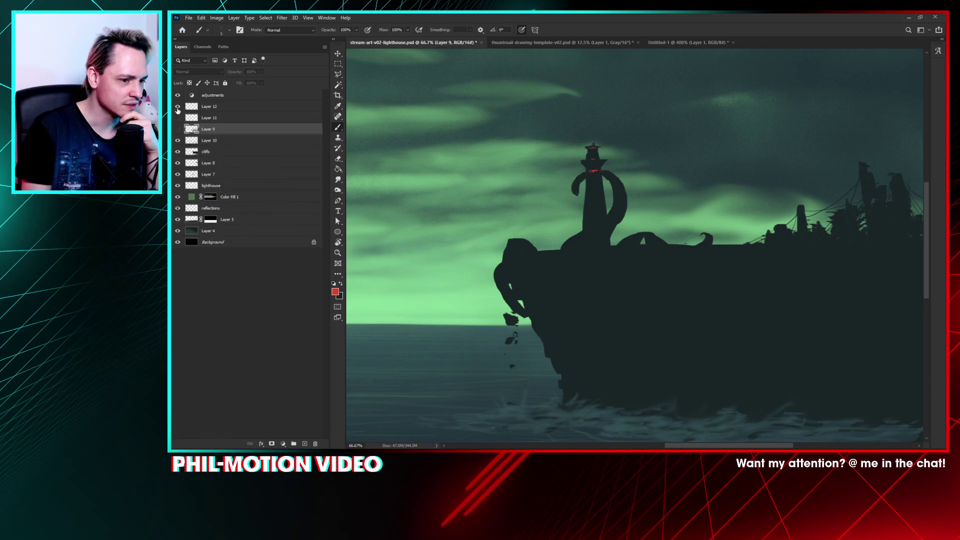
left_click_drag(210, 110, 315, 444)
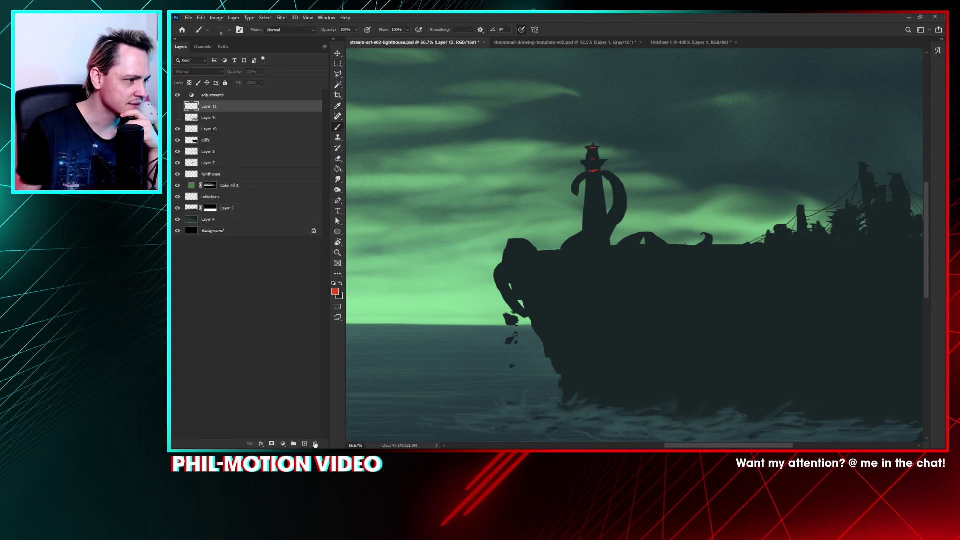
Step: Show Layer 11 with the red lantern light again and rename it "eye"
left_click(177, 108)
double_click(202, 108)
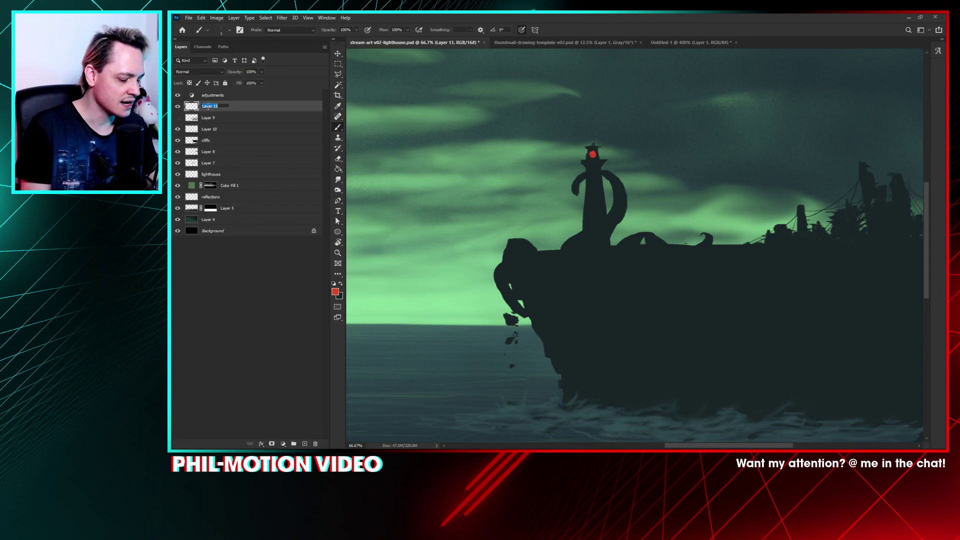
type("er")
key("Return")
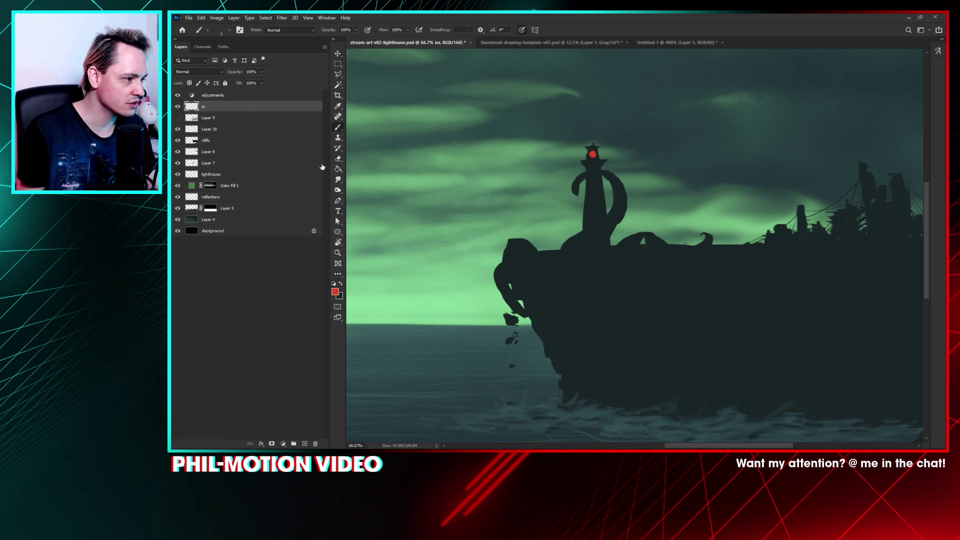
double_click(206, 108)
type("e")
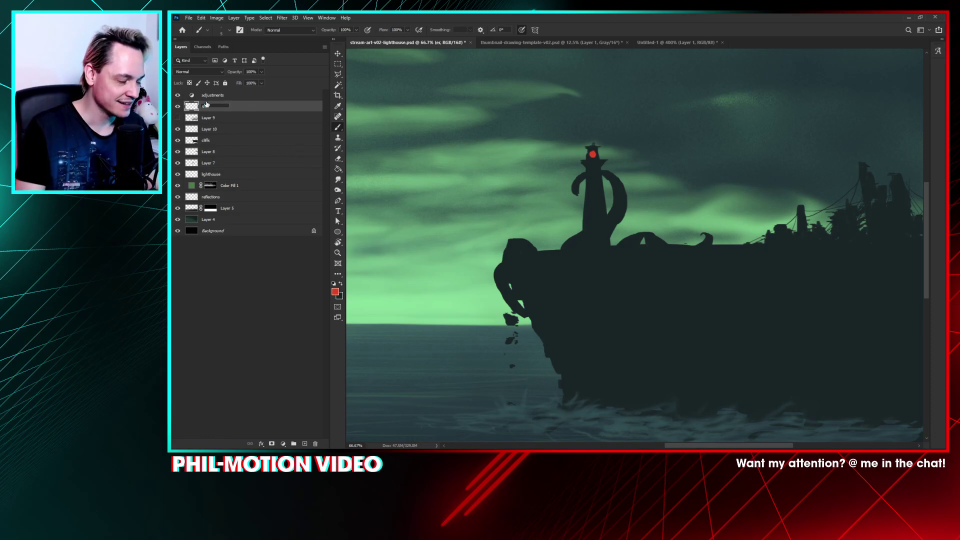
type("ye")
key("Return")
Step: Compare the full painting with Layer 9's haze over the cliff shown and hidden, both with and without the adjustments layer
left_click(177, 118)
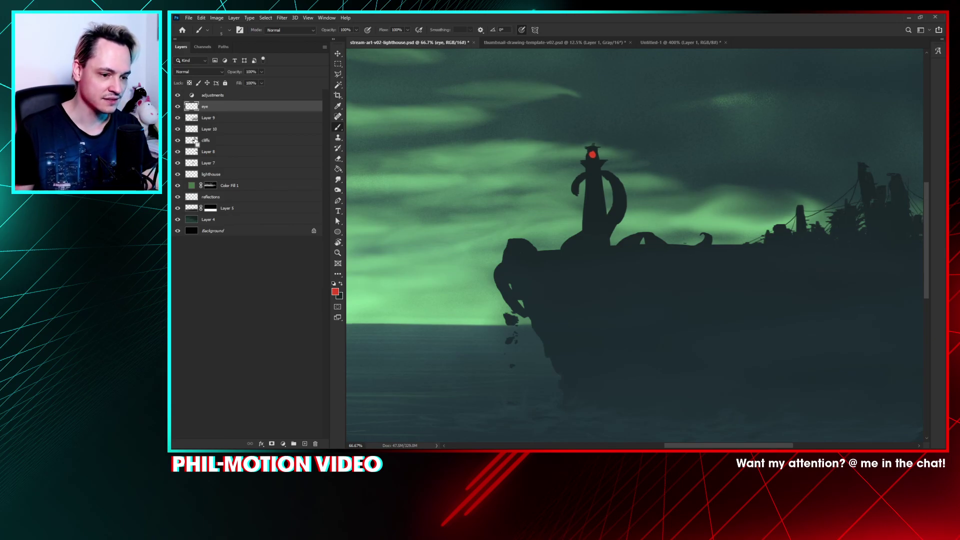
key("ctrl+minus")
key("ctrl+minus")
key("ctrl+minus")
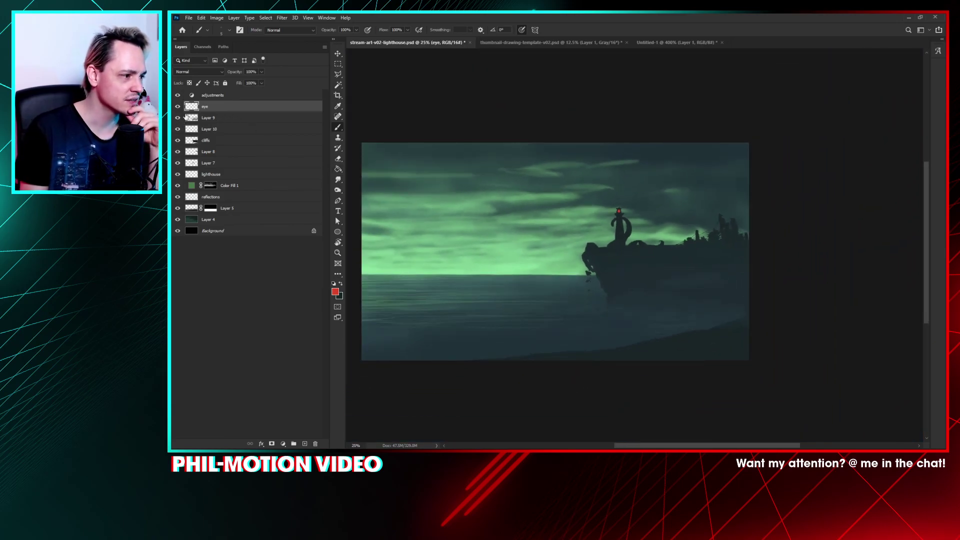
left_click(178, 118)
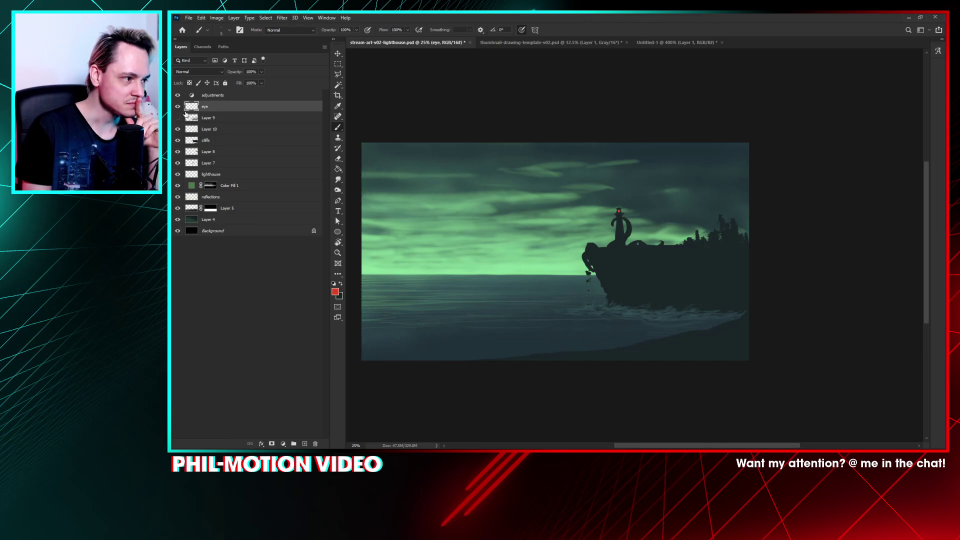
left_click(177, 118)
left_click(178, 95)
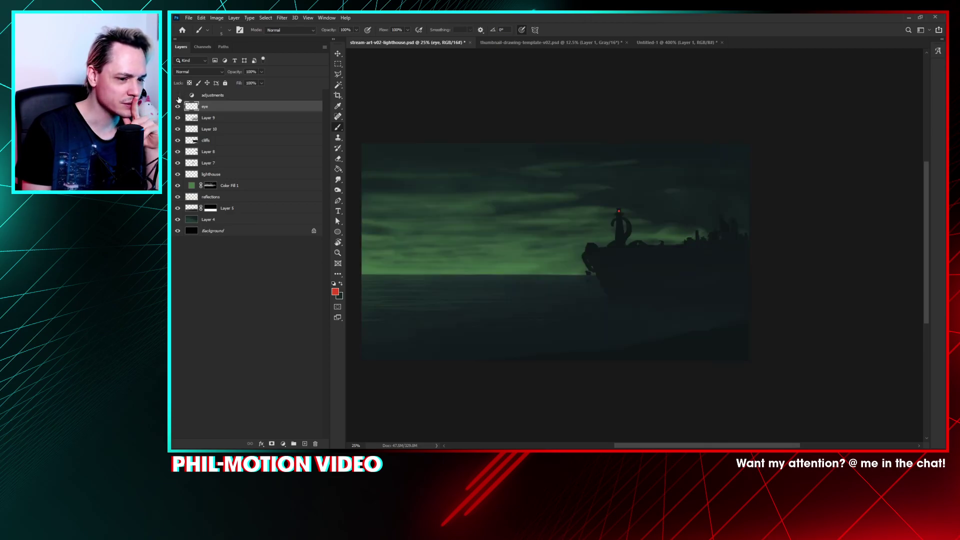
left_click(177, 118)
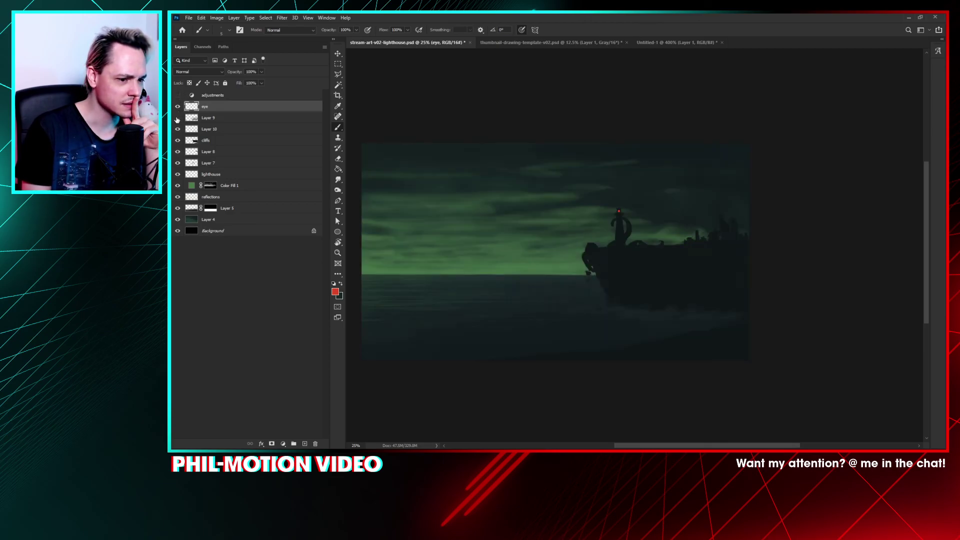
Step: Compare the painting with Layer 9's haze shown and hidden, leaving Layer 9 hidden and the adjustments layer visible
left_click(177, 118)
left_click(178, 118)
left_click(178, 118)
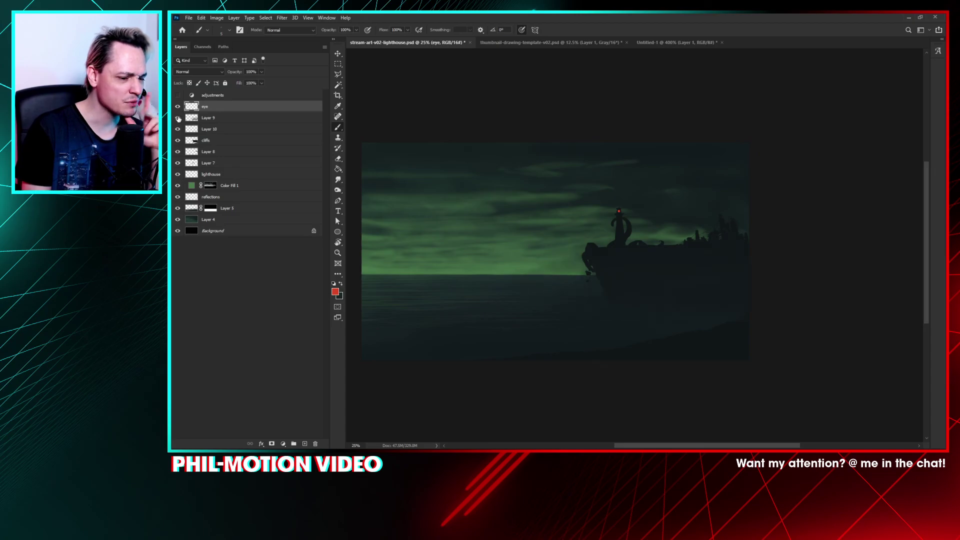
left_click(178, 118)
left_click(177, 95)
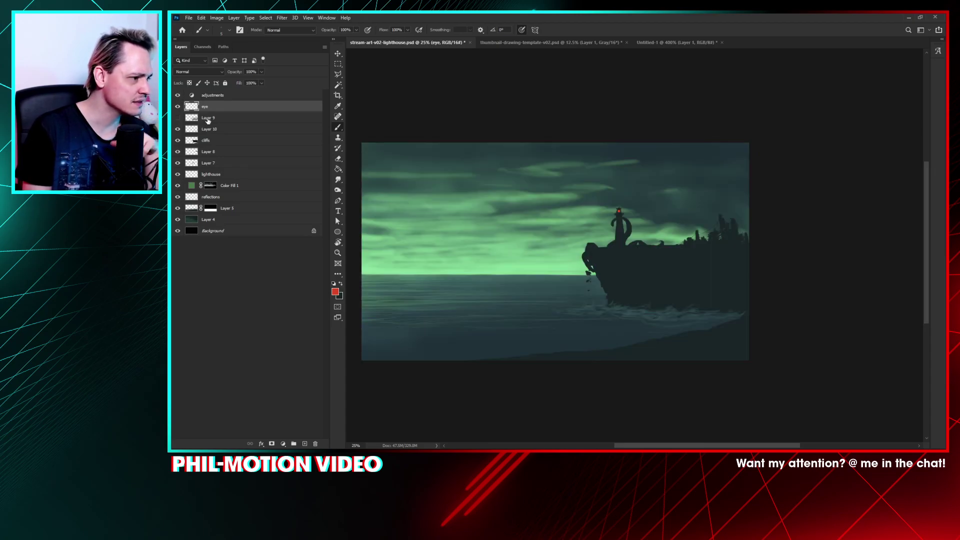
Step: Rename Layer 9 as "fog"
left_click(208, 118)
double_click(208, 118)
type("fog")
key("Return")
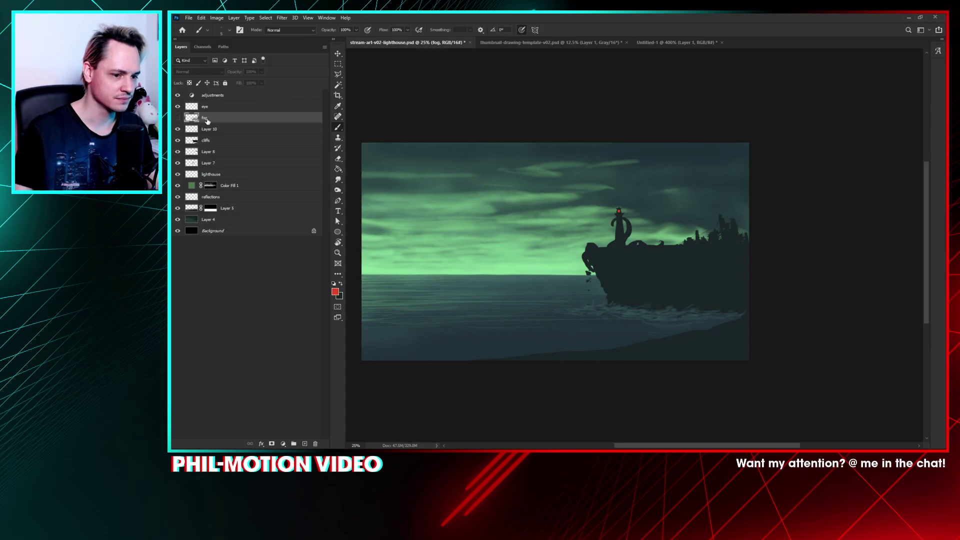
Step: Hide the eye layer with the red lantern light and add a new empty layer directly above it
key("ctrl+plus")
key("ctrl+plus")
key("ctrl+plus")
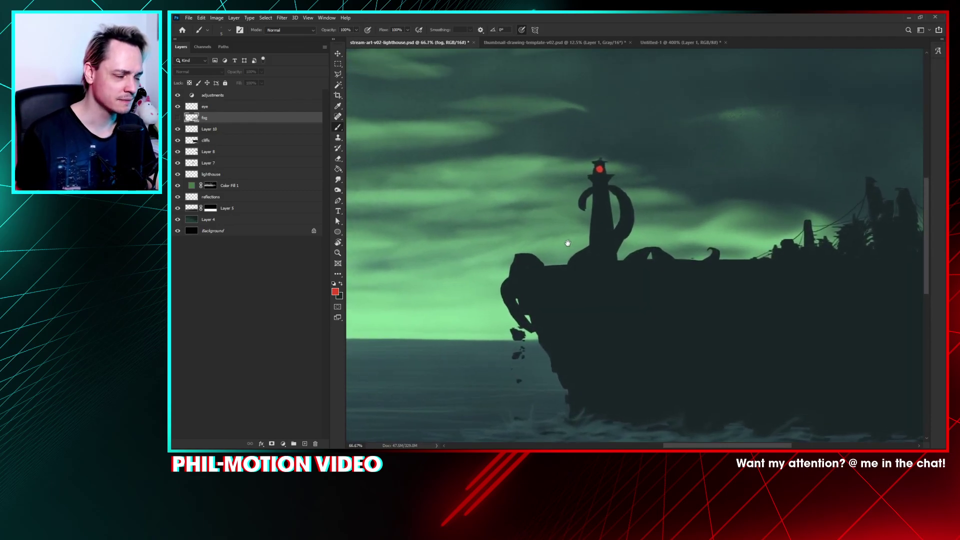
left_click(226, 108)
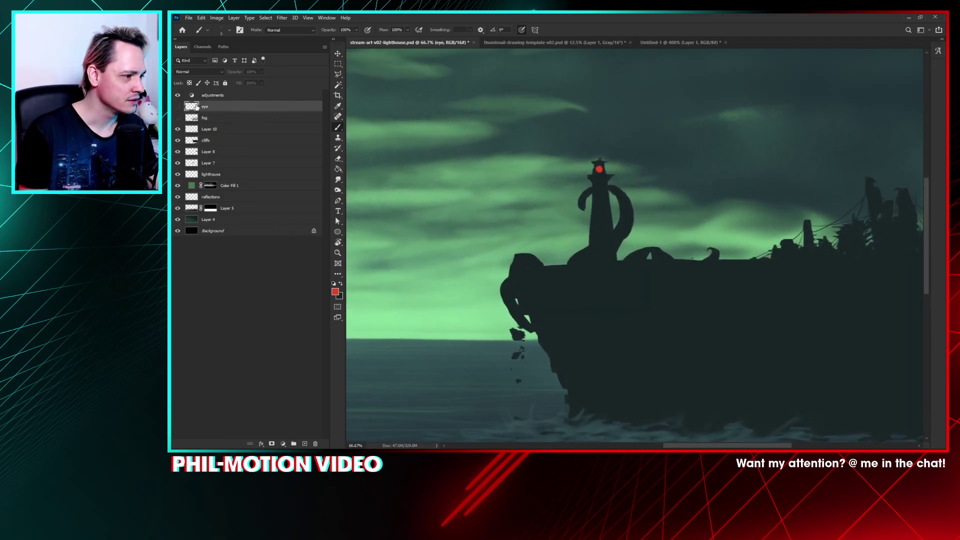
left_click(179, 108)
left_click(178, 107)
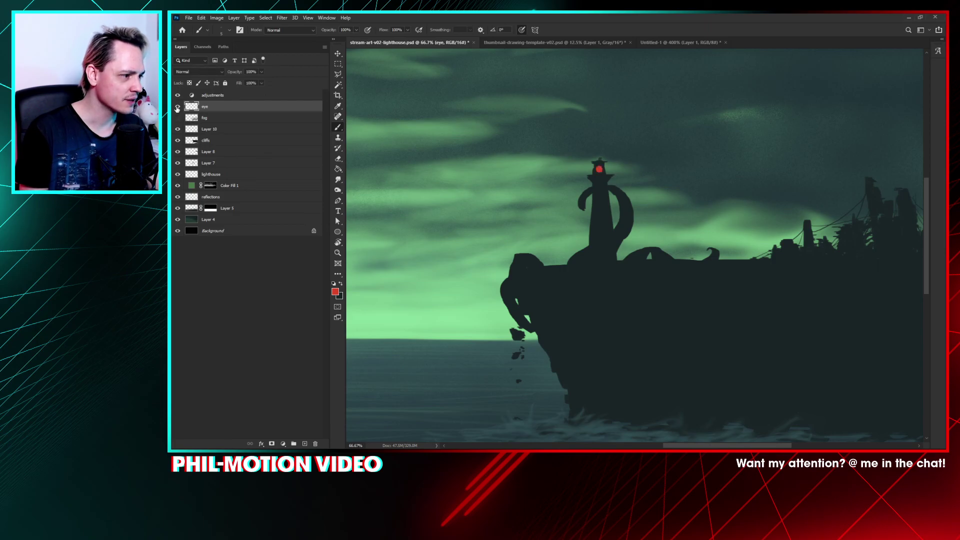
left_click(177, 107)
left_click(304, 444)
Step: Paint small red highlights on the left side of the lantern, the tentacle edges and the rounded form at the cliff's tip
key("ctrl+plus")
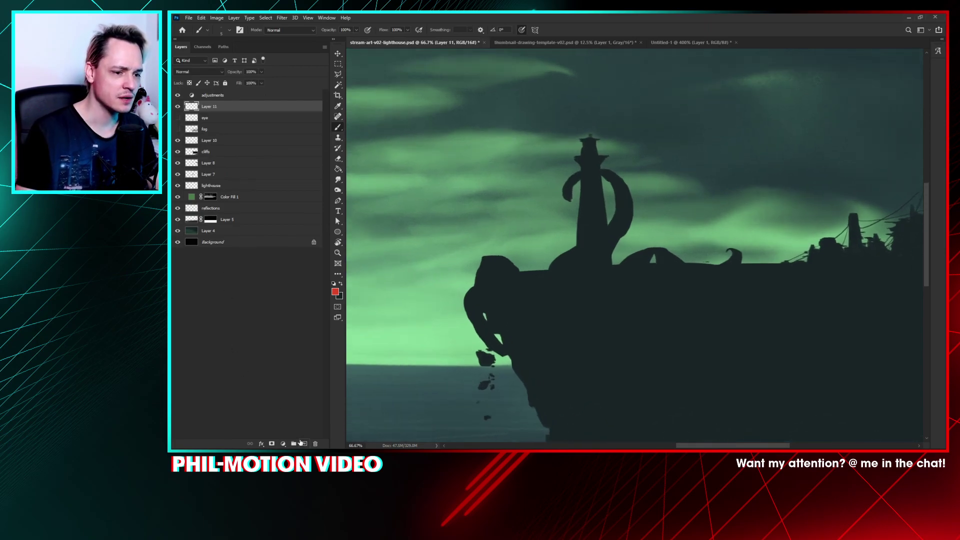
left_click_drag(585, 210, 596, 229)
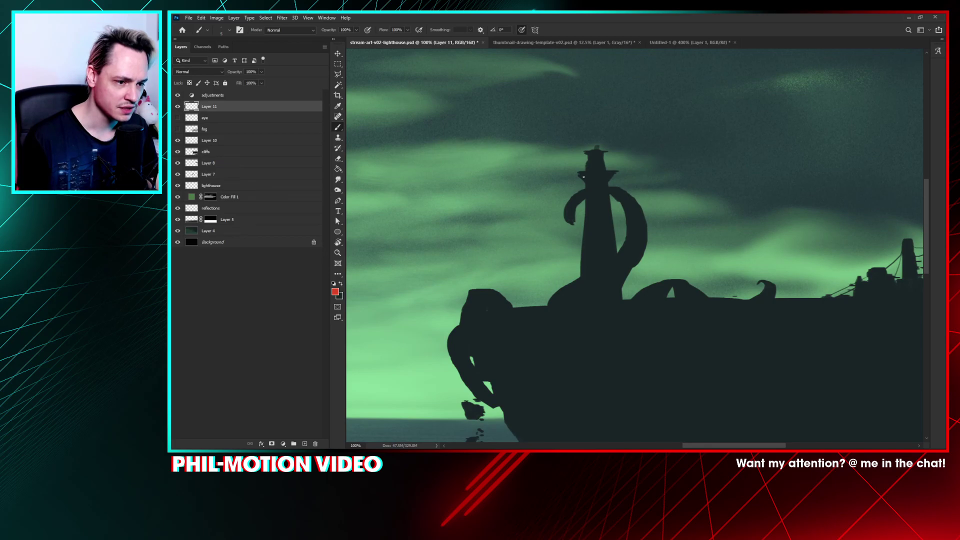
left_click_drag(583, 177, 601, 162)
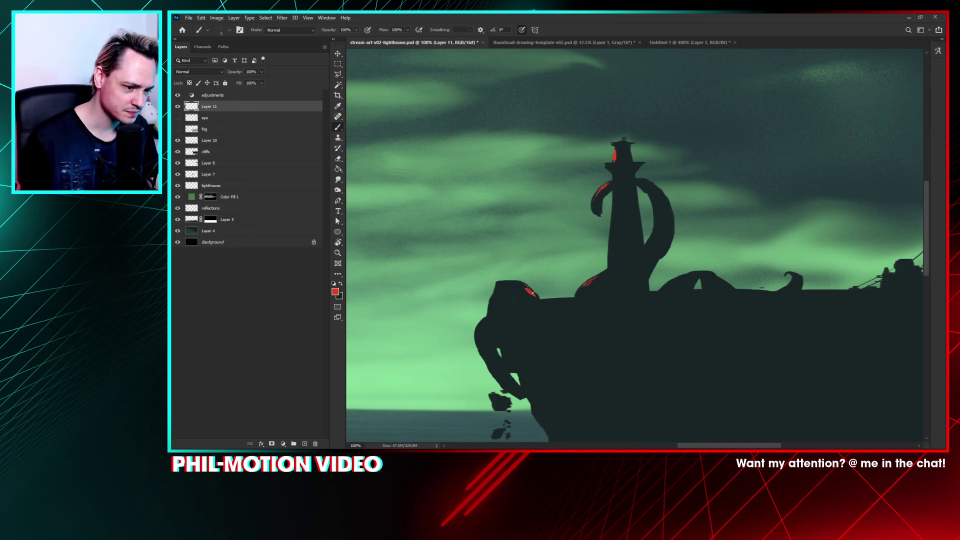
left_click_drag(533, 293, 508, 283)
Step: Paint a soft red light beam from the lantern down to the cliff edge with a larger, softer brush
right_click(568, 195)
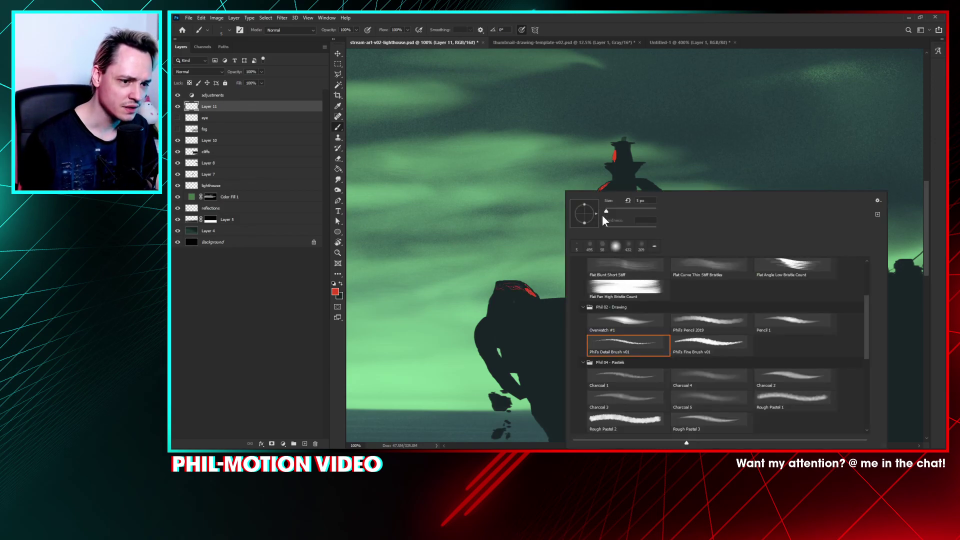
left_click_drag(610, 207, 640, 209)
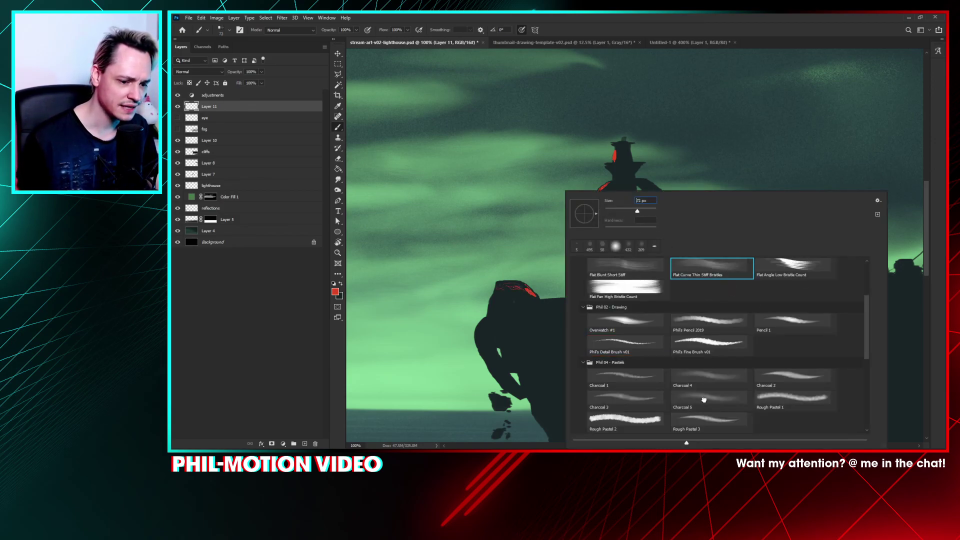
left_click(607, 161)
mouse_move(606, 160)
left_mouse_down()
mouse_move(543, 282)
mouse_move(607, 163)
mouse_move(524, 265)
mouse_move(601, 187)
mouse_move(571, 286)
mouse_move(607, 173)
mouse_move(588, 296)
mouse_move(609, 164)
mouse_move(556, 235)
mouse_move(605, 160)
mouse_move(512, 289)
mouse_move(603, 152)
mouse_move(522, 276)
mouse_move(547, 287)
mouse_move(533, 296)
mouse_move(529, 285)
mouse_move(521, 305)
mouse_move(600, 268)
left_mouse_up()
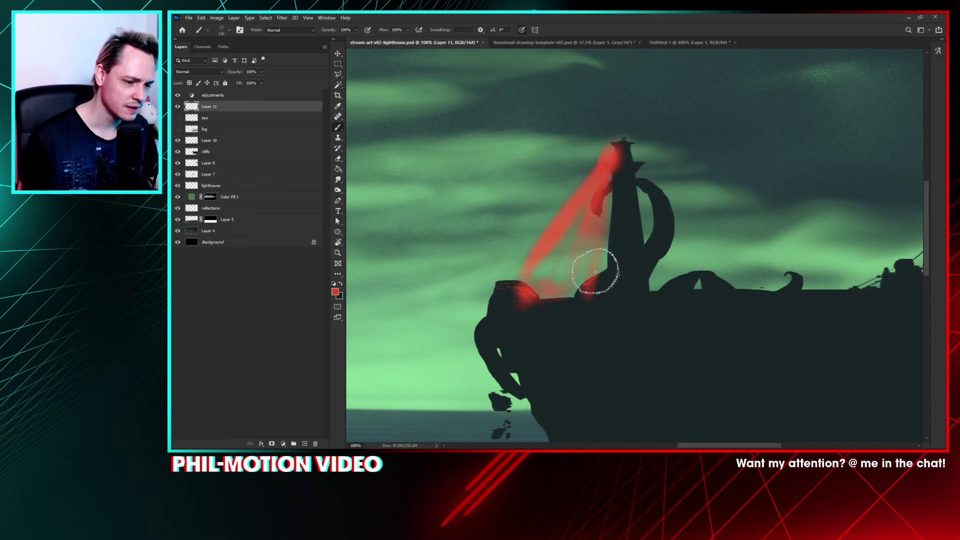
Step: Enlarge the soft brush, lower its opacity to 16% and paint a faint red glow around the light beam
right_click(599, 187)
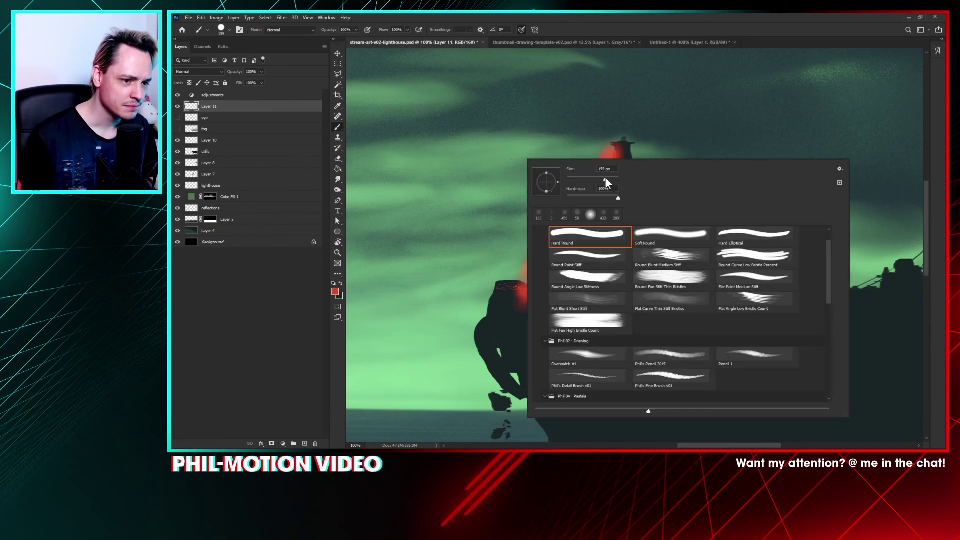
left_click_drag(605, 179, 604, 180)
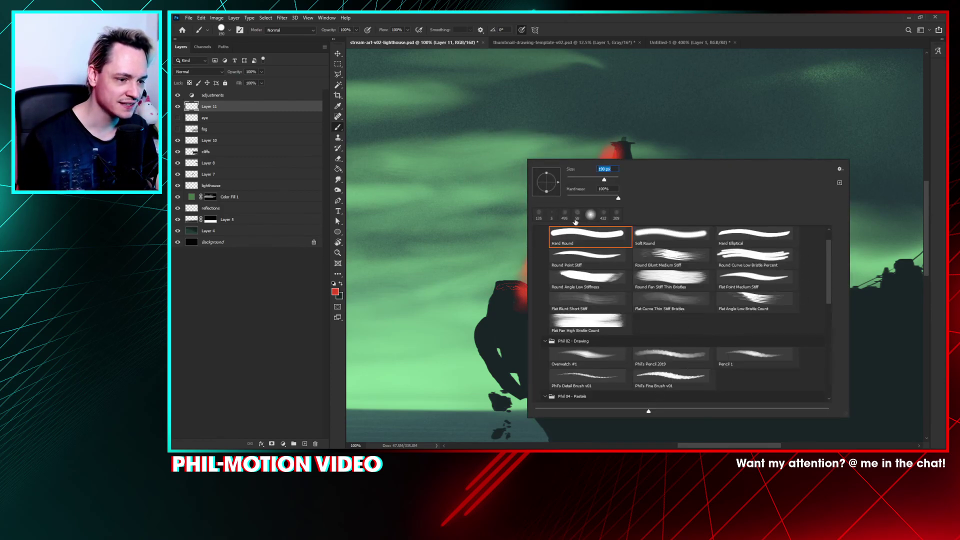
left_click(538, 214)
left_click_drag(602, 180, 608, 179)
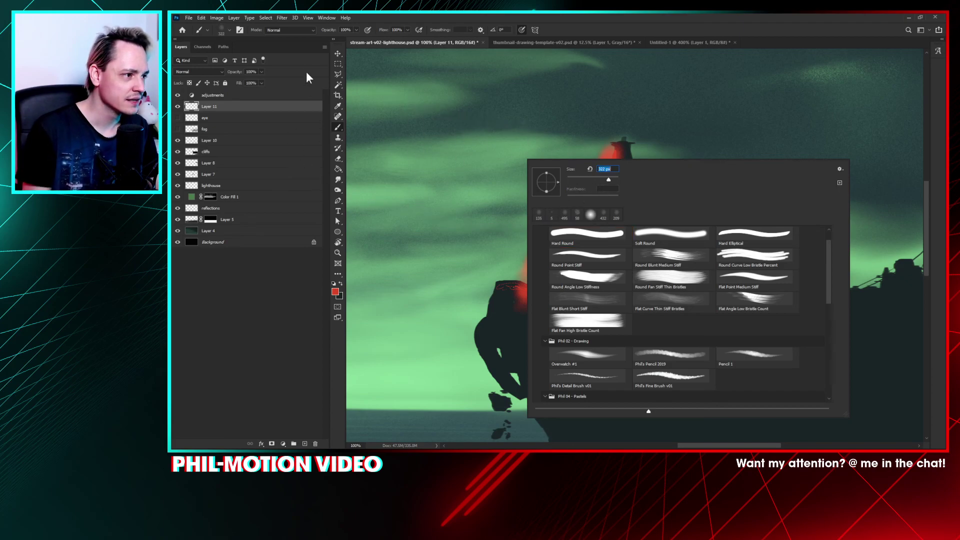
left_click(357, 31)
left_click_drag(326, 37, 324, 37)
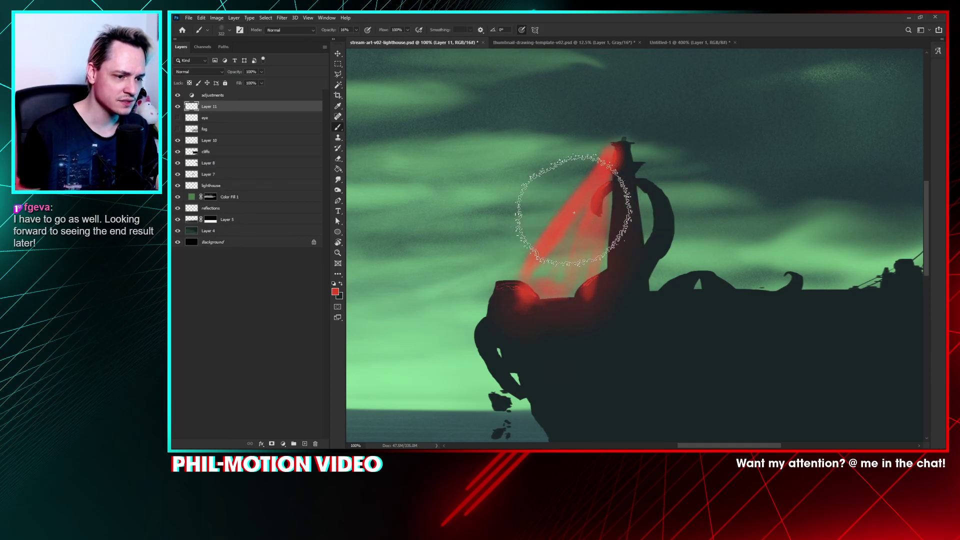
Step: Hide the adjustments layer and strengthen the red glow around the beam beside the lighthouse
scroll(620, 245, "down", 3)
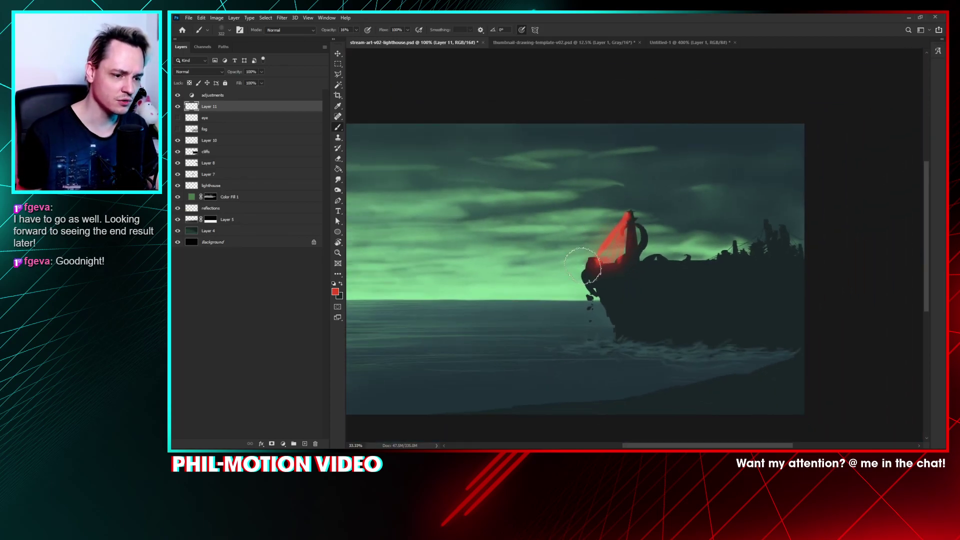
left_click(178, 96)
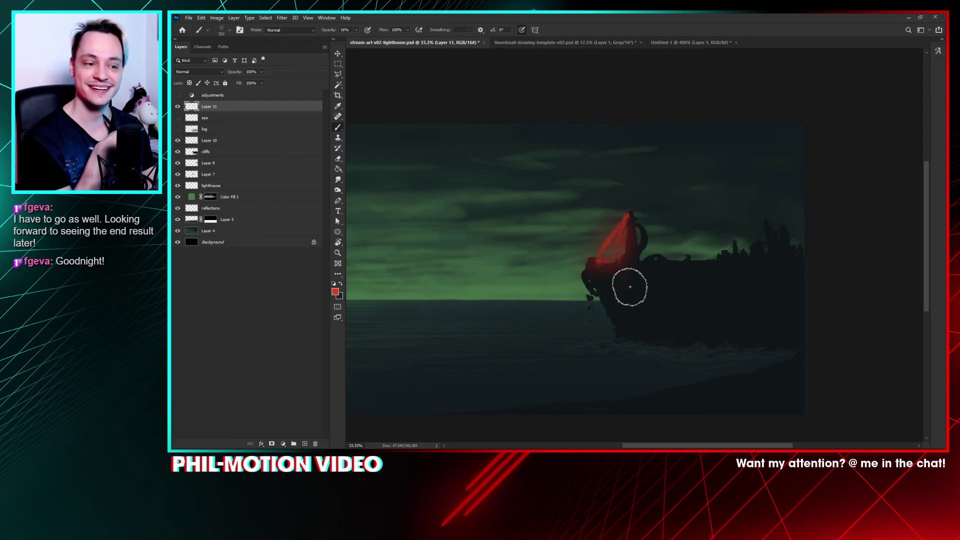
left_click_drag(630, 286, 679, 274)
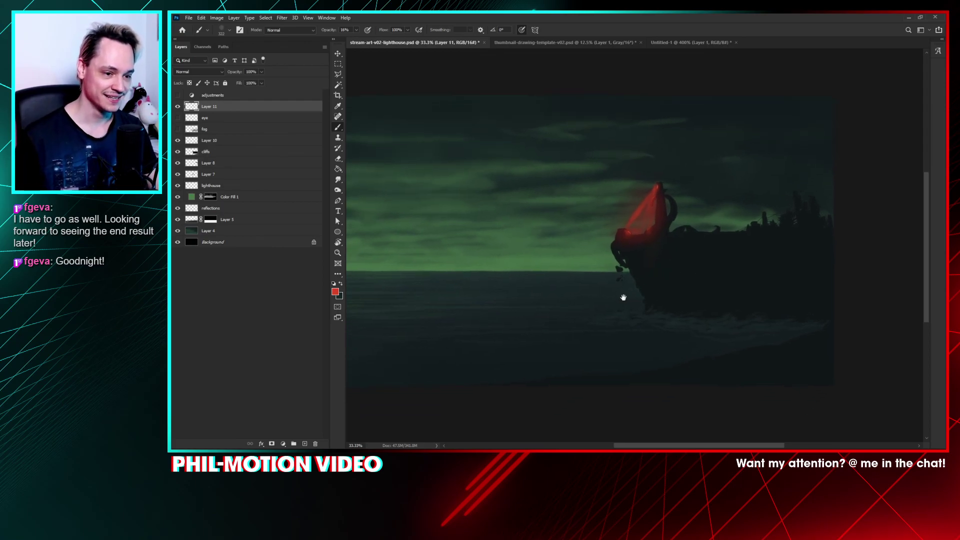
left_click_drag(624, 298, 648, 288)
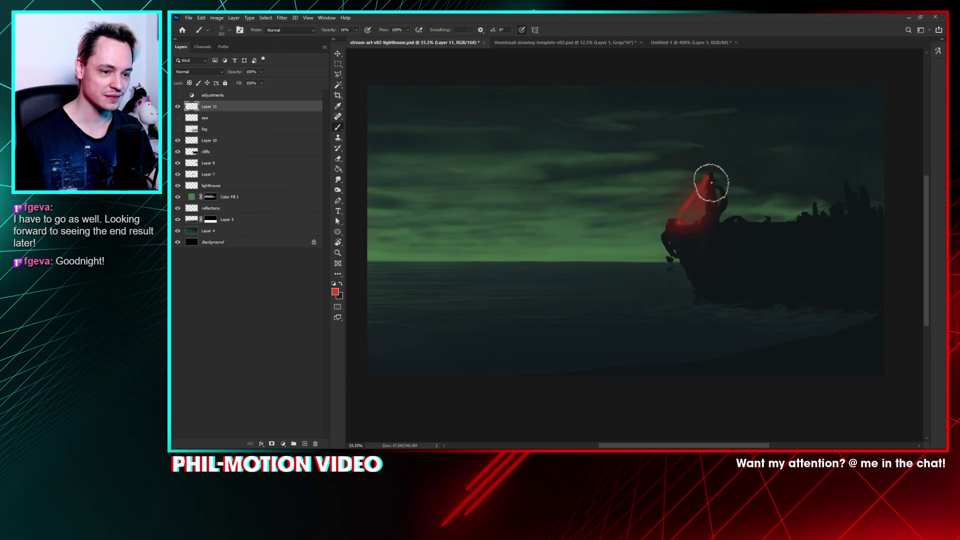
mouse_move(703, 183)
left_mouse_down()
mouse_move(683, 221)
mouse_move(698, 202)
mouse_move(670, 224)
mouse_move(703, 200)
mouse_move(698, 191)
mouse_move(677, 214)
mouse_move(702, 189)
mouse_move(690, 208)
left_mouse_up()
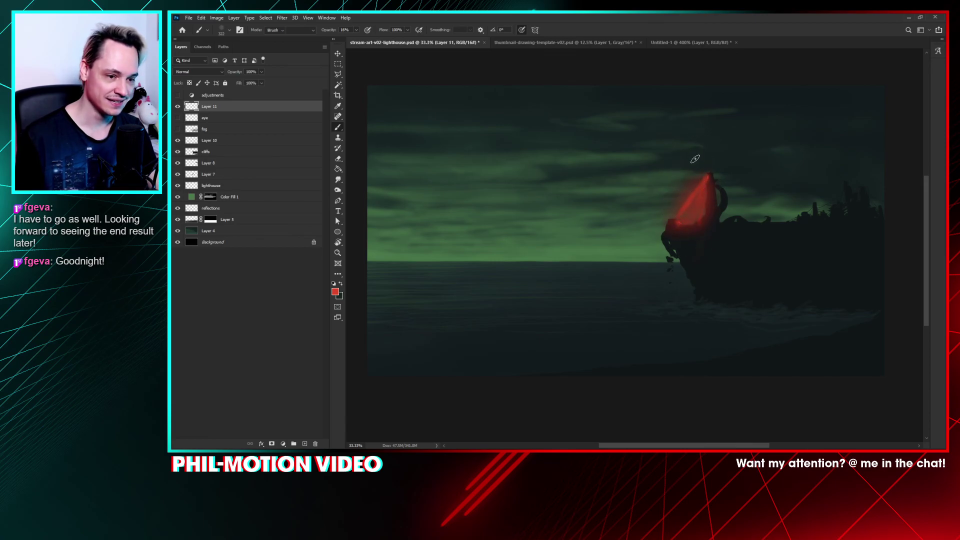
Step: Touch up the red beam's outer edge with the Eraser and brush more red glow over its base on the cliff
key("e")
mouse_move(702, 174)
left_mouse_down()
mouse_move(689, 193)
mouse_move(678, 187)
left_mouse_up()
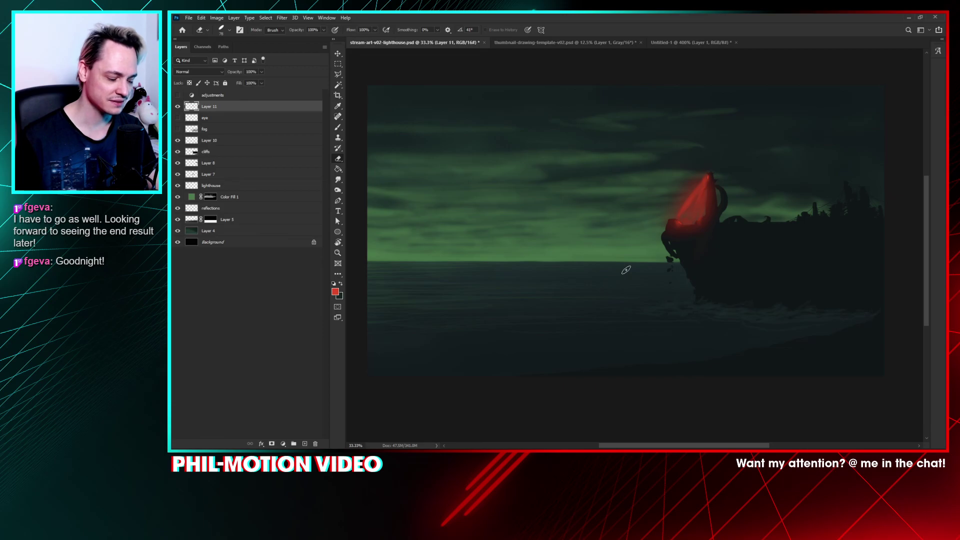
key("b")
scroll(675, 286, "right", 3)
scroll(675, 285, "up", 2)
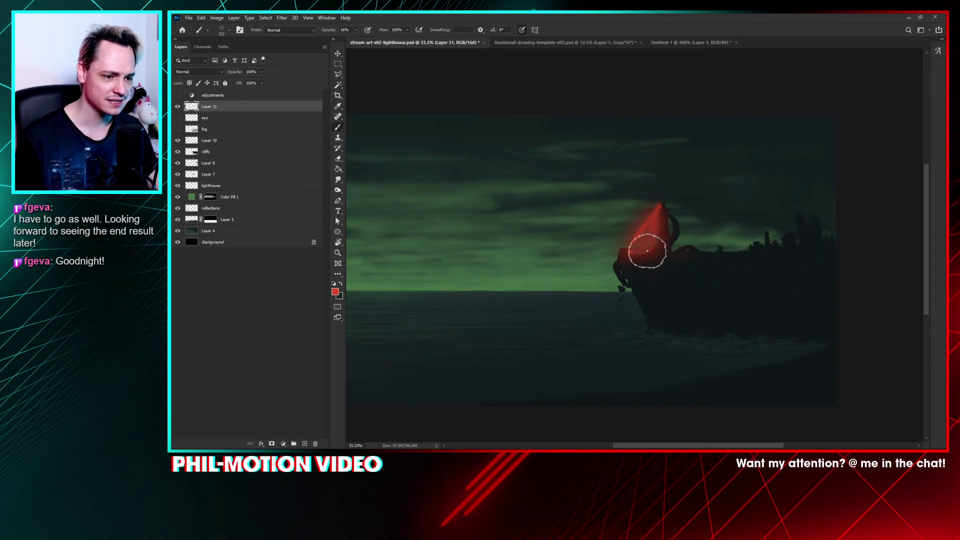
mouse_move(647, 250)
left_mouse_down()
mouse_move(620, 224)
mouse_move(643, 199)
mouse_move(664, 217)
mouse_move(662, 253)
left_mouse_up()
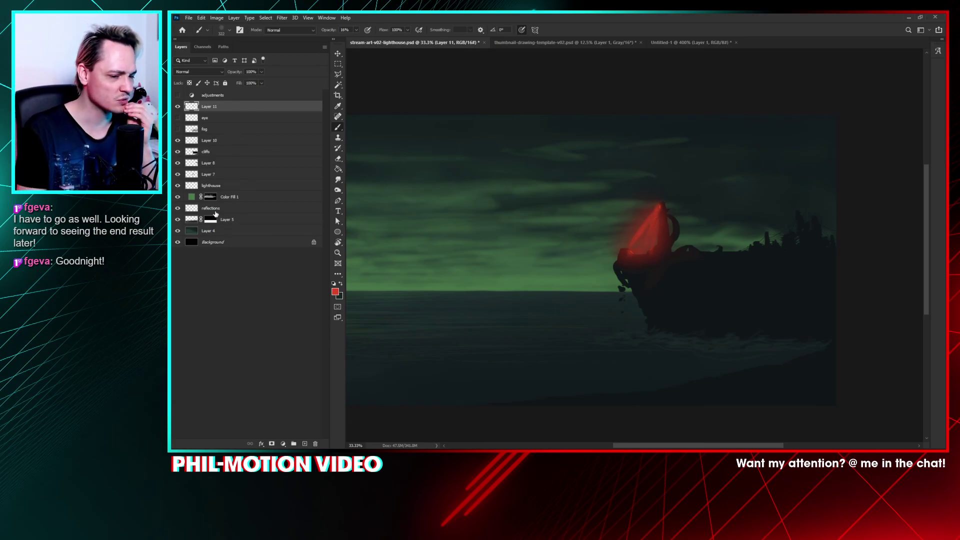
Step: Compare the painting with Layer 11's red glow hidden and shown, and examine the lit lighthouse up close
left_click(177, 107)
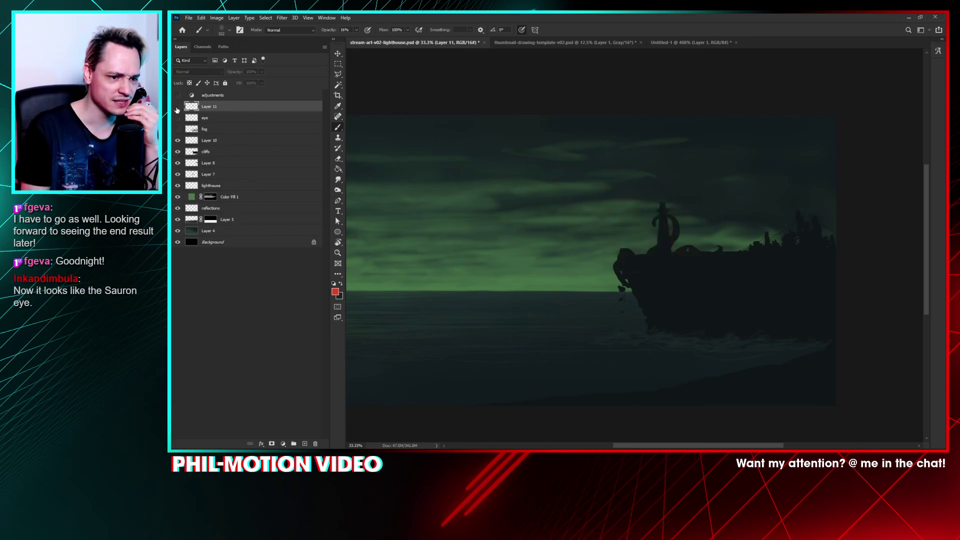
left_click(178, 108)
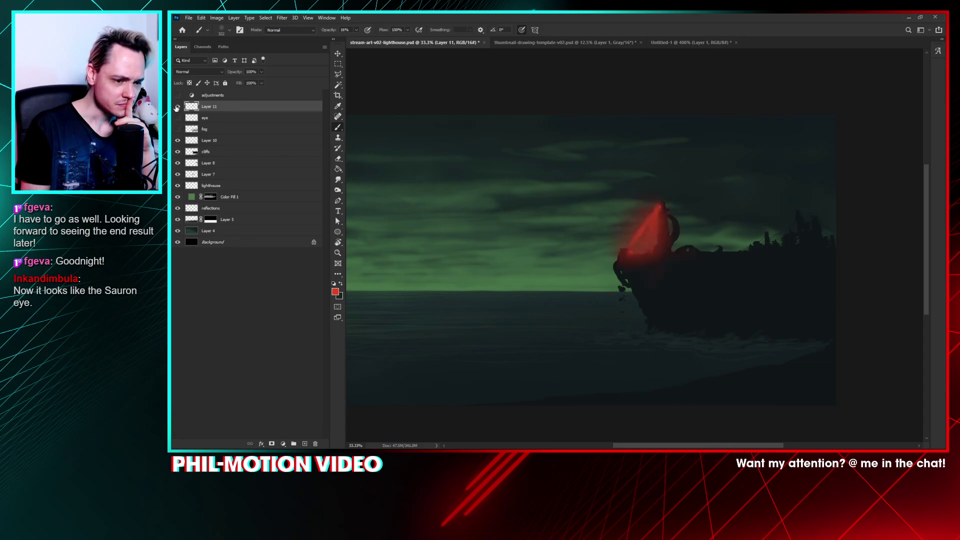
left_click_drag(674, 298, 703, 294)
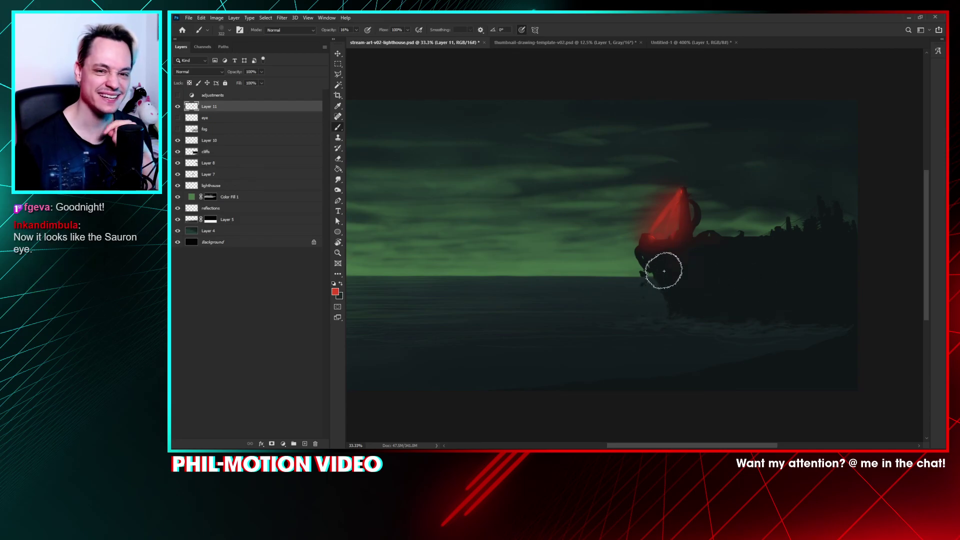
left_click_drag(713, 257, 636, 277)
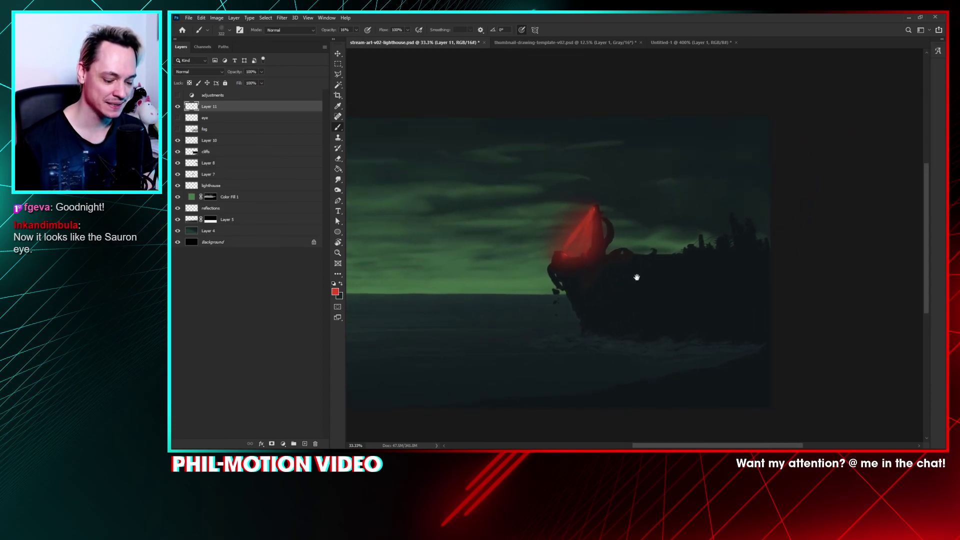
scroll(636, 277, "up", 3)
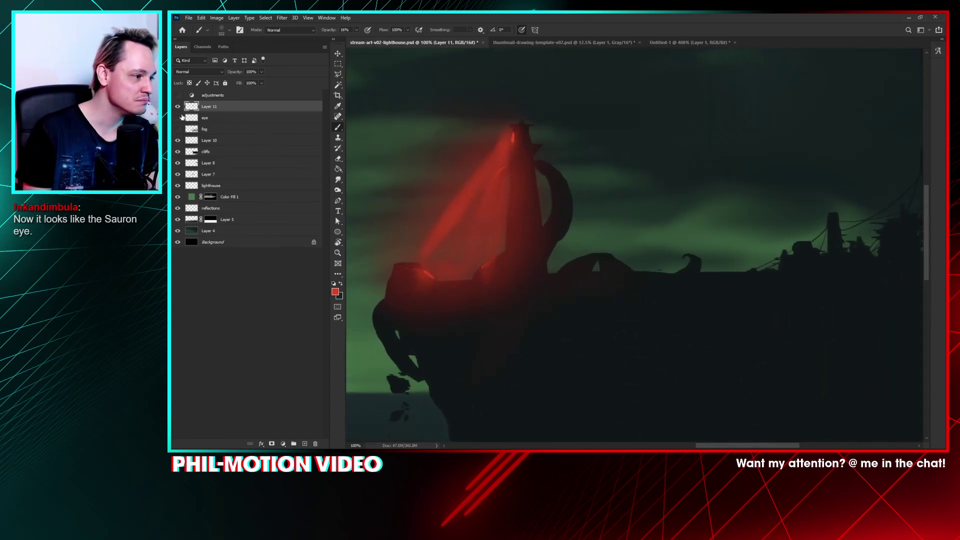
Step: Hide Layer 11 with the red glow and view the whole painting in full-screen mode without the interface
left_click(179, 117)
scroll(439, 286, "down", 2)
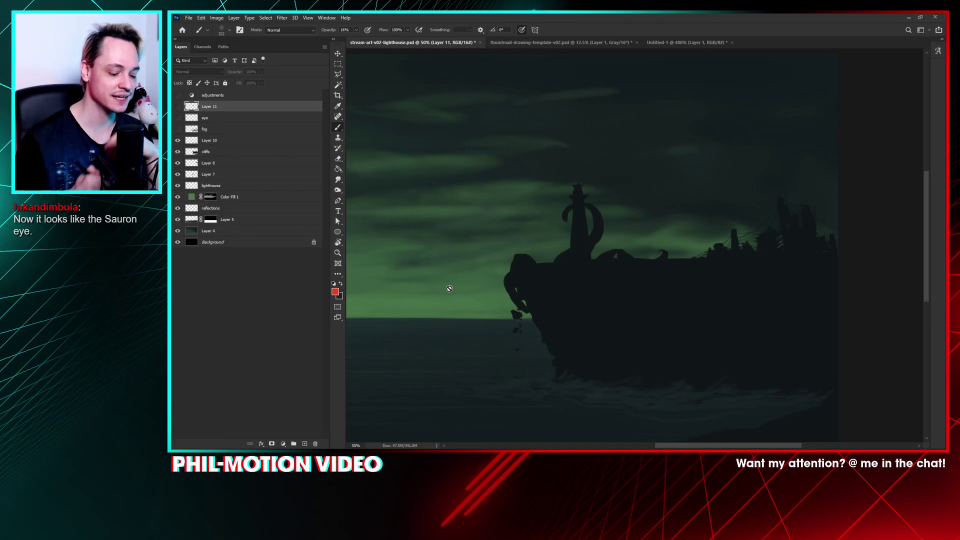
scroll(449, 289, "down", 2)
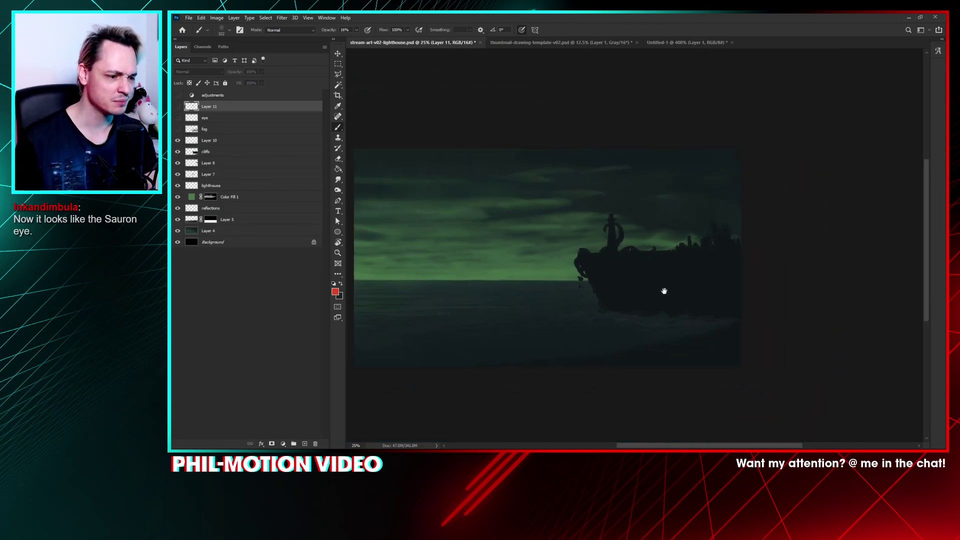
left_click_drag(665, 289, 627, 301)
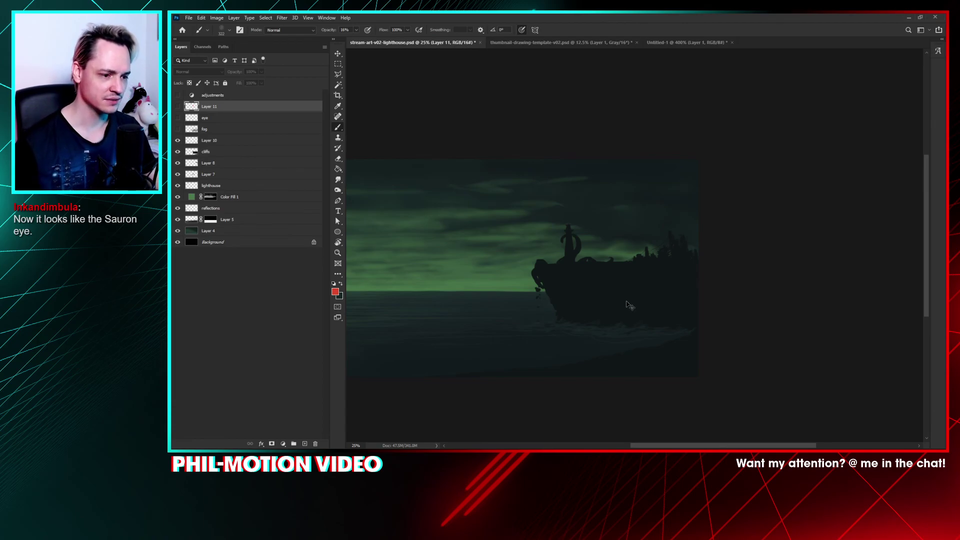
mouse_move(553, 337)
left_mouse_down()
mouse_move(602, 261)
mouse_move(570, 261)
left_mouse_up()
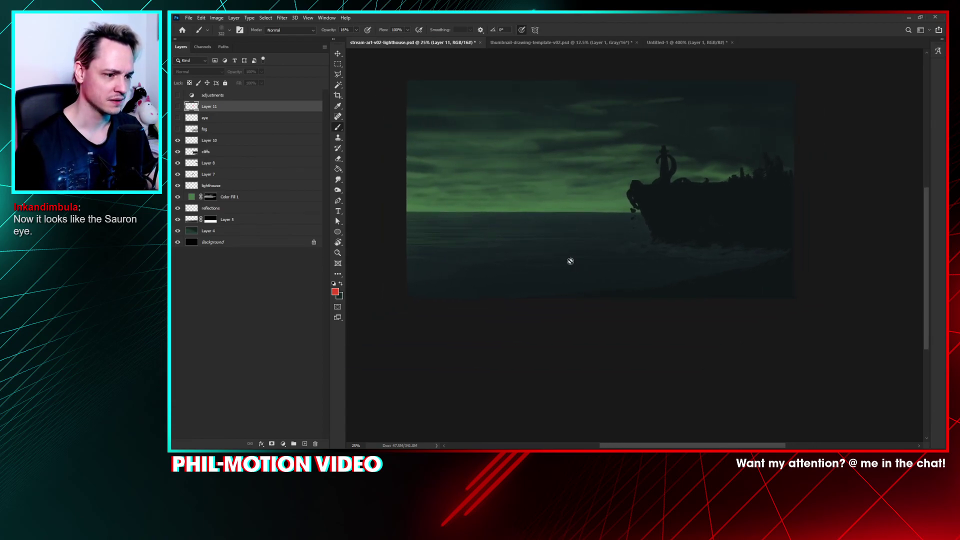
key("f")
key("f")
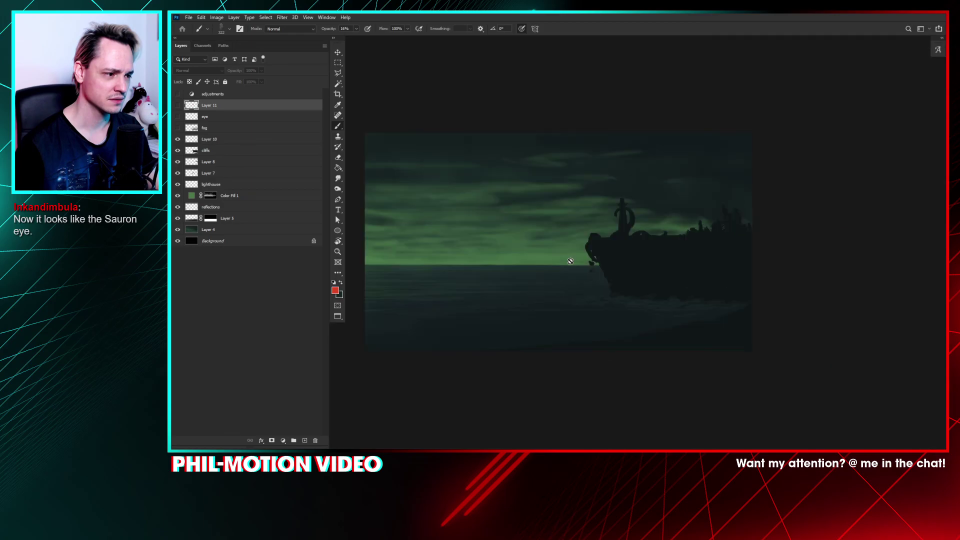
key("f")
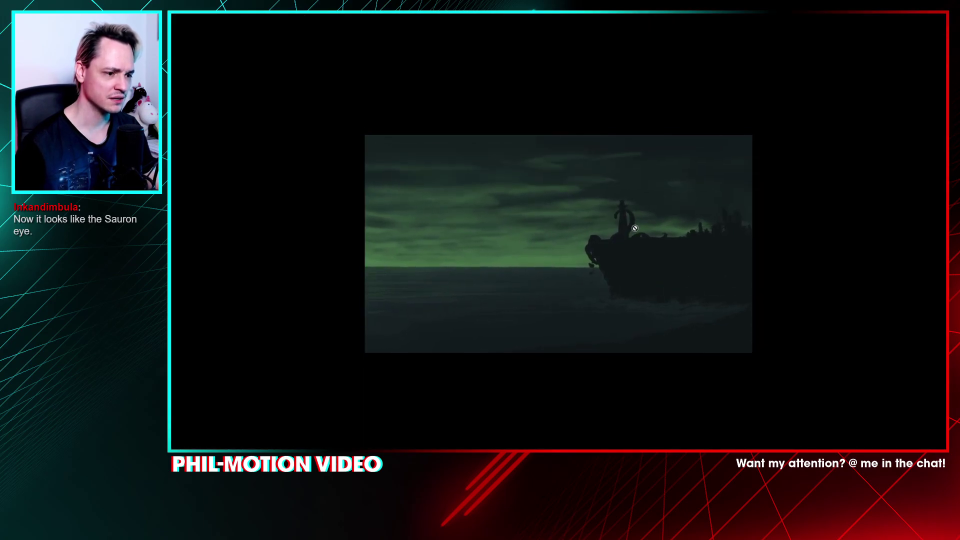
Step: Leave the full-screen view, show the adjustments layer with Layer 11 hidden, and add a new layer above Layer 11
key("ctrl+0")
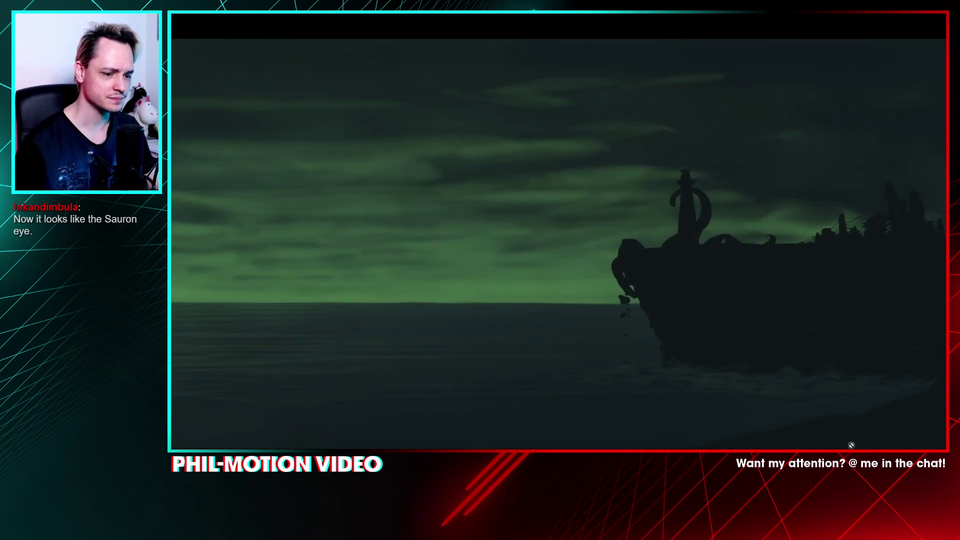
left_click_drag(823, 427, 825, 405)
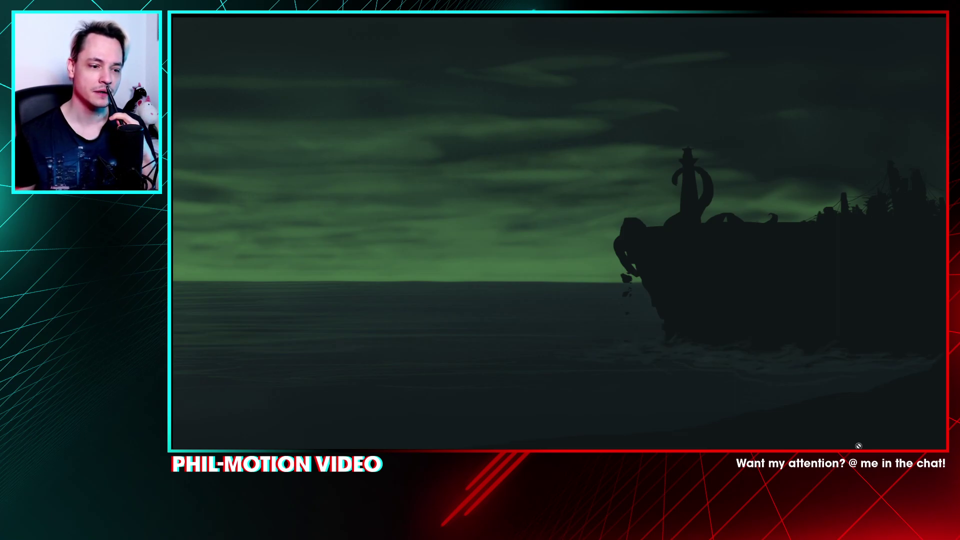
key("f")
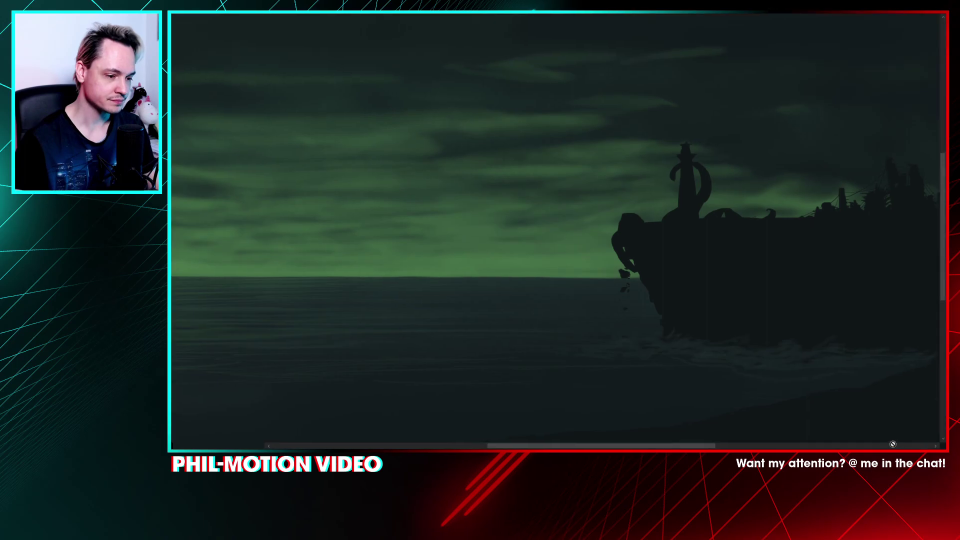
left_click_drag(673, 258, 628, 173)
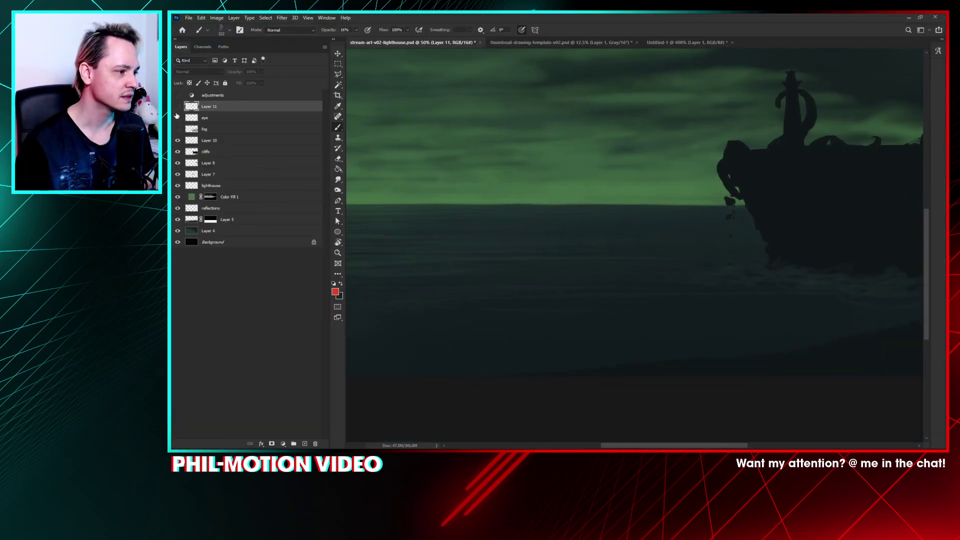
left_click(178, 95)
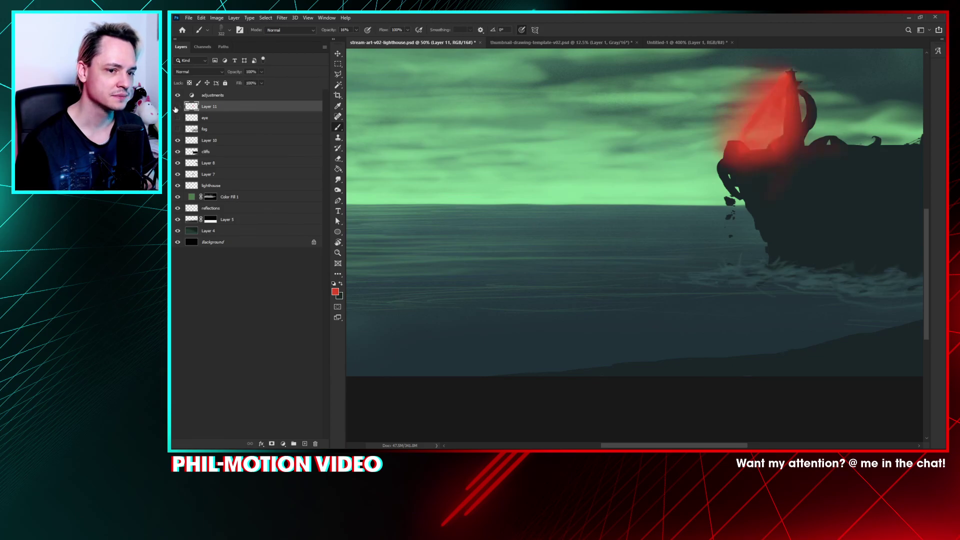
left_click(177, 107)
left_click(305, 443)
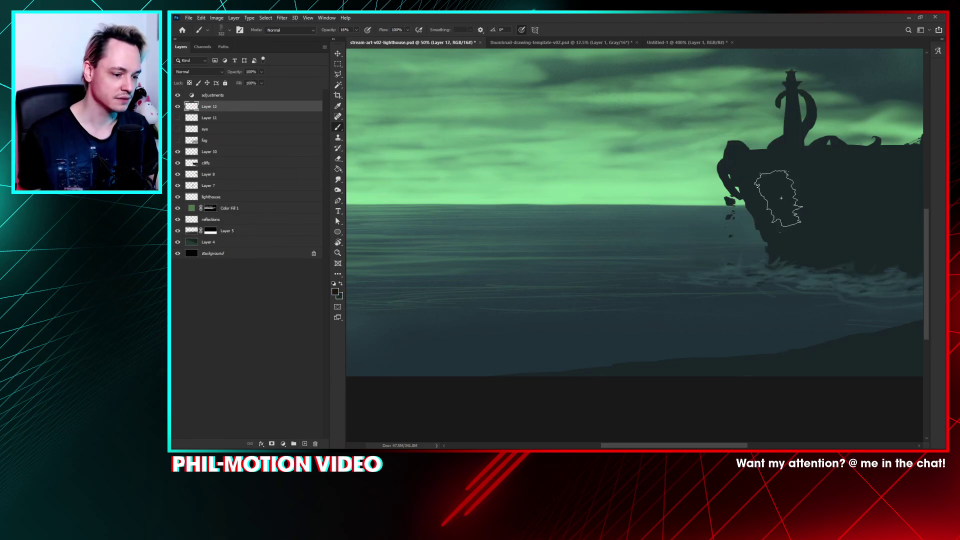
Step: Choose the Hard Elliptical brush, set its size to 92 px and raise the brush opacity to 100%
right_click(620, 225)
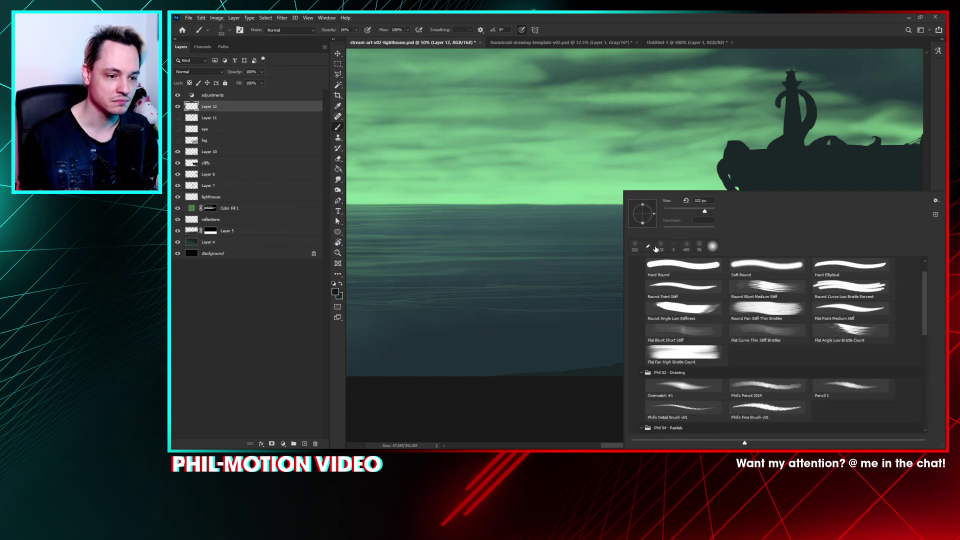
left_click(671, 244)
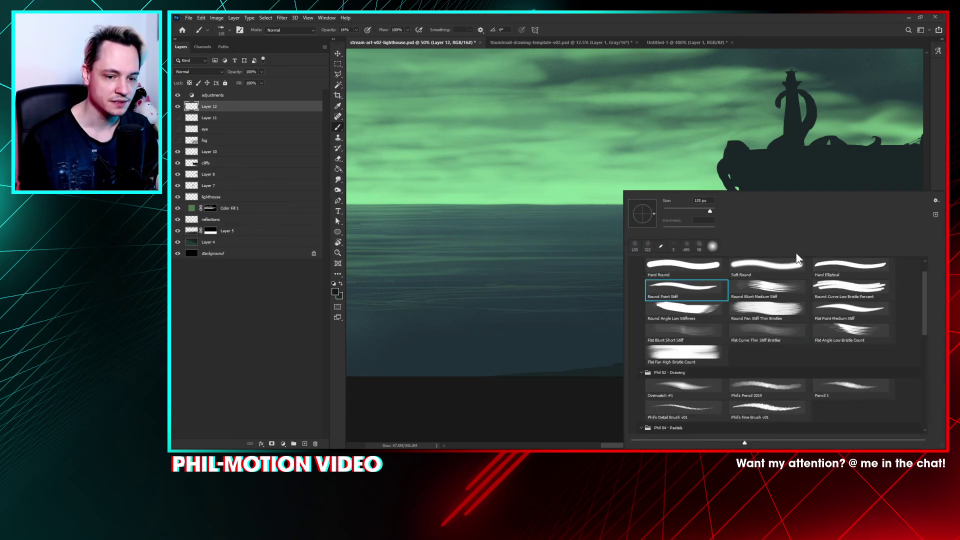
left_click(824, 265)
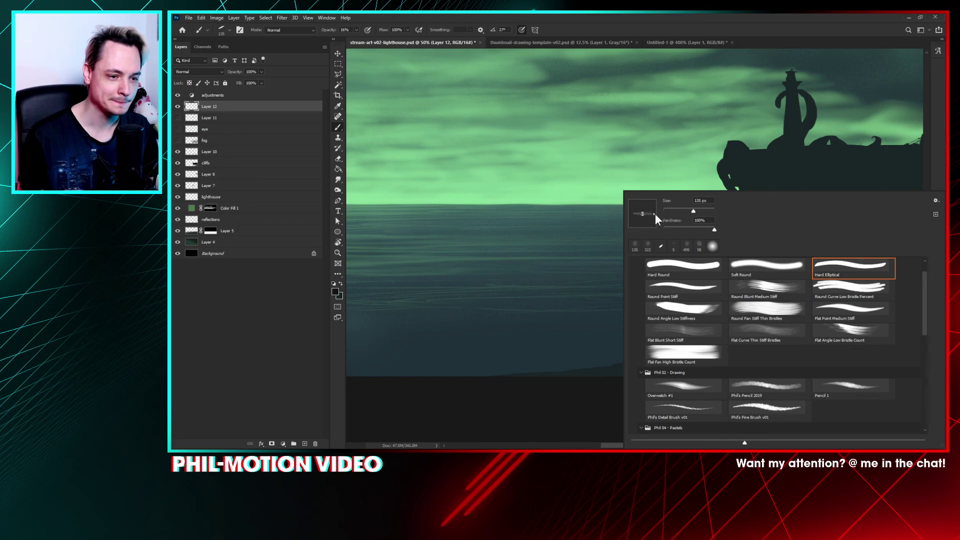
left_click_drag(656, 215, 710, 212)
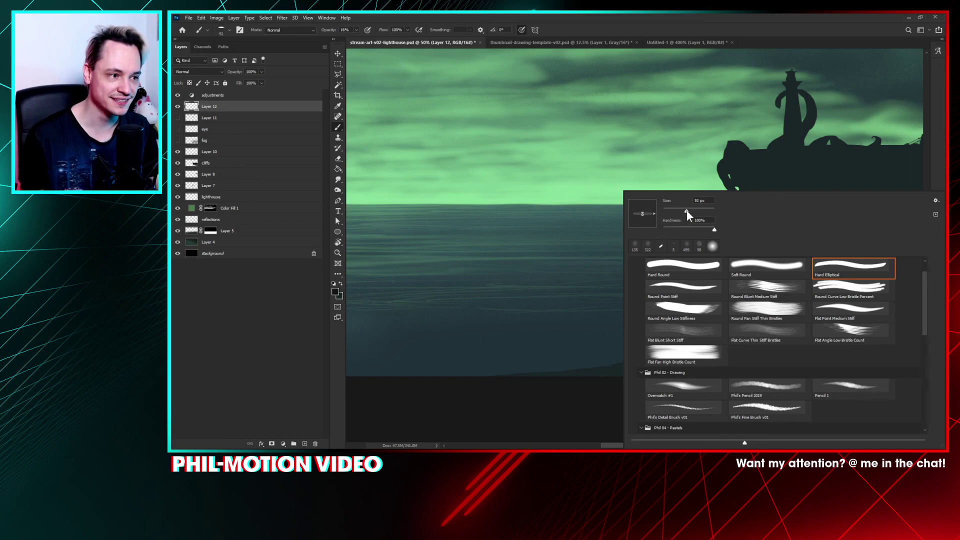
left_click(357, 29)
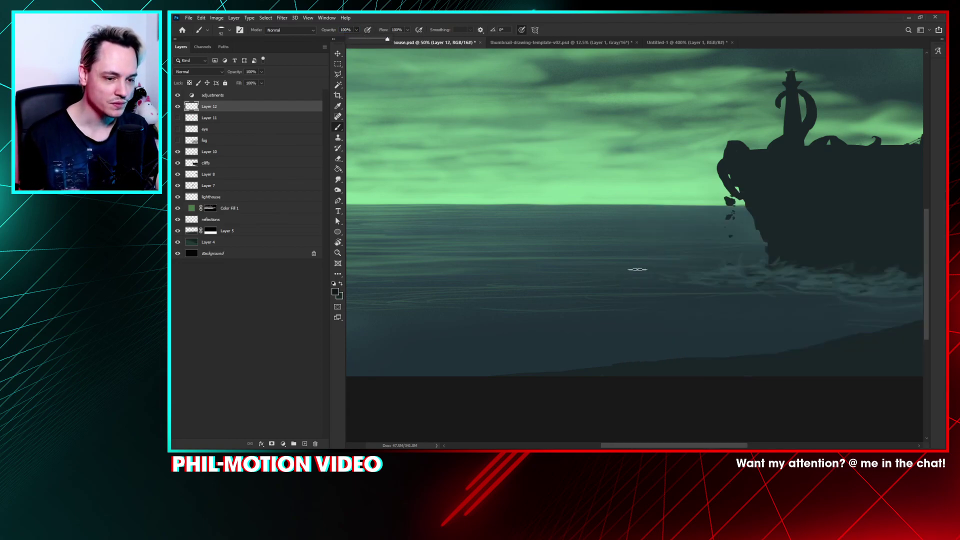
Step: Paint a small dark boat hull on the water beside the cliff and reduce the Hard Elliptical brush's size
left_click(655, 264)
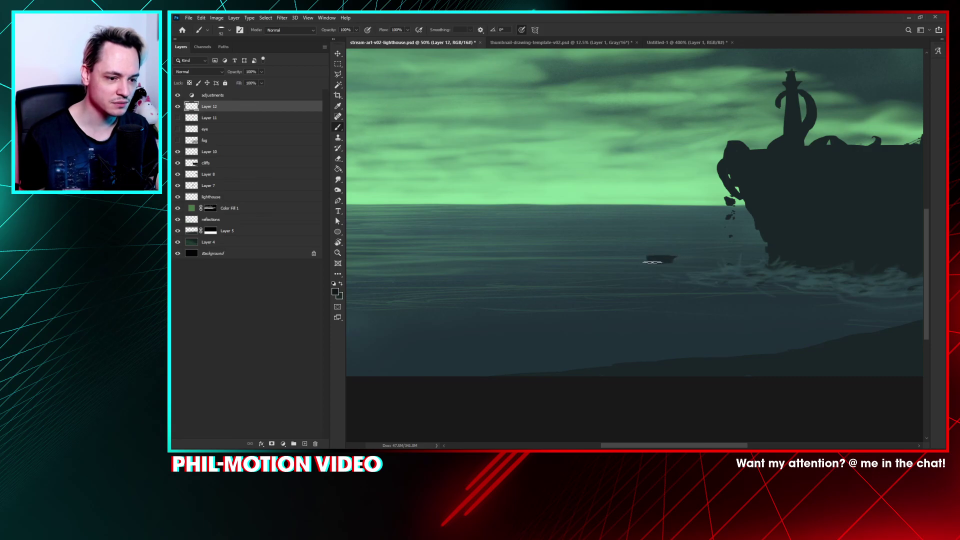
right_click(655, 261)
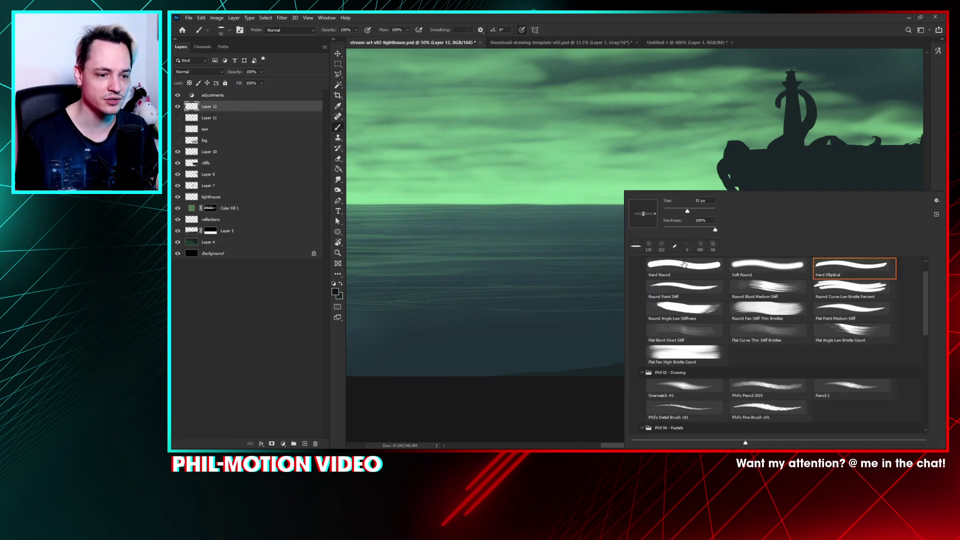
left_click(671, 209)
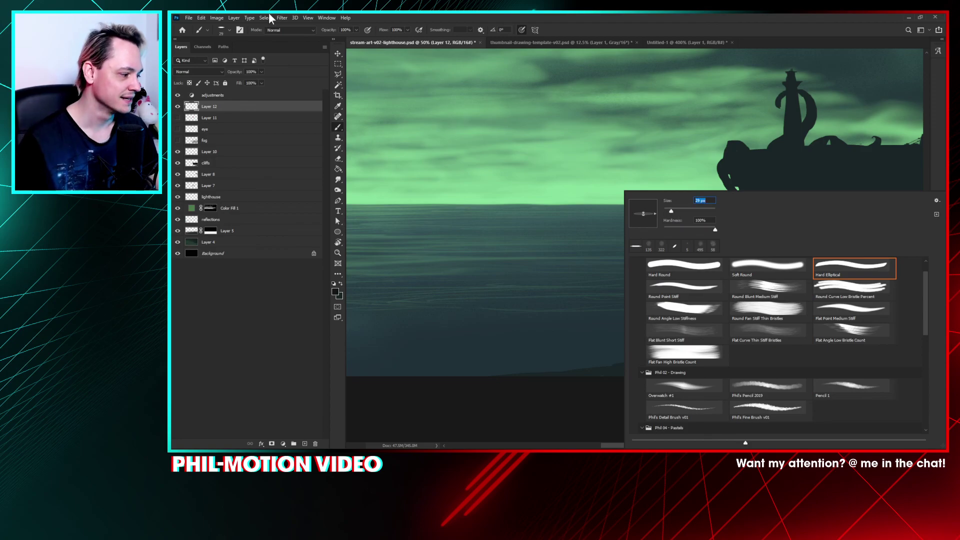
key("Return")
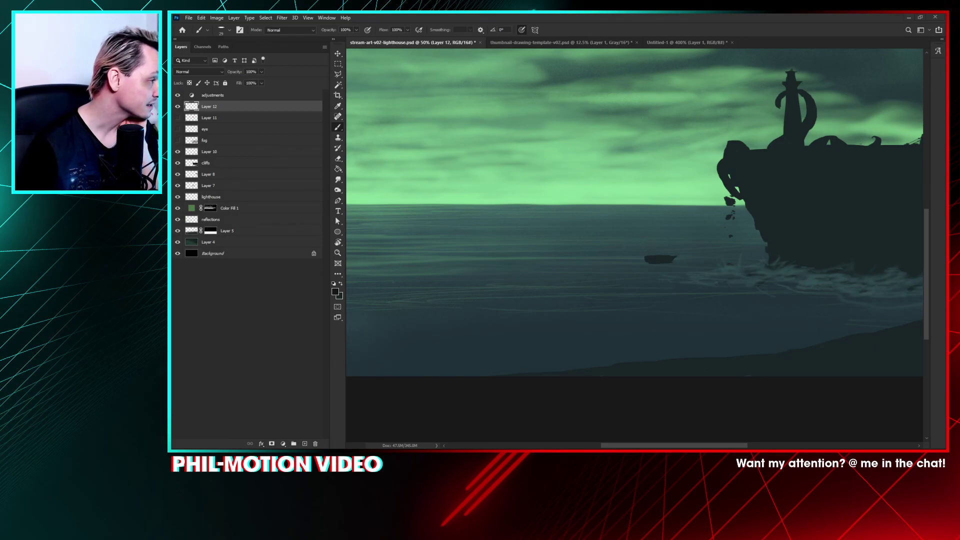
Step: Switch to the browser and look through the Google image results for "boat" for a suitable reference
key("alt+Tab")
scroll(660, 306, "down", 6)
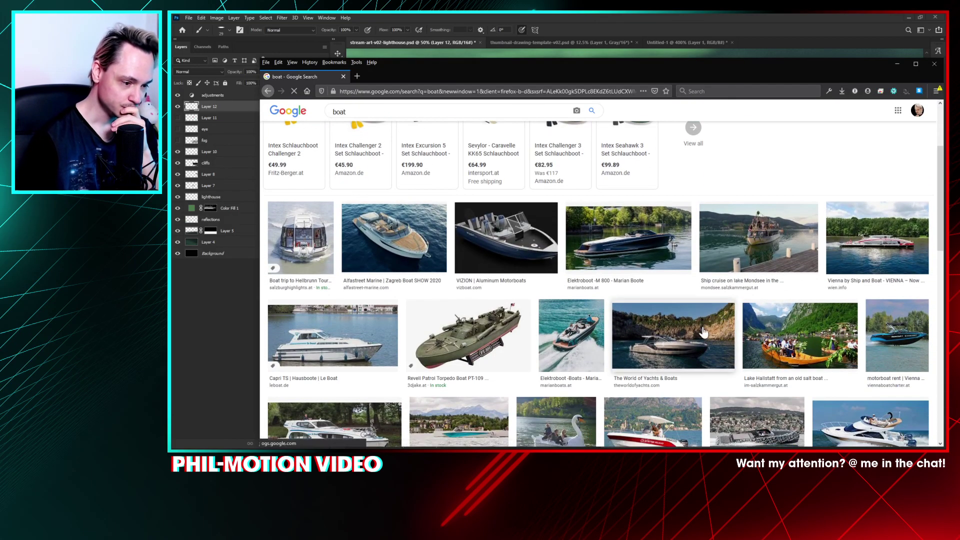
scroll(674, 369, "down", 3)
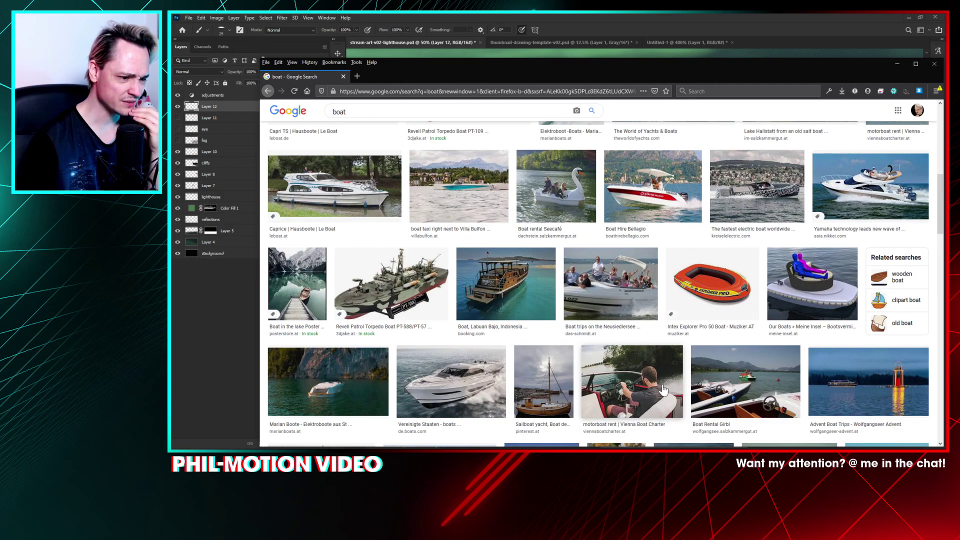
scroll(658, 393, "down", 3)
scroll(658, 394, "down", 3)
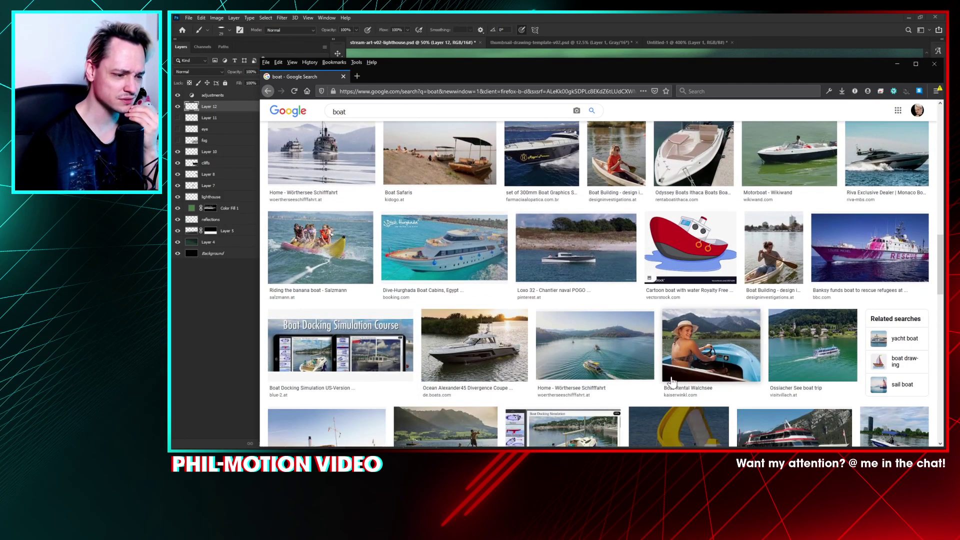
scroll(665, 393, "down", 2)
scroll(664, 396, "down", 5)
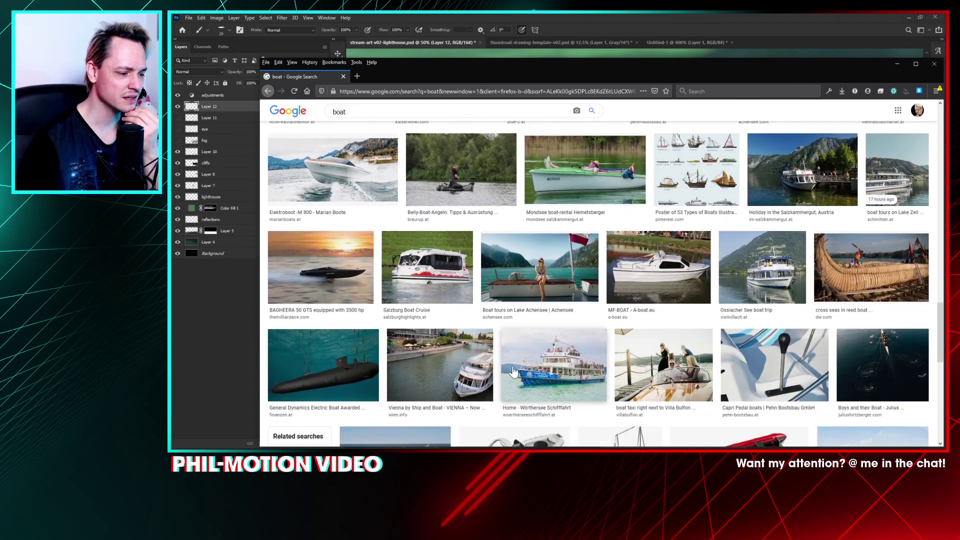
scroll(450, 390, "down", 6)
scroll(465, 390, "down", 4)
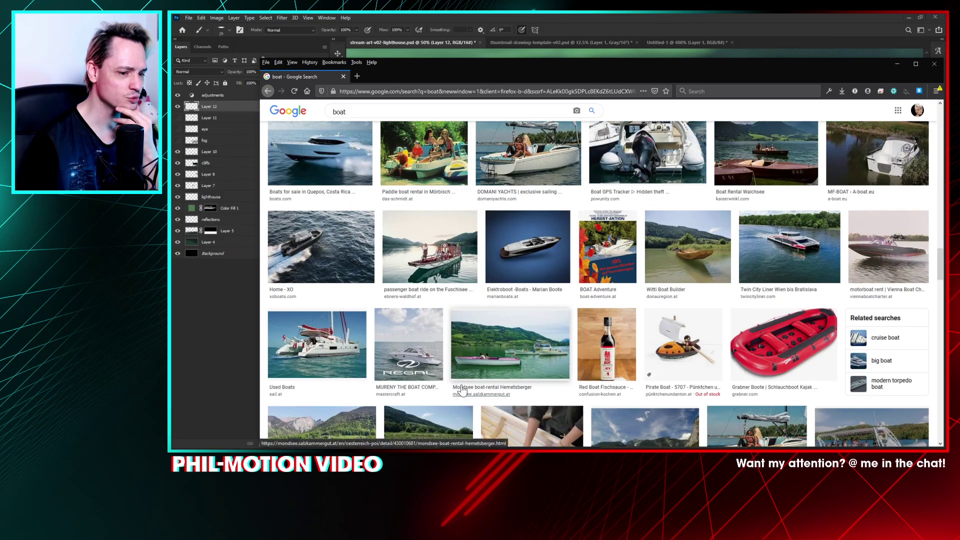
scroll(430, 396, "down", 2)
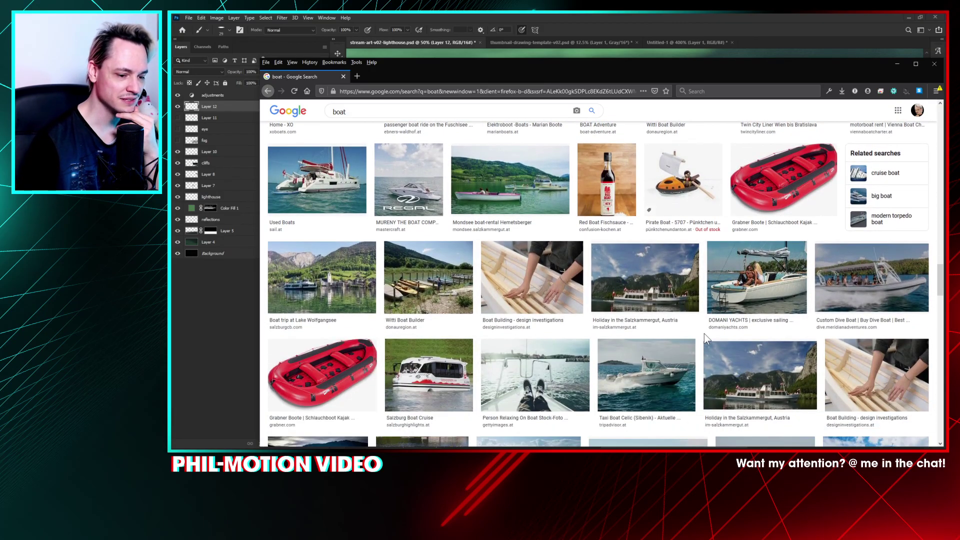
scroll(705, 332, "up", 10)
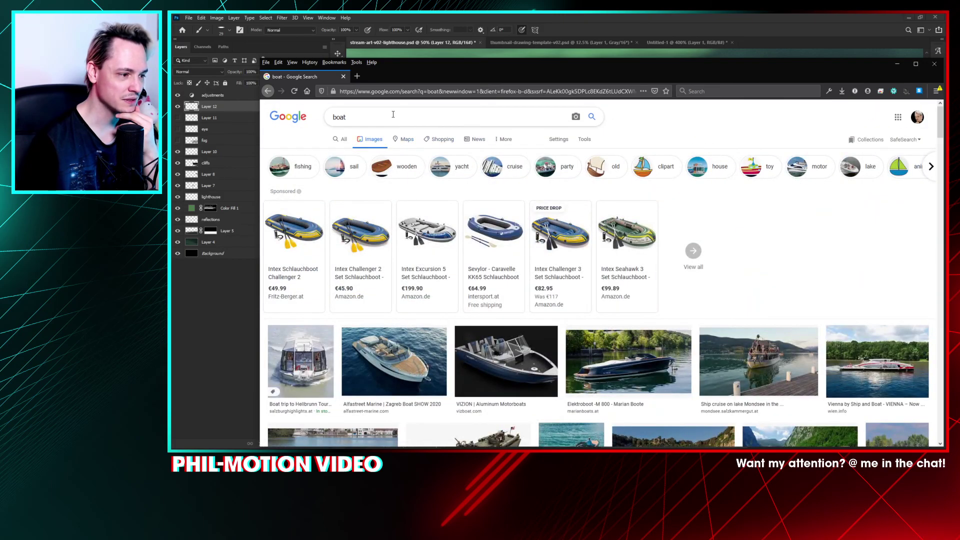
Step: Search Google Images for "boat tug" and open the Wikipedia tugboat picture in its own tab
left_click(396, 115)
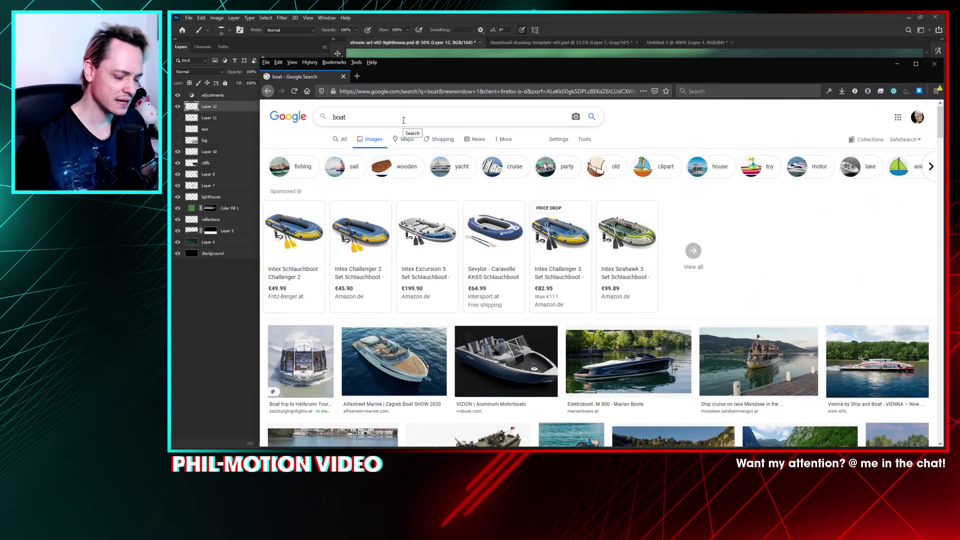
type("tug")
key("Return")
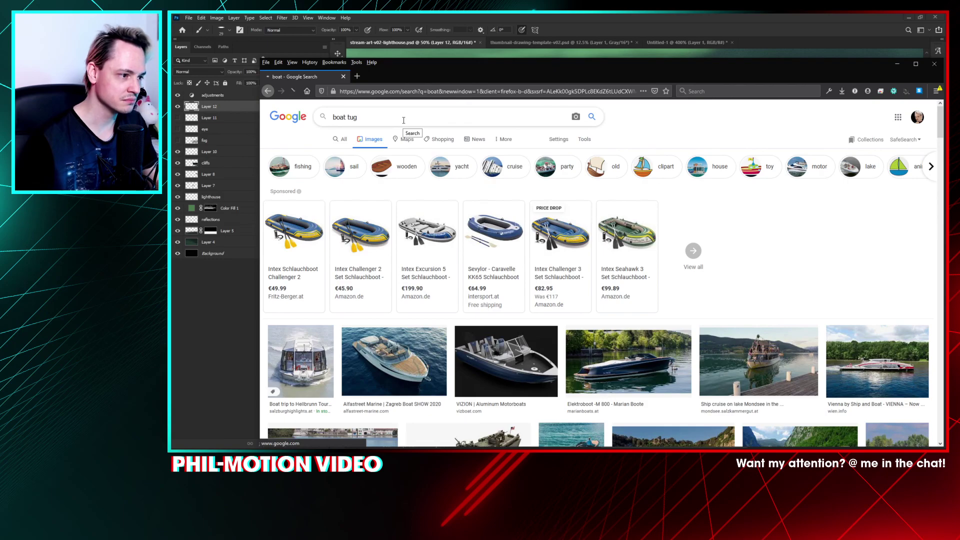
scroll(283, 203, "down", 3)
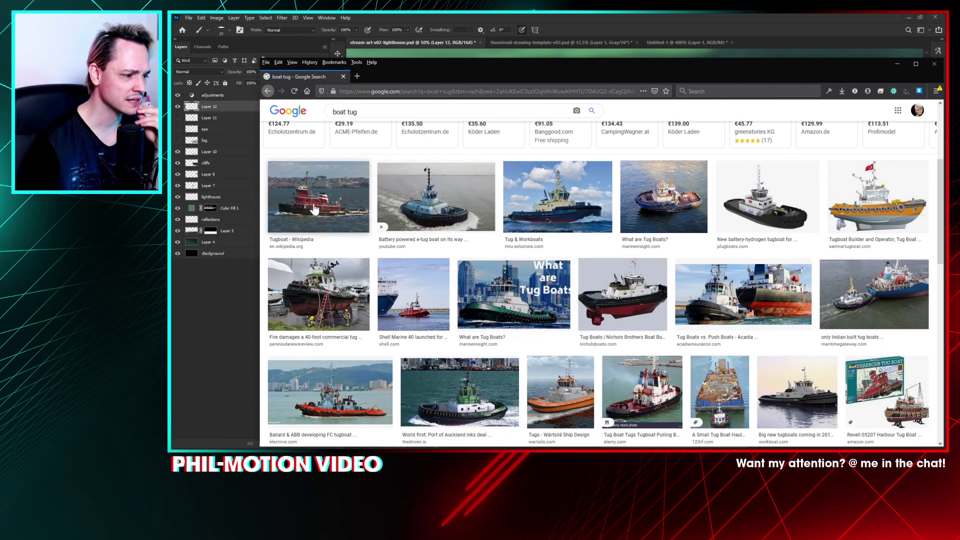
middle_click(334, 221)
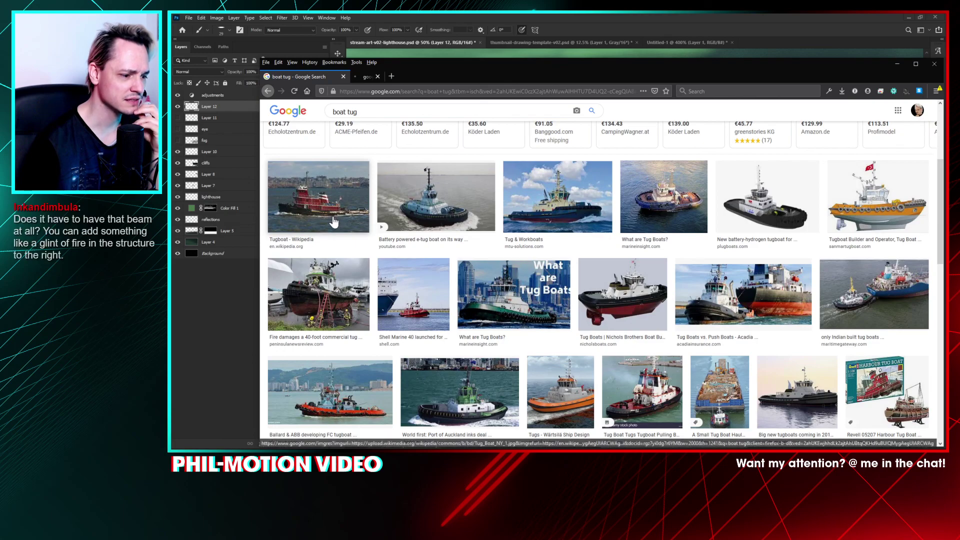
left_click(403, 78)
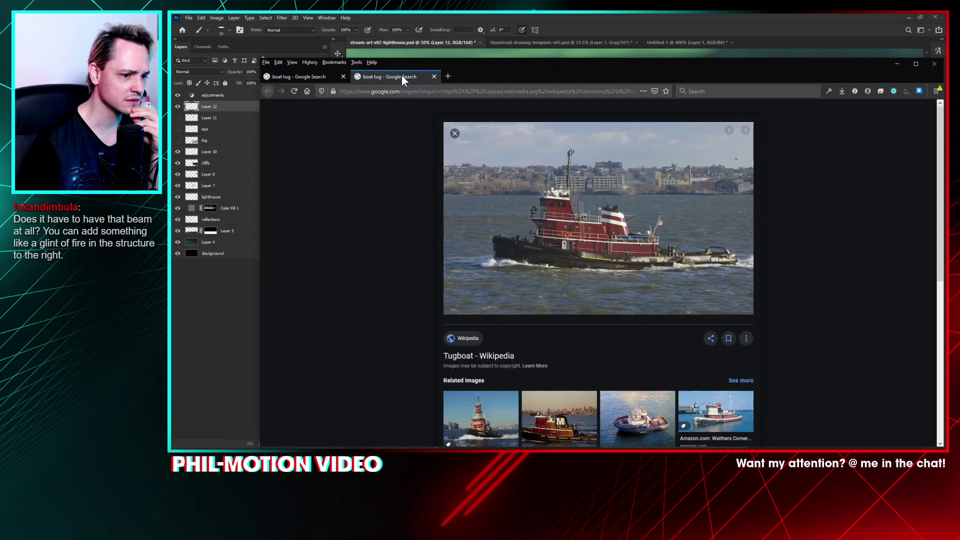
Step: Copy a screen capture of the tugboat photo to the clipboard and return to Photoshop
right_click(602, 223)
left_click(625, 305)
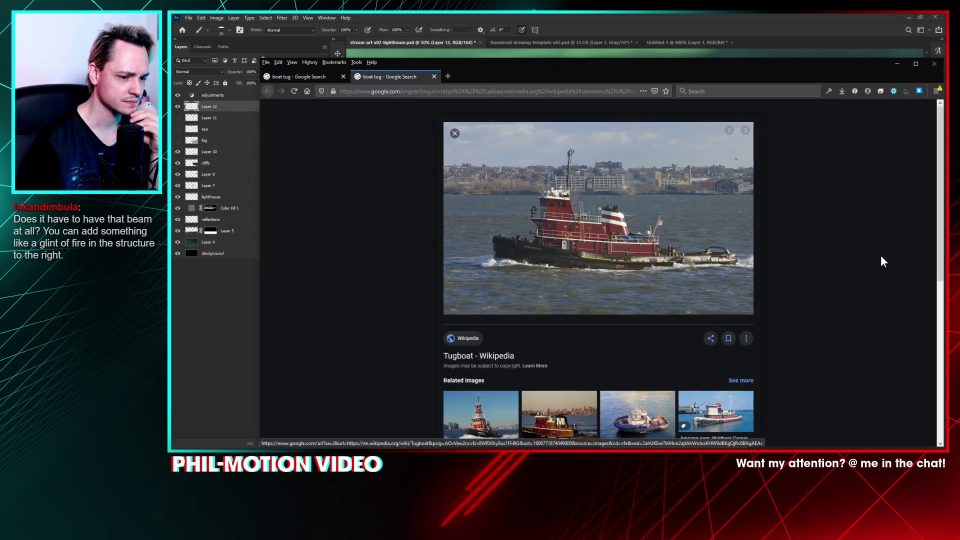
key("ctrl+Print")
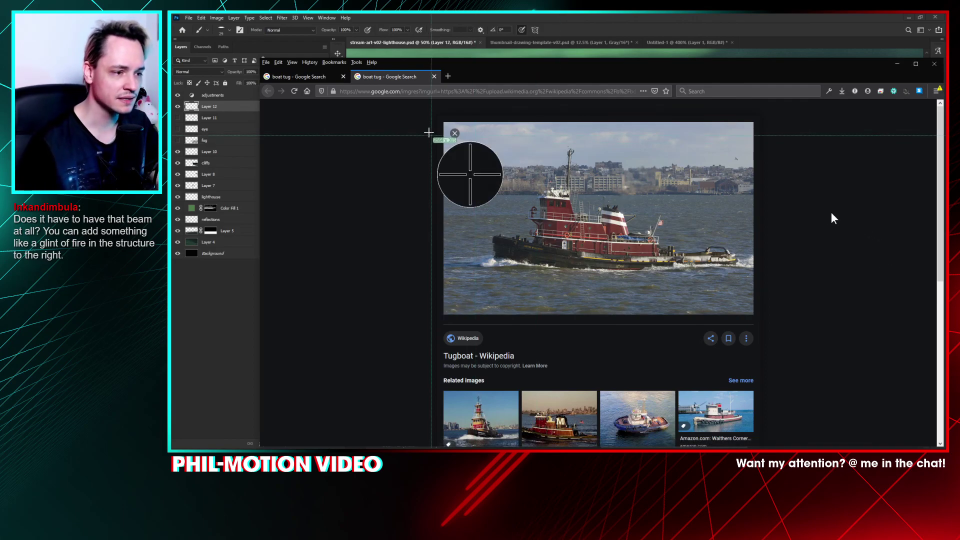
left_click_drag(463, 133, 755, 292)
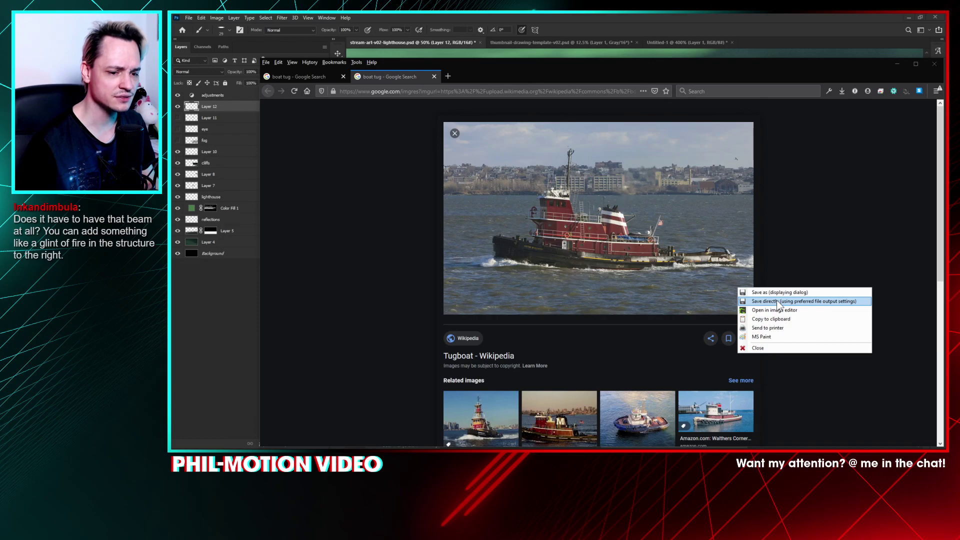
left_click(780, 319)
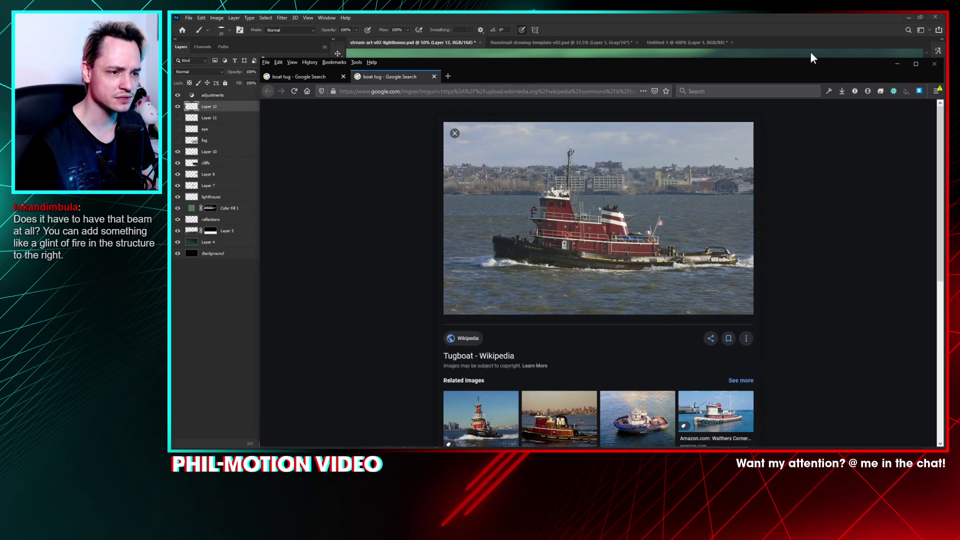
left_click(898, 65)
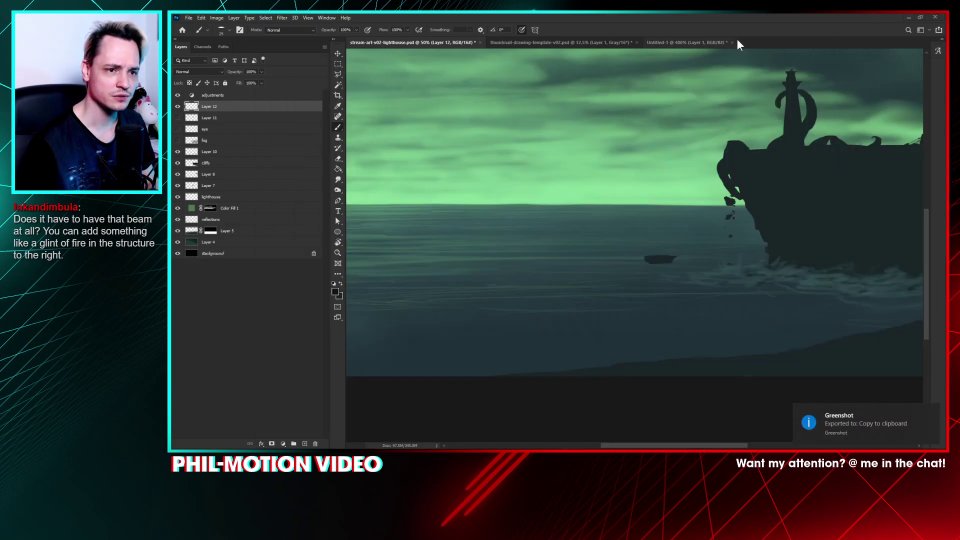
Step: Try pasting the copied tugboat picture into a new document, and close that document without saving
key("ctrl+n")
key("Return")
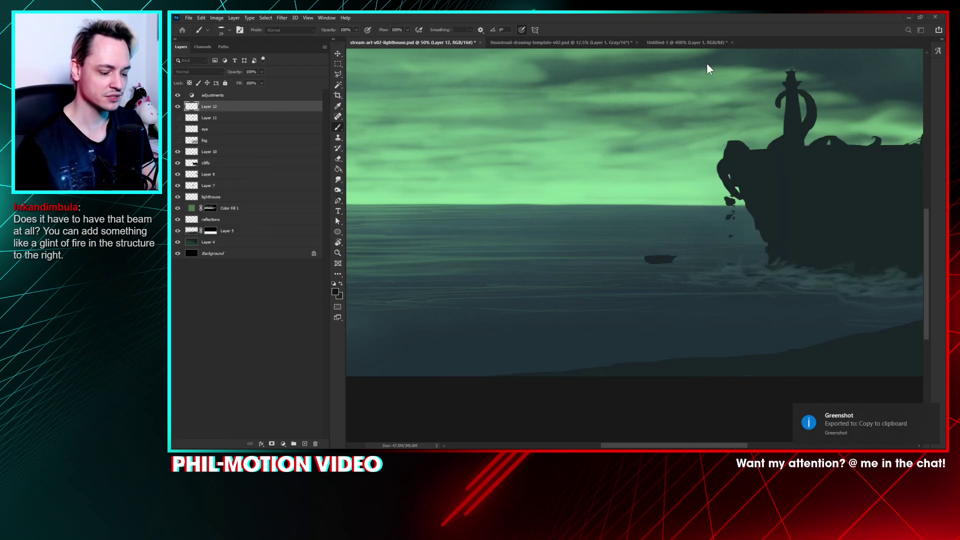
key("ctrl+v")
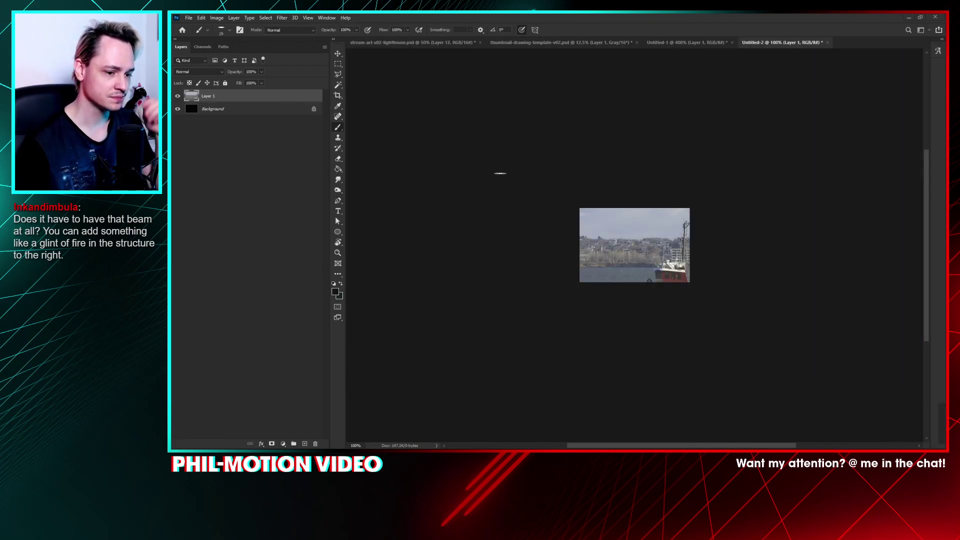
key("ctrl+w")
key("n")
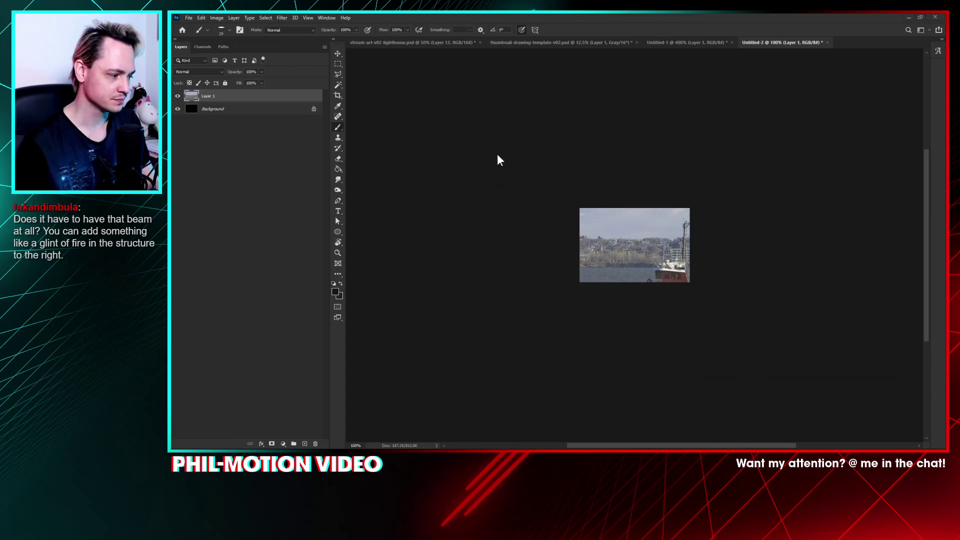
Step: Create a new document and paste the copied tugboat picture into it
key("ctrl+n")
key("Return")
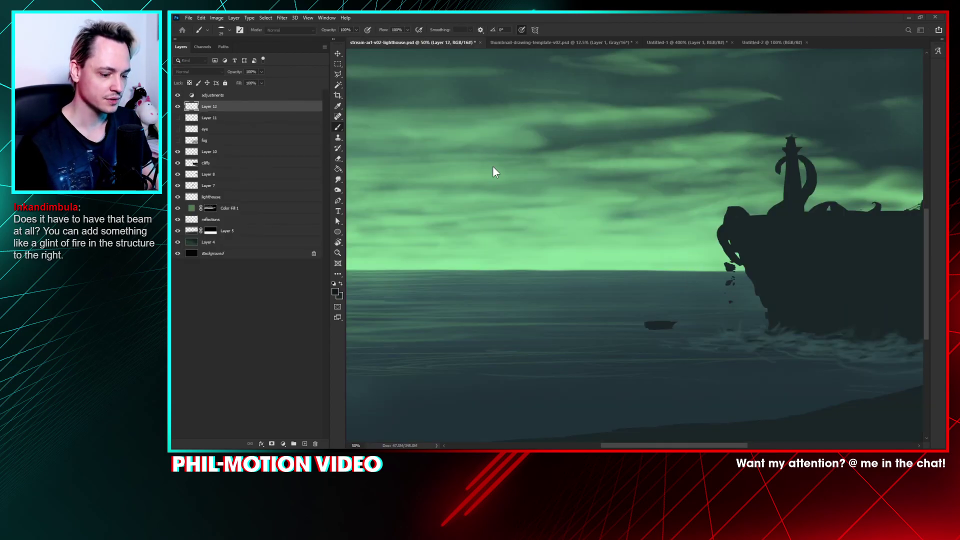
key("ctrl+v")
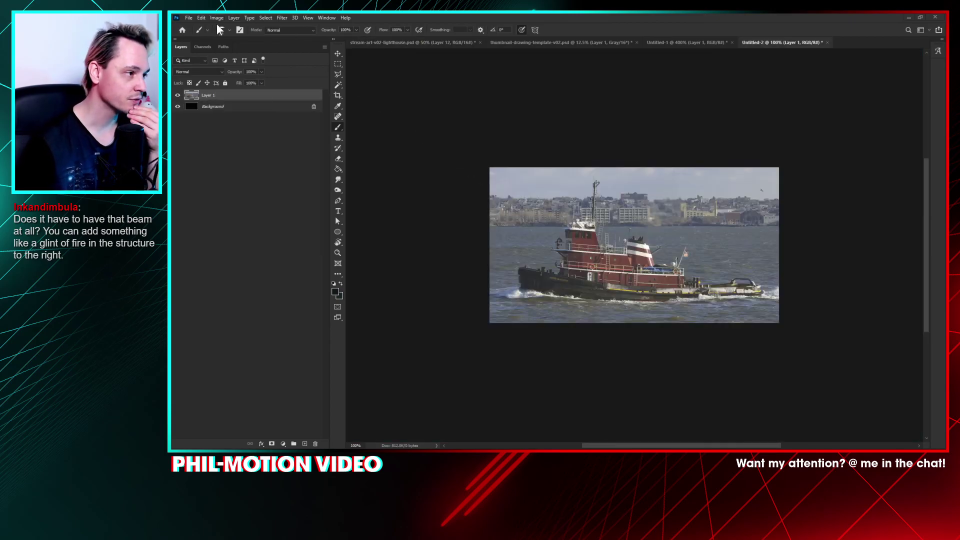
Step: Flip the pasted tugboat picture horizontally and float its document window over the lighthouse painting as a reference
left_click(201, 17)
mouse_move(257, 202)
key("Escape")
key("Escape")
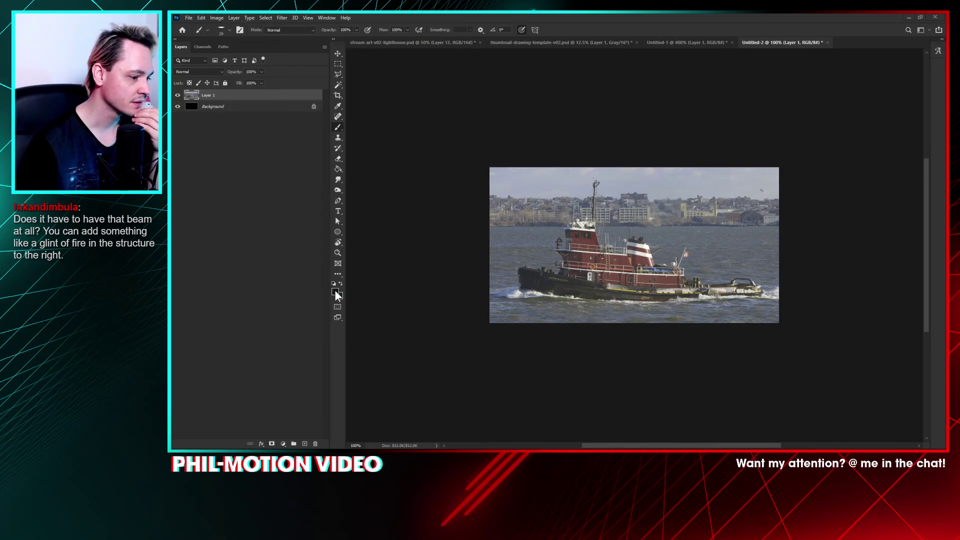
left_click(202, 17)
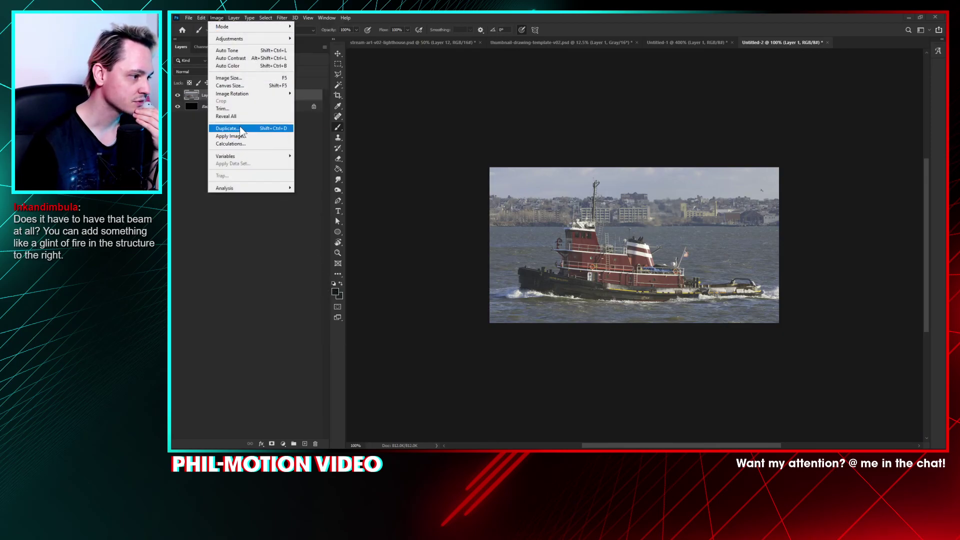
left_click(202, 17)
mouse_move(257, 202)
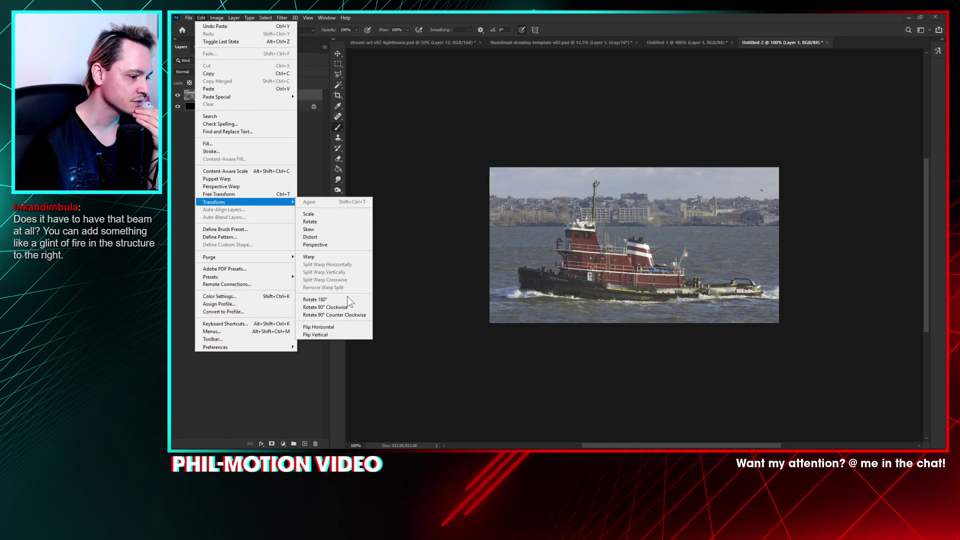
left_click(352, 327)
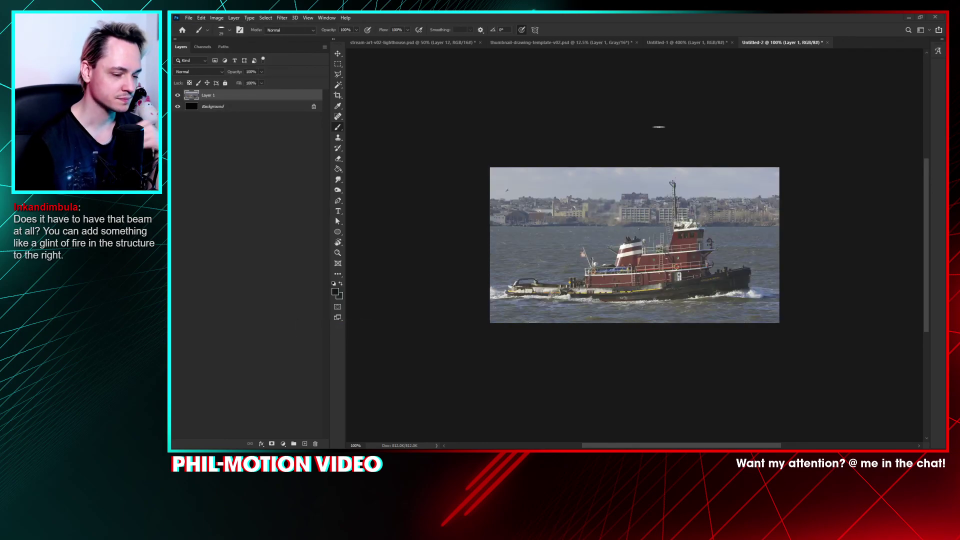
left_click_drag(795, 43, 414, 56)
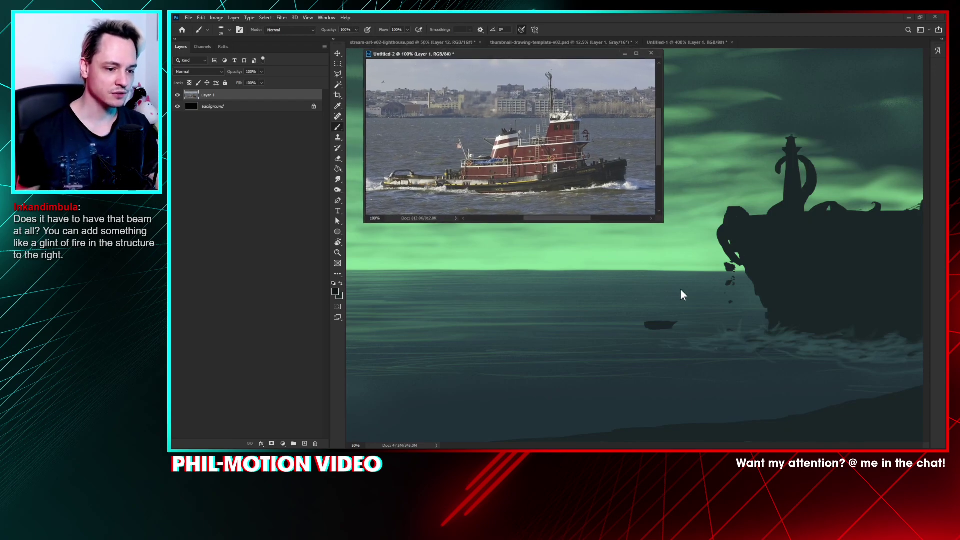
Step: Erase the upper part of the small boat on Layer 12 and repaint it as a tugboat silhouette with a raised cabin
left_click(650, 328)
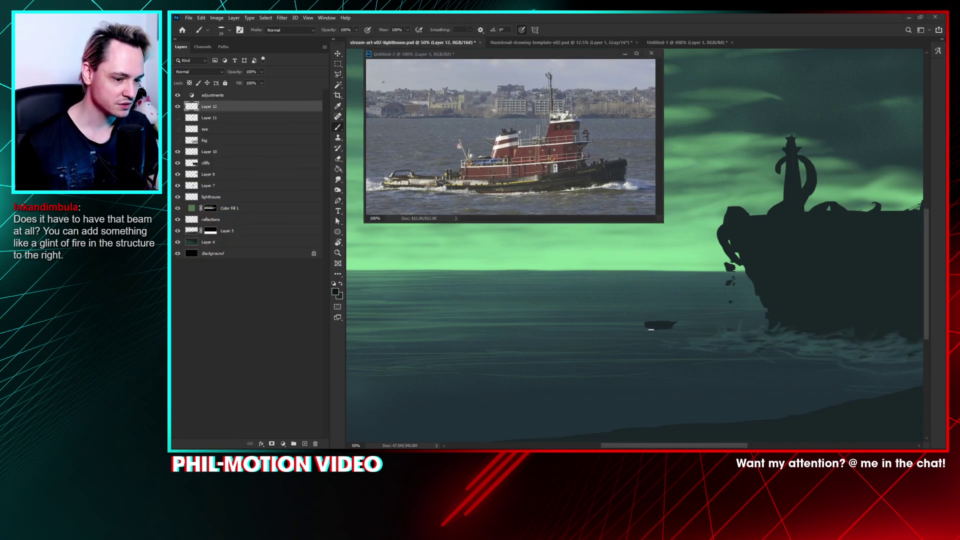
key("e")
left_click_drag(646, 326, 669, 318)
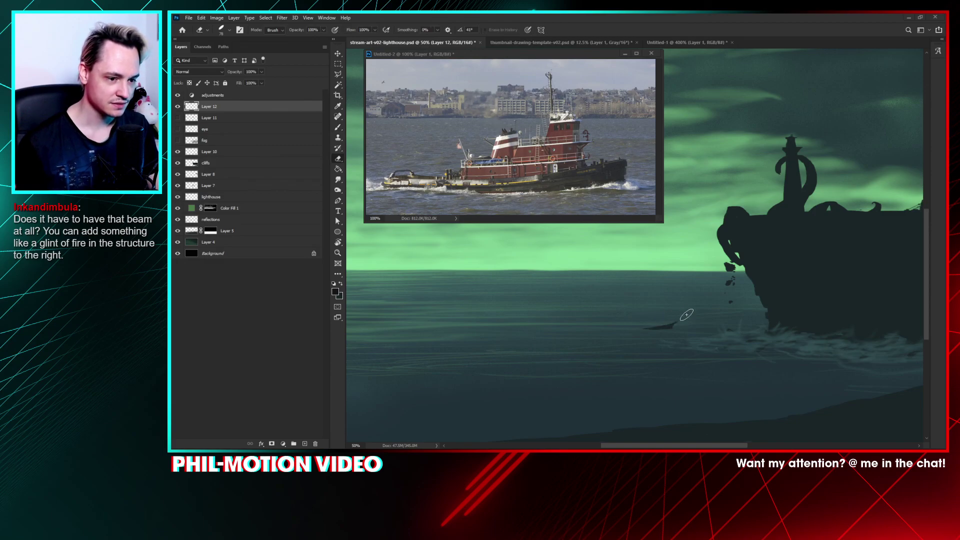
key("b")
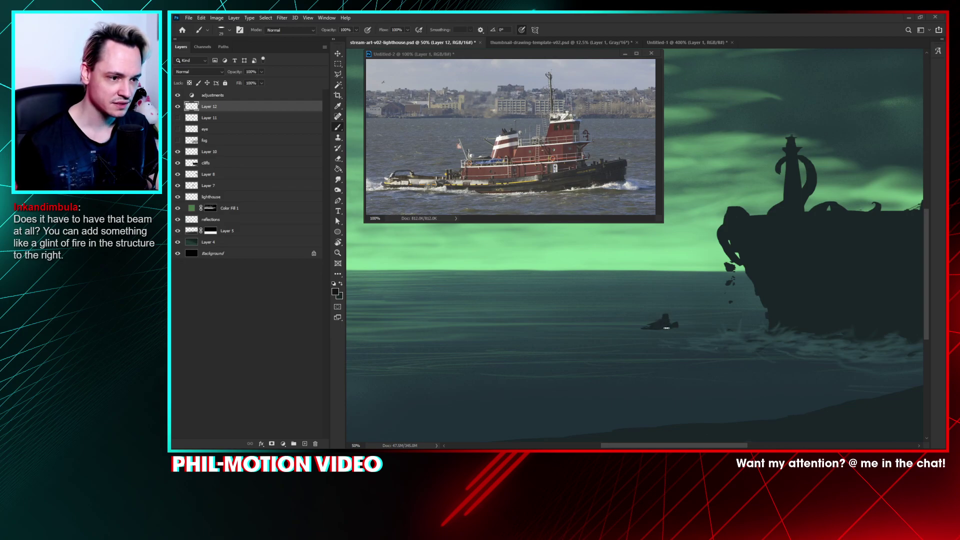
left_click_drag(663, 307, 666, 326)
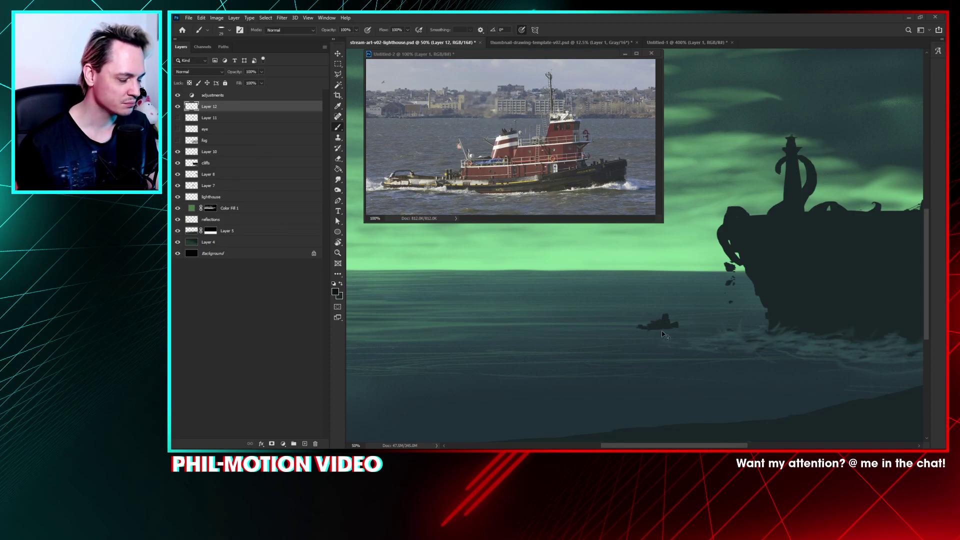
Step: Scale the tugboat silhouette on Layer 12 down and shift it slightly towards the cliff
key("ctrl+minus")
key("ctrl+minus")
key("ctrl+minus")
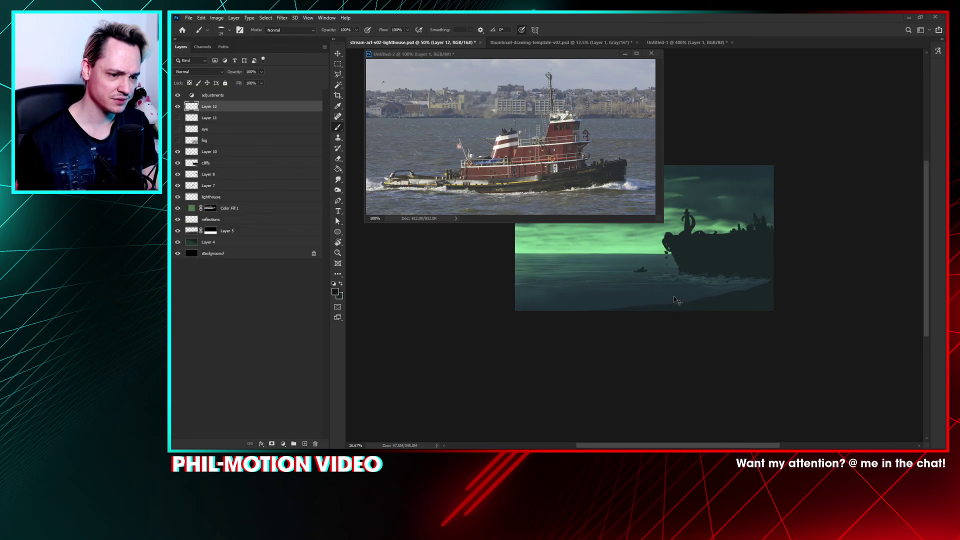
key("ctrl+plus")
key("ctrl+plus")
key("ctrl+plus")
key("ctrl+plus")
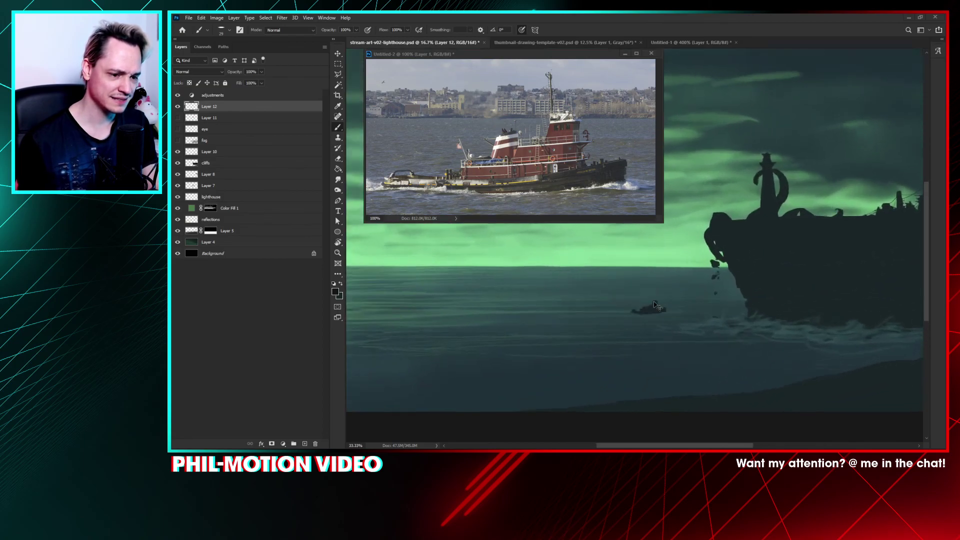
key("e")
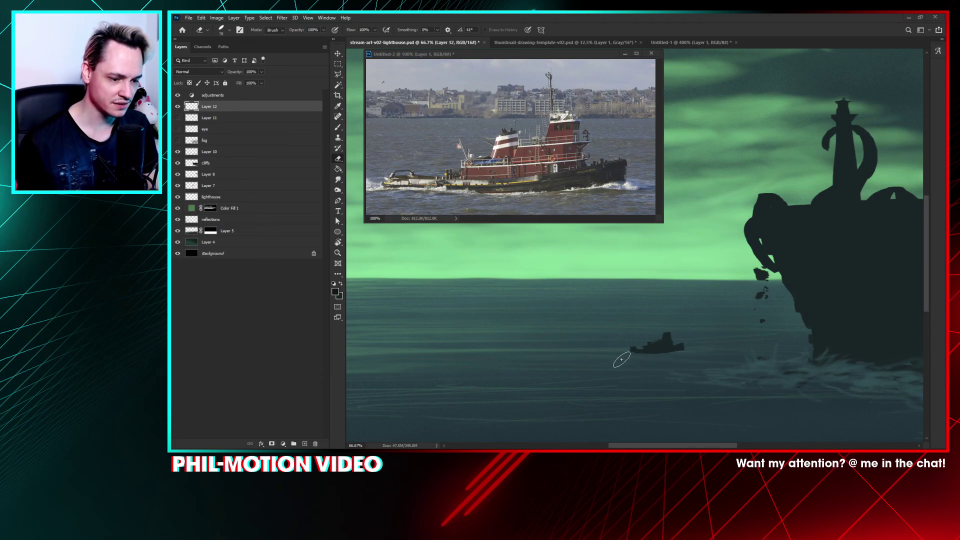
key("ctrl+t")
mouse_move(629, 331)
left_mouse_down()
mouse_move(649, 329)
mouse_move(644, 338)
mouse_move(680, 353)
mouse_move(660, 343)
left_mouse_up()
key("Return")
key("ctrl+t")
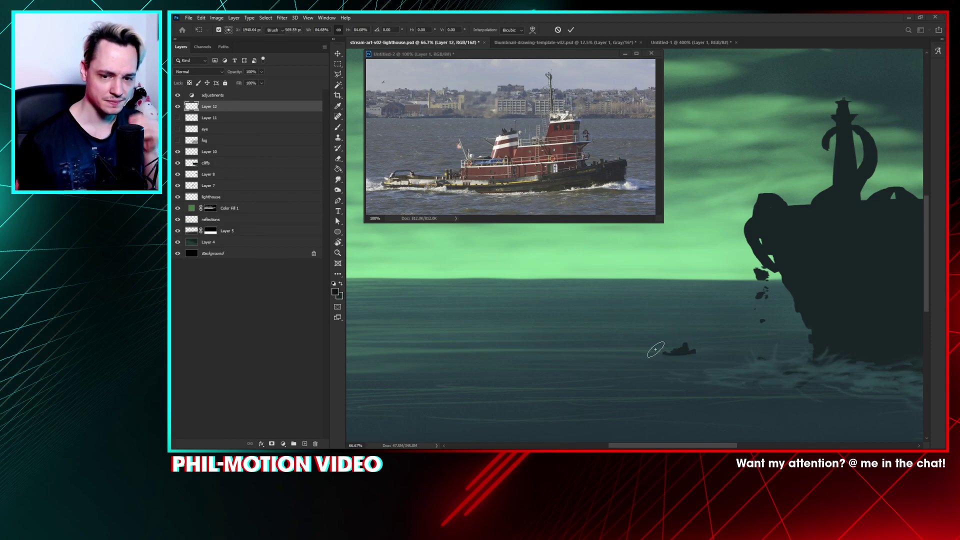
key("Return")
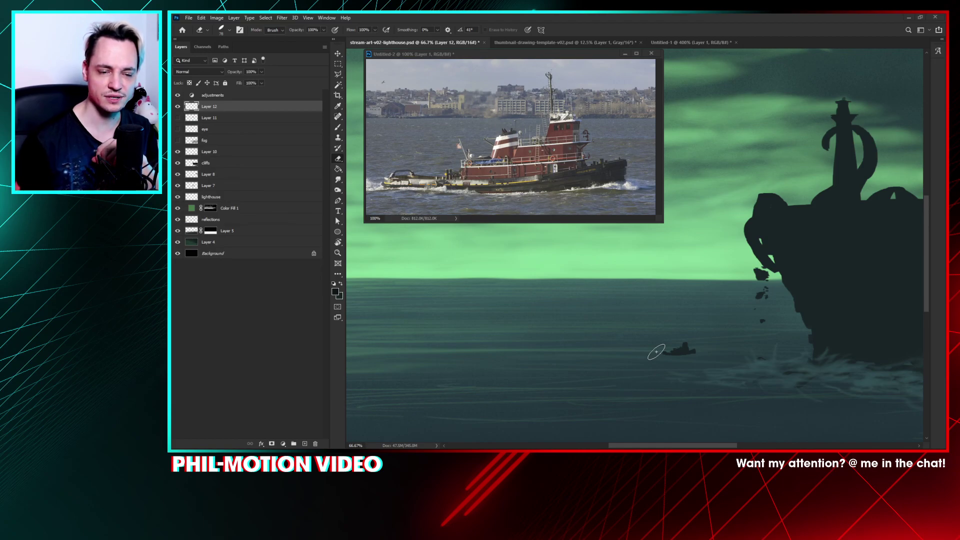
Step: Examine the boat against the cliff and lighthouse, and check what Layer 7 and Layer 8 contain by toggling their visibility
scroll(670, 345, "right", 5)
scroll(726, 280, "up", 1)
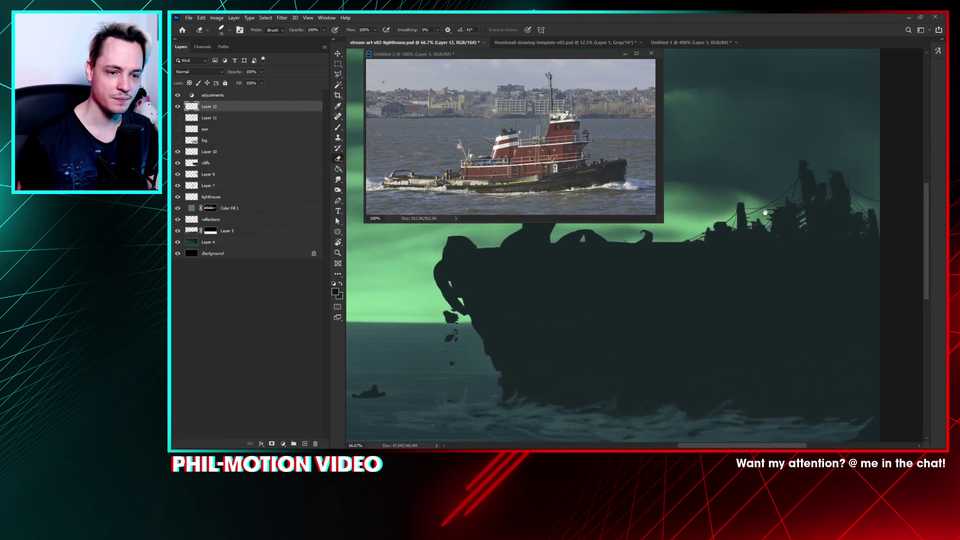
left_click_drag(746, 237, 795, 226)
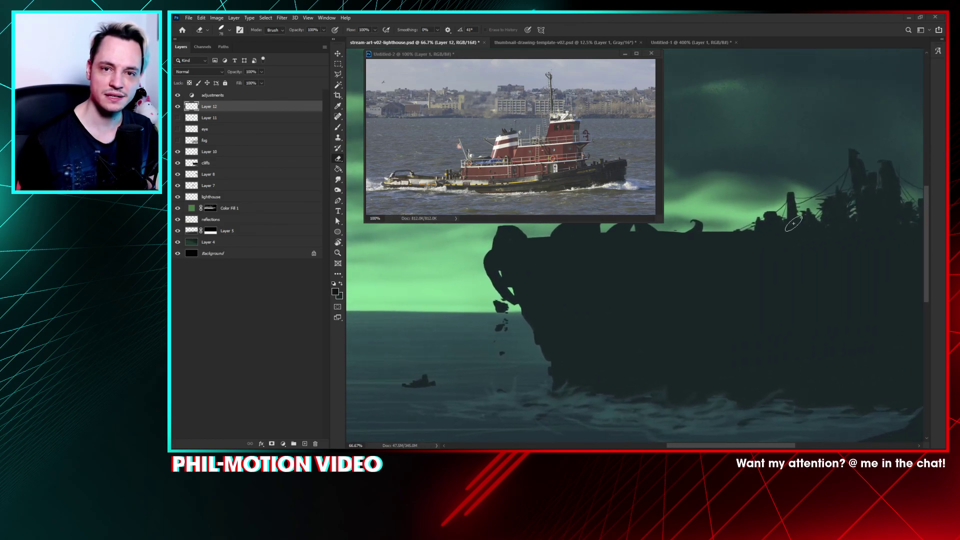
mouse_move(557, 282)
left_mouse_down()
mouse_move(685, 259)
mouse_move(685, 267)
left_mouse_up()
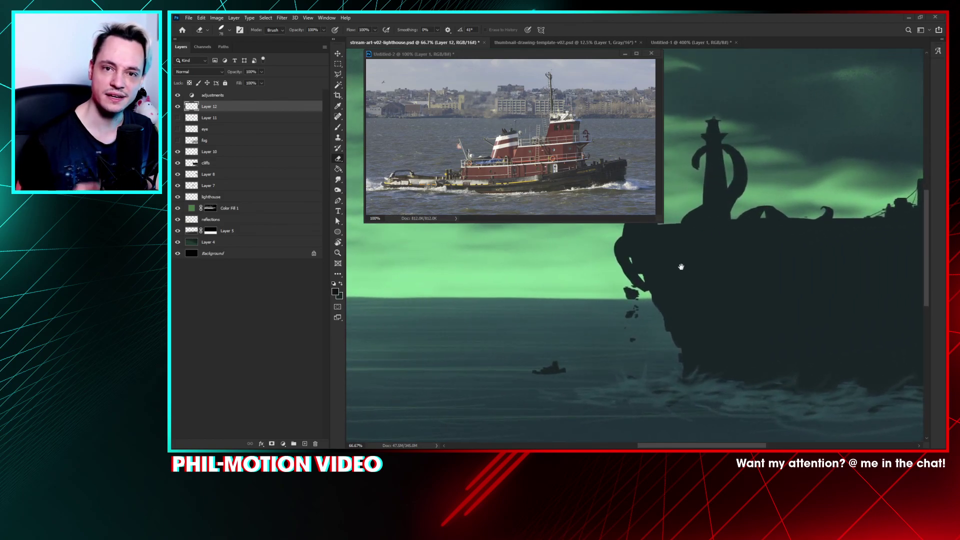
left_click_drag(720, 218, 705, 230)
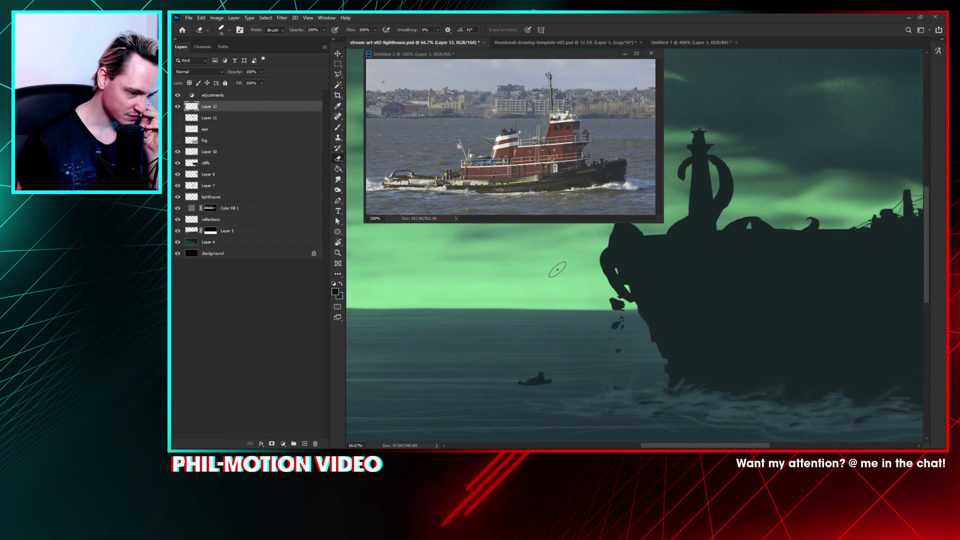
left_click_drag(575, 322, 573, 285)
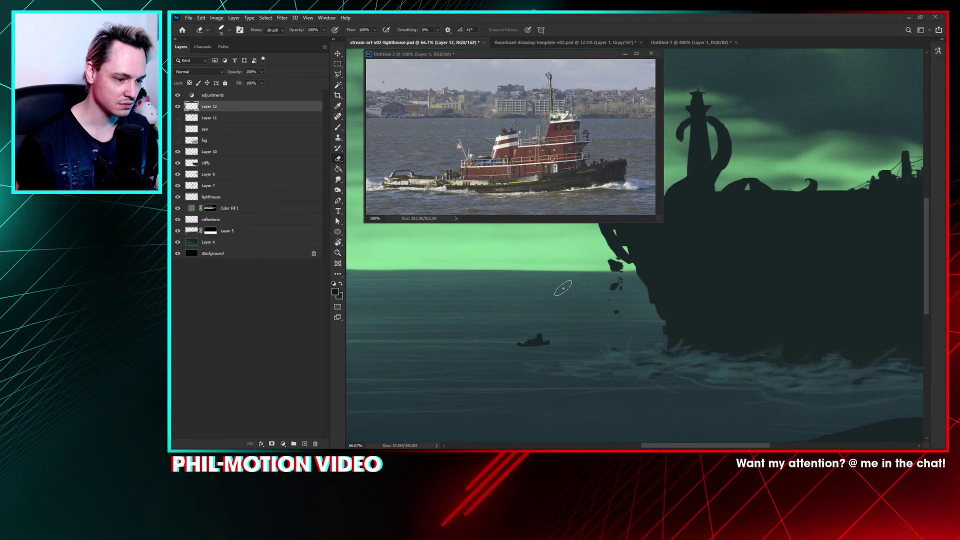
key("b")
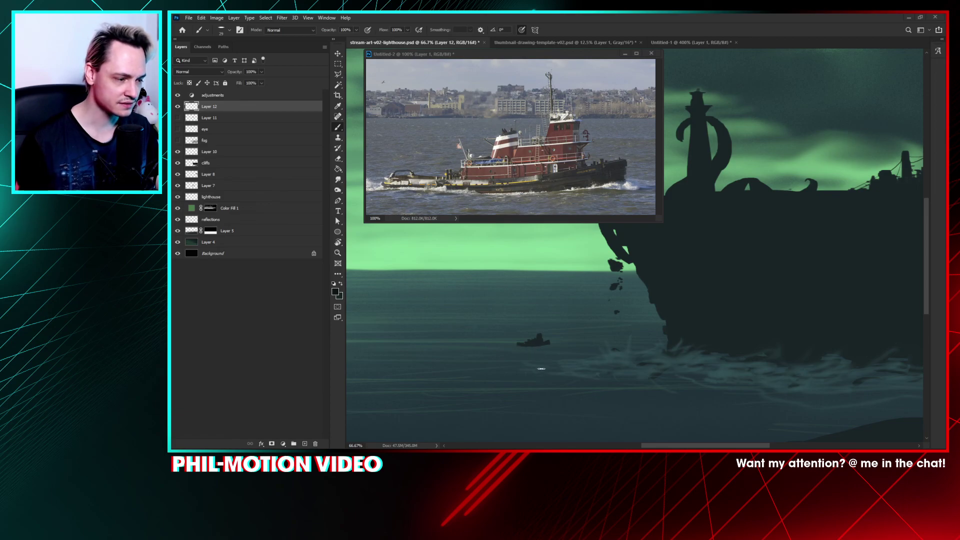
left_click(178, 180)
left_click(178, 185)
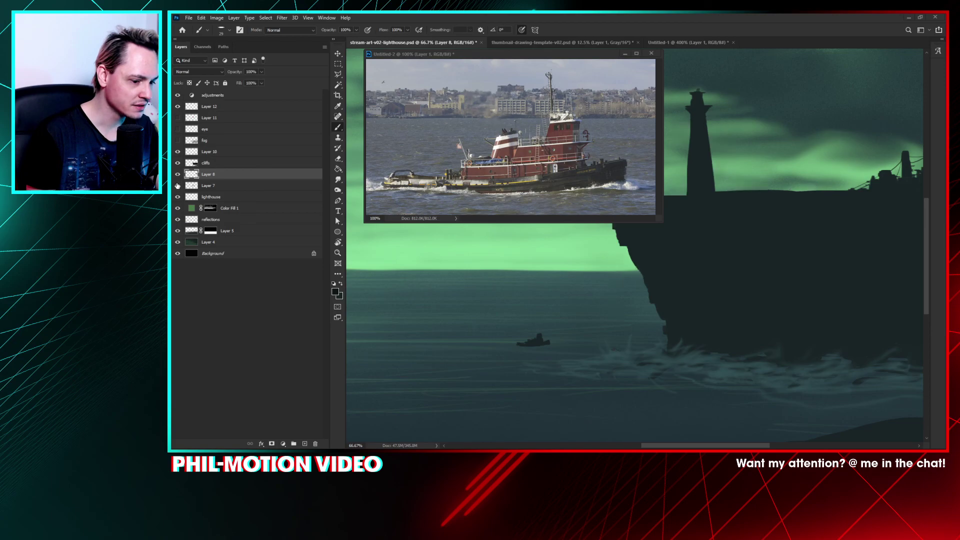
left_click(178, 184)
left_click(177, 175)
left_click(177, 175)
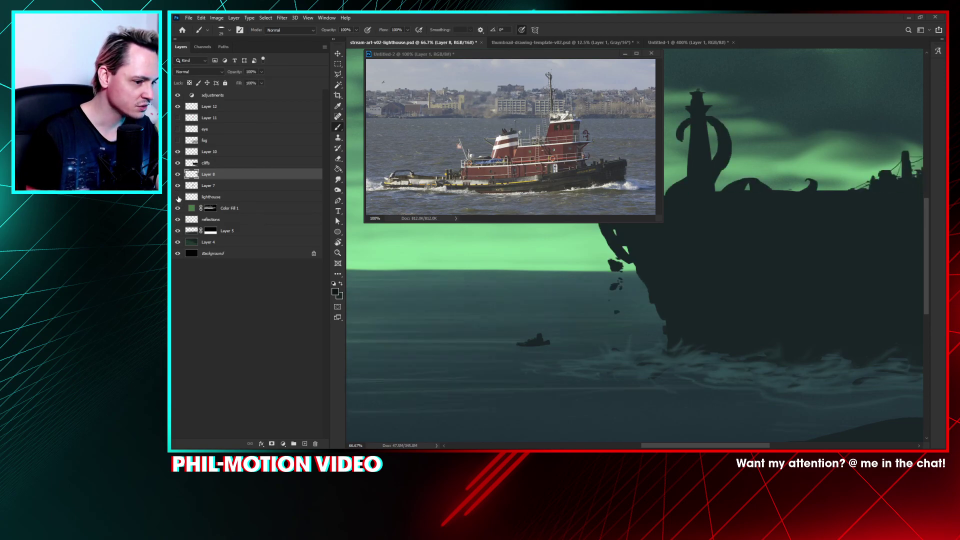
Step: Rename Layer 12, which holds the tugboat silhouette, to "boat"
left_click(178, 107)
double_click(207, 106)
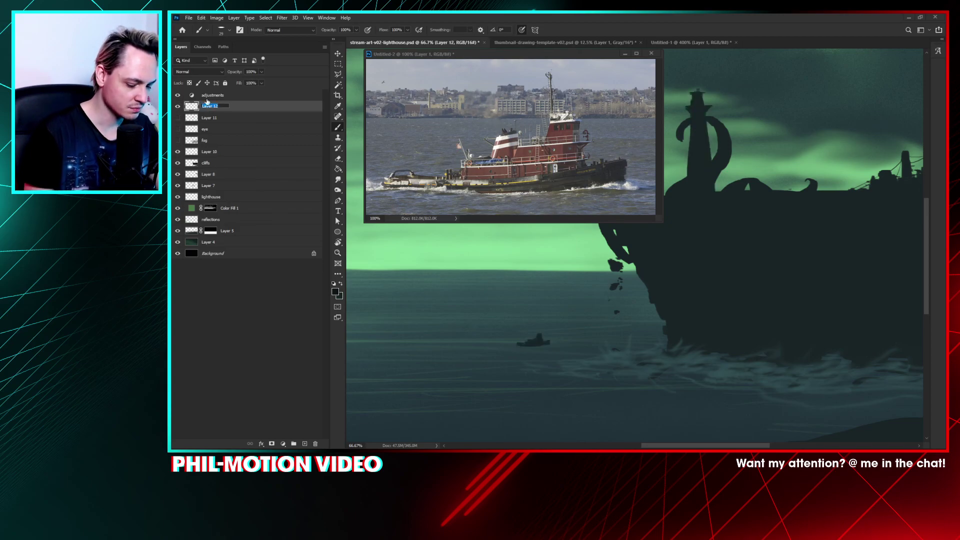
type("boat")
key("Return")
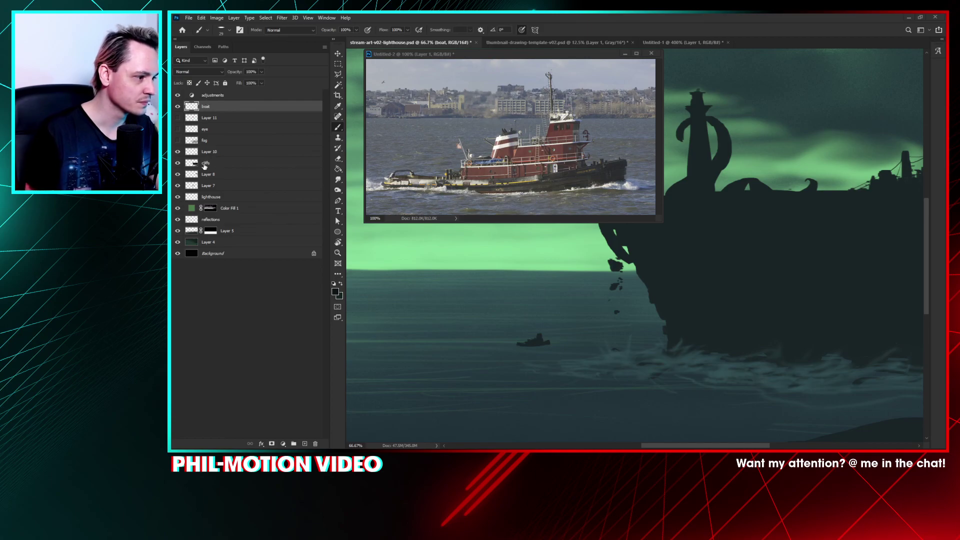
Step: Check the contents of Layer 10 by toggling its visibility, and rename it to "splashy"
left_click(177, 152)
left_click(178, 152)
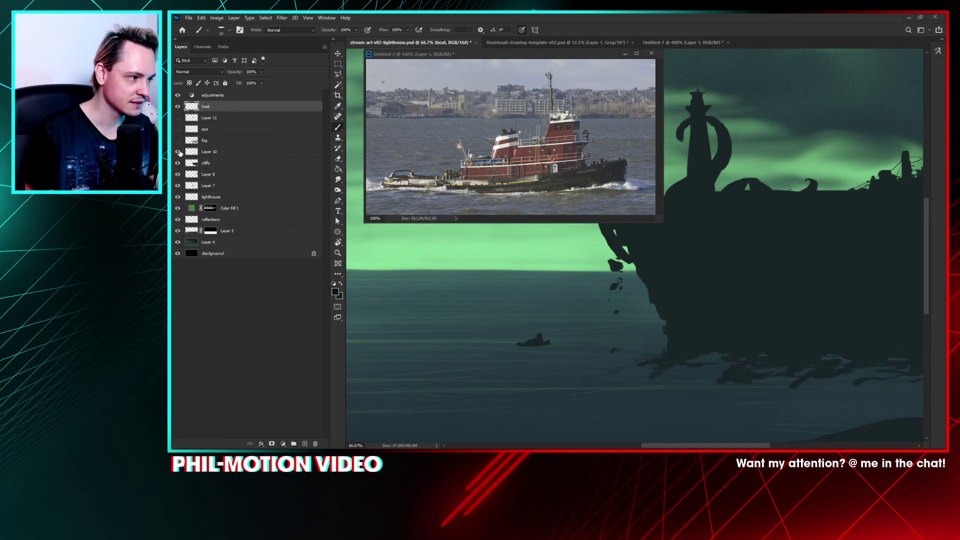
double_click(209, 152)
type("splash")
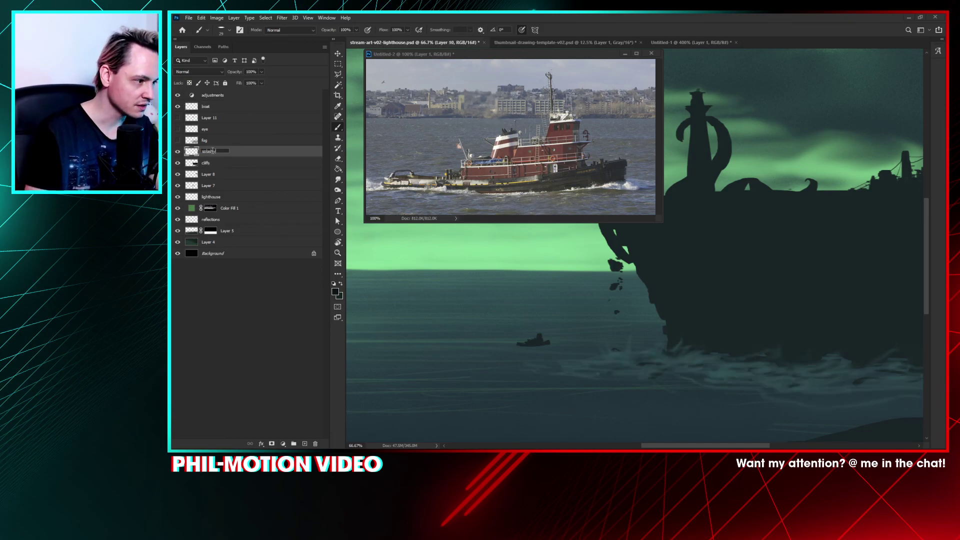
type("y")
key("Return")
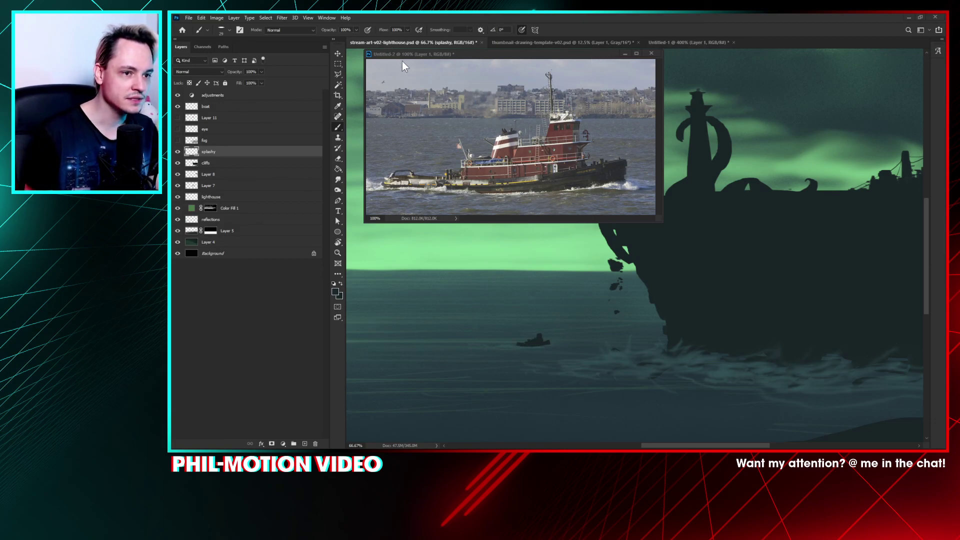
Step: Dock the tugboat reference back among the document tabs, return to the lighthouse painting, and select the boat layer
left_click_drag(403, 62, 755, 40)
left_click(391, 44)
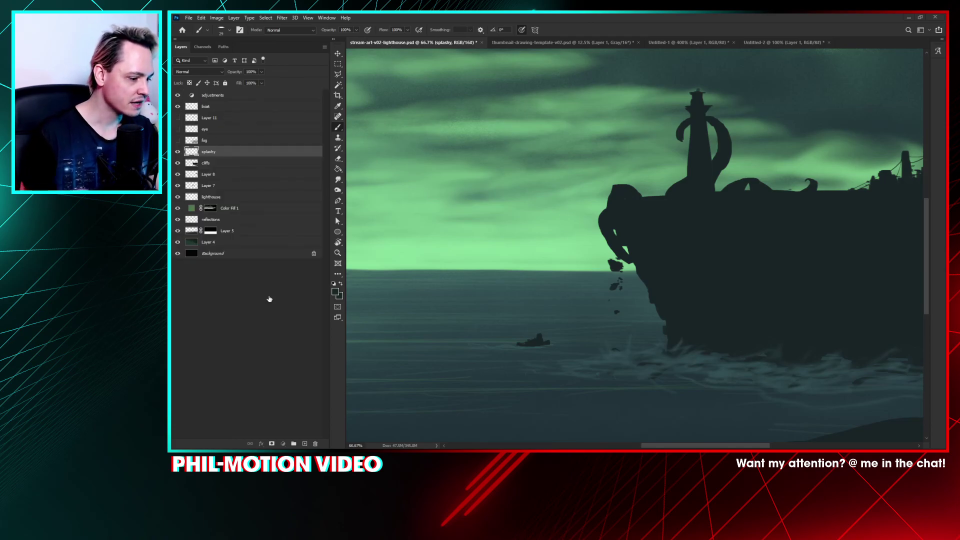
key("alt+bracketright")
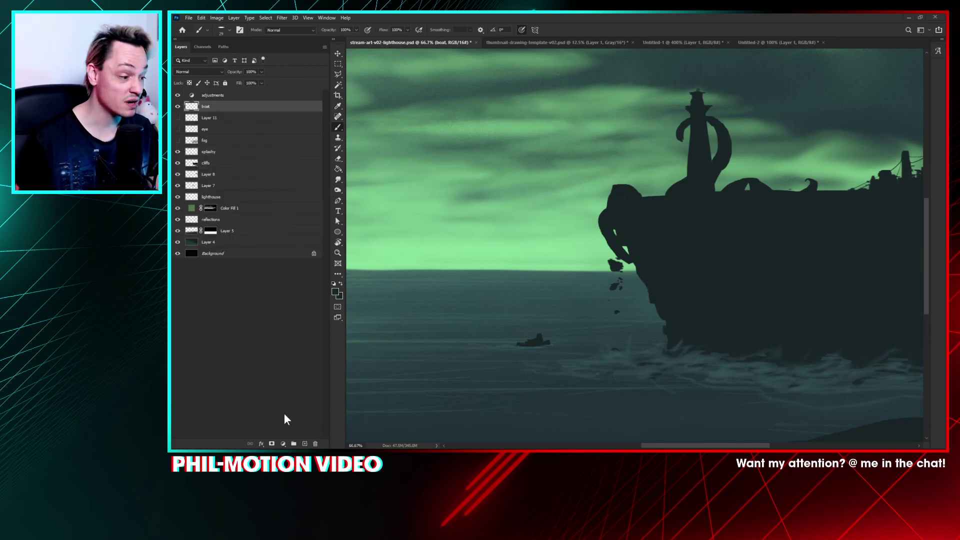
Step: Choose a near-white foreground colour and a smaller Hard Elliptical brush to dab a light on the boat's cabin
left_click(335, 291)
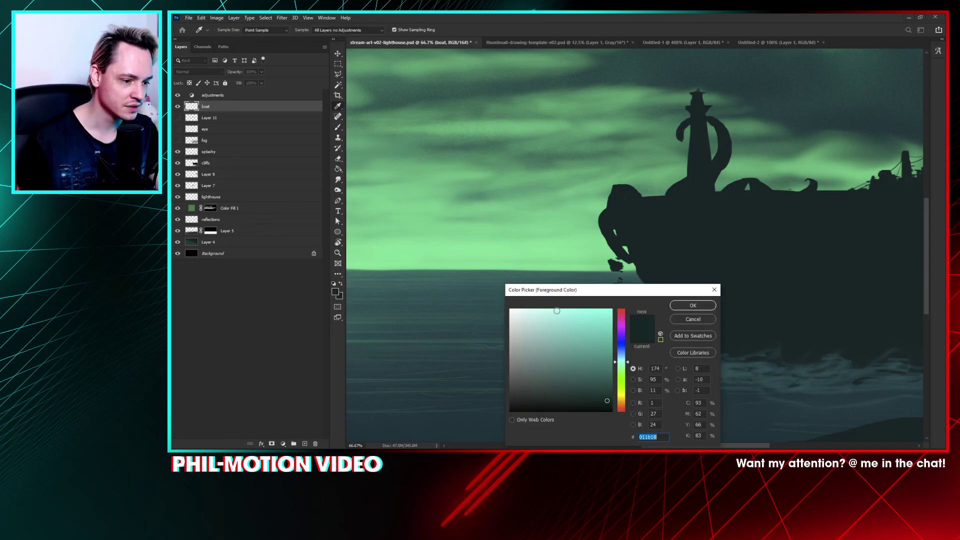
left_click(517, 309)
key("Return")
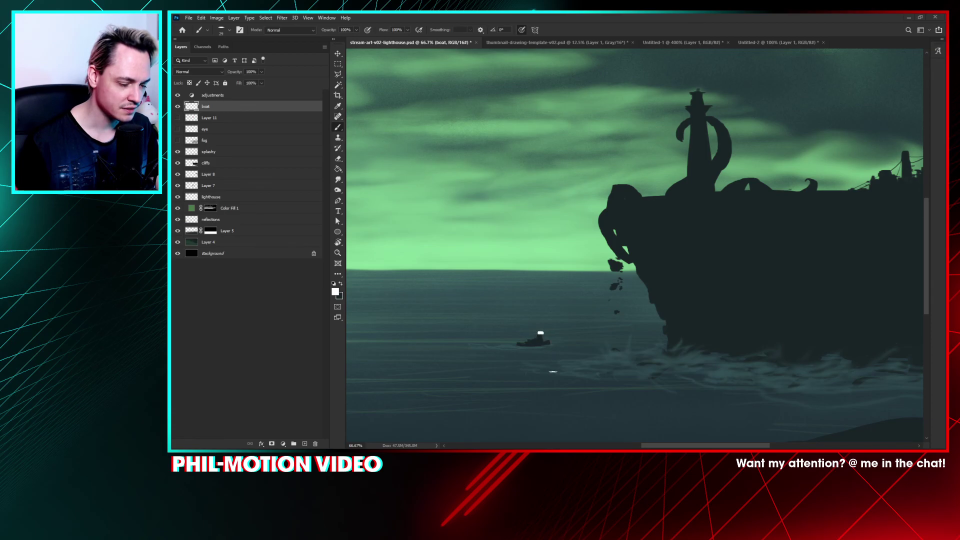
right_click(544, 316)
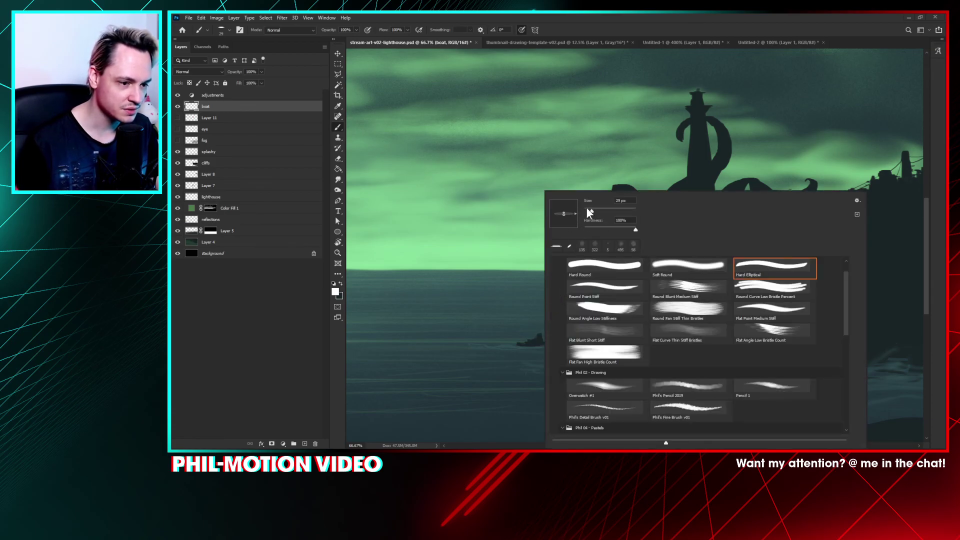
left_click_drag(587, 209, 583, 215)
key("Return")
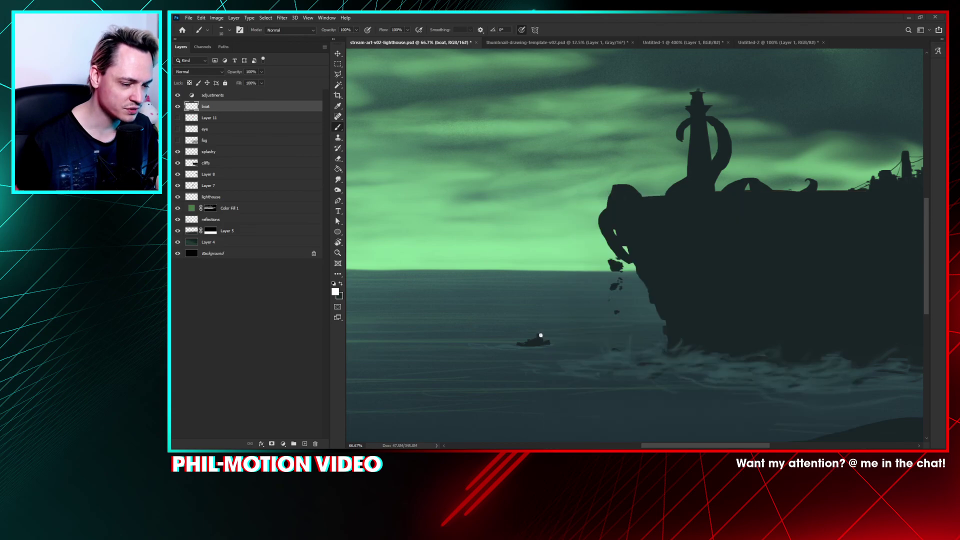
Step: Switch to the Charcoal 5 brush and set its size to 417 px
right_click(548, 320)
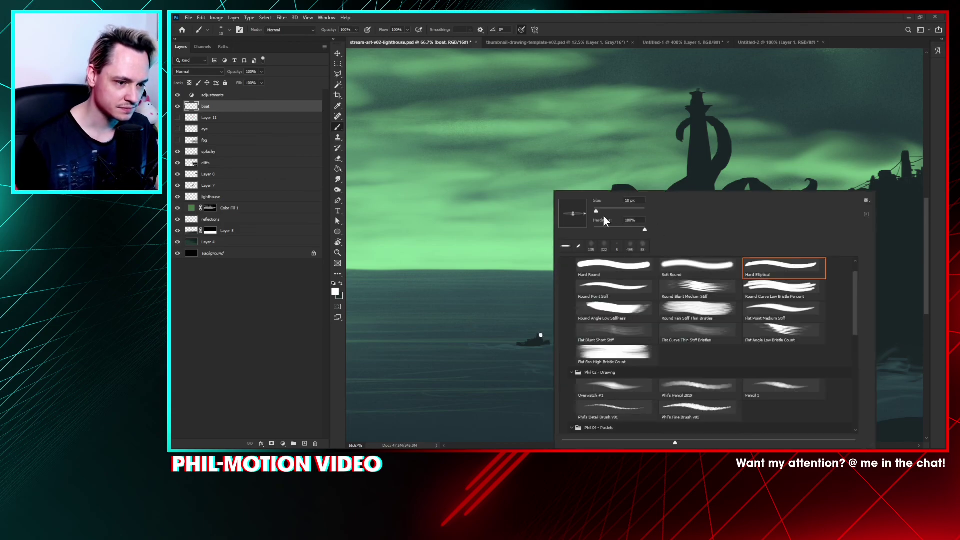
scroll(854, 317, "down", 3)
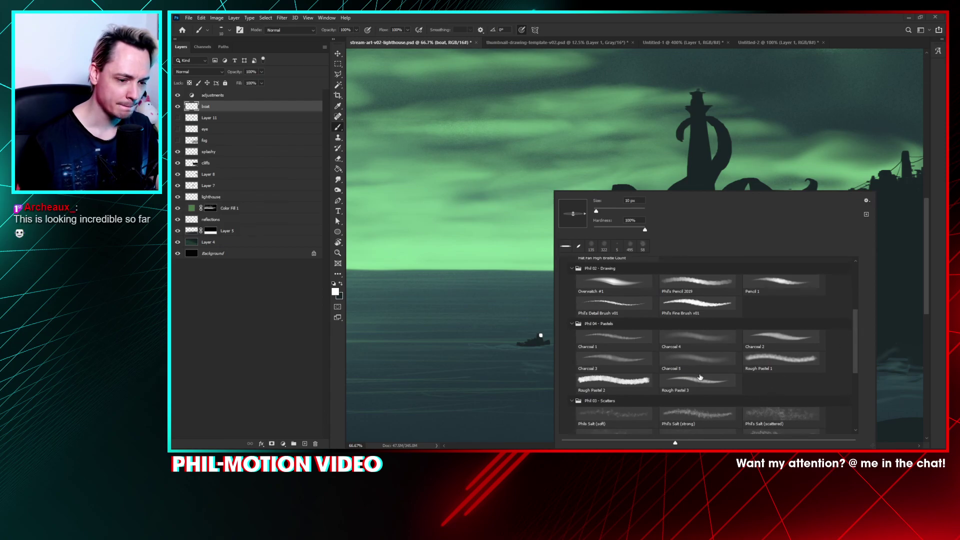
left_click(693, 358)
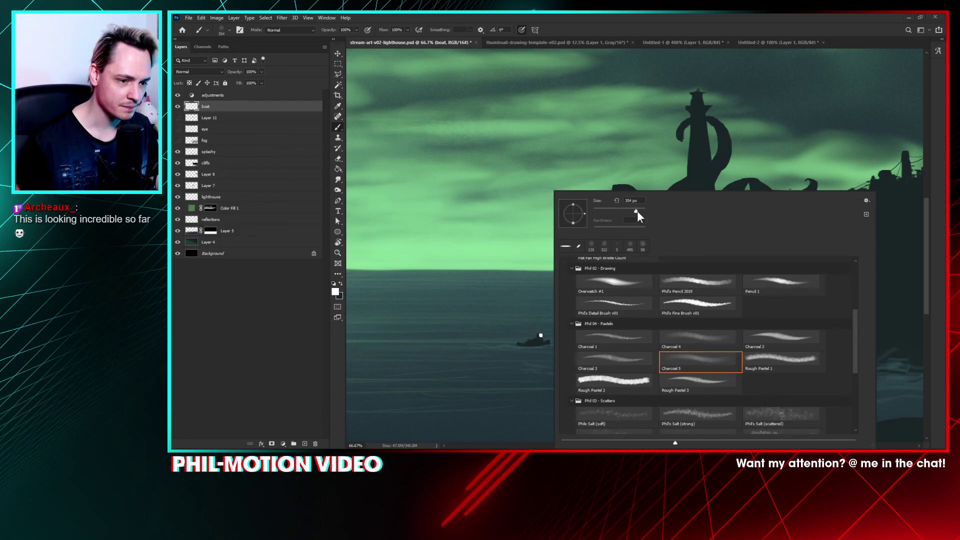
left_click_drag(637, 211, 626, 222)
left_click(541, 337)
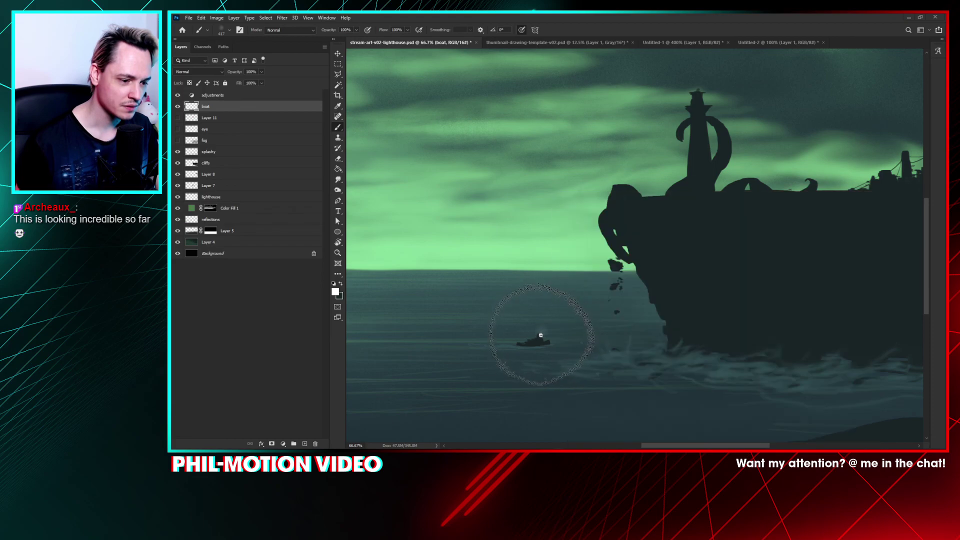
Step: Try a soft white glow around the boat's cabin light and a haze beside it, and undo the strokes
left_click_drag(541, 336, 543, 334)
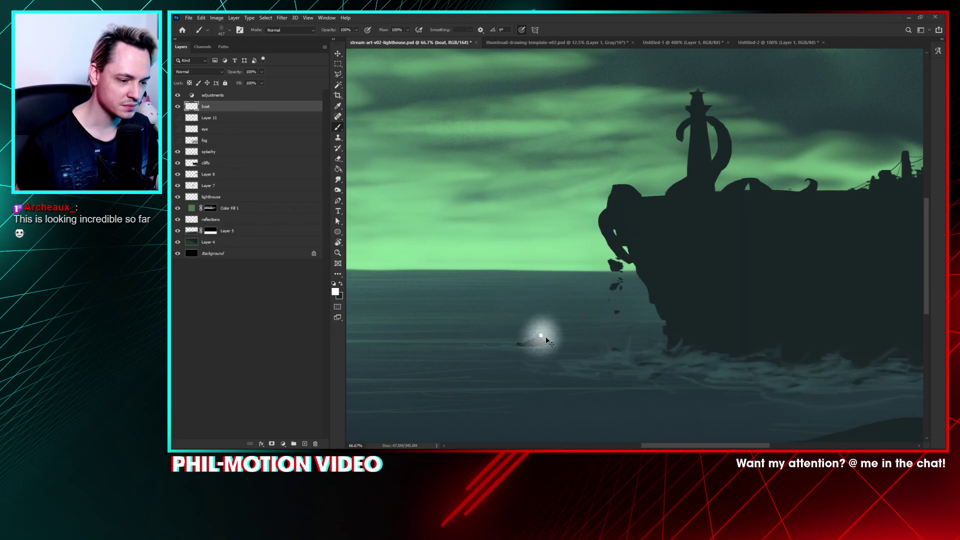
key("ctrl+z")
left_click_drag(556, 342, 576, 317)
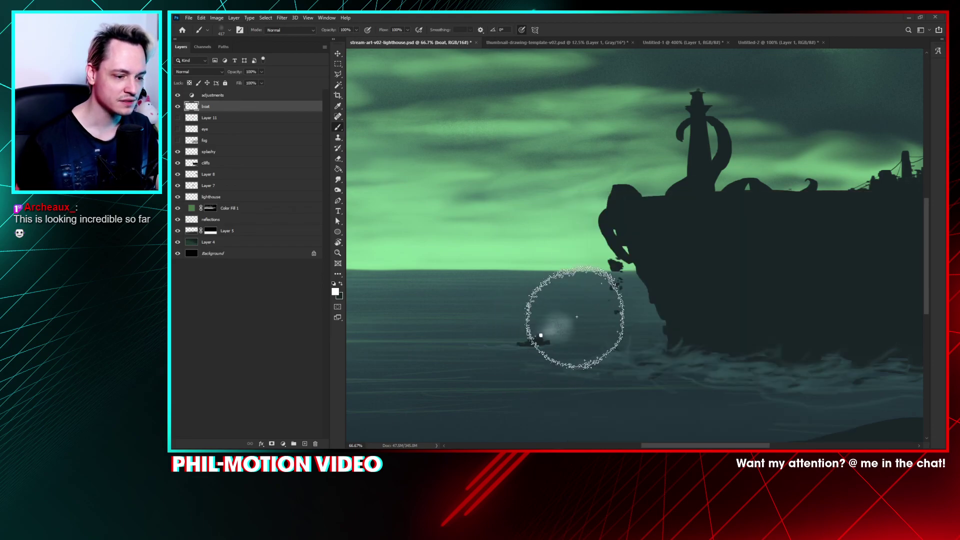
key("ctrl+z")
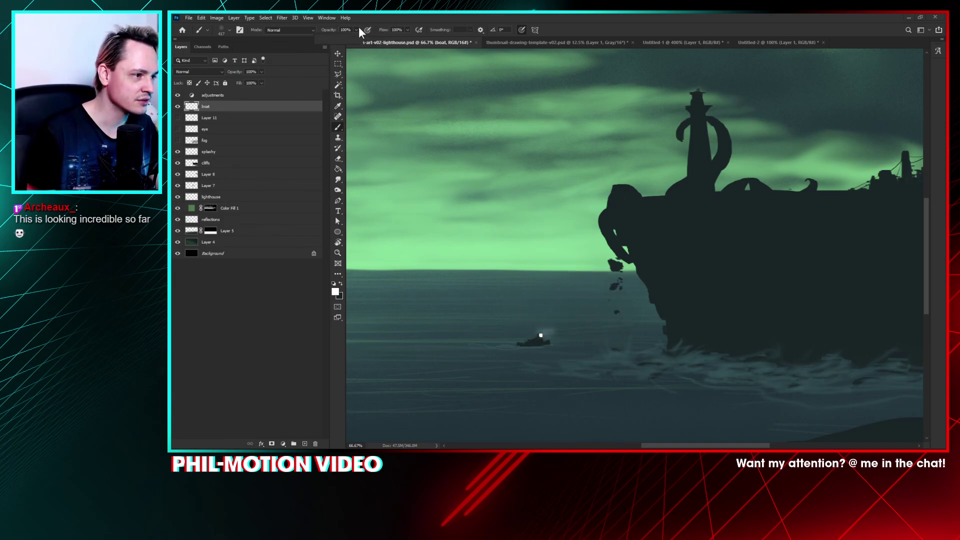
Step: Paint a white light beam from the boat's cabin toward the cliff at 23% opacity, refining its source with a smaller Charcoal 5 brush
left_click_drag(328, 40, 327, 40)
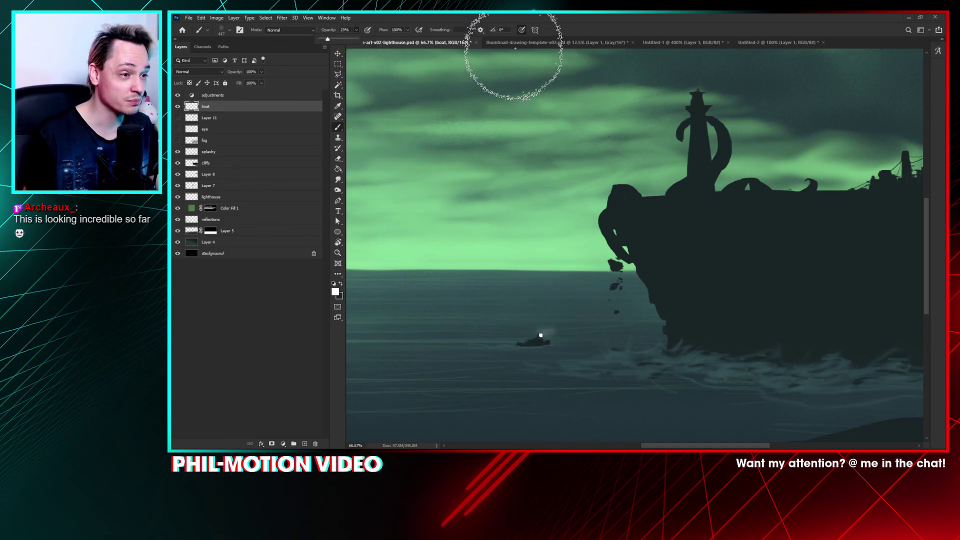
mouse_move(553, 328)
left_mouse_down()
mouse_move(637, 267)
mouse_move(575, 324)
mouse_move(649, 305)
mouse_move(601, 317)
mouse_move(638, 297)
mouse_move(566, 325)
mouse_move(613, 269)
mouse_move(592, 286)
mouse_move(611, 304)
mouse_move(557, 325)
left_mouse_up()
right_click(556, 324)
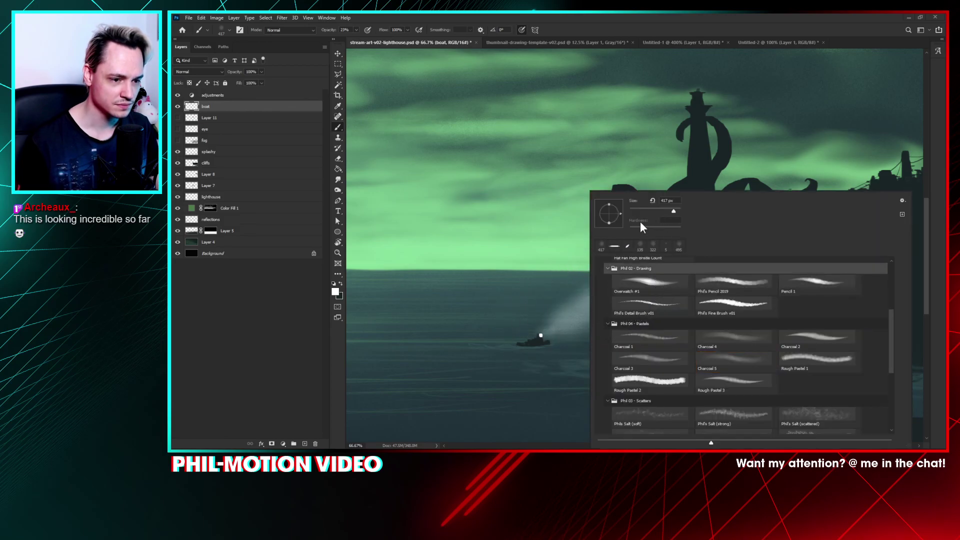
left_click(736, 362)
left_click(557, 319)
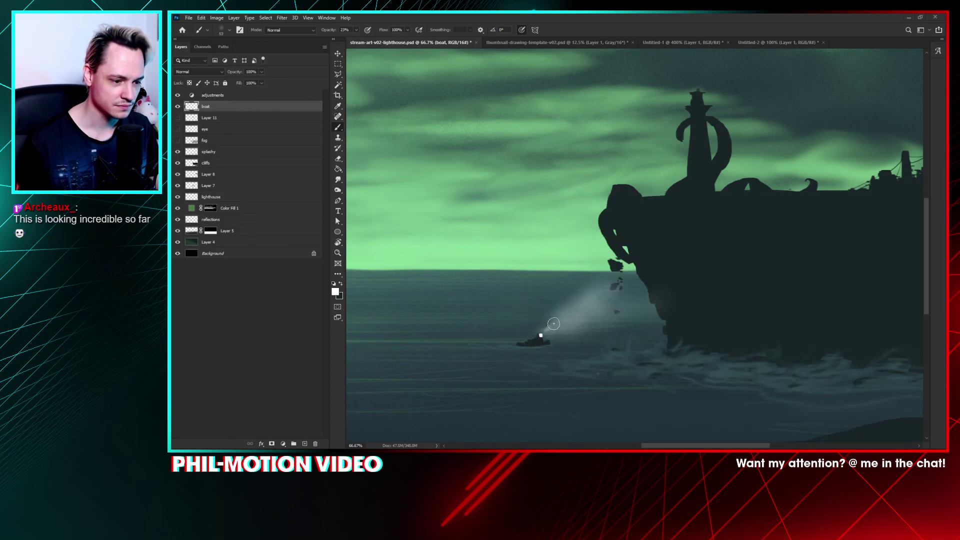
mouse_move(543, 334)
left_mouse_down()
mouse_move(569, 324)
mouse_move(555, 321)
left_mouse_up()
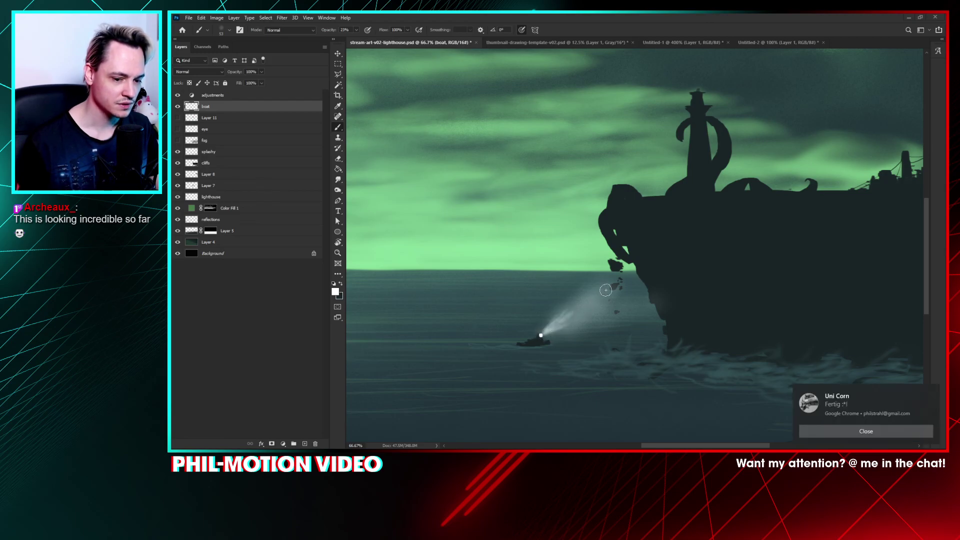
left_click(864, 434)
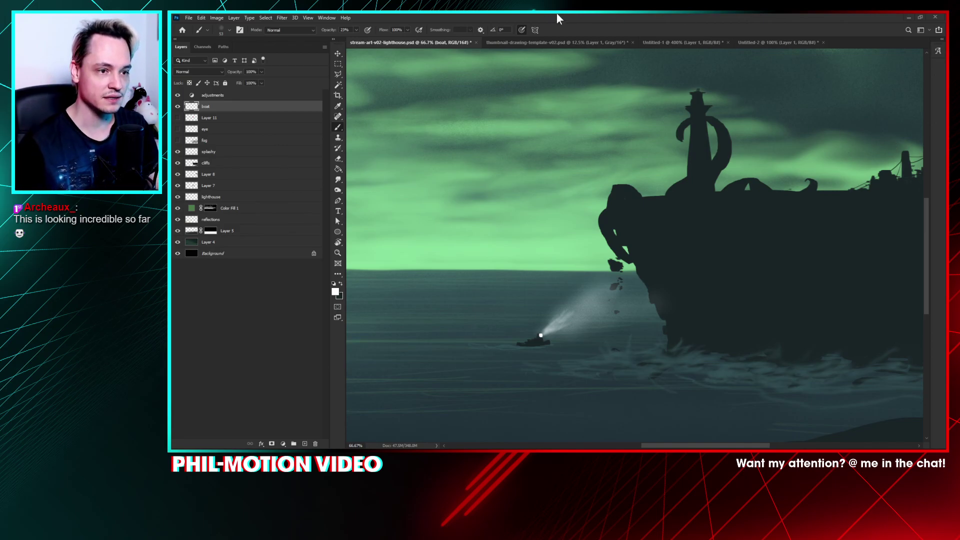
Step: Hide the adjustments layer and check the boat layer's contribution by toggling its visibility
key("ctrl+minus")
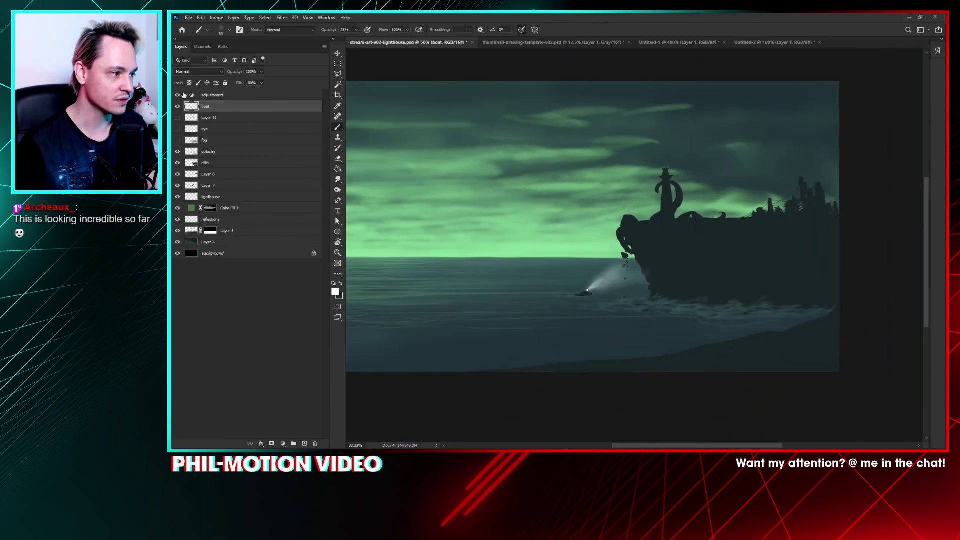
left_click(178, 95)
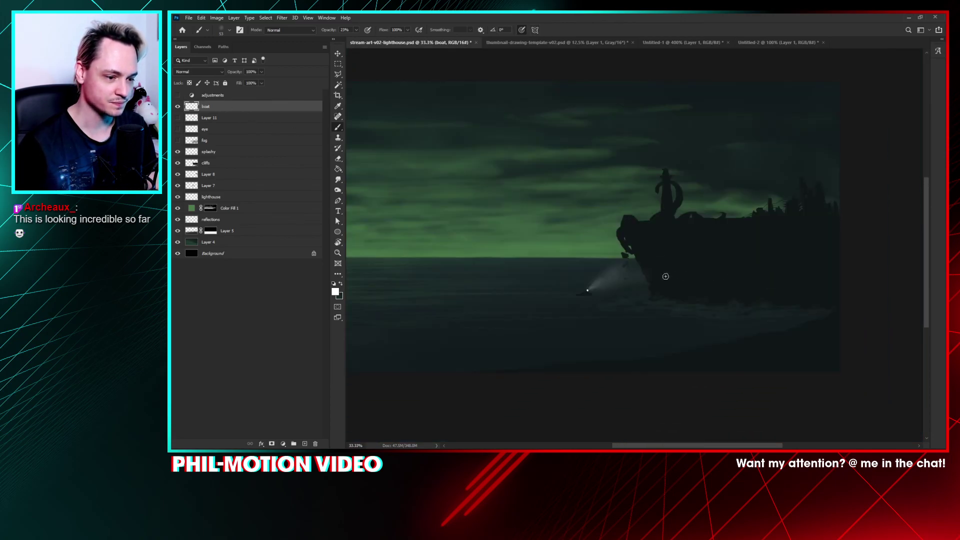
left_click(178, 107)
left_click(178, 107)
Step: Examine the boat and its light beam up close and within the full composition
key("ctrl+plus")
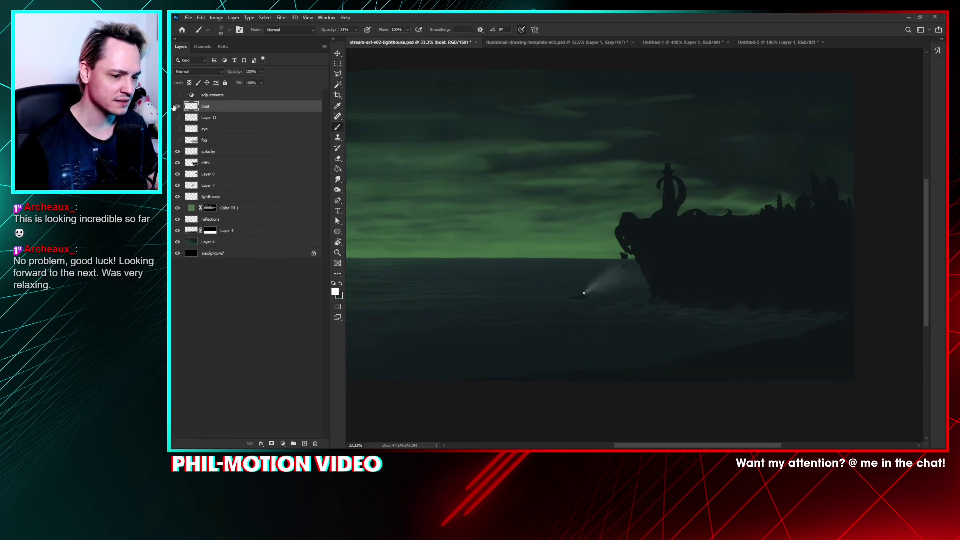
key("ctrl+plus")
key("ctrl+plus")
left_click_drag(726, 280, 769, 156)
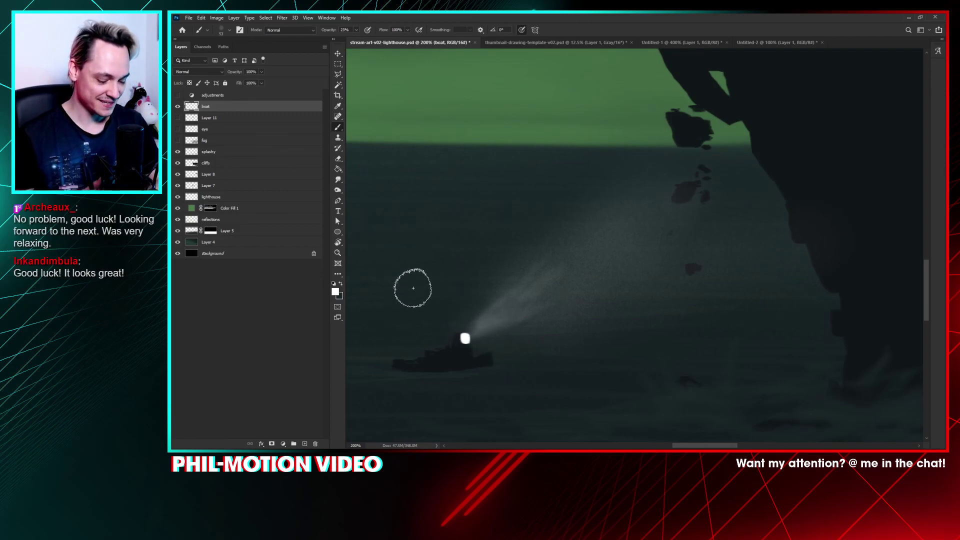
key("ctrl+minus")
key("ctrl+minus")
key("ctrl+minus")
key("ctrl+minus")
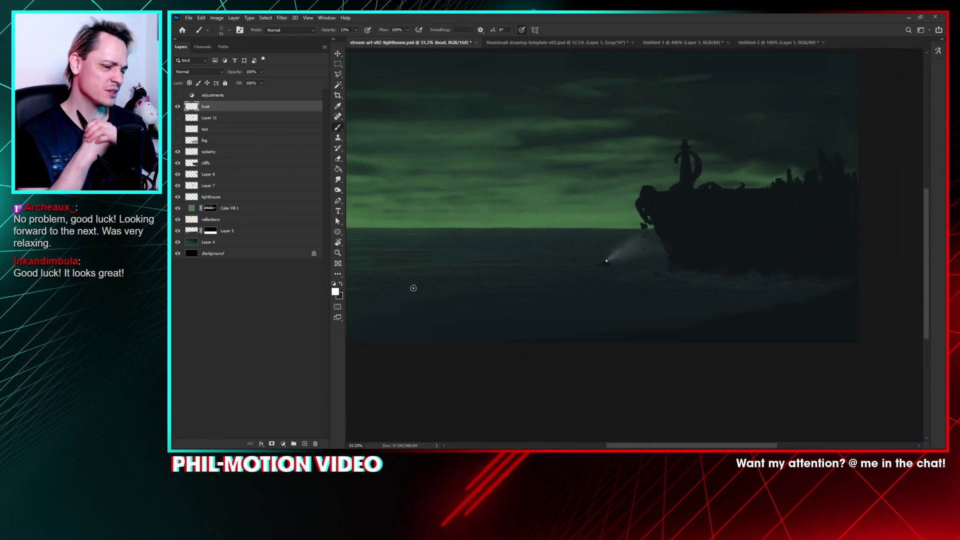
key("ctrl+minus")
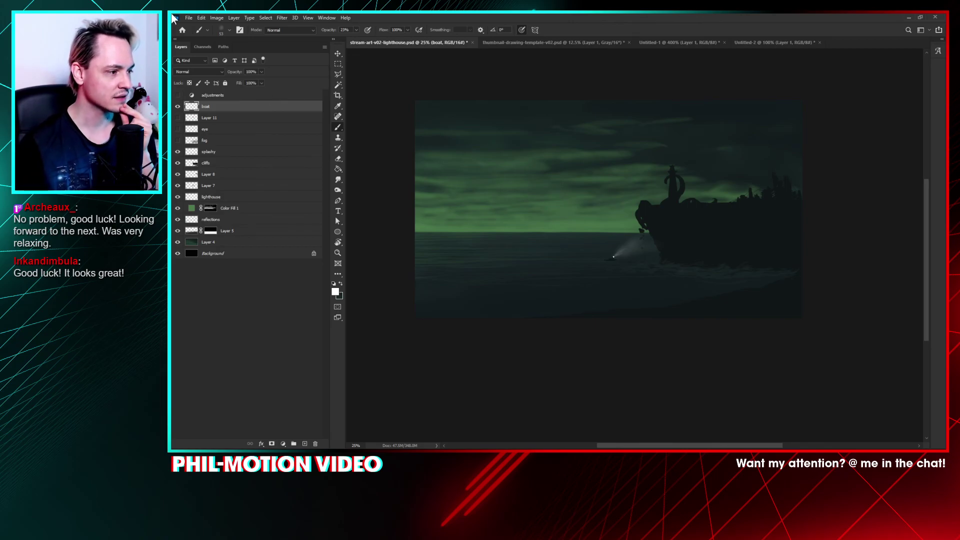
Step: Show the eye layer, preview the red beam on Layer 11, and delete Layer 11
left_click(177, 118)
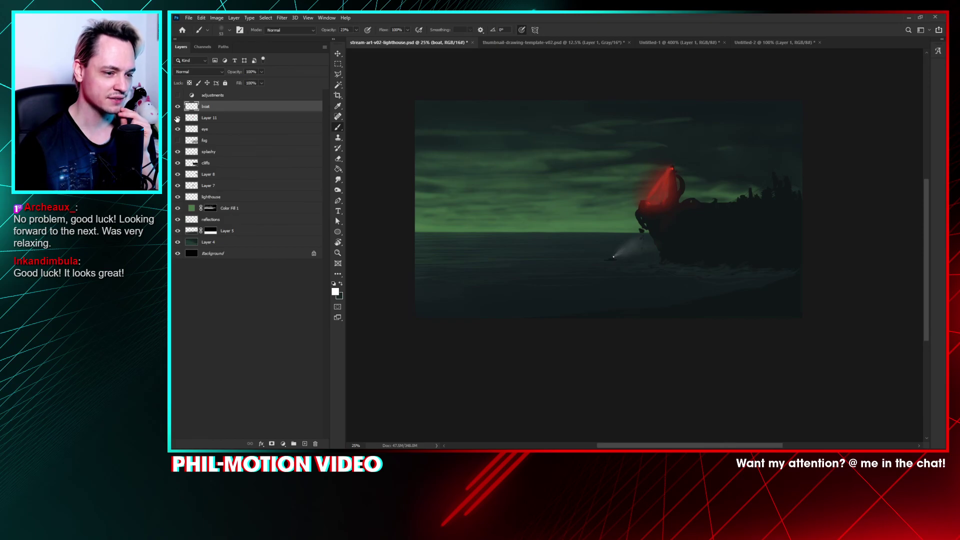
left_click(177, 118)
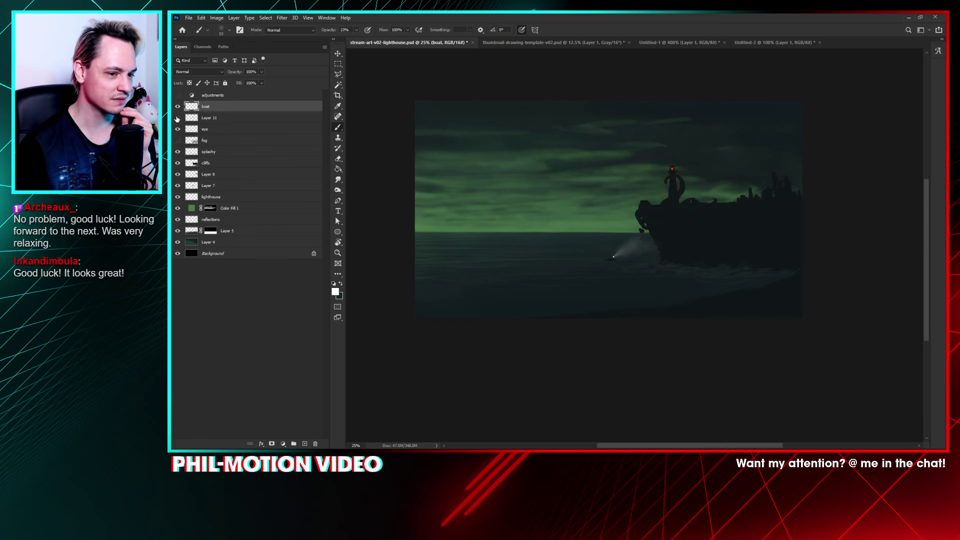
left_click_drag(201, 123, 333, 373)
left_click_drag(319, 439, 316, 443)
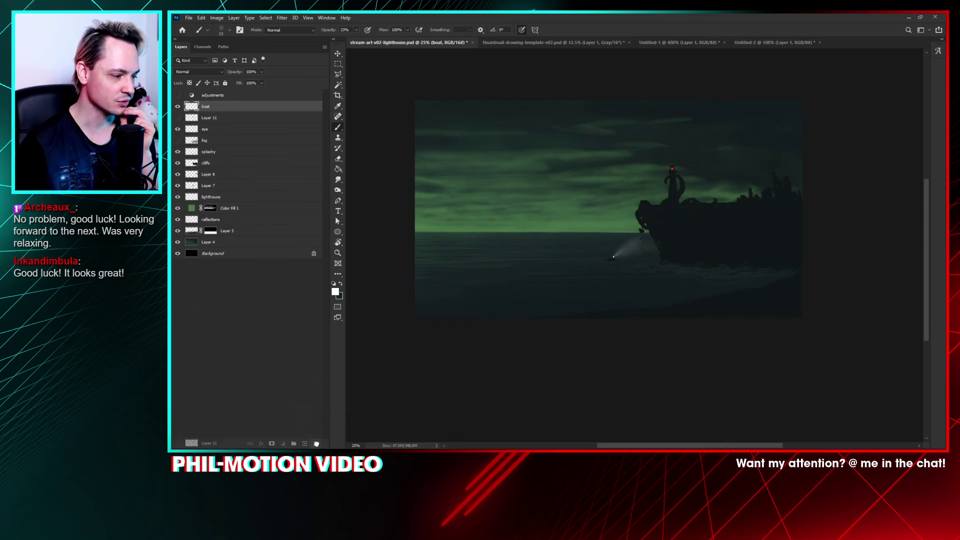
Step: Check the fog layer's effect, leave it hidden, and save the lighthouse painting
left_click(178, 129)
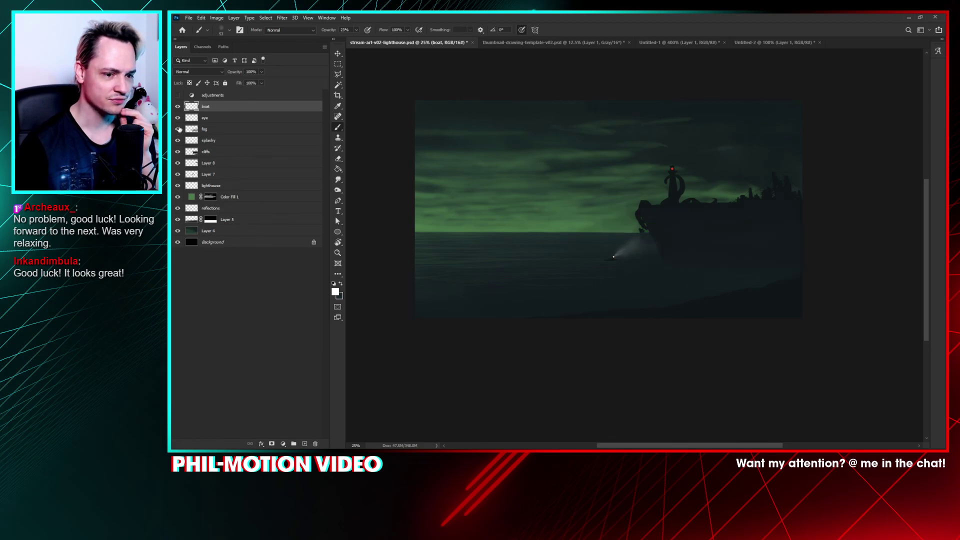
left_click(178, 129)
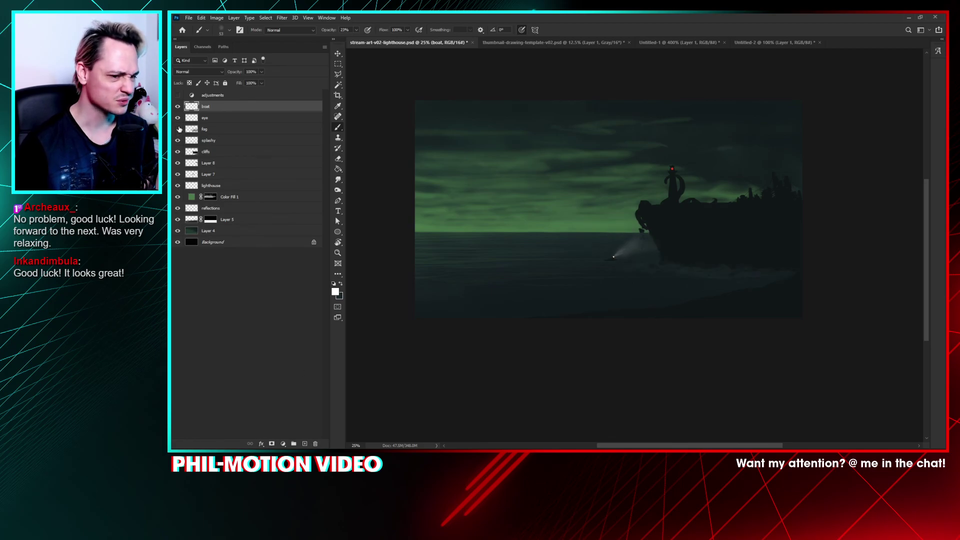
left_click_drag(670, 210, 693, 235)
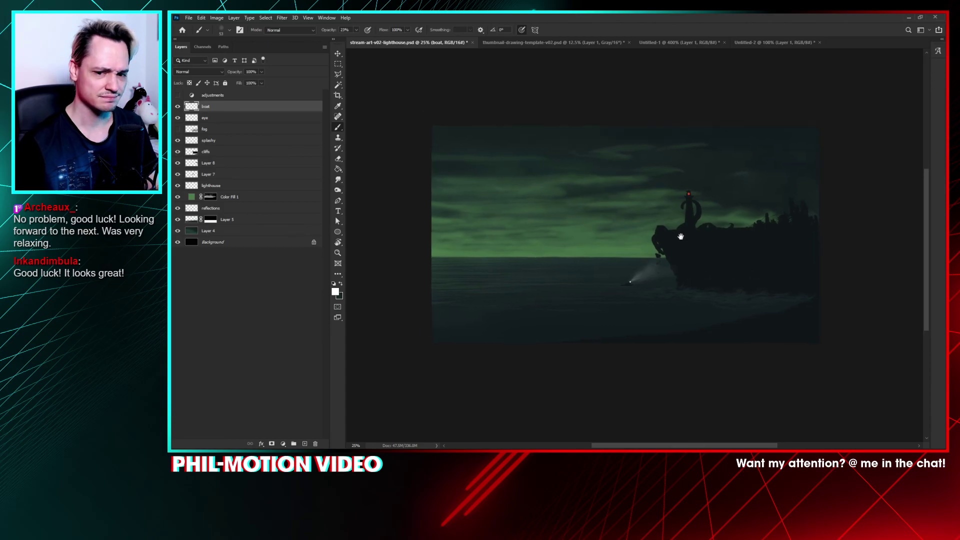
key("ctrl+minus")
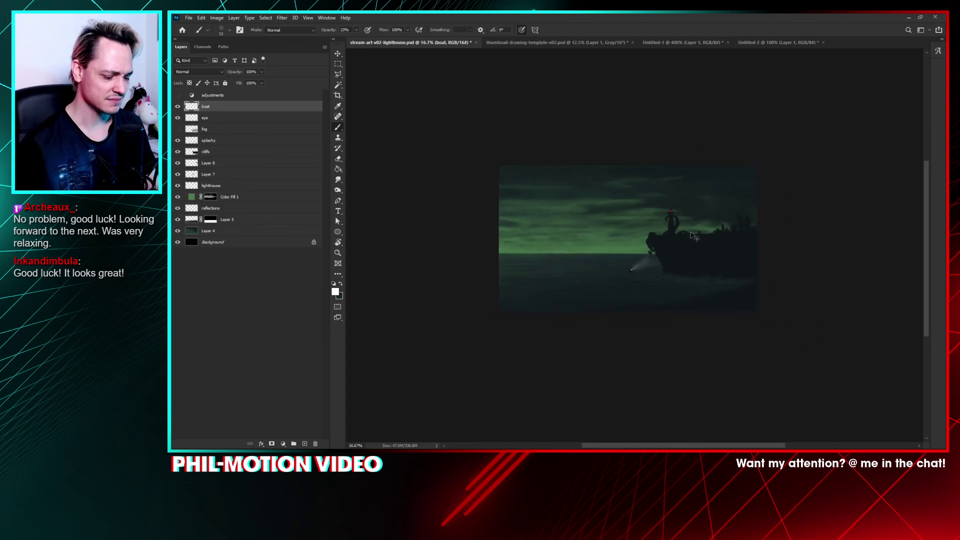
key("ctrl+s")
left_click_drag(575, 219, 561, 217)
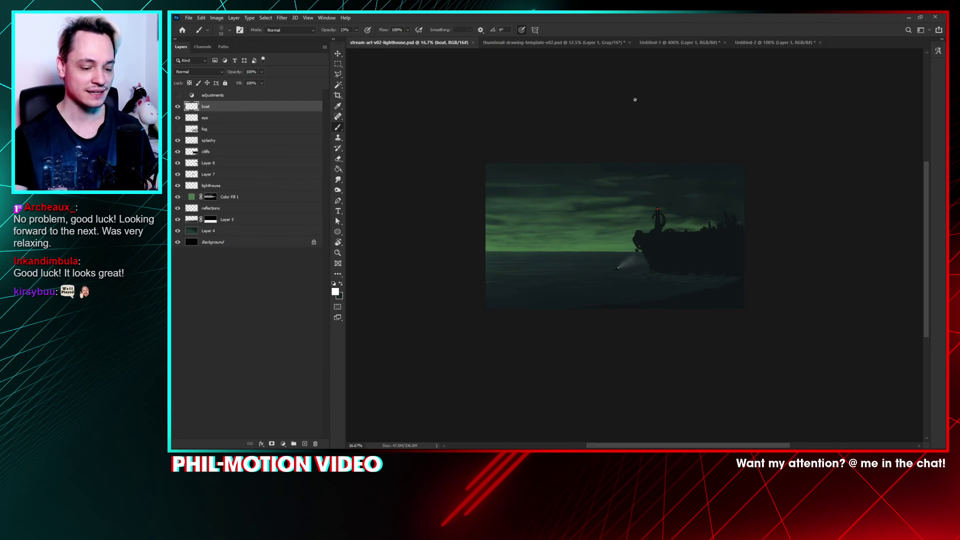
Step: Examine the cliff and lighthouse silhouettes up close and against the whole painting
scroll(690, 219, "up", 2)
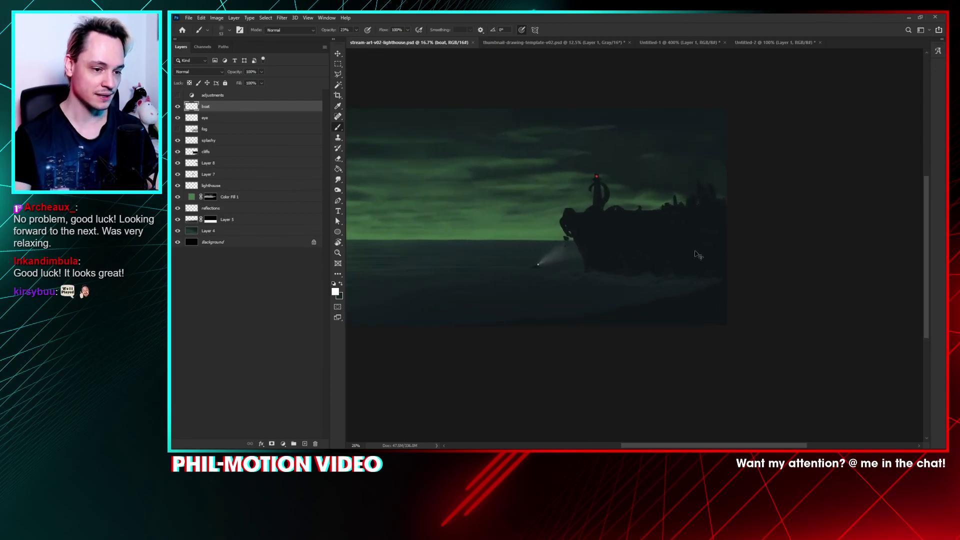
scroll(710, 213, "up", 3)
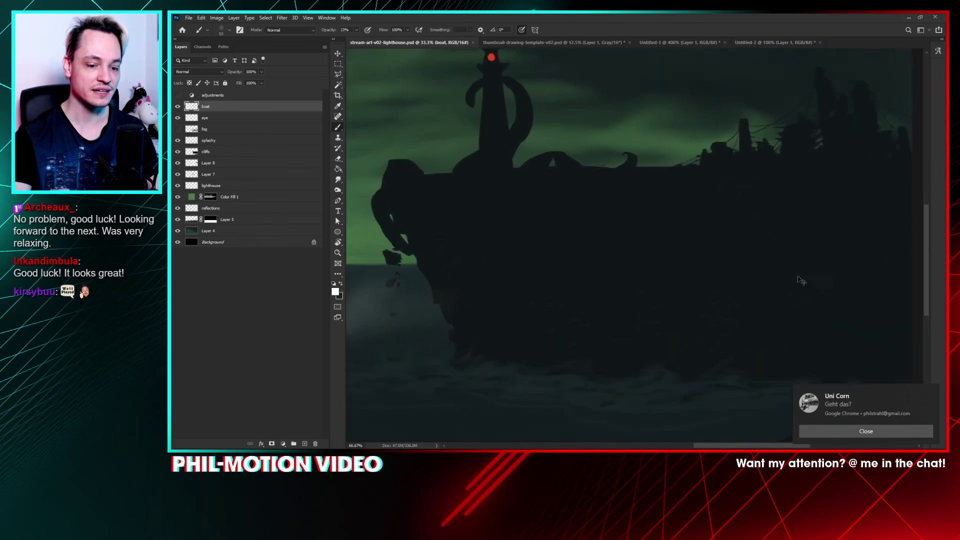
left_click(855, 434)
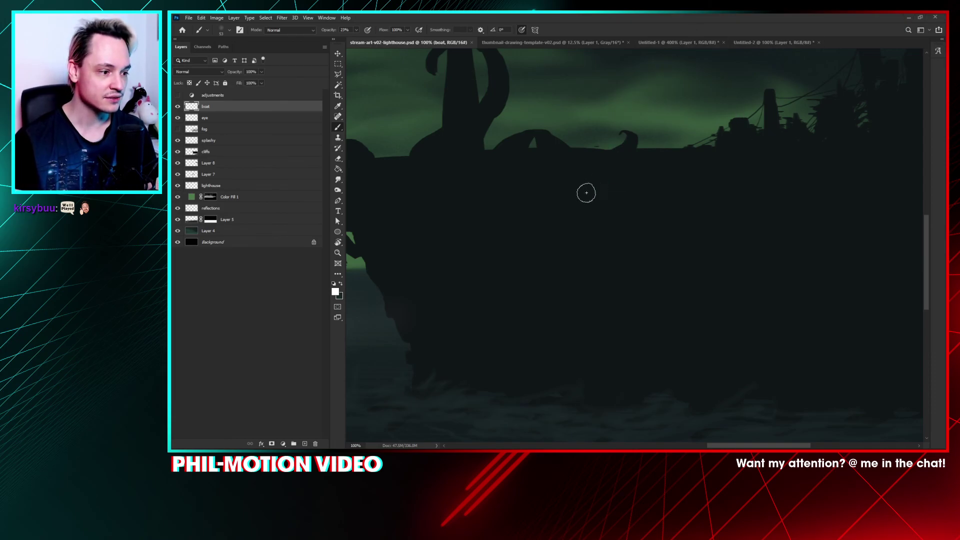
key("ctrl+minus")
key("ctrl+minus")
key("ctrl+minus")
key("ctrl+minus")
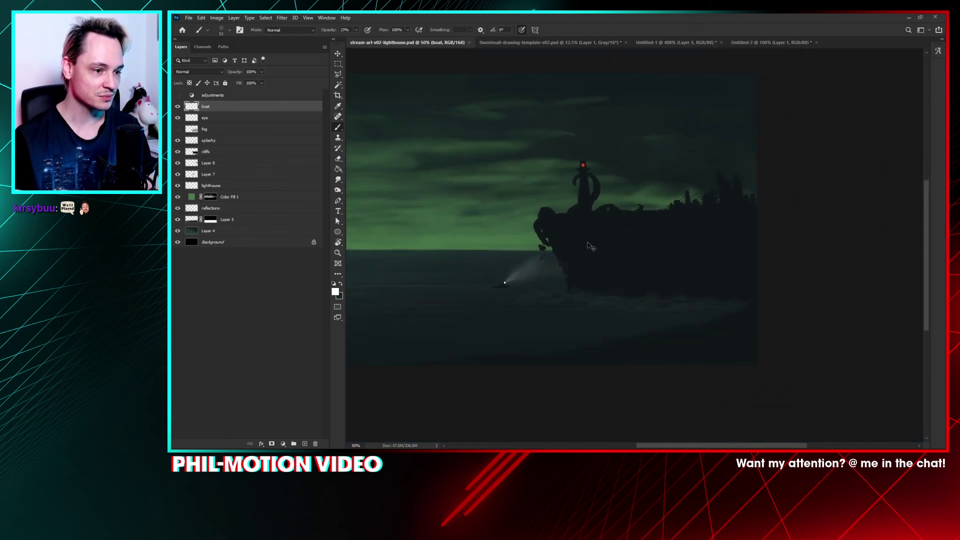
left_click_drag(544, 233, 568, 225)
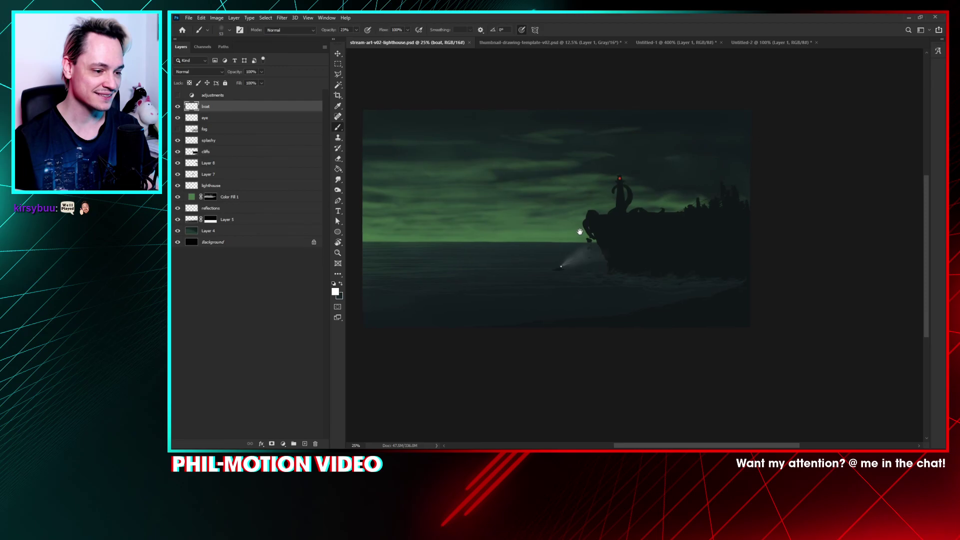